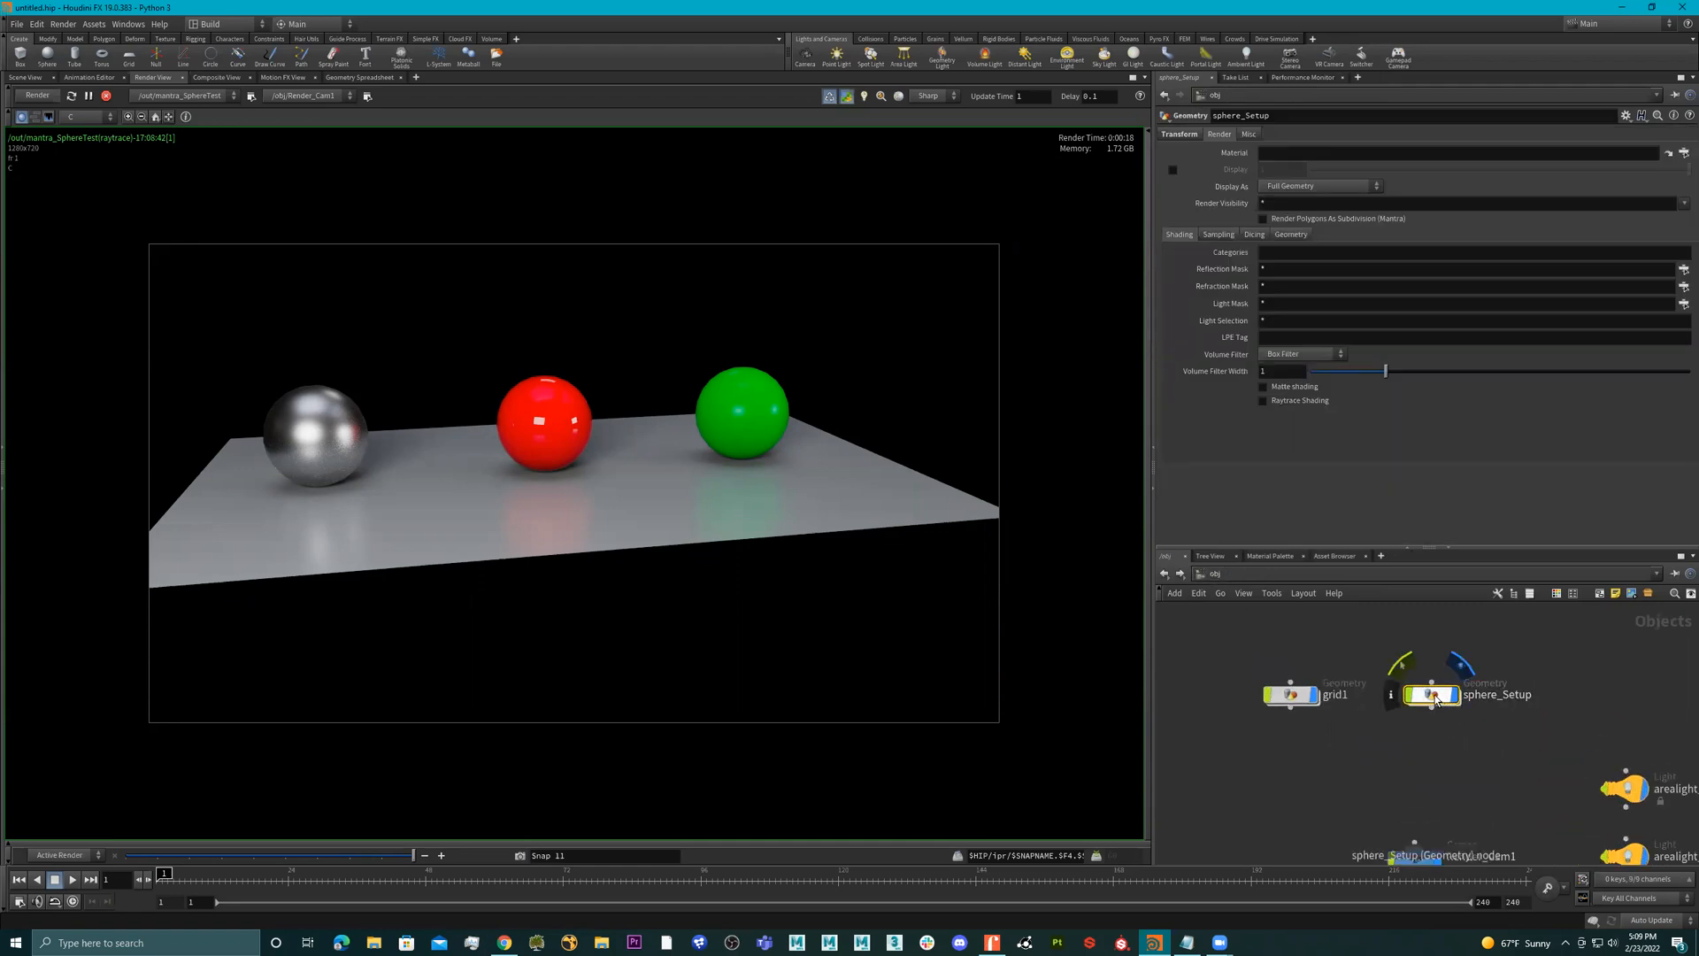
# - Duplicate the sphere_Setup object, stop the running render, and arrange the original and copy one above the other in the object network
pyautogui.keyDown('alt'); pyautogui.moveTo(1435, 696); pyautogui.dragTo(1435, 752); pyautogui.keyUp('alt')
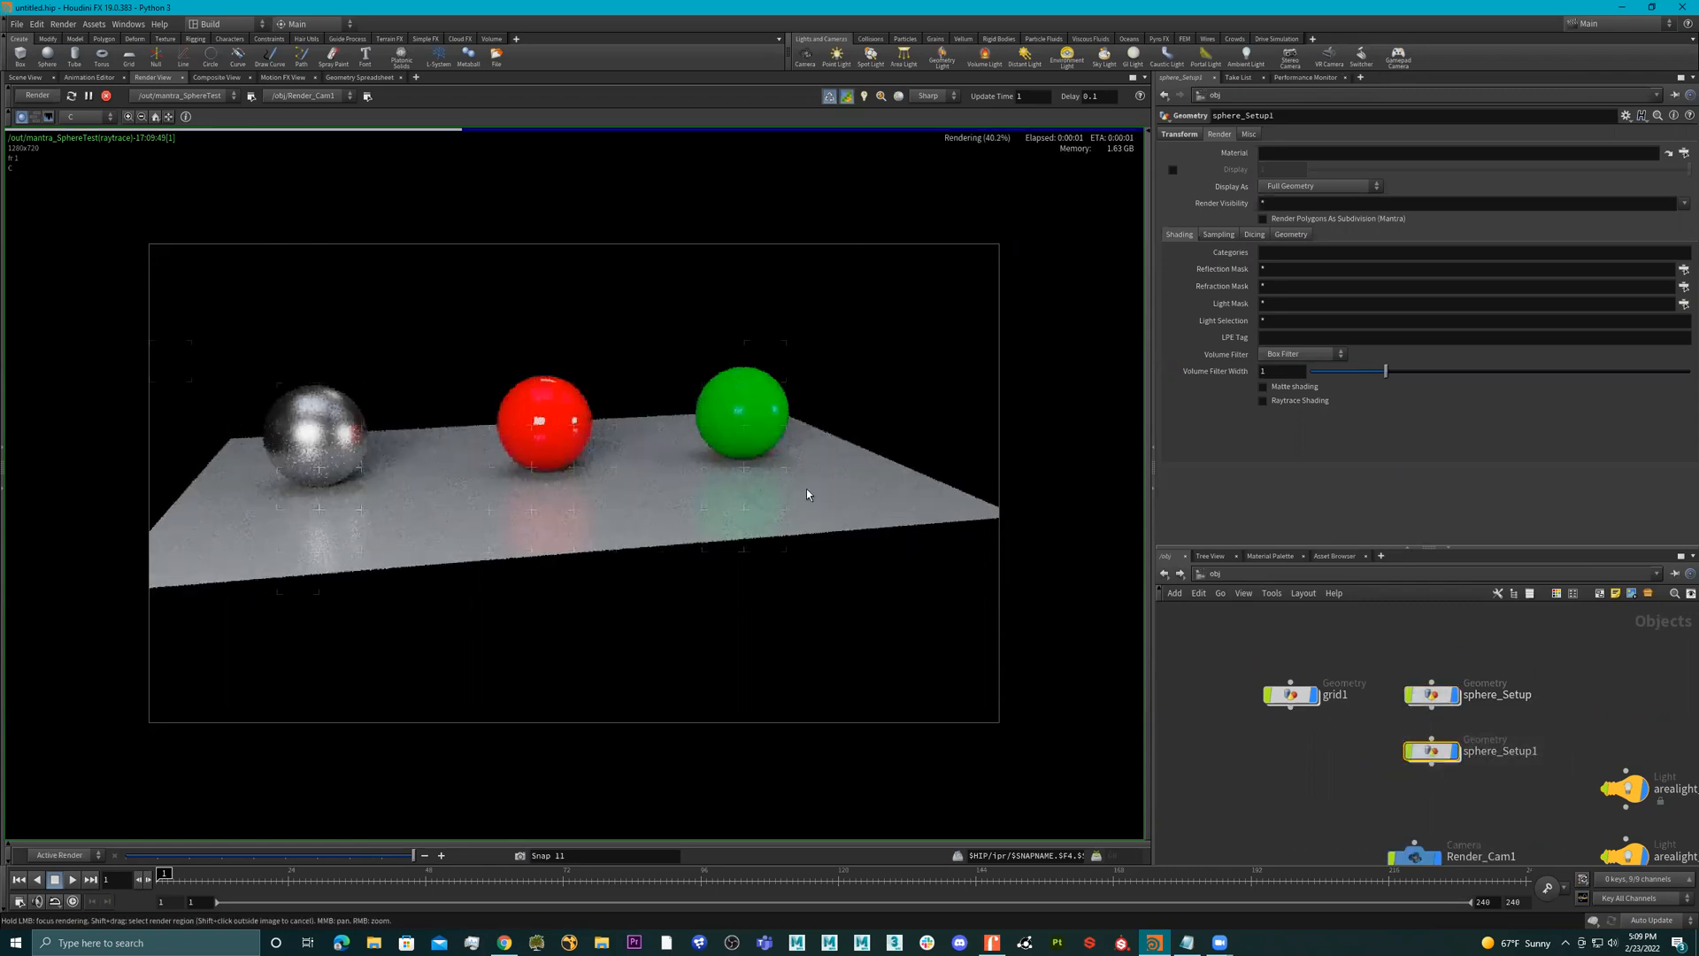
pyautogui.click(107, 96)
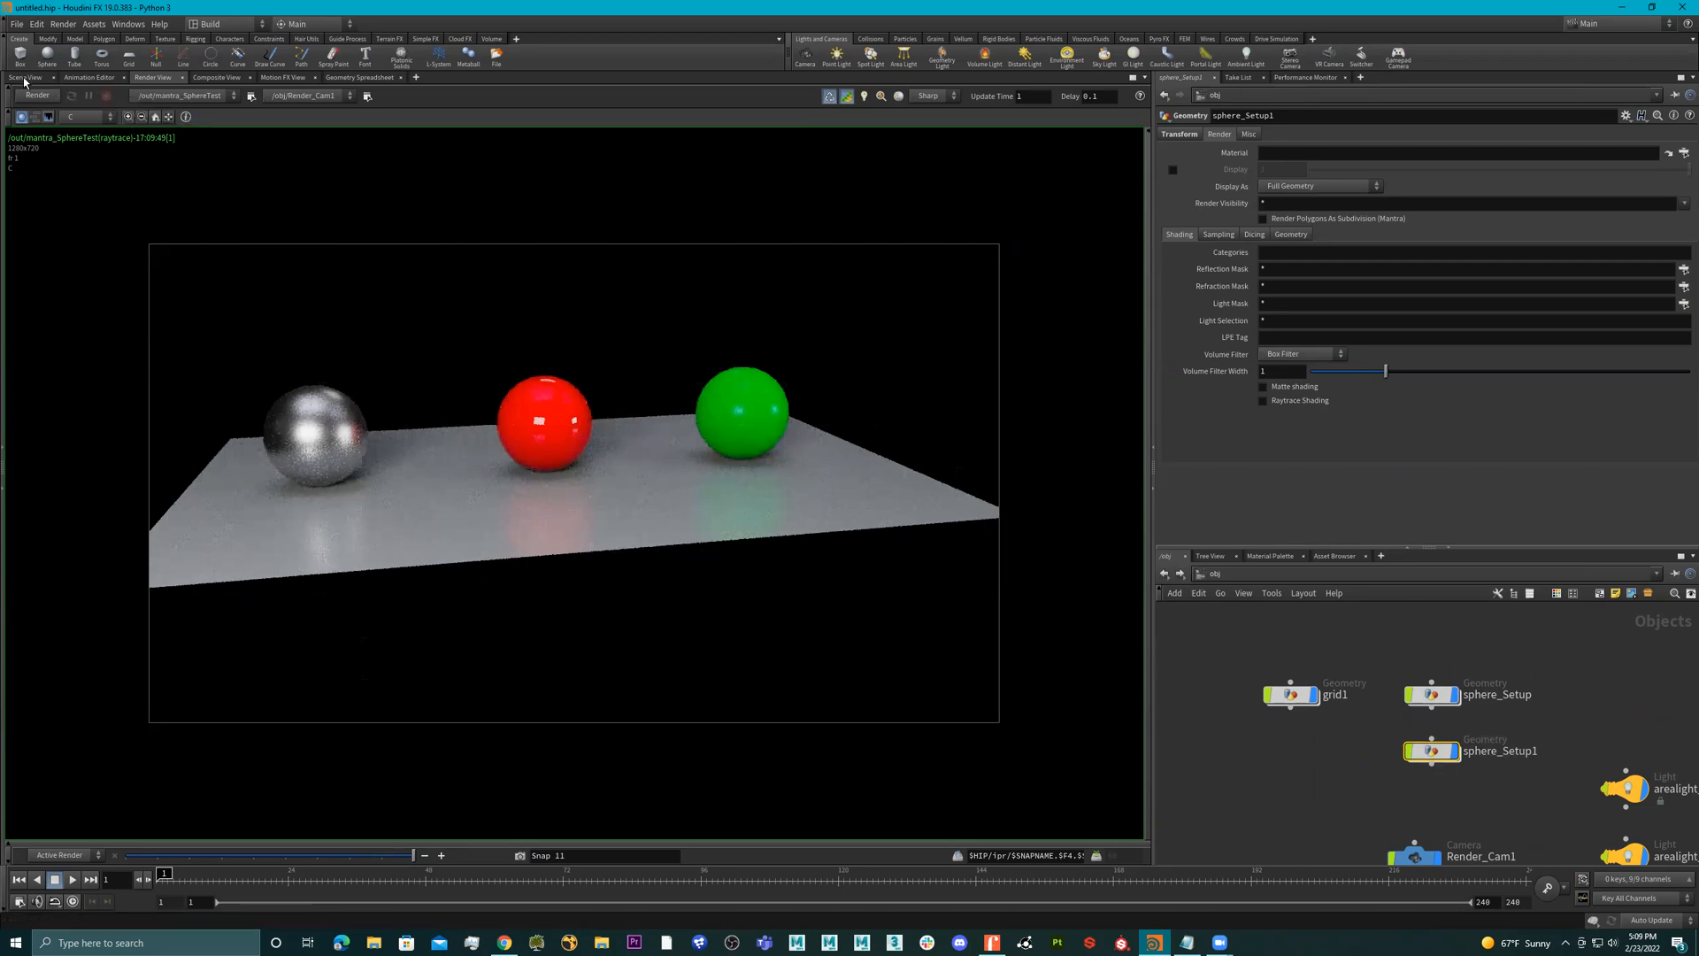
pyautogui.click(24, 78)
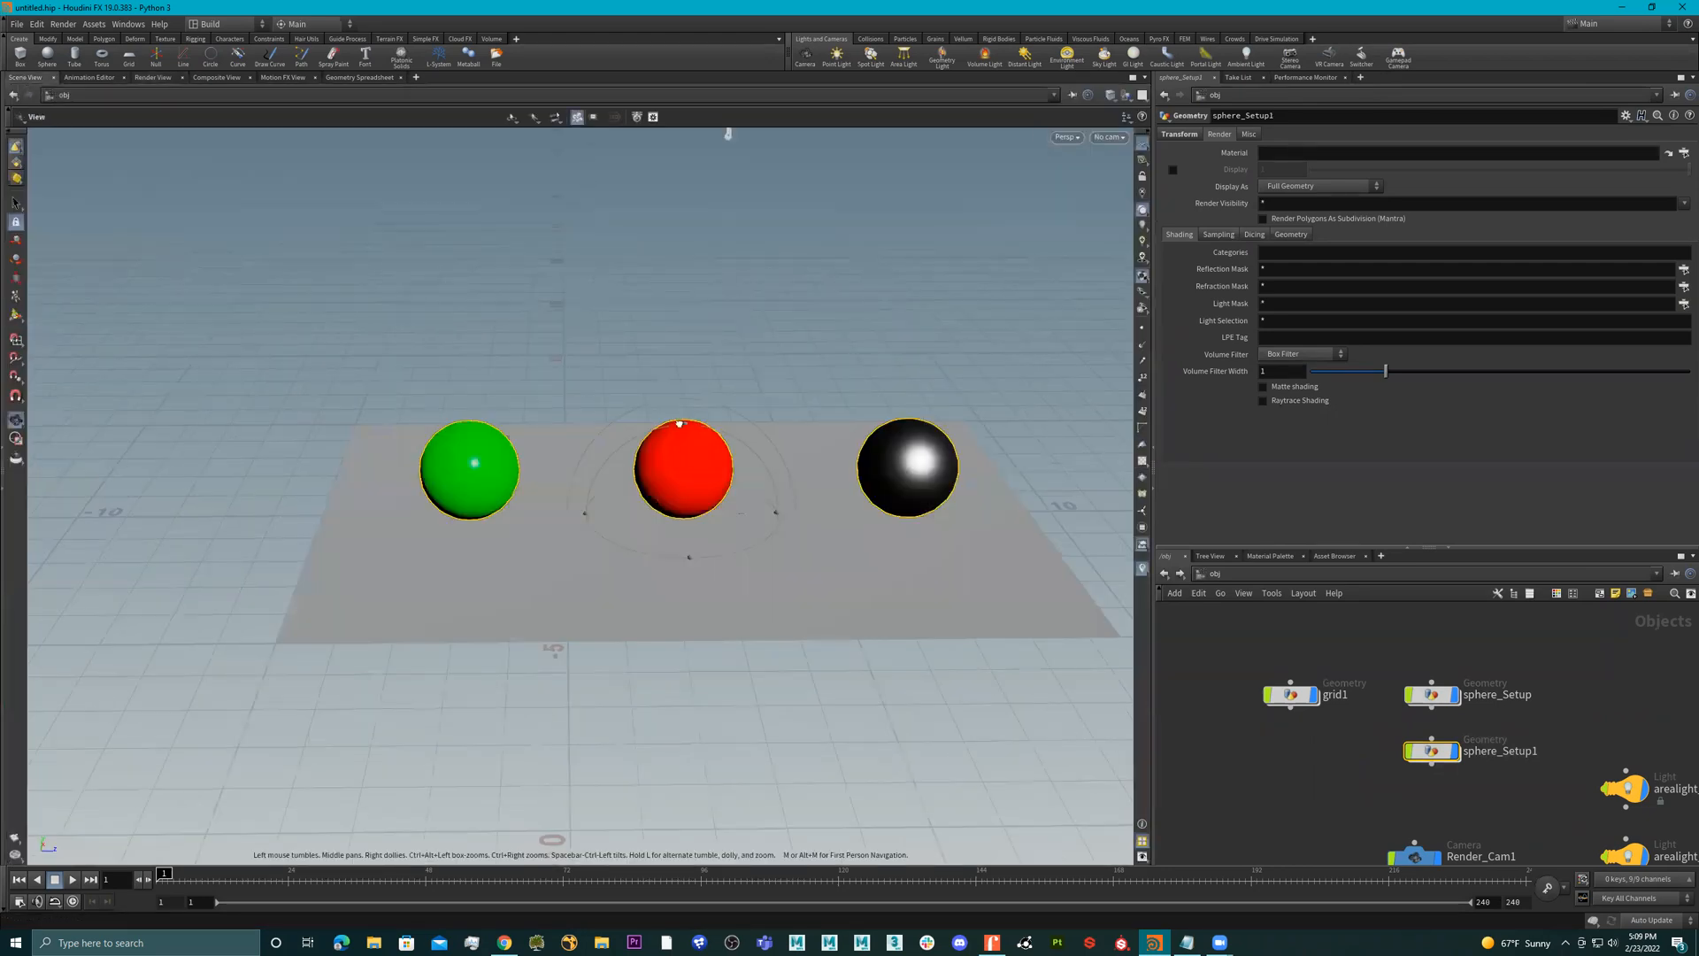
pyautogui.keyDown('alt'); pyautogui.moveTo(733, 399); pyautogui.dragTo(973, 464); pyautogui.keyUp('alt')
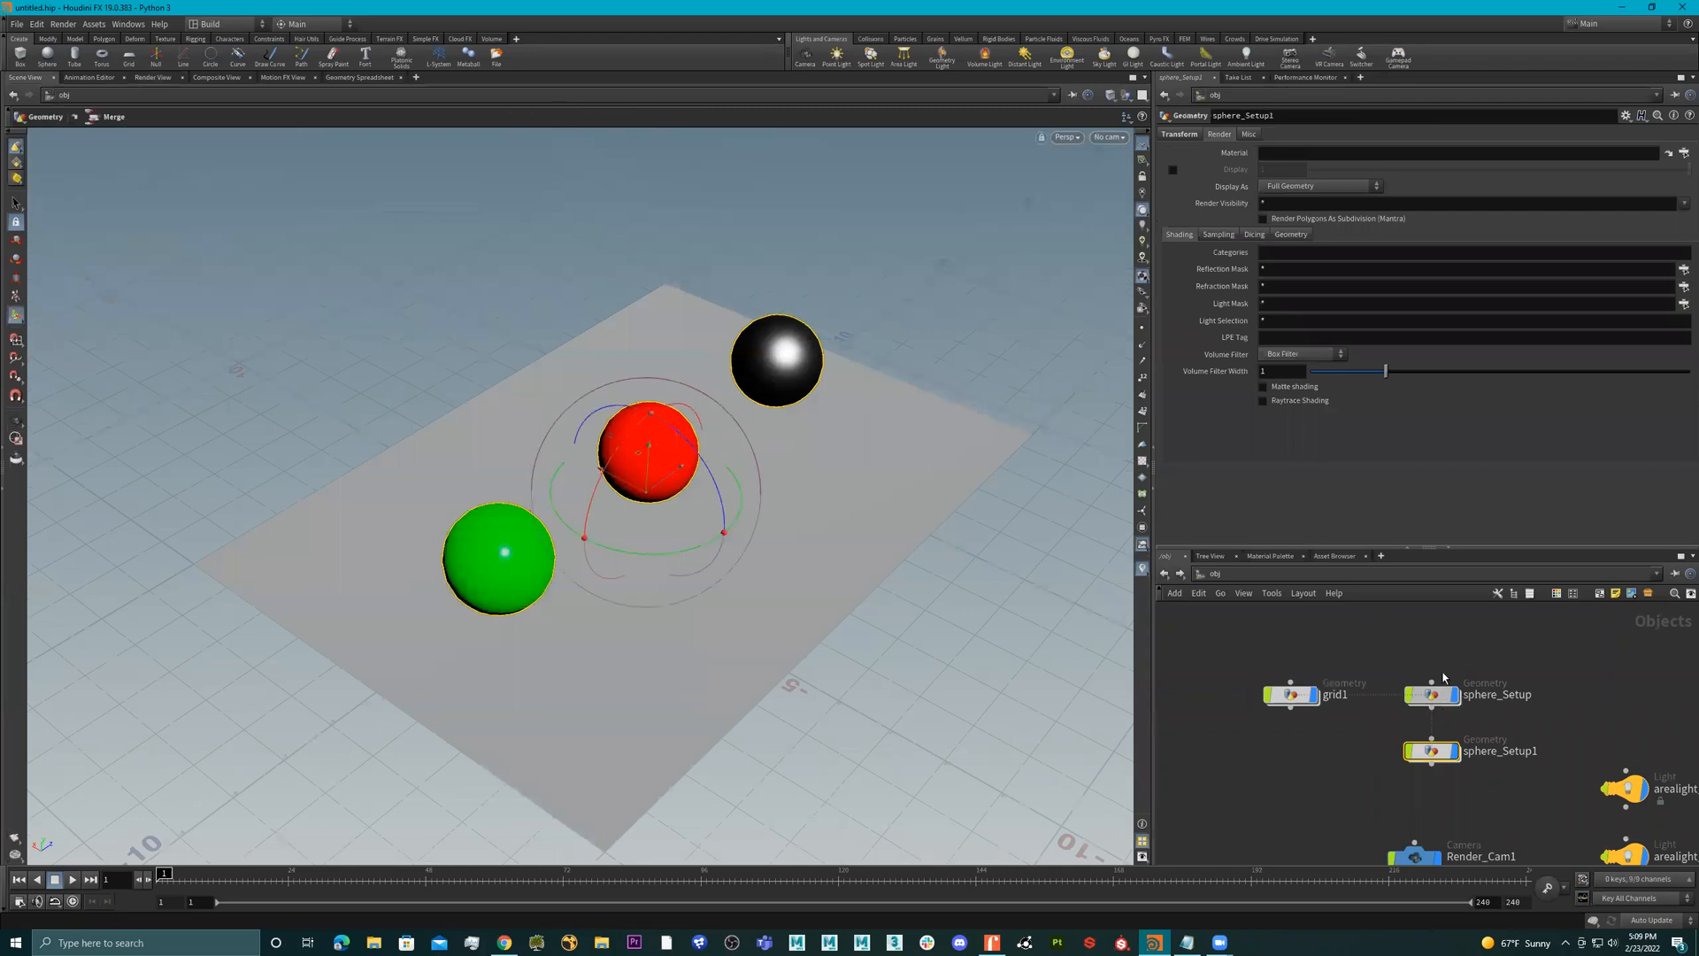
pyautogui.moveTo(1440, 695); pyautogui.dragTo(1441, 644)
pyautogui.moveTo(1438, 750); pyautogui.dragTo(1436, 707)
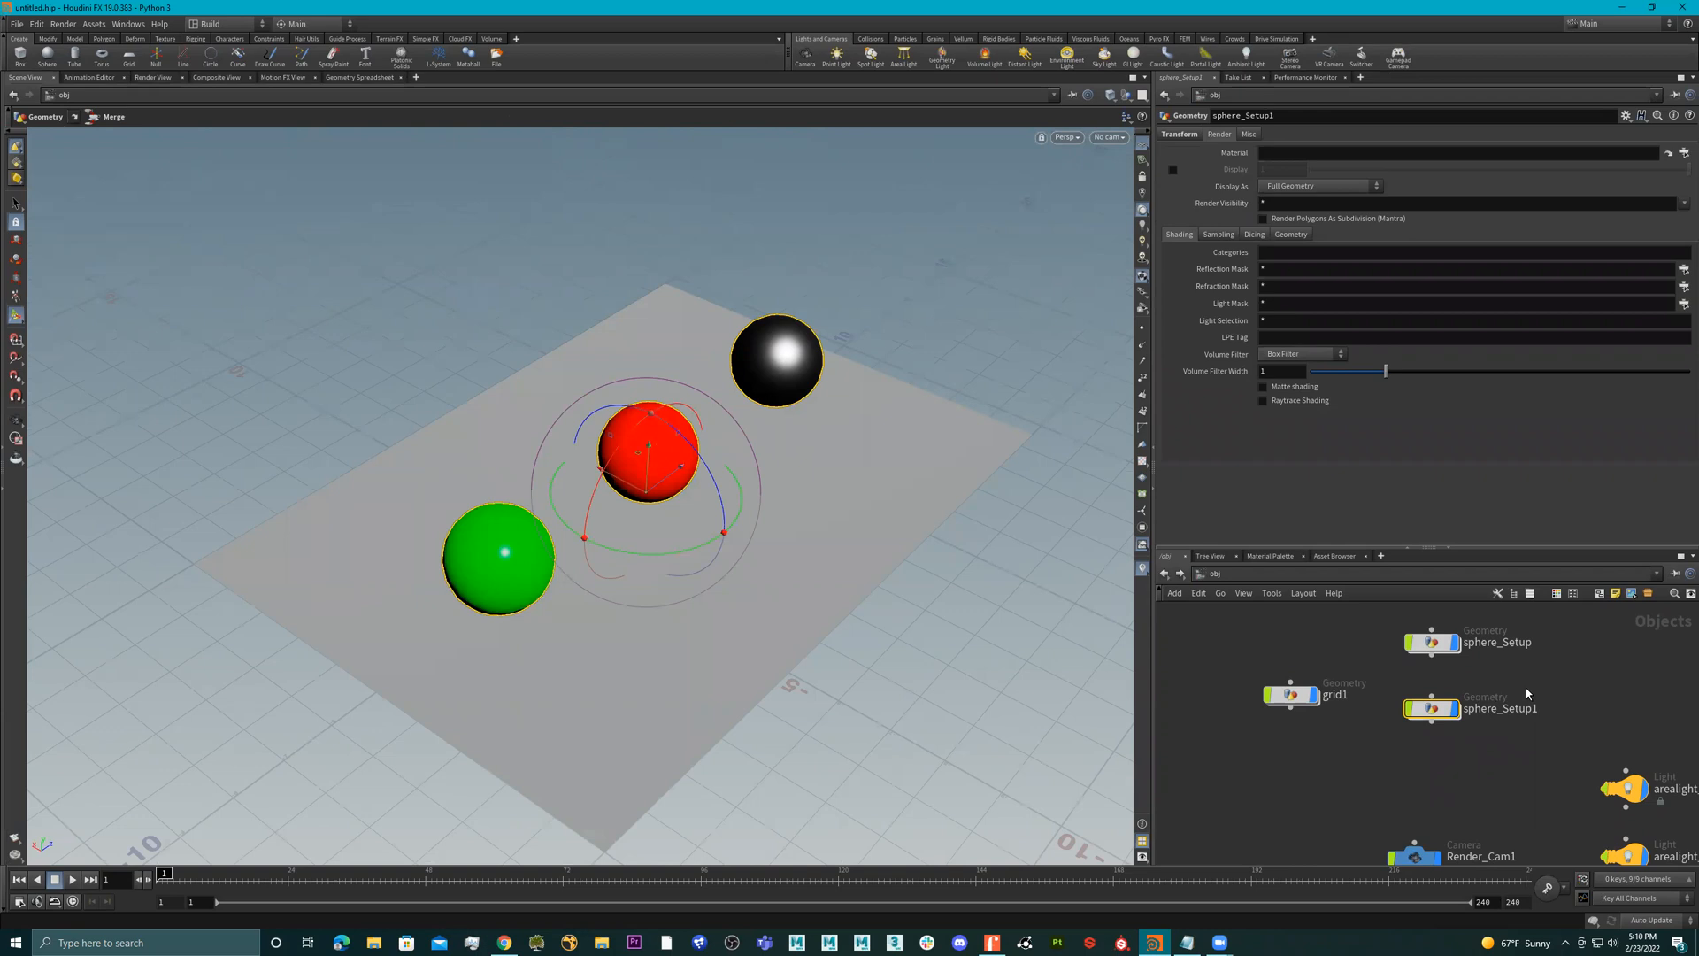
# - Move the duplicated spheres off the originals so both sets sit side by side on the grid
pyautogui.moveTo(1435, 711)
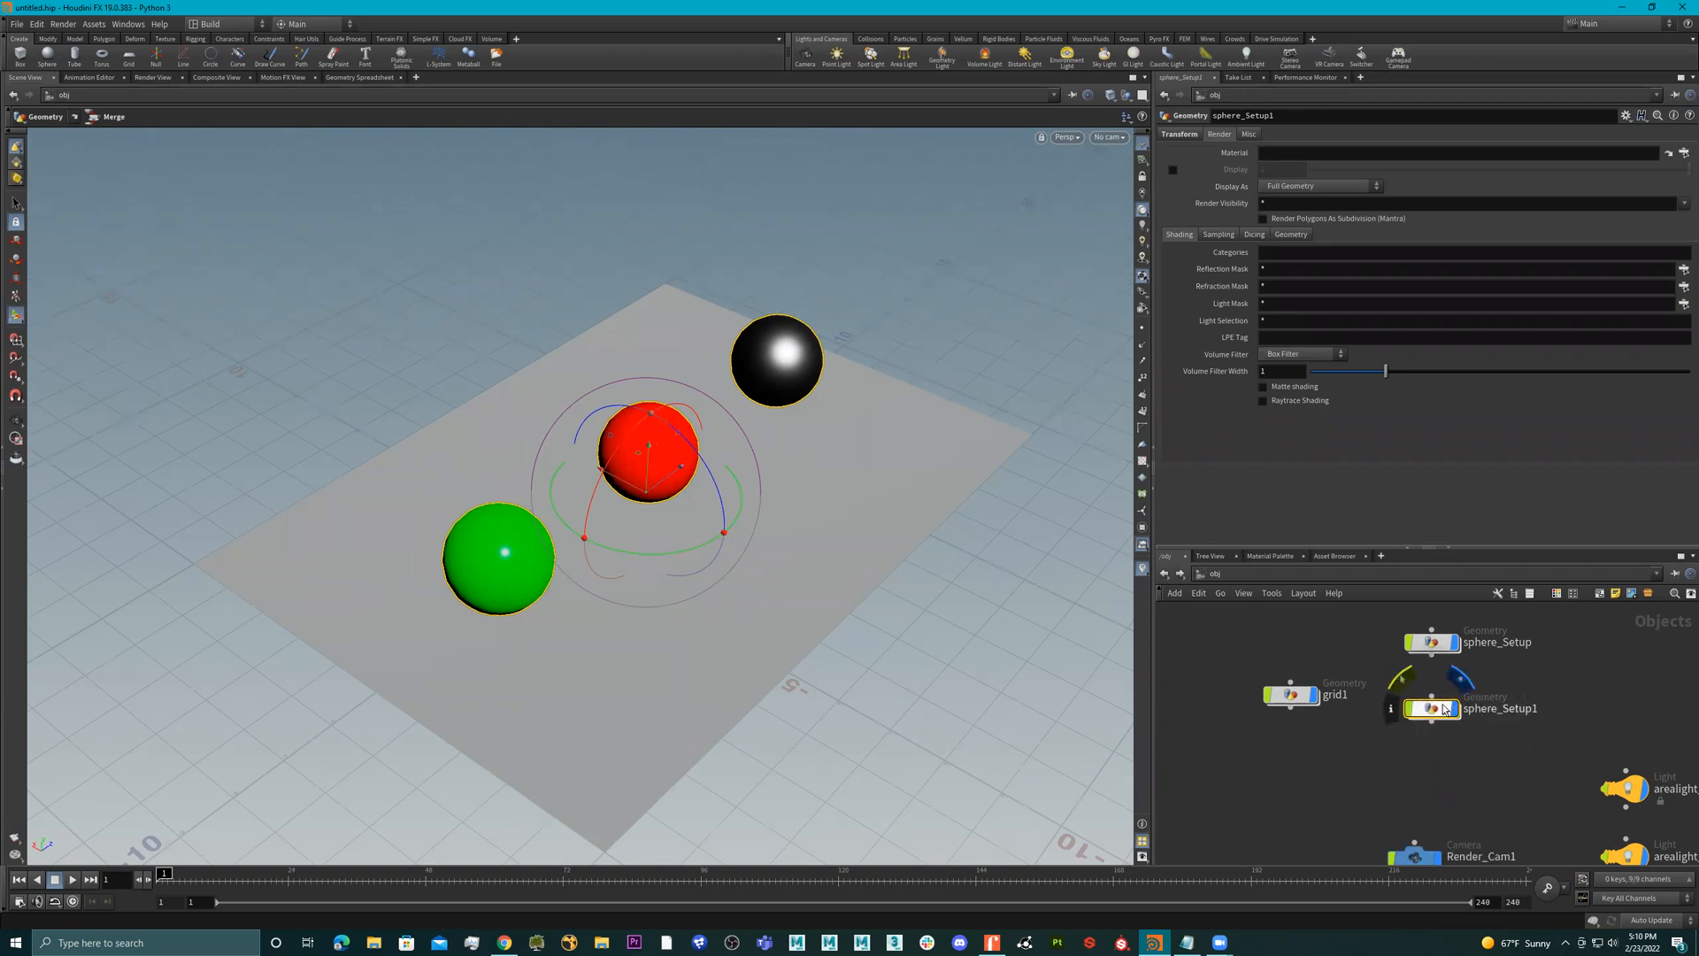
pyautogui.click(1433, 644)
pyautogui.click(1434, 714)
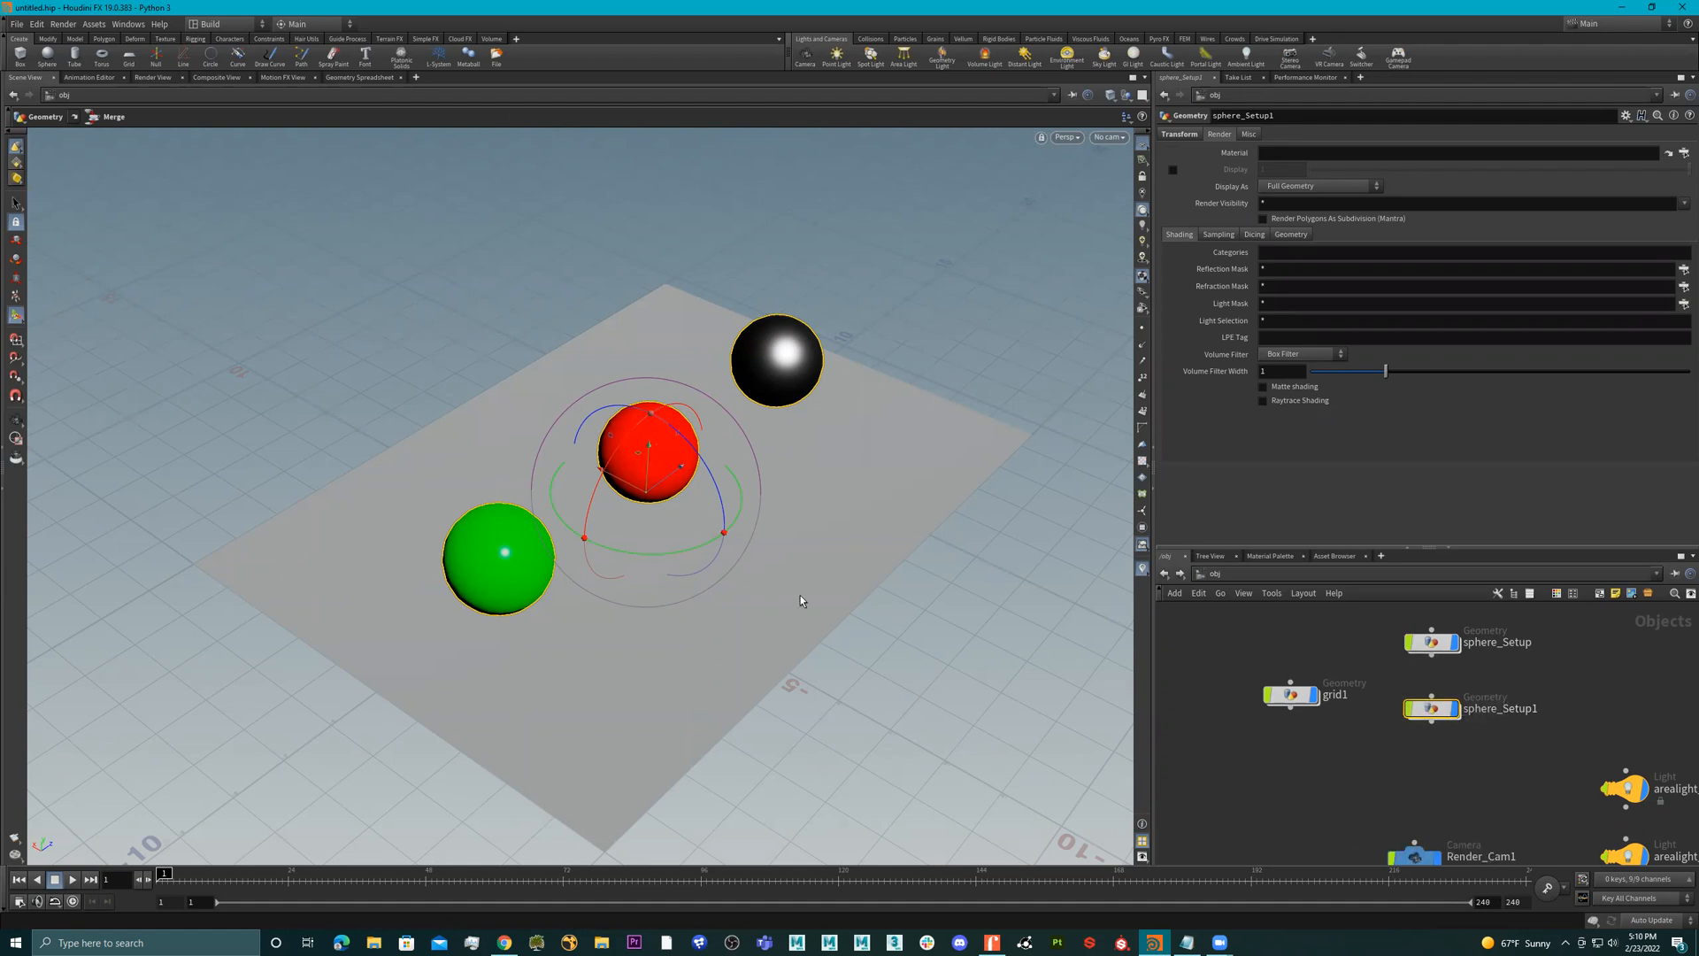
pyautogui.moveTo(617, 483); pyautogui.dragTo(635, 538)
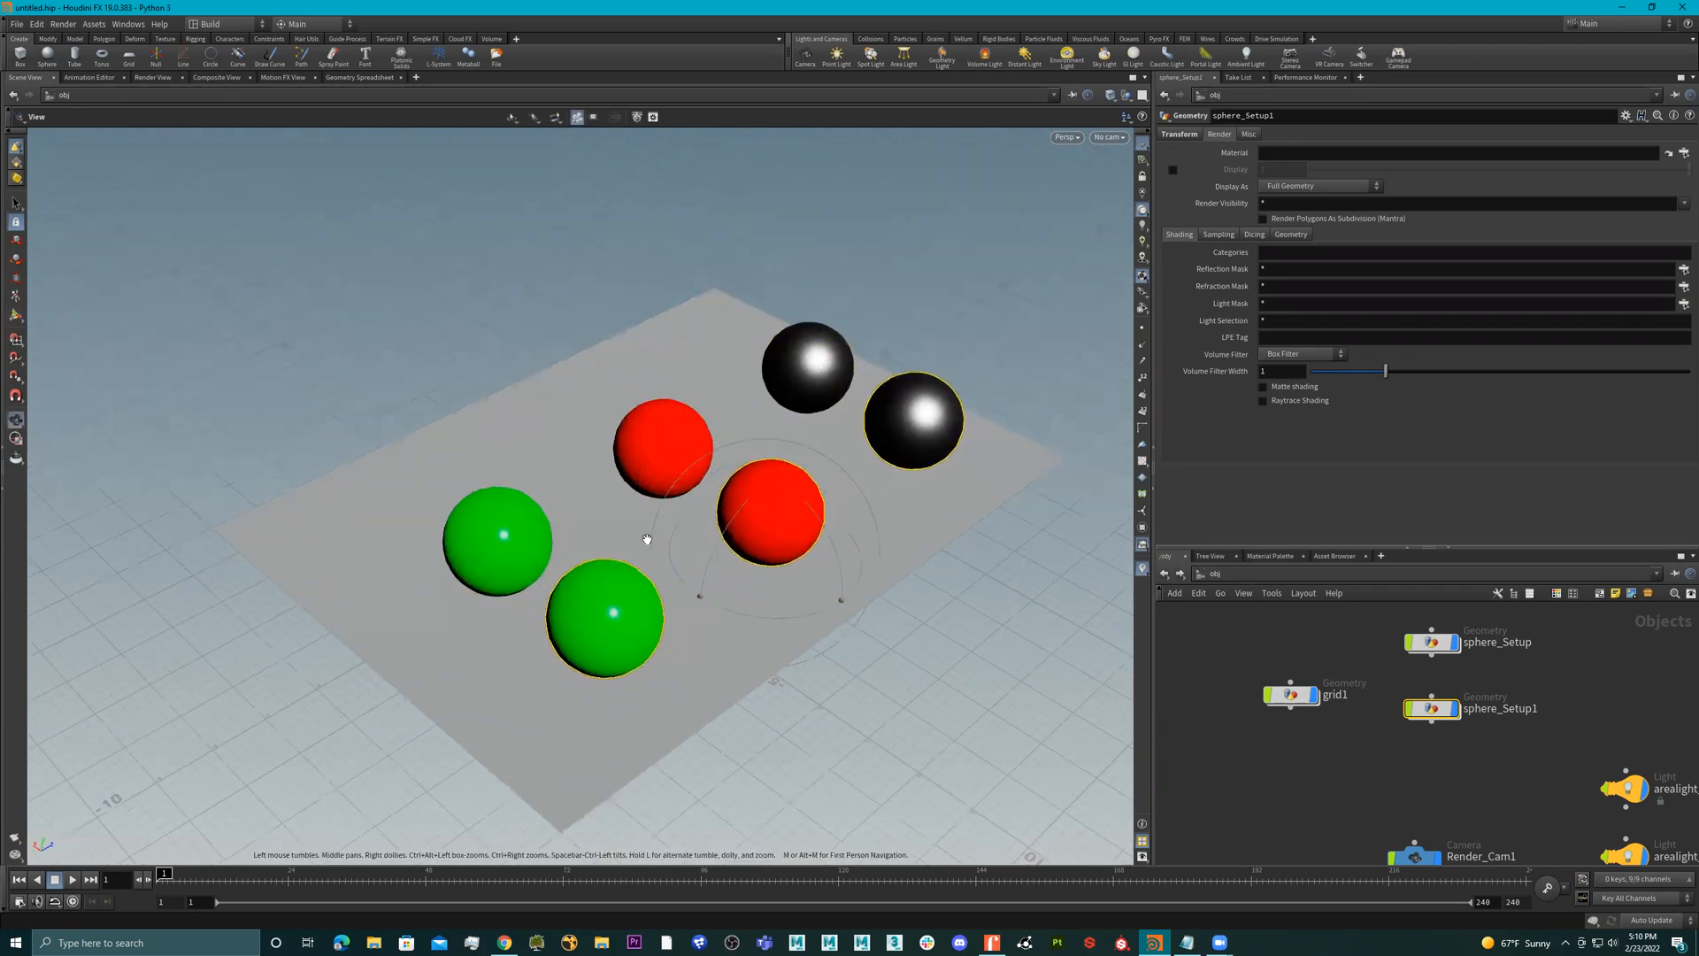
pyautogui.moveTo(880, 557); pyautogui.dragTo(904, 662)
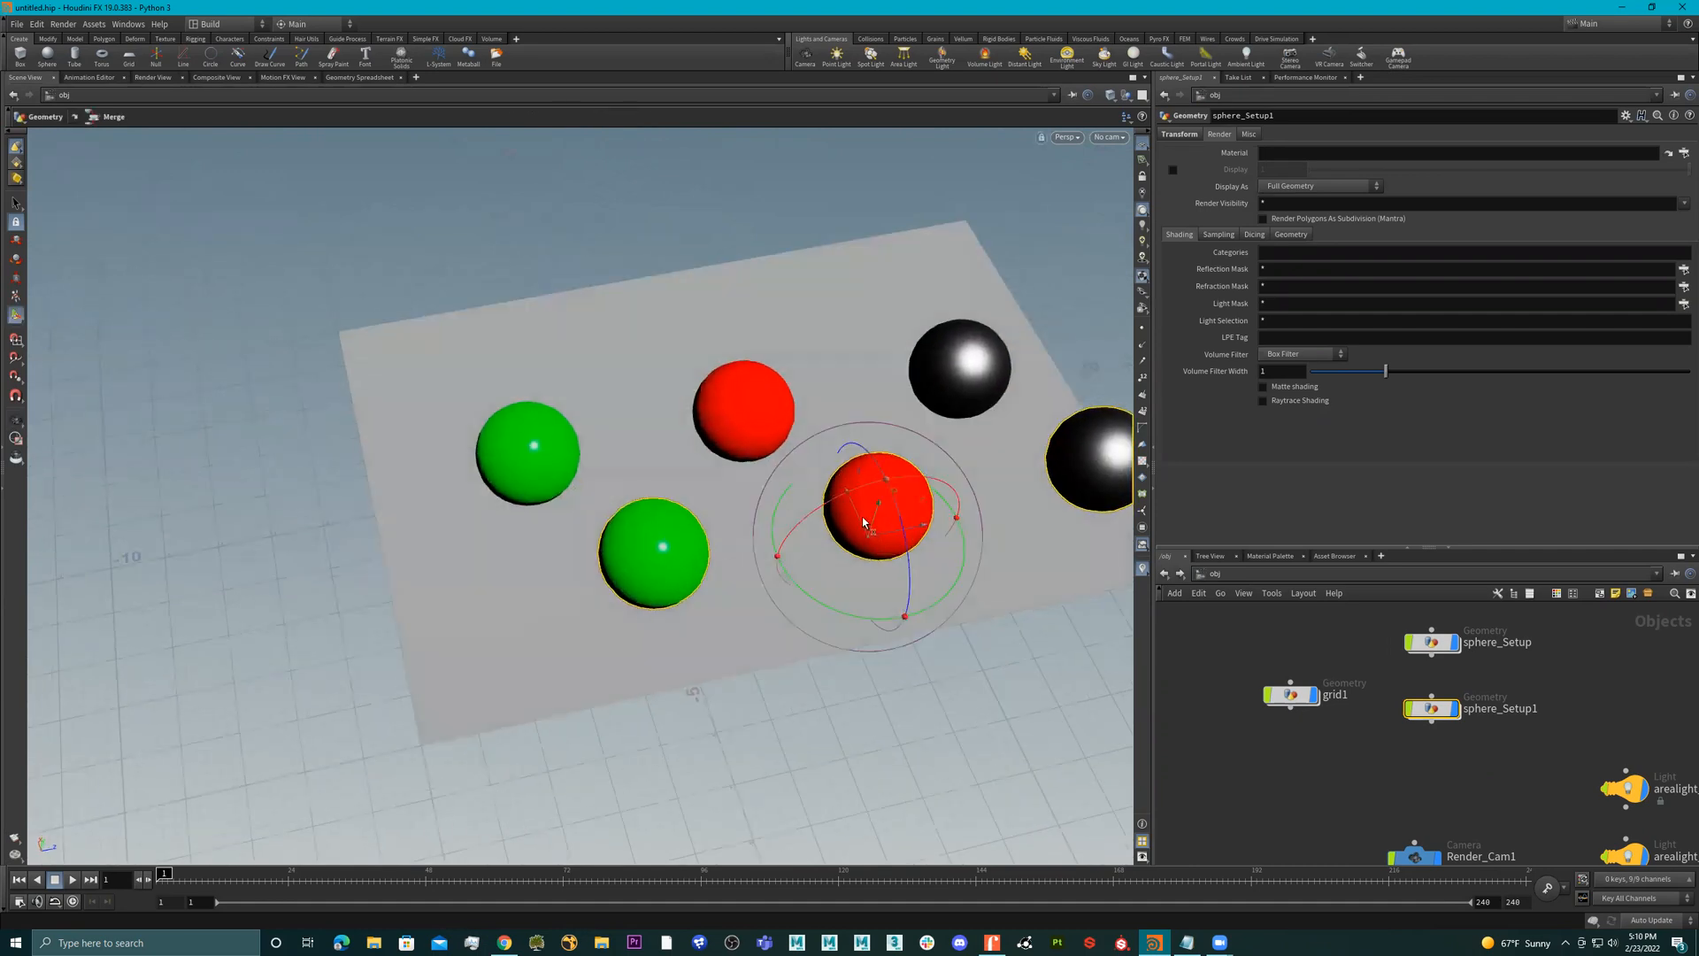
pyautogui.moveTo(859, 516); pyautogui.dragTo(836, 441)
pyautogui.moveTo(836, 440); pyautogui.dragTo(672, 435, button='middle')
pyautogui.keyDown('alt'); pyautogui.moveTo(683, 408); pyautogui.dragTo(689, 384); pyautogui.keyUp('alt')
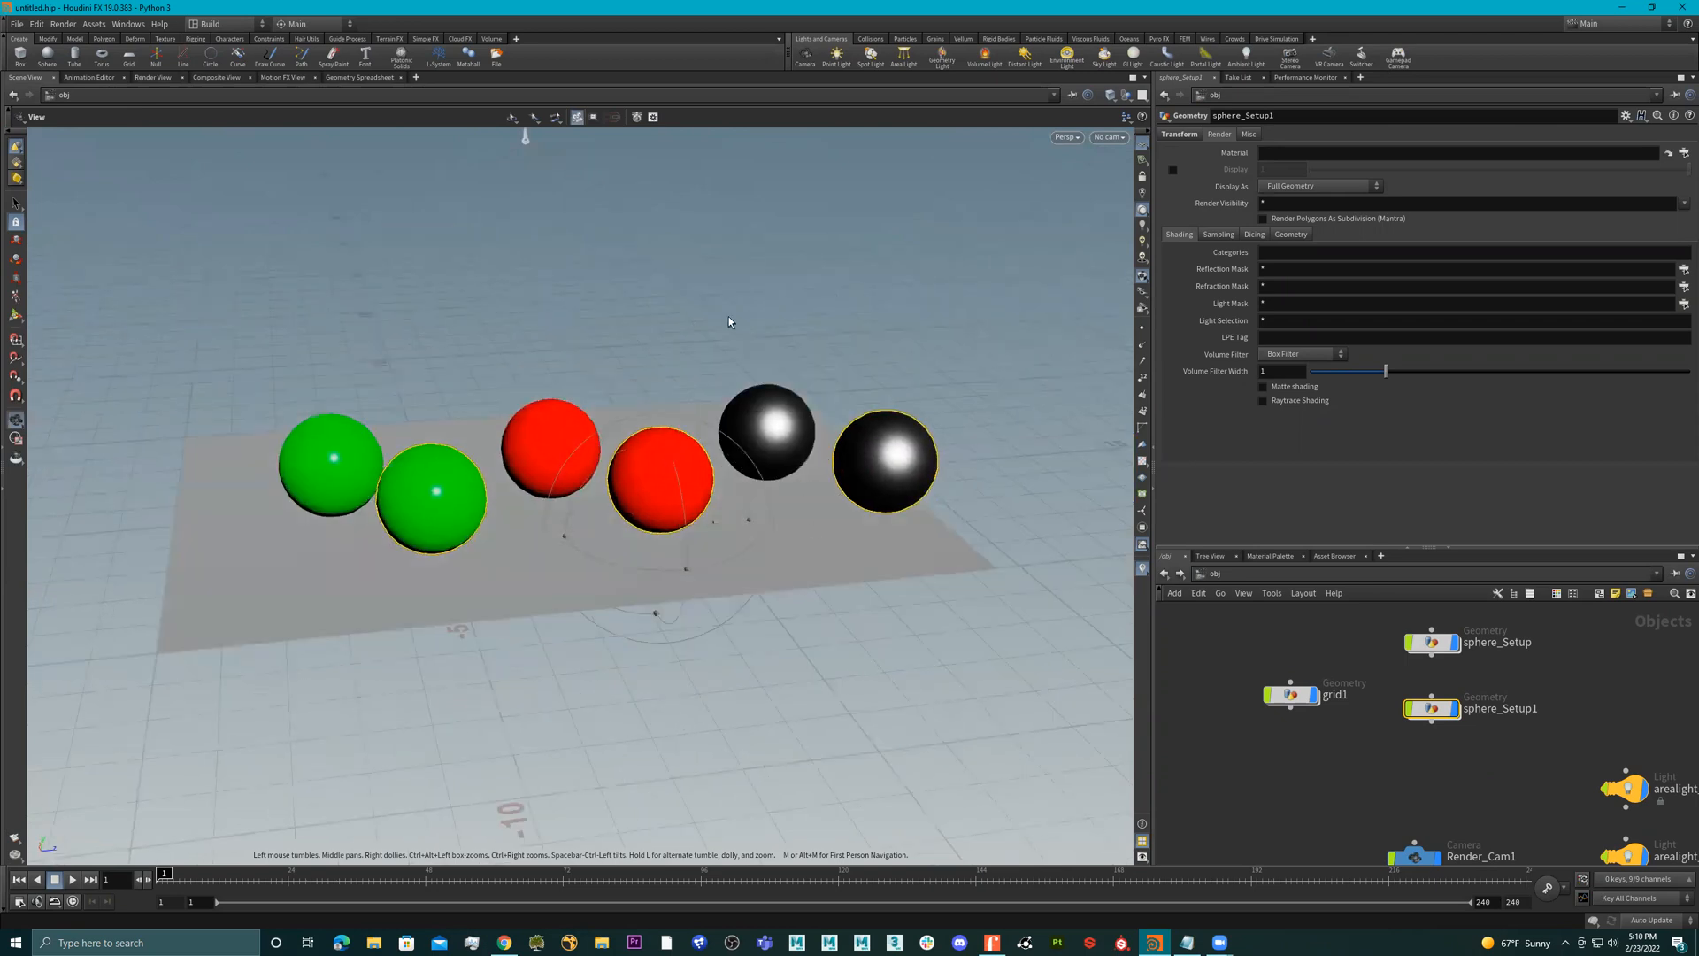
pyautogui.keyDown('alt'); pyautogui.moveTo(804, 487); pyautogui.dragTo(857, 485); pyautogui.keyUp('alt')
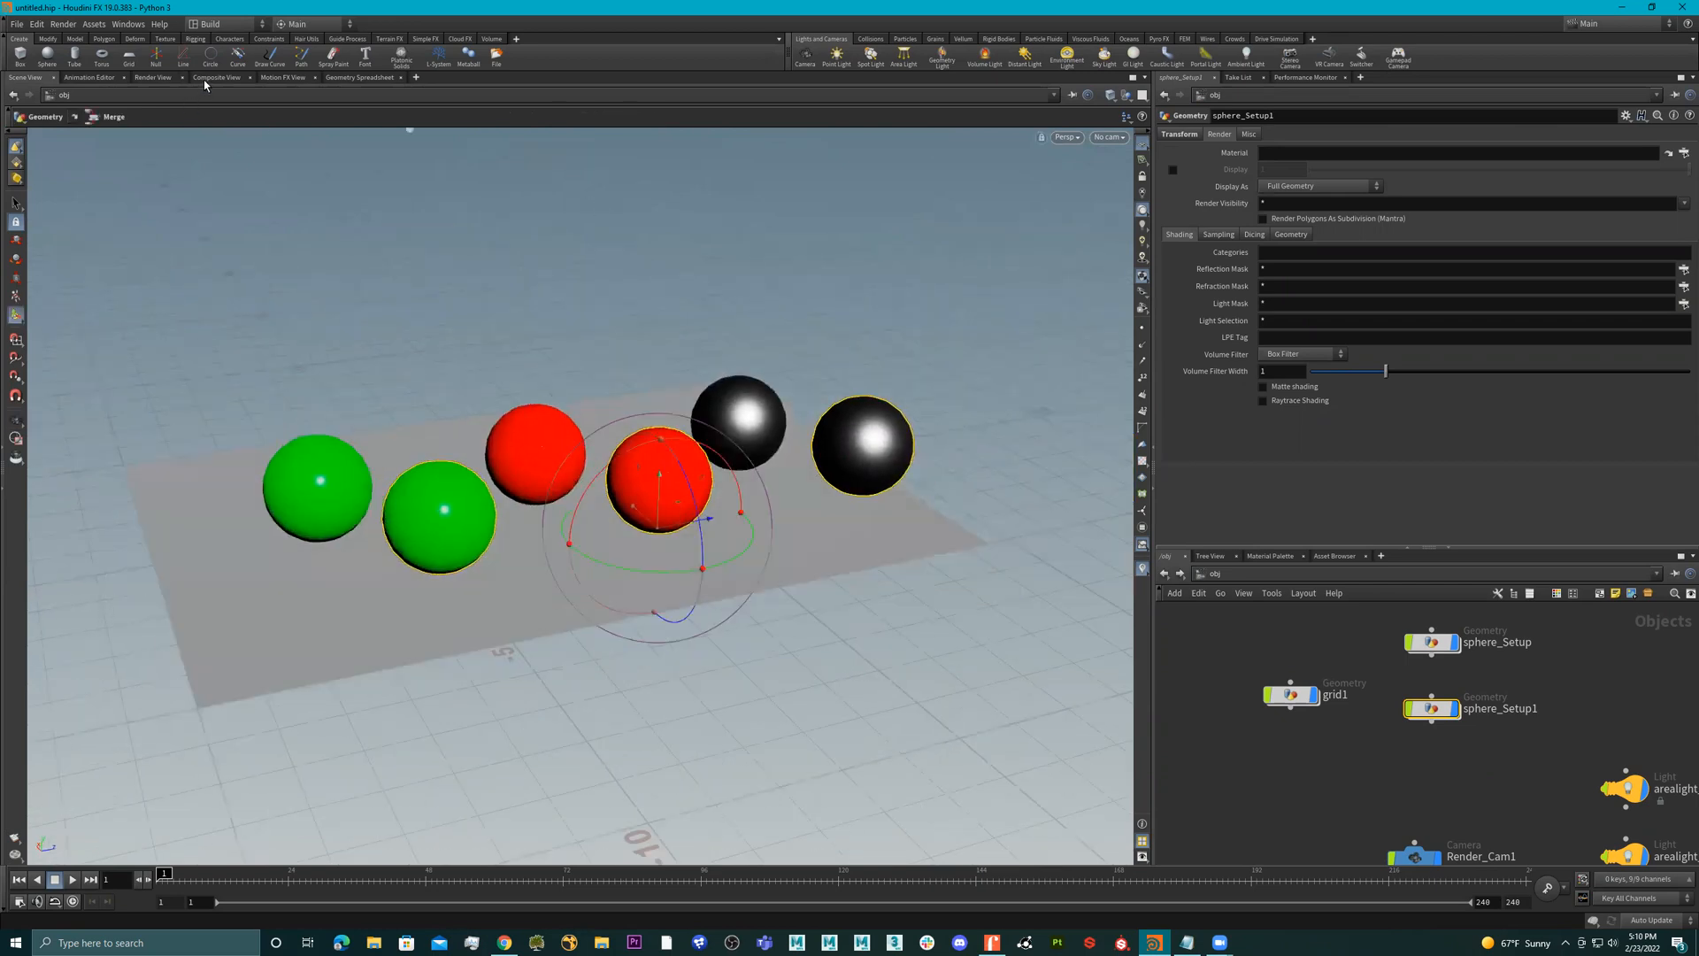
# - Render the scene through Render_Cam1 and rename the duplicated sphere object sphere_SetupV2
pyautogui.click(141, 78)
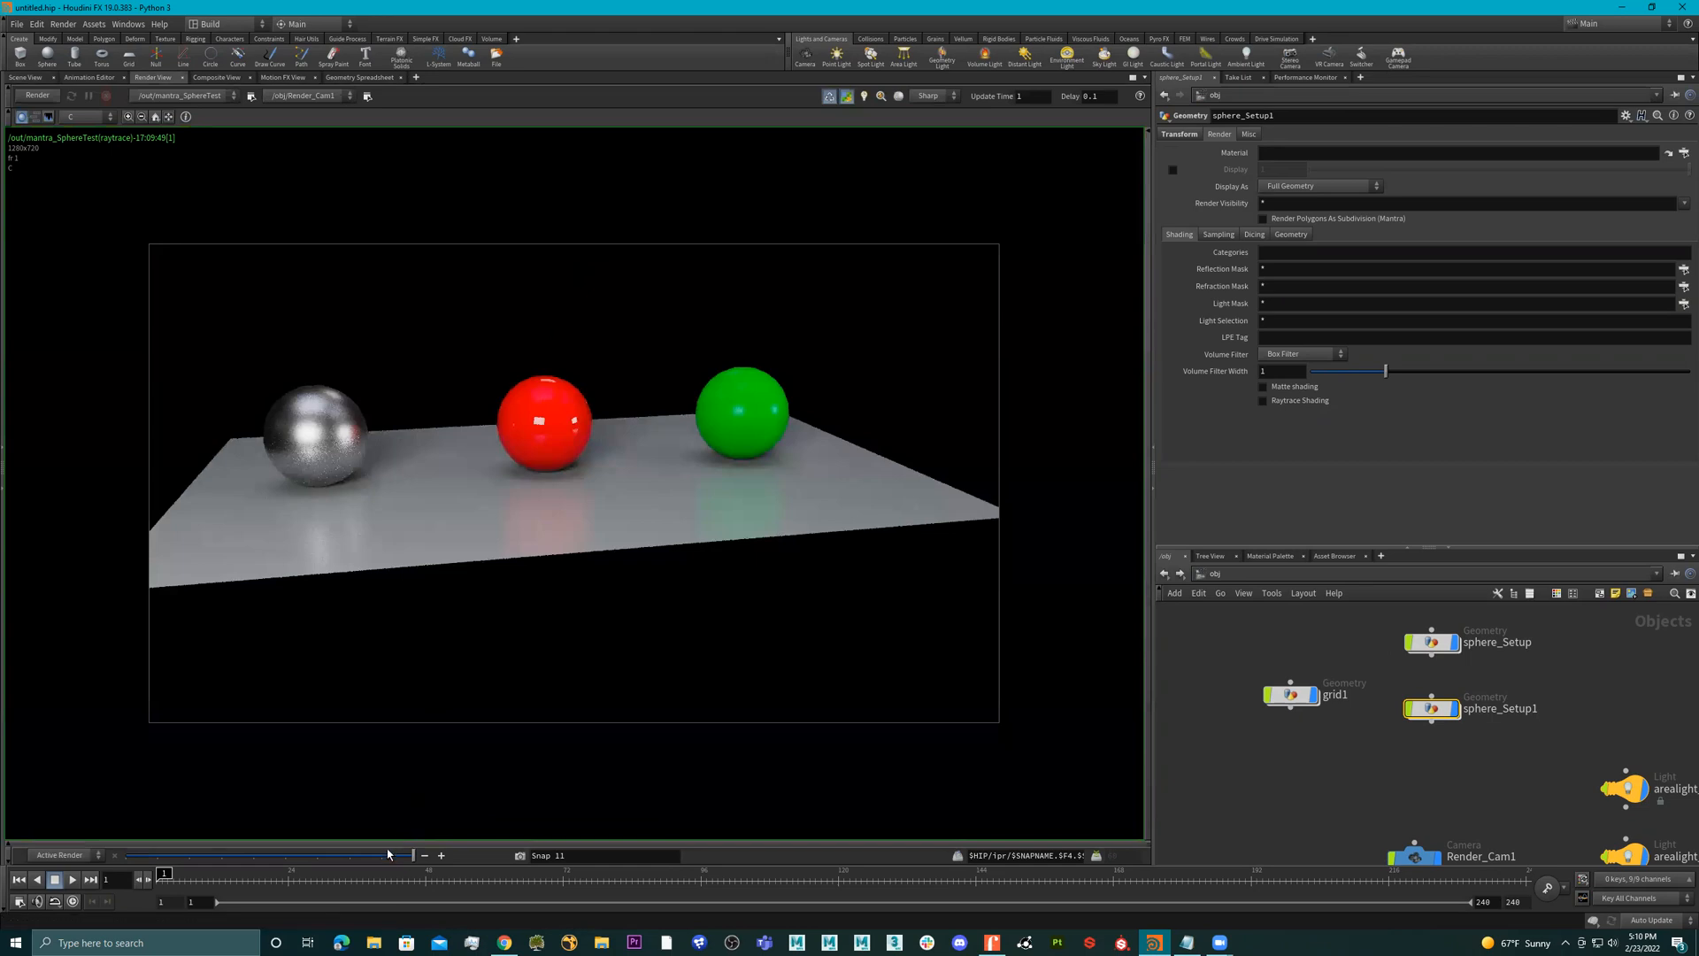
pyautogui.click(36, 96)
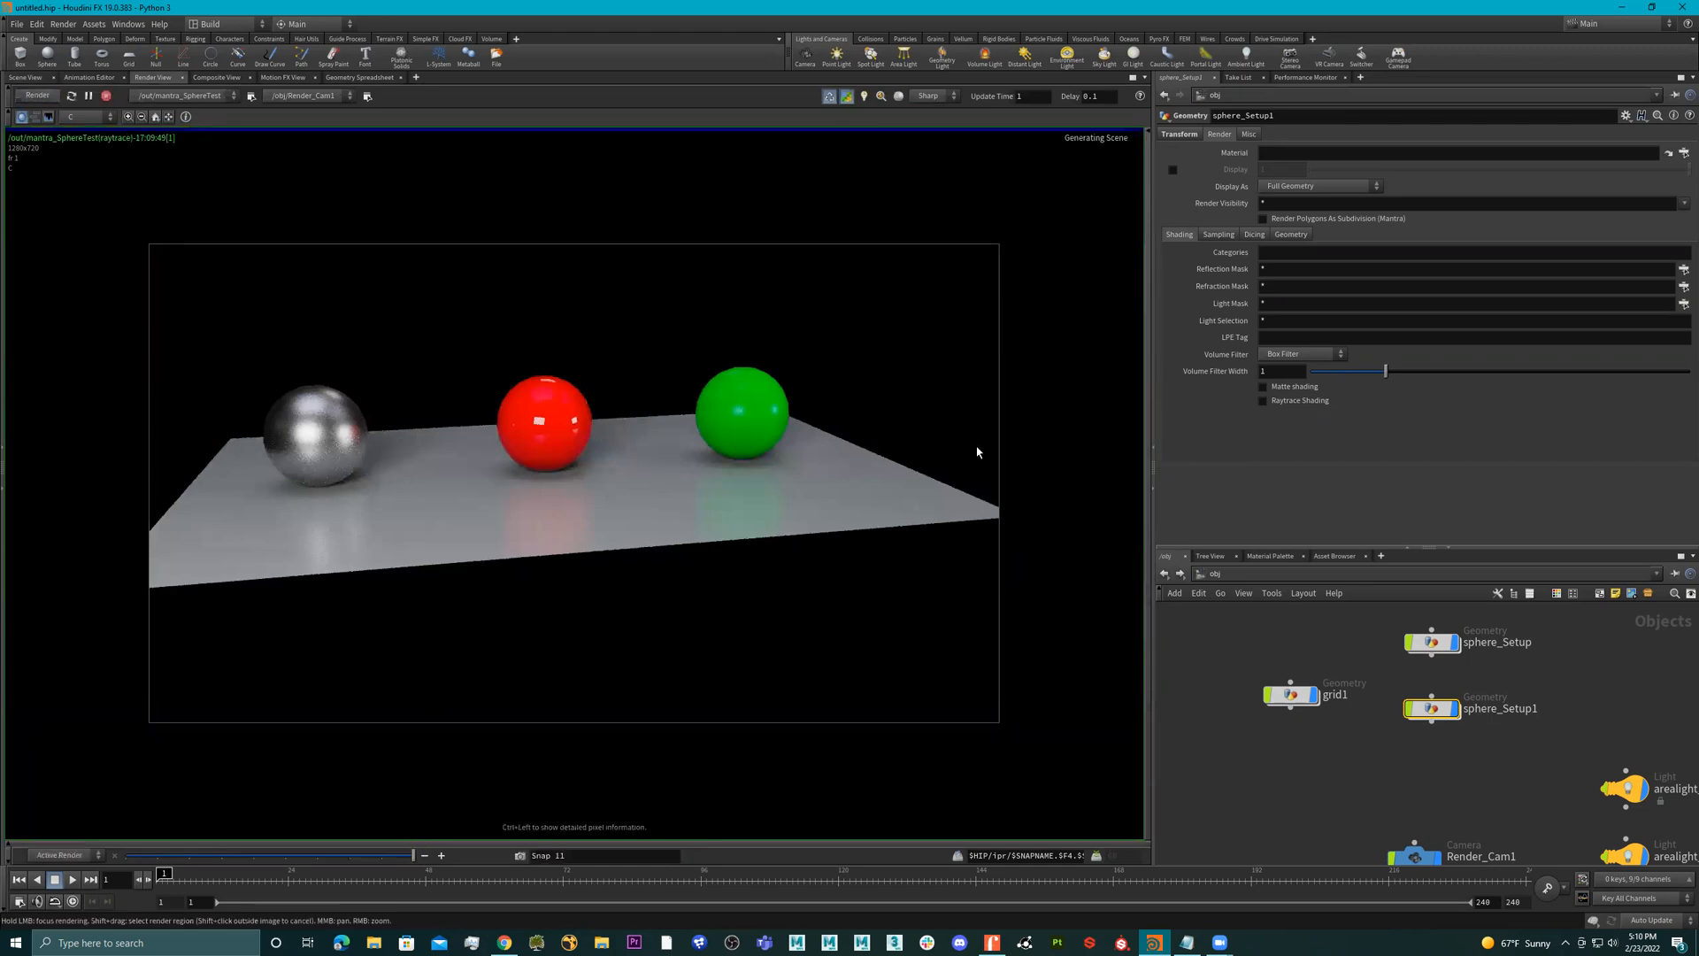
pyautogui.doubleClick(1542, 708)
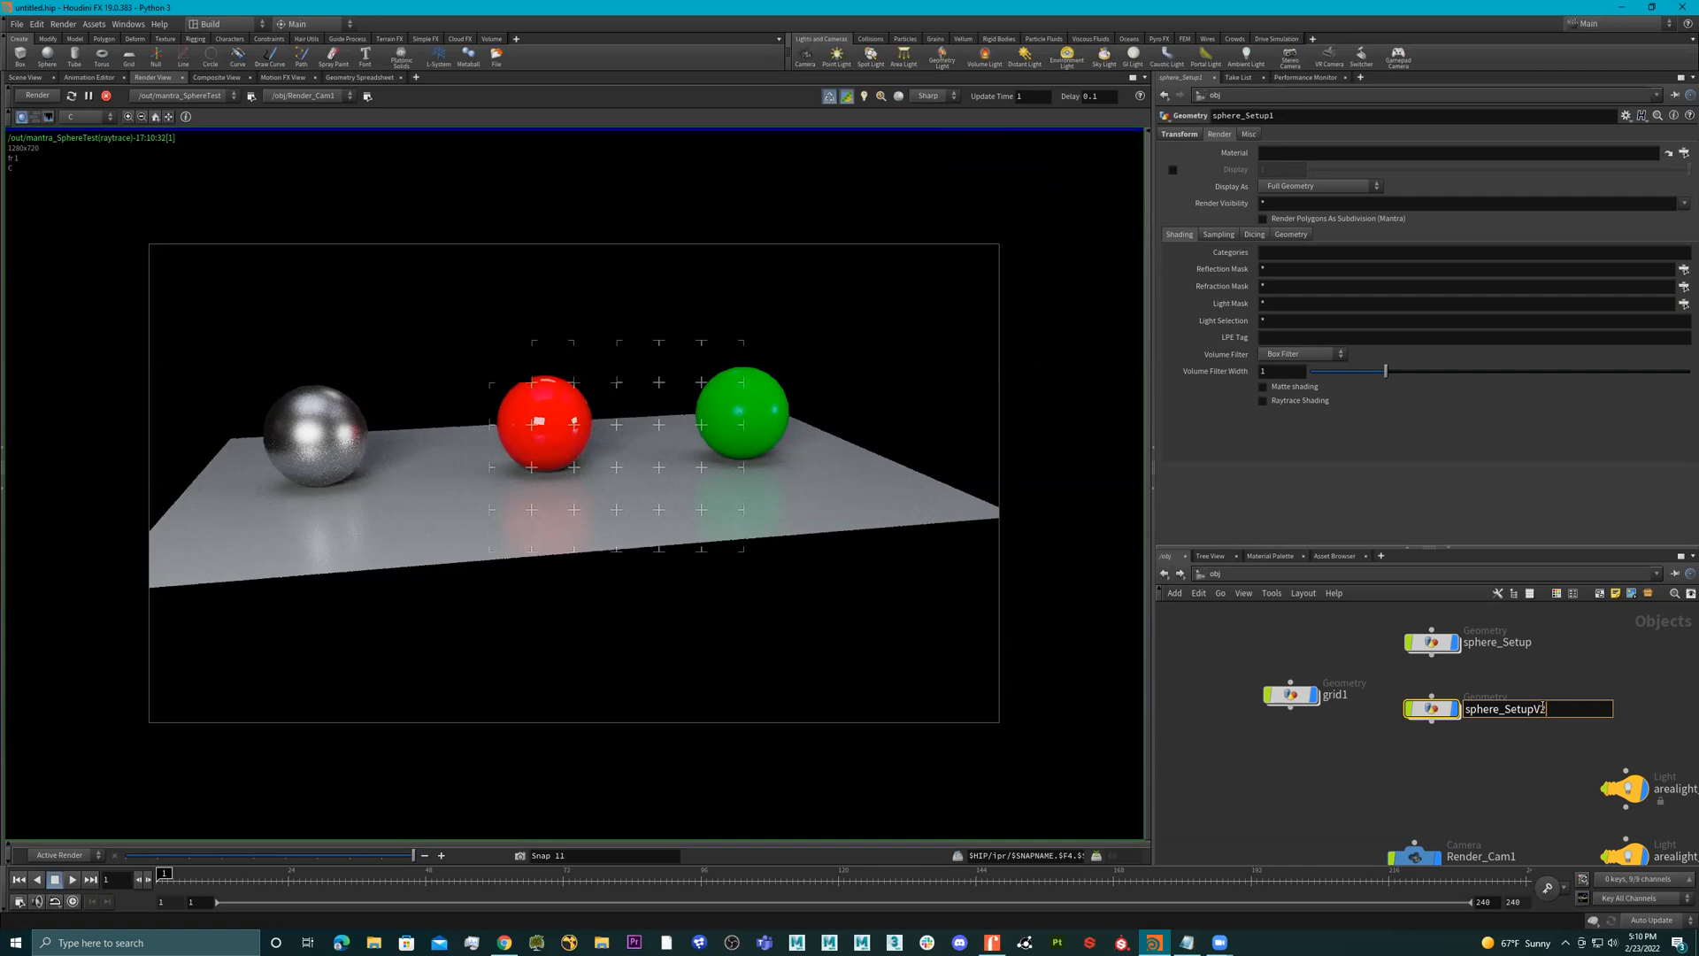
pyautogui.press('Return')
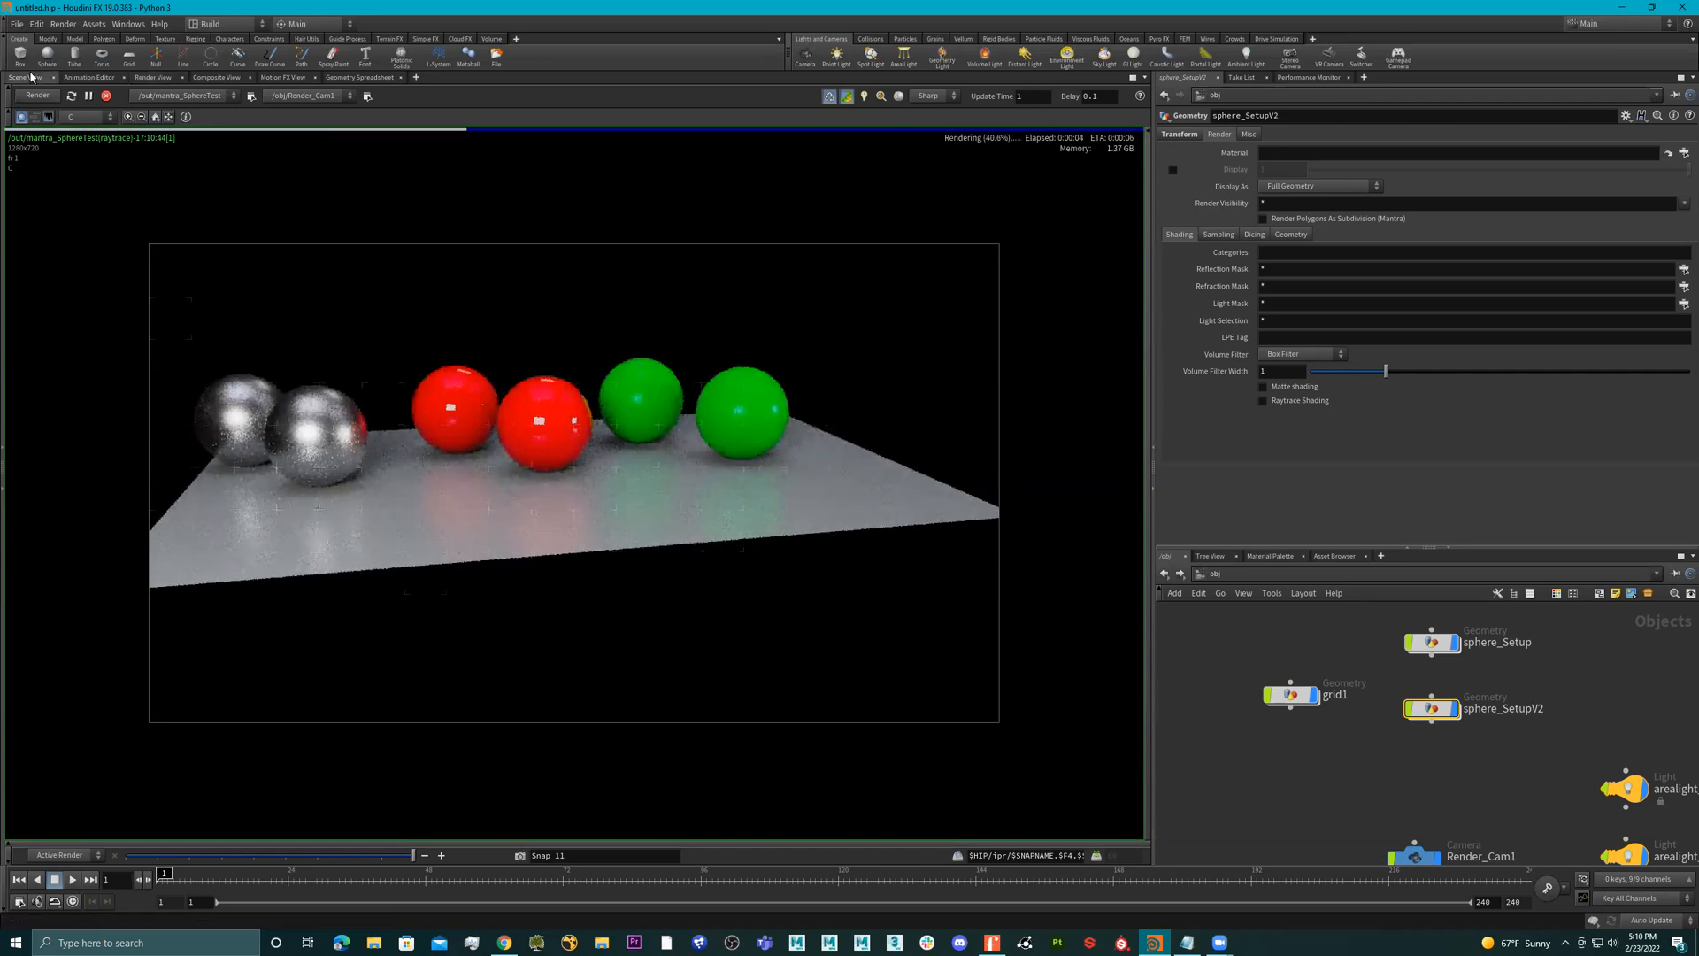
# - Stop the render and reposition the sphere_SetupV2 spheres in front of and between the originals as seen from the camera side
pyautogui.click(31, 77)
pyautogui.click(157, 78)
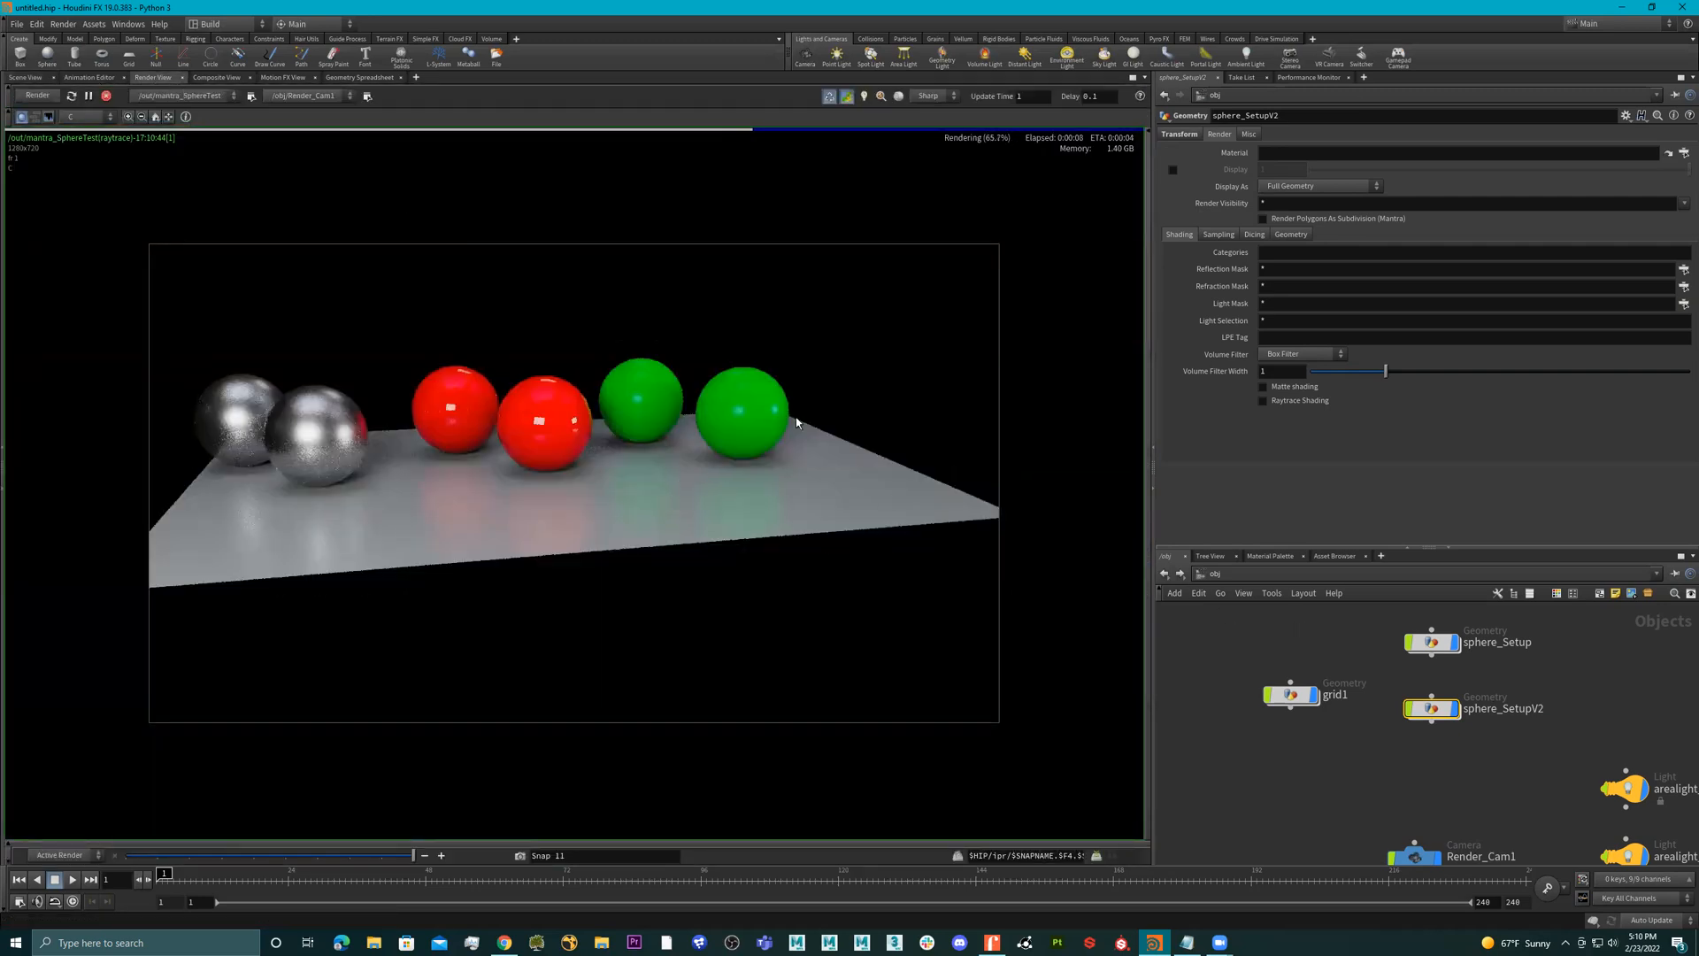
pyautogui.click(106, 96)
pyautogui.click(26, 77)
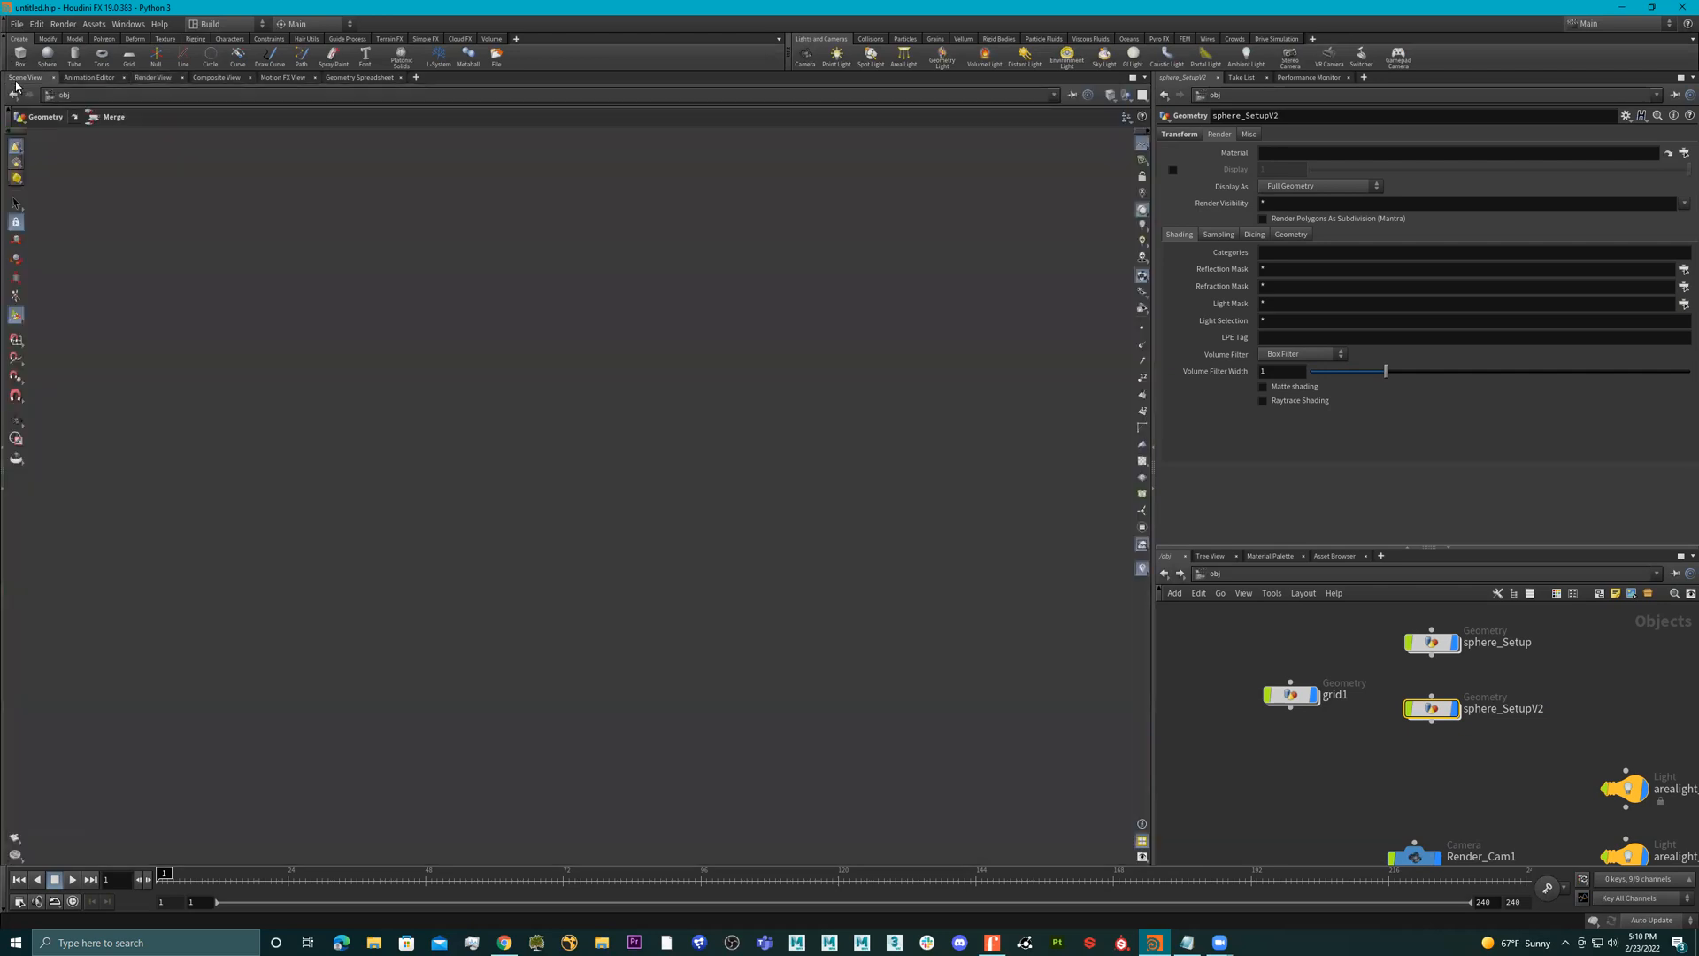
pyautogui.moveTo(639, 513); pyautogui.dragTo(561, 432)
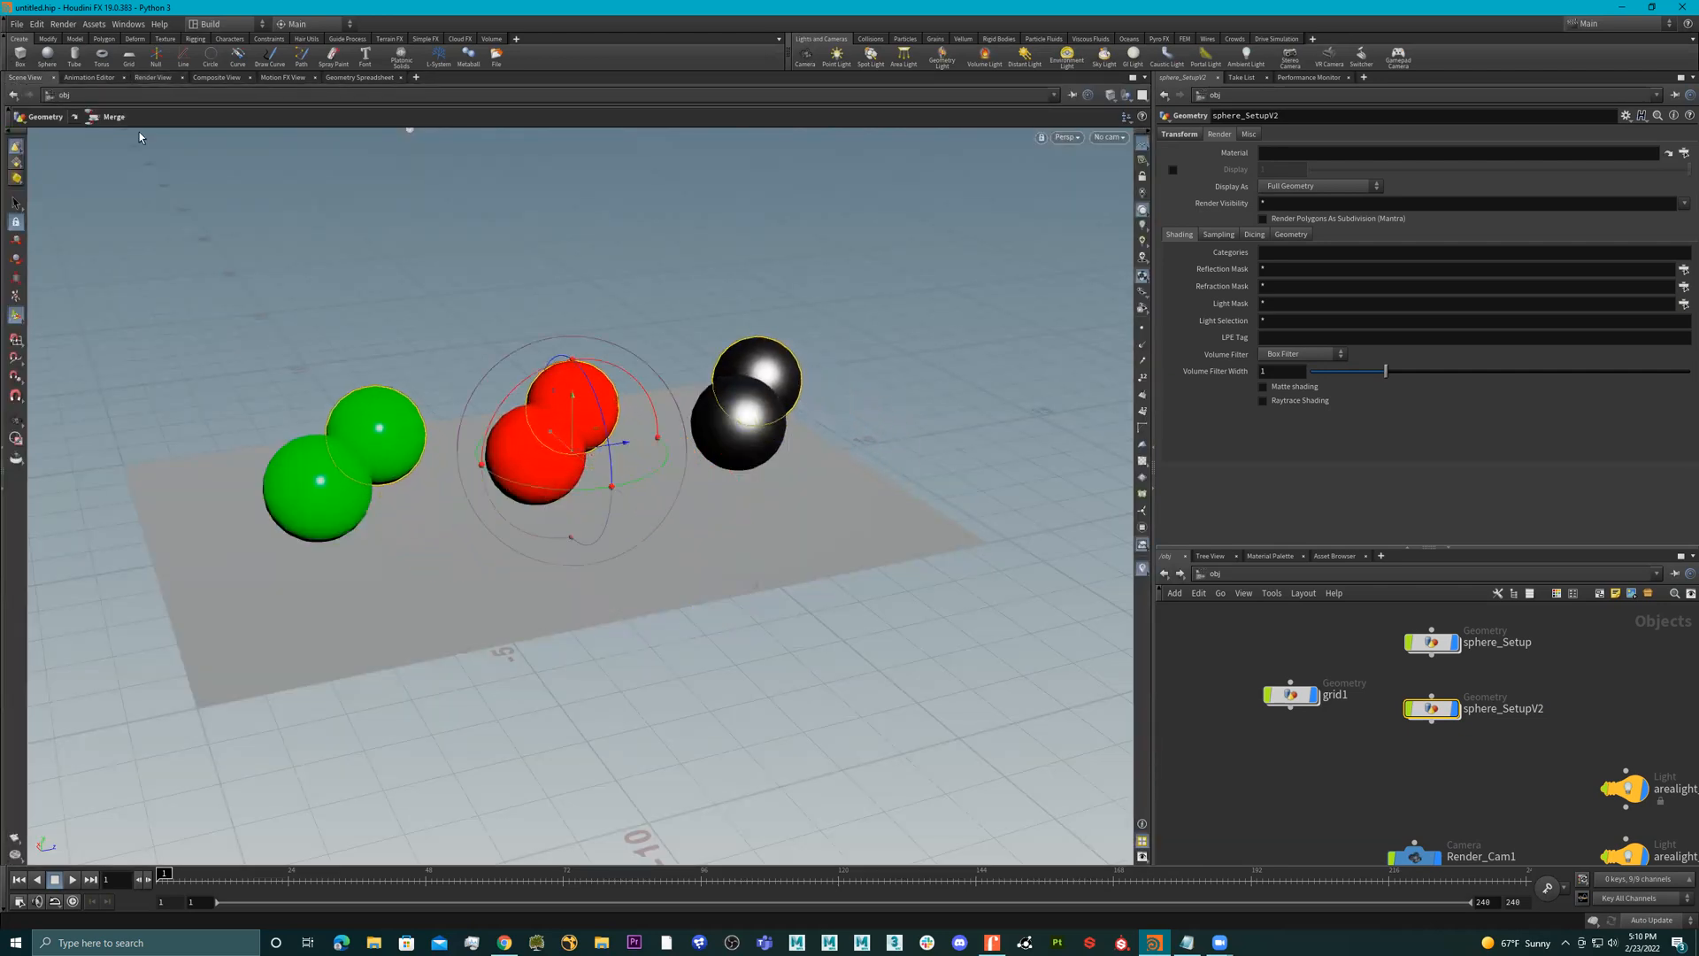
pyautogui.press('Escape')
pyautogui.moveTo(458, 428); pyautogui.dragTo(1023, 398)
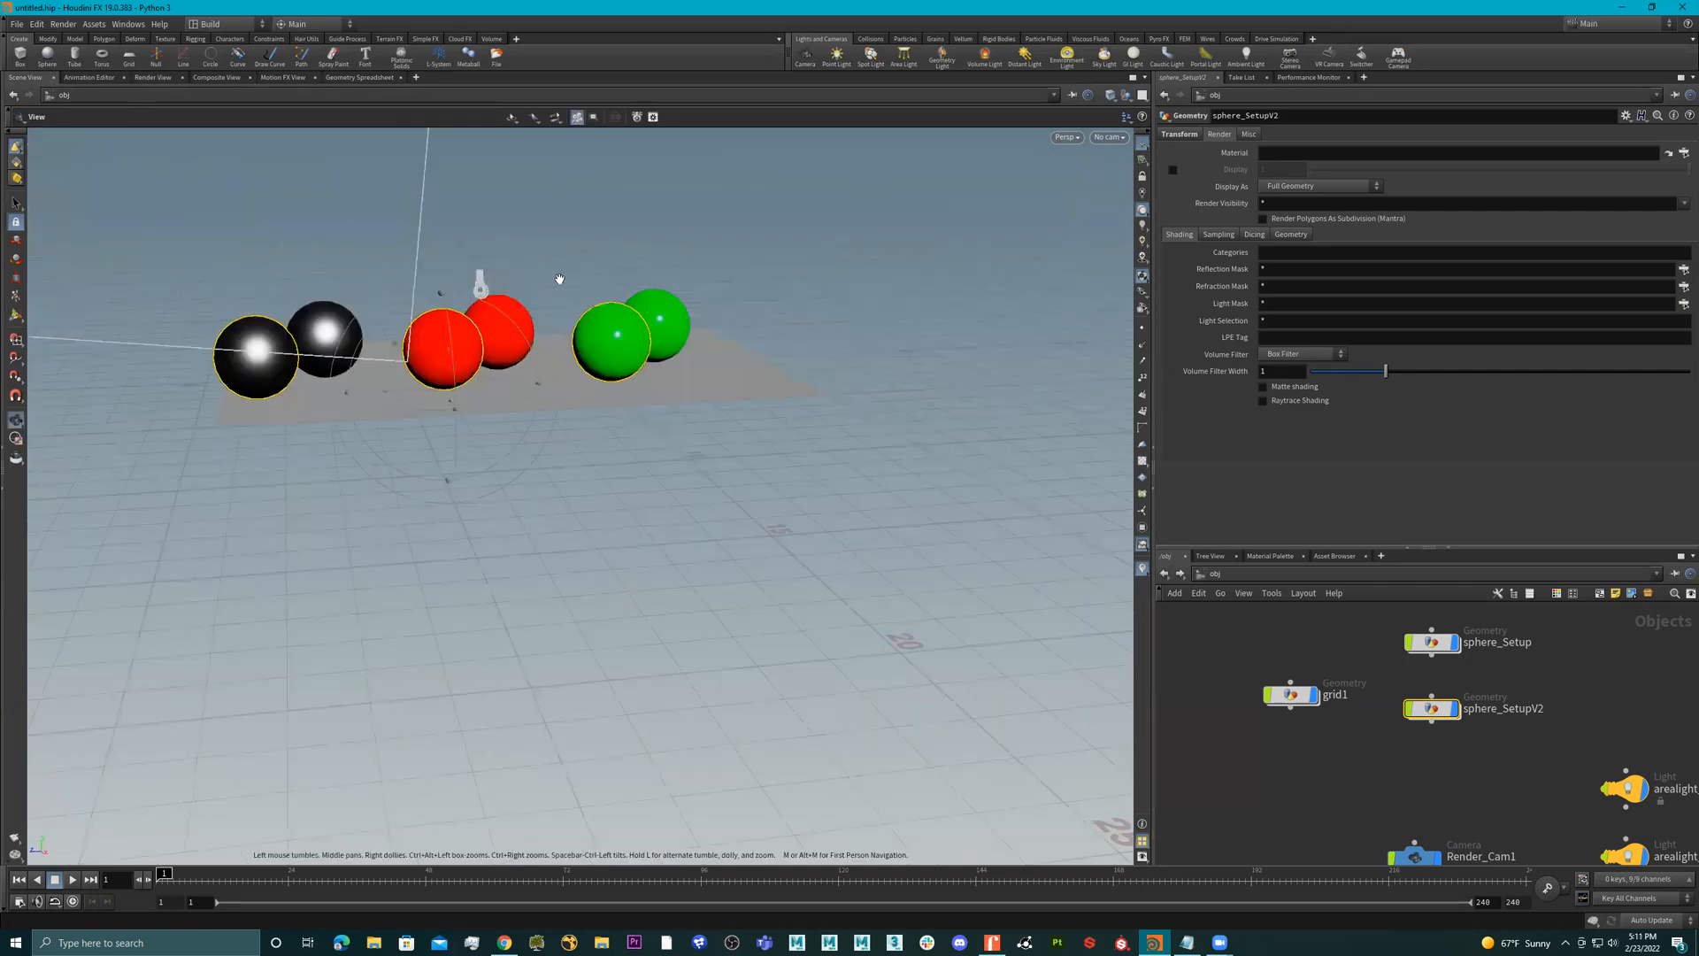
pyautogui.moveTo(559, 279); pyautogui.dragTo(459, 299)
pyautogui.keyDown('alt'); pyautogui.moveTo(586, 255); pyautogui.dragTo(576, 228); pyautogui.keyUp('alt')
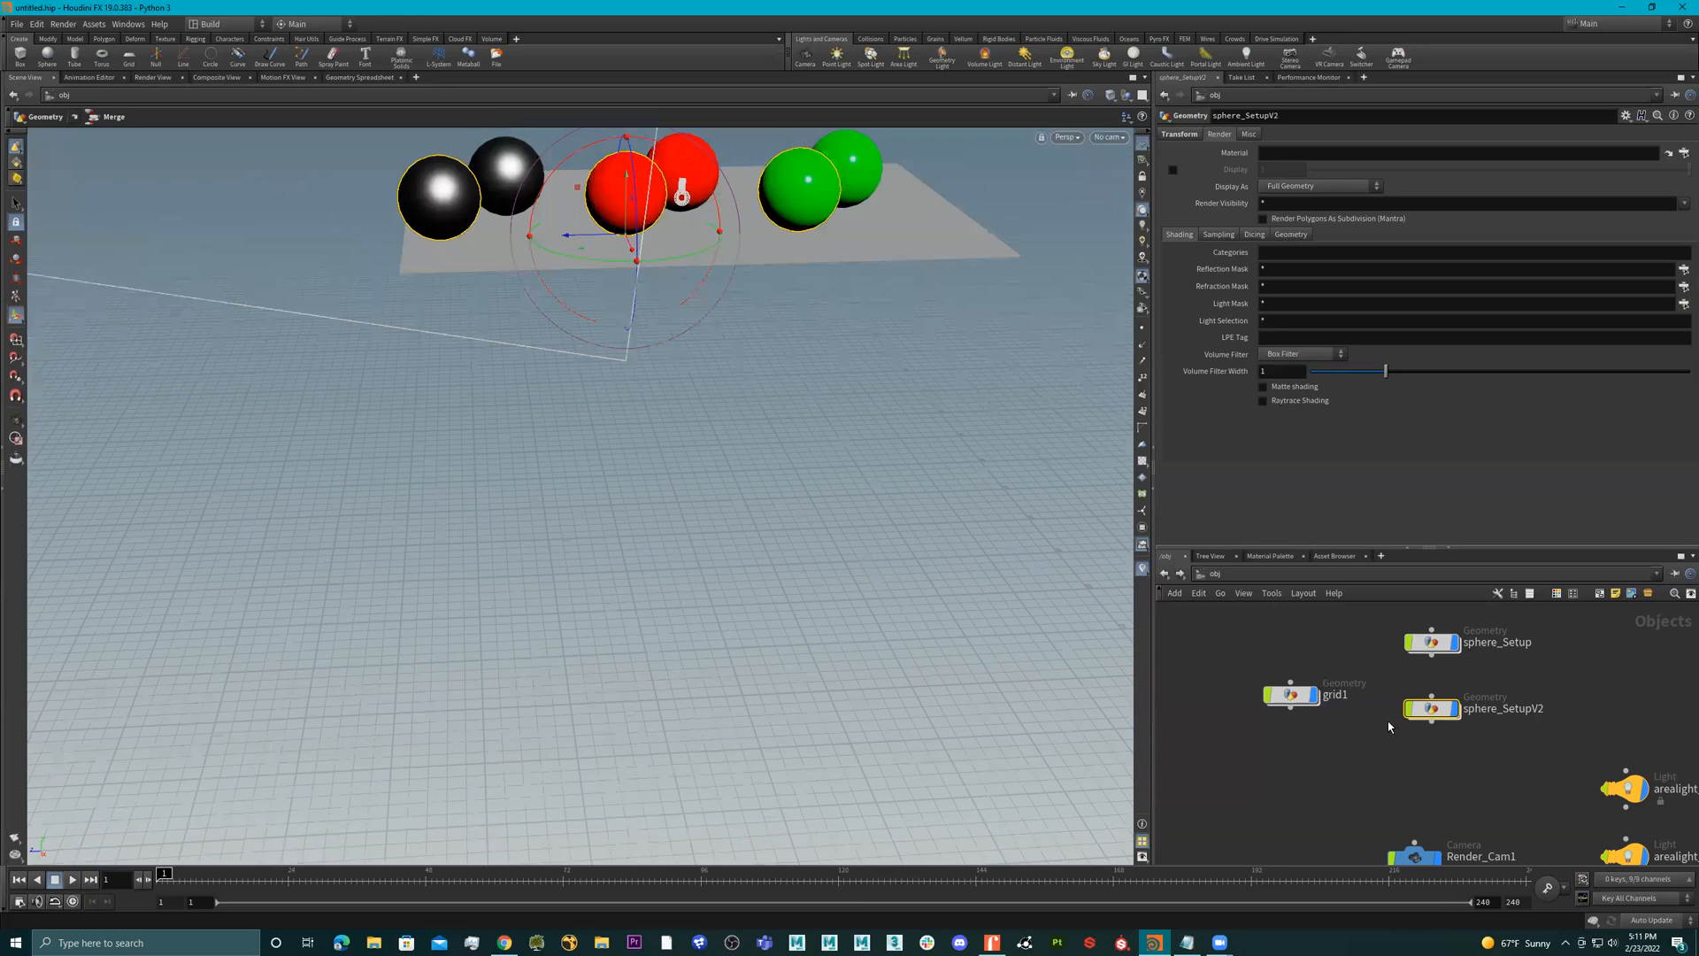
pyautogui.hotkey('ctrl', 'z')
# - Inside sphere_SetupV2, set the radius of all three spheres to 0.7 on every axis
pyautogui.doubleClick(1434, 709)
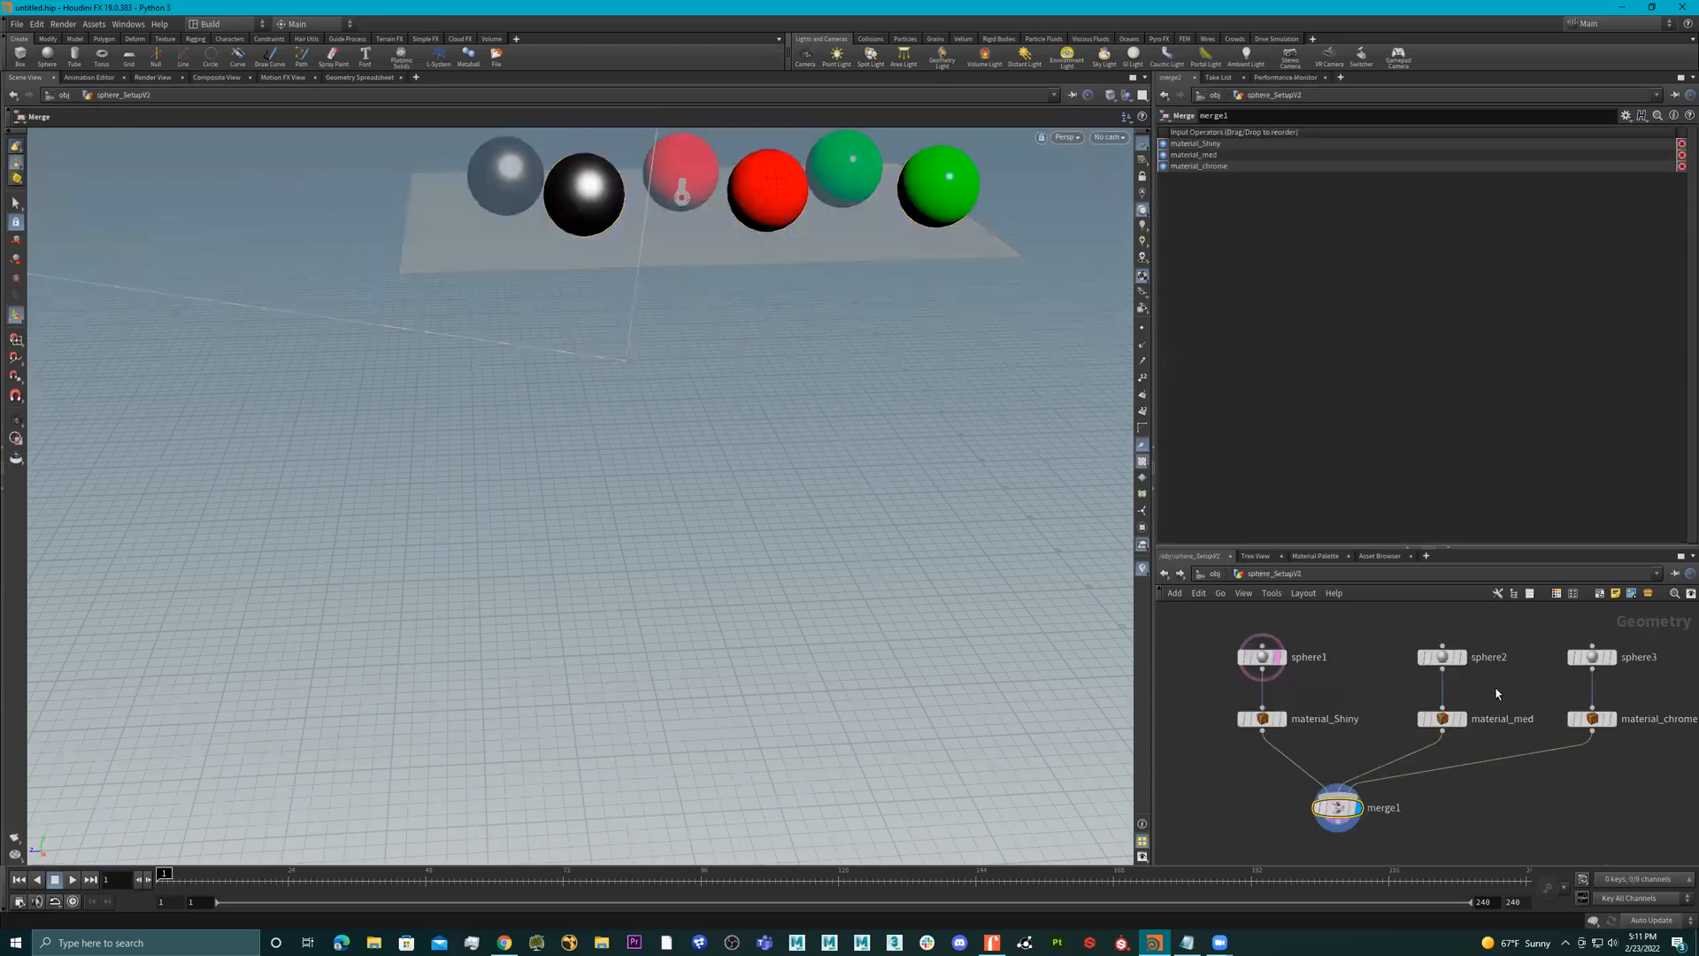
pyautogui.moveTo(1613, 635); pyautogui.dragTo(1237, 685)
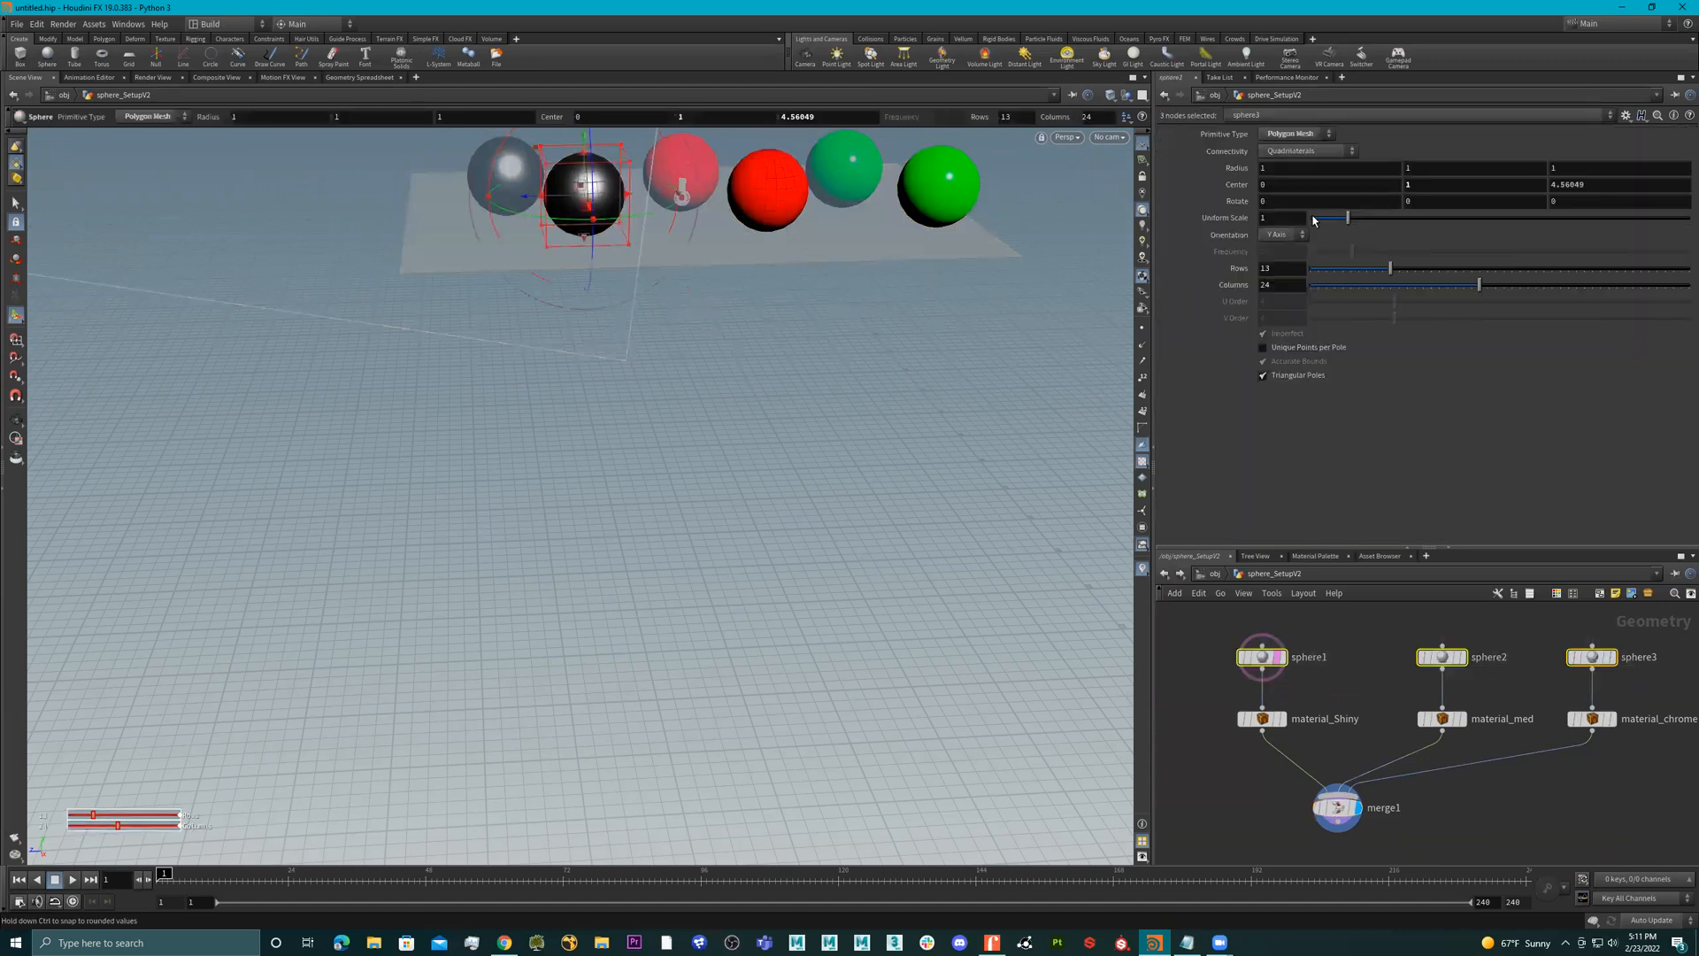
pyautogui.moveTo(1239, 171); pyautogui.dragTo(1209, 163, button='middle')
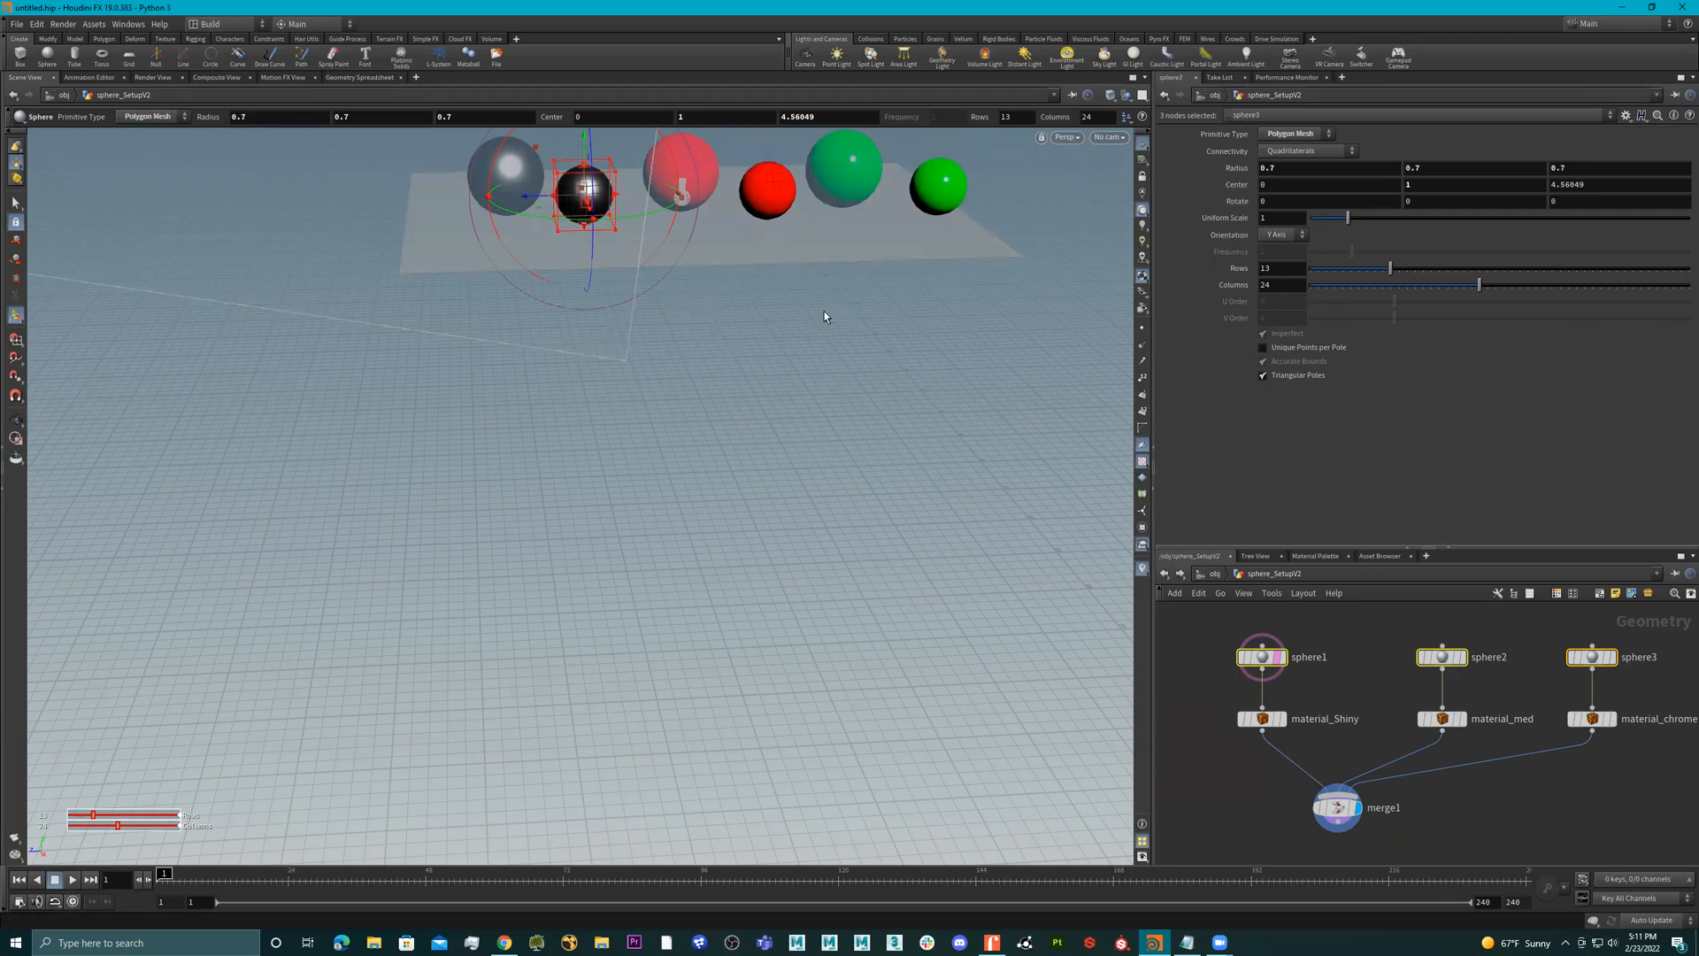
pyautogui.keyDown('alt'); pyautogui.moveTo(779, 306); pyautogui.dragTo(762, 297); pyautogui.keyUp('alt')
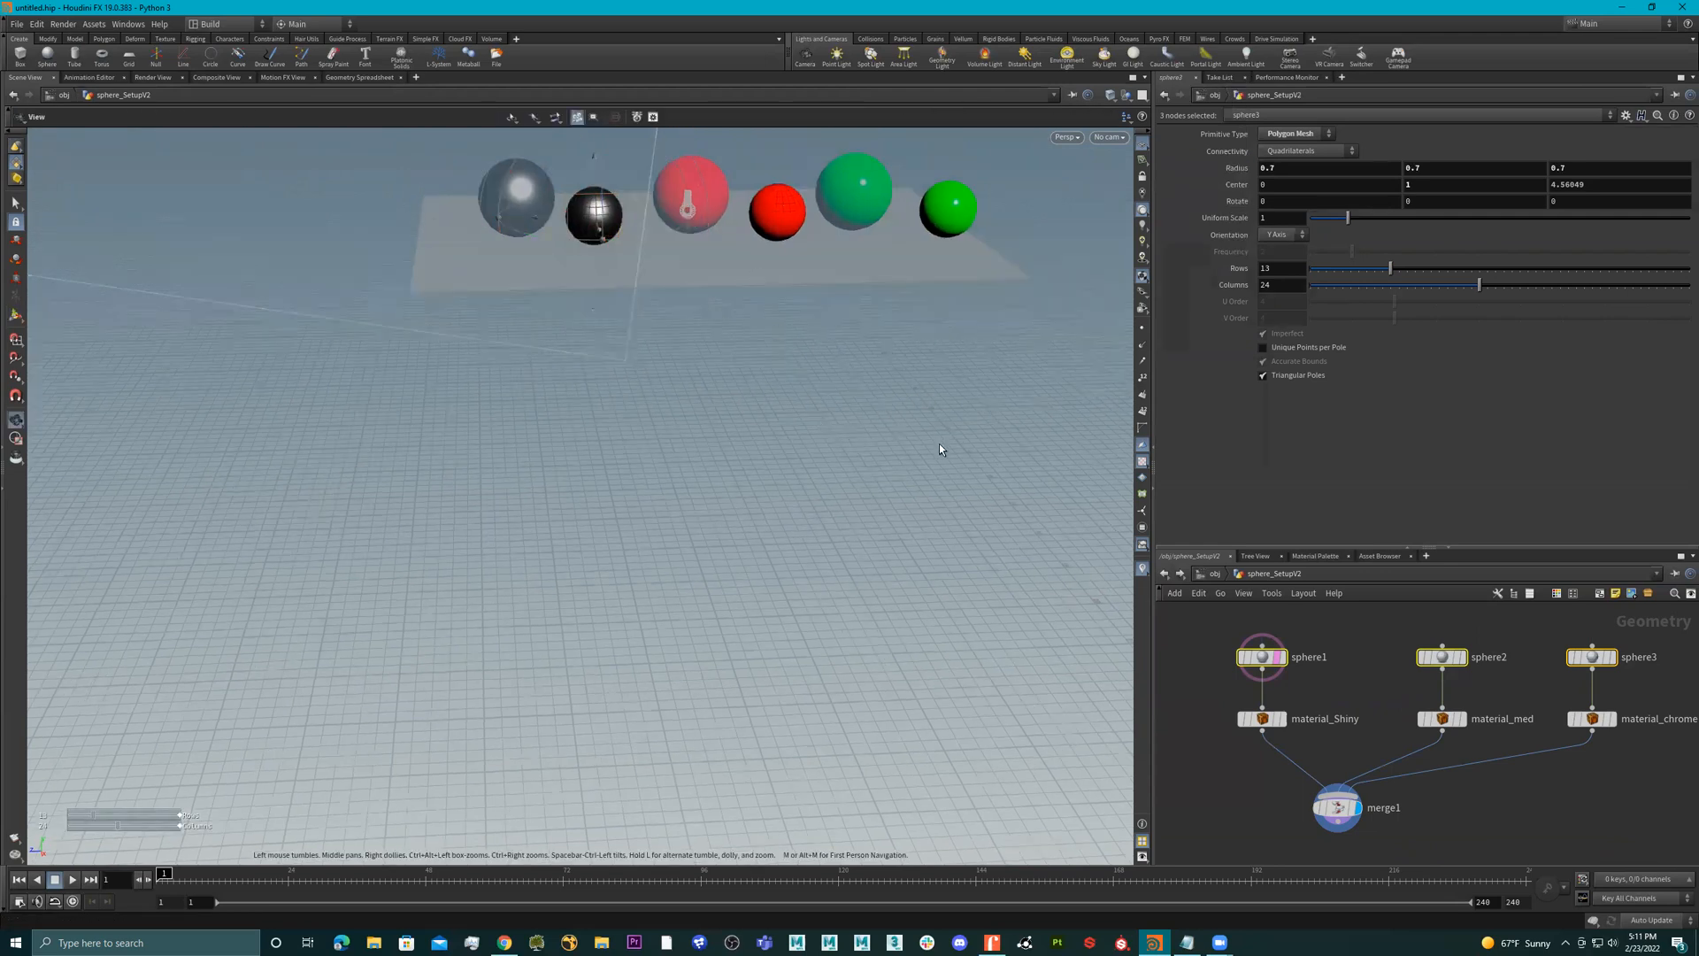
pyautogui.keyDown('alt'); pyautogui.moveTo(940, 449); pyautogui.dragTo(927, 376); pyautogui.keyUp('alt')
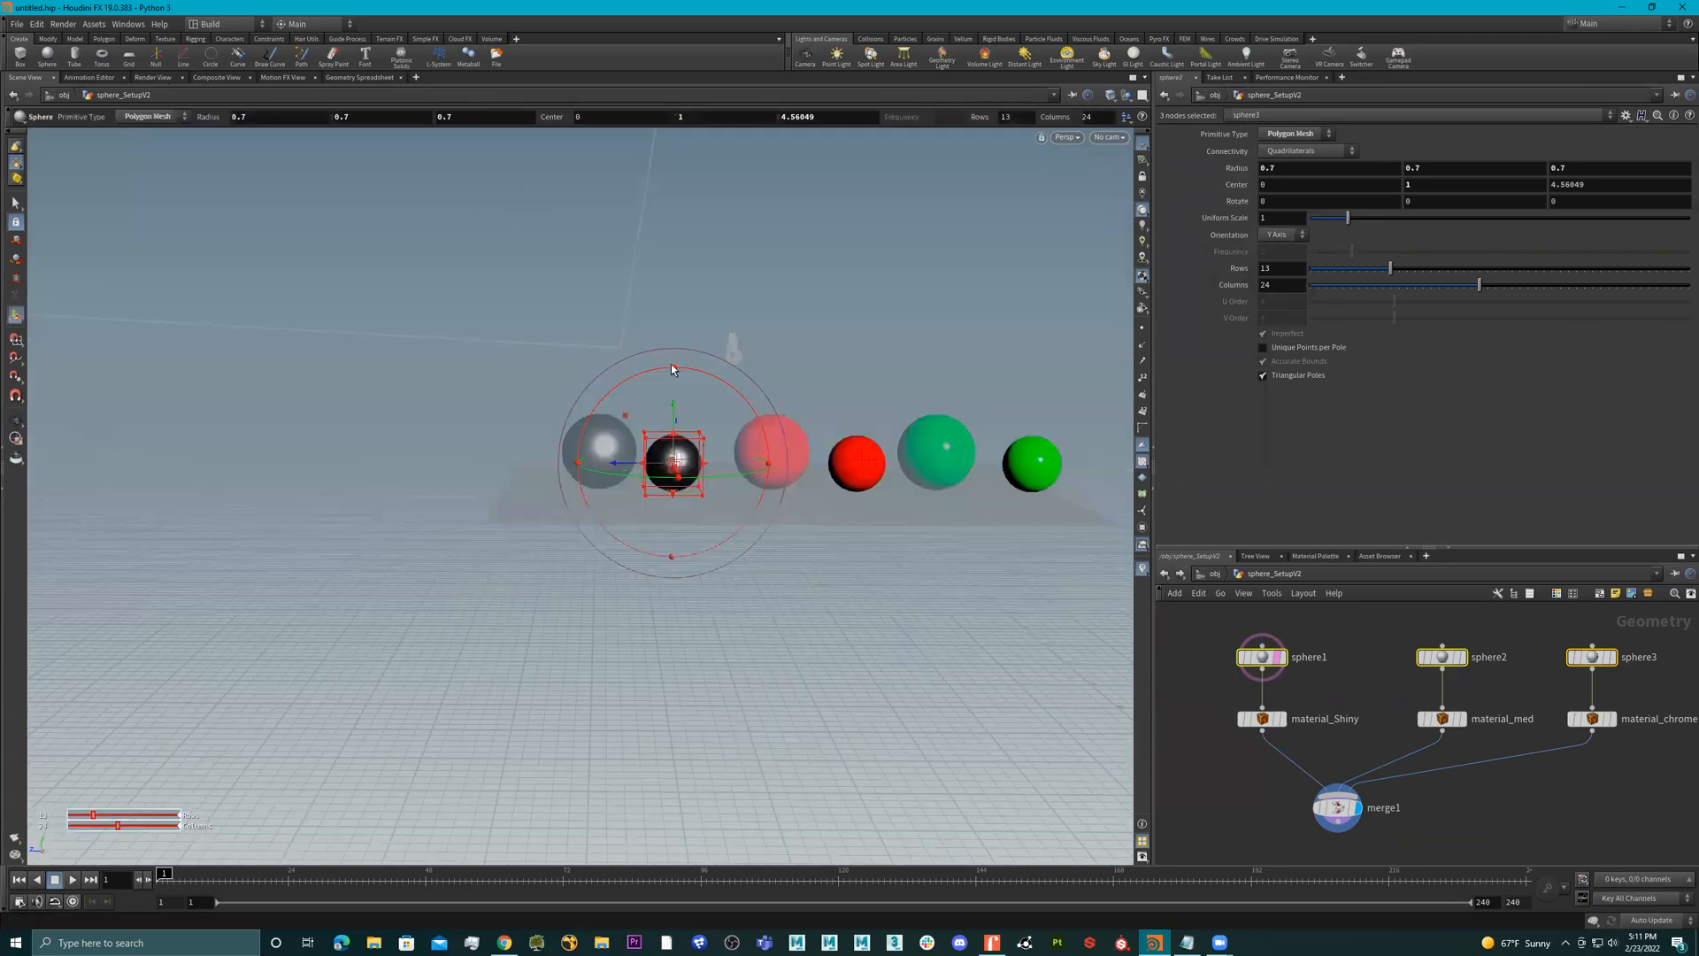
# - Render the updated scene with mantra_SphereTest and scrub the slider beside the active render
pyautogui.click(152, 77)
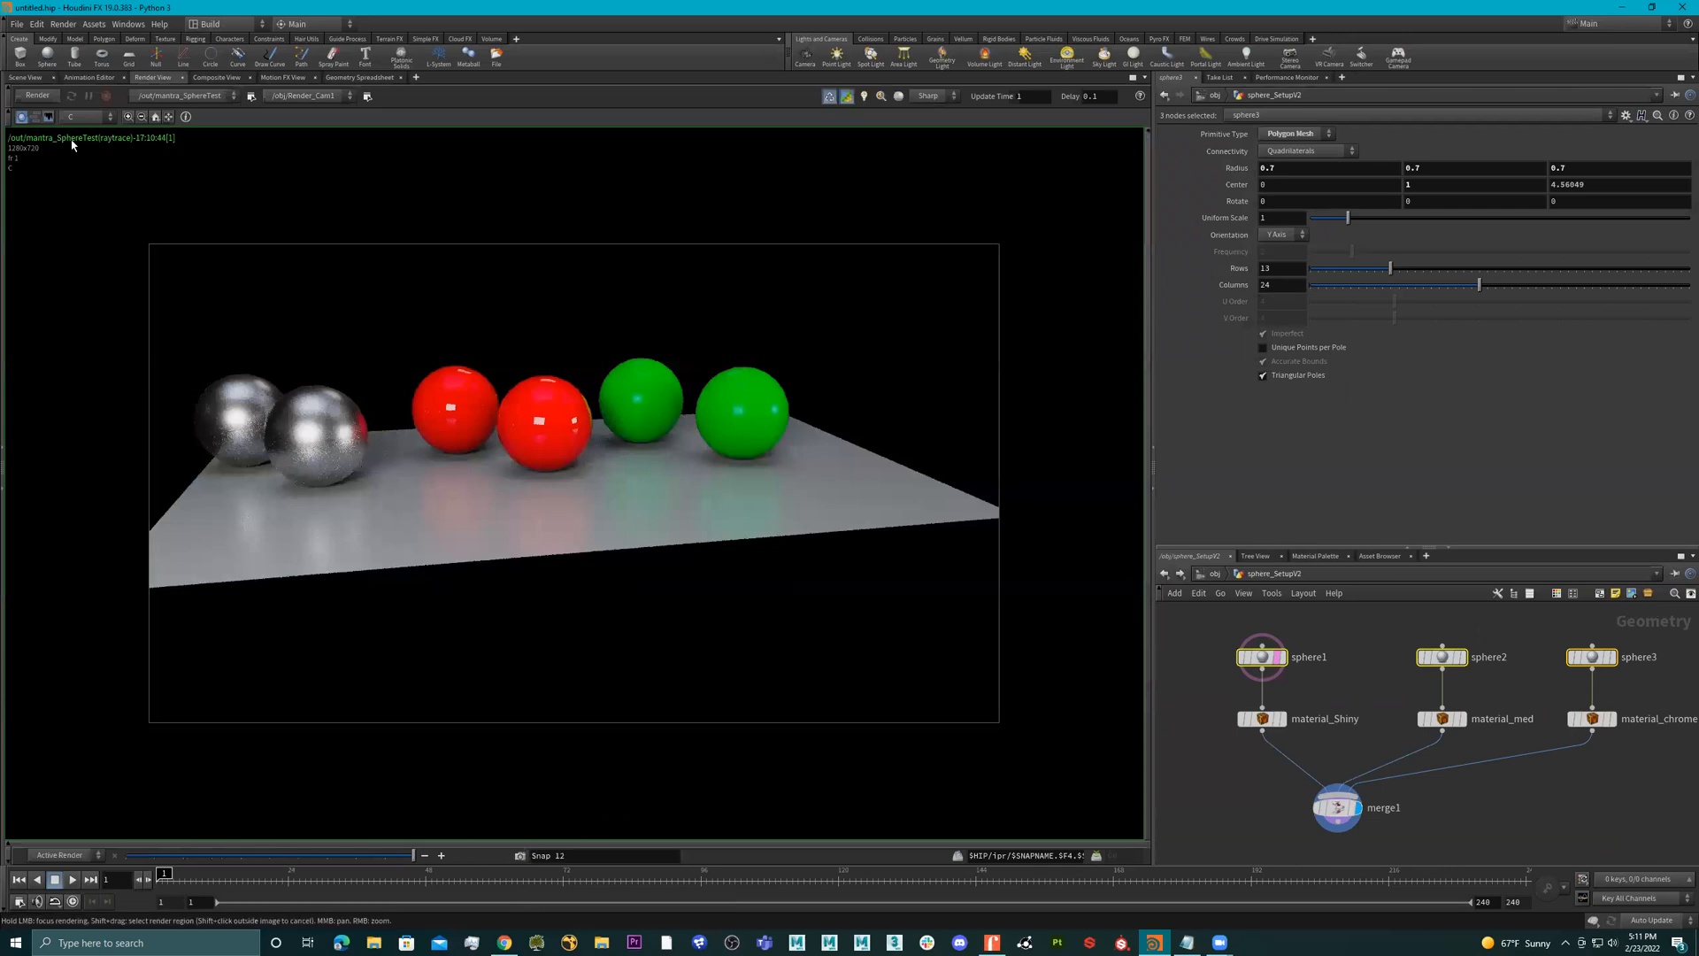
pyautogui.click(37, 95)
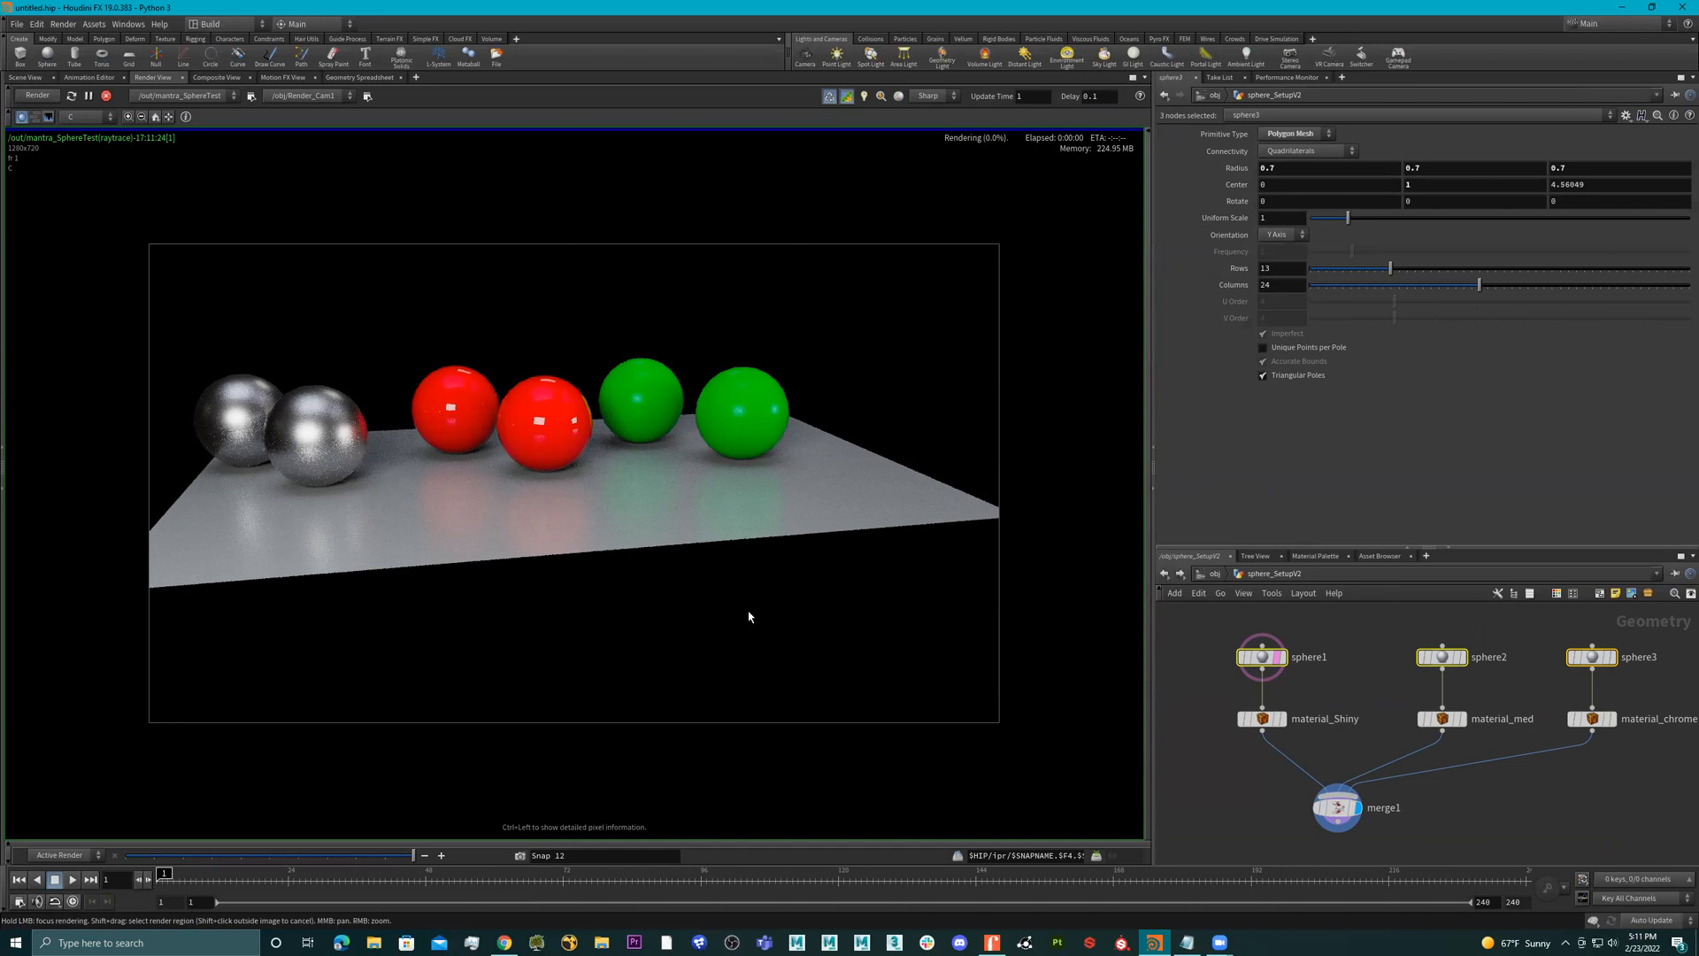
pyautogui.click(131, 858)
pyautogui.moveTo(135, 861); pyautogui.dragTo(413, 858)
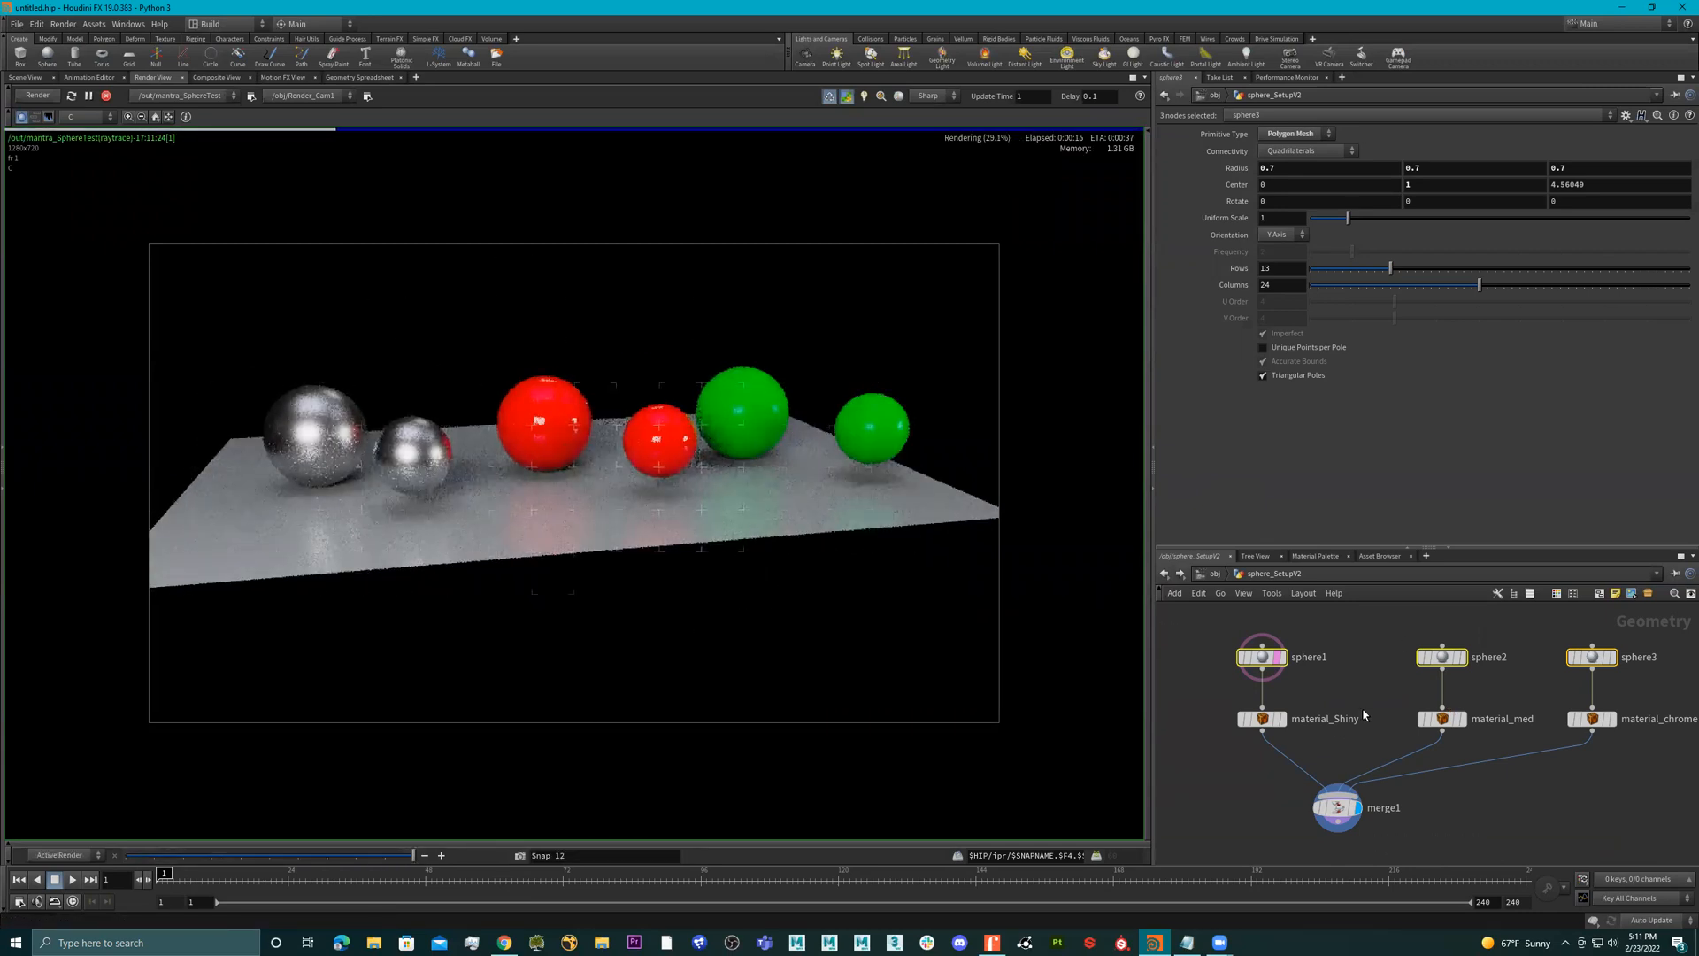
# - Bypass the material_Shiny, material_med and material_chrome nodes together inside sphere_SetupV2
pyautogui.click(1262, 719)
pyautogui.click(1442, 718)
pyautogui.click(1592, 719)
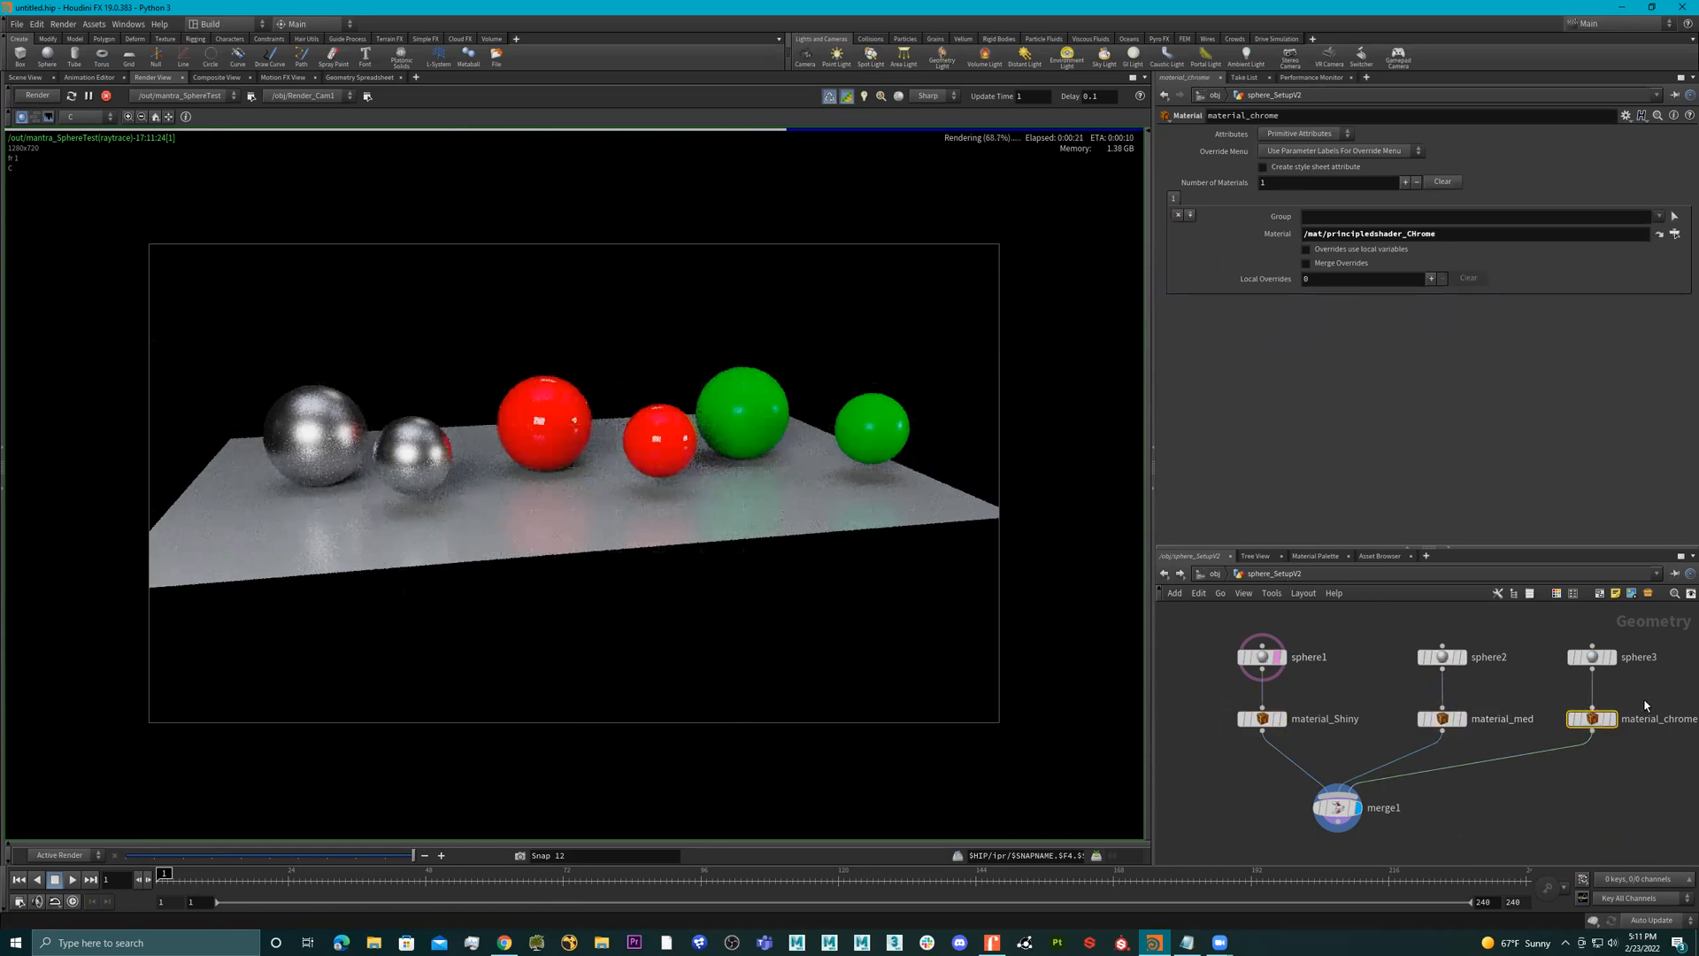
pyautogui.moveTo(1656, 696); pyautogui.dragTo(1240, 722)
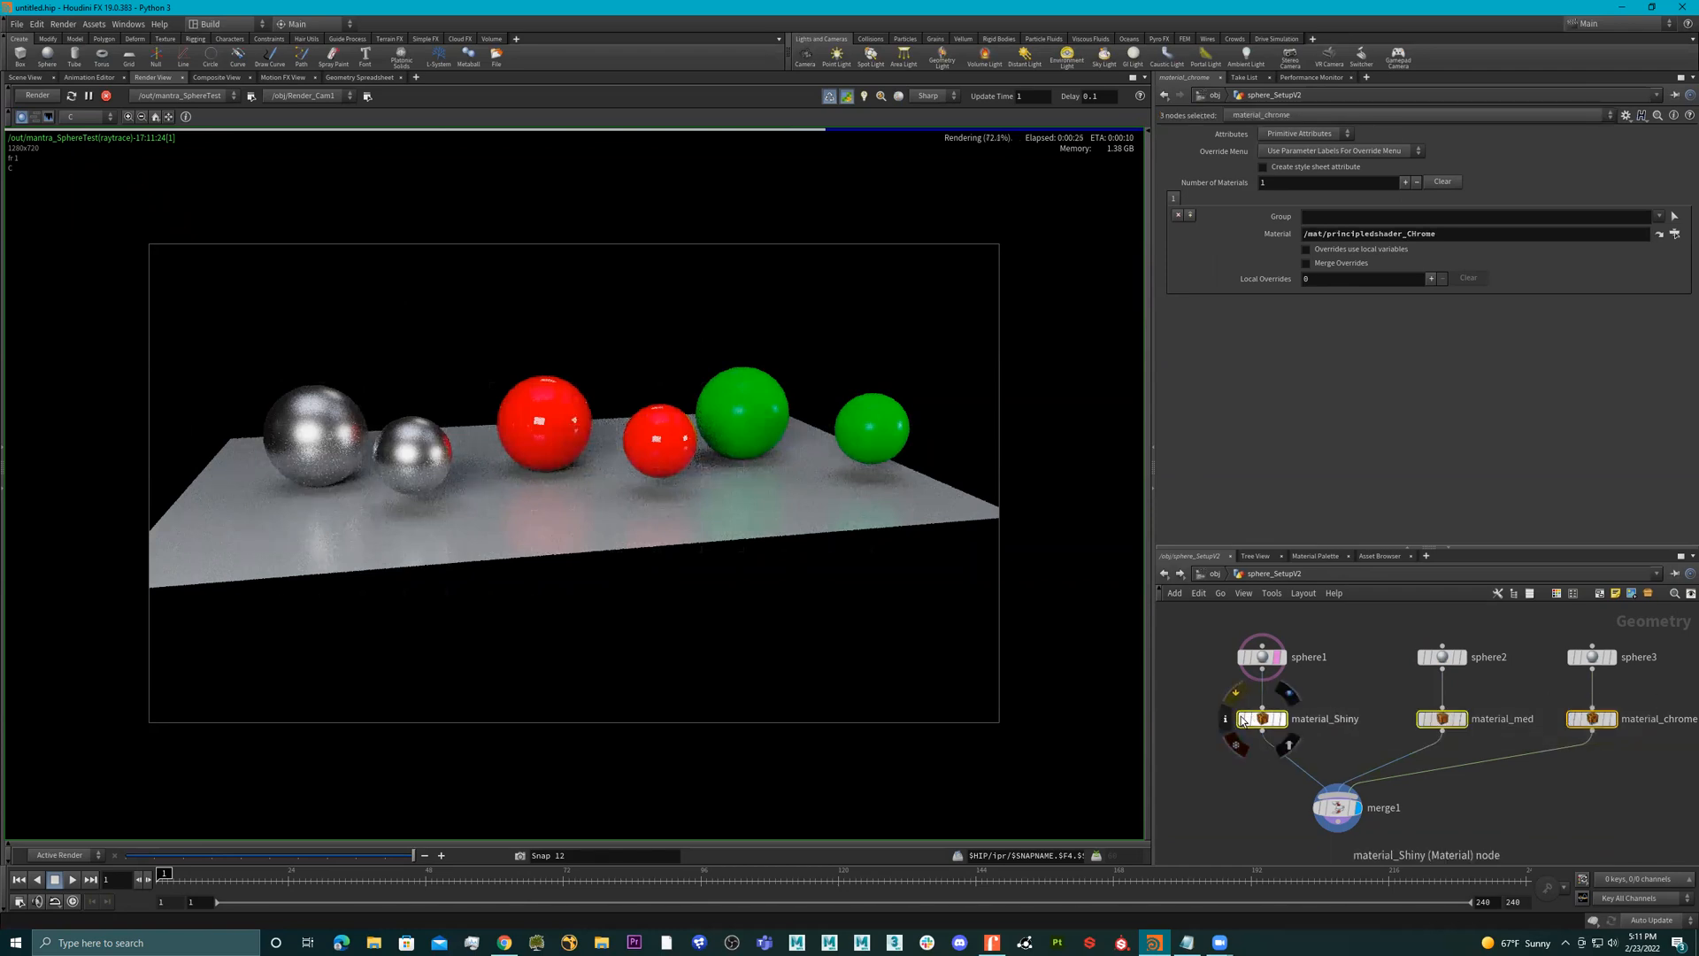
pyautogui.click(1243, 719)
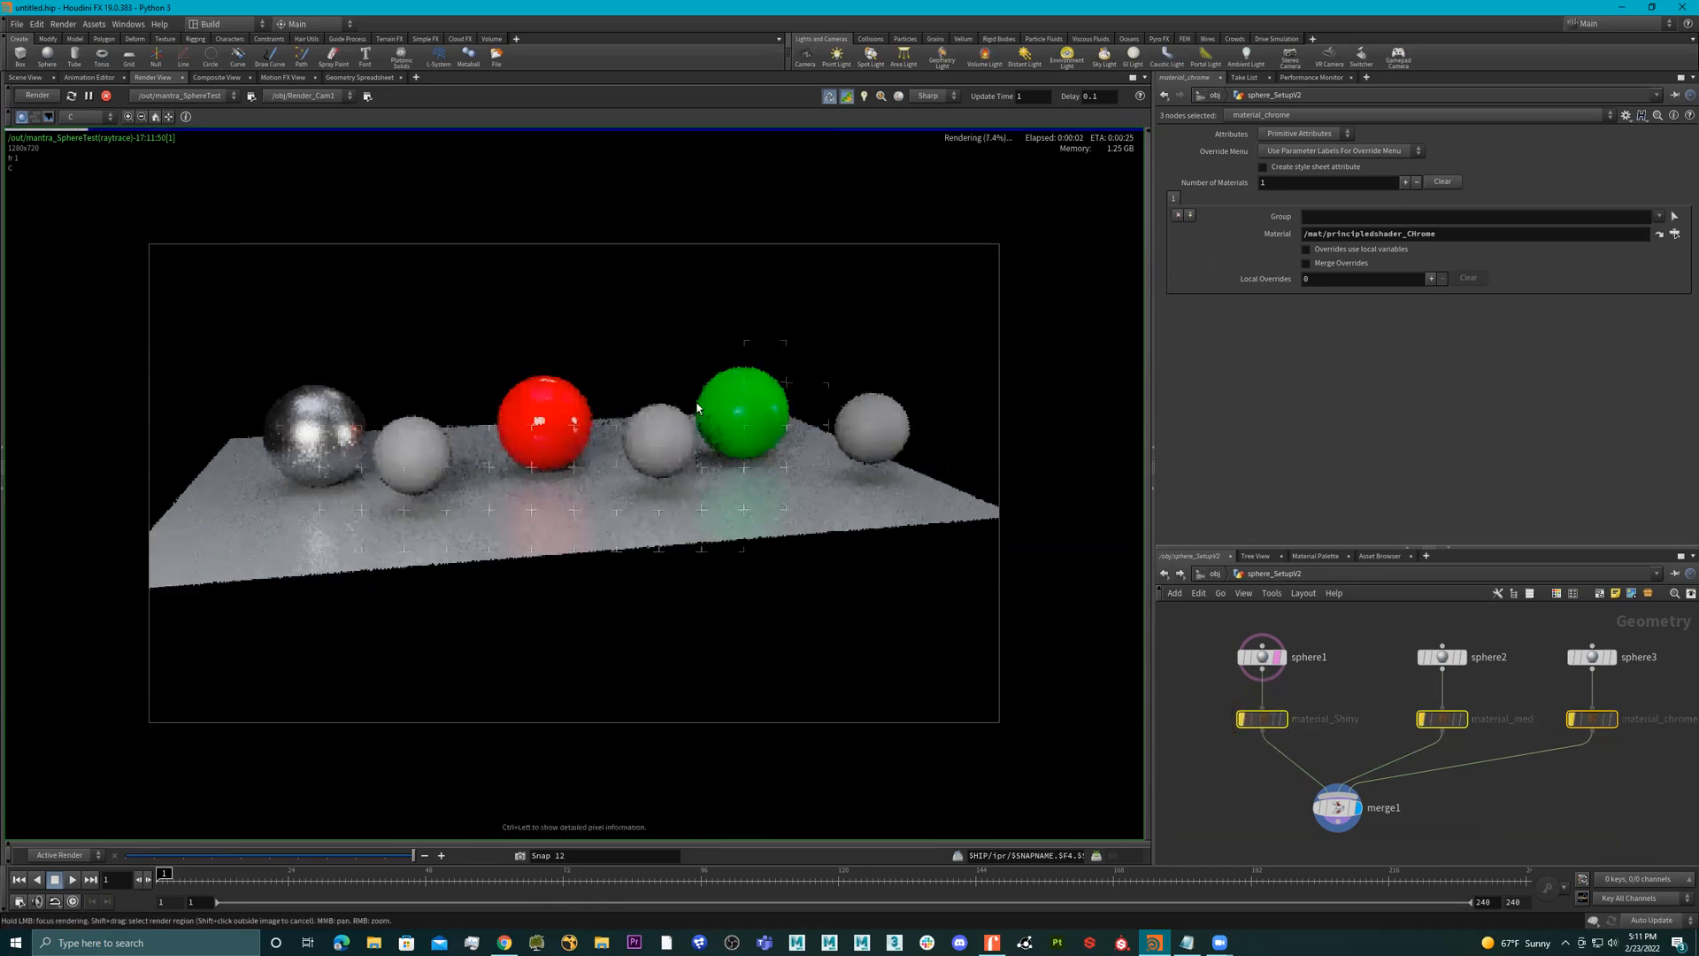
# - Return to the object level and assign principledshader_CHrome as the render material of sphere_SetupV2
pyautogui.click(1214, 574)
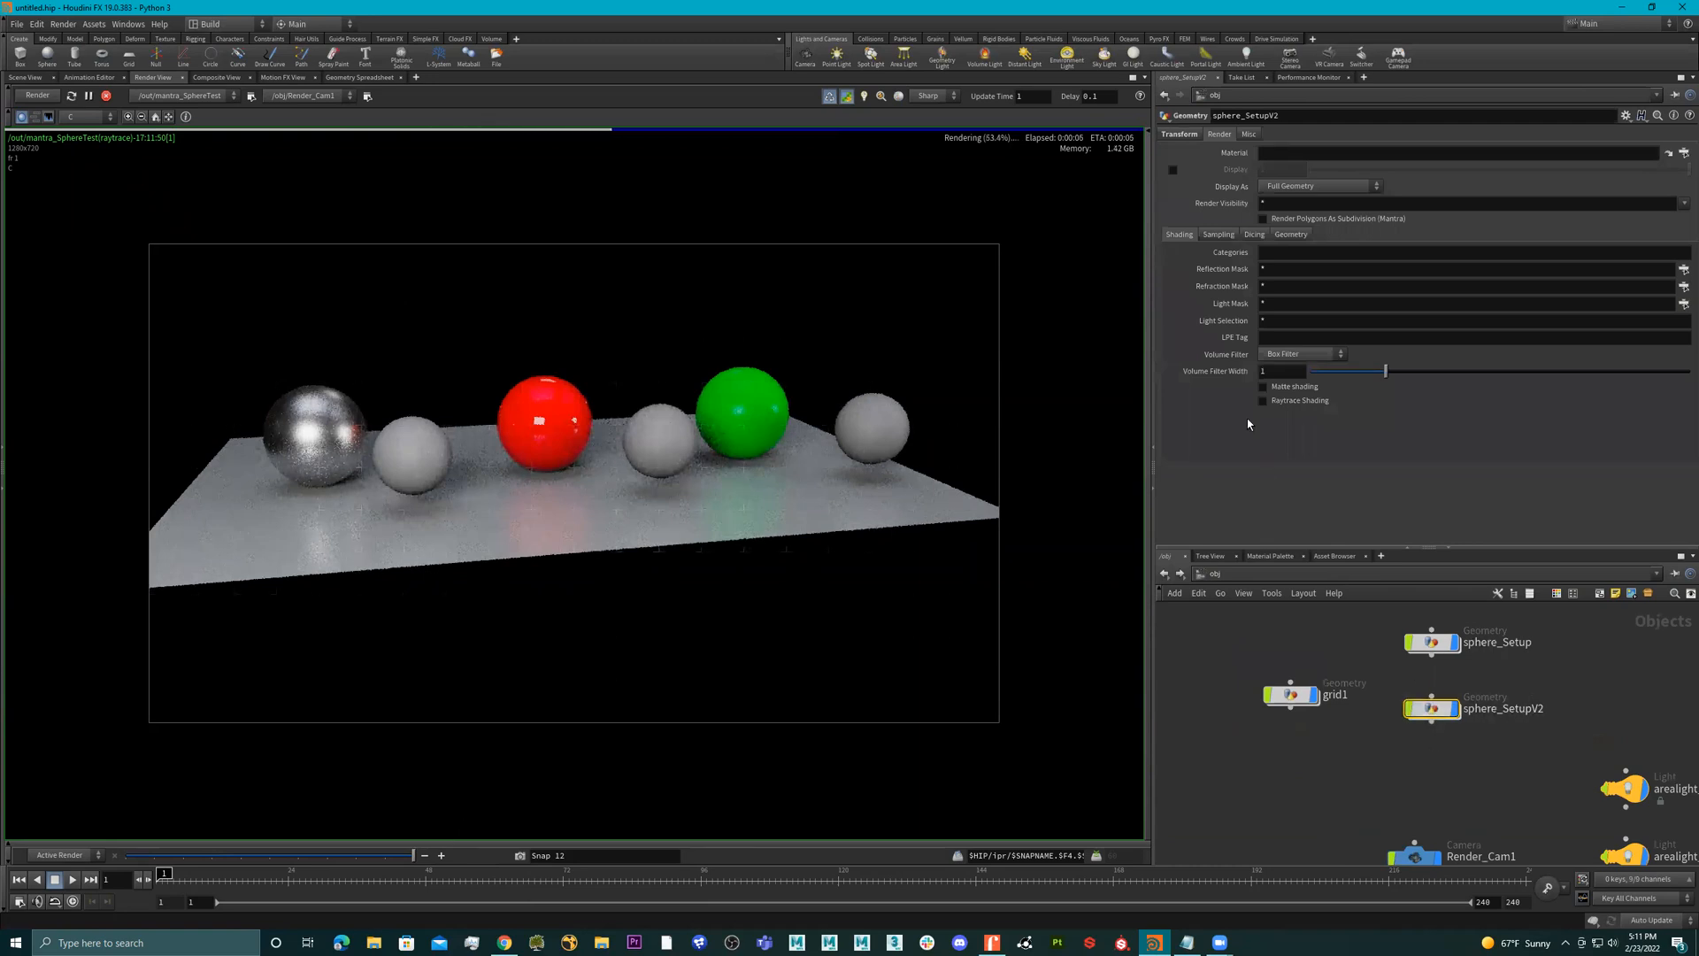
pyautogui.click(1684, 153)
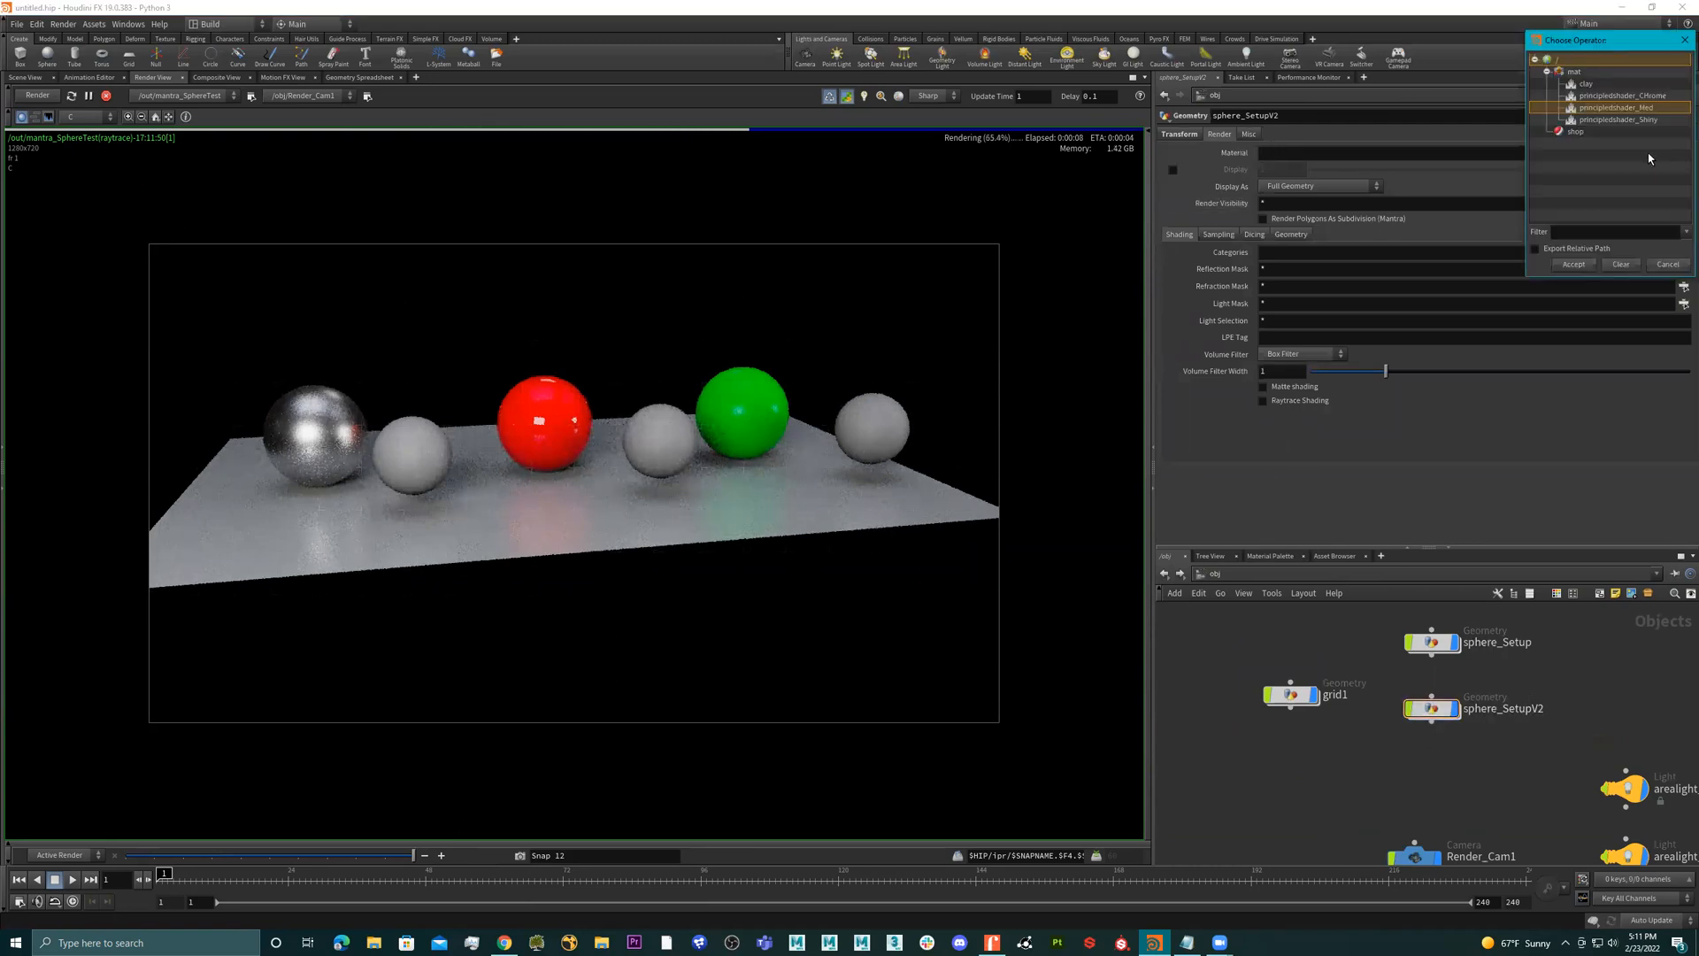
pyautogui.doubleClick(1626, 98)
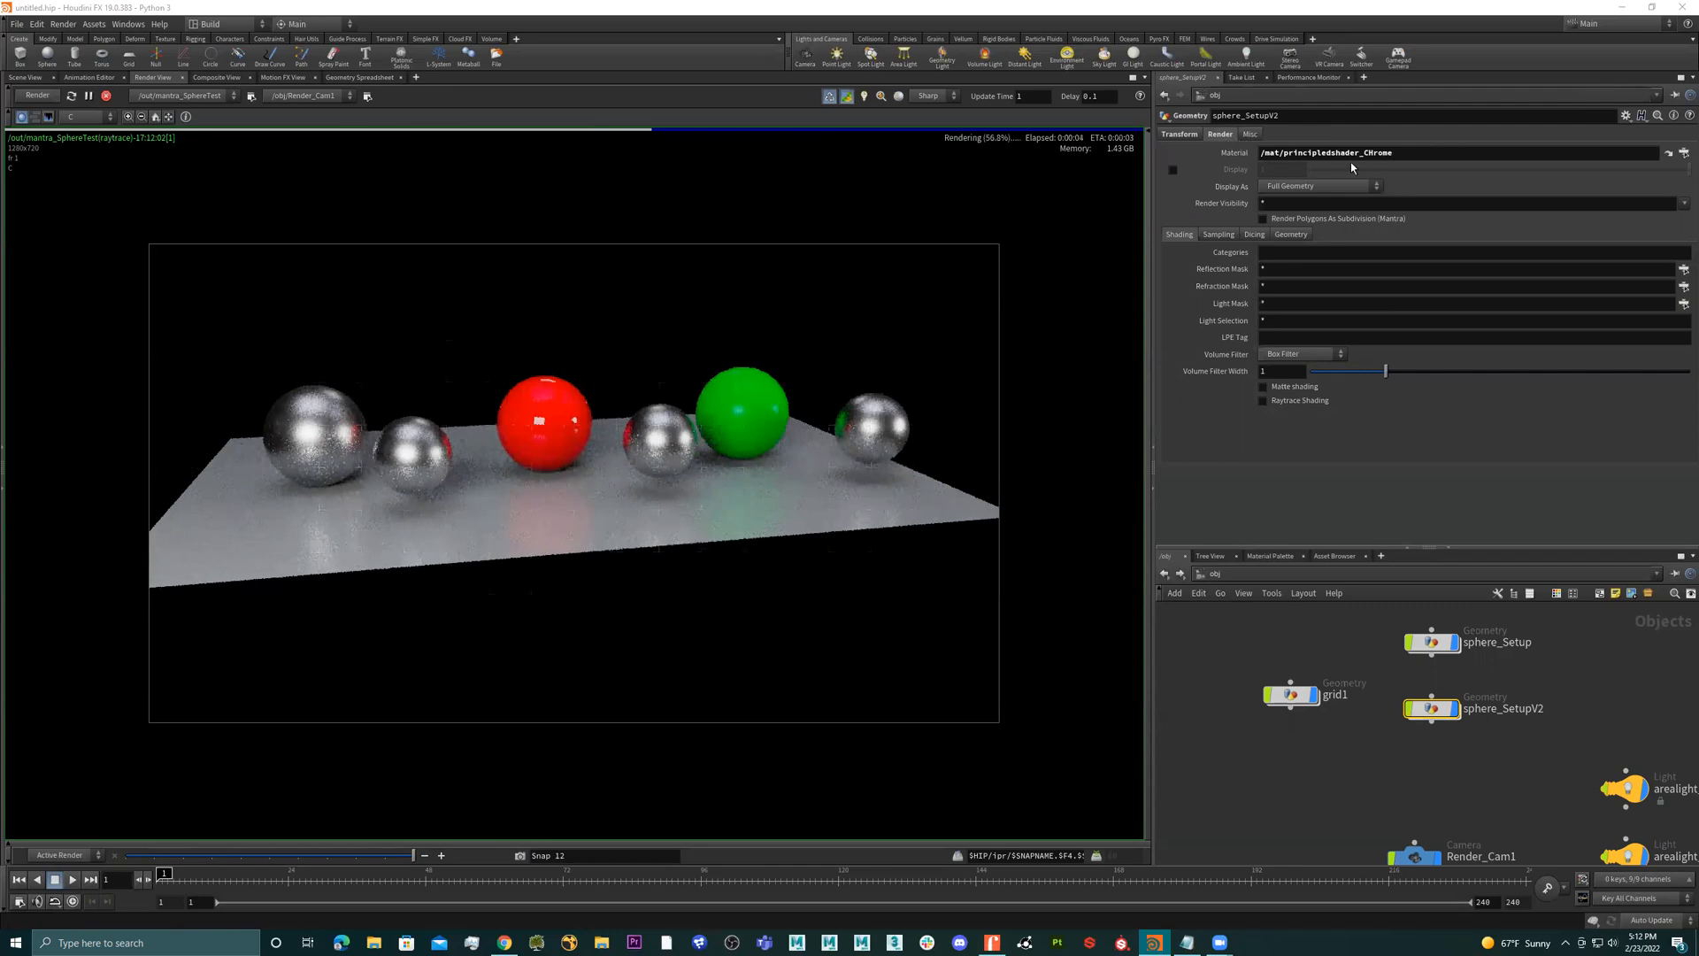
# - Clear the object-level material assignment on sphere_SetupV2
pyautogui.moveTo(1420, 153); pyautogui.dragTo(1063, 139)
pyautogui.press('BackSpace')
pyautogui.press('Return')
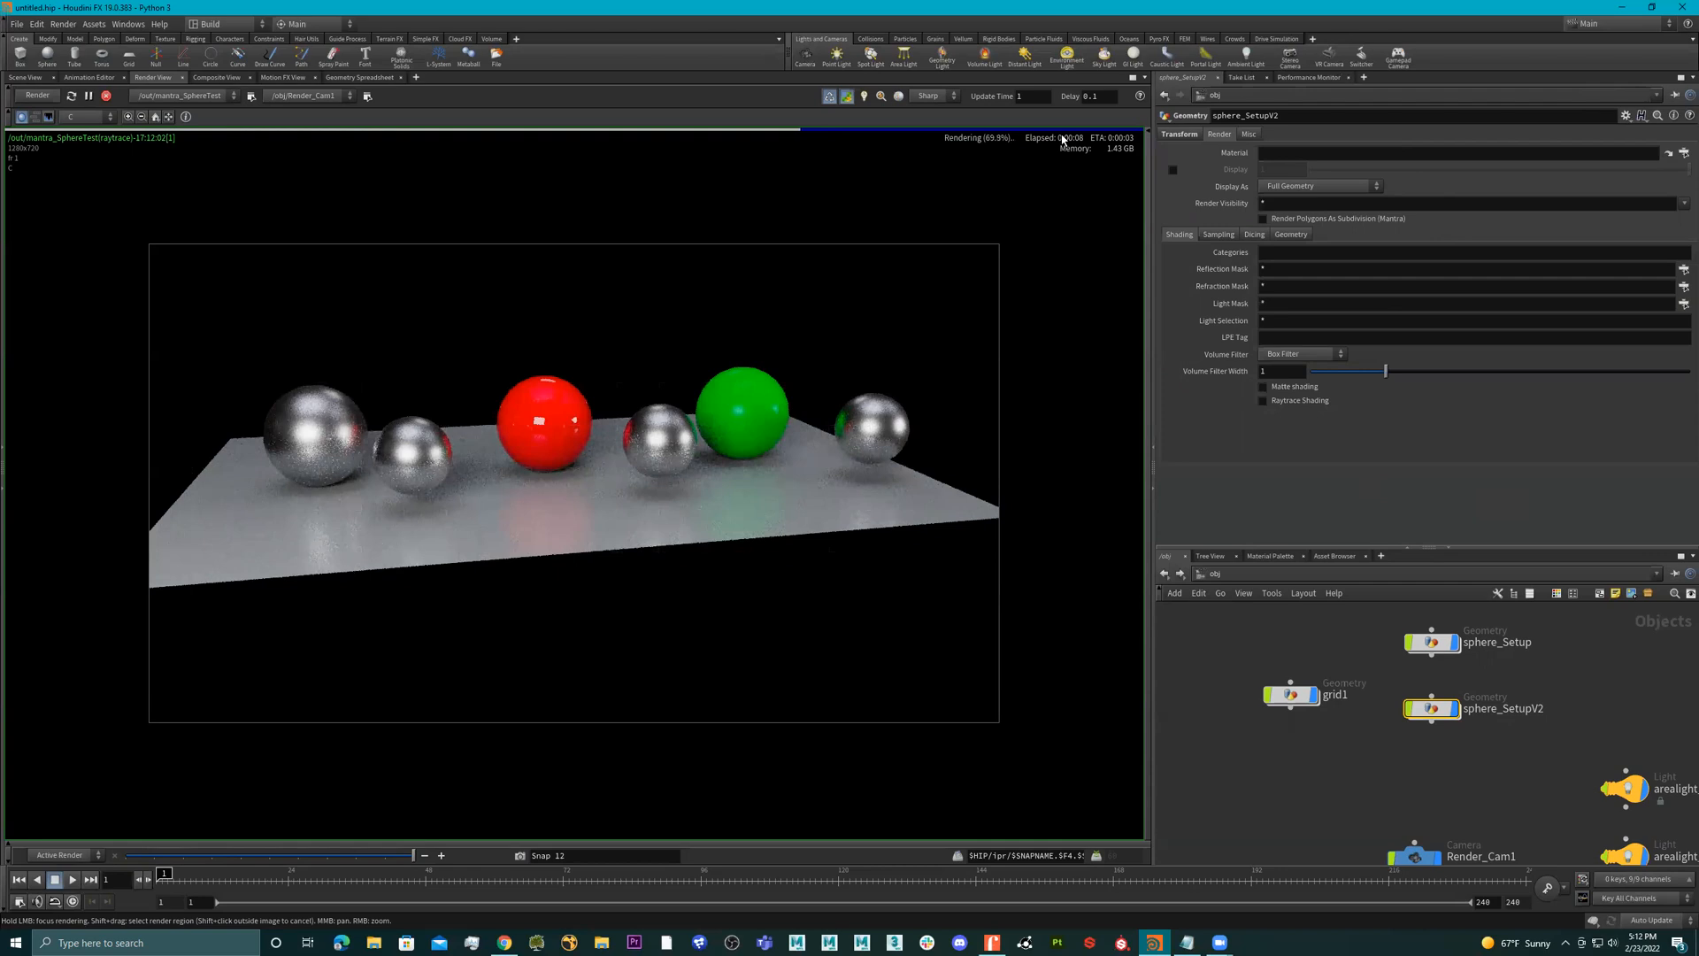
# - Add the Gold Paint material from the Metallic category of the material gallery to the scene's /mat materials
pyautogui.click(1269, 556)
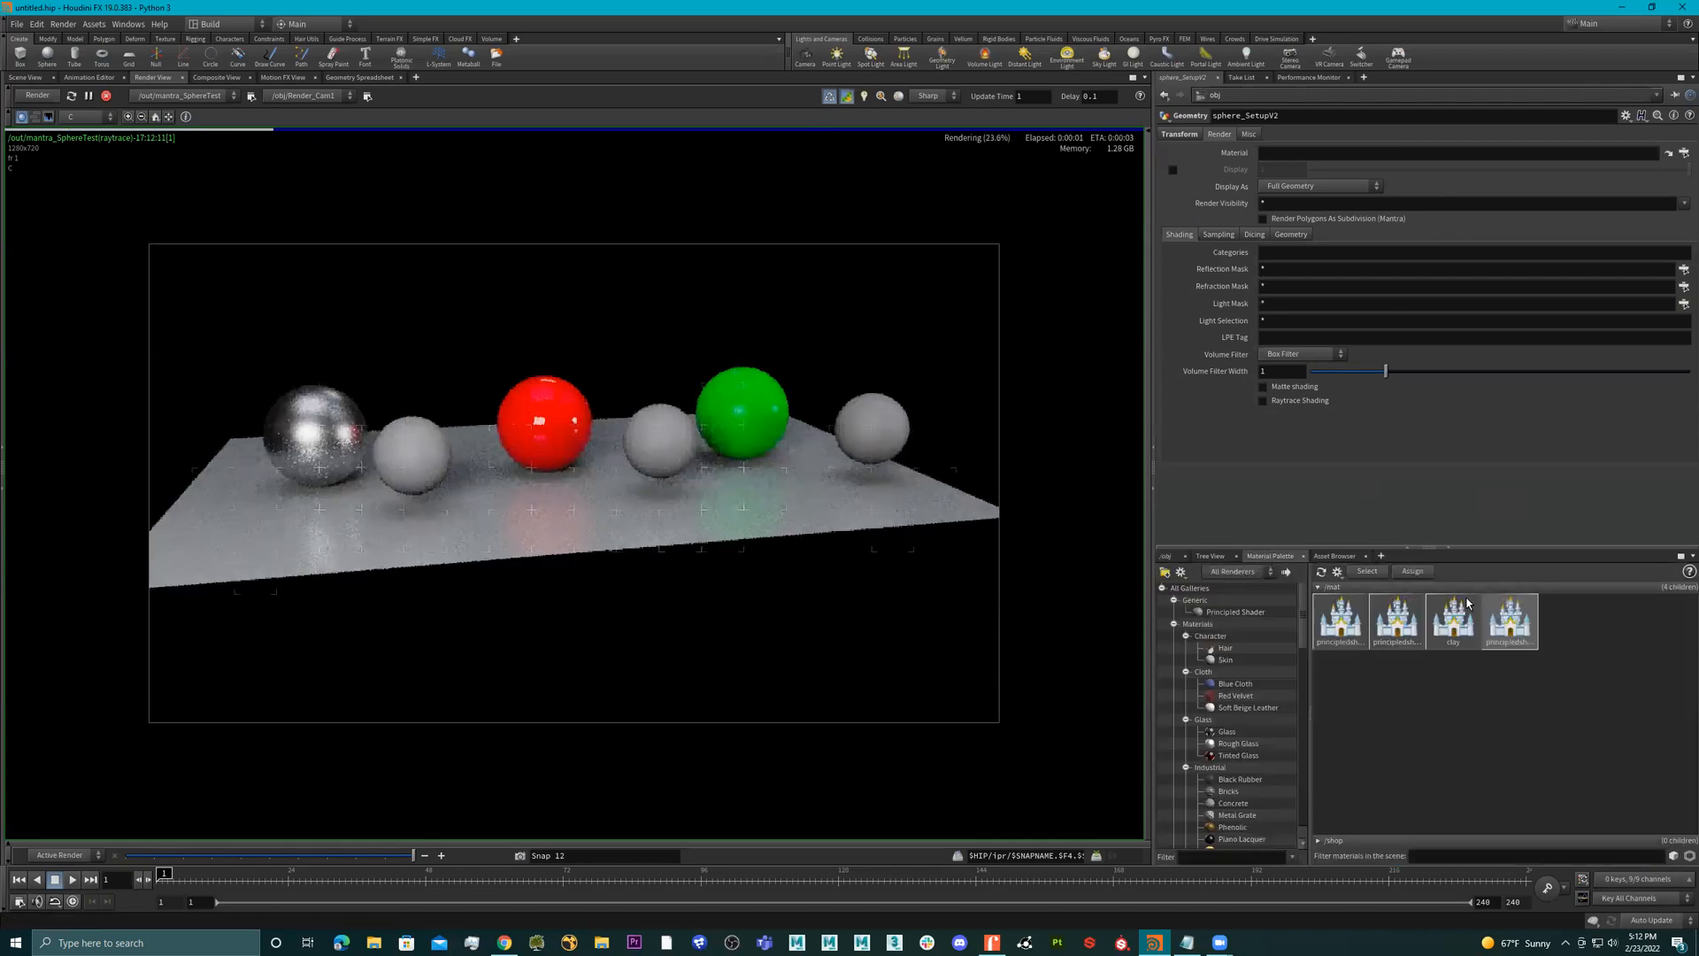
pyautogui.scroll(-1, 1265, 734)
pyautogui.scroll(-3, 1250, 801)
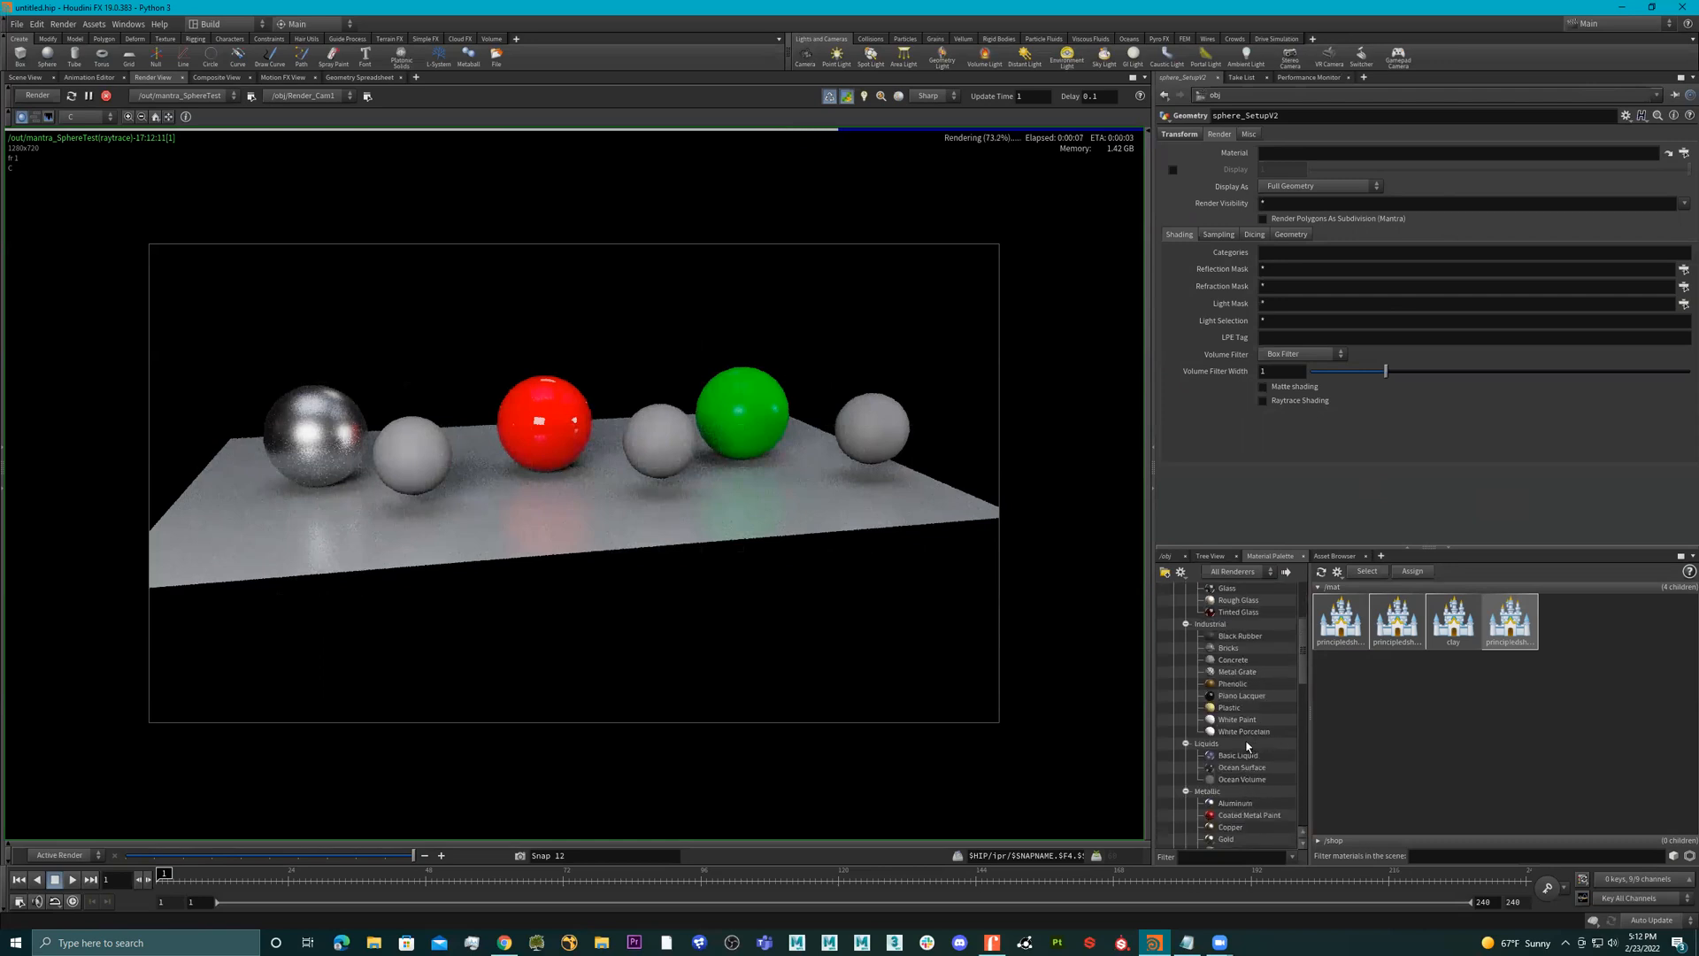
pyautogui.scroll(1, 1246, 743)
pyautogui.scroll(-3, 1247, 746)
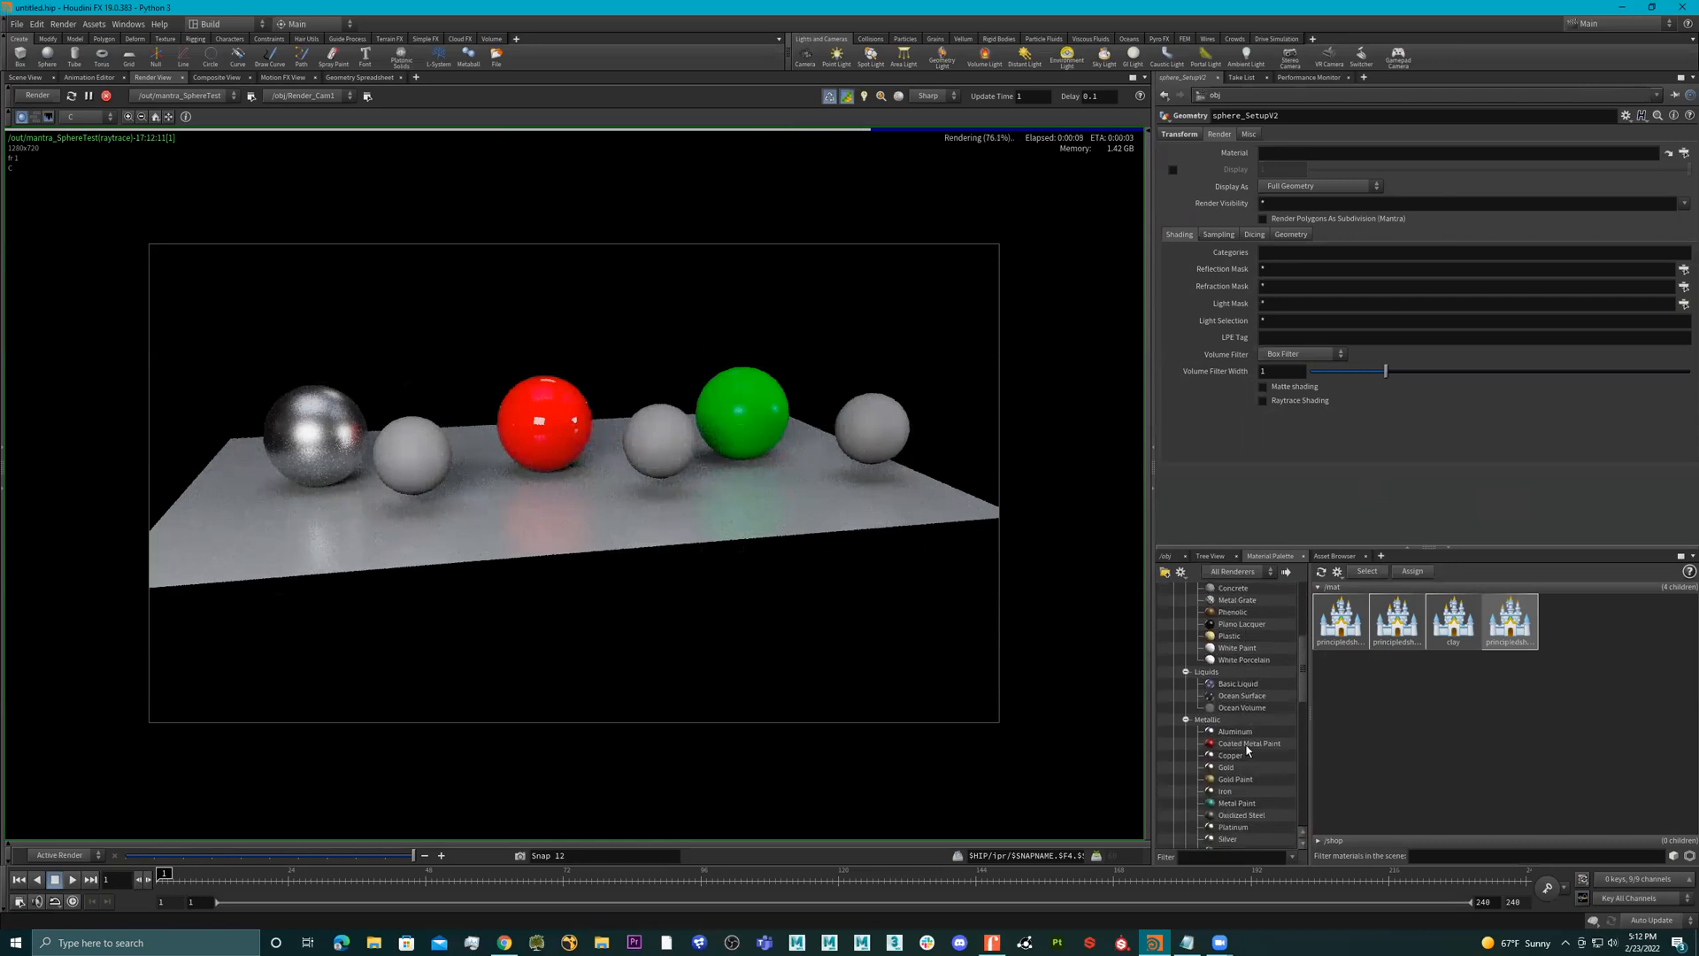
pyautogui.scroll(-1, 1248, 750)
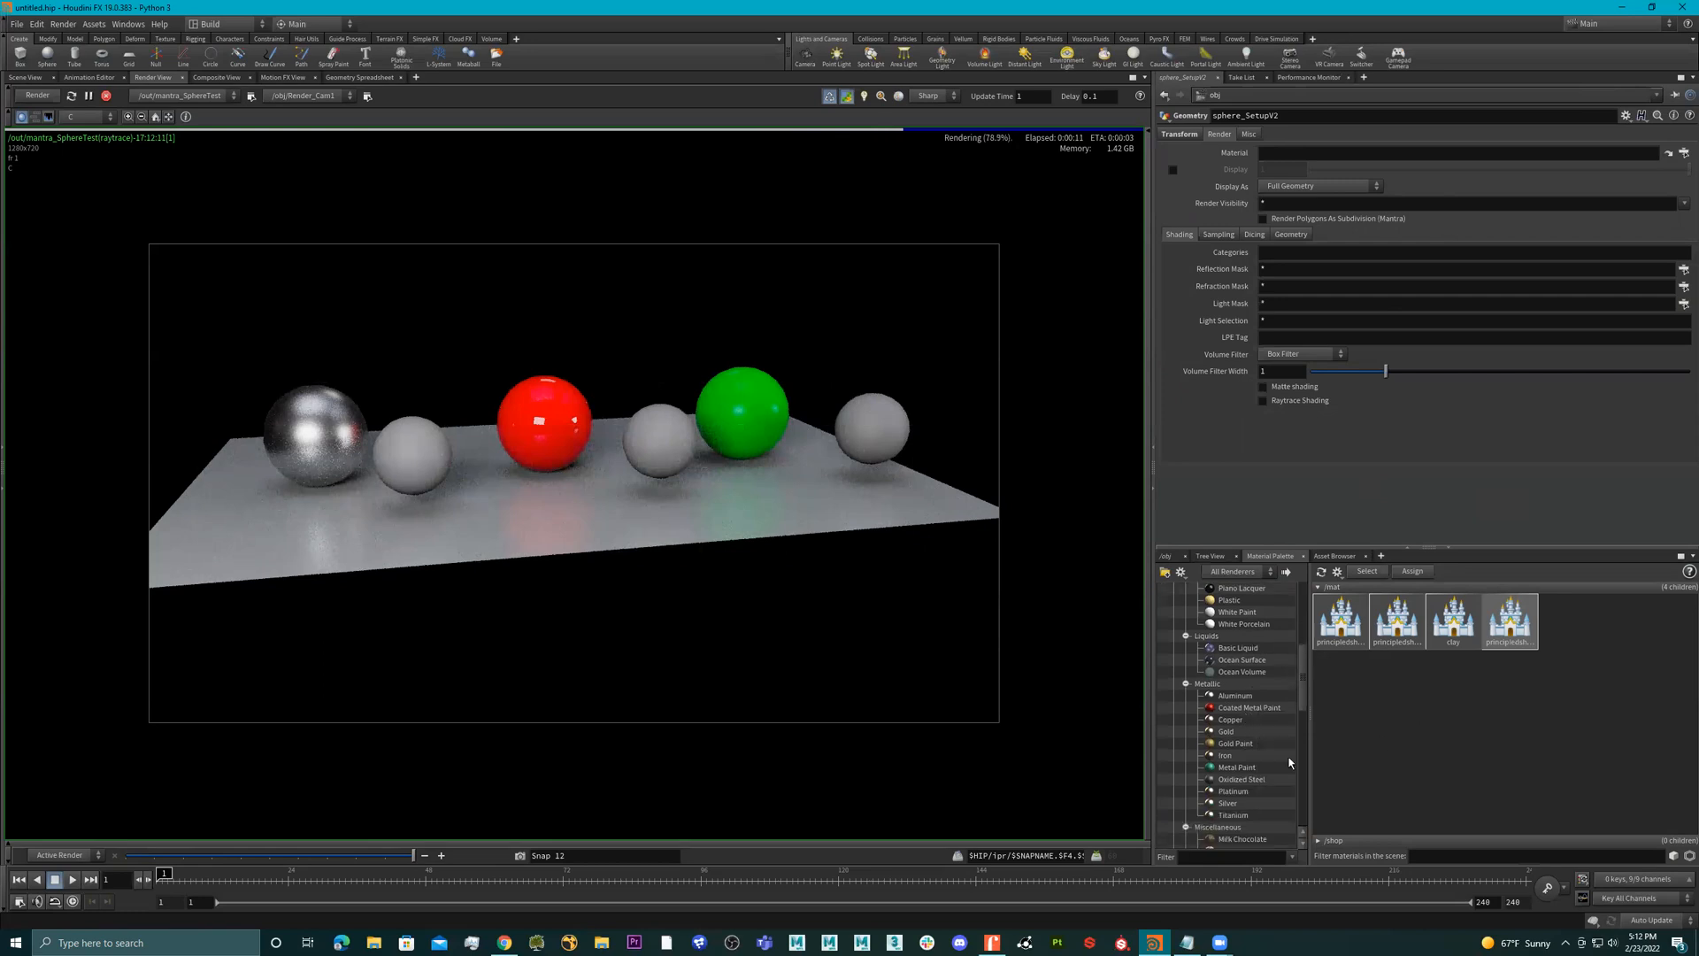
pyautogui.moveTo(1237, 748); pyautogui.dragTo(1389, 730)
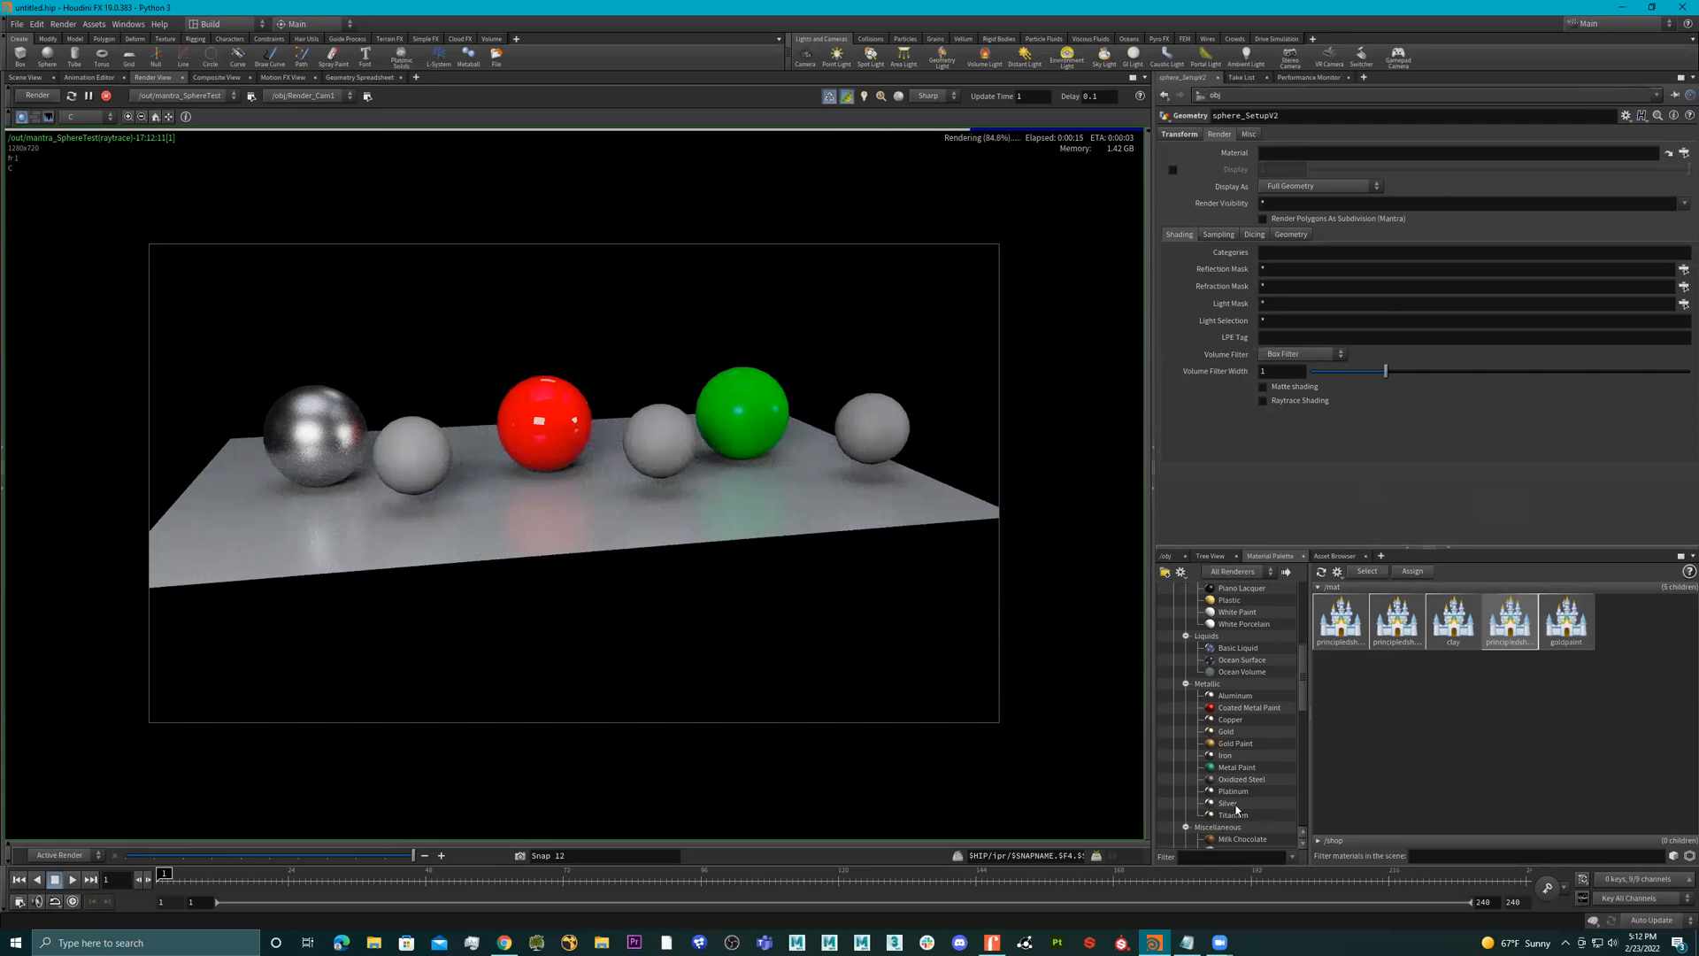
# - Add the Dirt material from the Natural category to the scene's /mat materials
pyautogui.scroll(-3, 1257, 787)
pyautogui.scroll(-2, 1270, 779)
pyautogui.moveTo(1228, 713); pyautogui.dragTo(1416, 721)
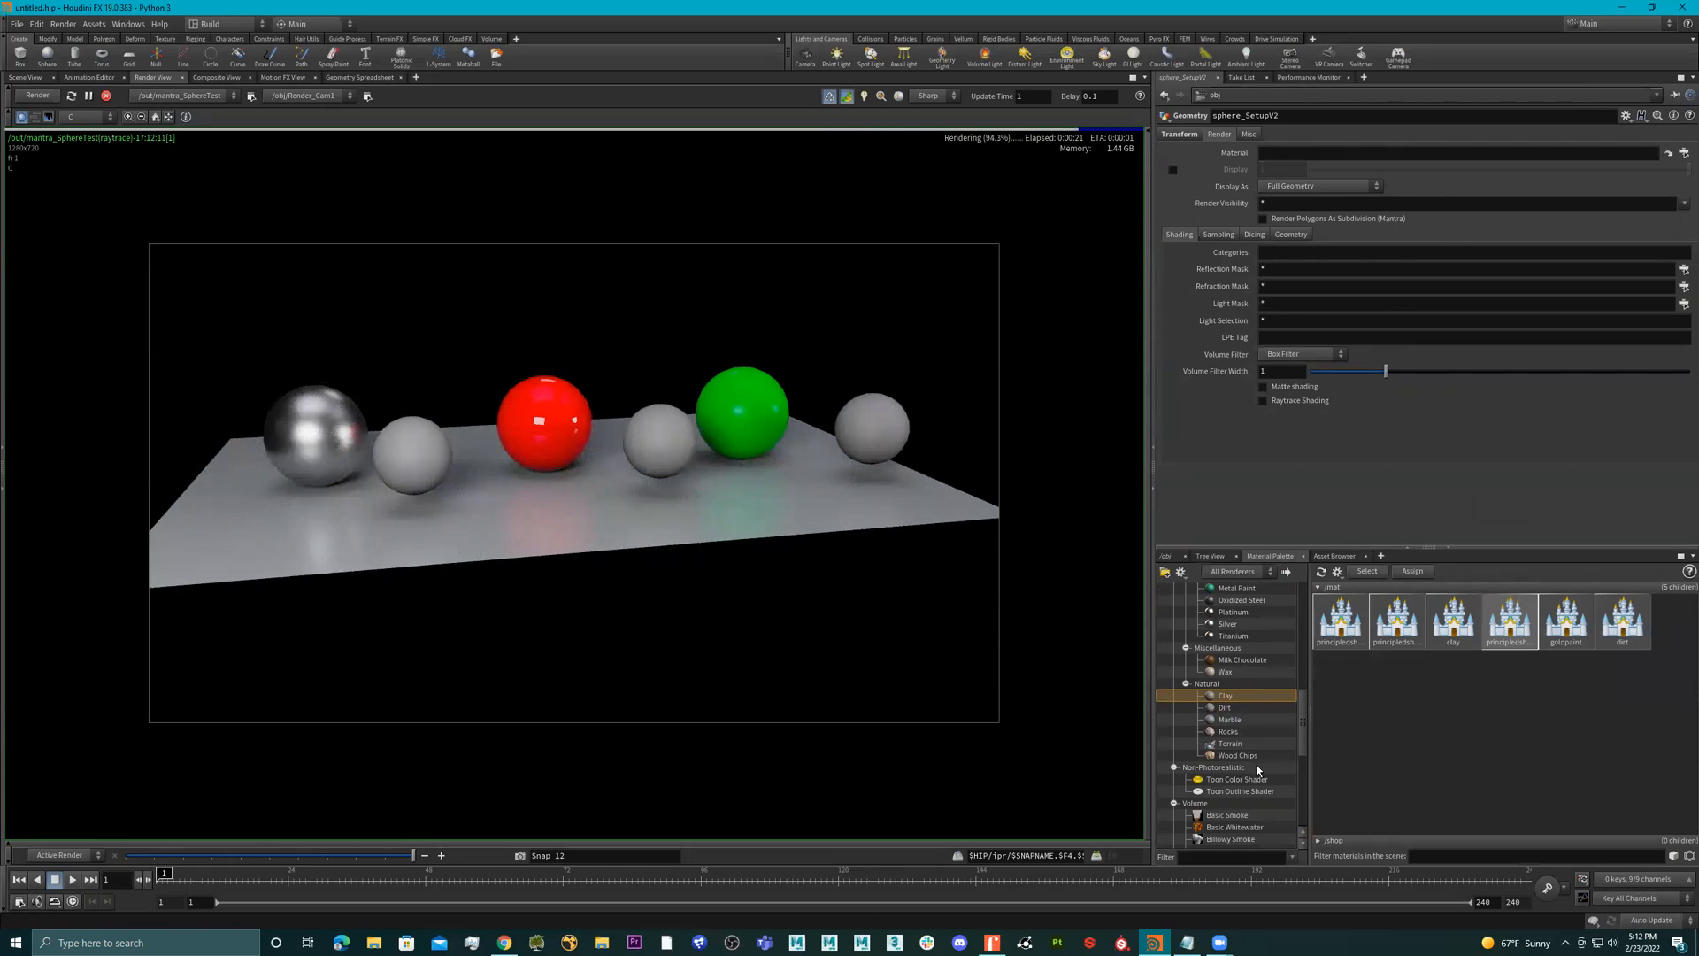
# - Review the goldpaint material's surface, opacity, displacement, bump and texture parameters
pyautogui.click(1568, 624)
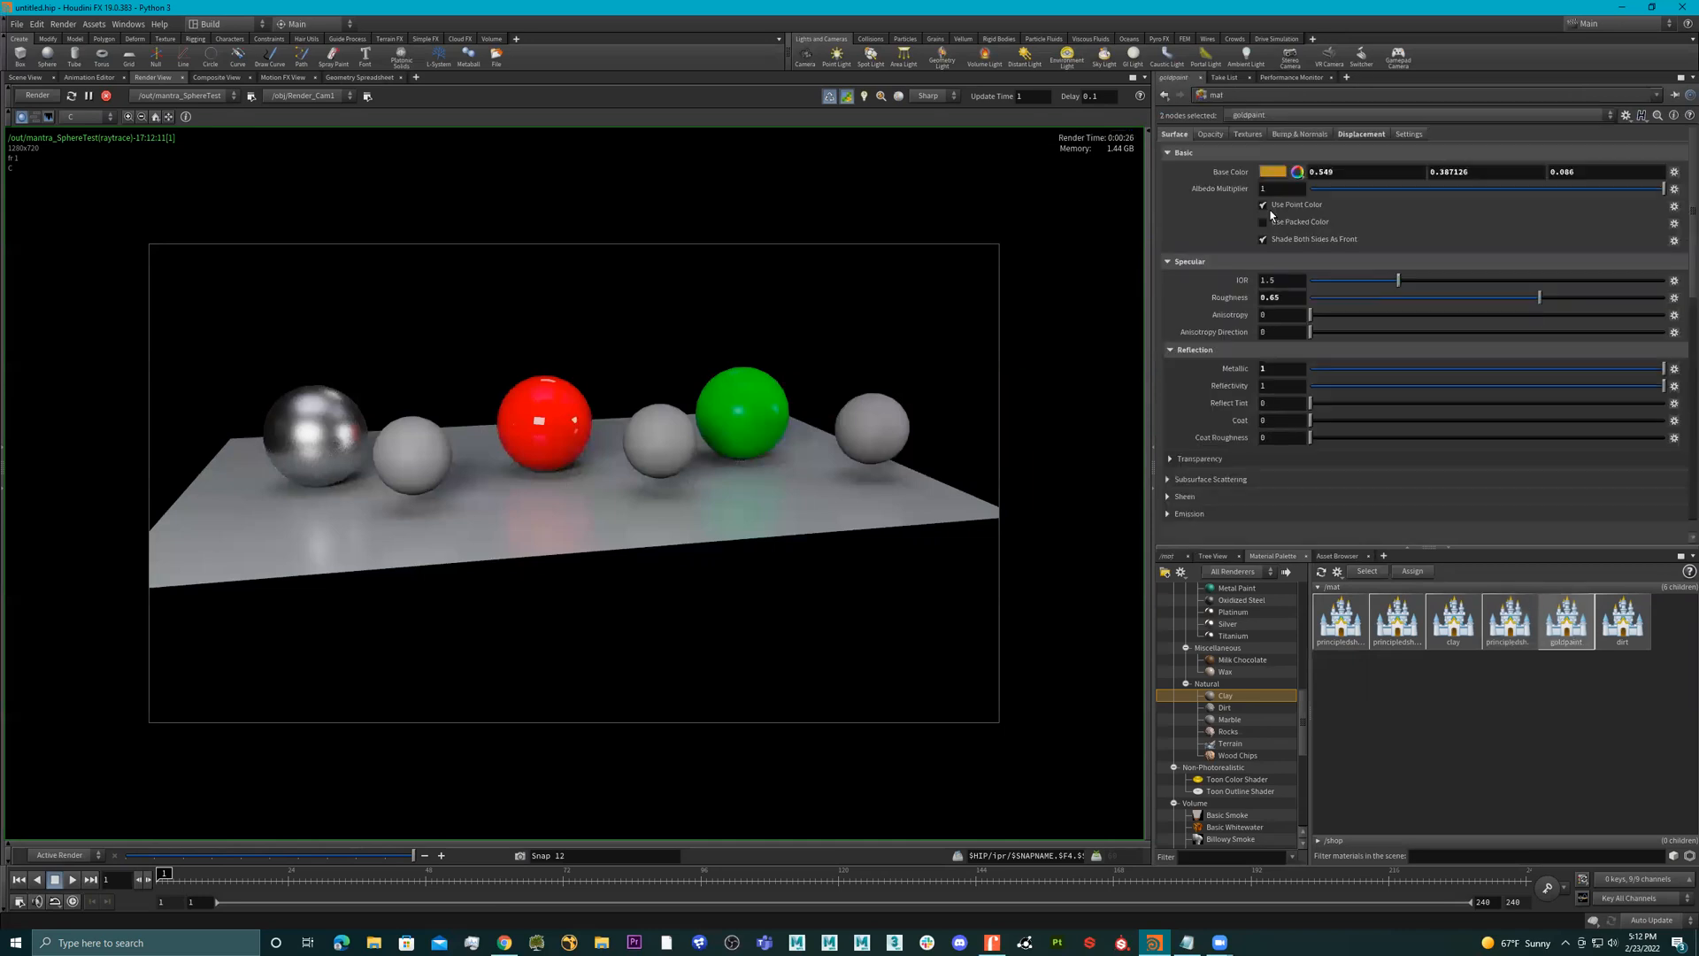
pyautogui.click(1221, 136)
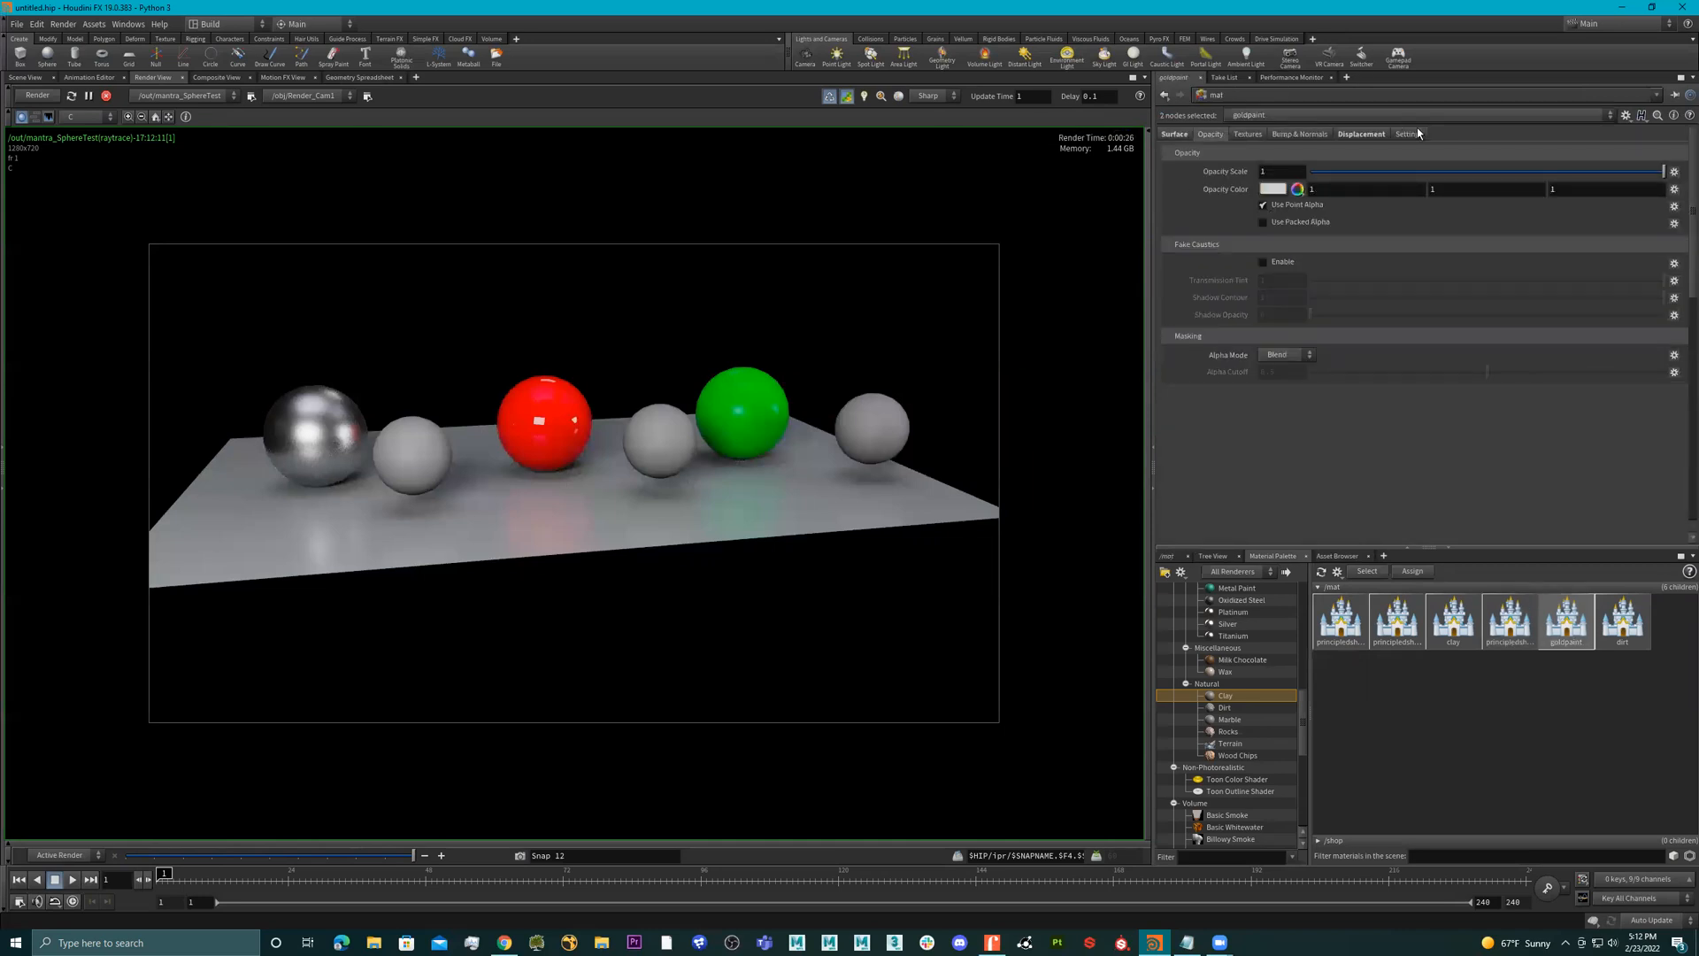
pyautogui.click(1359, 134)
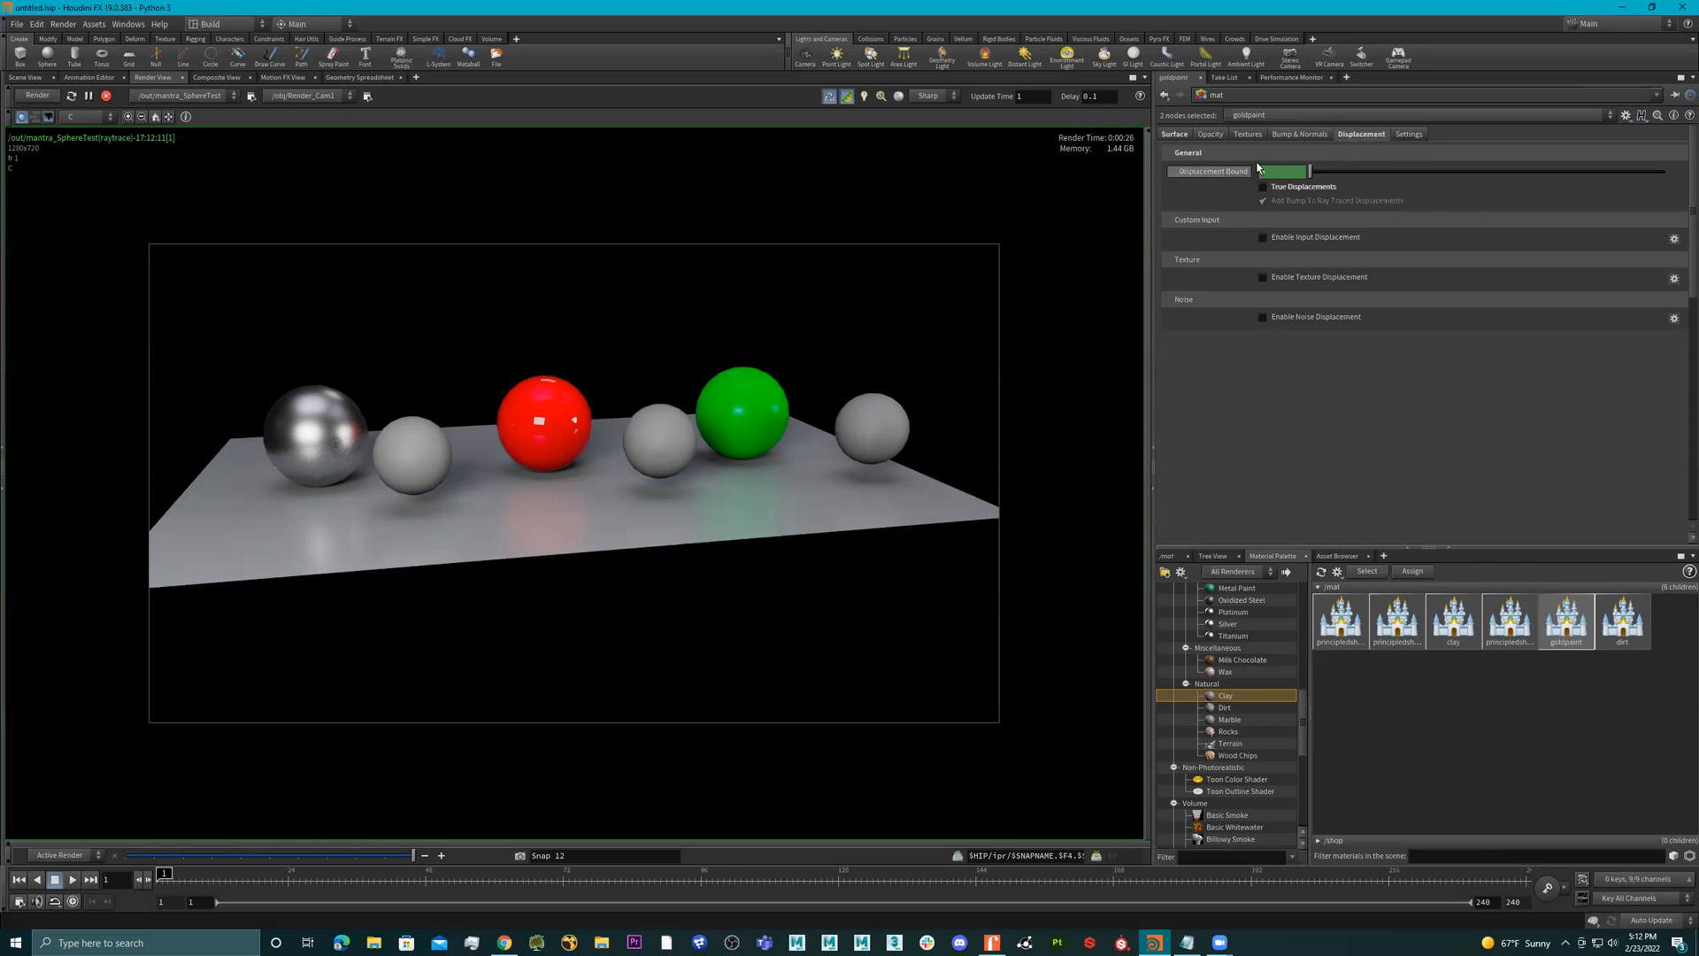
pyautogui.click(1301, 135)
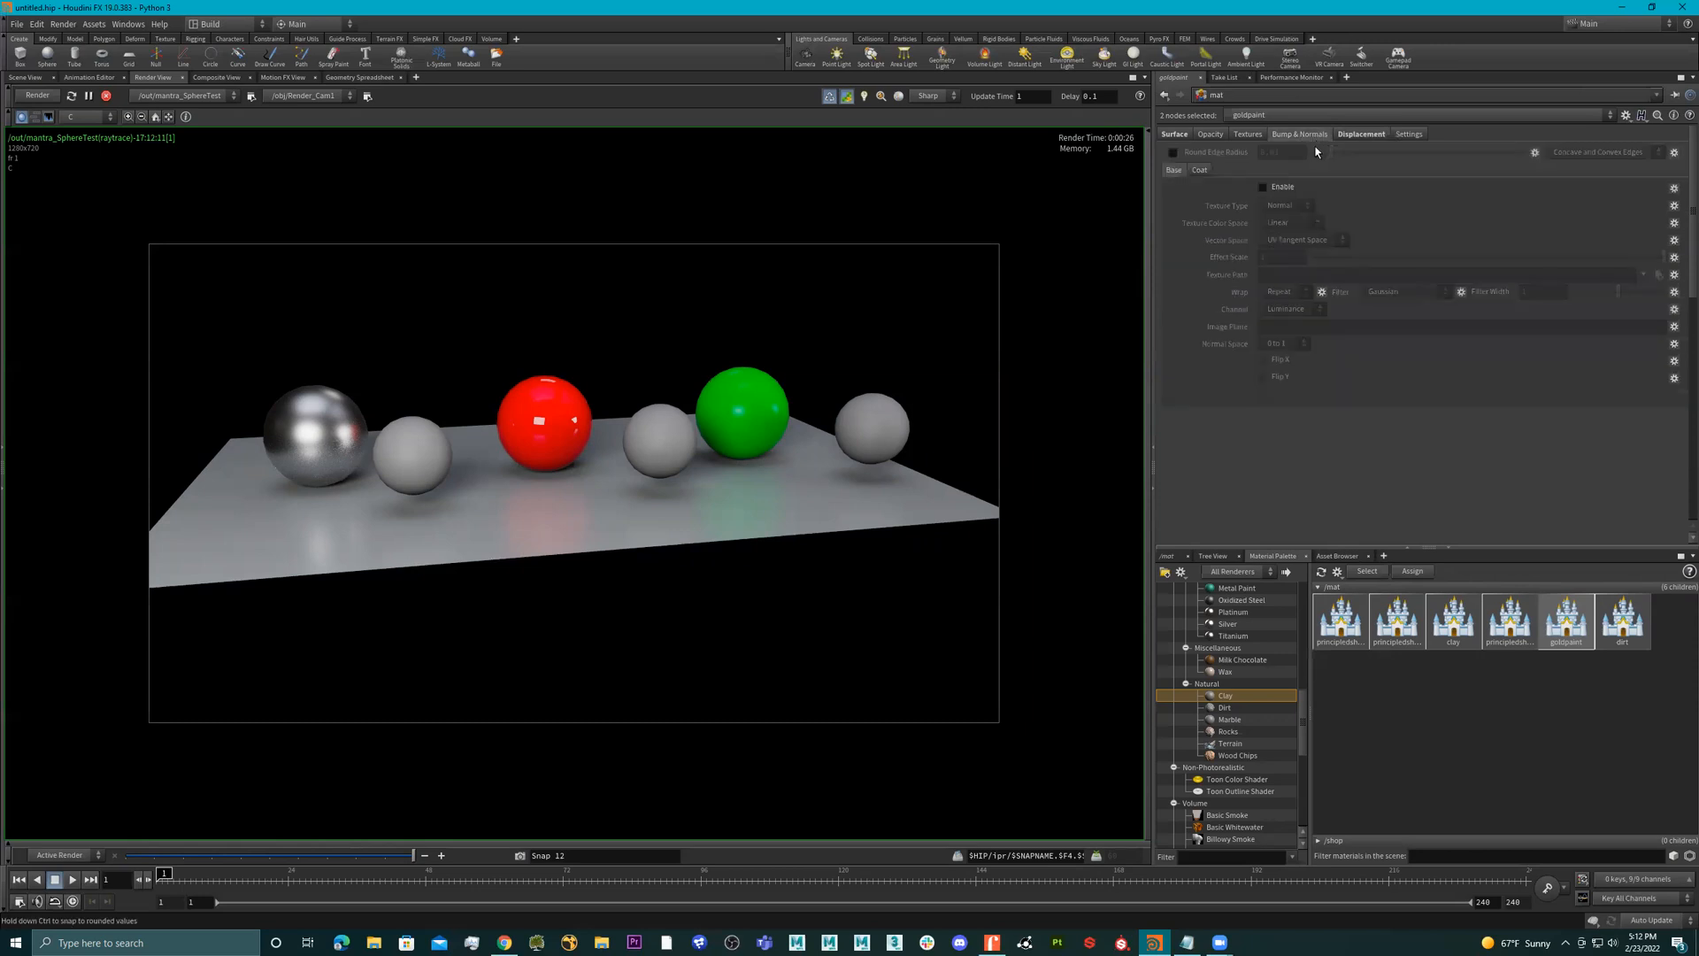
pyautogui.click(1248, 135)
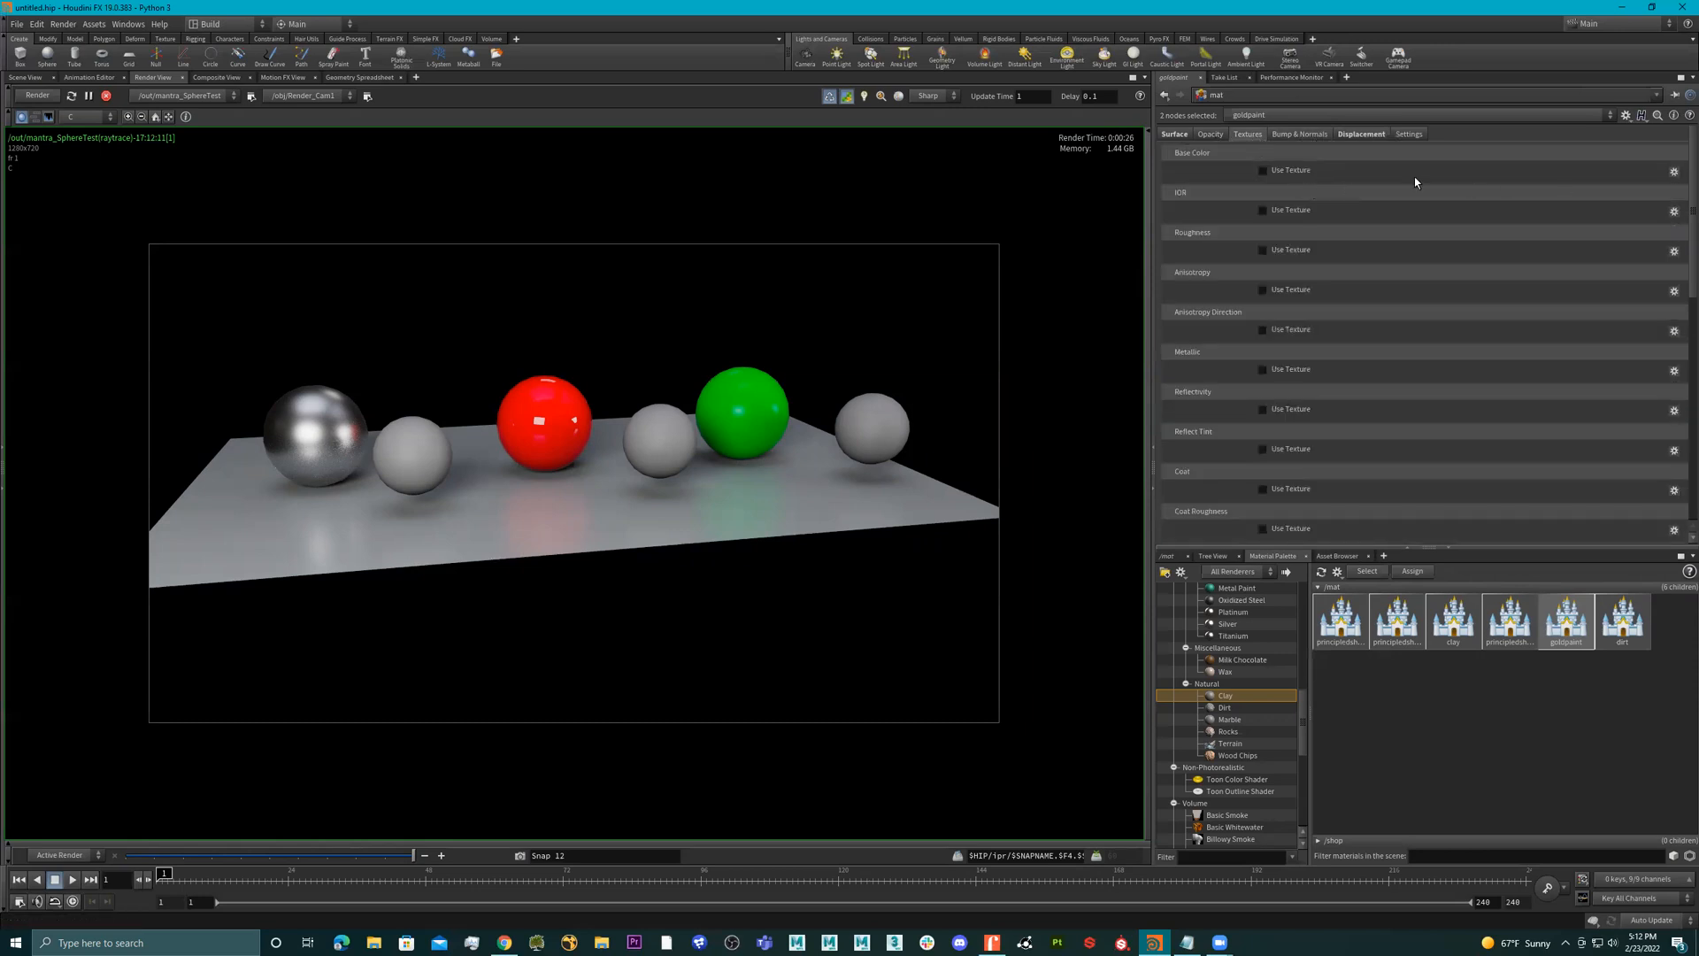
# - Try Elements Of VFX - Earth.jpg from the Desktop as goldpaint's base color texture and turn the texture use back off
pyautogui.click(1263, 171)
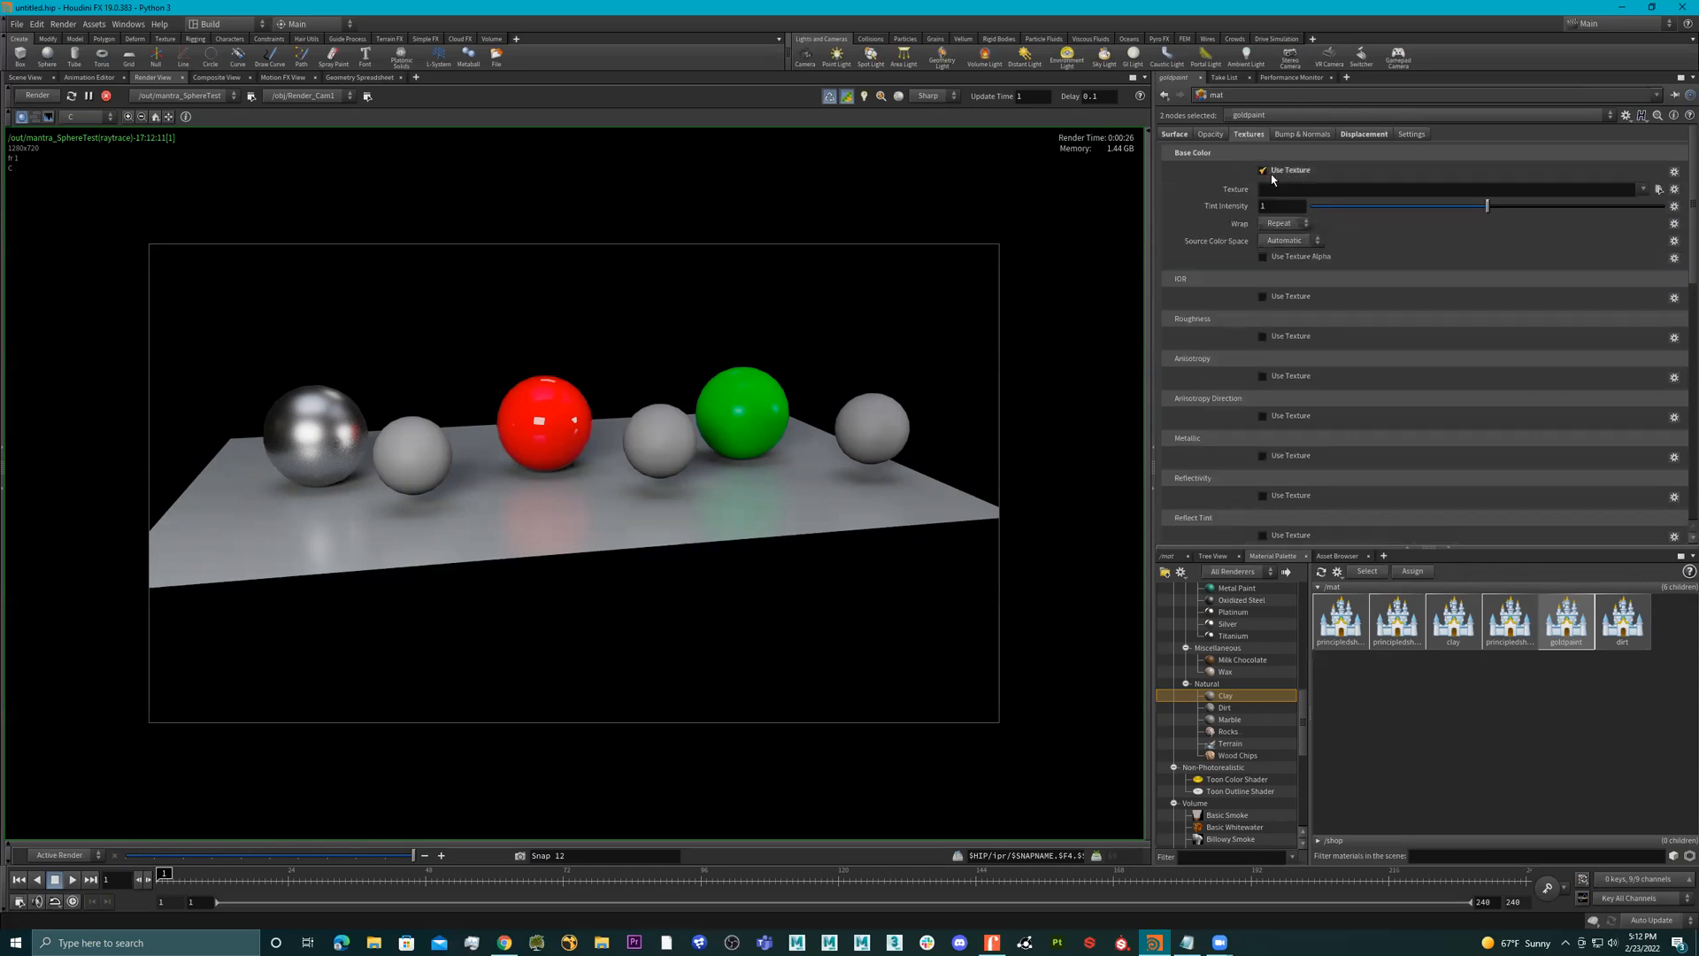
pyautogui.click(1657, 190)
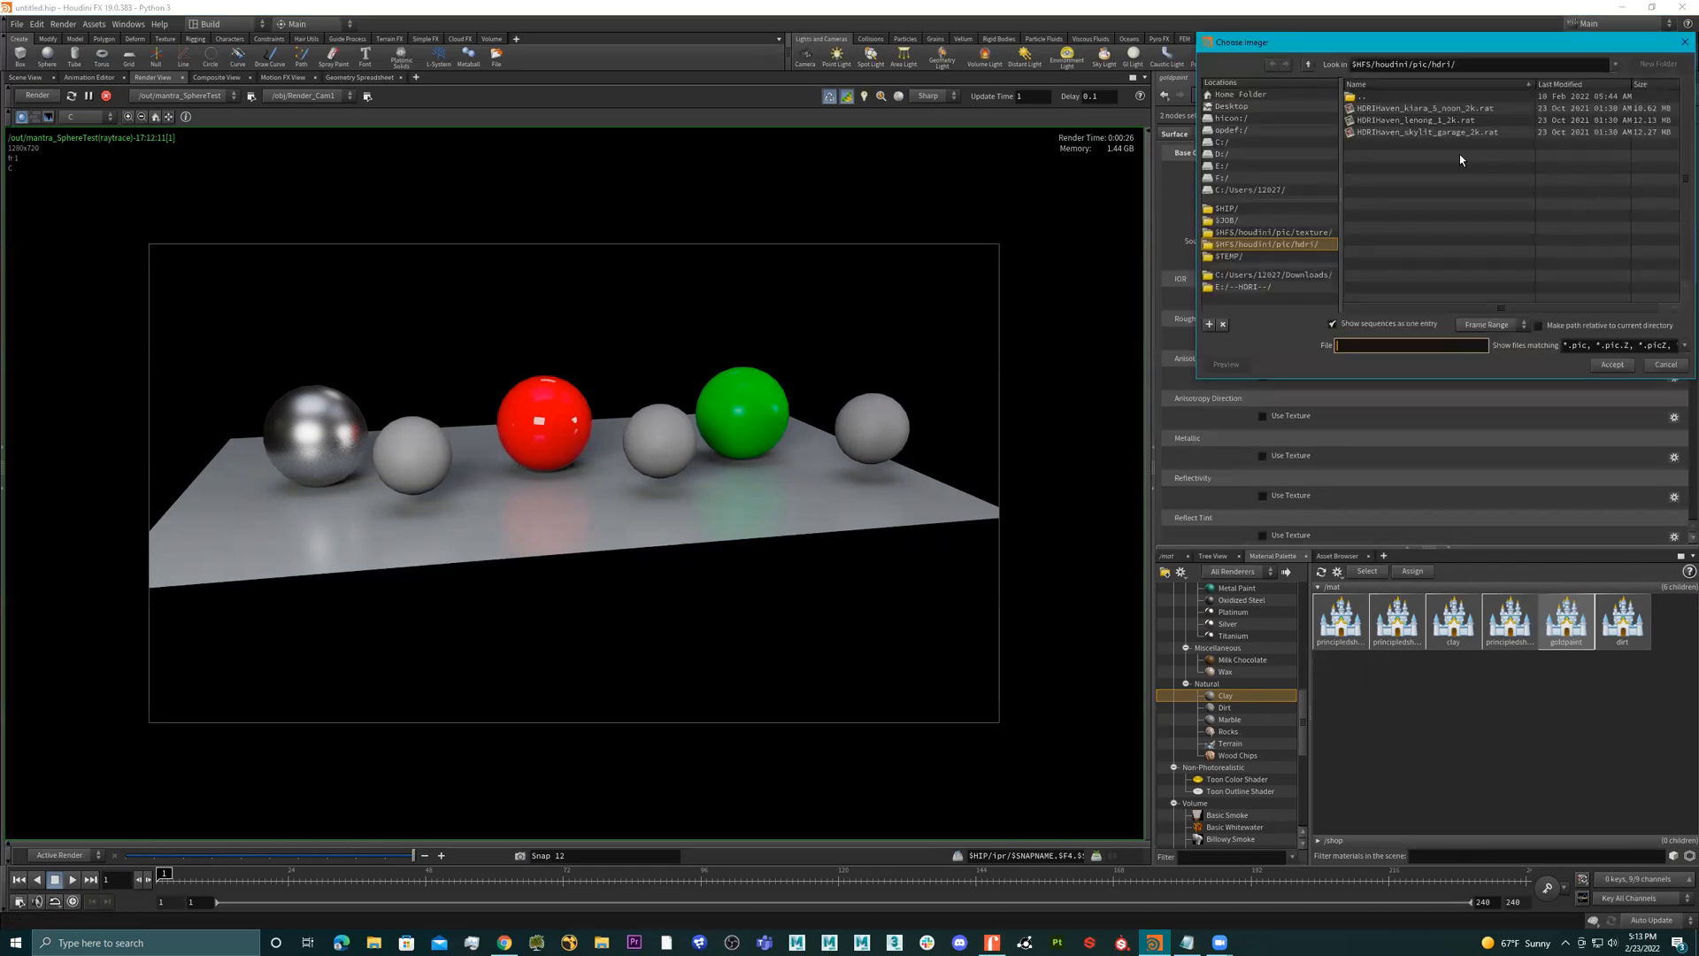
pyautogui.click(1234, 107)
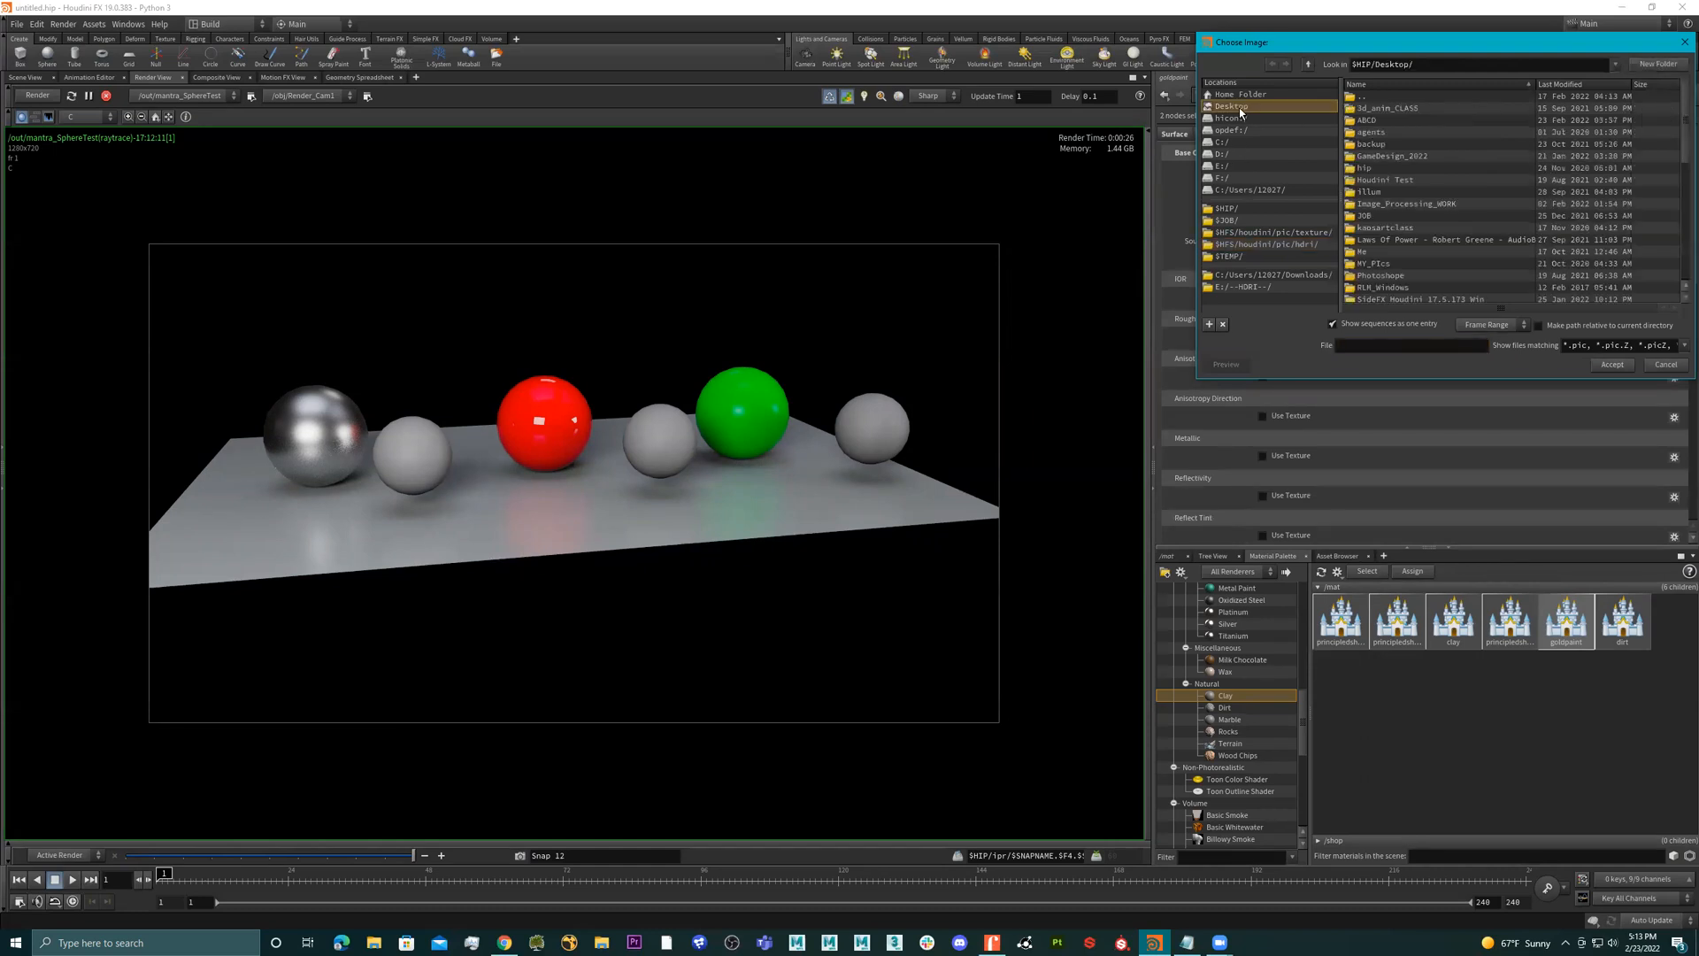
pyautogui.scroll(-2, 1420, 160)
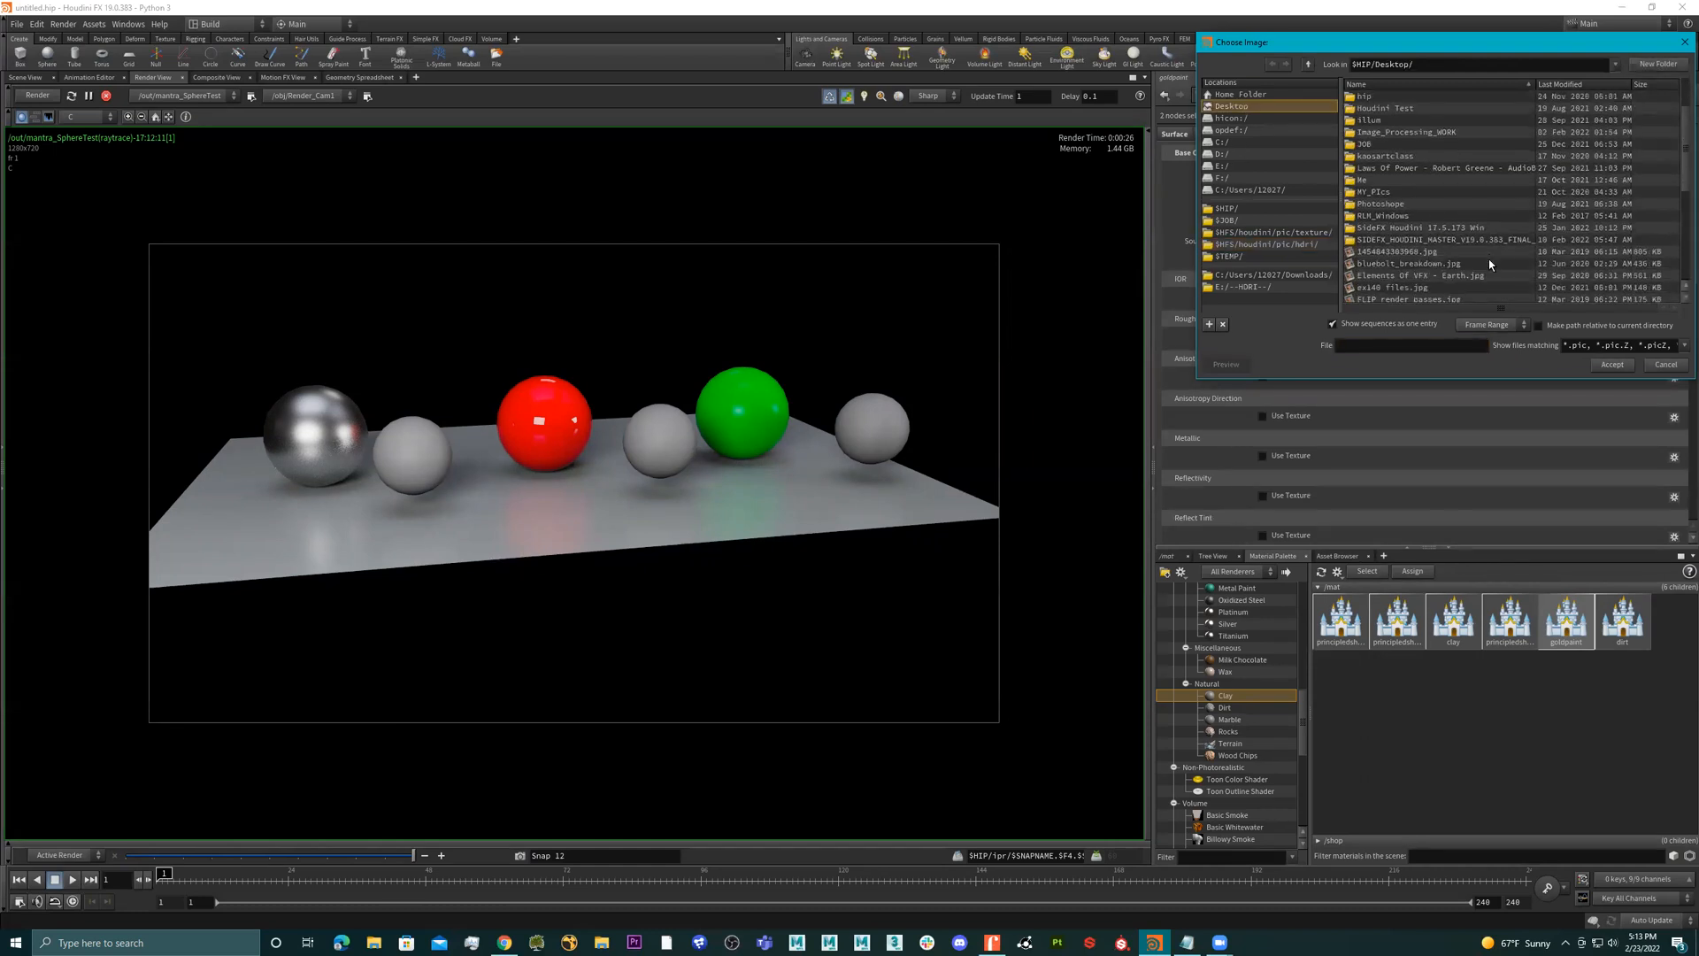
pyautogui.doubleClick(1436, 276)
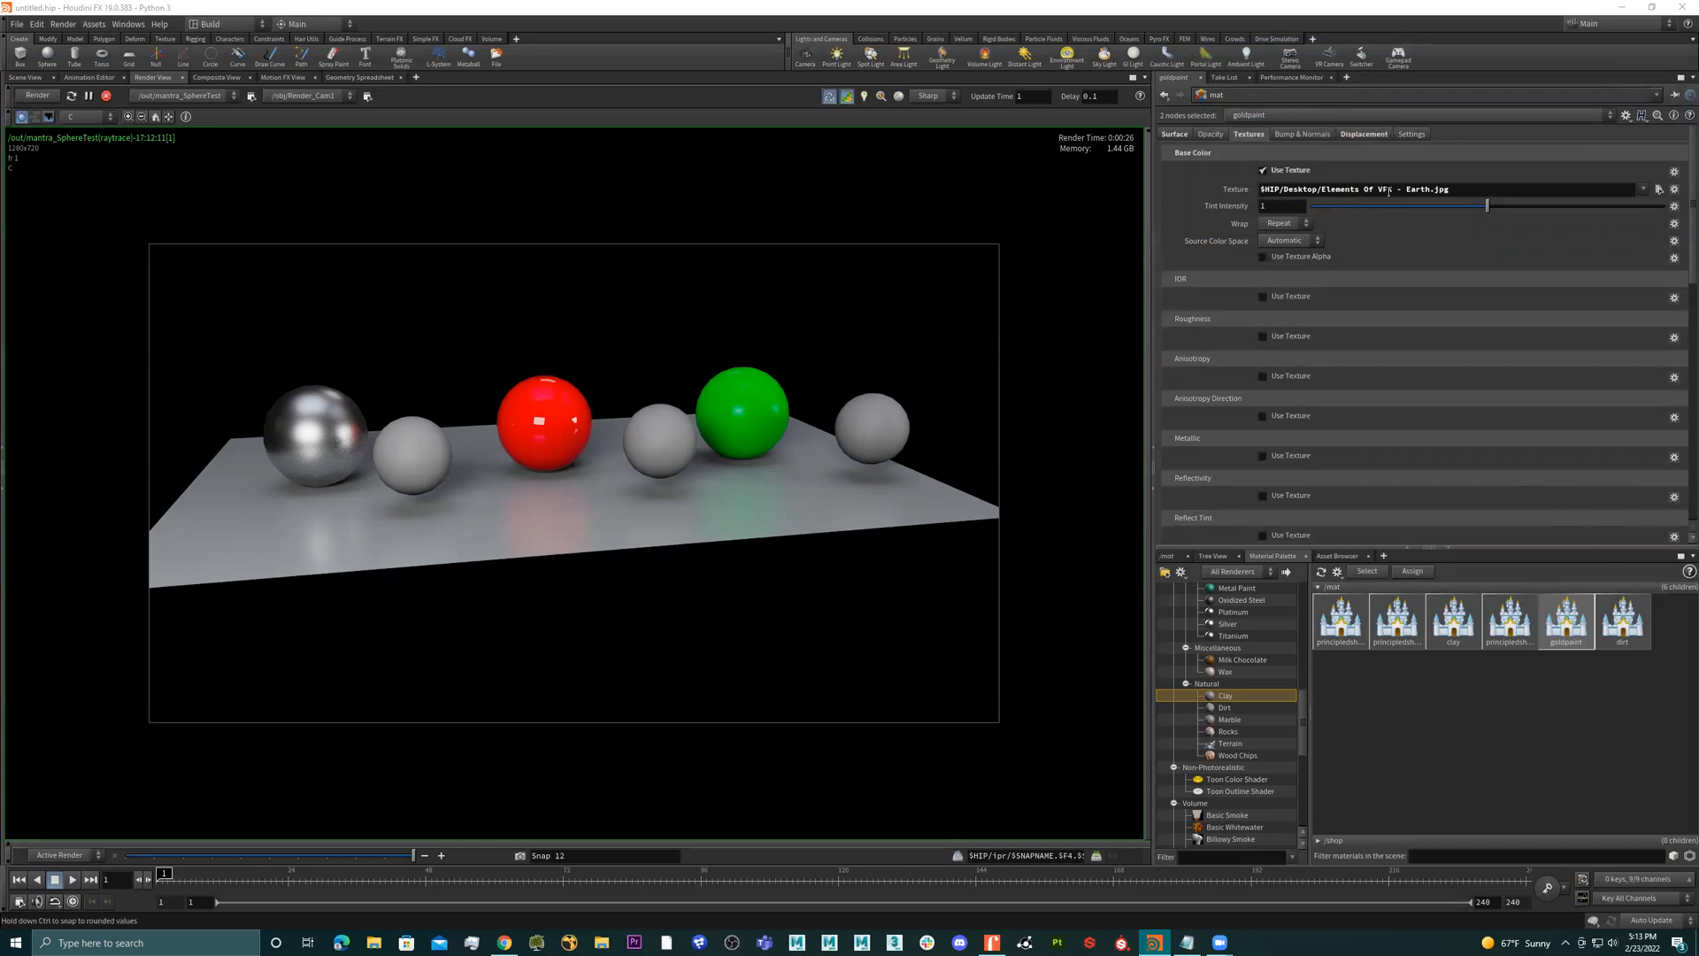
pyautogui.click(1264, 171)
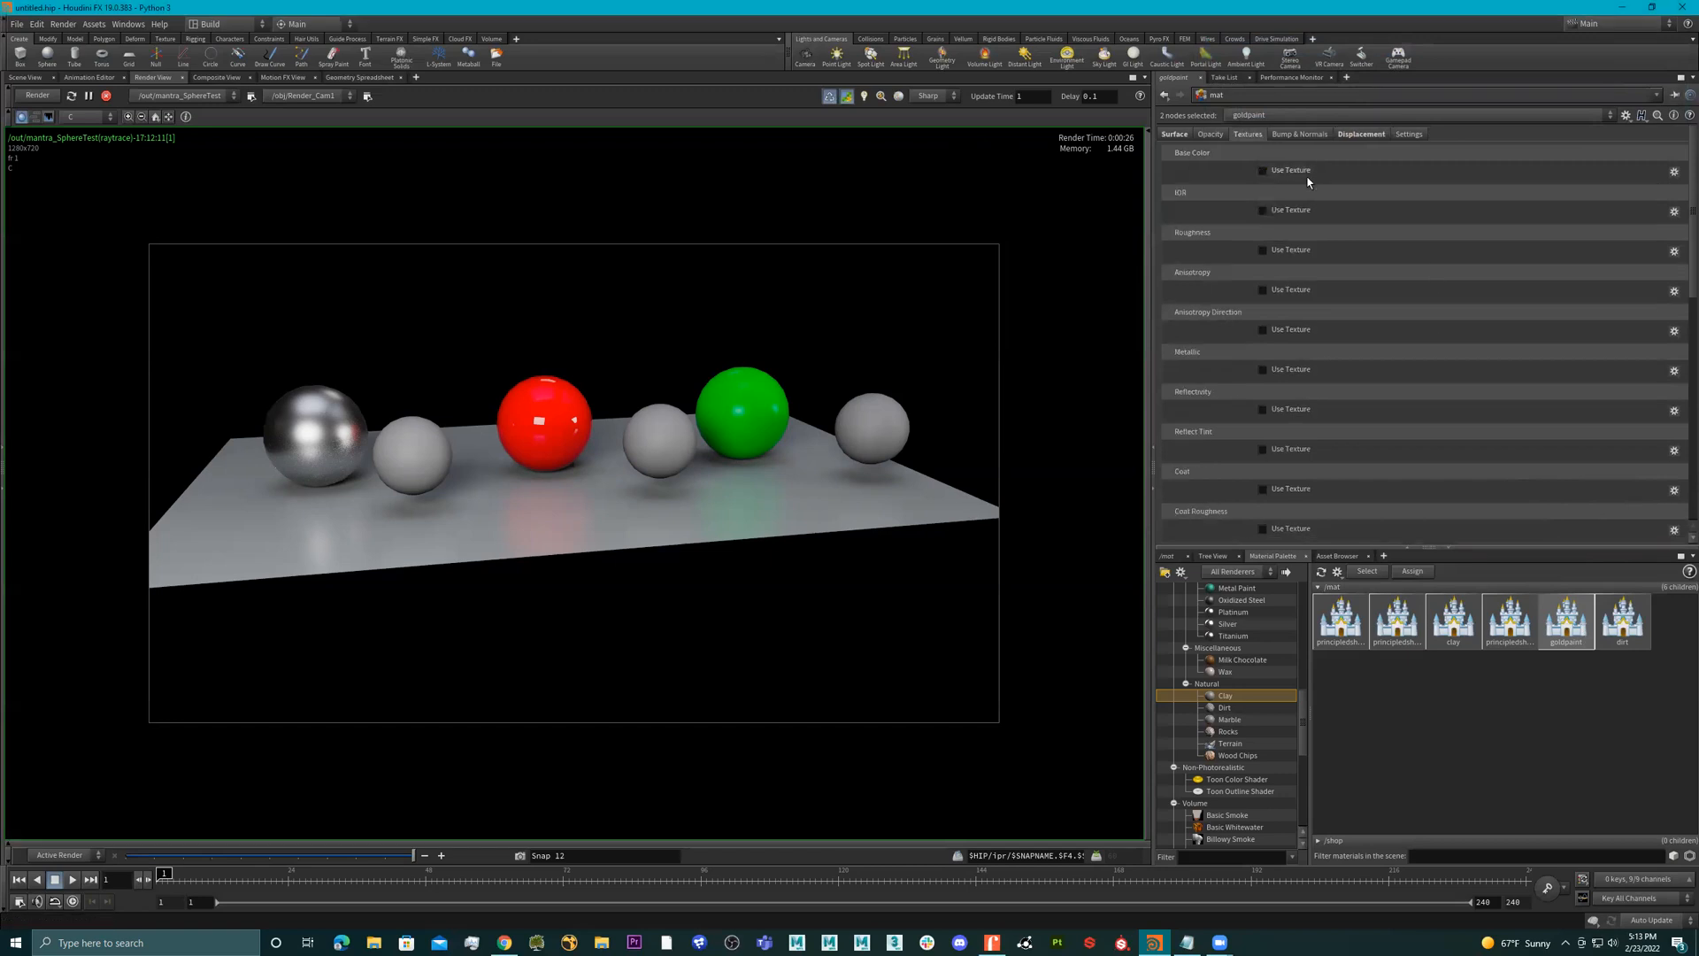
pyautogui.click(1262, 171)
pyautogui.click(1263, 171)
# - Examine goldpaint's opacity settings and the transparency section of its surface settings
pyautogui.click(1212, 135)
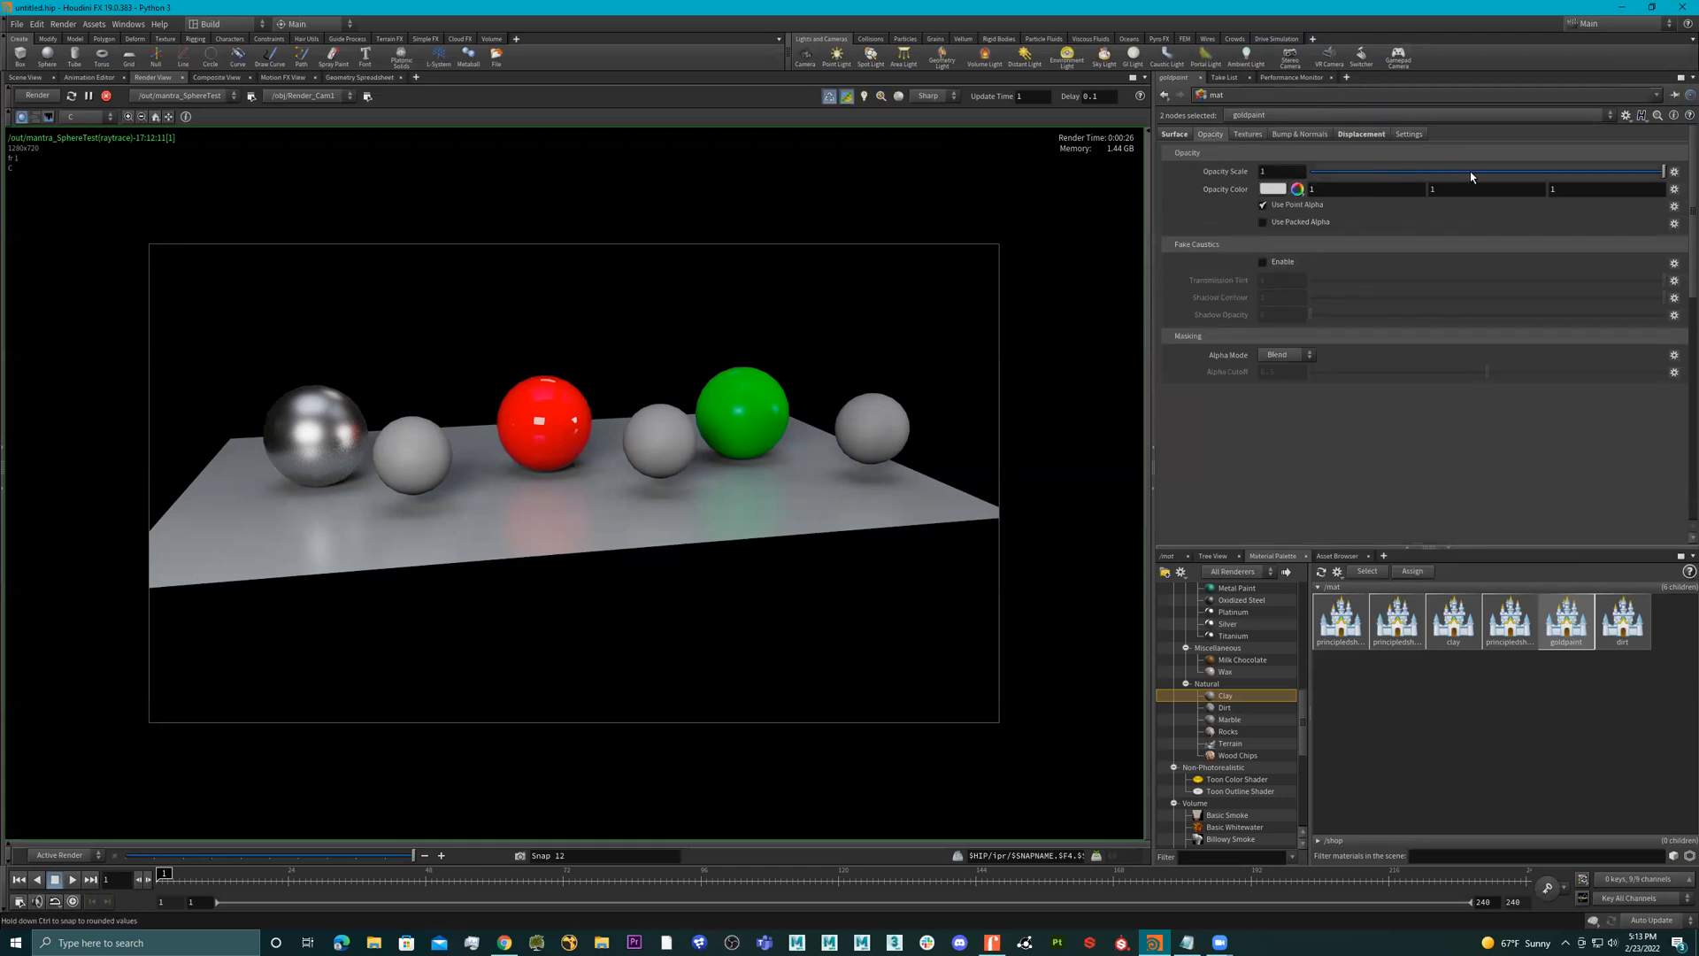
pyautogui.click(1175, 135)
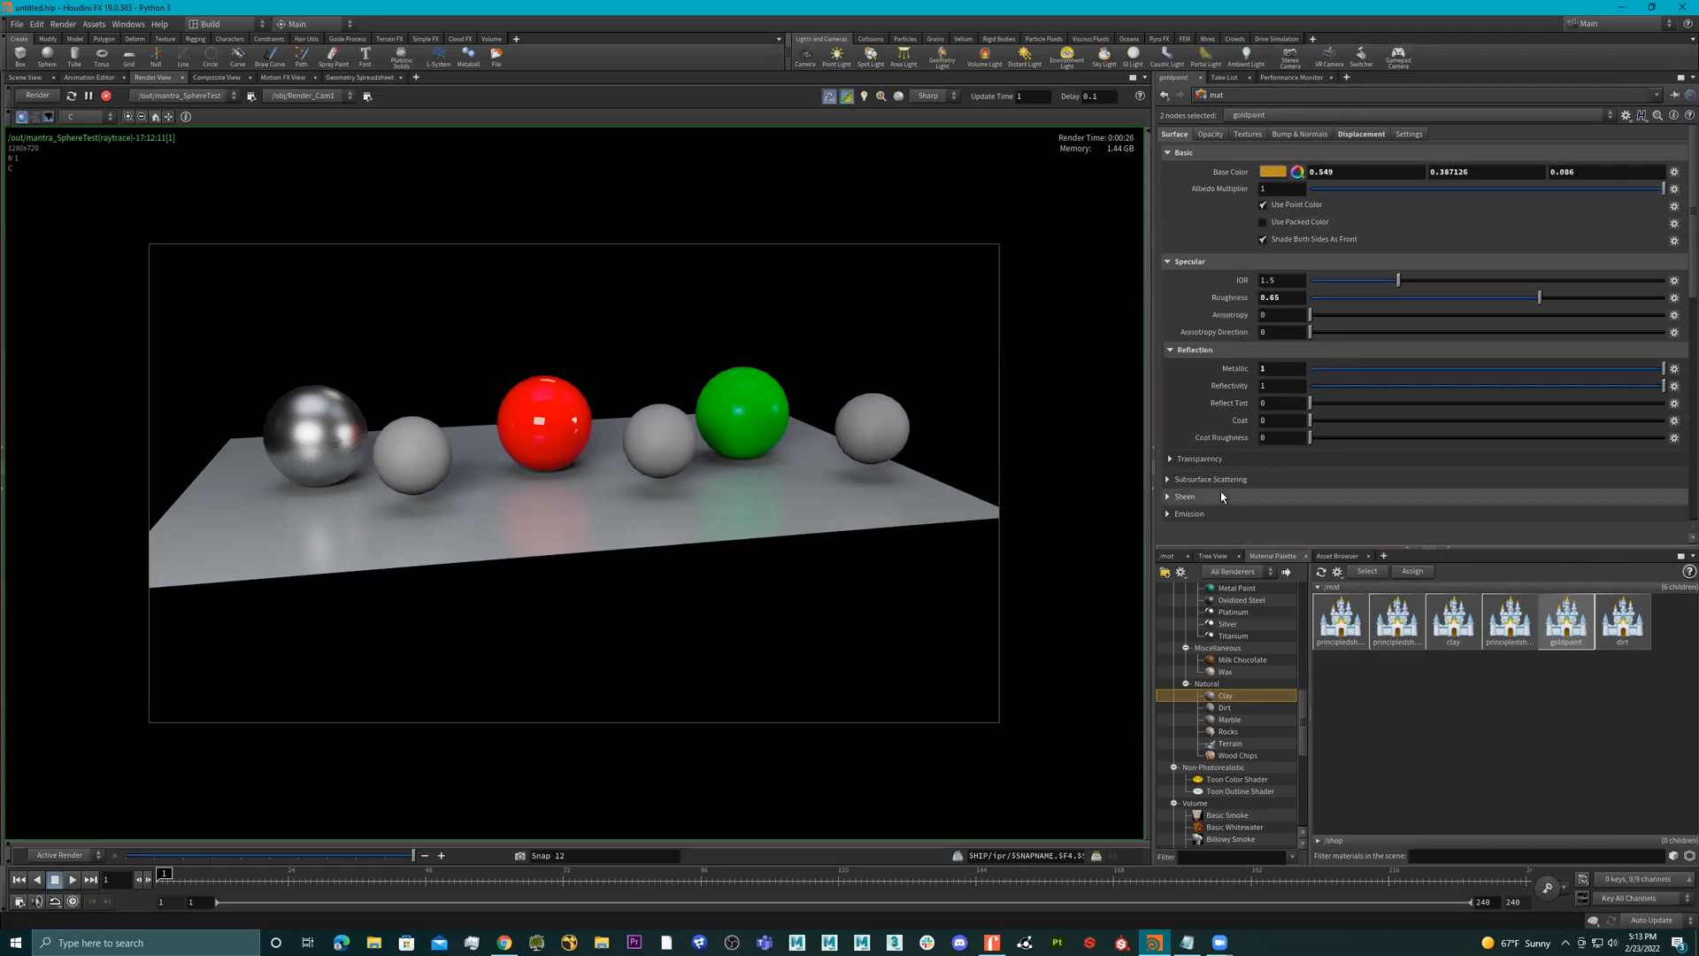
pyautogui.click(1200, 458)
pyautogui.scroll(-2, 1271, 476)
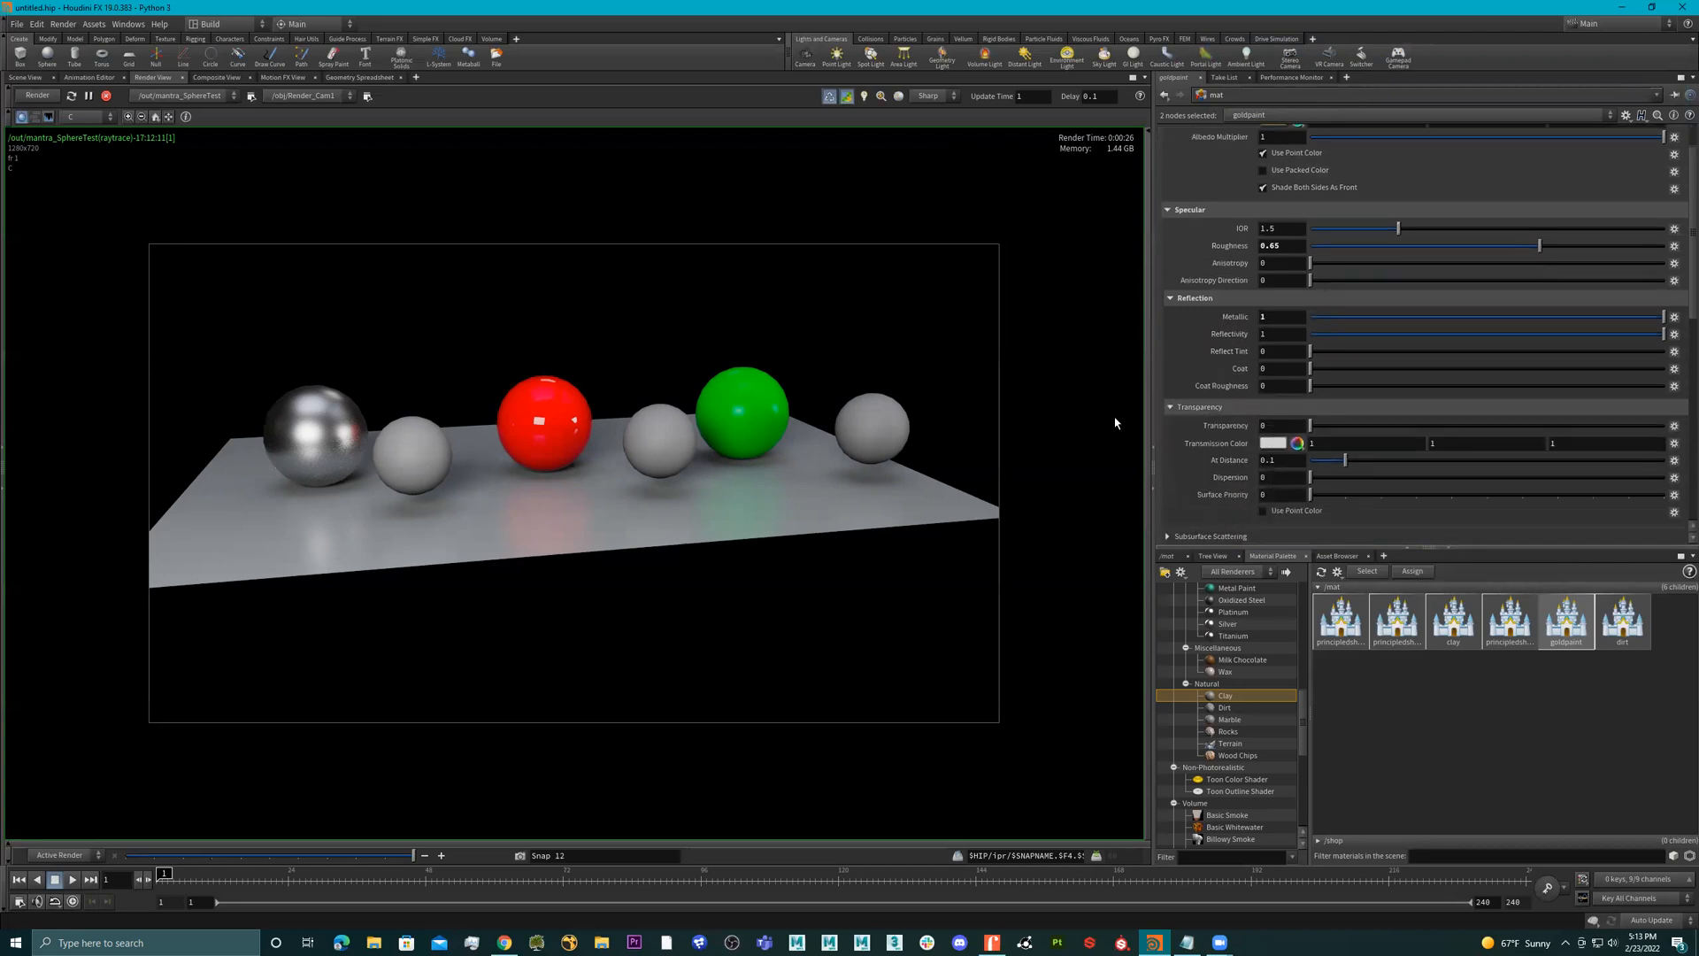
pyautogui.click(1185, 407)
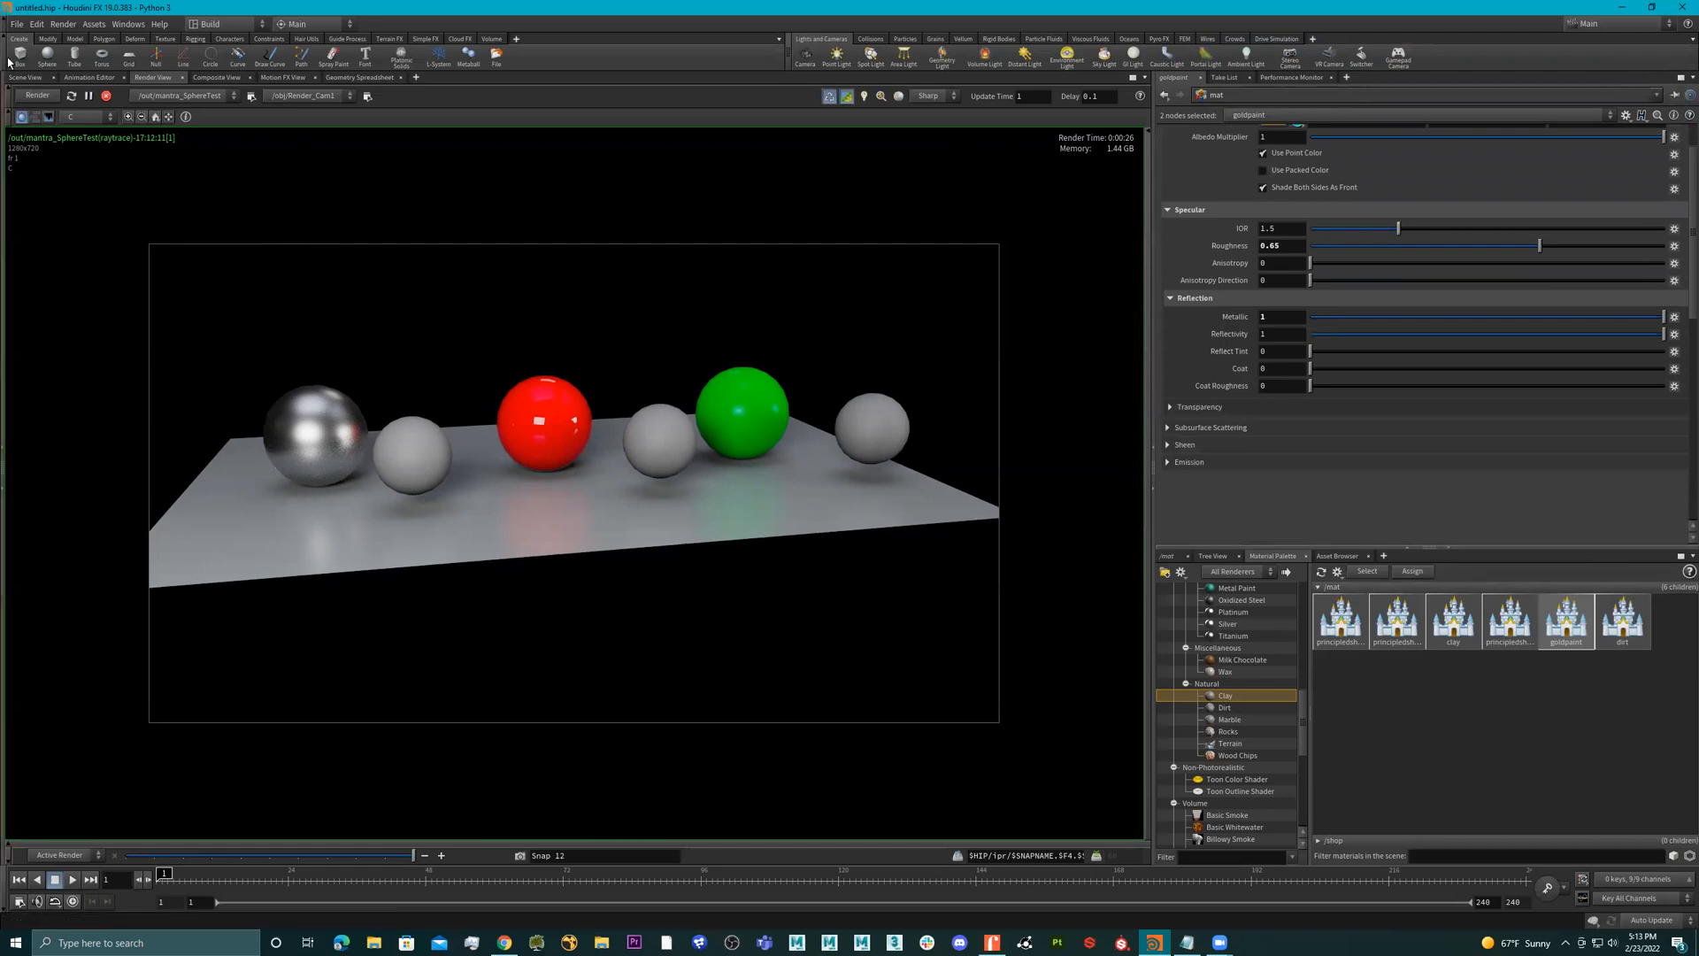
# - Stop the active Mantra render and return to the 3D scene view with the object-level network
pyautogui.click(106, 96)
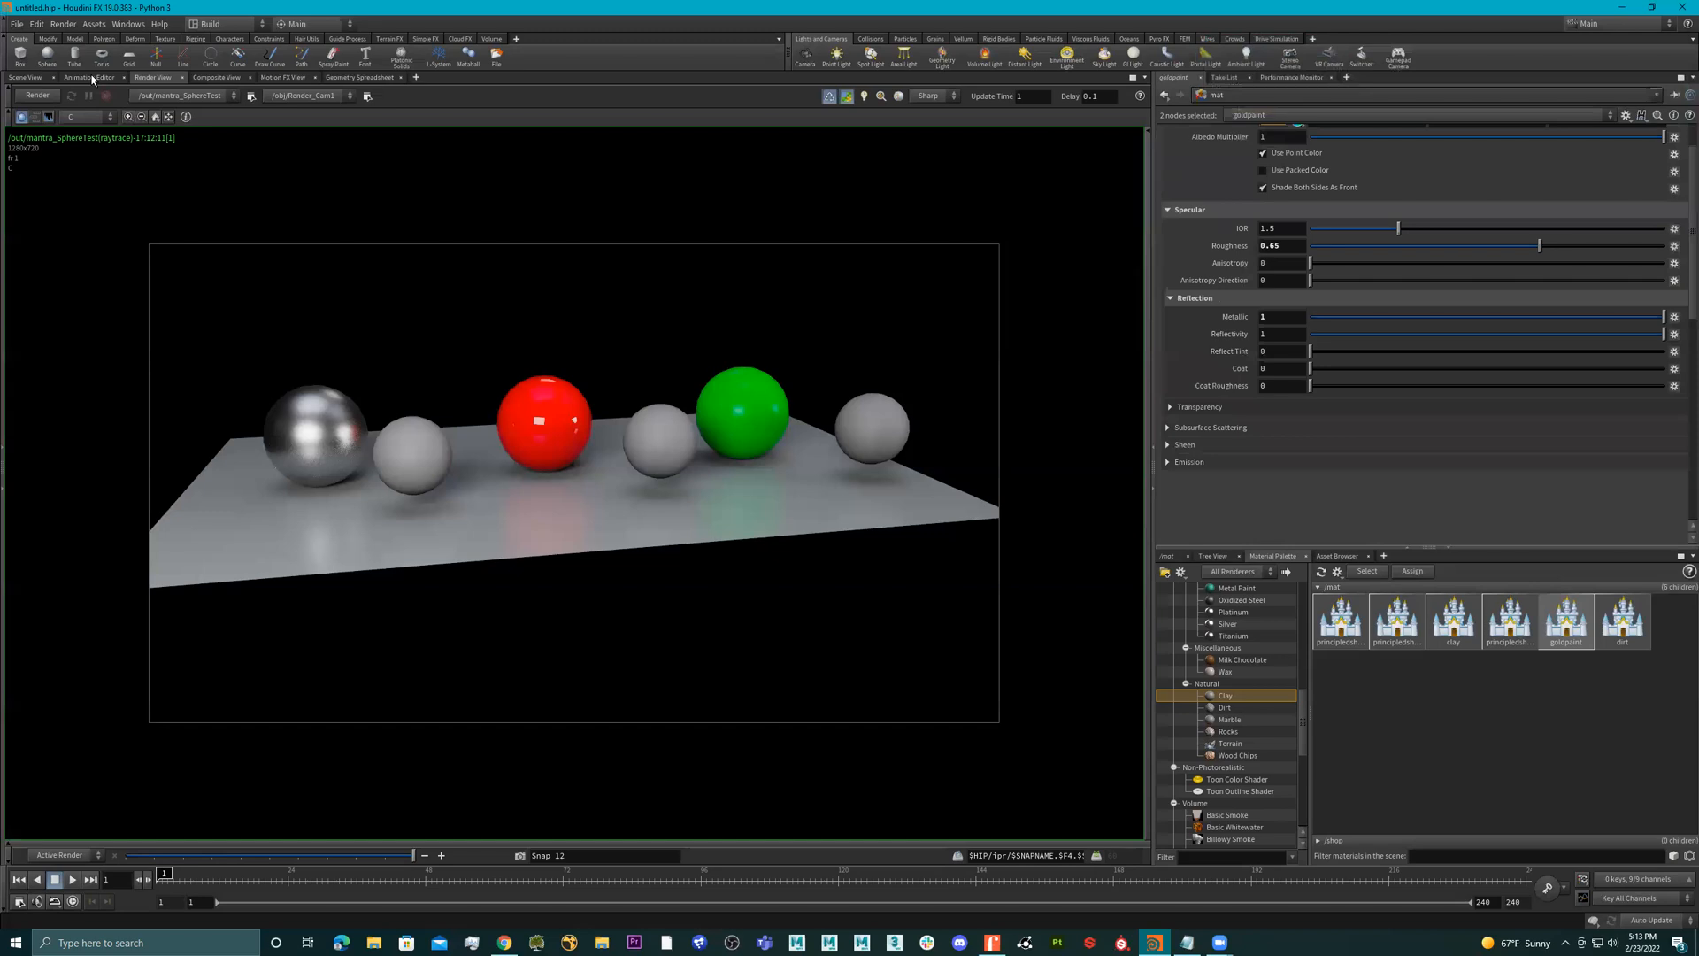
pyautogui.click(21, 78)
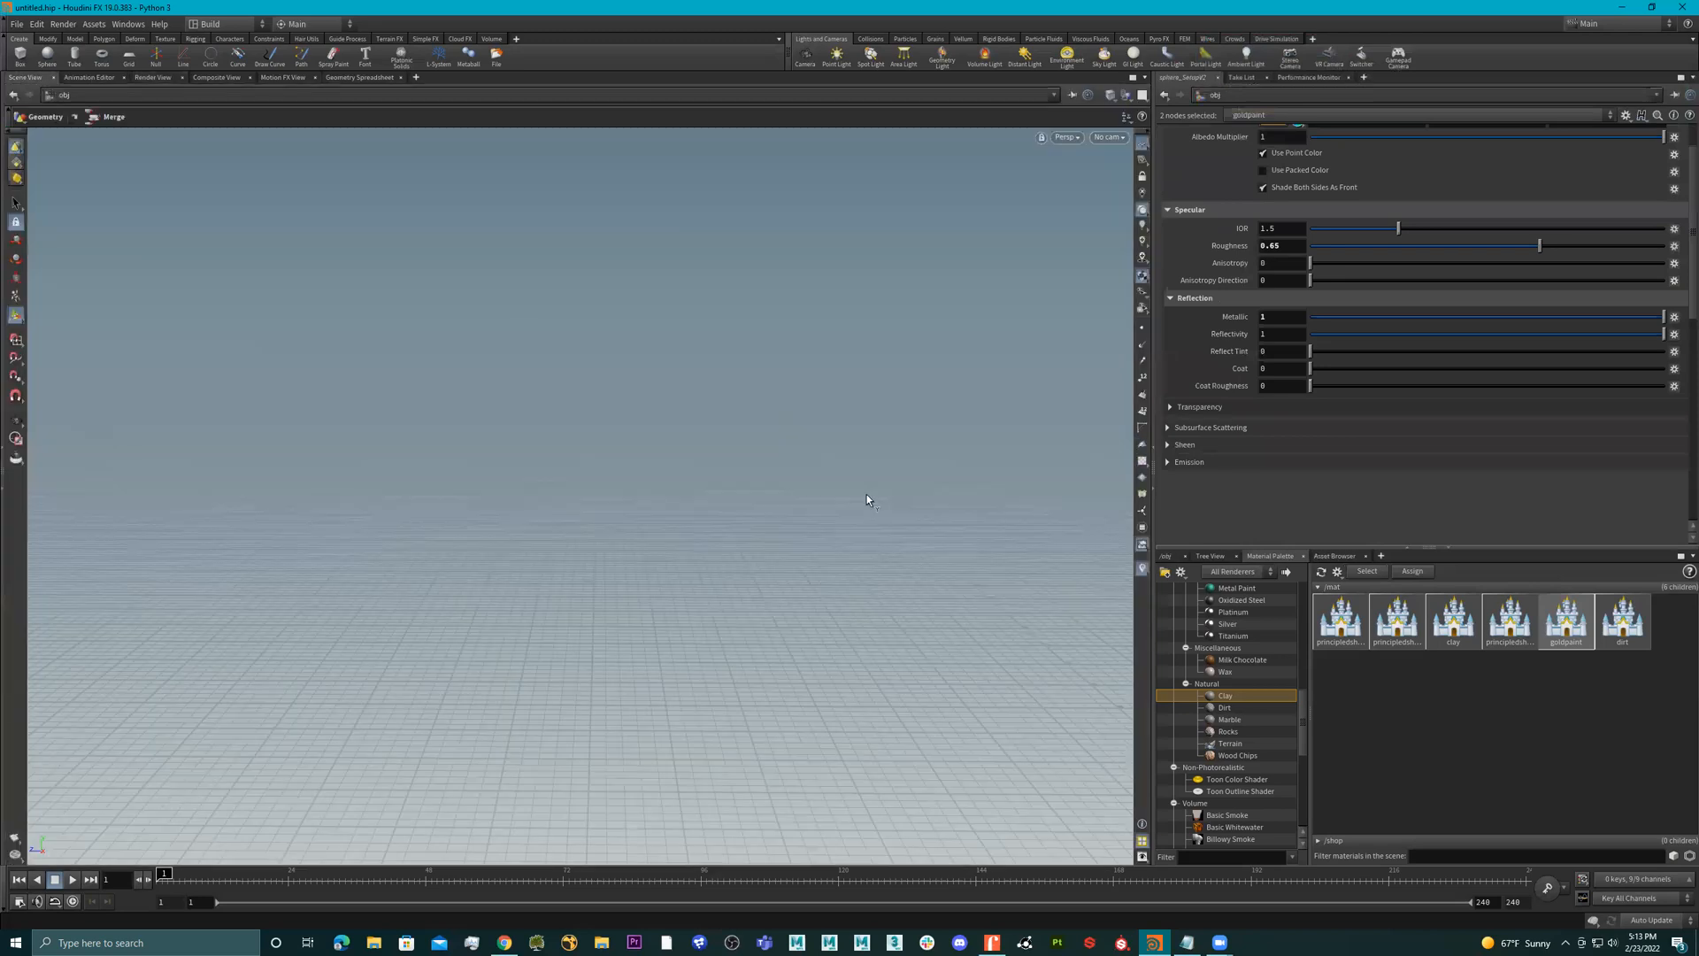
pyautogui.click(1162, 555)
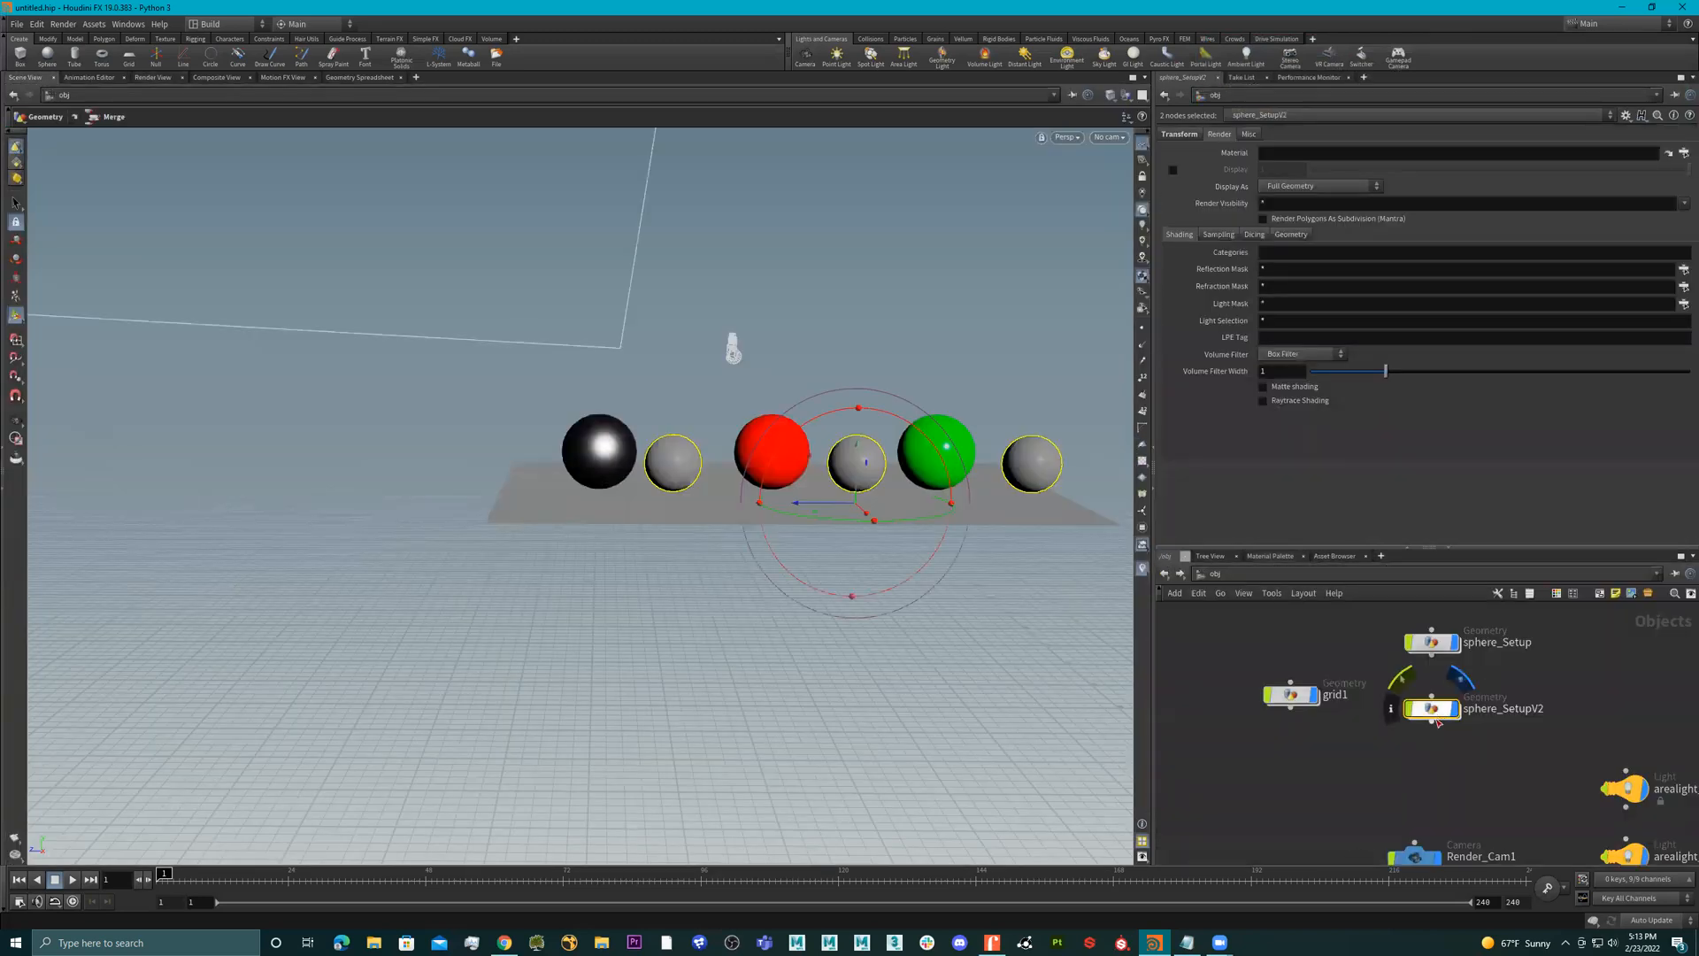
pyautogui.doubleClick(1434, 712)
pyautogui.scroll(-2, 1334, 701)
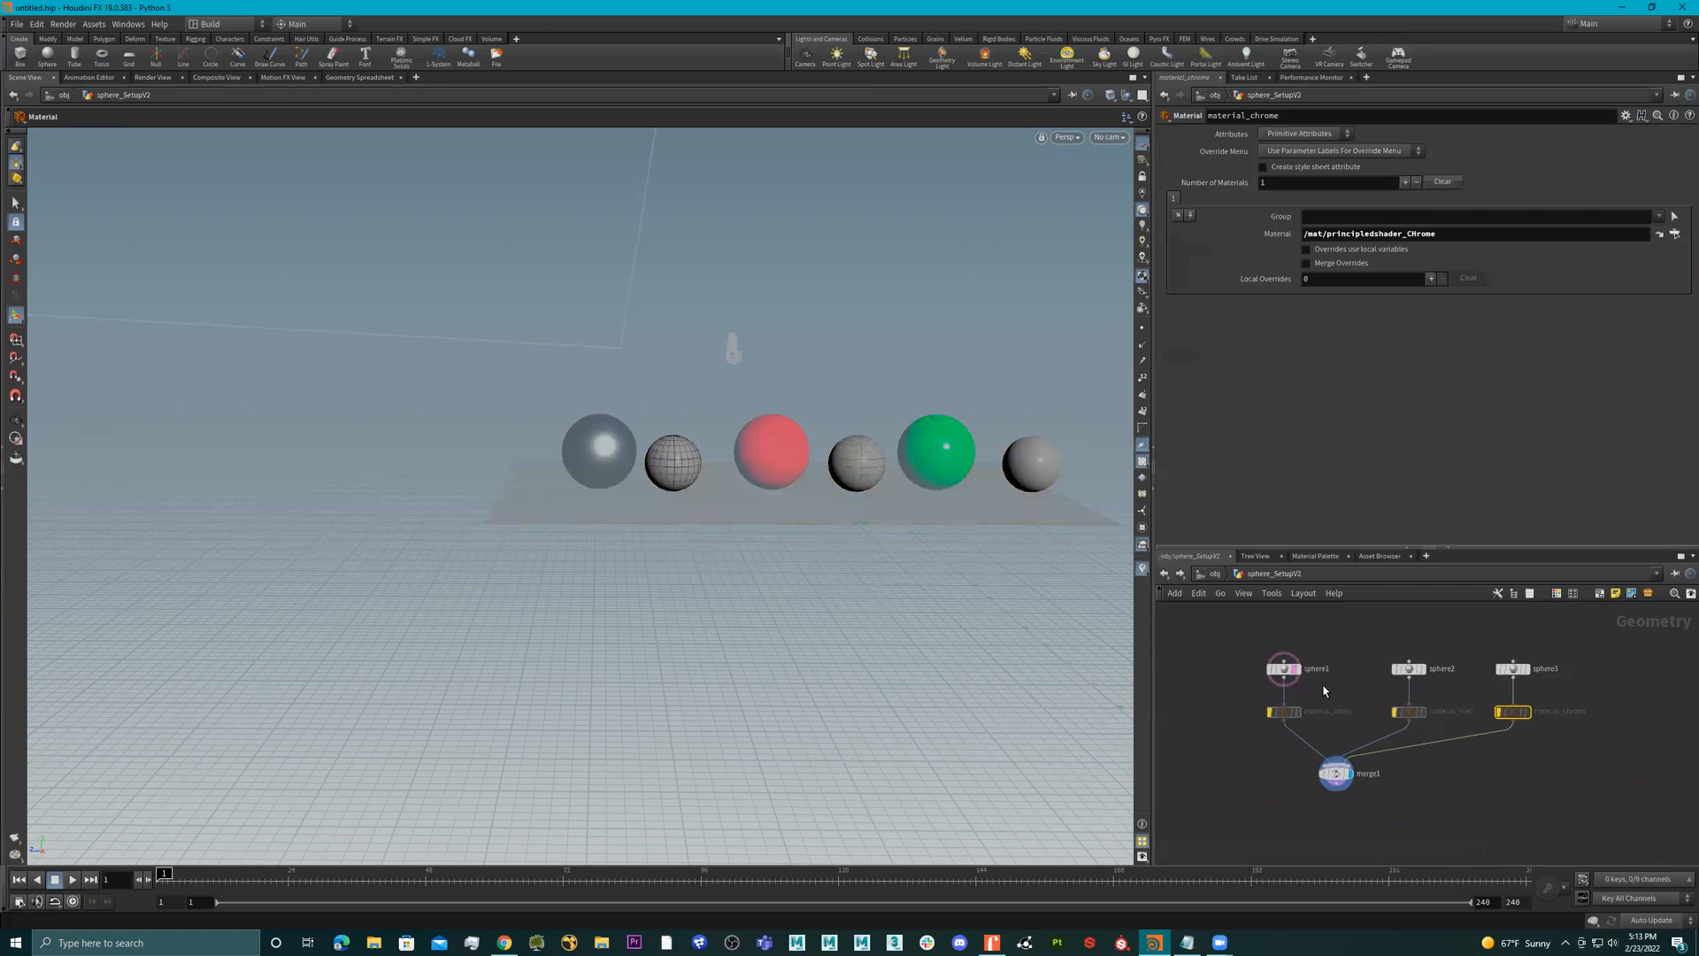
pyautogui.click(1216, 575)
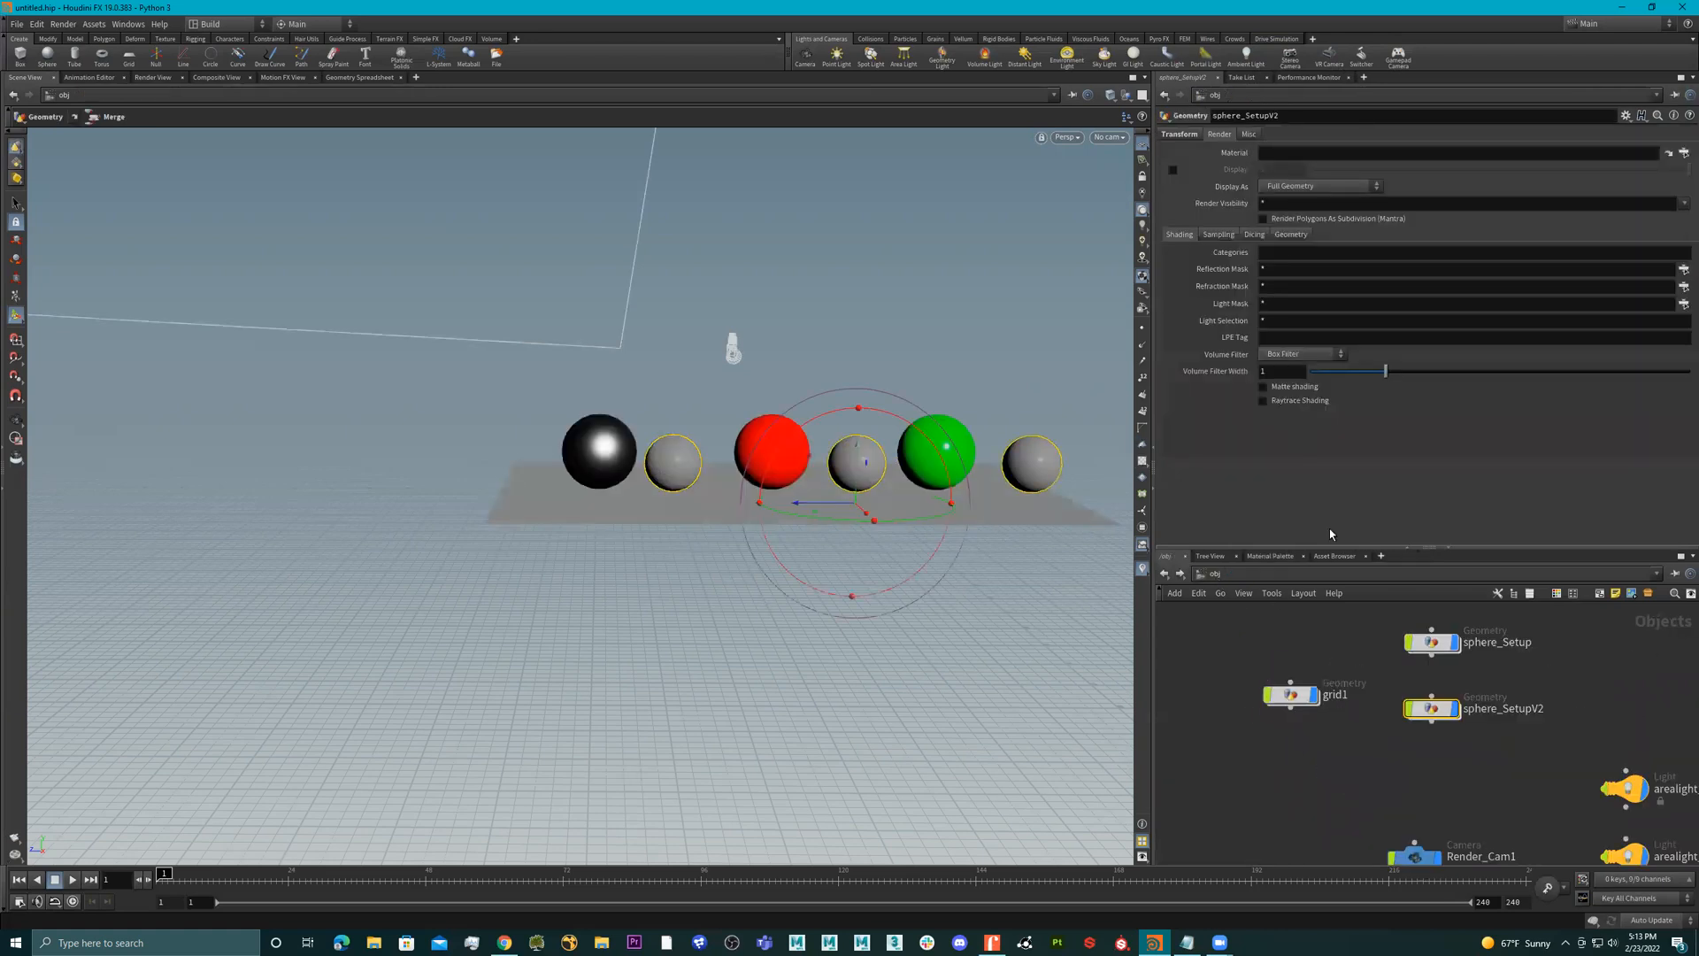
# - Re-enable the material_Shiny node inside sphere_SetupV2 and assign it the /mat/dirt material
pyautogui.doubleClick(1436, 710)
pyautogui.click(1281, 712)
pyautogui.scroll(3, 1262, 718)
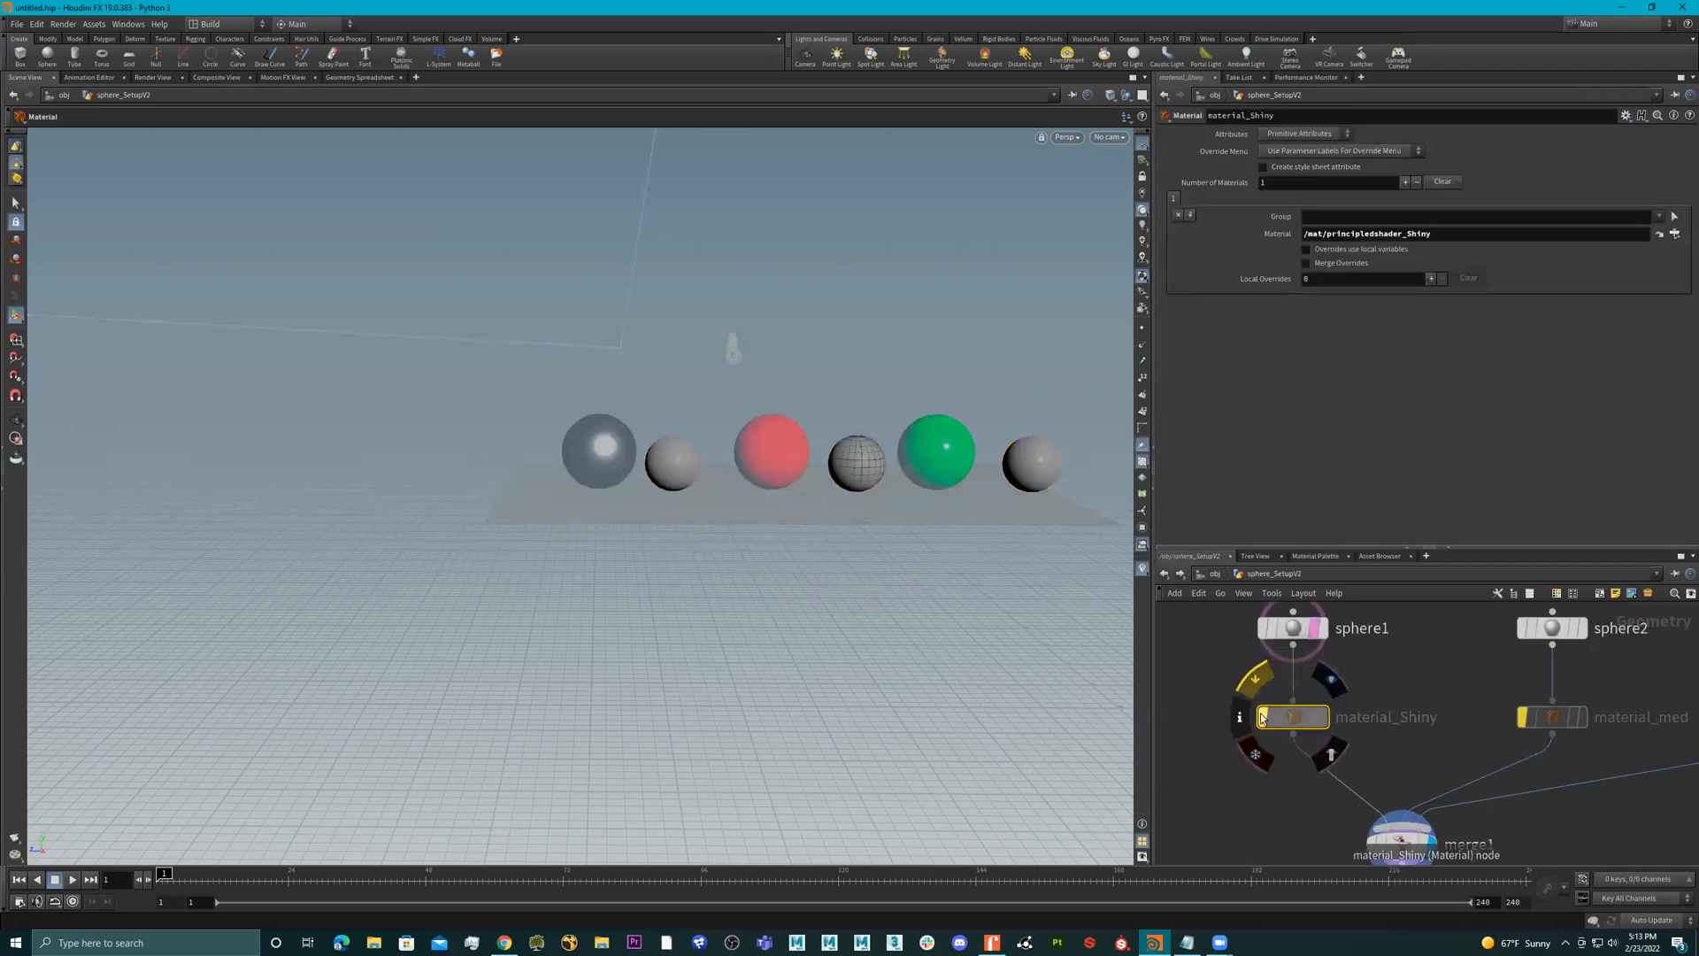
pyautogui.click(1261, 716)
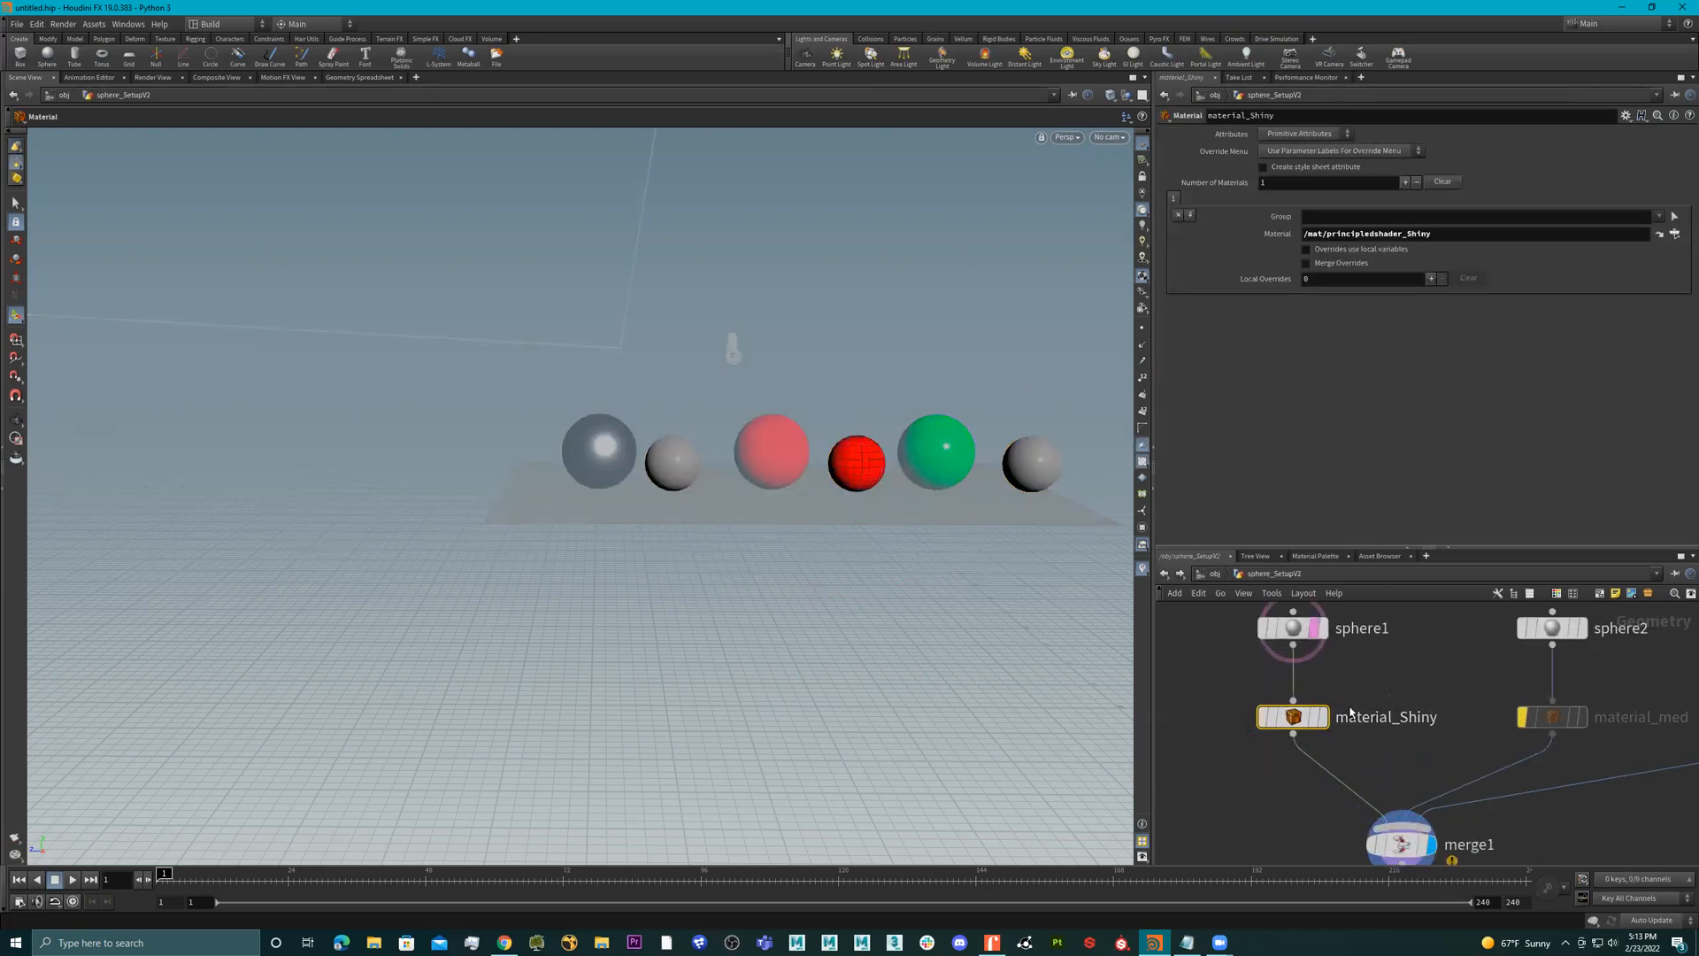
pyautogui.click(1674, 234)
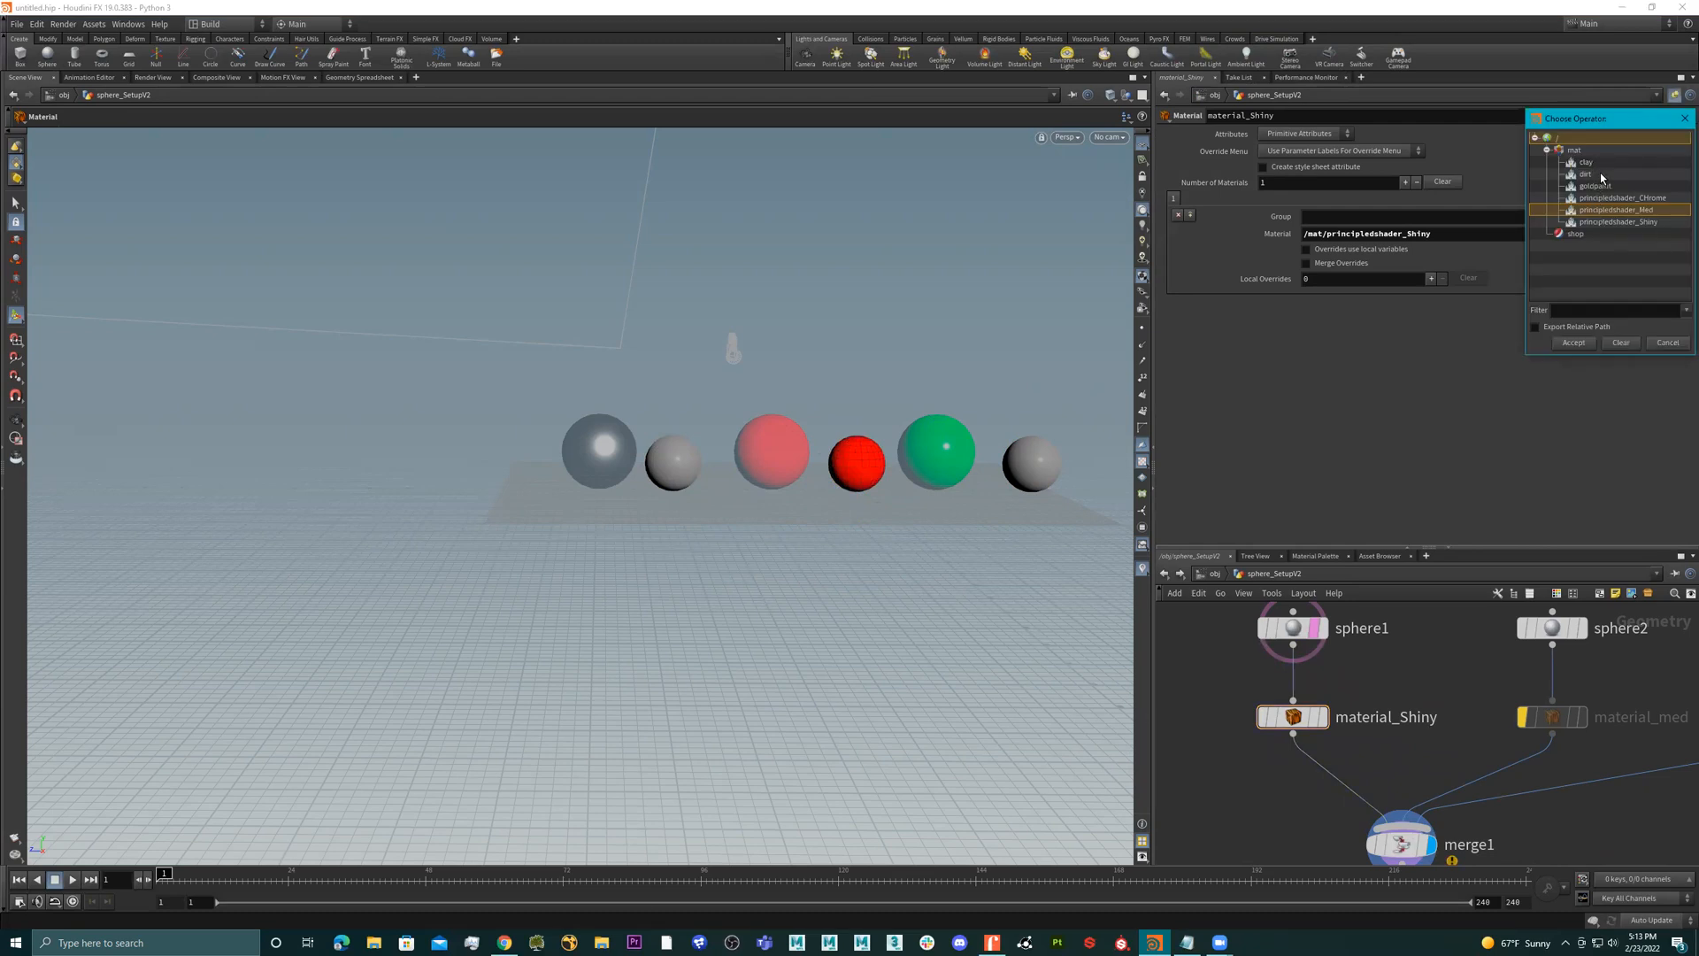
pyautogui.doubleClick(1600, 175)
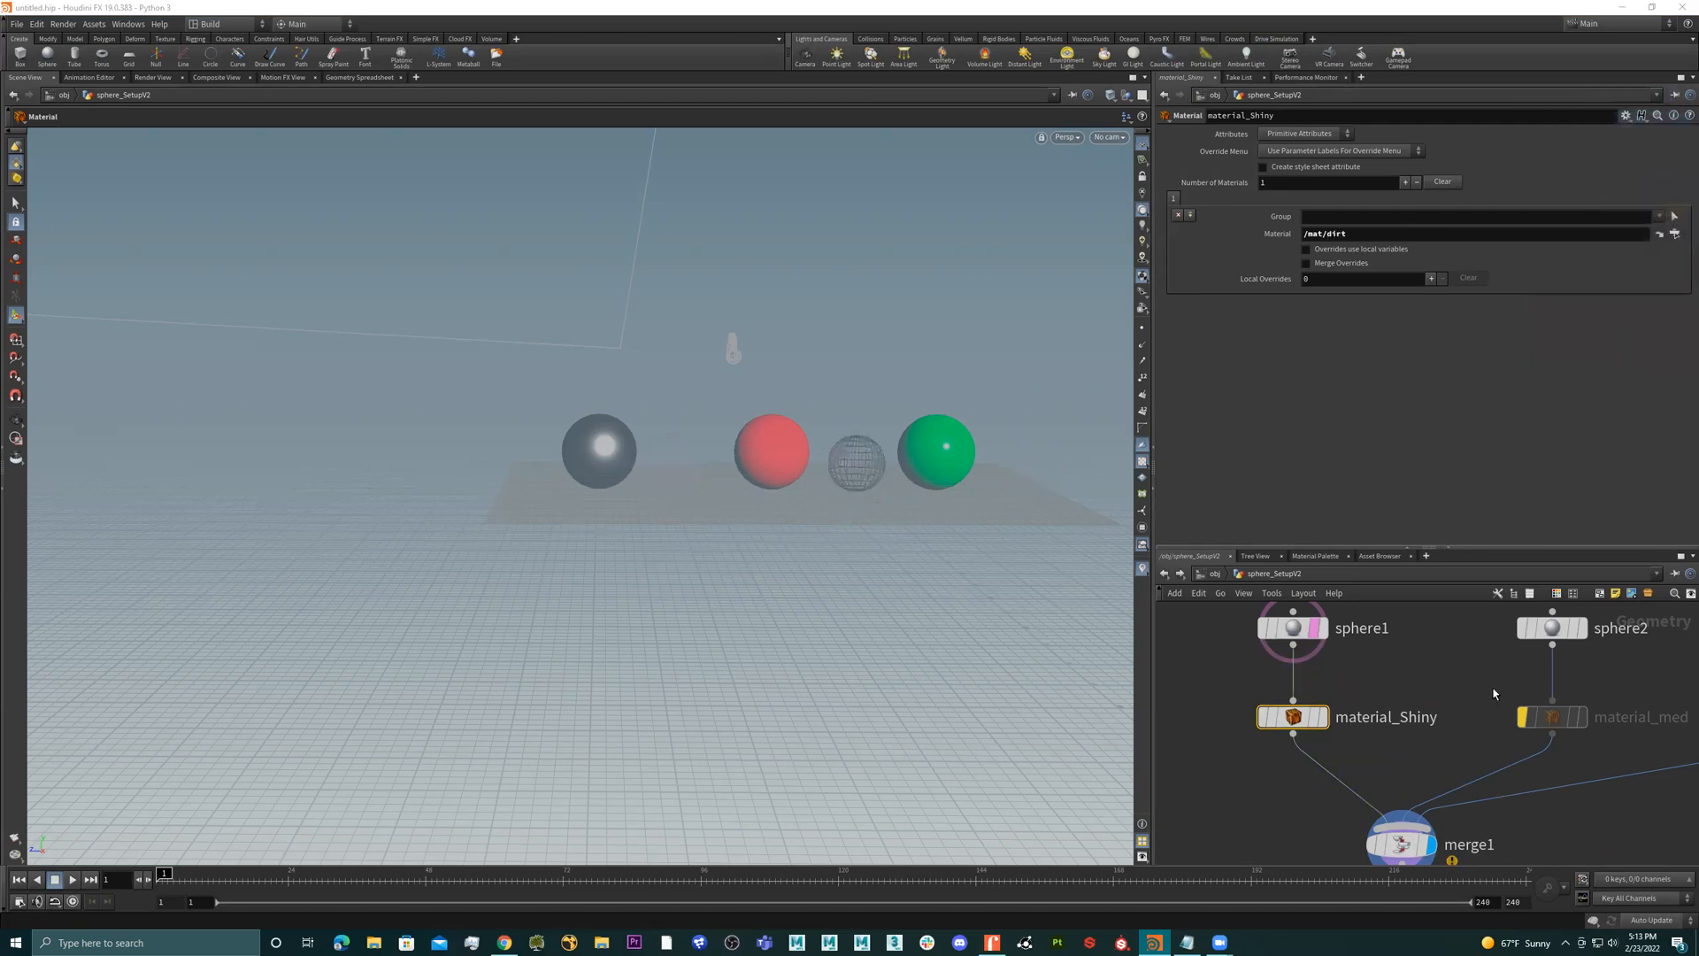
# - Re-enable the material_med node and assign it the /mat/goldpaint material
pyautogui.click(1522, 716)
pyautogui.click(1552, 717)
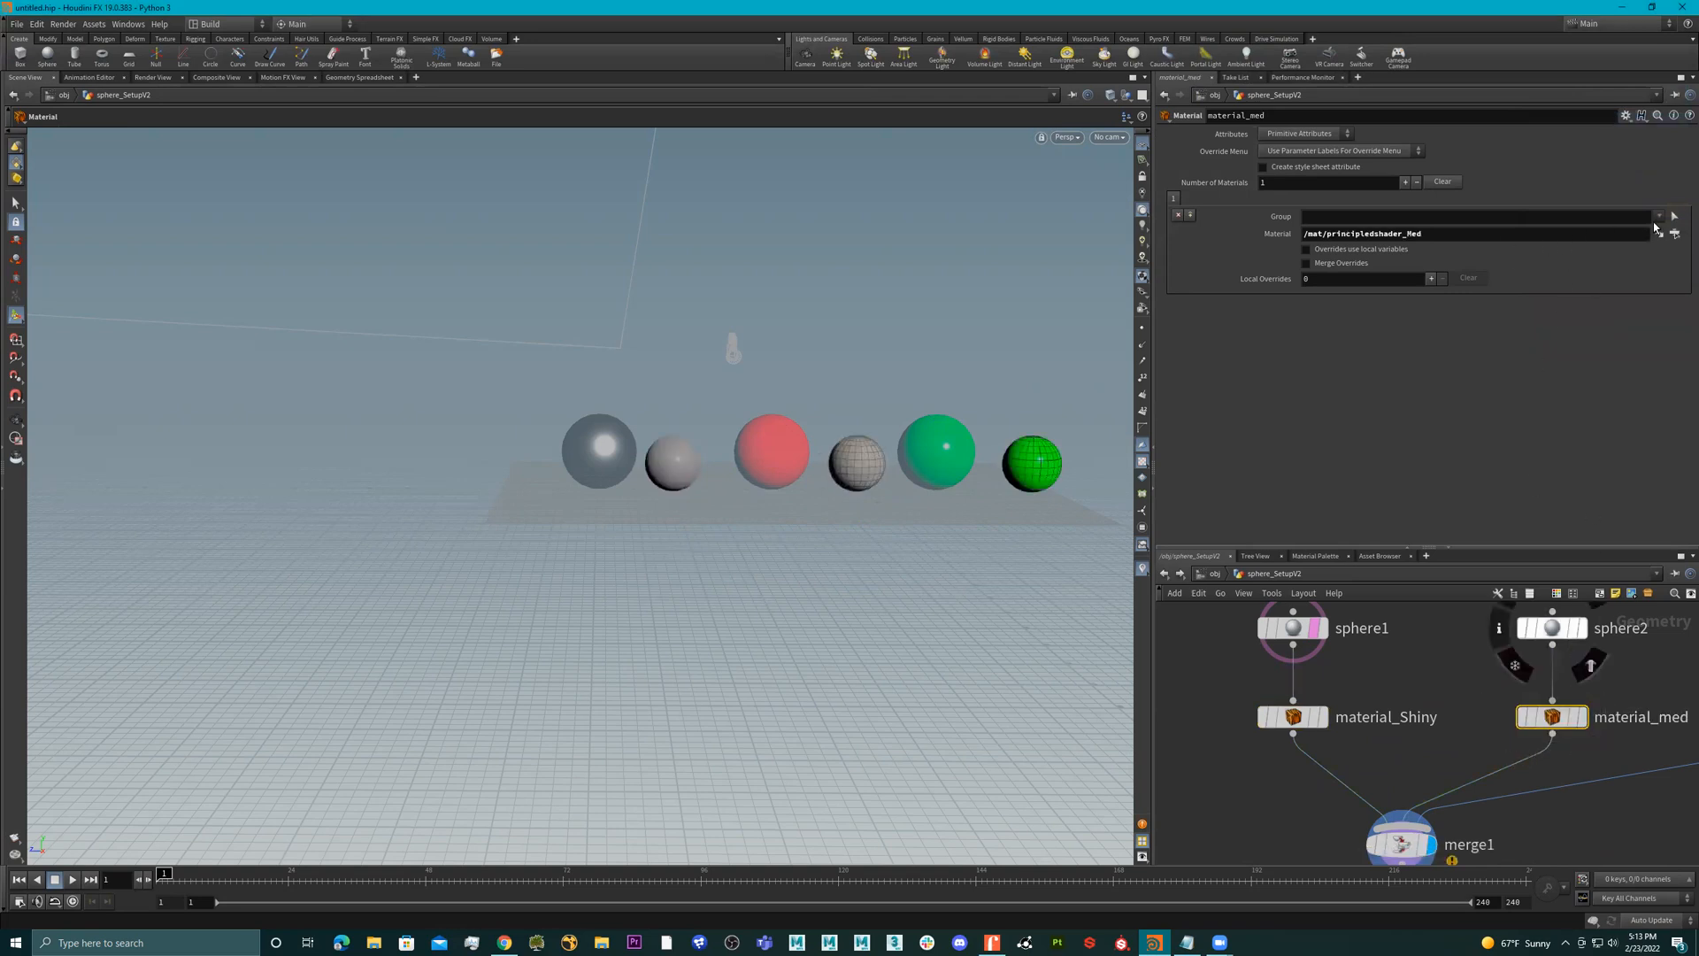
pyautogui.click(1674, 234)
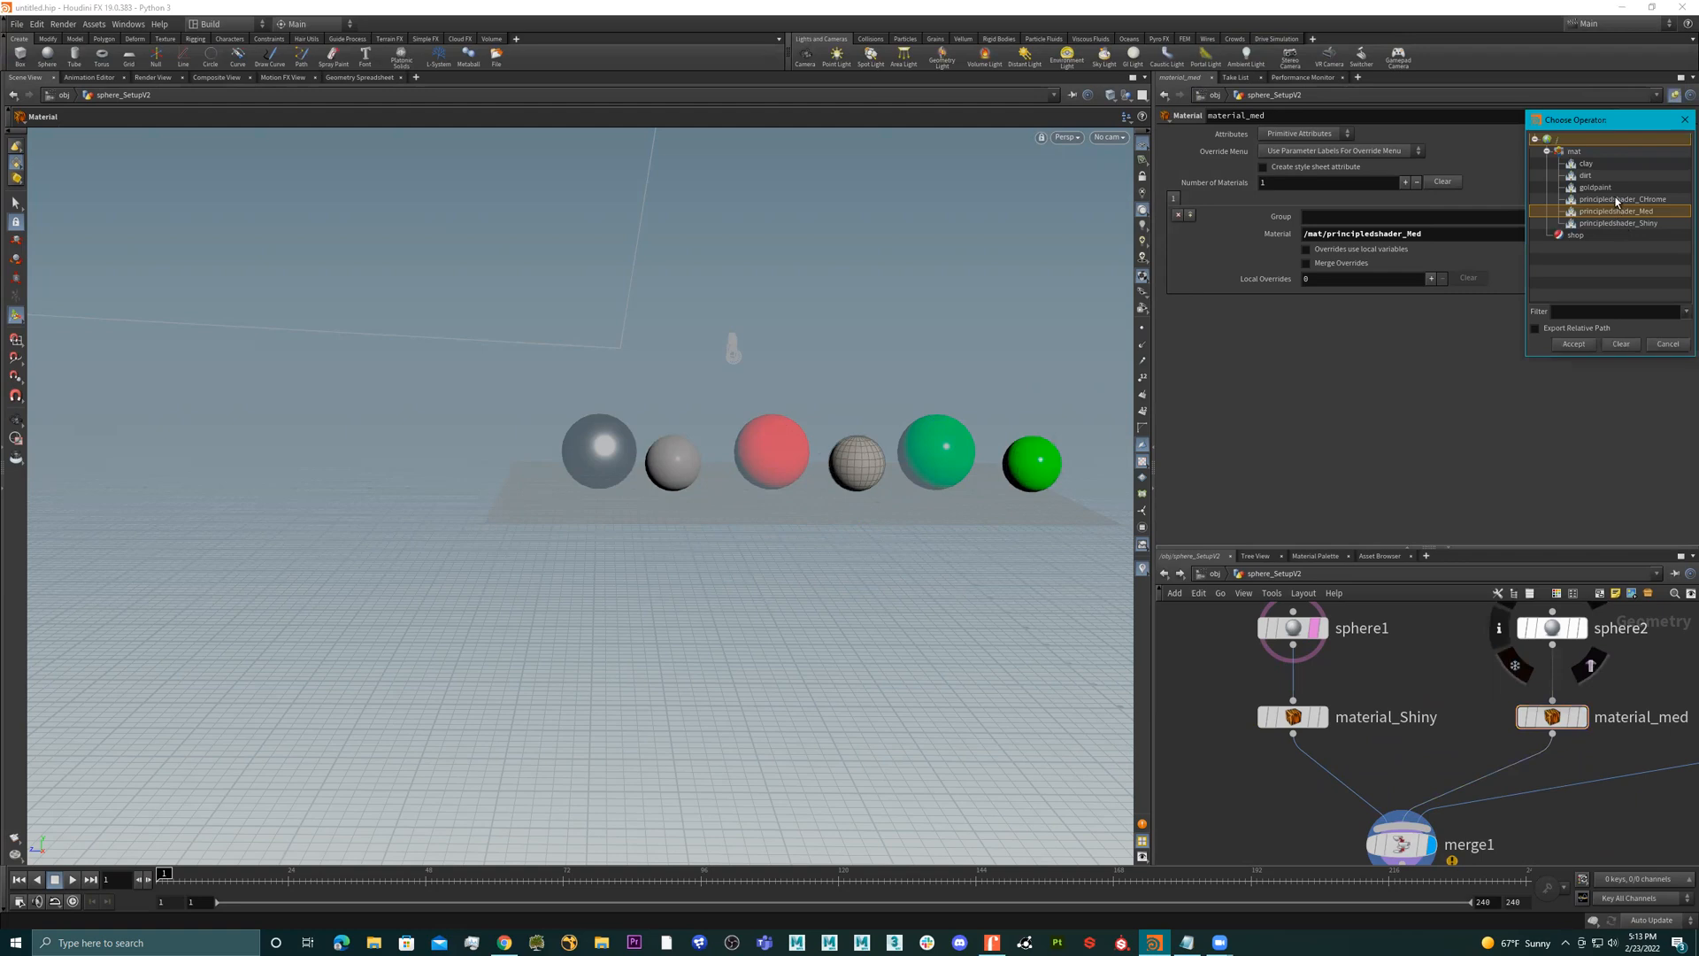
pyautogui.doubleClick(1604, 189)
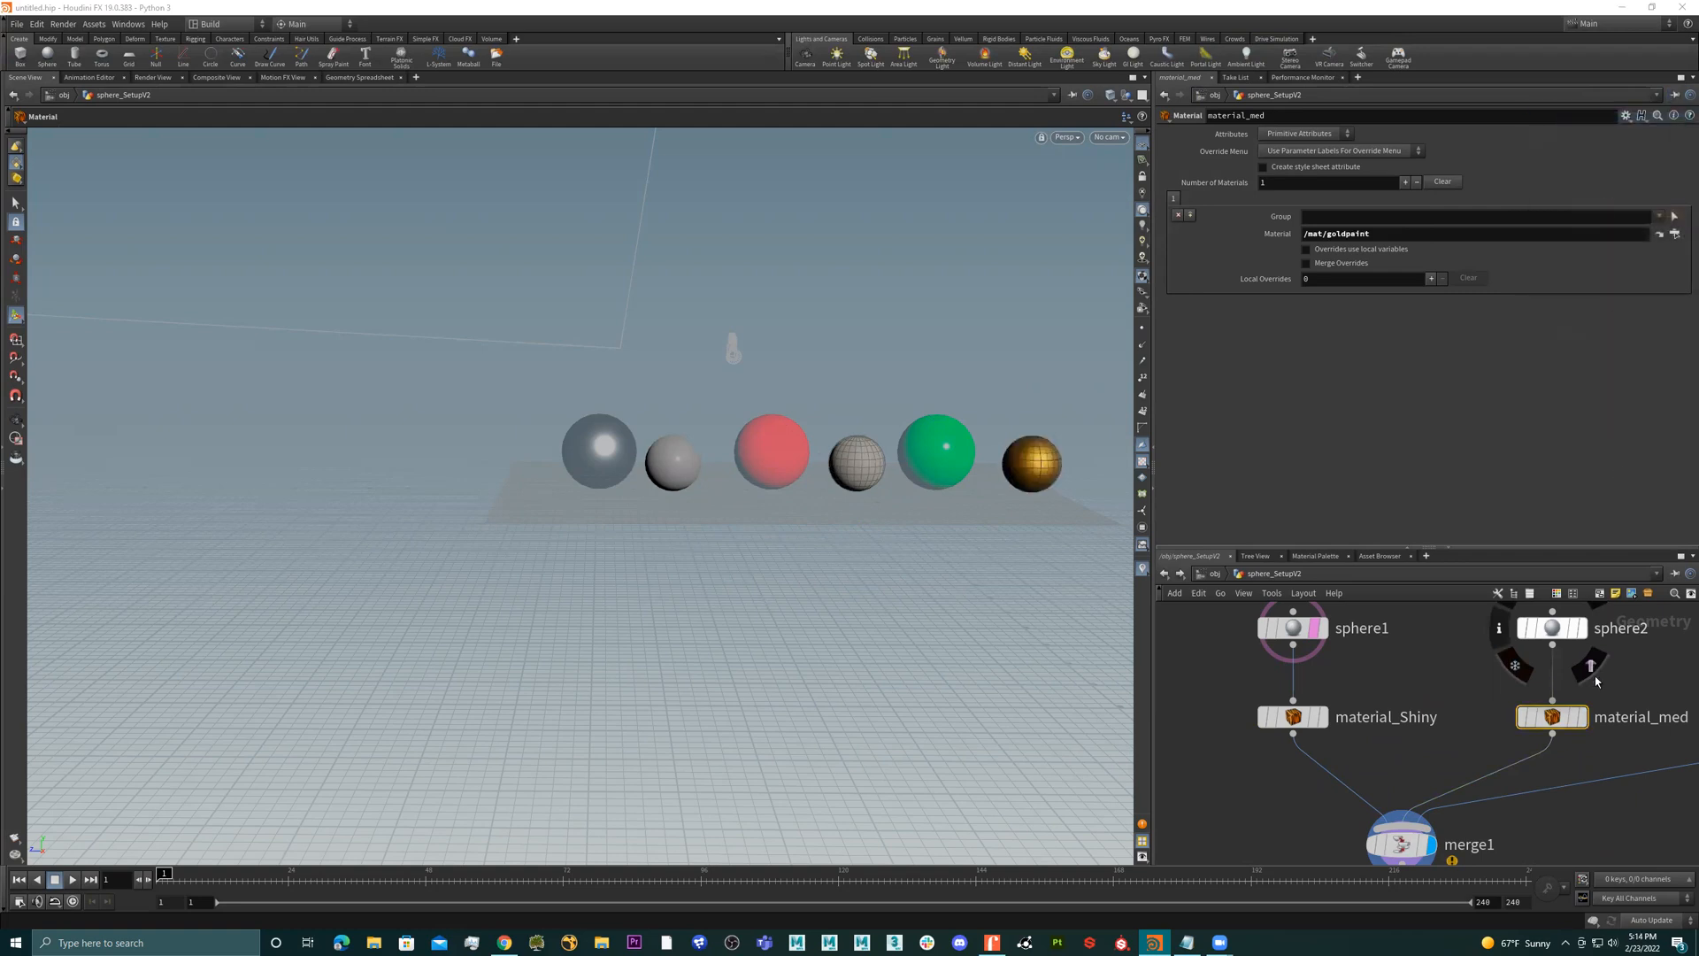
# - Add a Principled Shader from the material gallery to /mat and rename it glass
pyautogui.moveTo(1536, 598); pyautogui.dragTo(1303, 580, button='middle')
pyautogui.click(1315, 556)
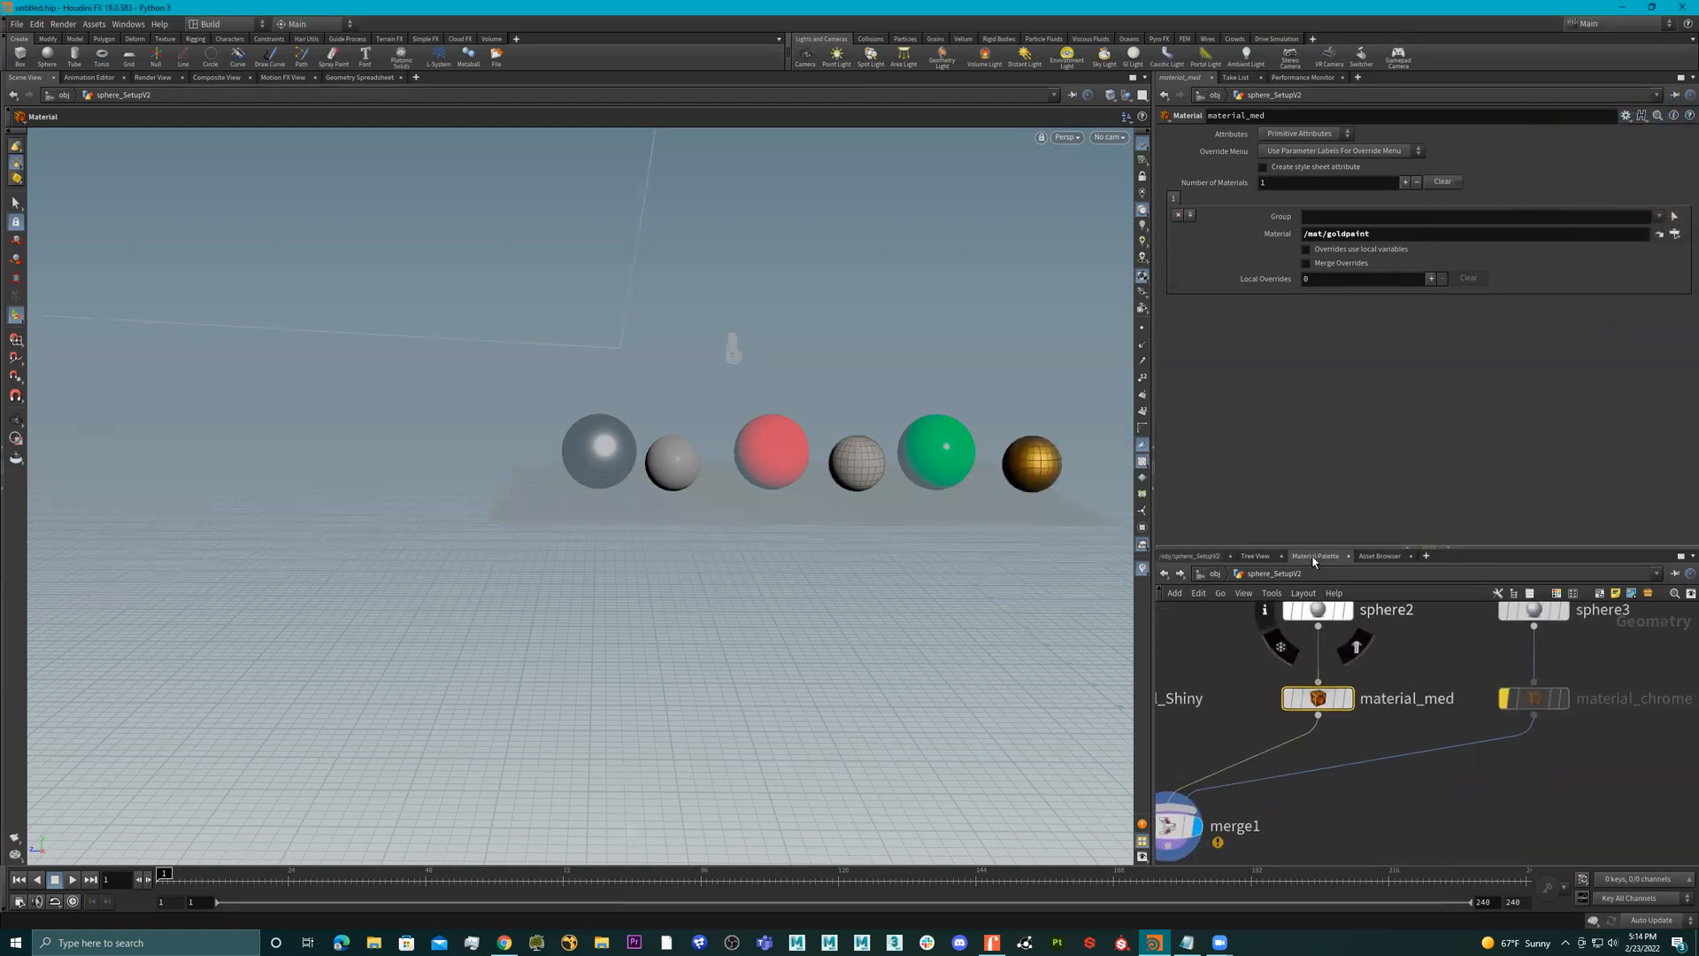
pyautogui.scroll(10, 1235, 617)
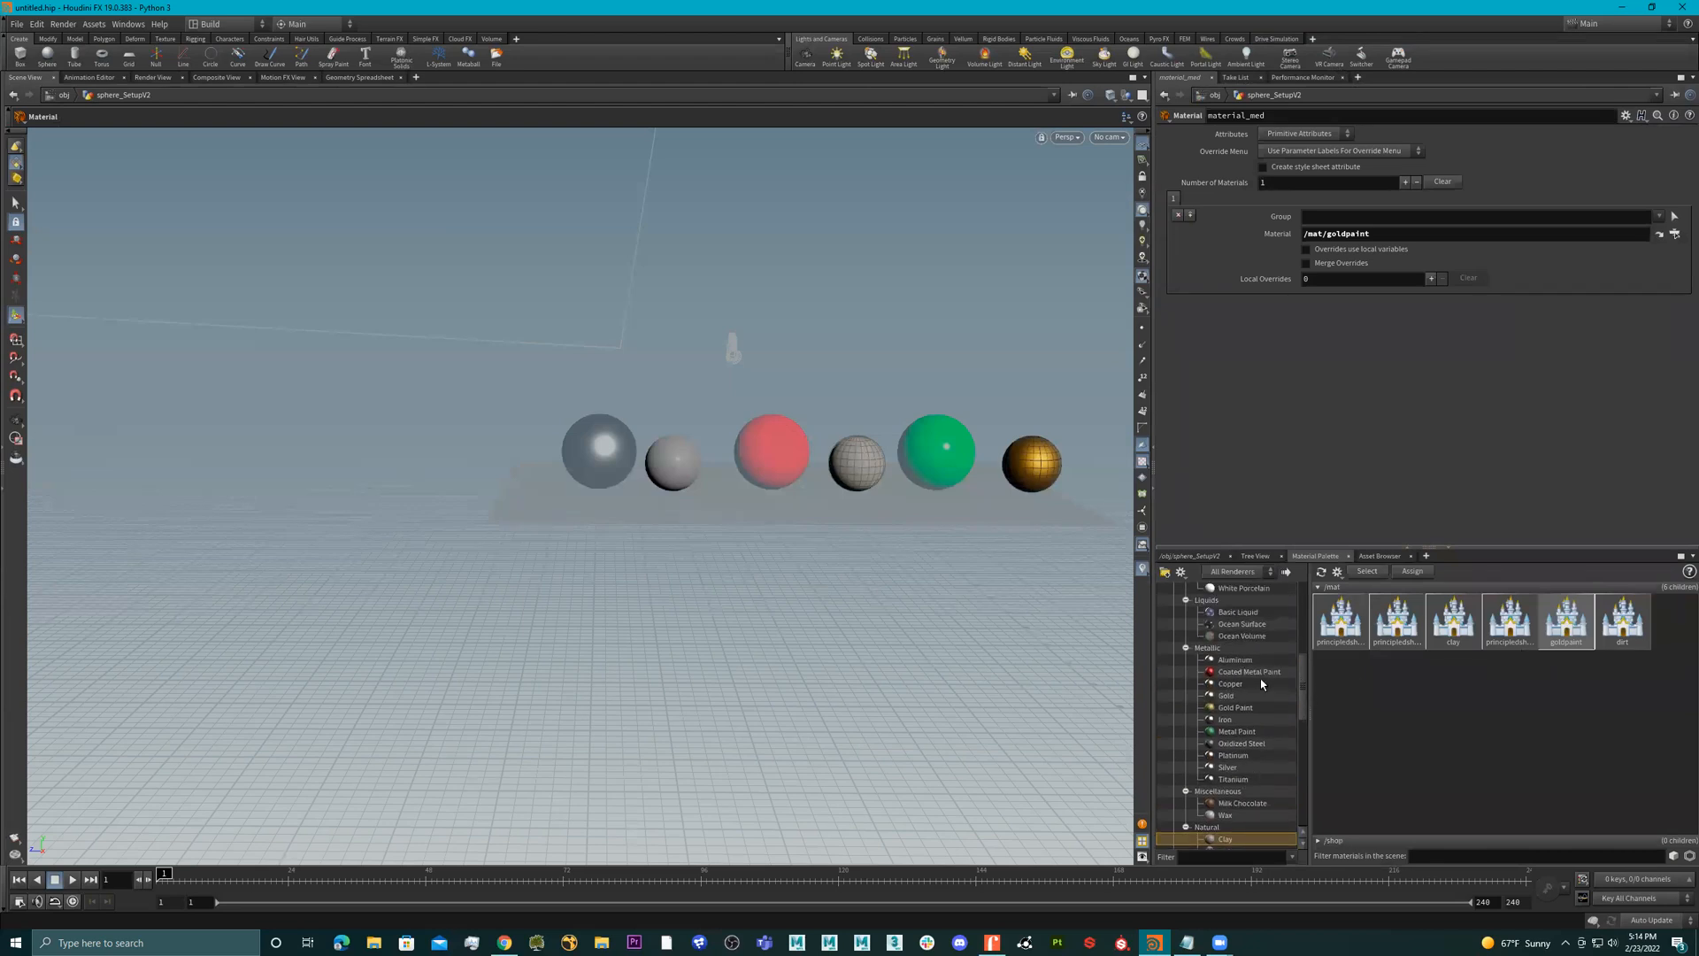
pyautogui.moveTo(1235, 613); pyautogui.dragTo(1603, 701)
pyautogui.doubleClick(1345, 690)
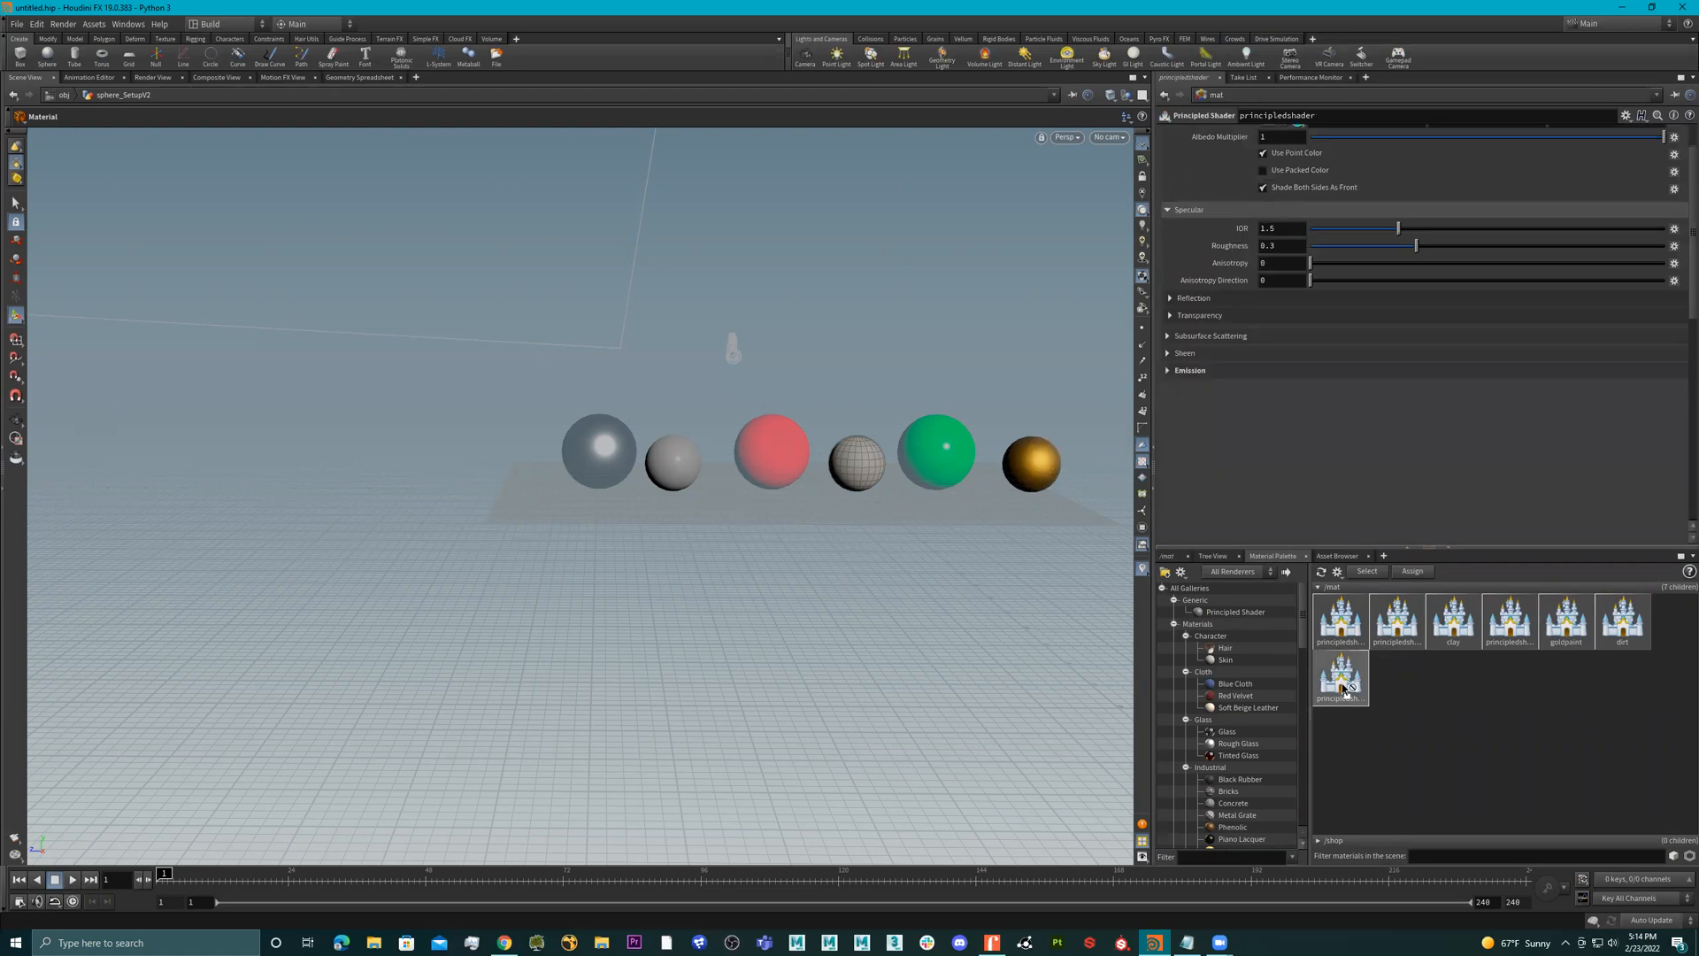
pyautogui.doubleClick(1468, 639)
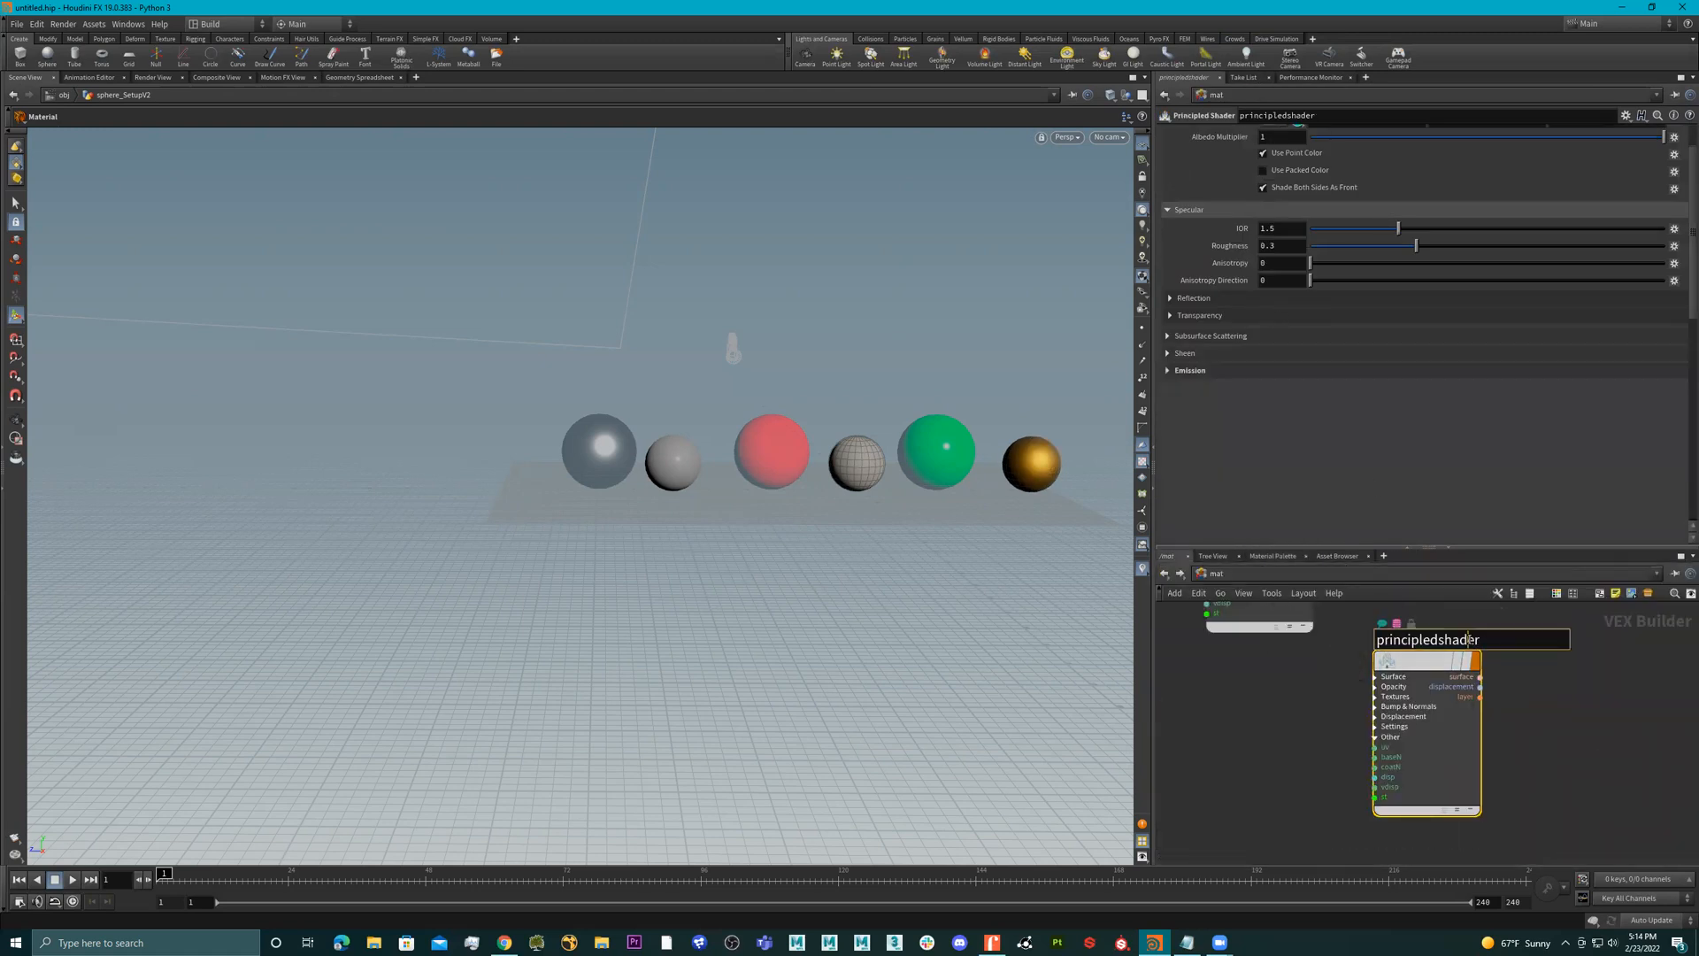
pyautogui.write('glass')
pyautogui.press('Return')
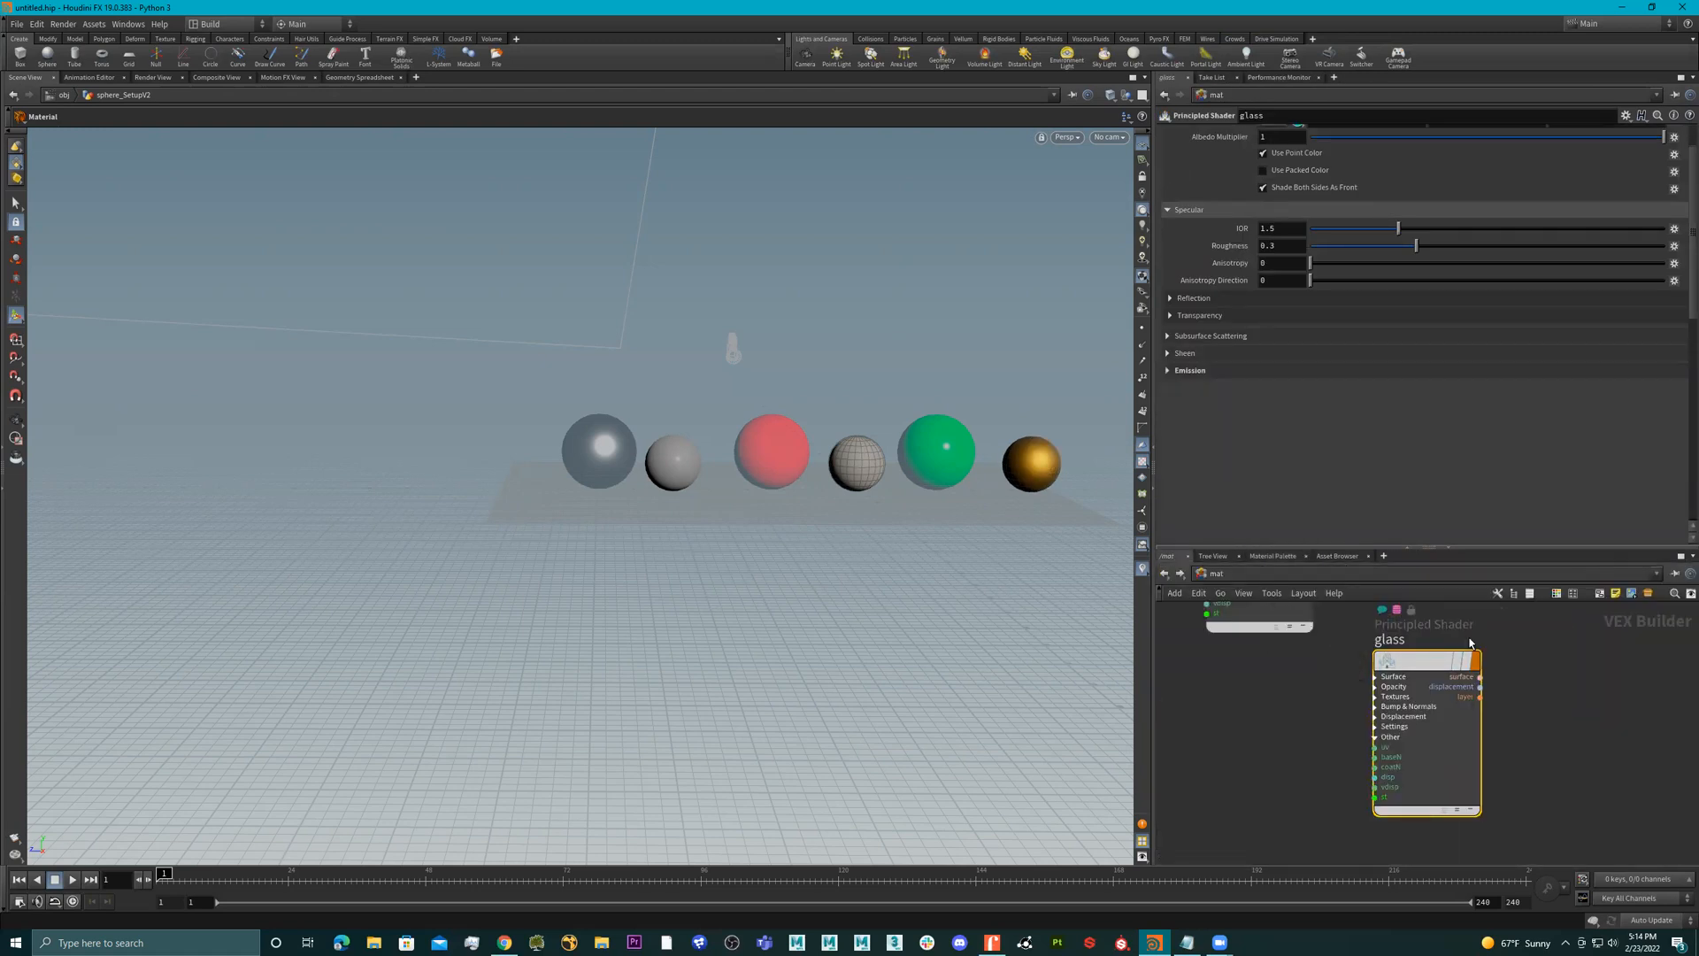
# - Re-enable the material_chrome node in sphere_SetupV2 and assign it the /mat/glass material
pyautogui.click(1166, 573)
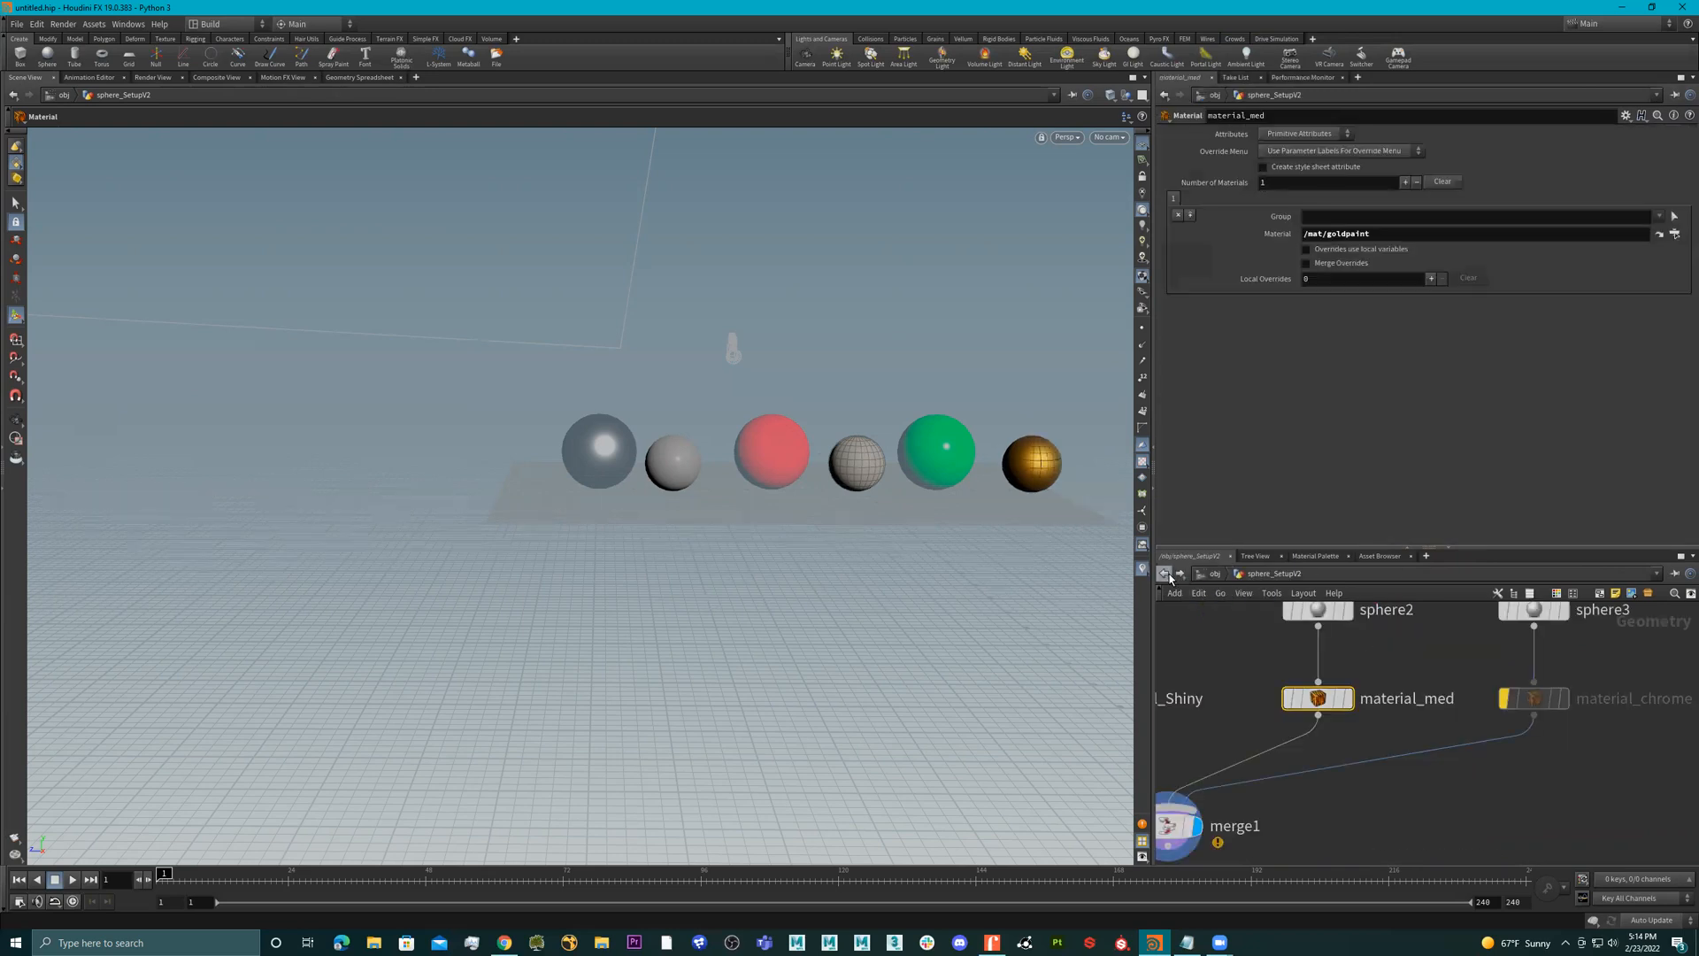
pyautogui.click(1538, 699)
pyautogui.click(1495, 664)
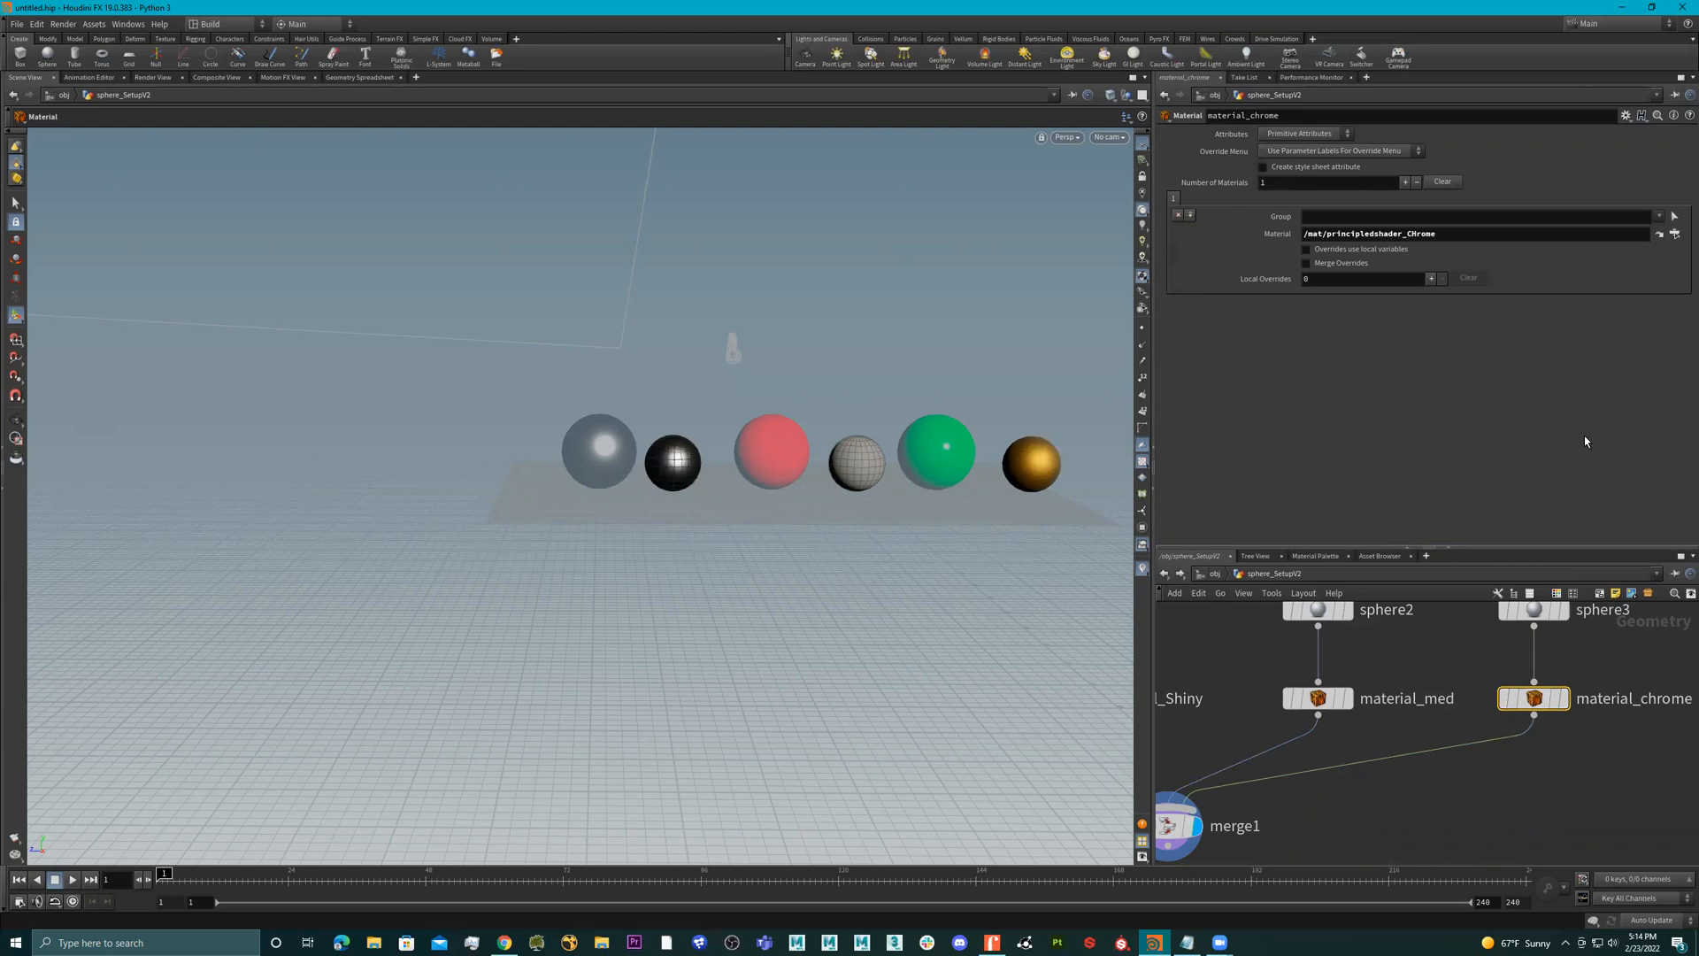
pyautogui.click(1675, 233)
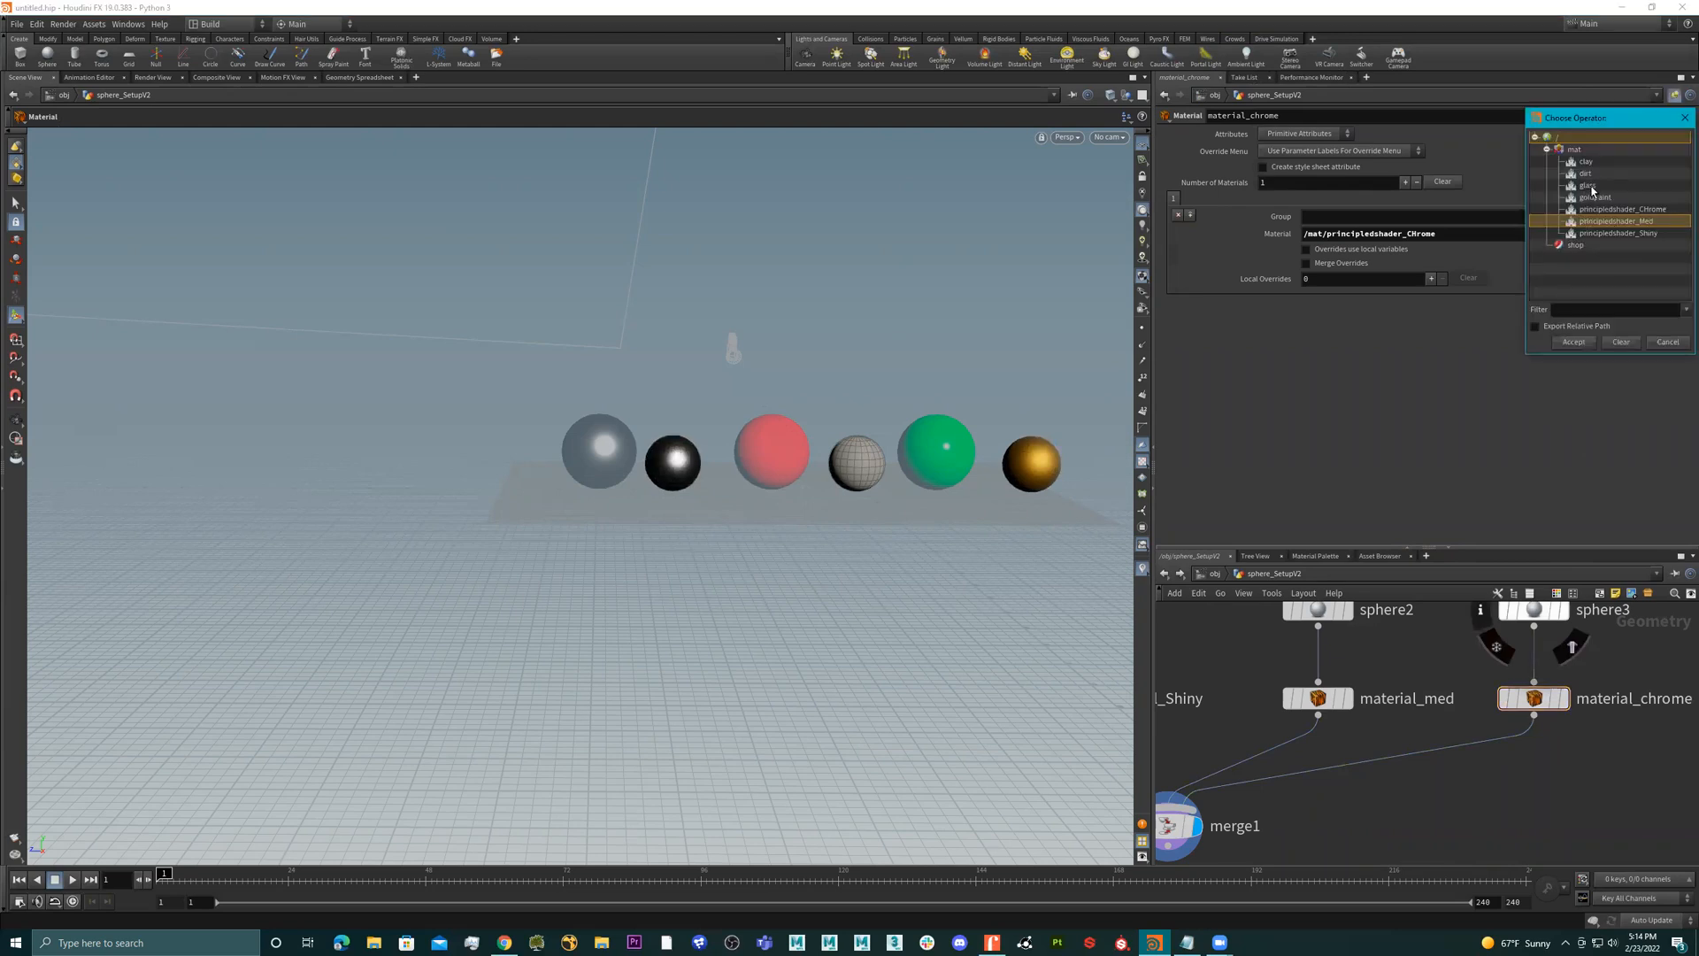
pyautogui.doubleClick(1589, 186)
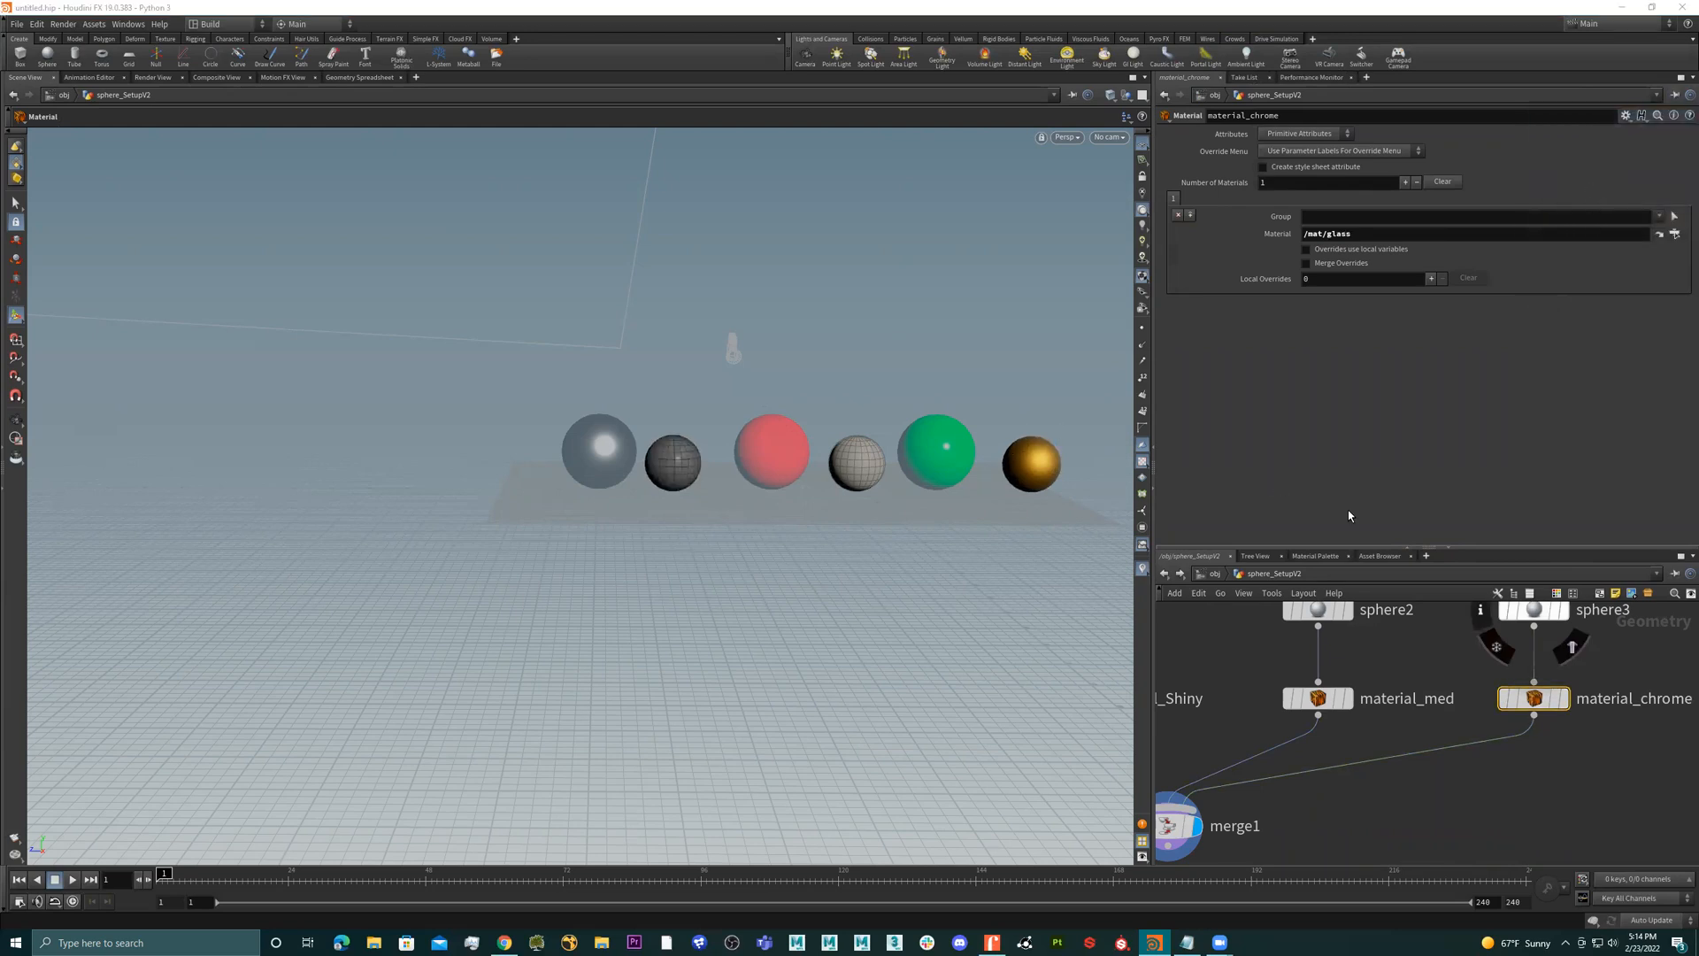
# - Store a snapshot of the previous render and start a new Mantra render of the spheres
pyautogui.click(149, 77)
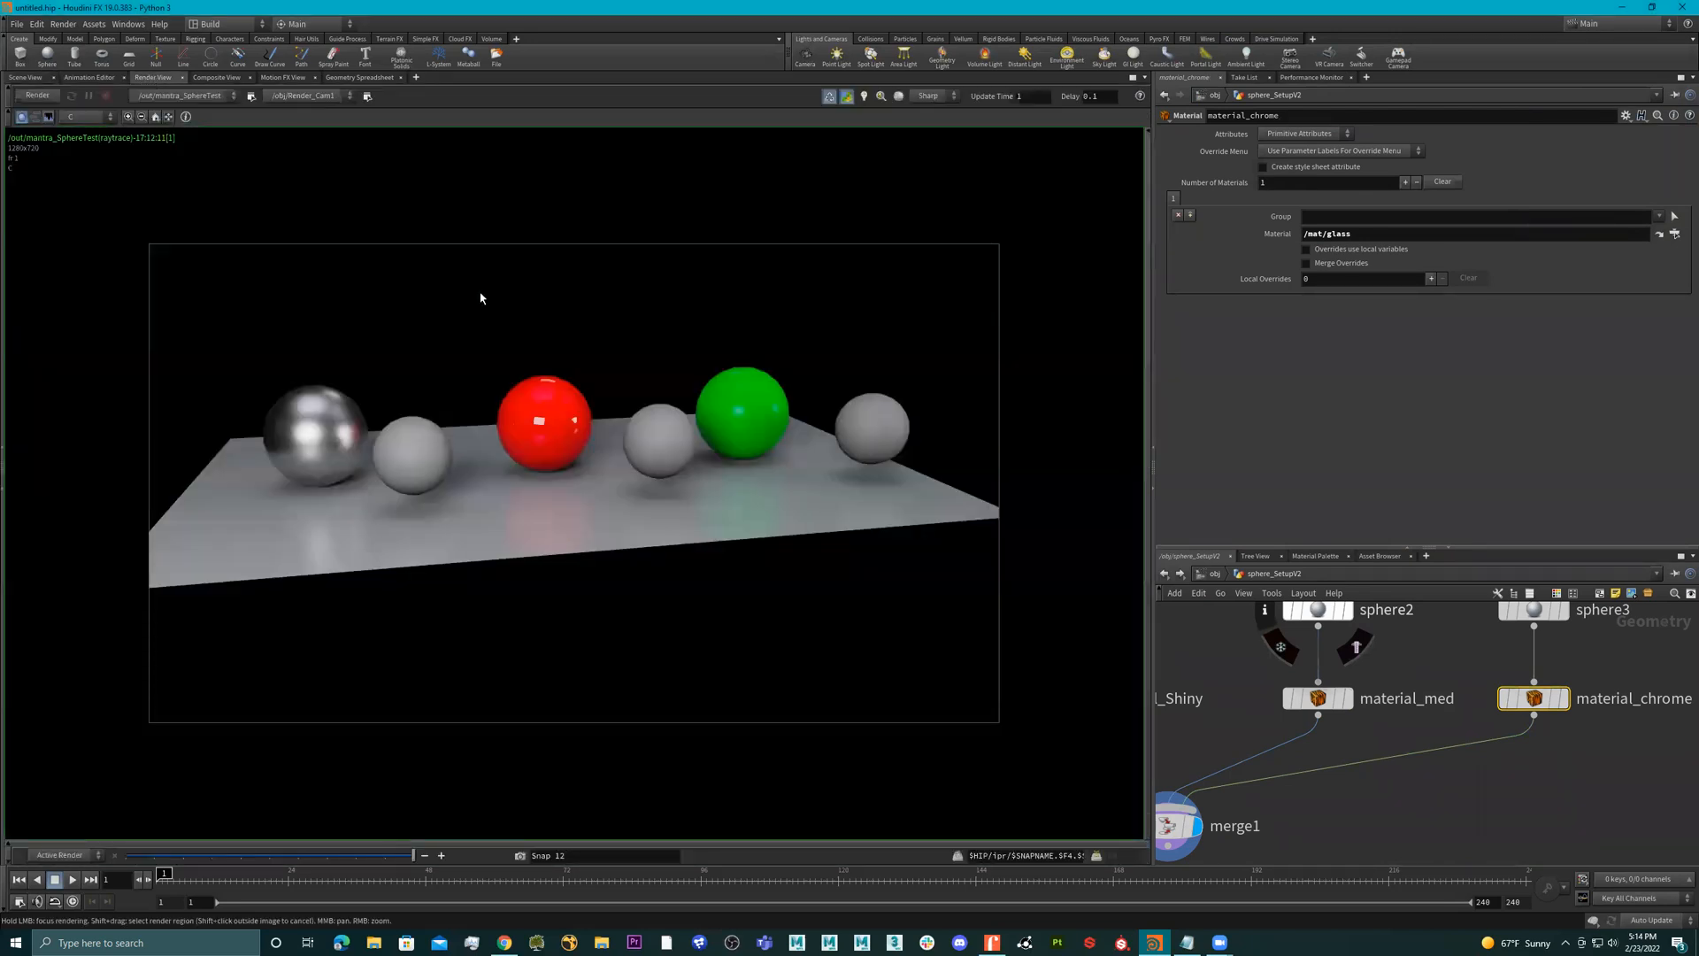
pyautogui.moveTo(395, 856); pyautogui.dragTo(417, 856)
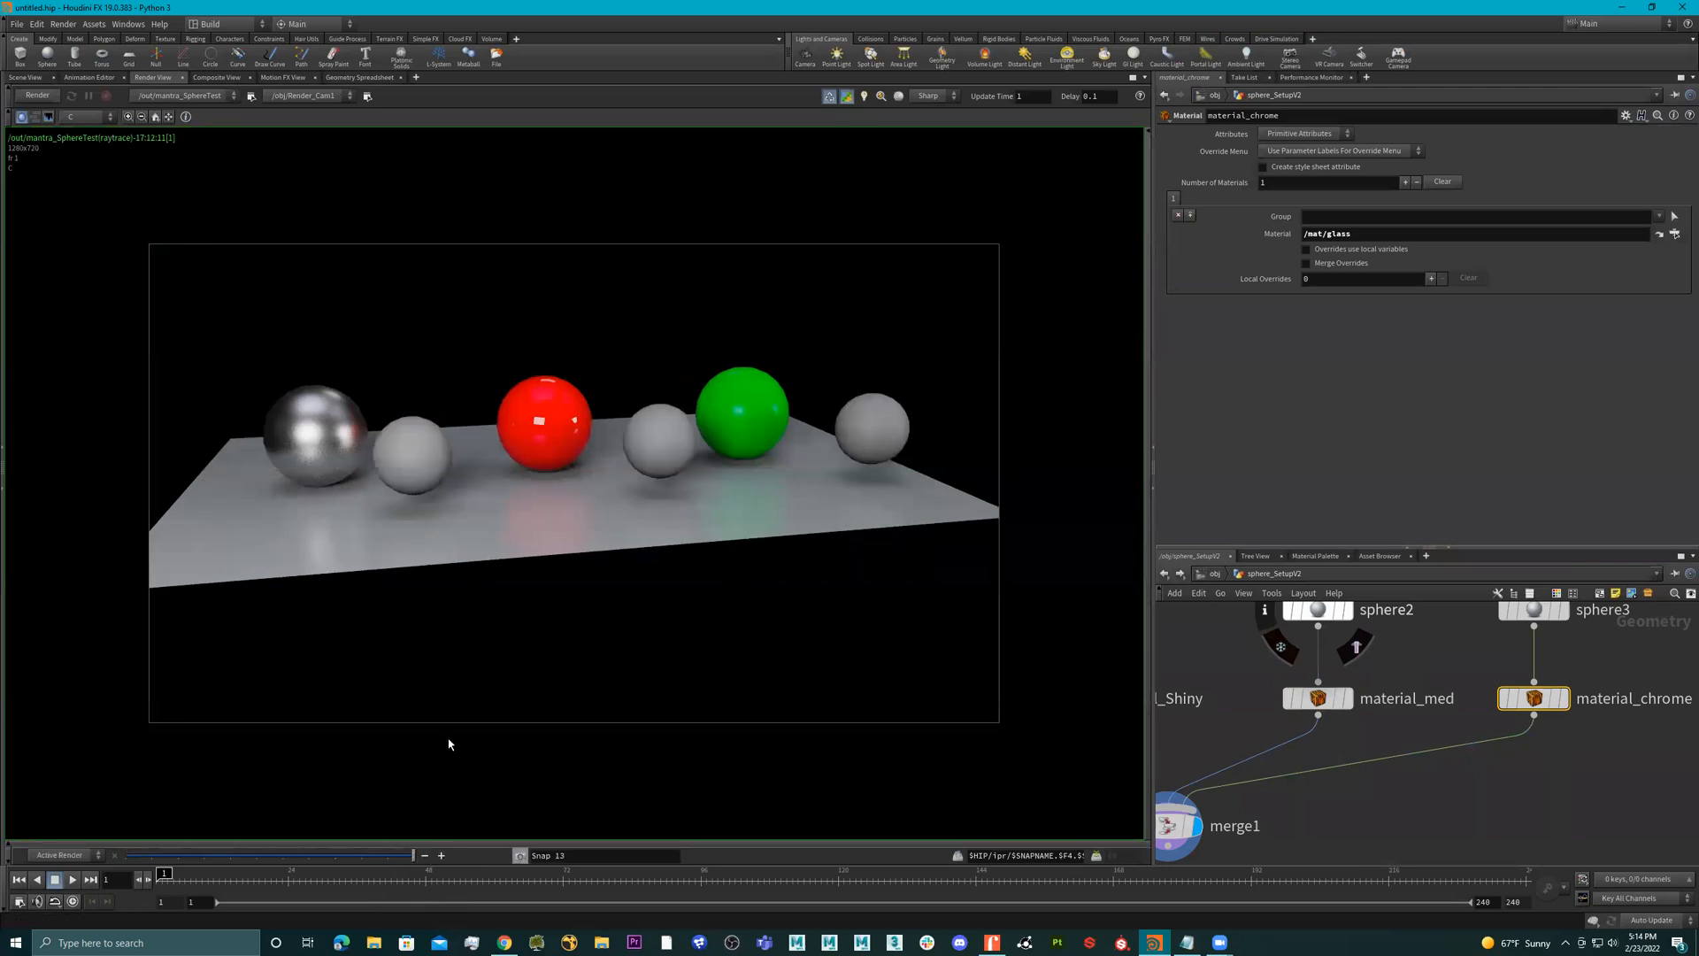
pyautogui.click(37, 98)
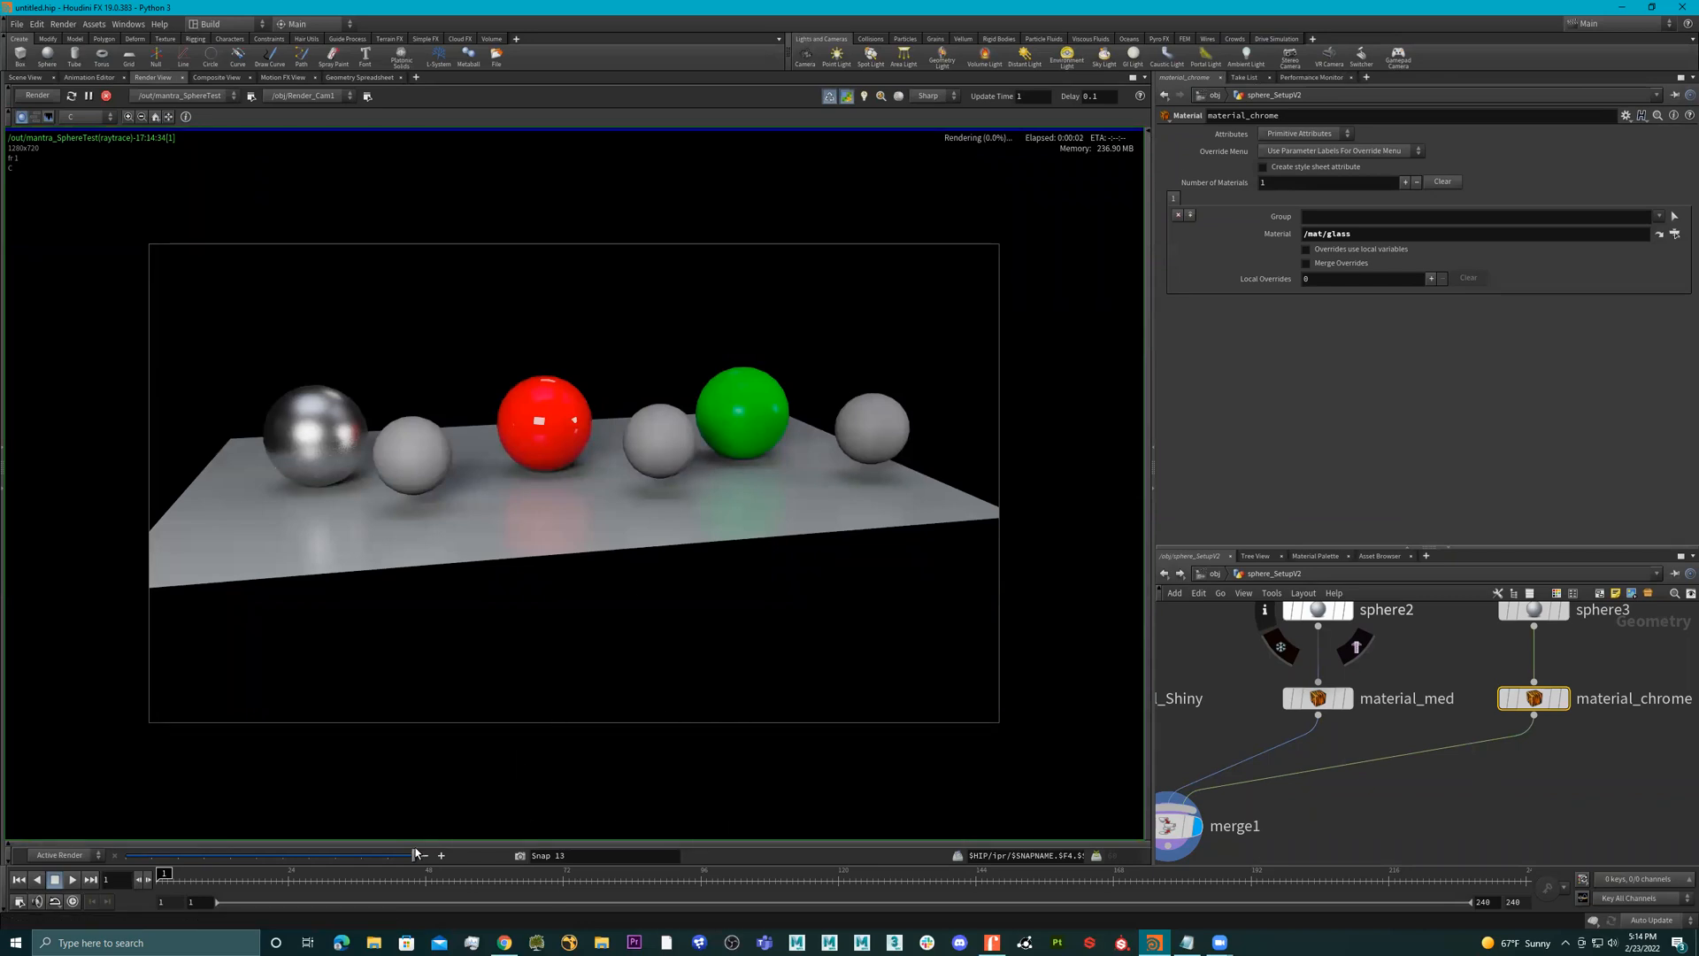
# - Review the stored render snapshot and the snapshot save path, and return to the active render
pyautogui.click(519, 858)
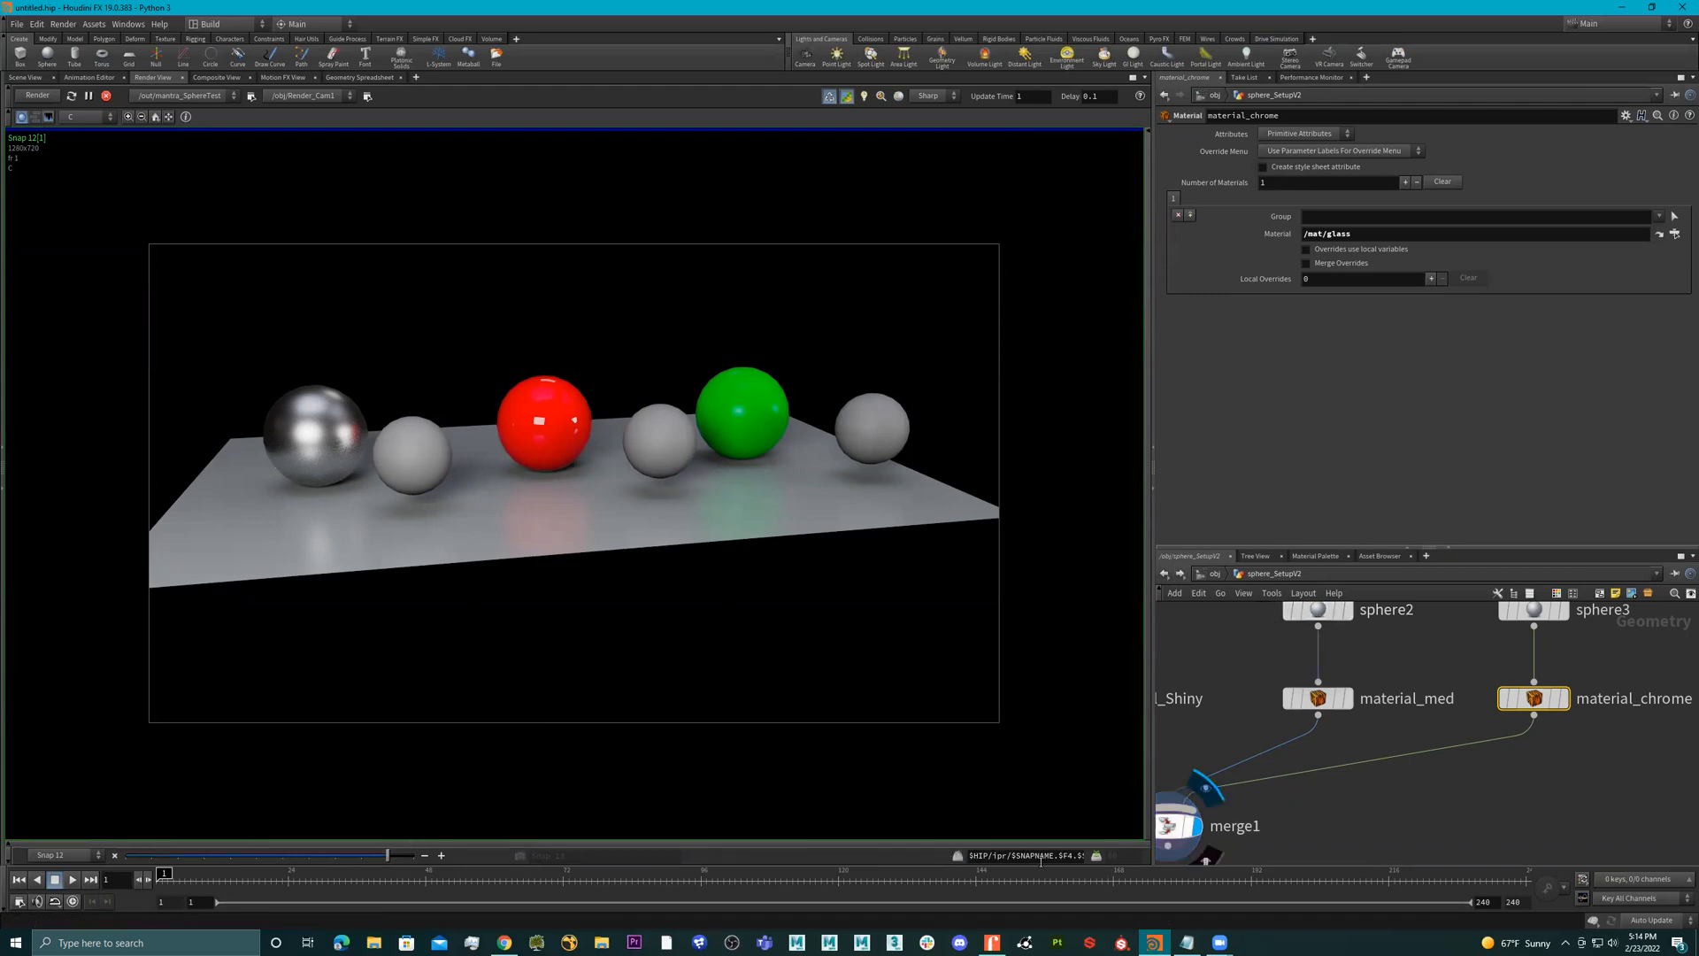
pyautogui.moveTo(992, 857); pyautogui.dragTo(1052, 860)
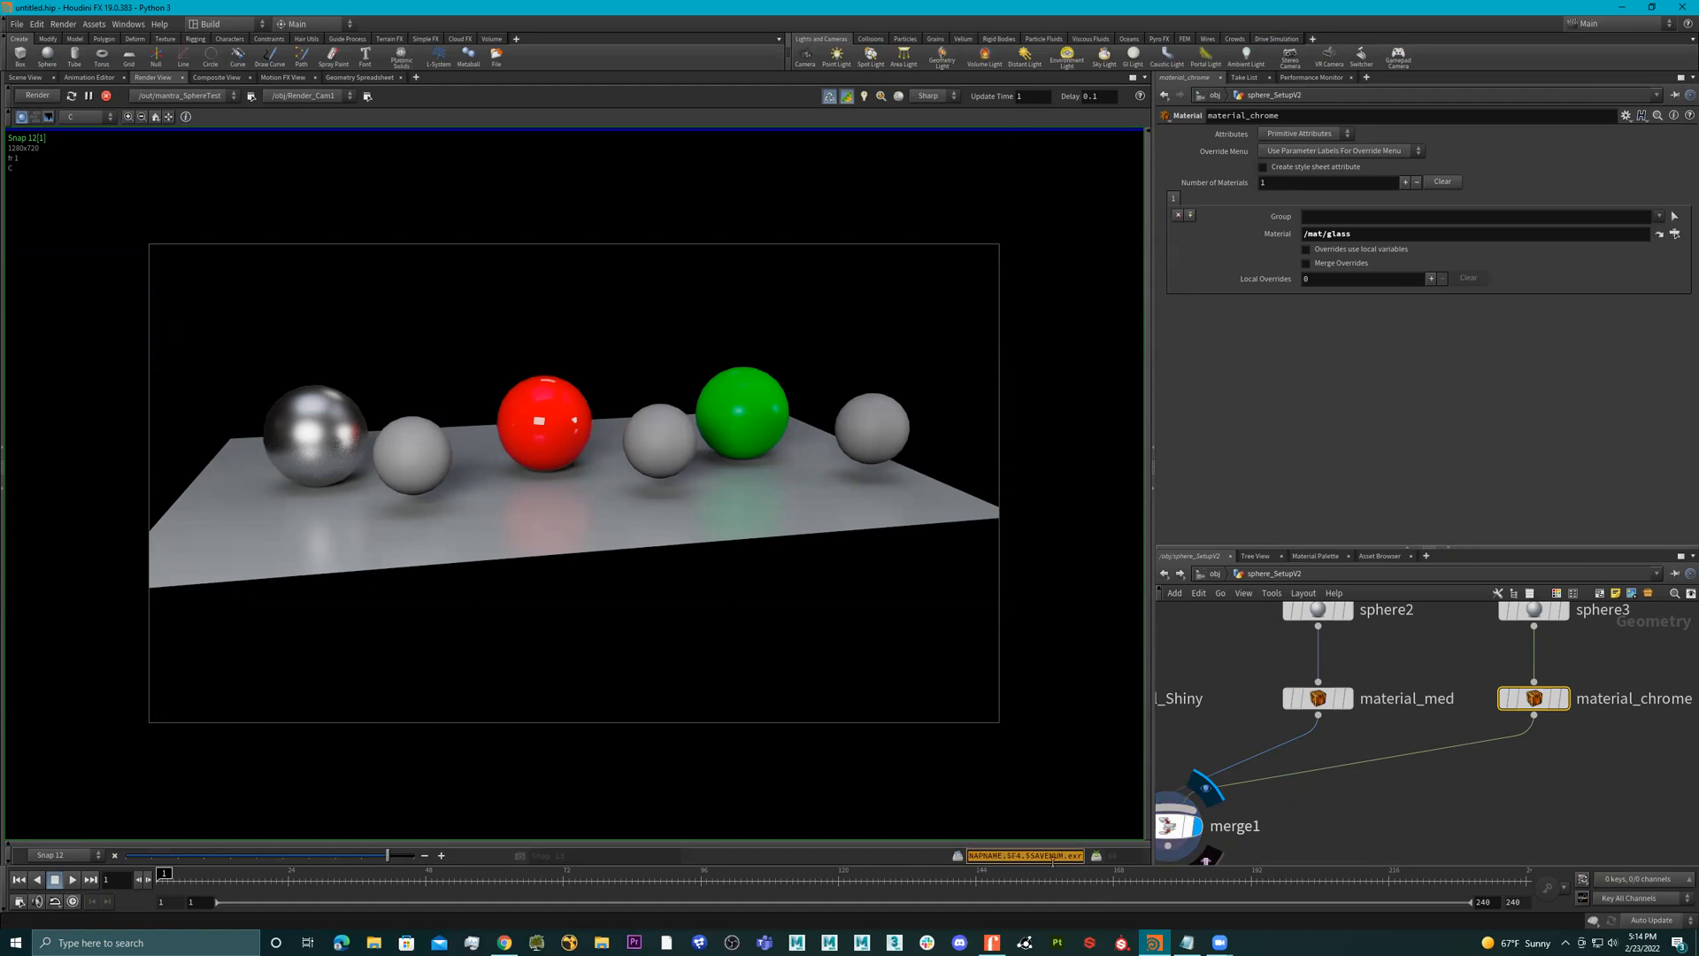
pyautogui.click(1040, 856)
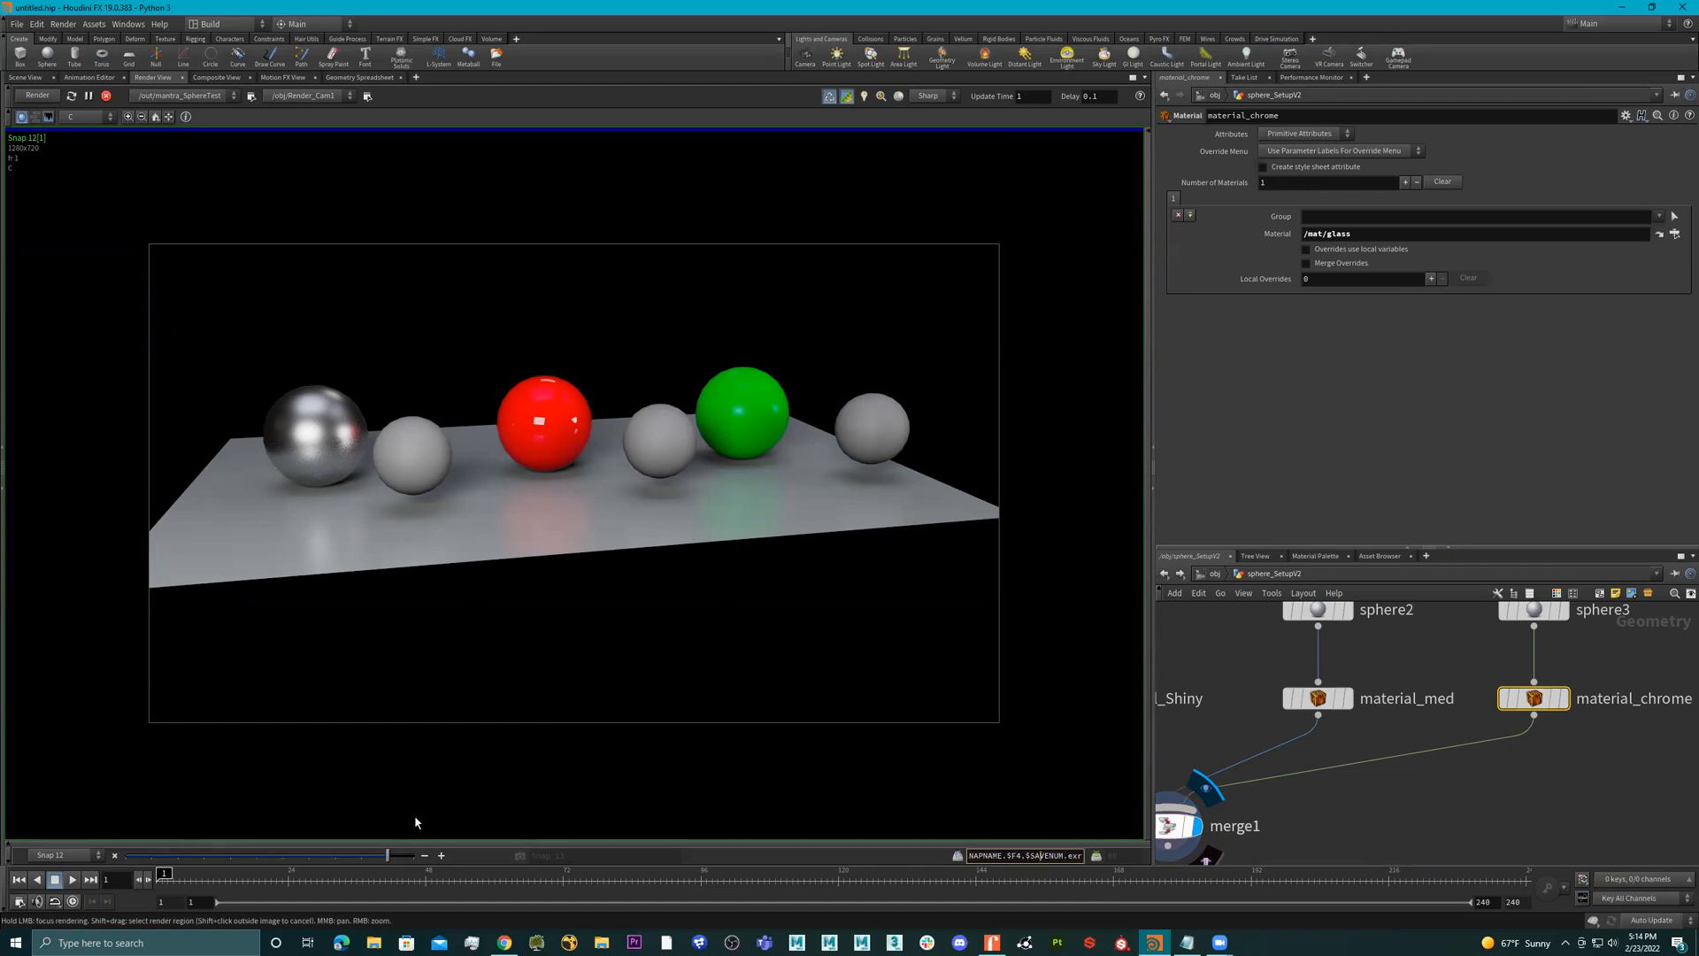
pyautogui.moveTo(386, 854); pyautogui.dragTo(412, 855)
# - Look up the dirt shader assigned to the material_Shiny node and return to the sphere_SetupV2 network
pyautogui.scroll(-4, 1354, 721)
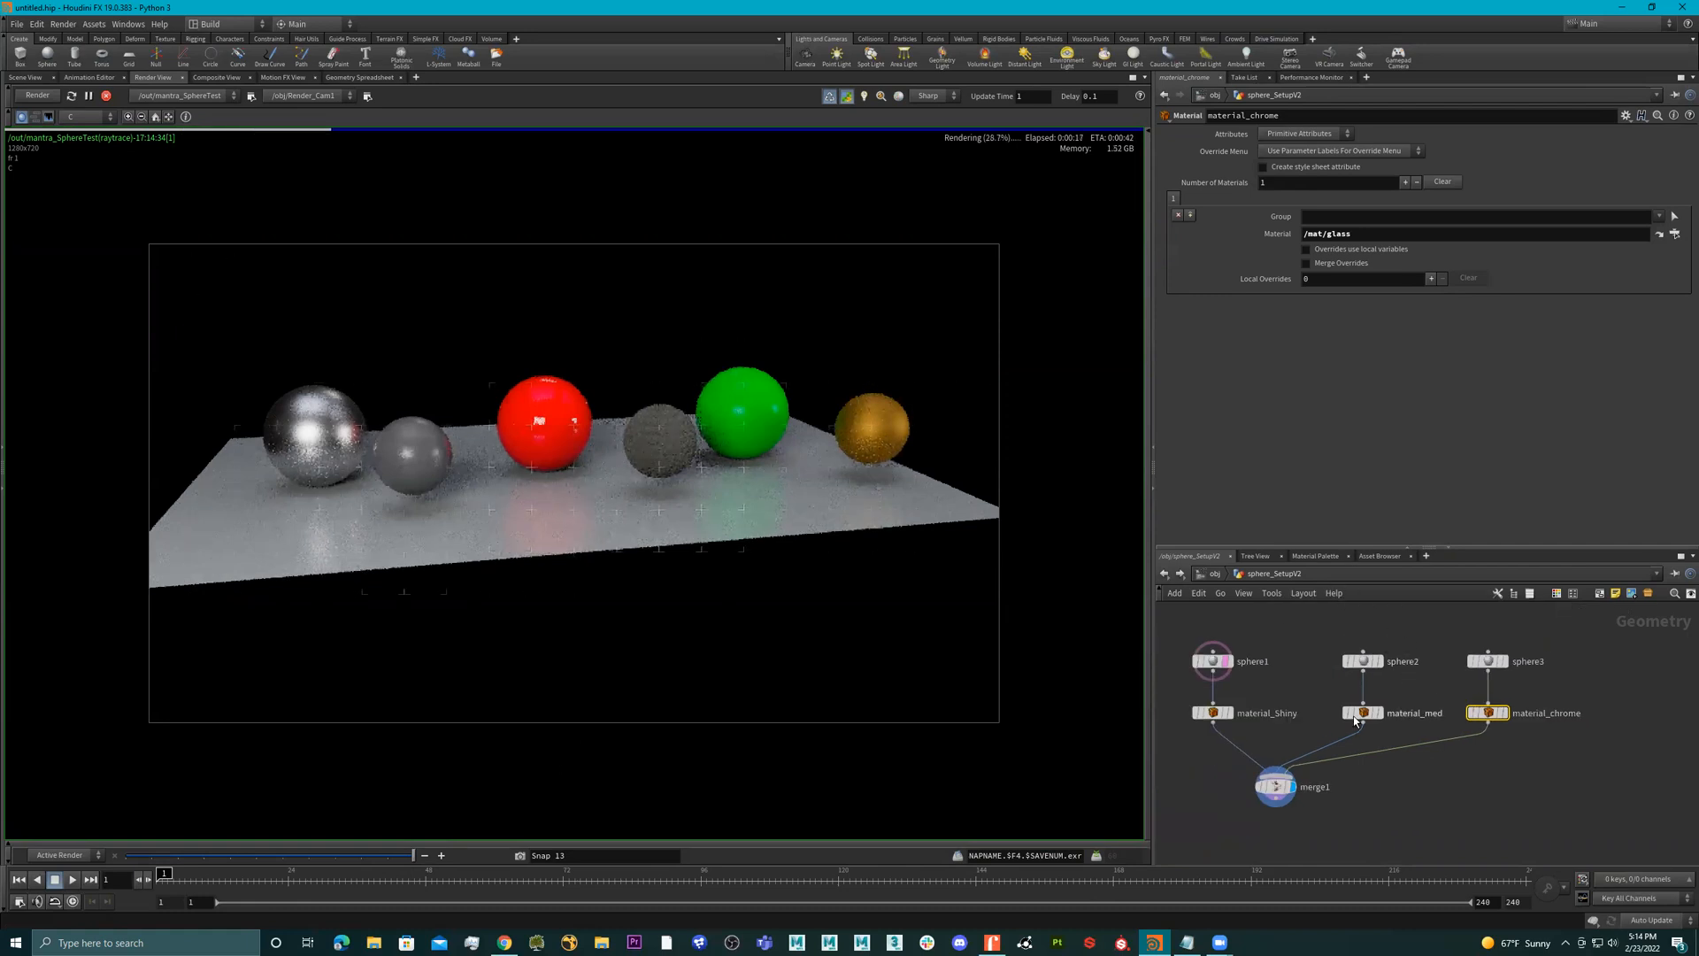
pyautogui.click(1251, 695)
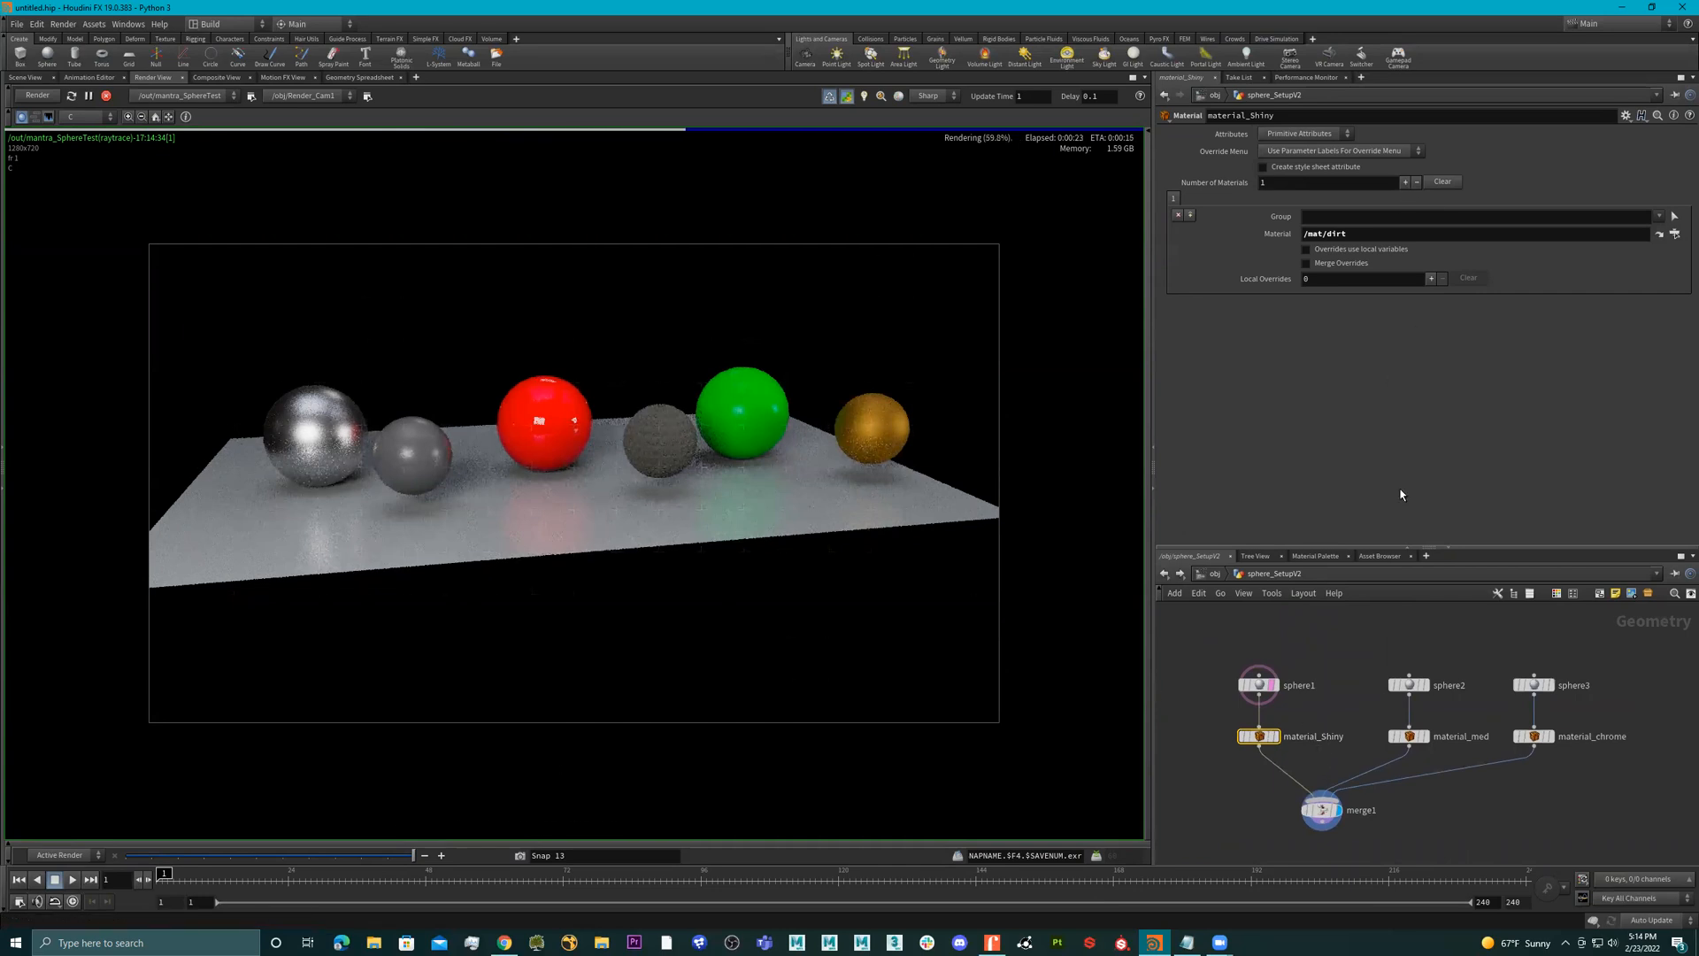
pyautogui.click(1308, 558)
pyautogui.click(1188, 556)
pyautogui.click(1659, 234)
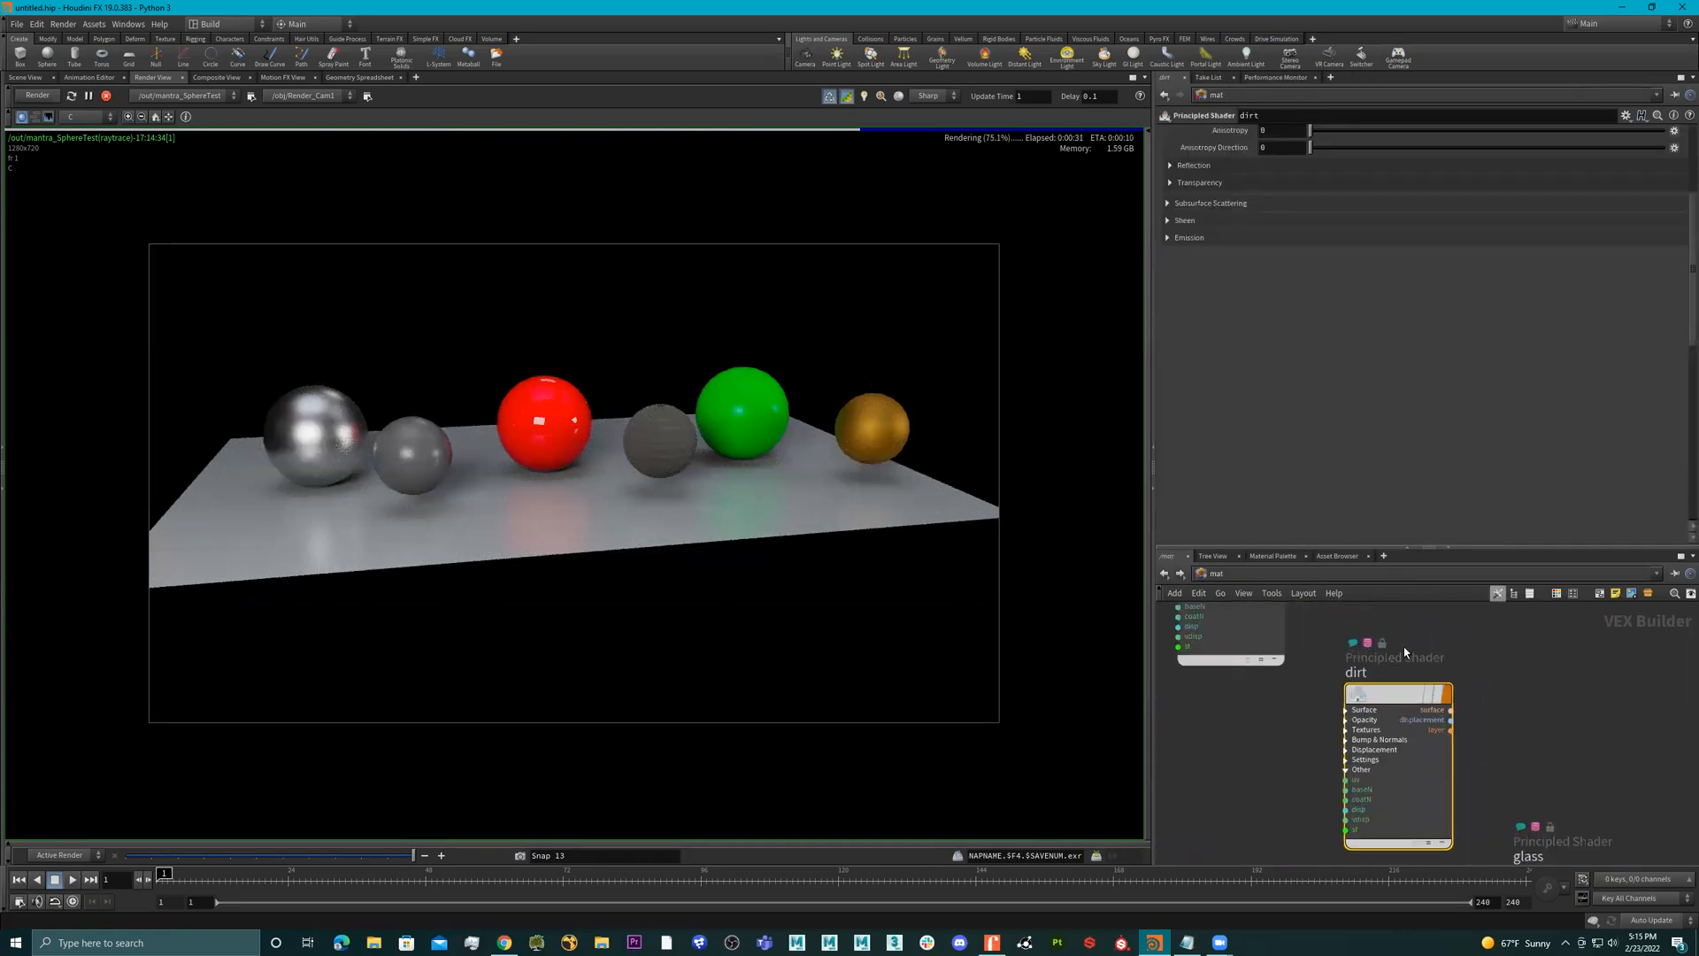
pyautogui.click(1165, 574)
# - Rename the material_med node to material_gold
pyautogui.click(1409, 737)
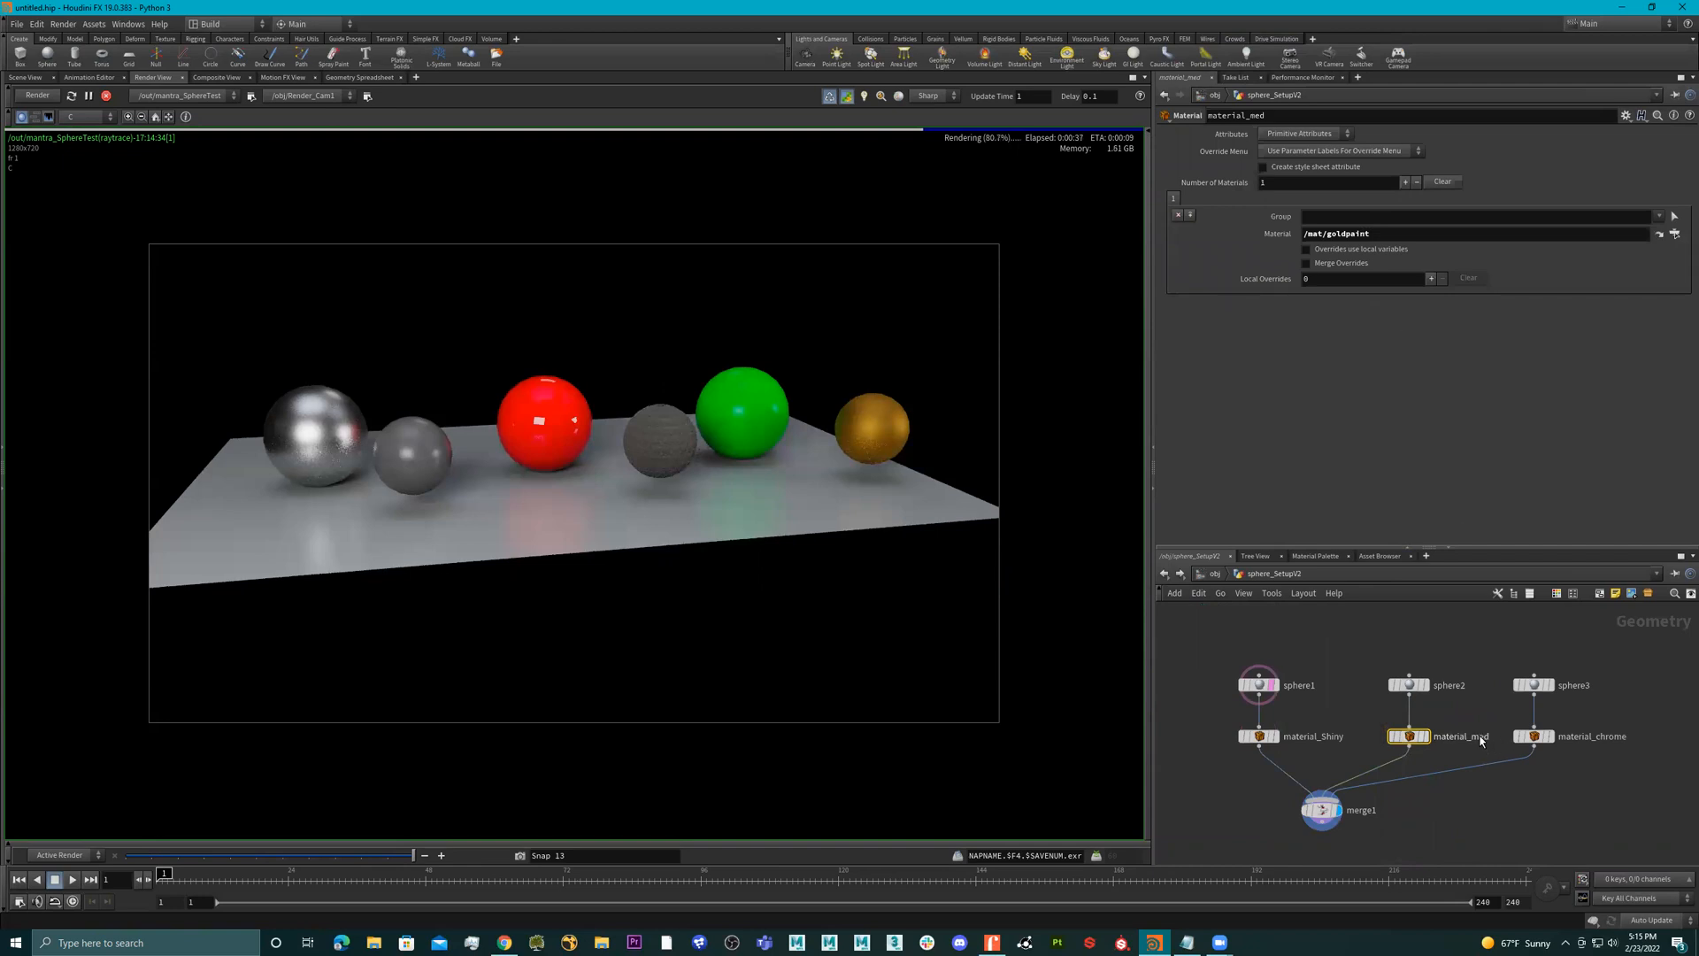
pyautogui.scroll(3, 1480, 740)
pyautogui.doubleClick(1469, 736)
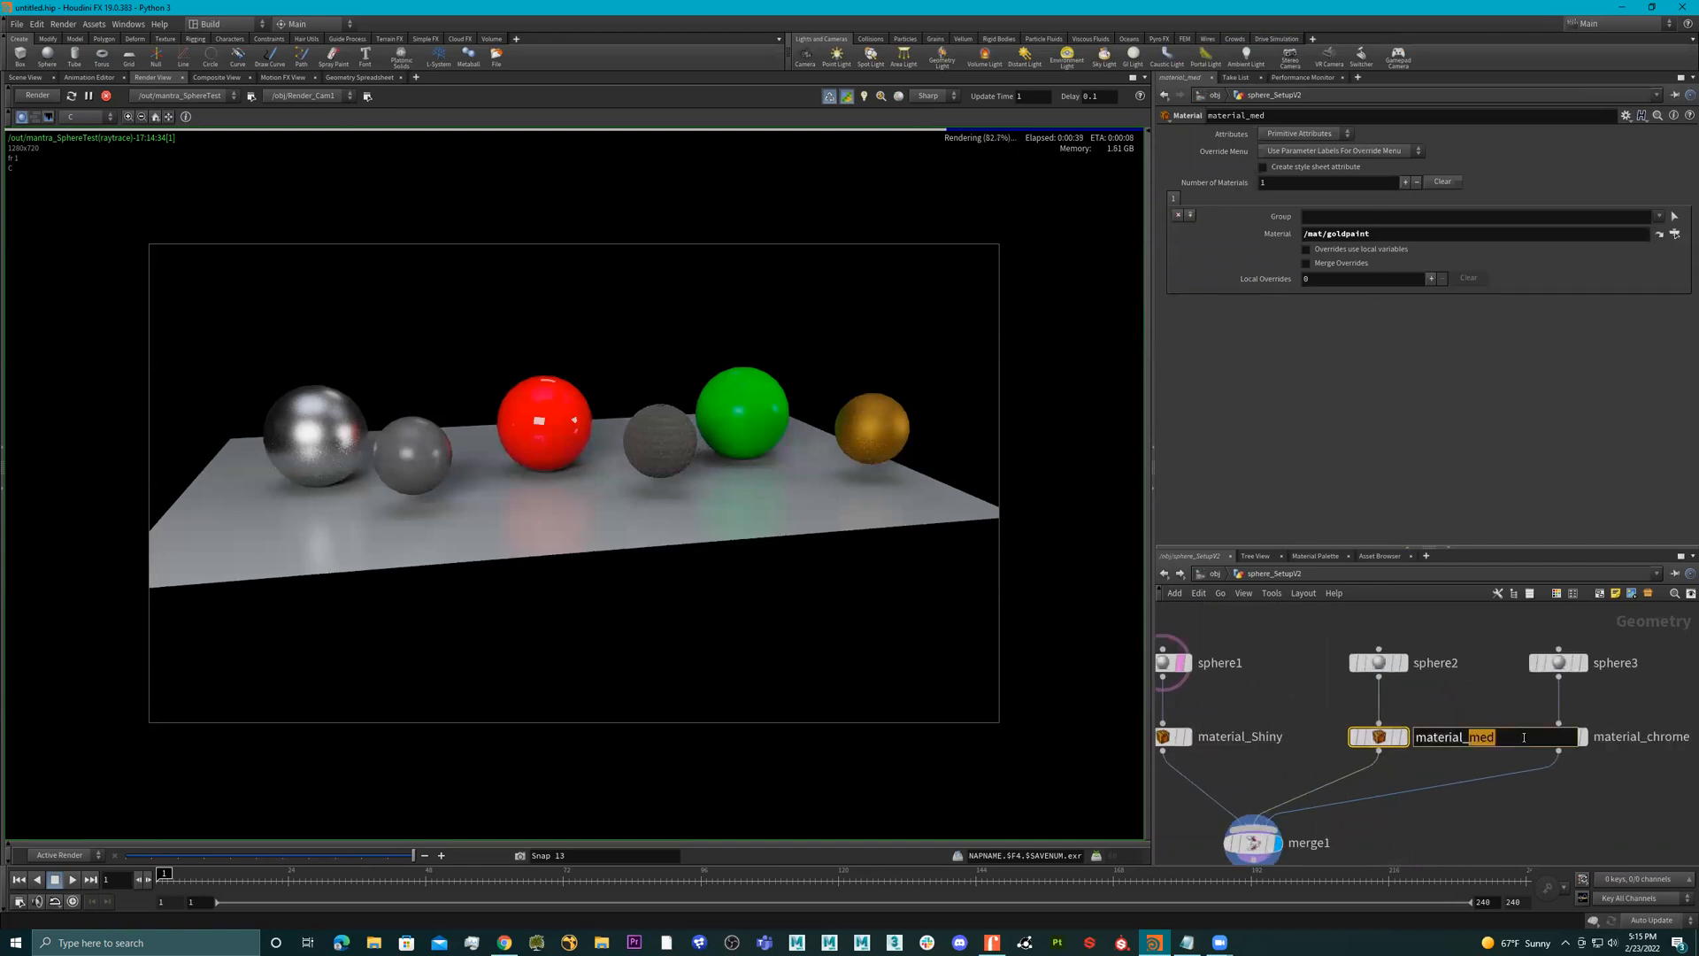
pyautogui.write('gold')
pyautogui.press('Return')
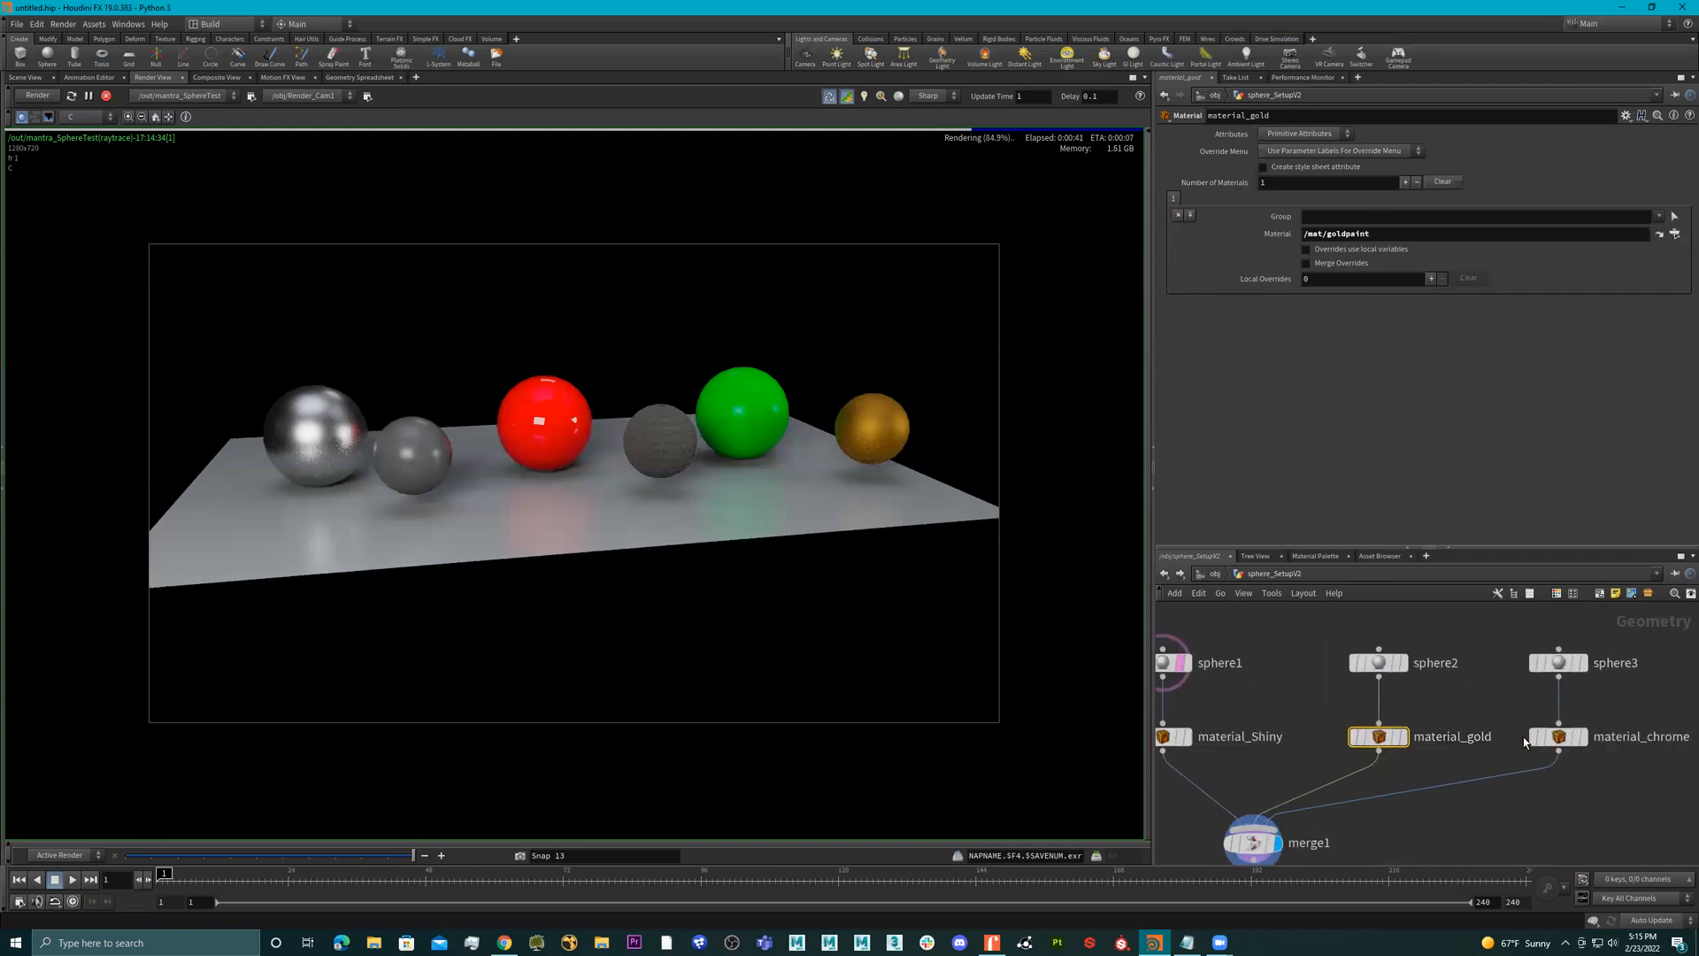
# - Rename the material_Shiny node to material_dirt and the material_chrome node to material_glass
pyautogui.click(1248, 737)
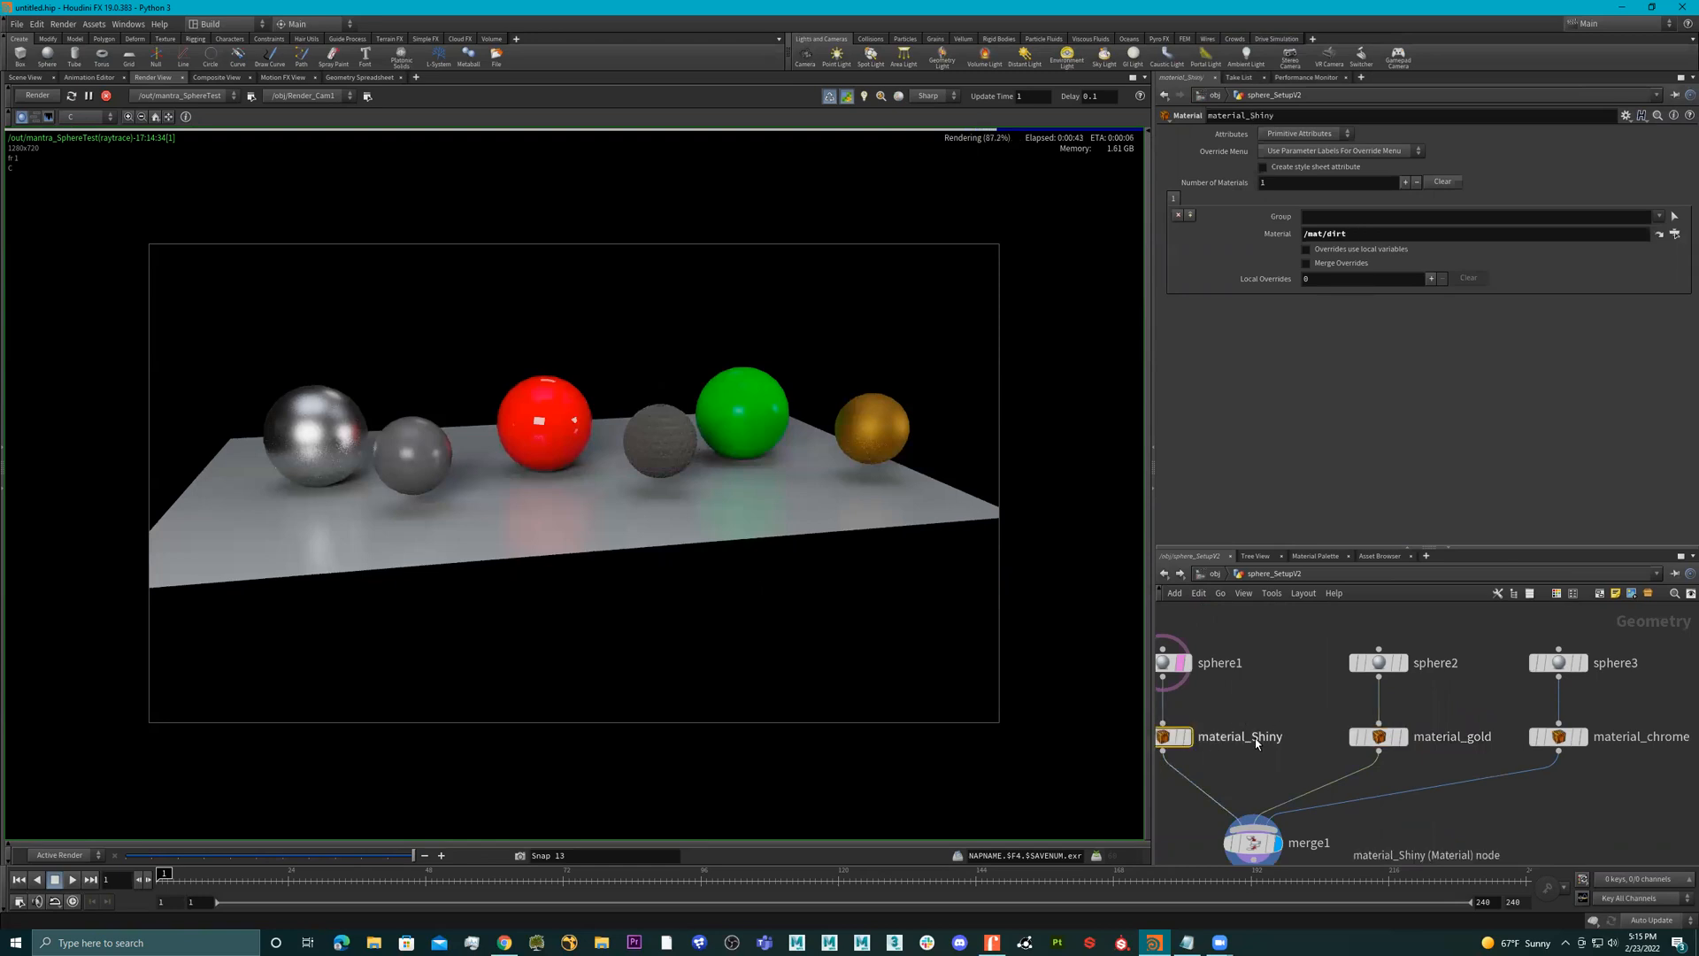
pyautogui.doubleClick(1255, 738)
pyautogui.write('dirt')
pyautogui.press('Return')
pyautogui.doubleClick(1648, 737)
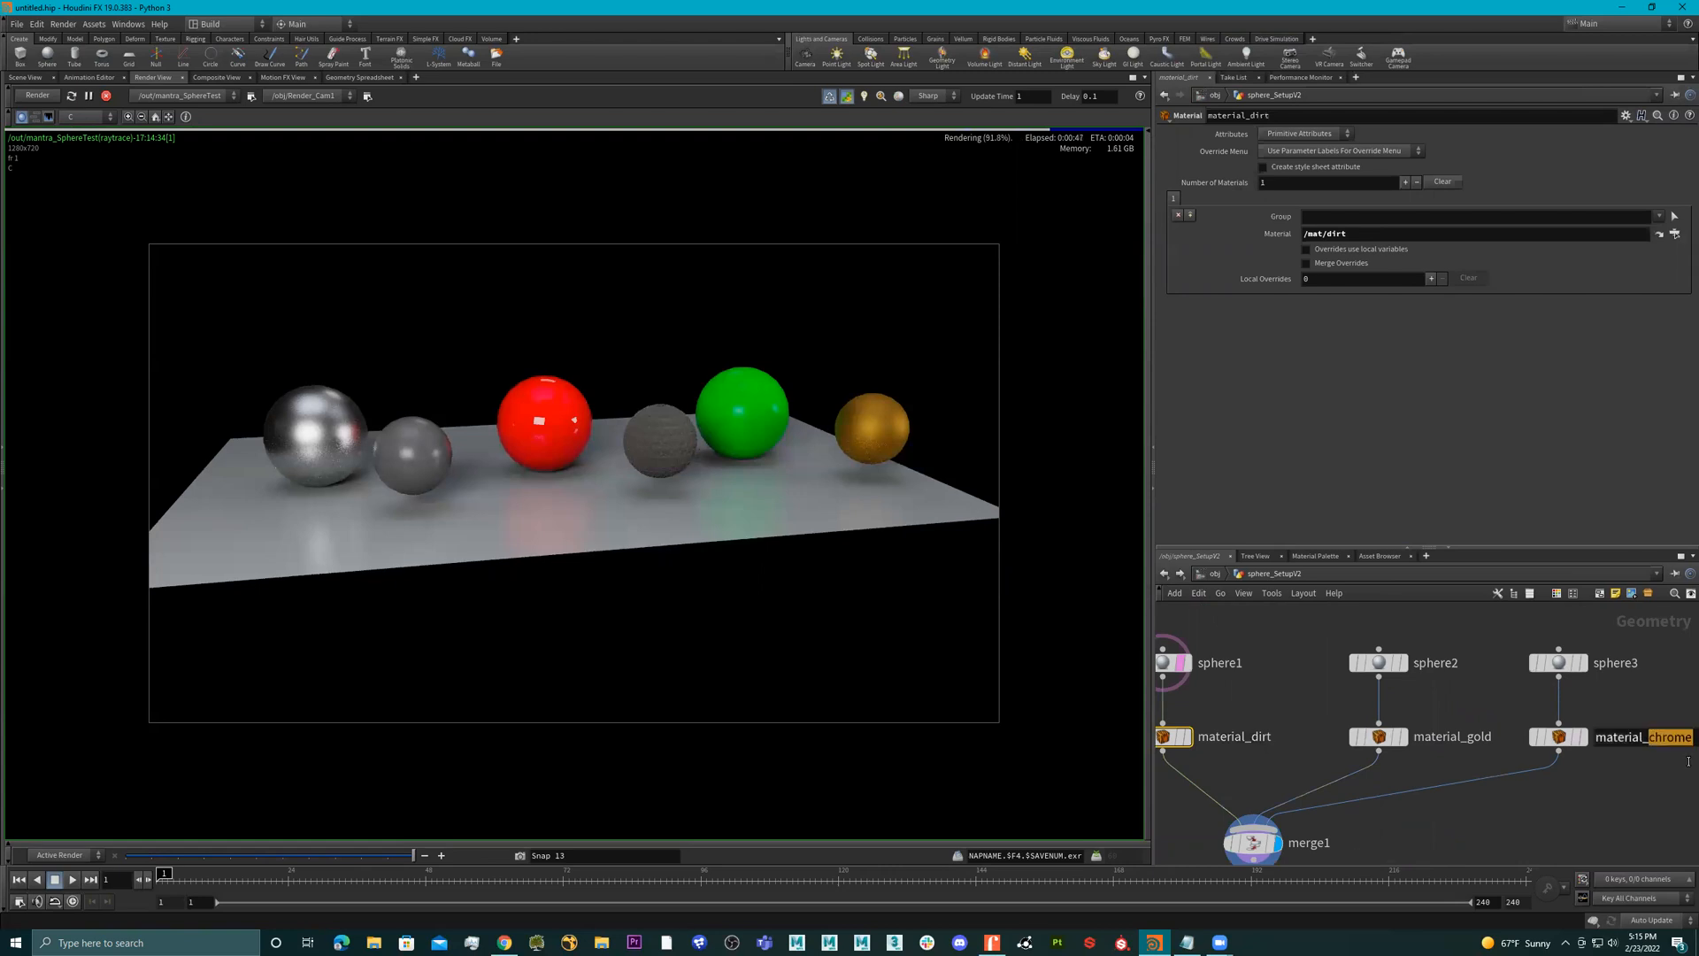
pyautogui.write('glass')
pyautogui.press('Return')
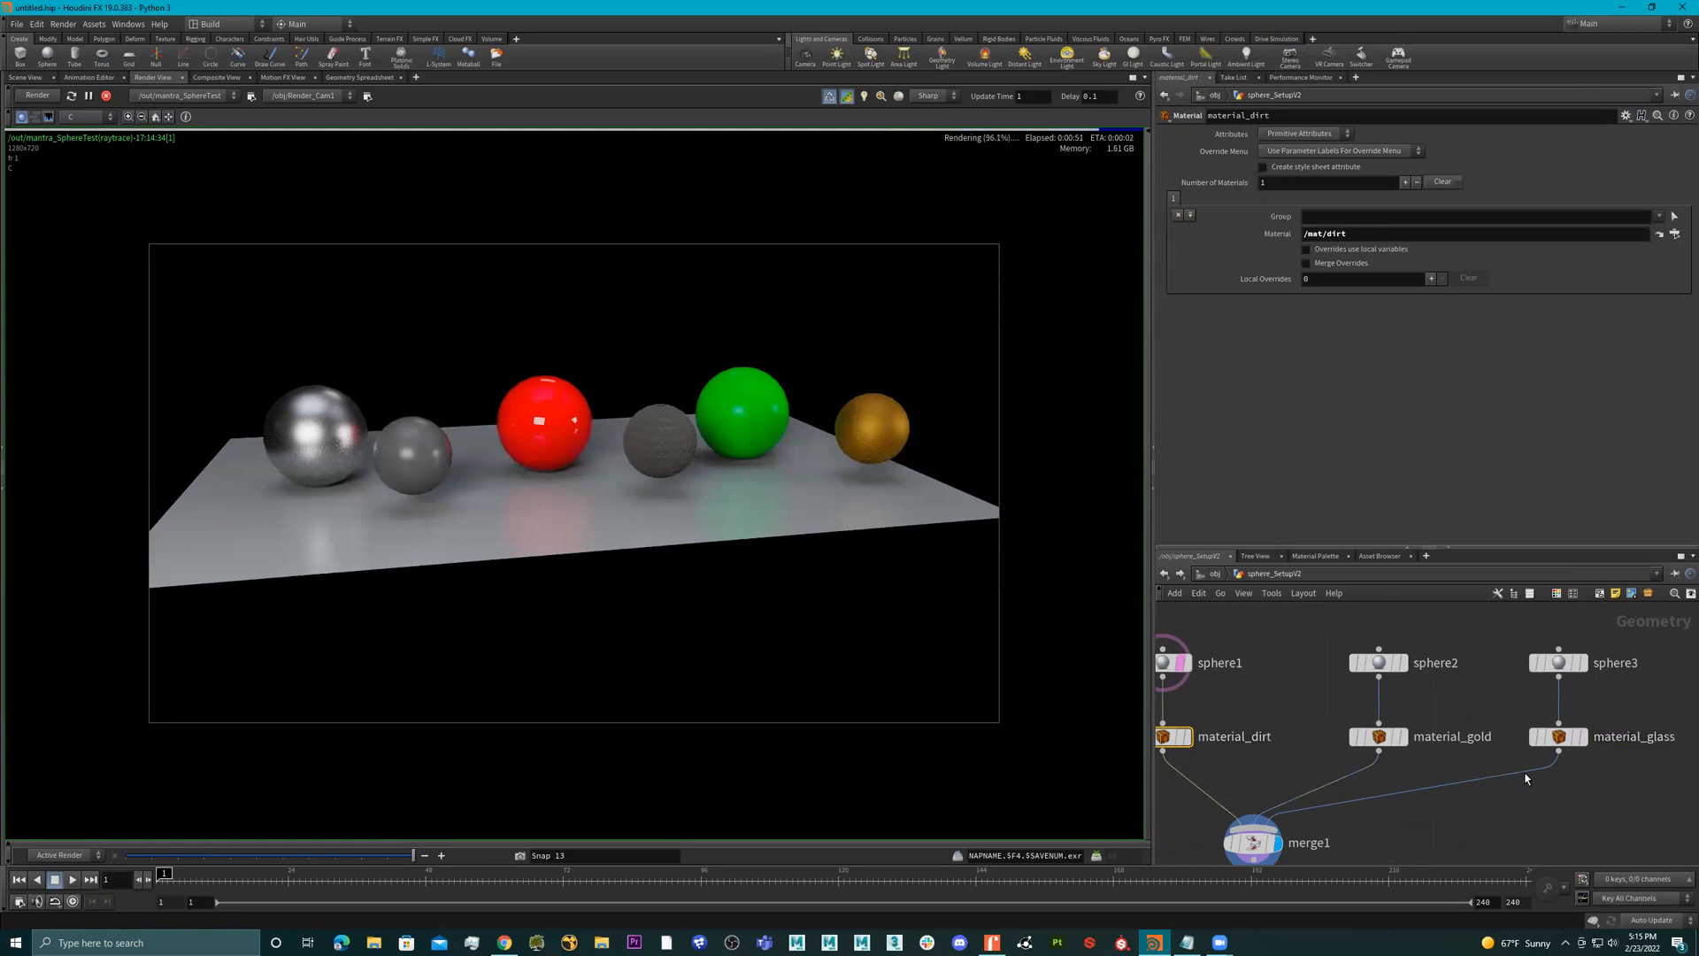
# - Go to the dirt shader referenced by material_dirt and show its texture settings
pyautogui.scroll(-3, 1520, 787)
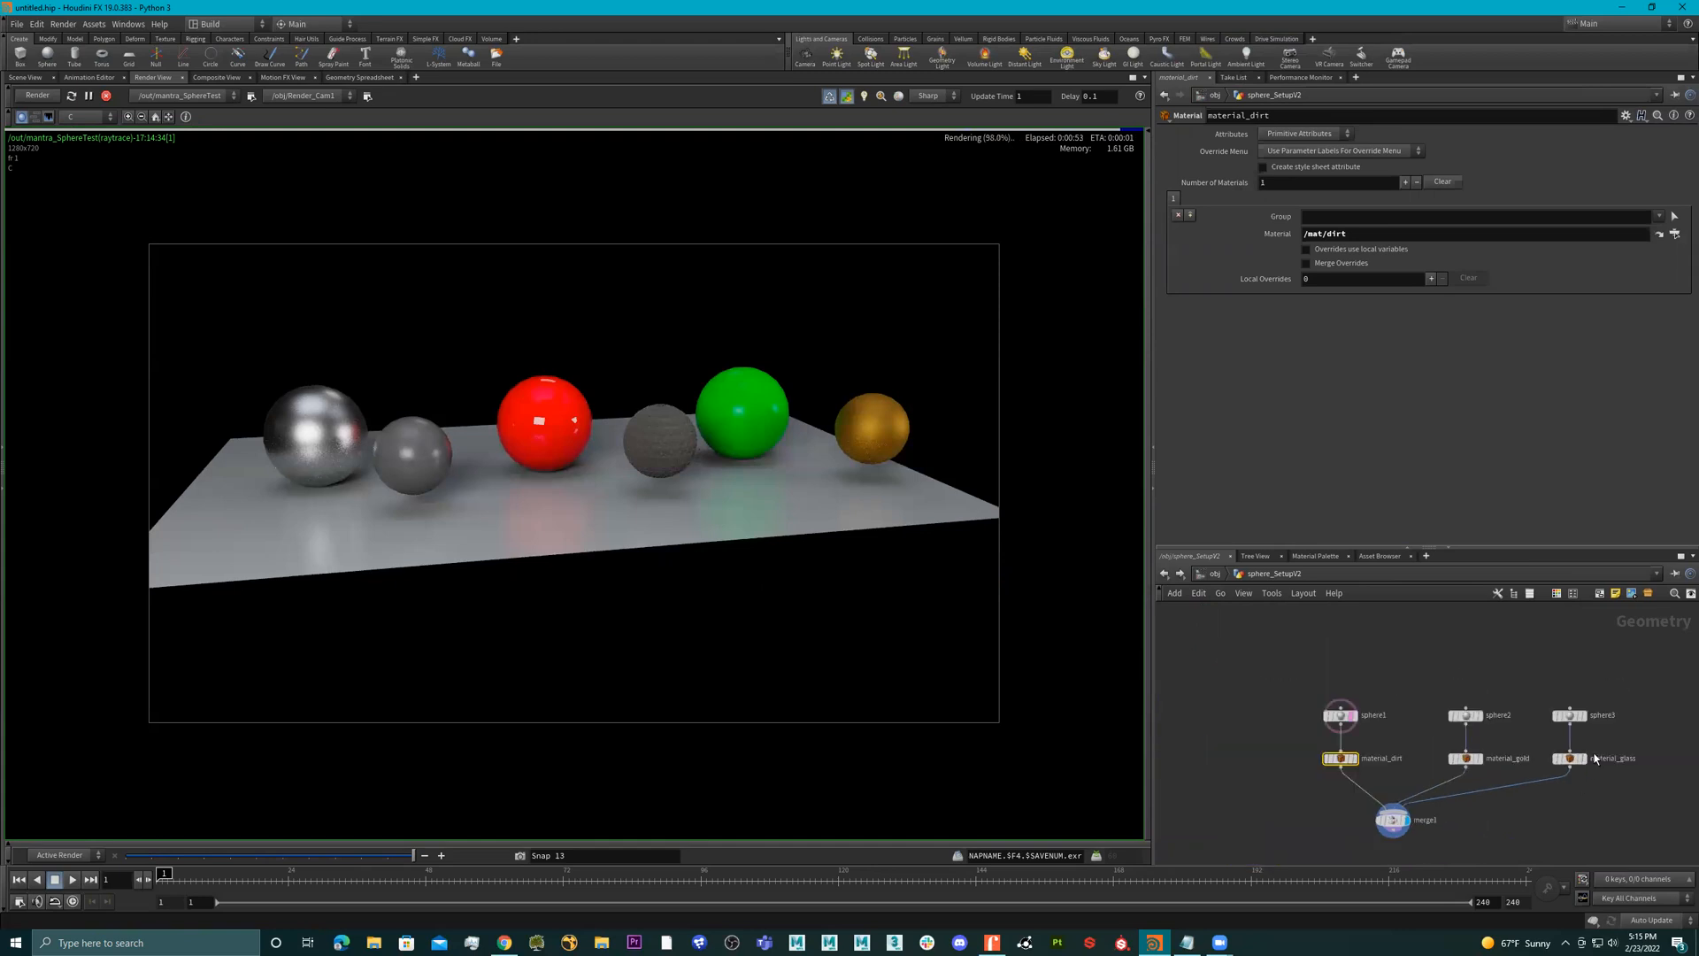
pyautogui.scroll(3, 1515, 801)
pyautogui.click(1541, 772)
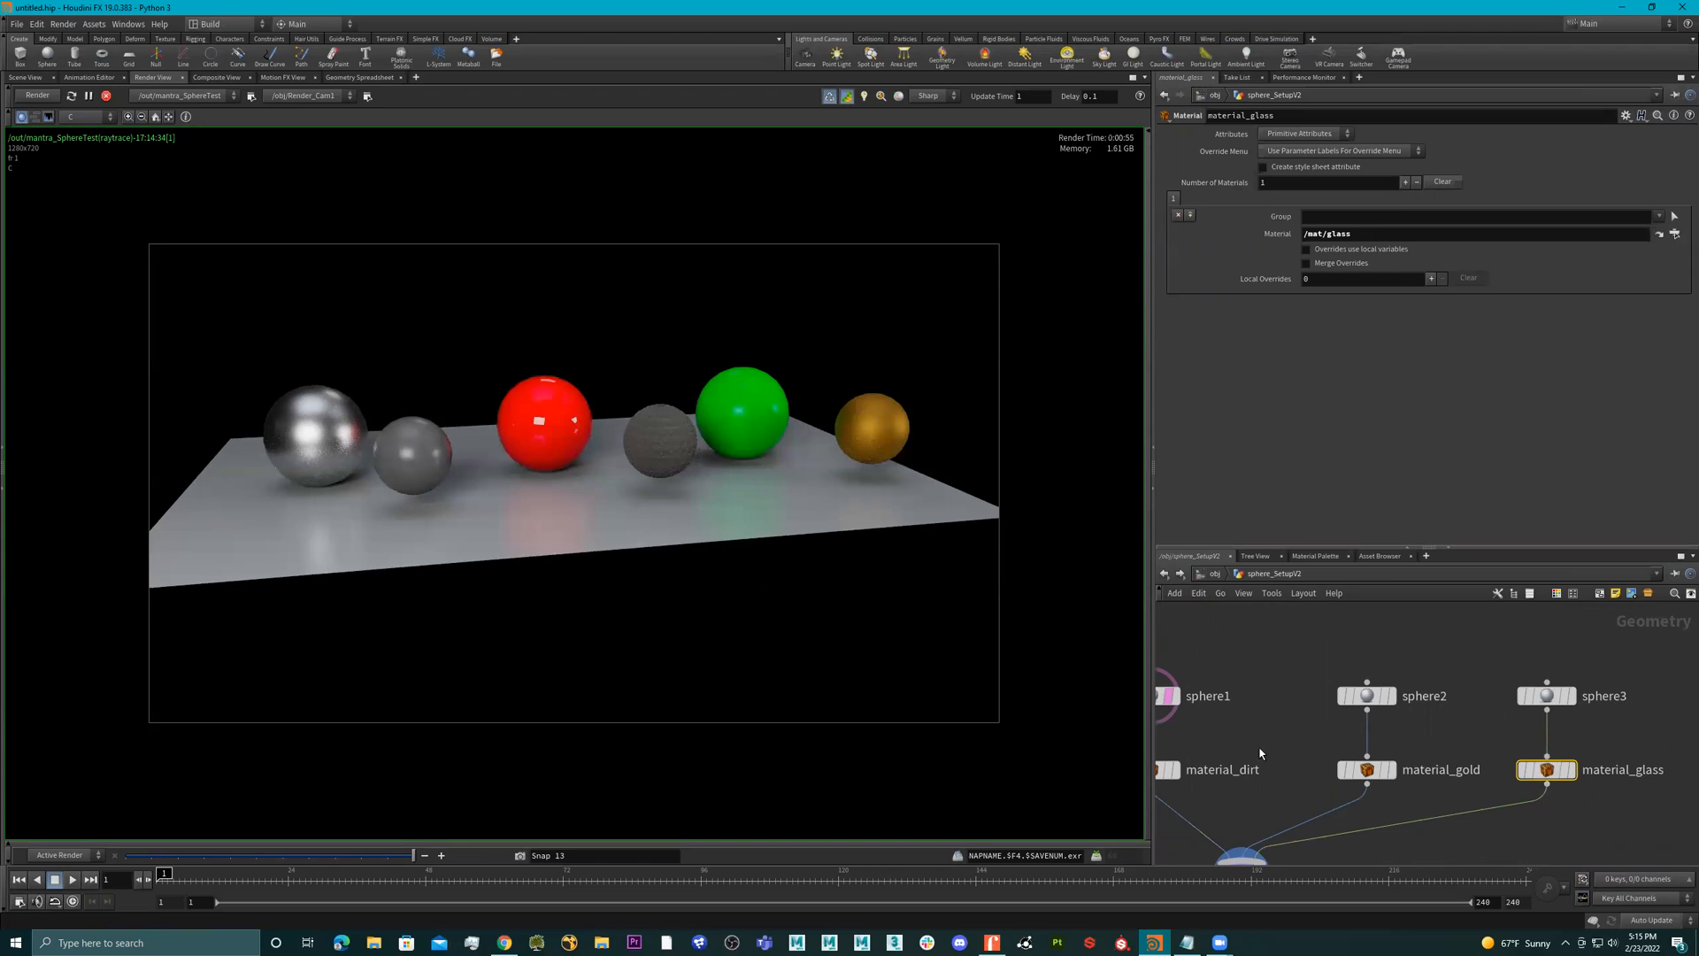
pyautogui.moveTo(1261, 753); pyautogui.dragTo(1327, 753, button='middle')
pyautogui.click(1216, 769)
pyautogui.click(1656, 234)
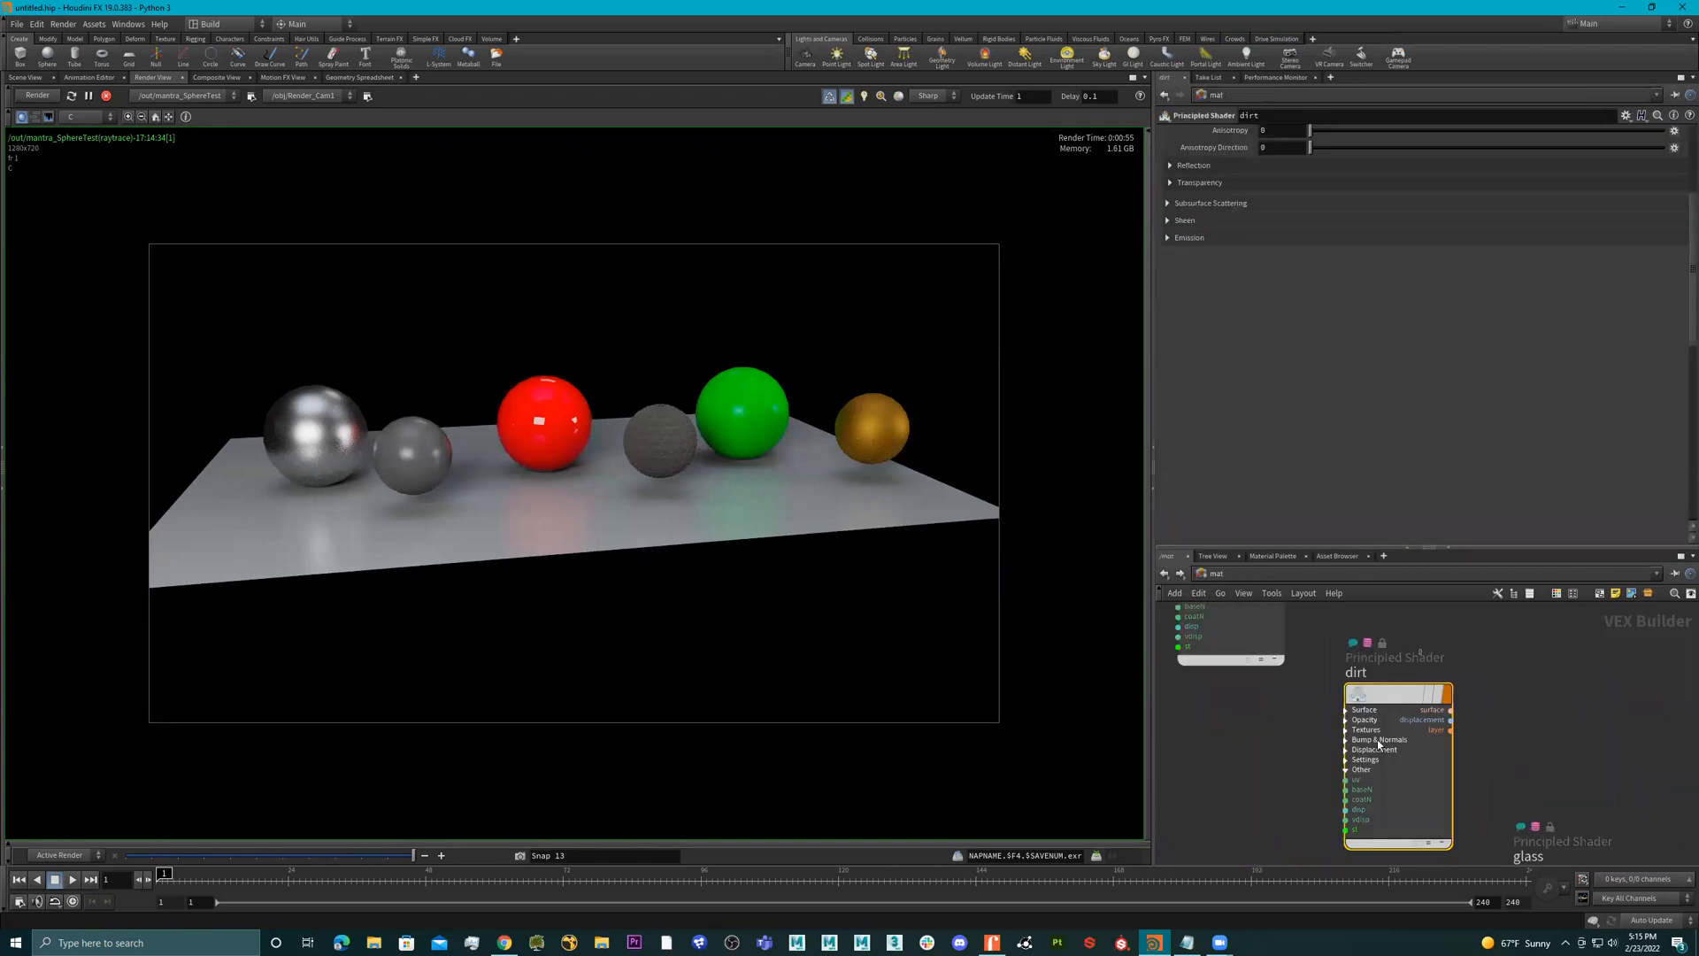
pyautogui.scroll(5, 1388, 239)
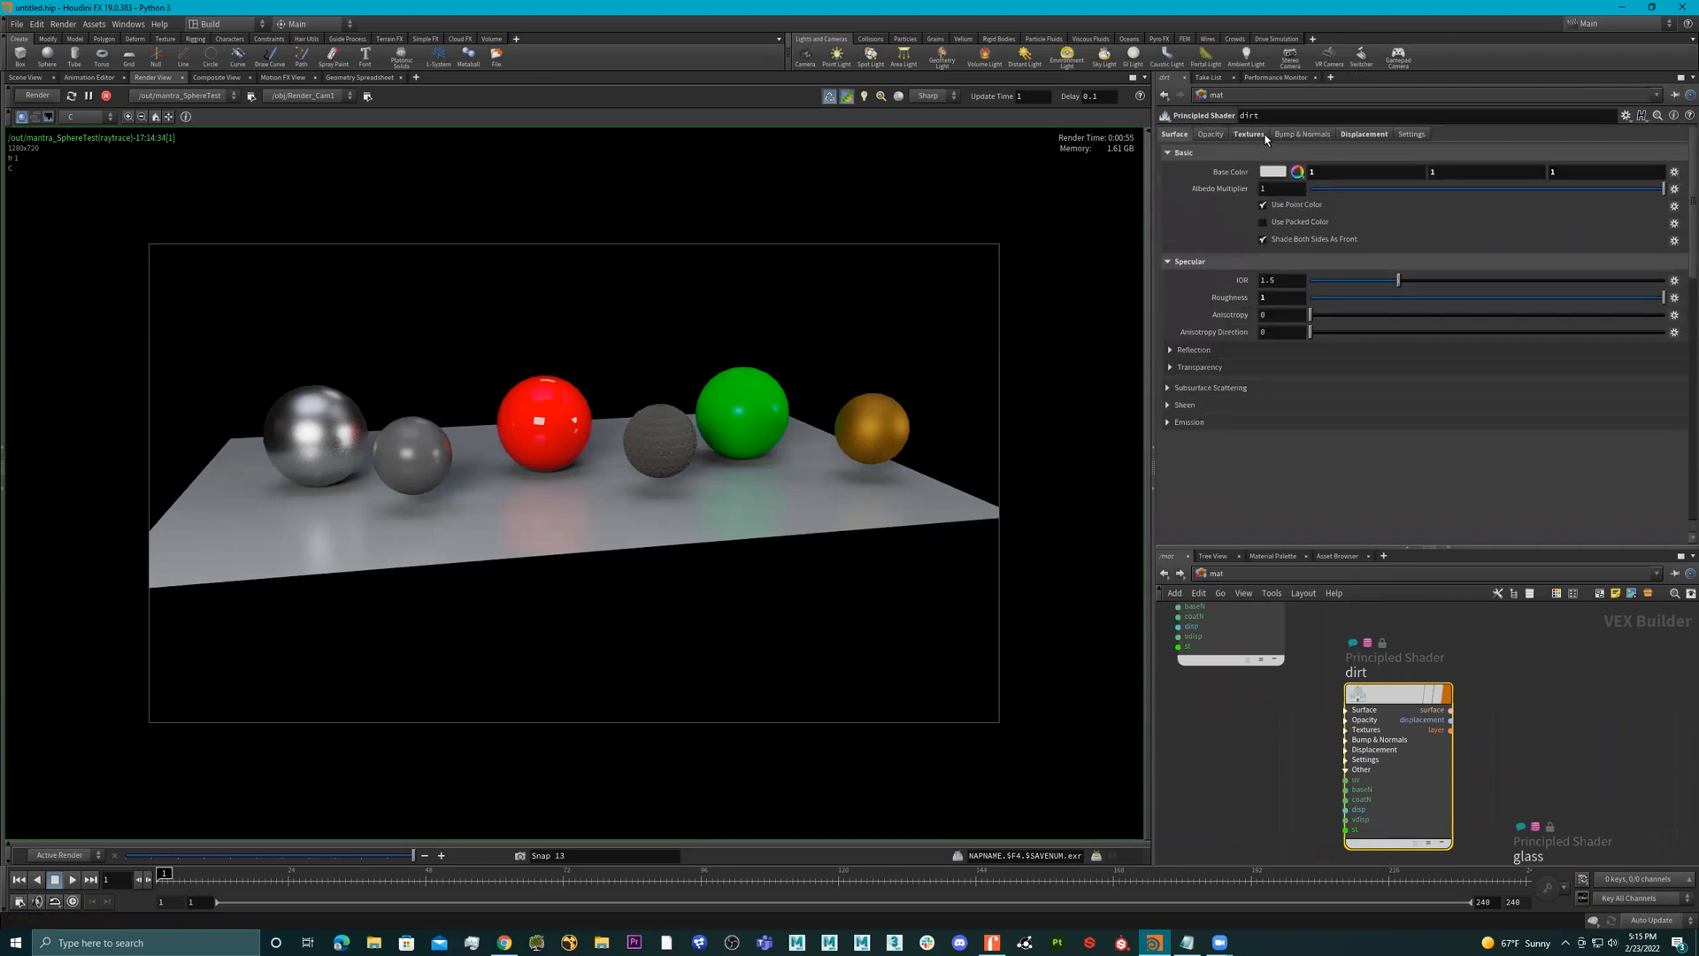
pyautogui.click(1249, 135)
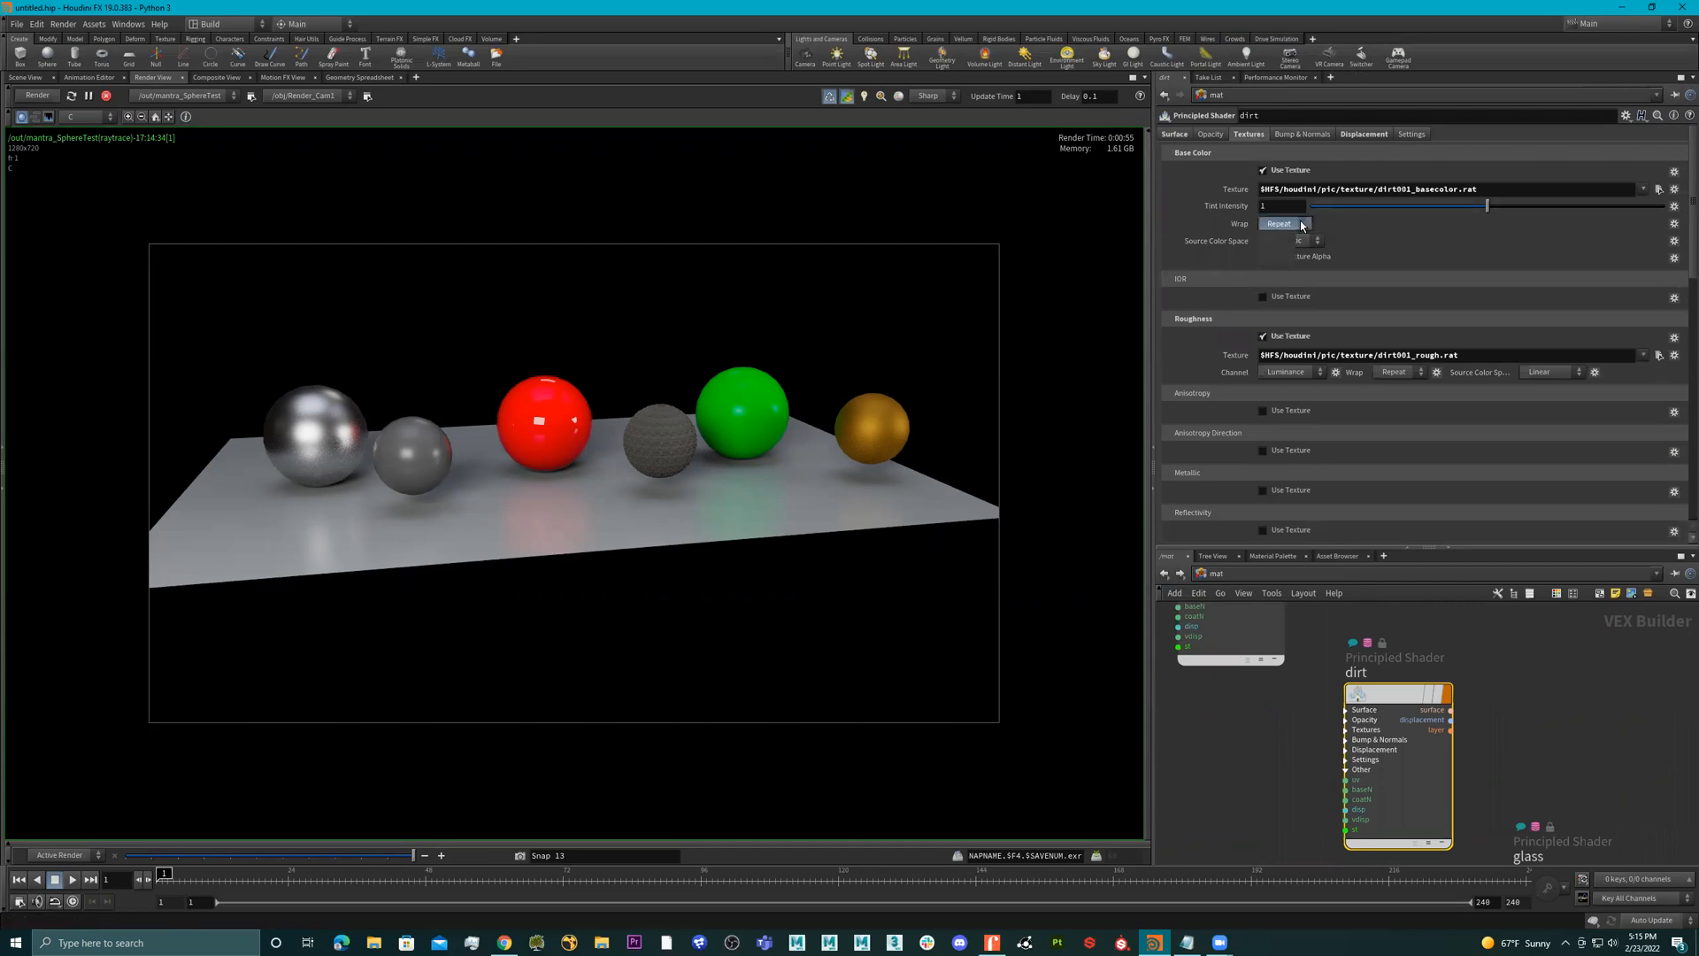
# - Try the Decal wrap mode on dirt's base color texture and restore Repeat
pyautogui.click(1274, 263)
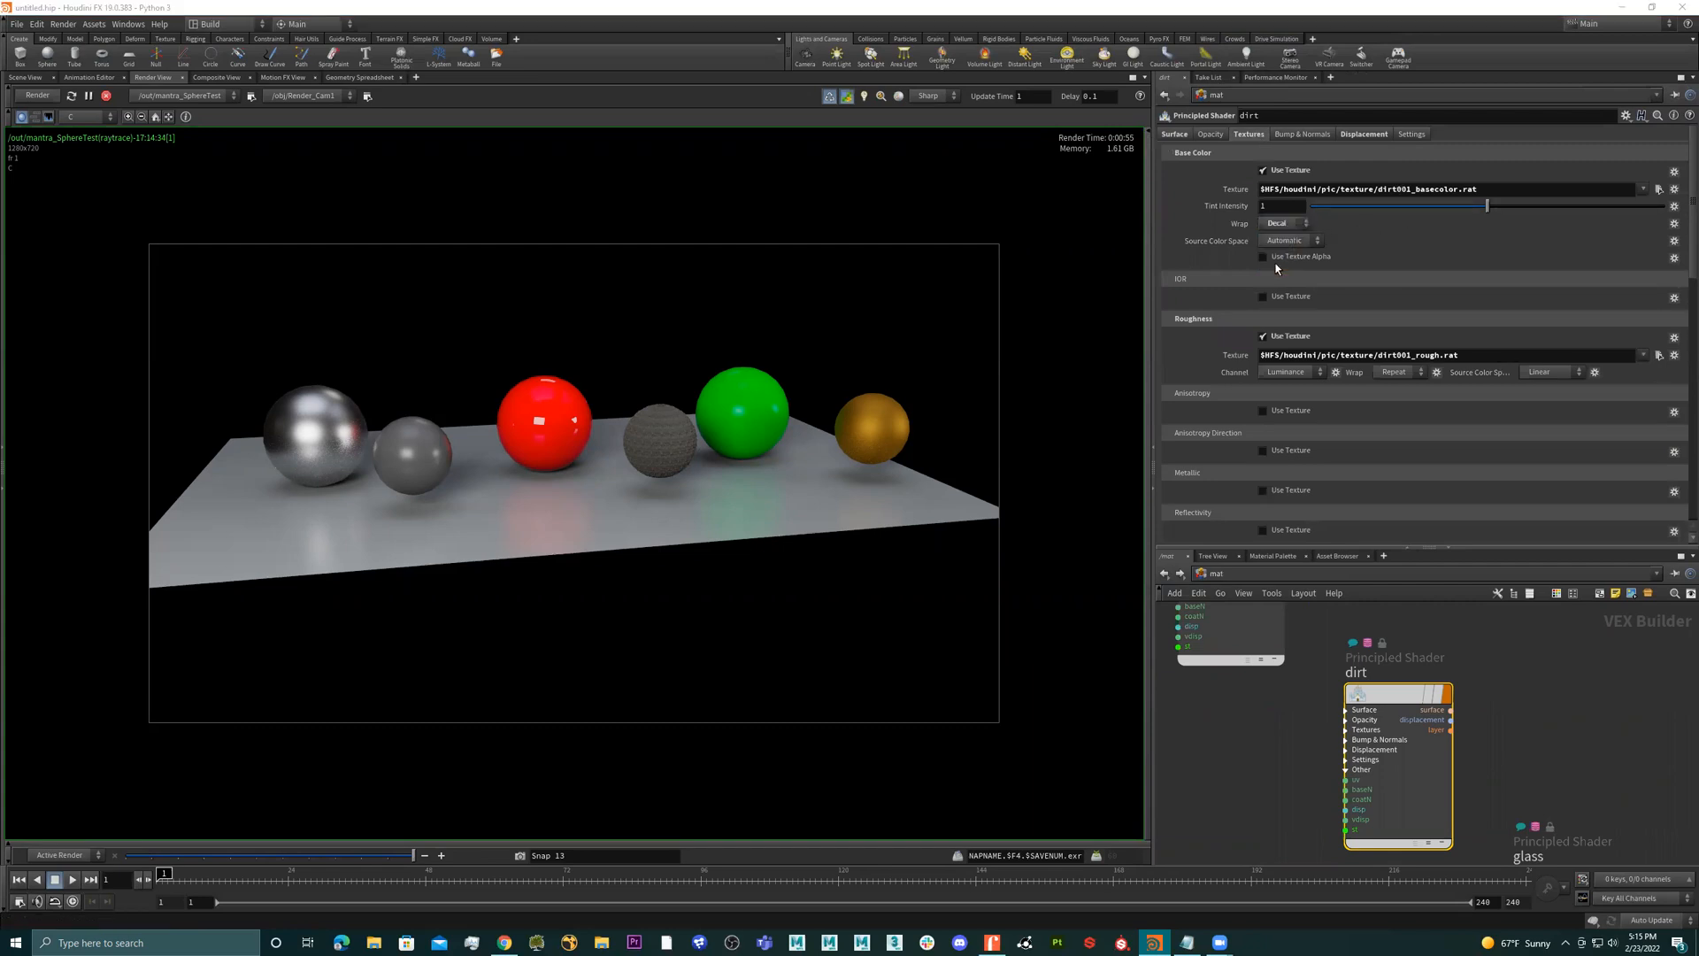
pyautogui.click(1283, 223)
pyautogui.click(1280, 227)
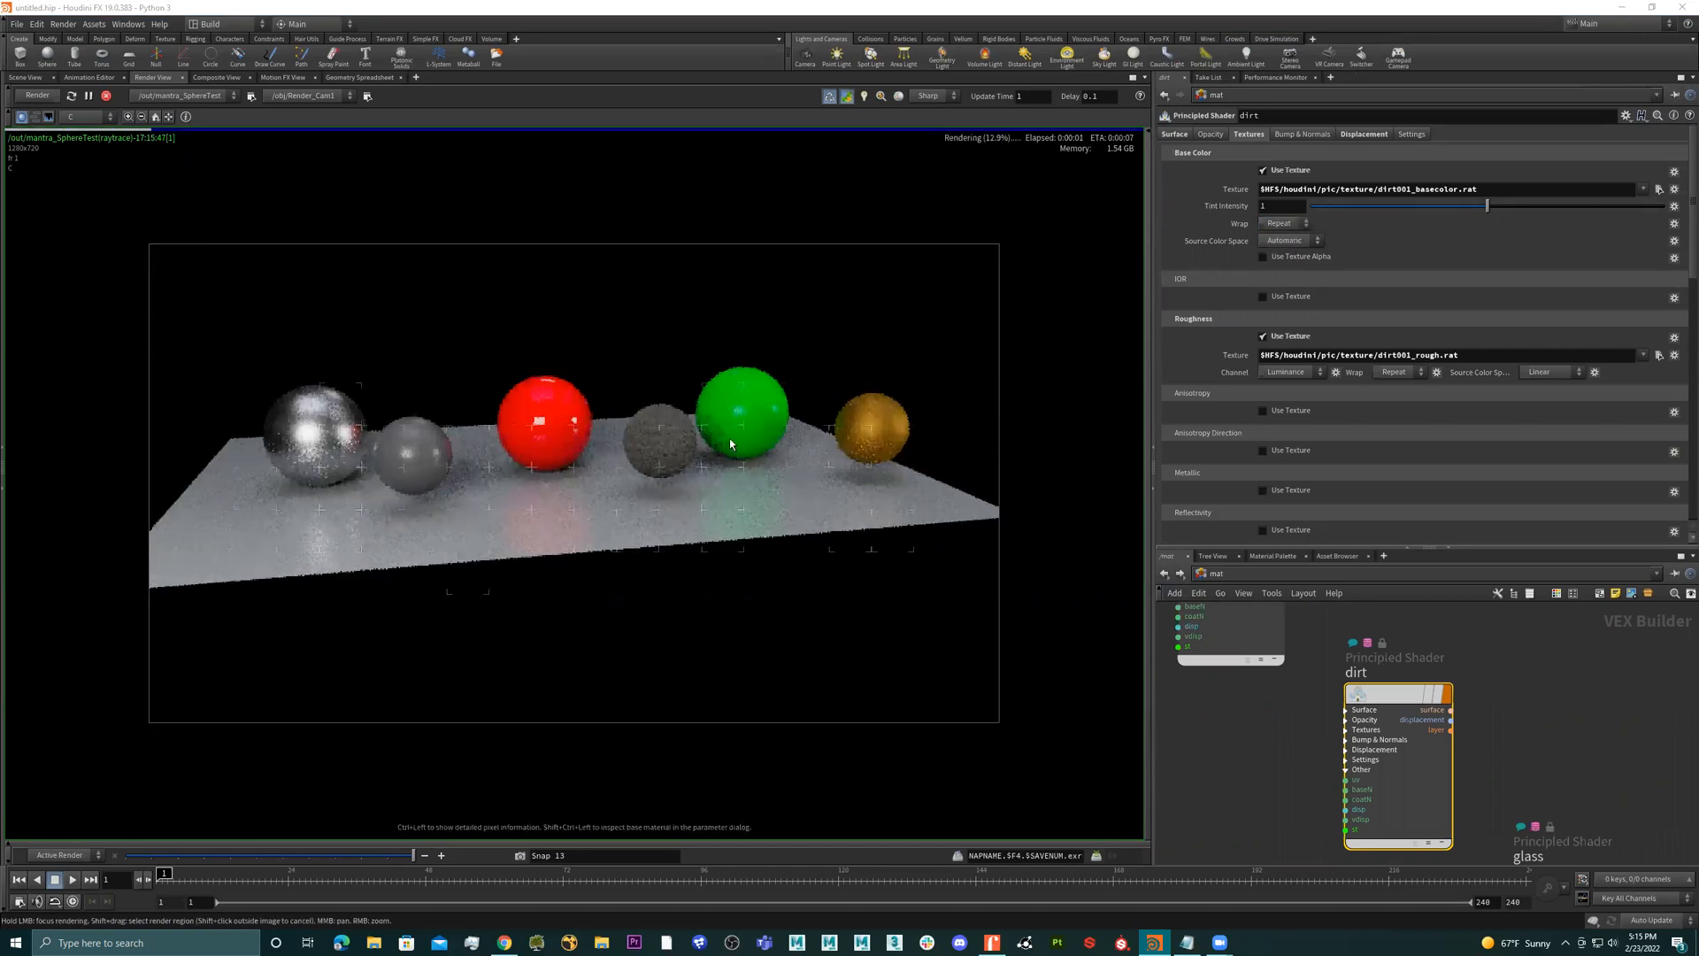
# - Limit the render to a region around the dirt sphere and try base color tint intensities of 0.113 and 1.76, undoing the latter
pyautogui.scroll(2, 730, 438)
pyautogui.keyDown('shift'); pyautogui.moveTo(540, 344); pyautogui.dragTo(731, 560); pyautogui.keyUp('shift')
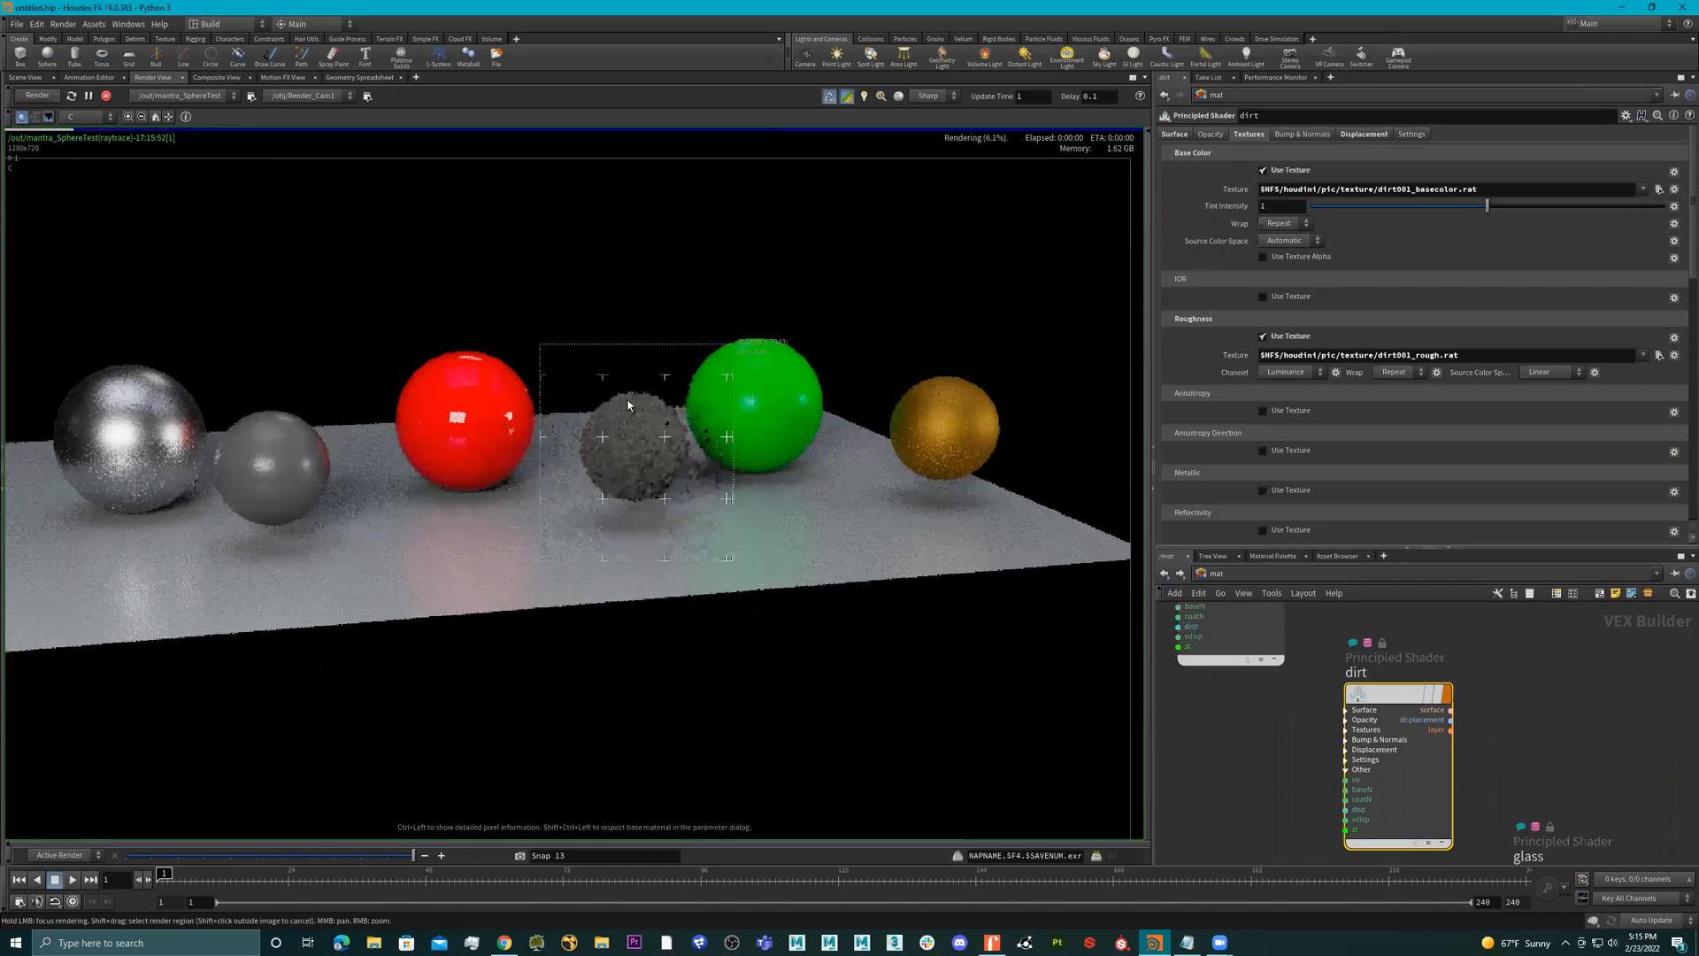
pyautogui.click(1329, 205)
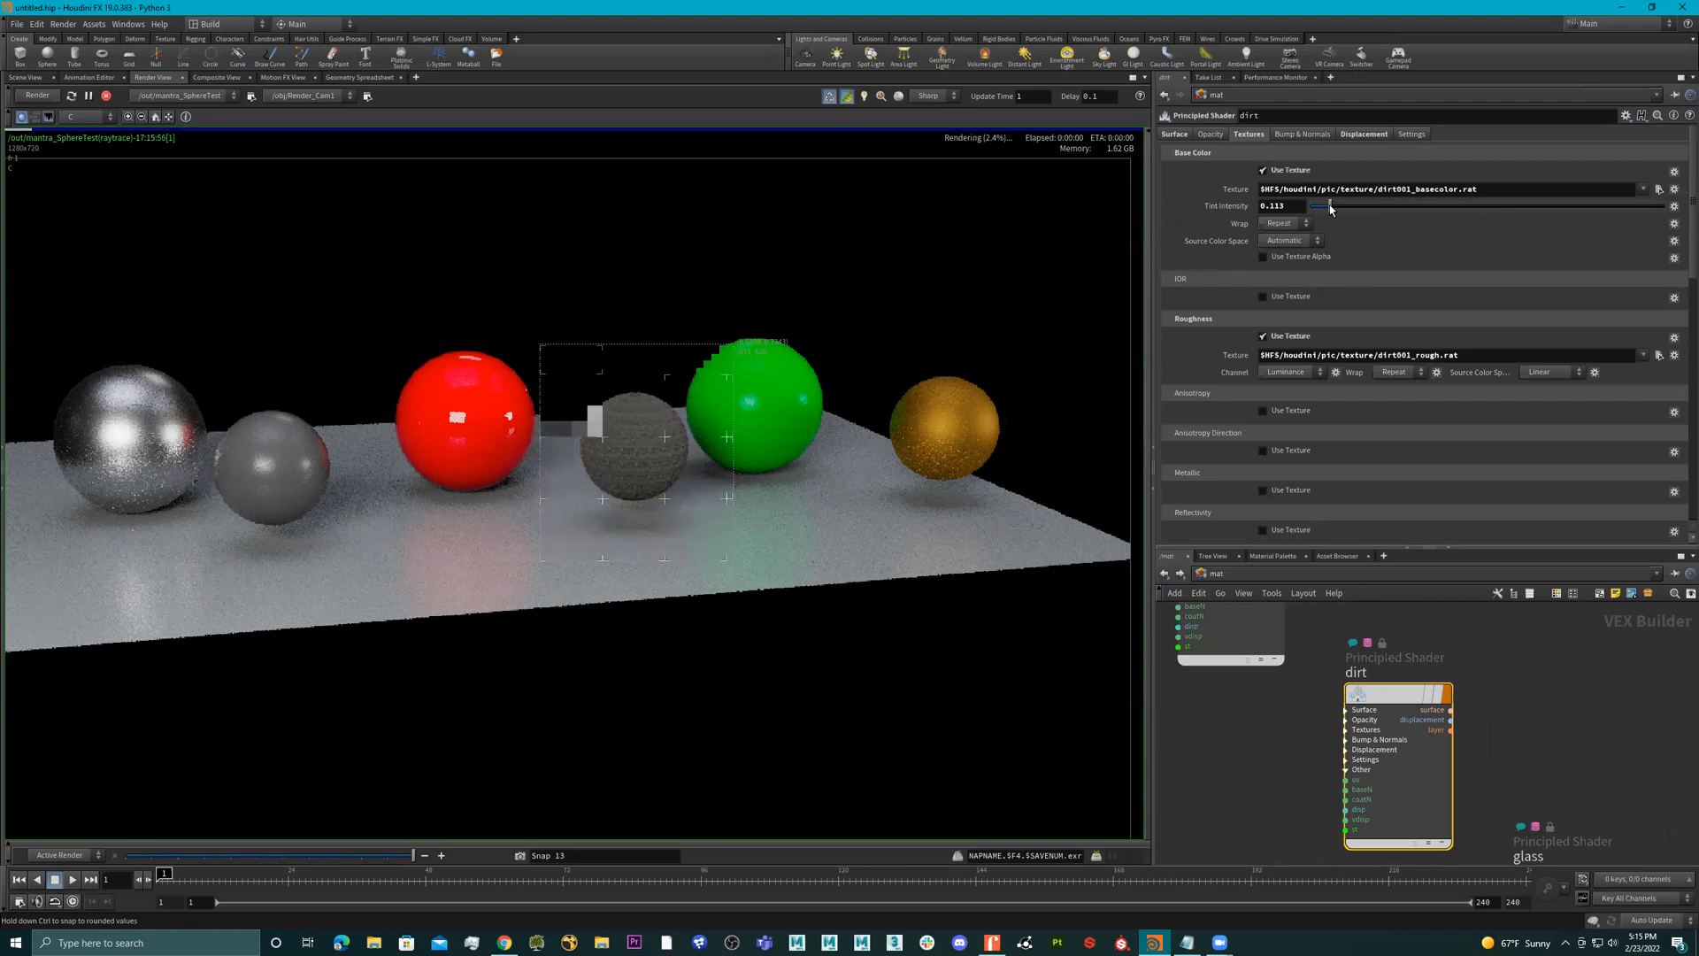
pyautogui.click(1622, 207)
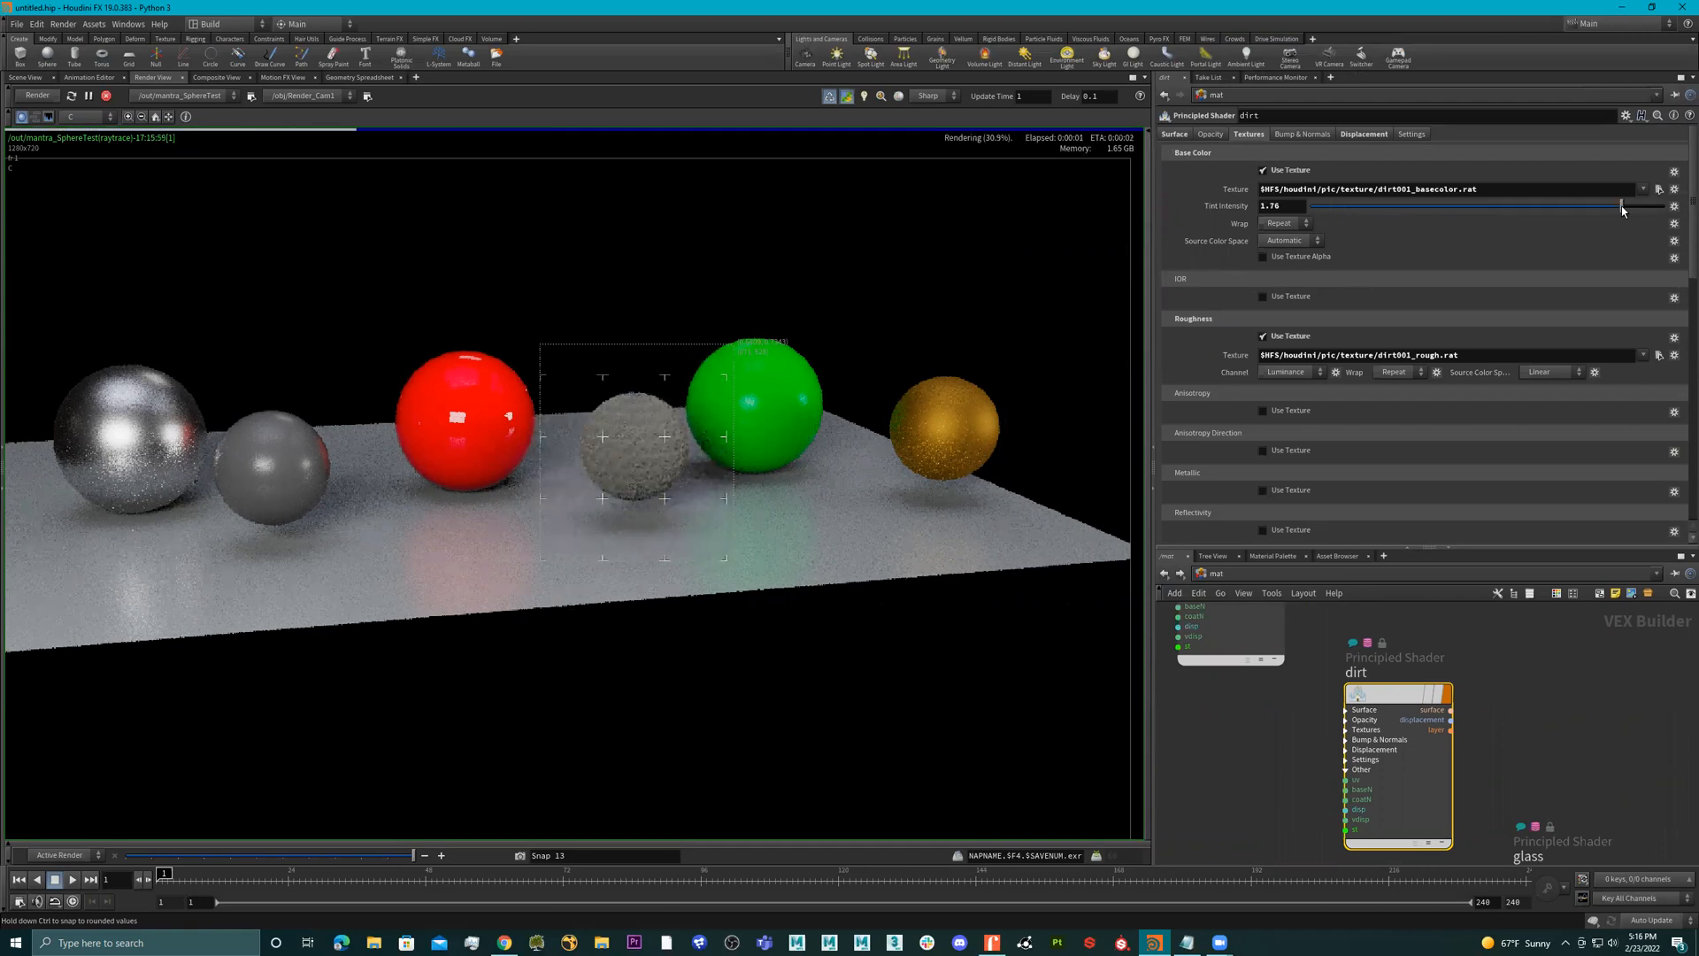
pyautogui.hotkey('ctrl', 'z')
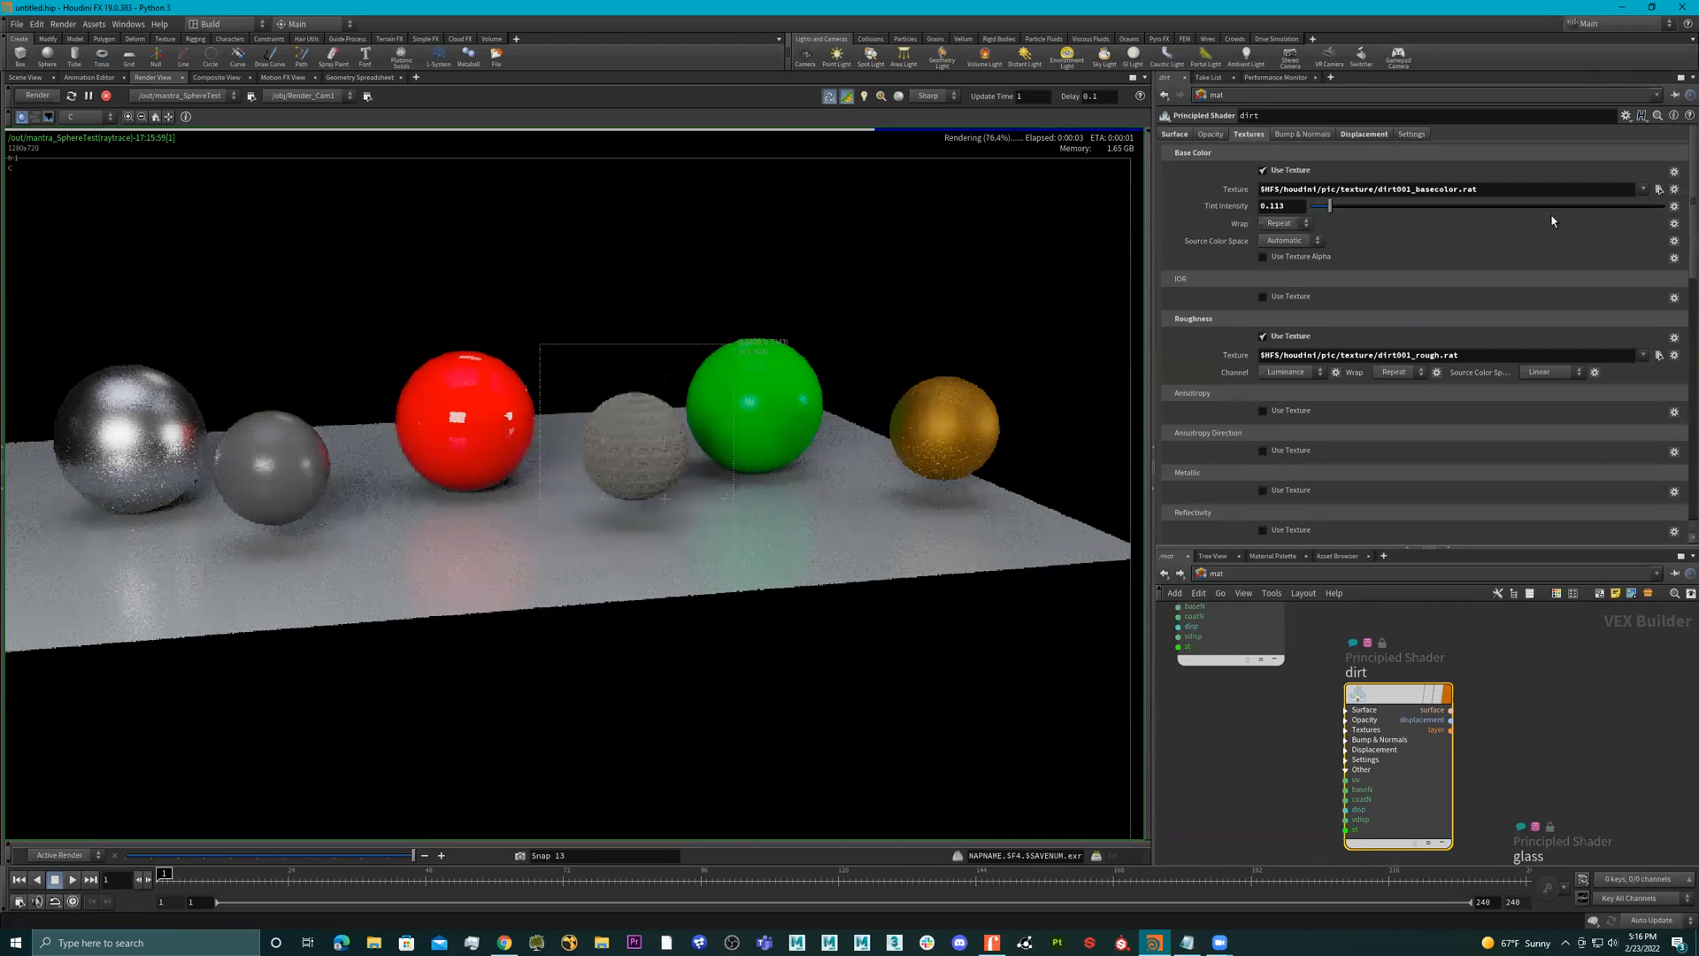
# - Undo the last base color tint intensity change and look through the remaining texture settings of the dirt shader
pyautogui.hotkey('ctrl', 'z')
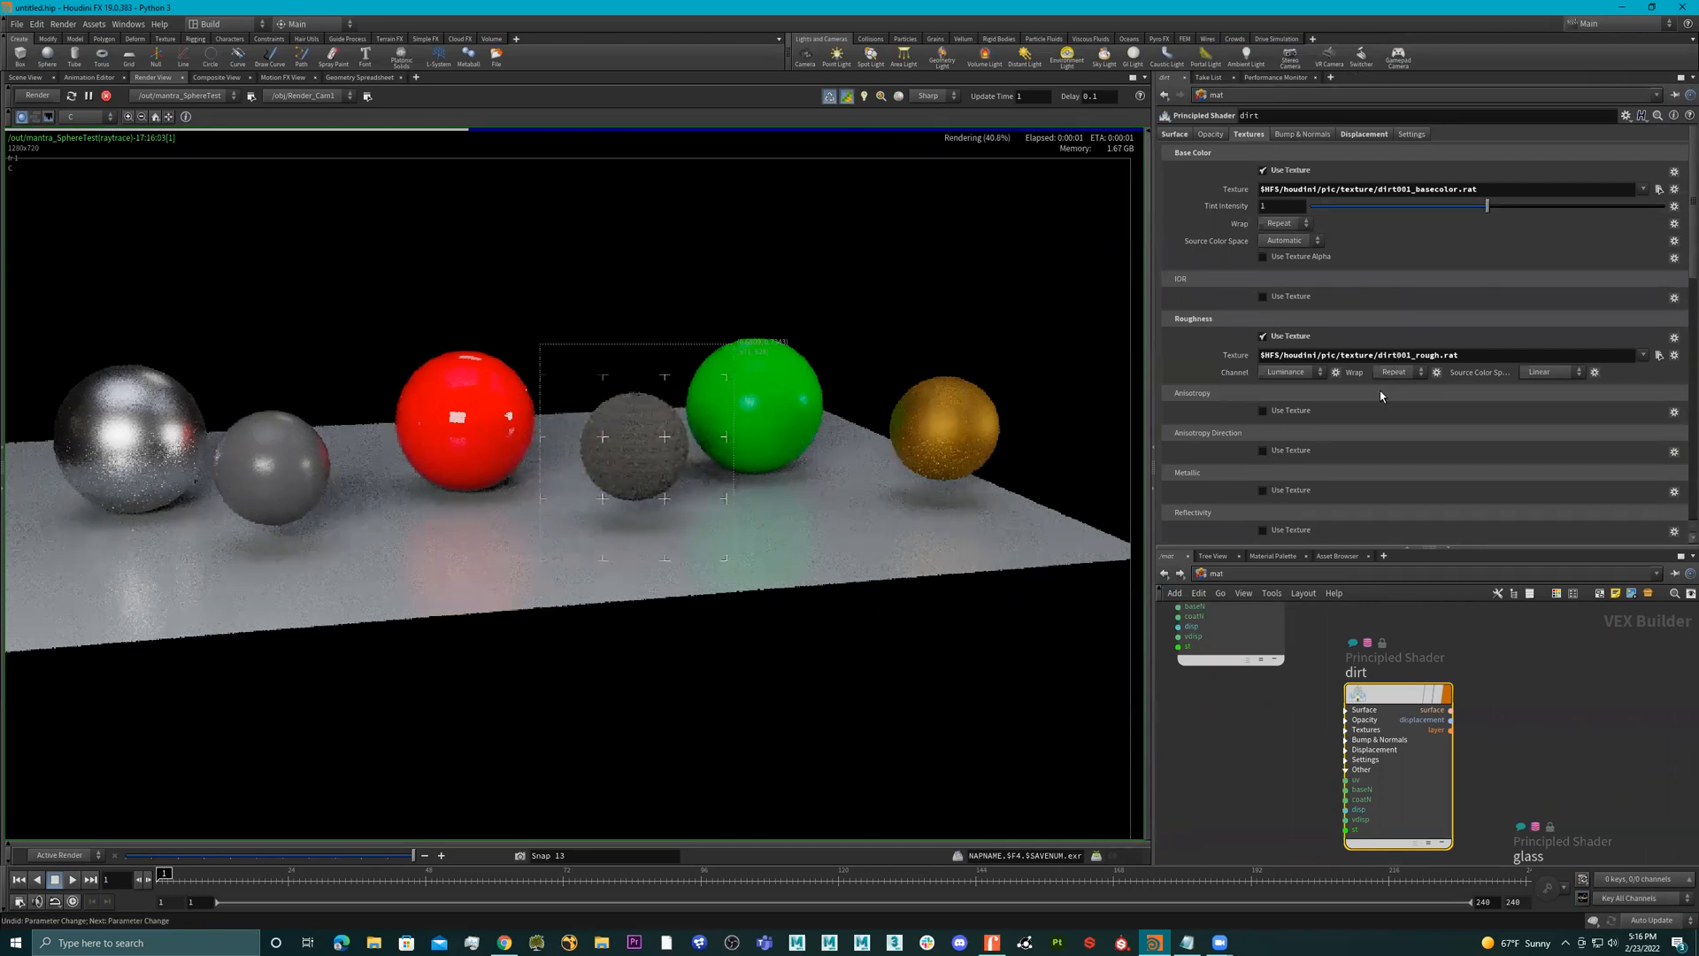
pyautogui.scroll(-10, 1376, 389)
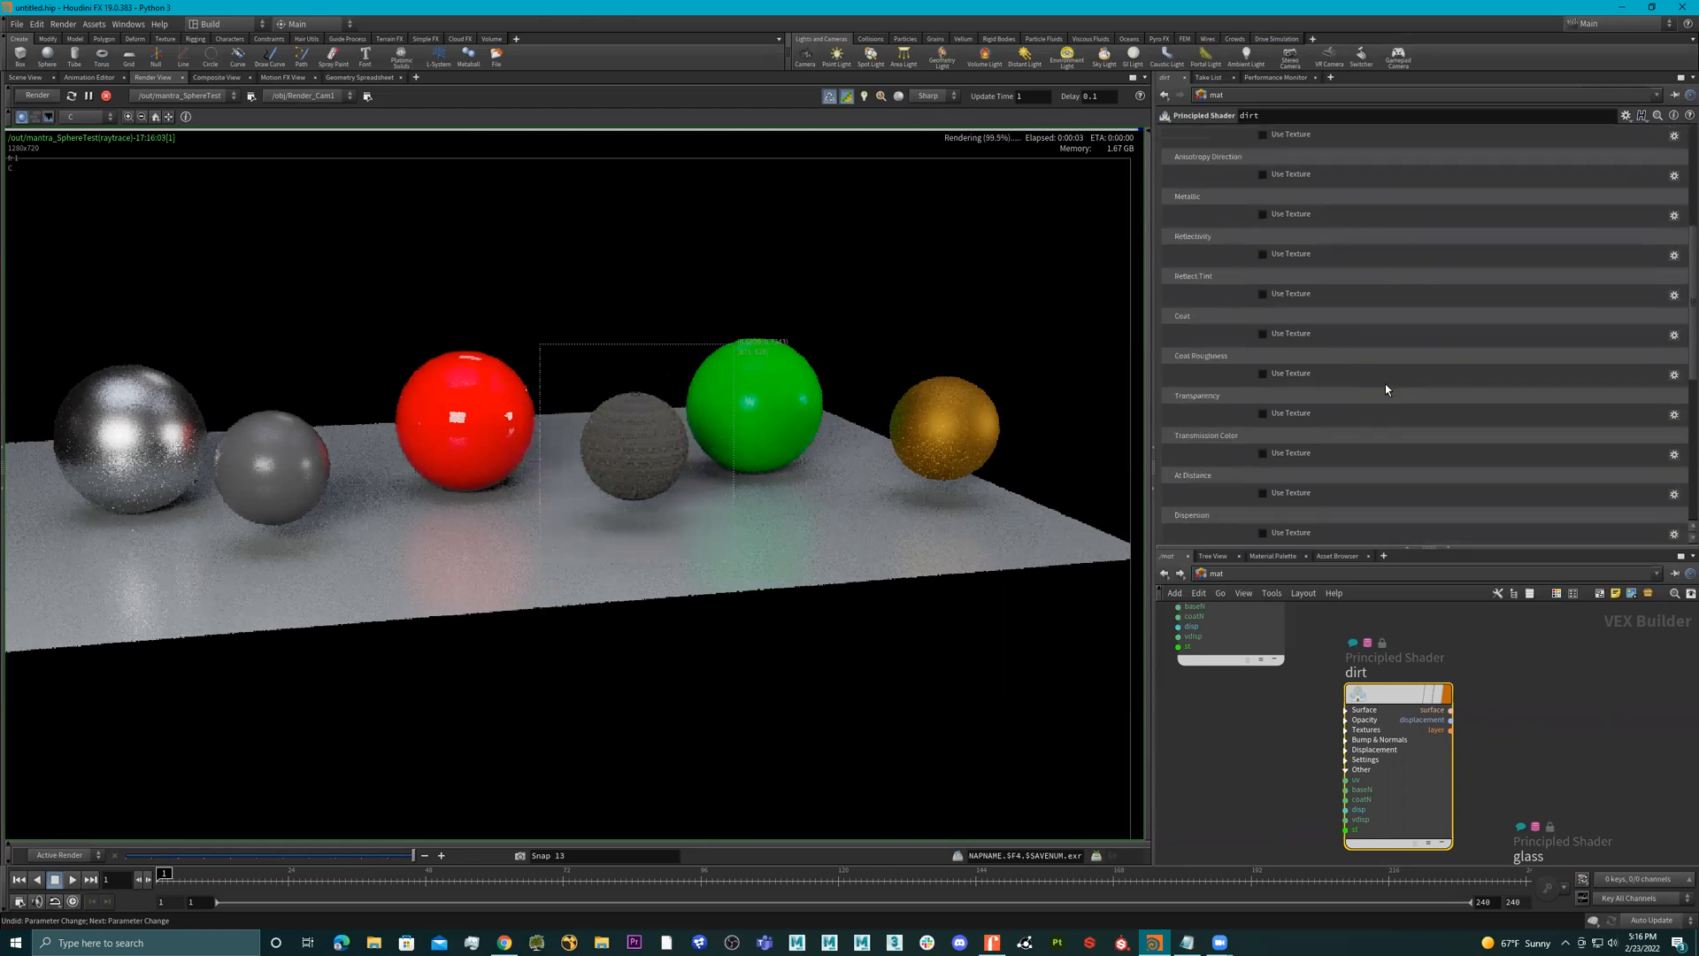
pyautogui.scroll(-5, 1407, 382)
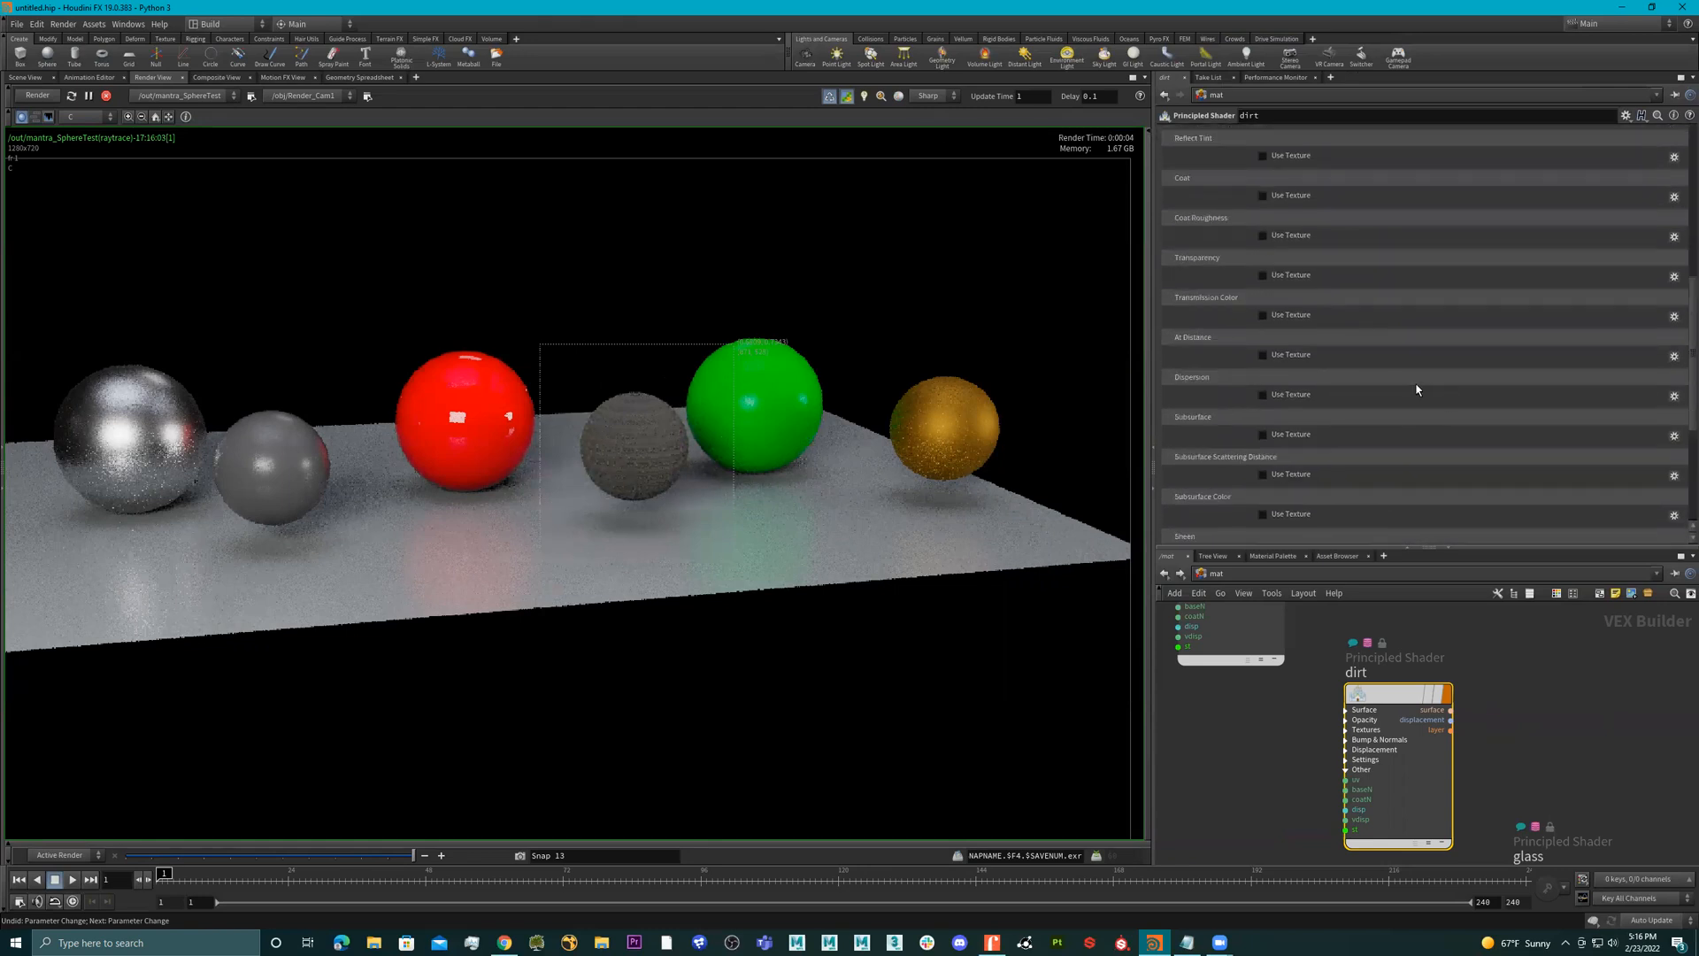
pyautogui.scroll(-3, 1546, 412)
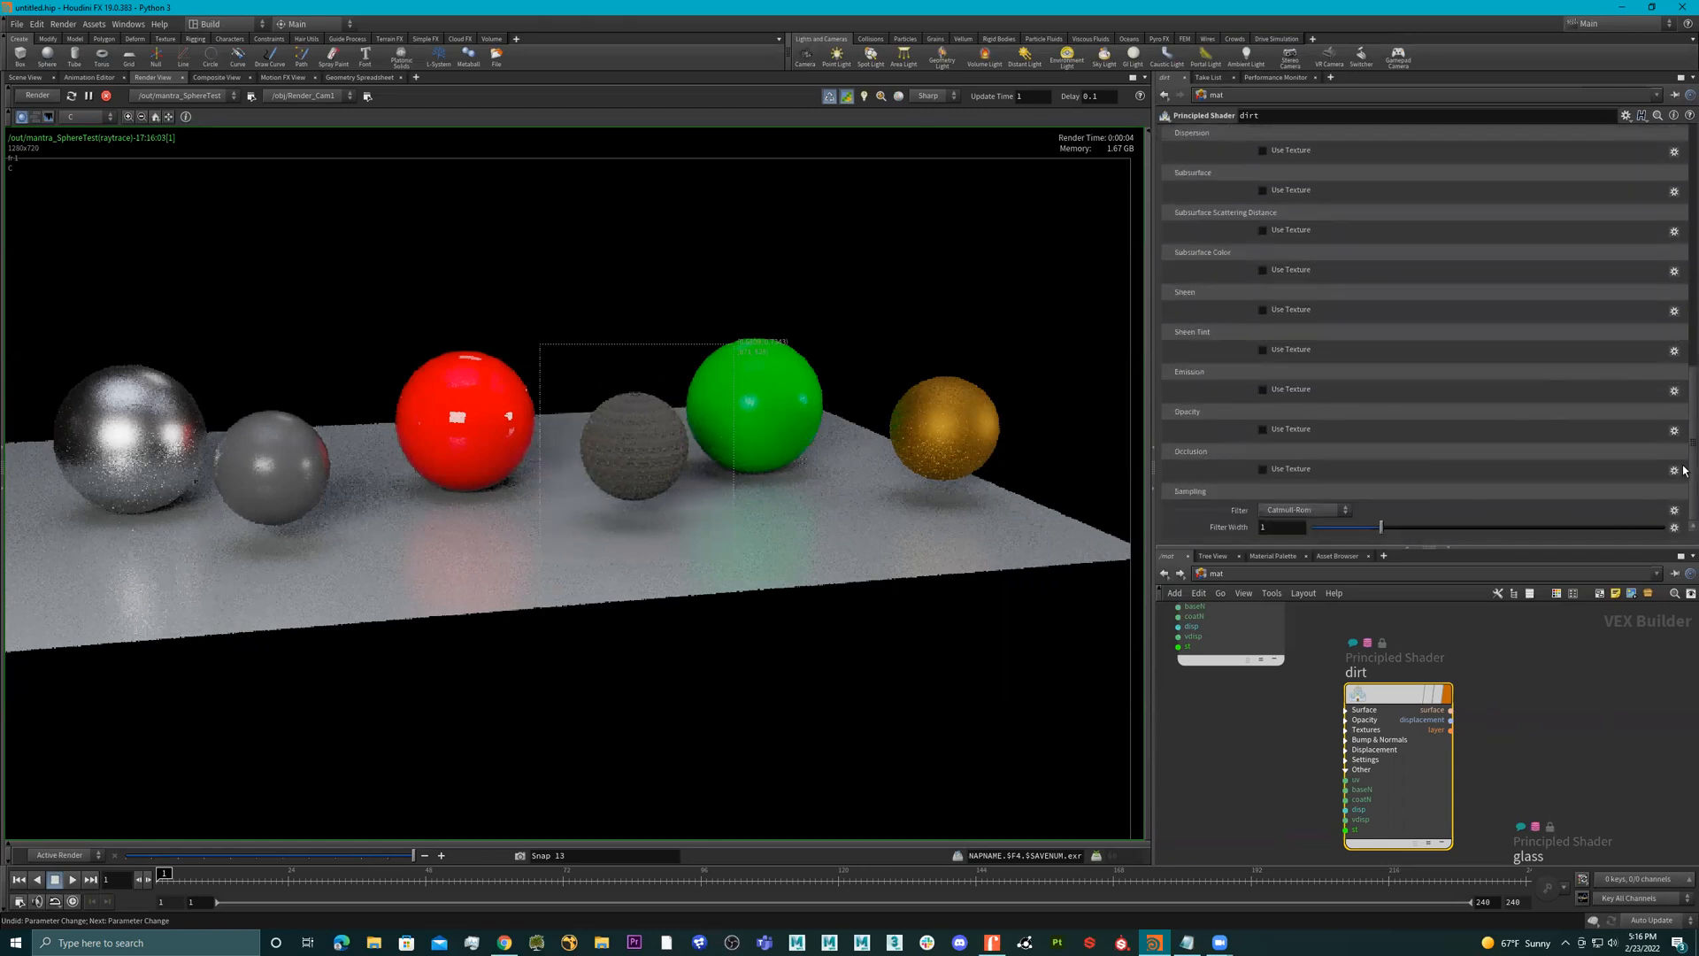
pyautogui.moveTo(1691, 392); pyautogui.dragTo(1684, 107)
# - Try a texture displacement effect scale of 0.323 on the dirt shader, and settle on 0.013
pyautogui.click(1367, 134)
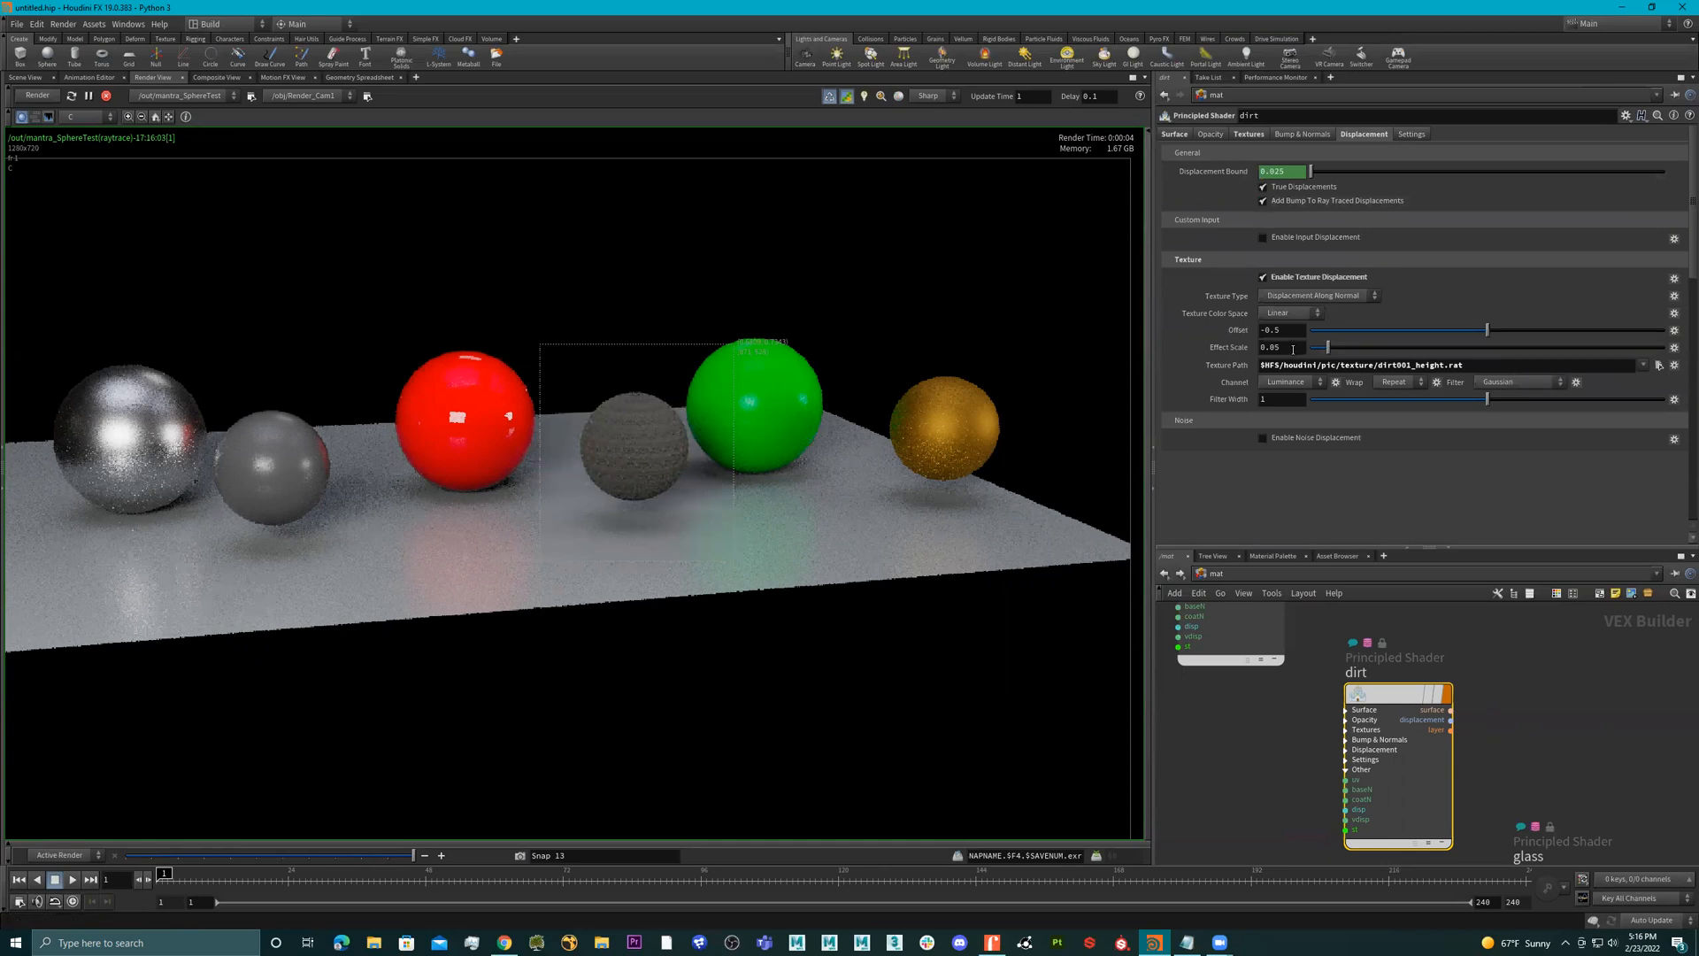
pyautogui.moveTo(1327, 347); pyautogui.dragTo(1423, 347)
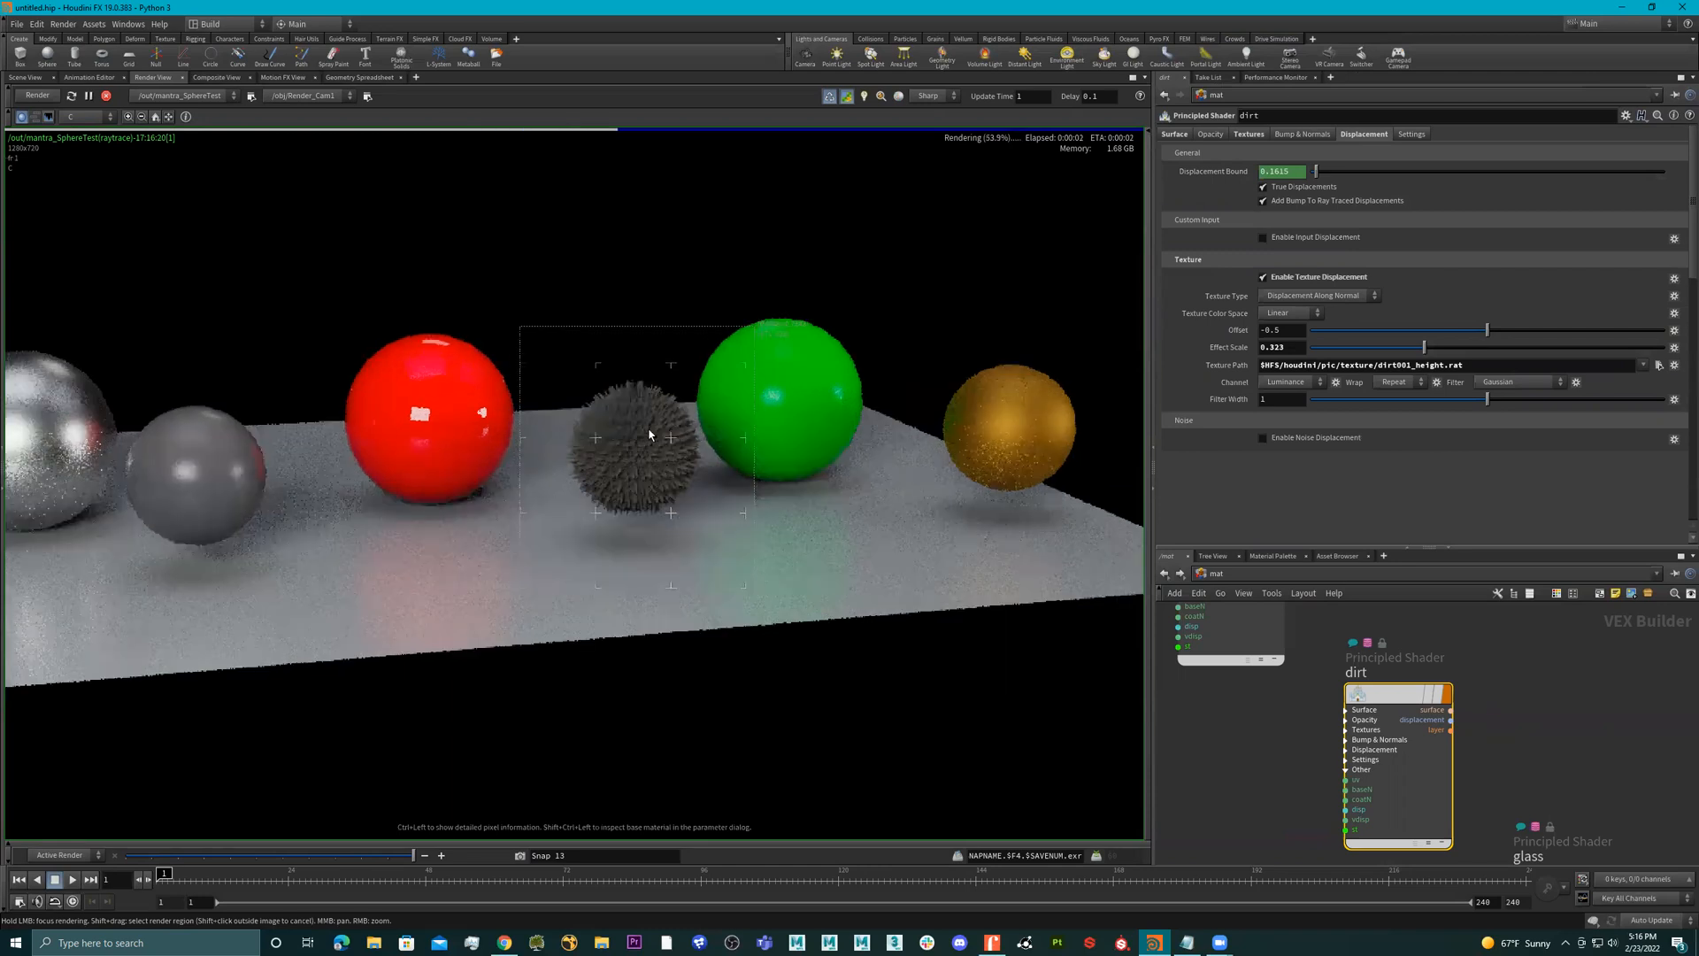
pyautogui.scroll(3, 655, 434)
pyautogui.moveTo(1528, 356); pyautogui.dragTo(1329, 354)
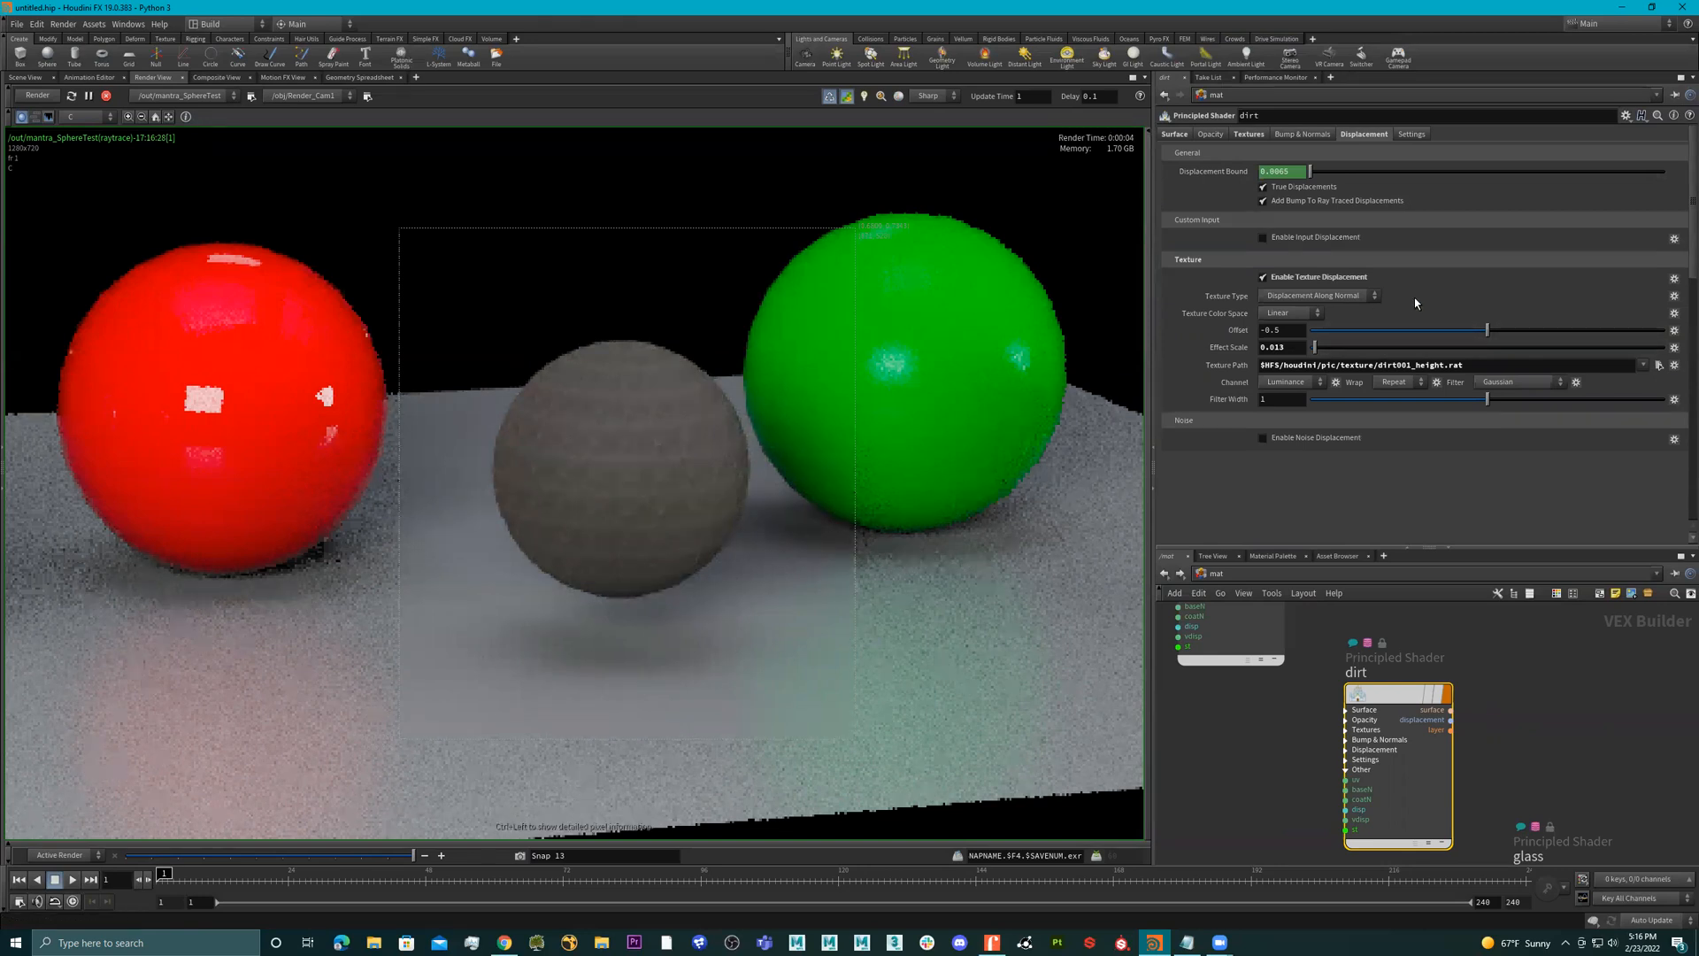
# - Try the Streak wrap mode on dirt's base color texture and restore Repeat
pyautogui.click(1176, 134)
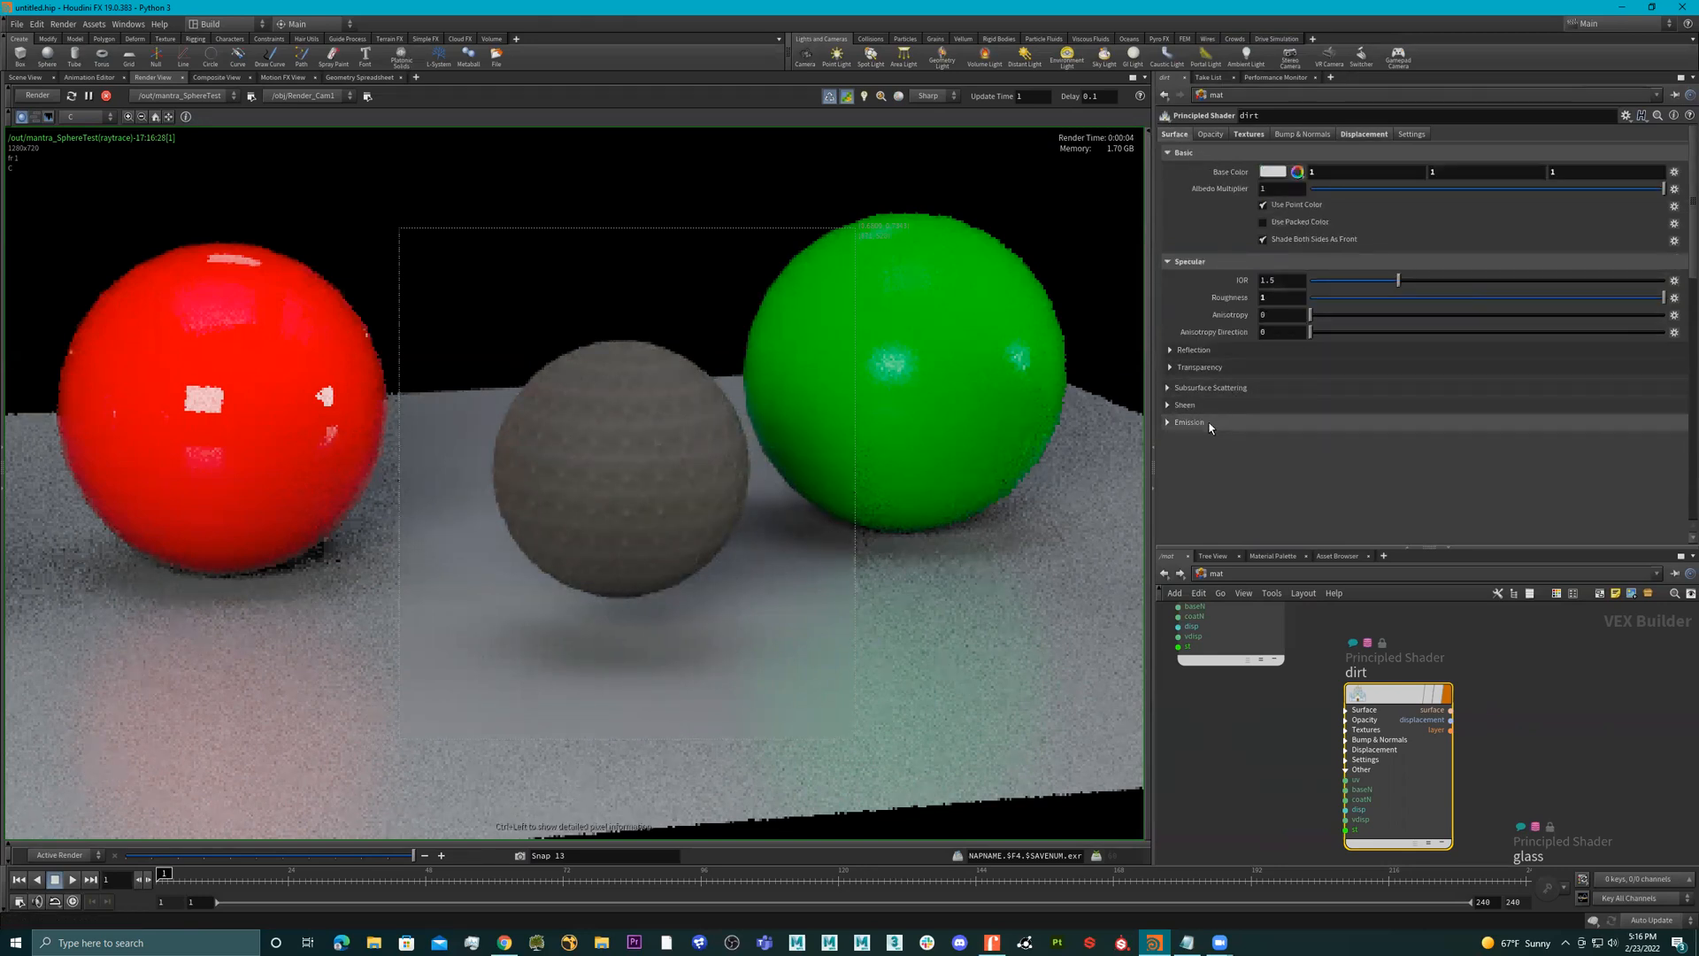
pyautogui.click(1208, 134)
pyautogui.click(1245, 134)
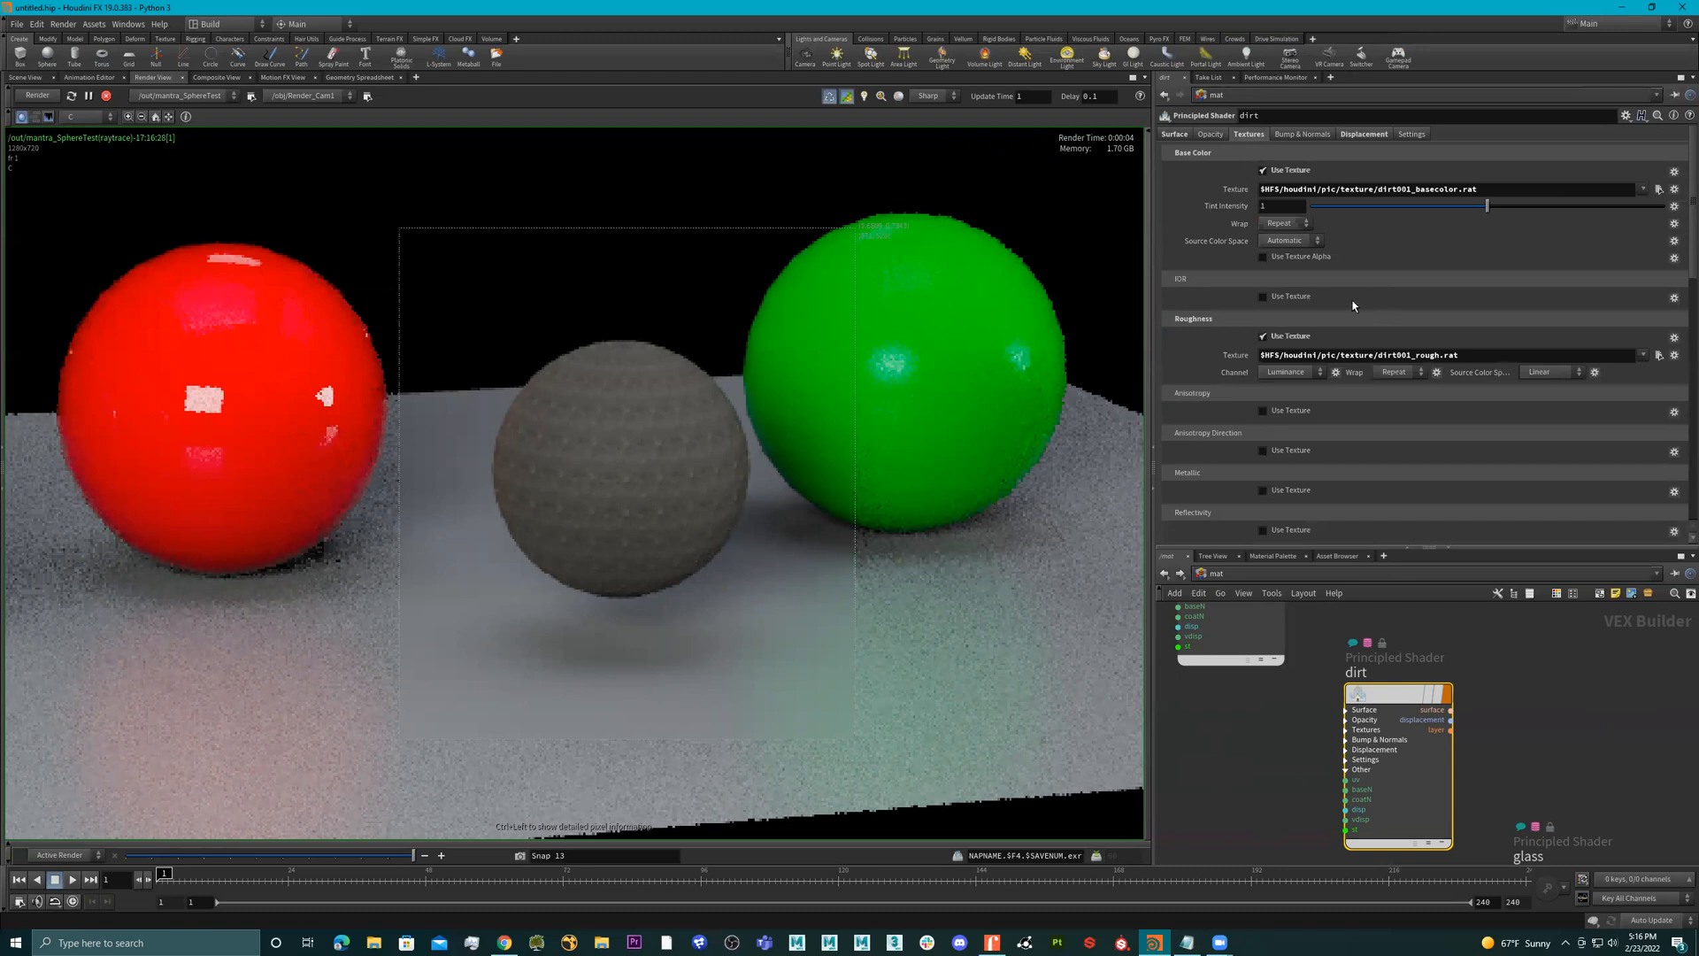
pyautogui.click(1299, 224)
pyautogui.click(1276, 250)
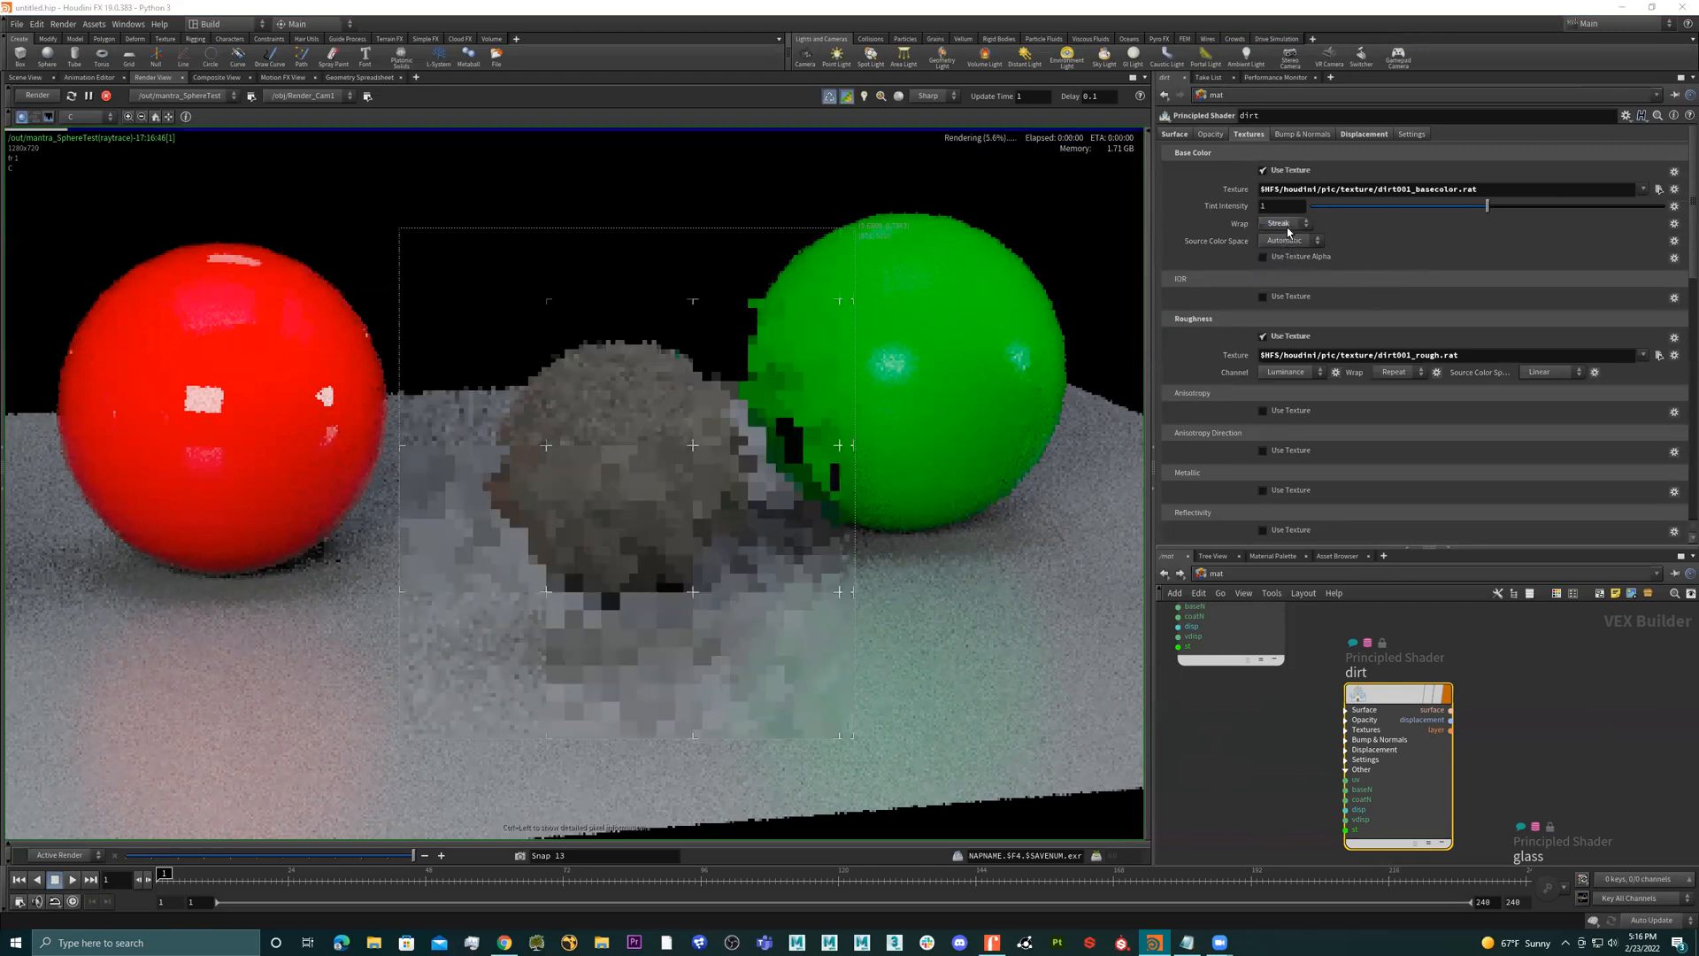
pyautogui.click(1289, 224)
pyautogui.click(1281, 254)
pyautogui.click(1293, 225)
pyautogui.click(1290, 239)
pyautogui.click(1300, 241)
pyautogui.click(1300, 243)
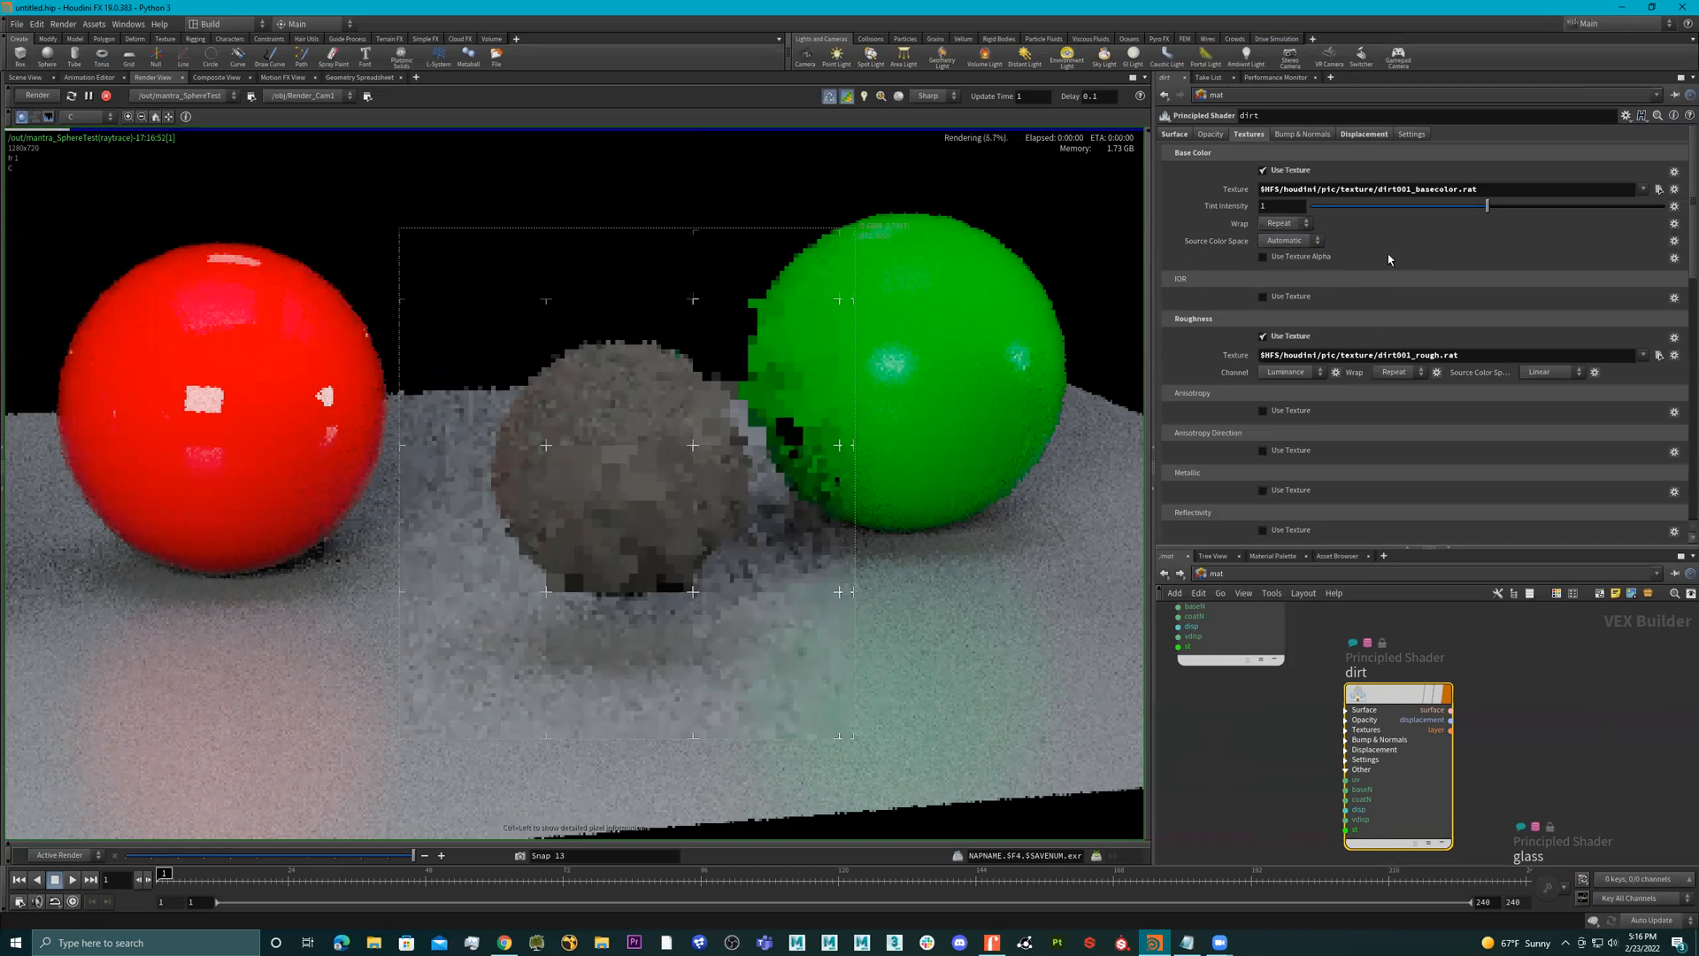
# - Try a UV scale of -201 in both directions on the dirt shader and revert it to factory defaults
pyautogui.click(1409, 135)
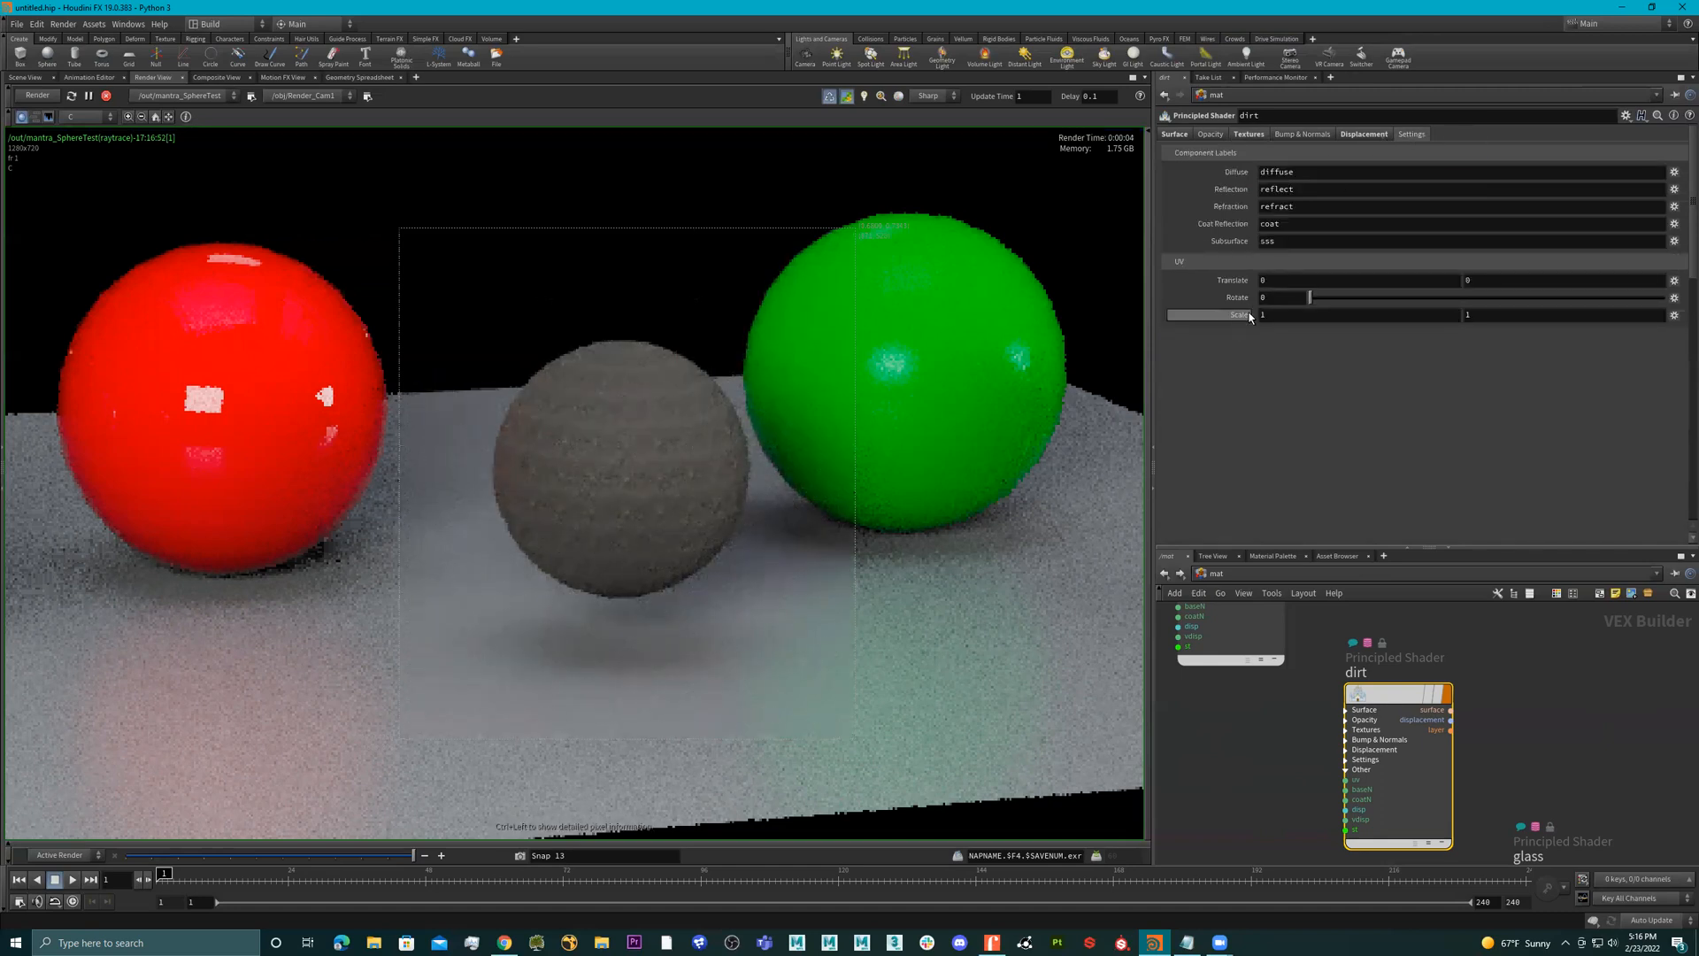
pyautogui.moveTo(1243, 315)
pyautogui.mouseDown(button='middle')
pyautogui.moveTo(1240, 292)
pyautogui.moveTo(1181, 300)
pyautogui.moveTo(1219, 304)
pyautogui.mouseUp(button='middle')
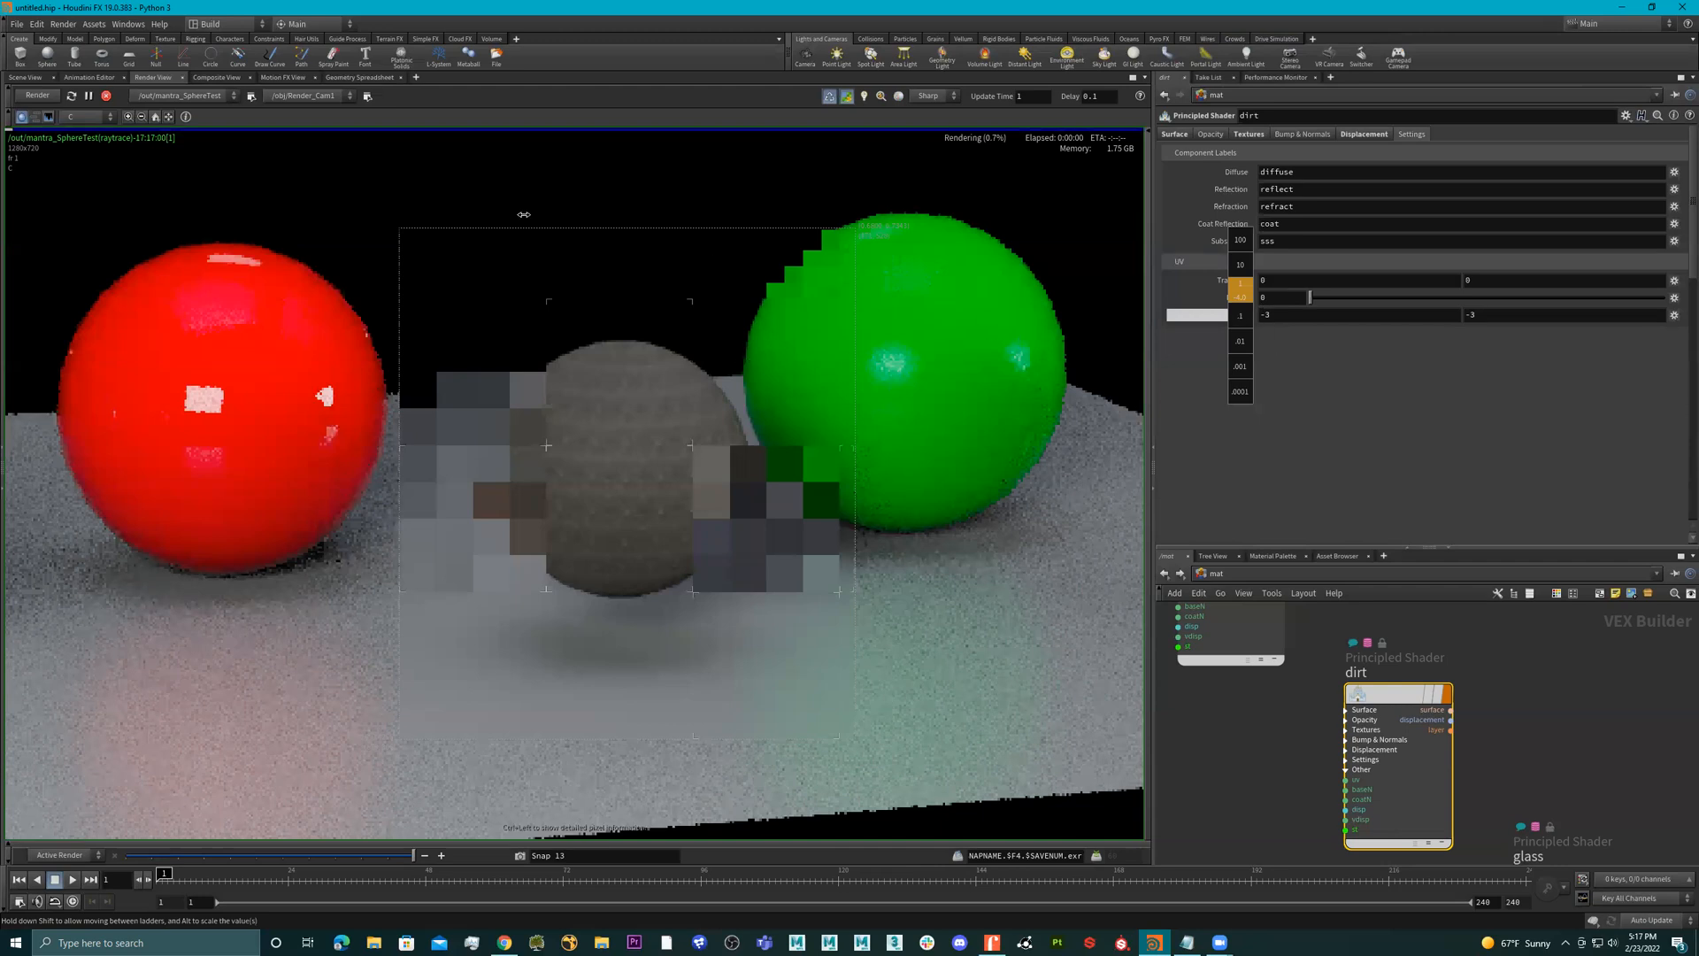
pyautogui.moveTo(1220, 304); pyautogui.dragTo(1309, 263, button='middle')
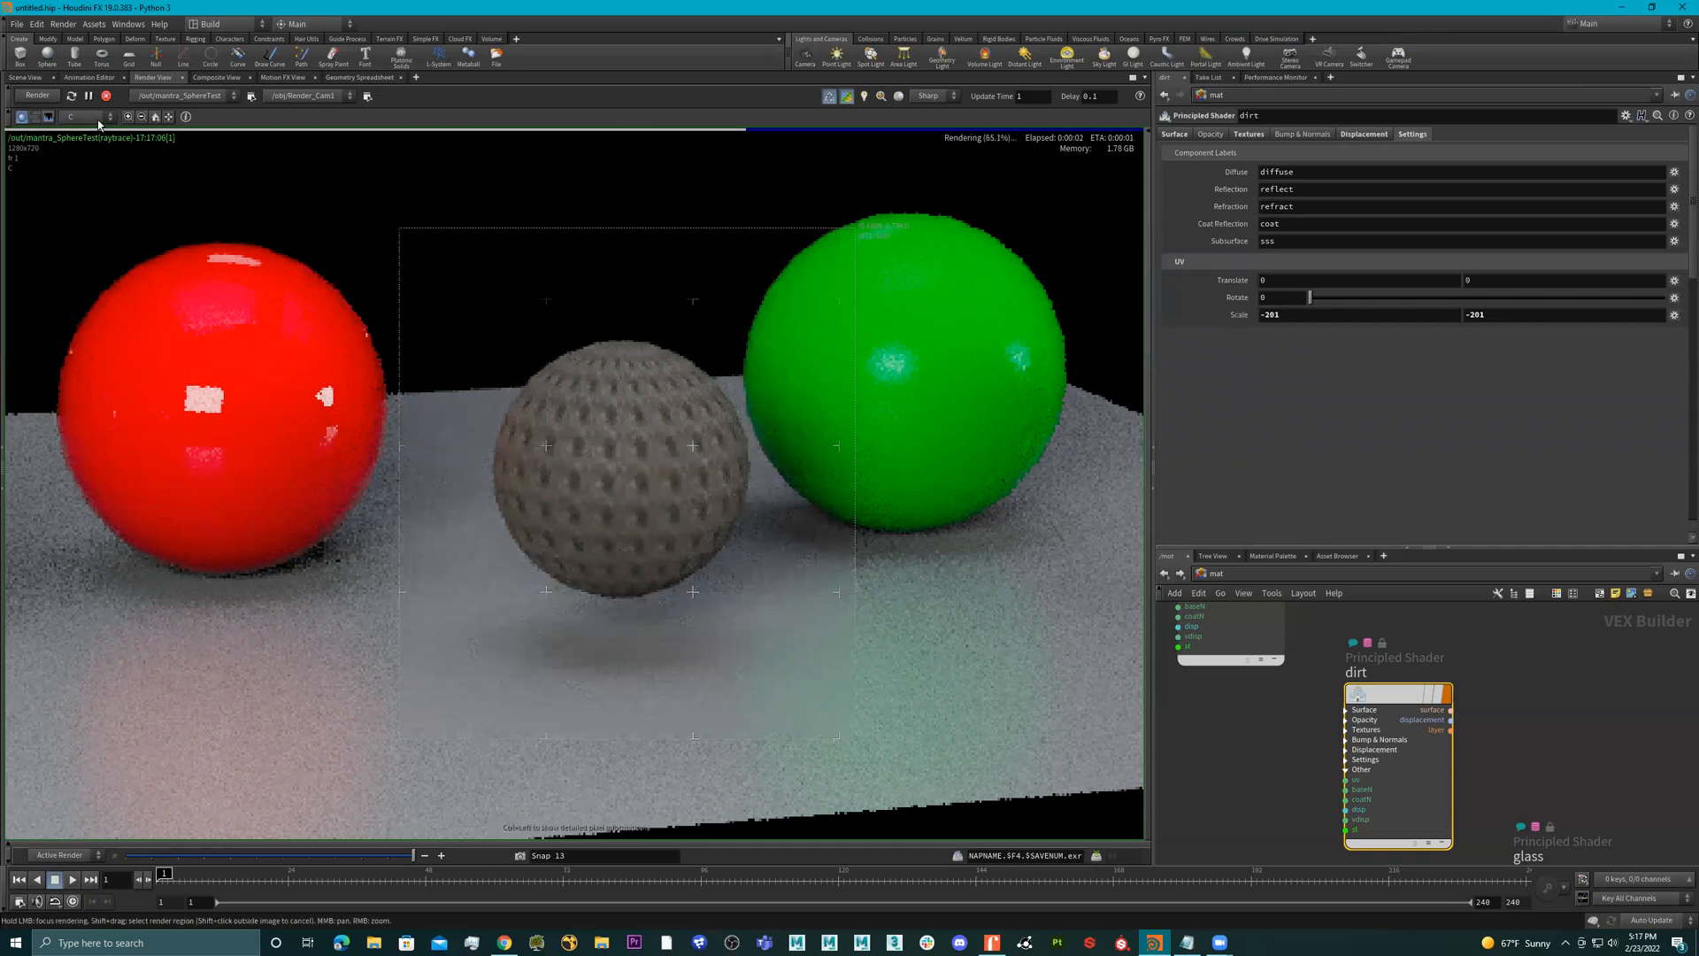
pyautogui.rightClick(1232, 321)
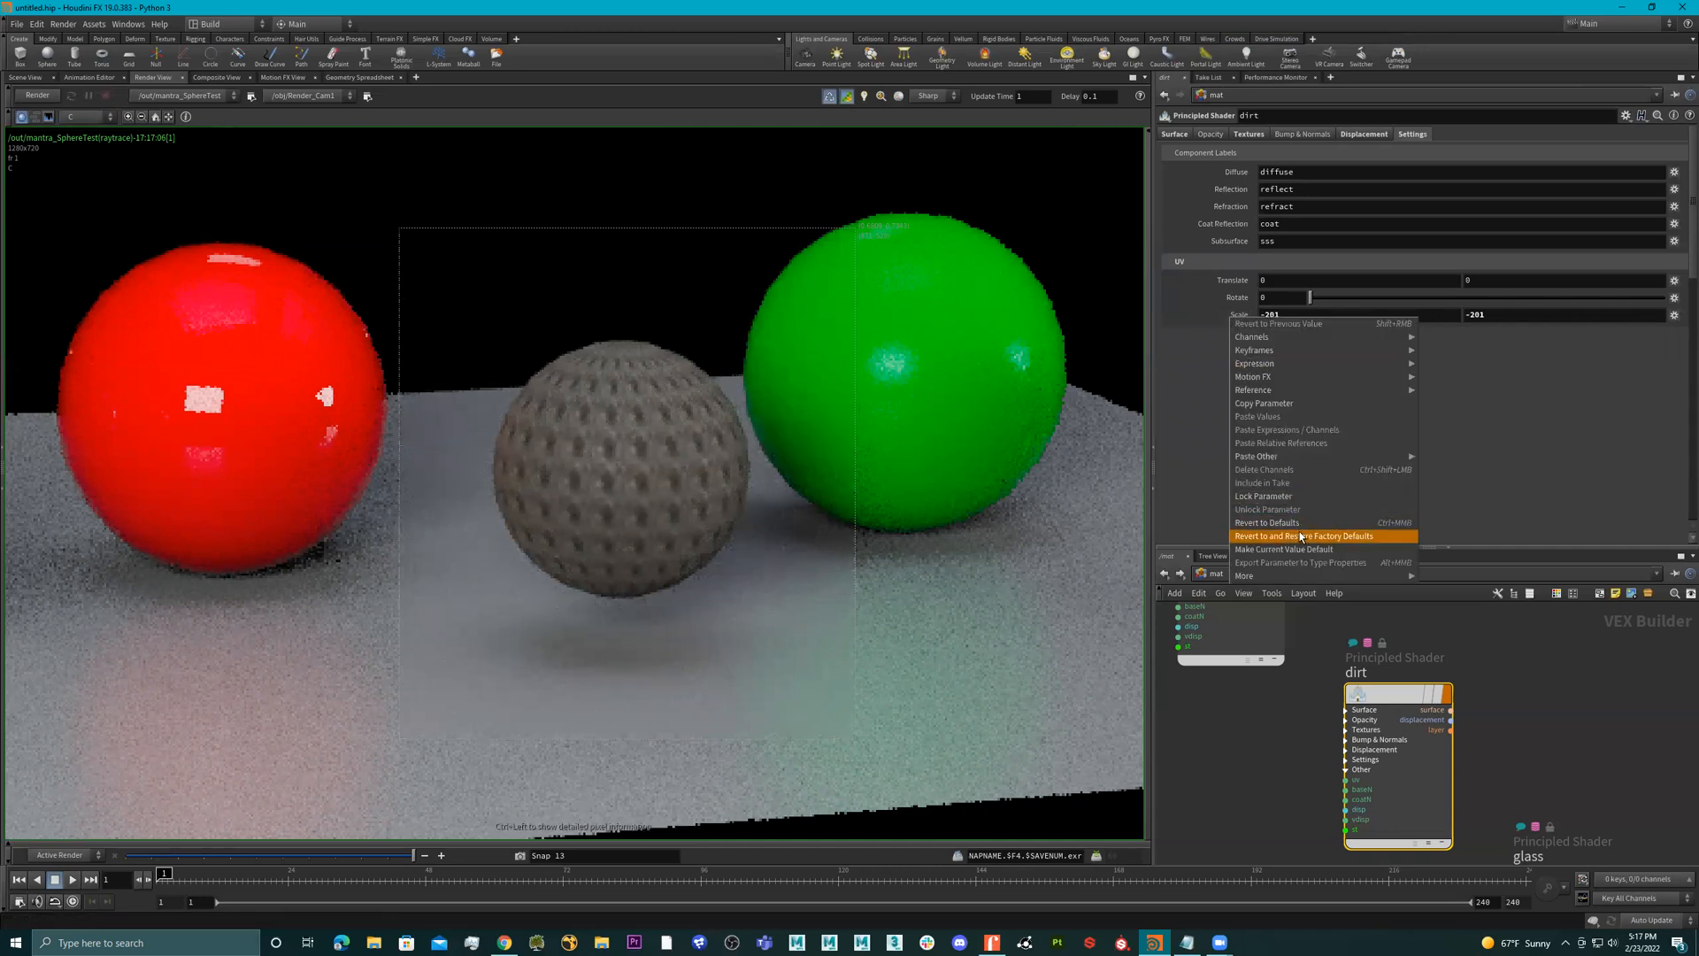
pyautogui.click(1266, 537)
# - Set dirt's UV scale to 0.2 and restart the render, and try scales of 2.4, 13.7 and 8.7
pyautogui.moveTo(1237, 319); pyautogui.dragTo(1183, 322, button='middle')
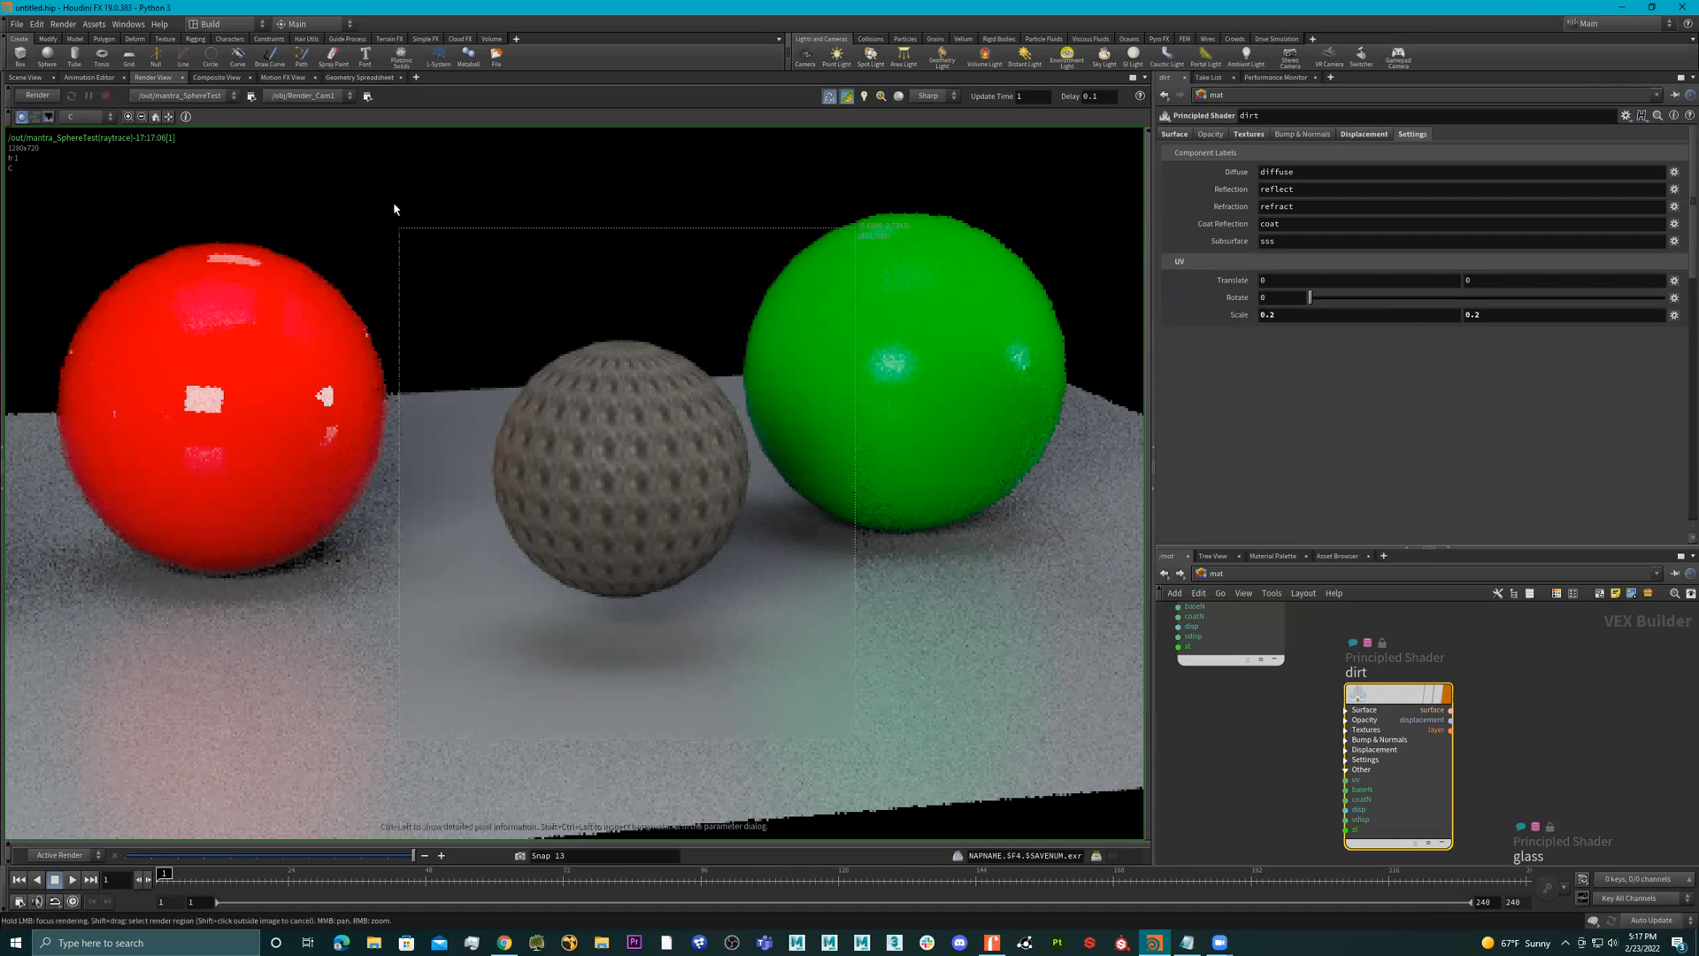
pyautogui.click(35, 94)
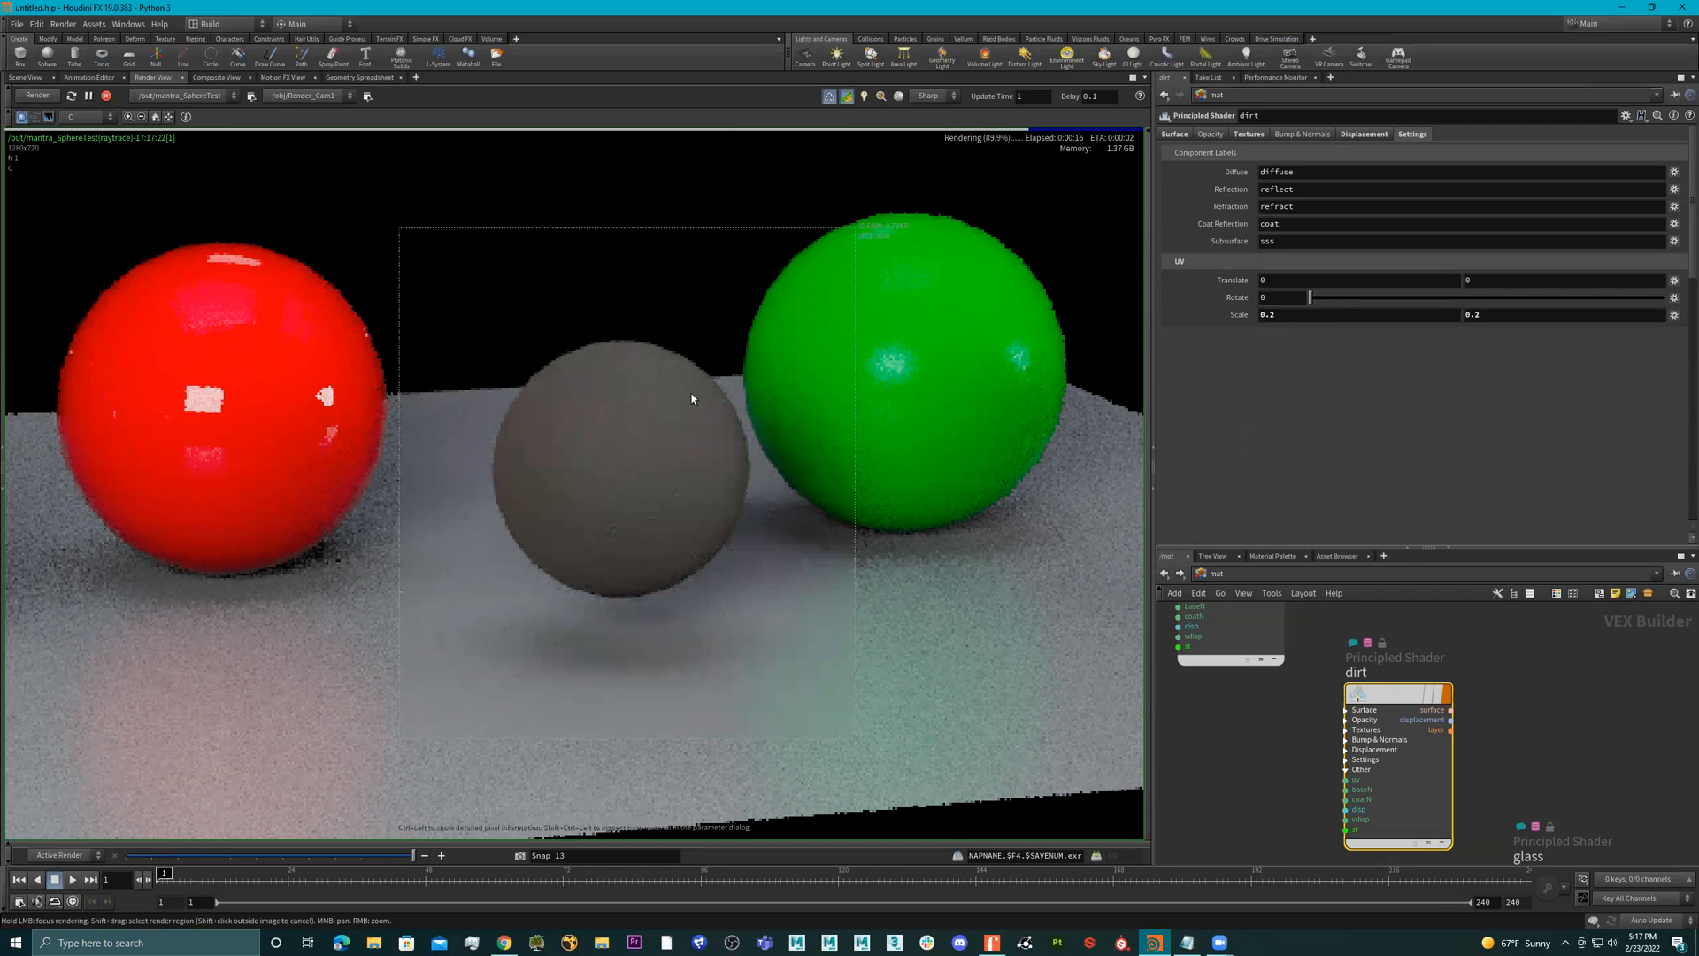
pyautogui.moveTo(1226, 316); pyautogui.dragTo(1379, 317, button='middle')
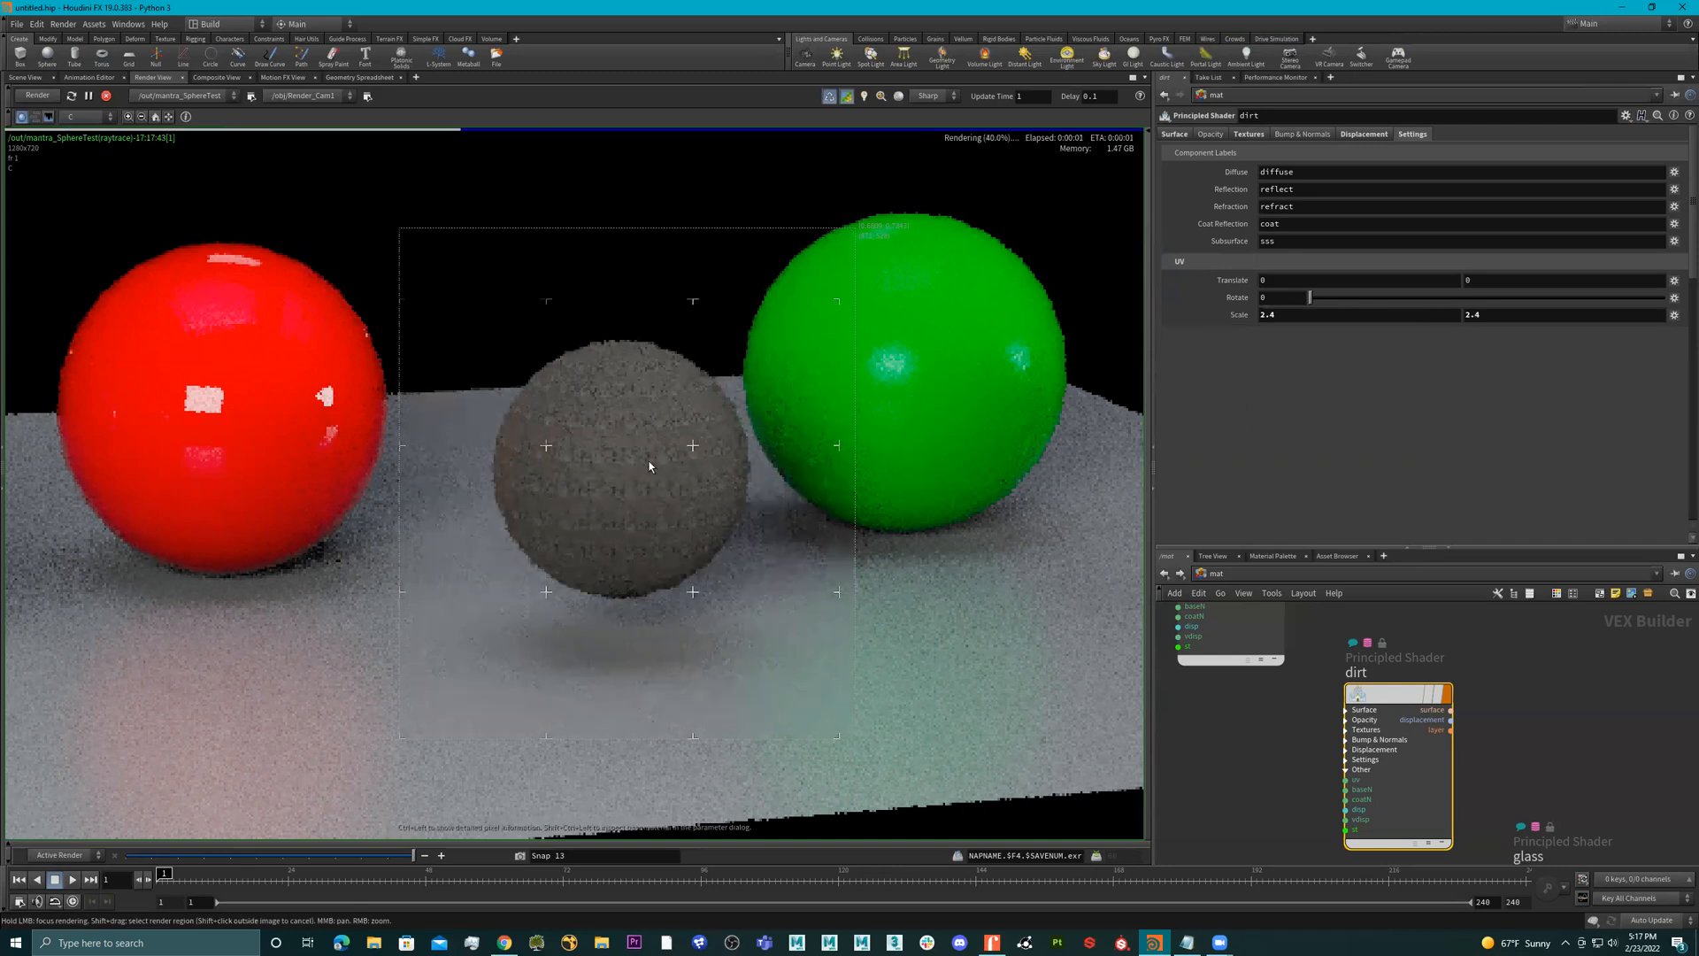
pyautogui.moveTo(1233, 314); pyautogui.dragTo(1310, 316, button='middle')
pyautogui.moveTo(1249, 324); pyautogui.dragTo(1612, 315, button='middle')
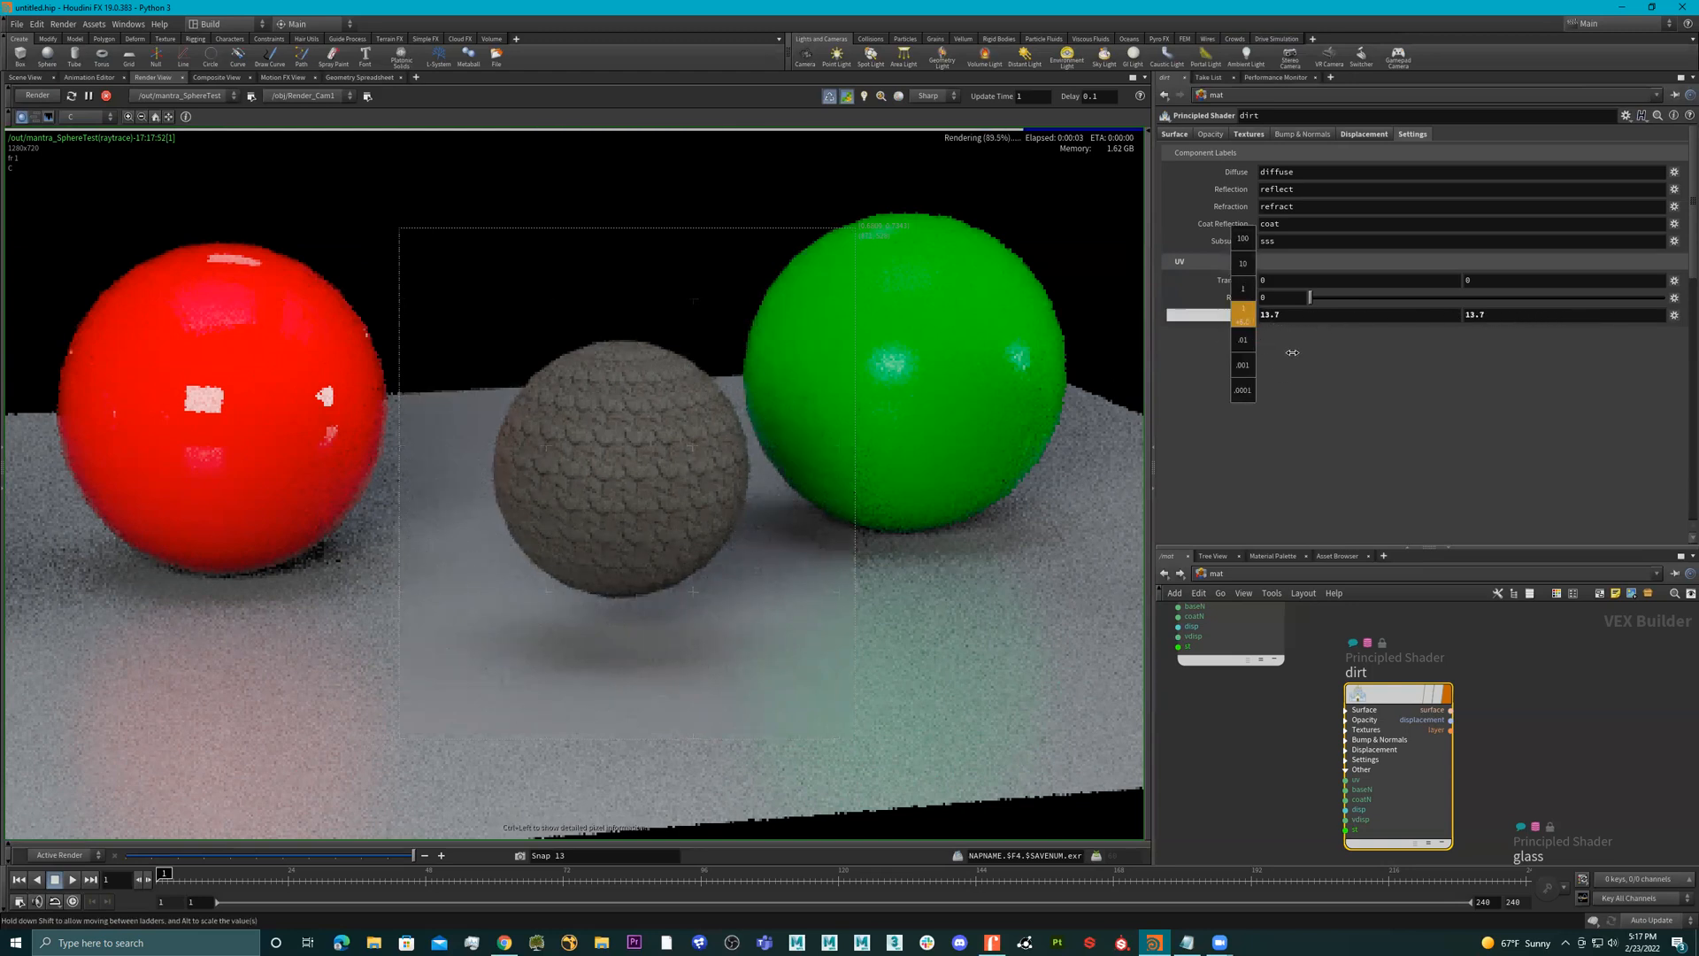
pyautogui.moveTo(1292, 352); pyautogui.dragTo(1248, 321, button='middle')
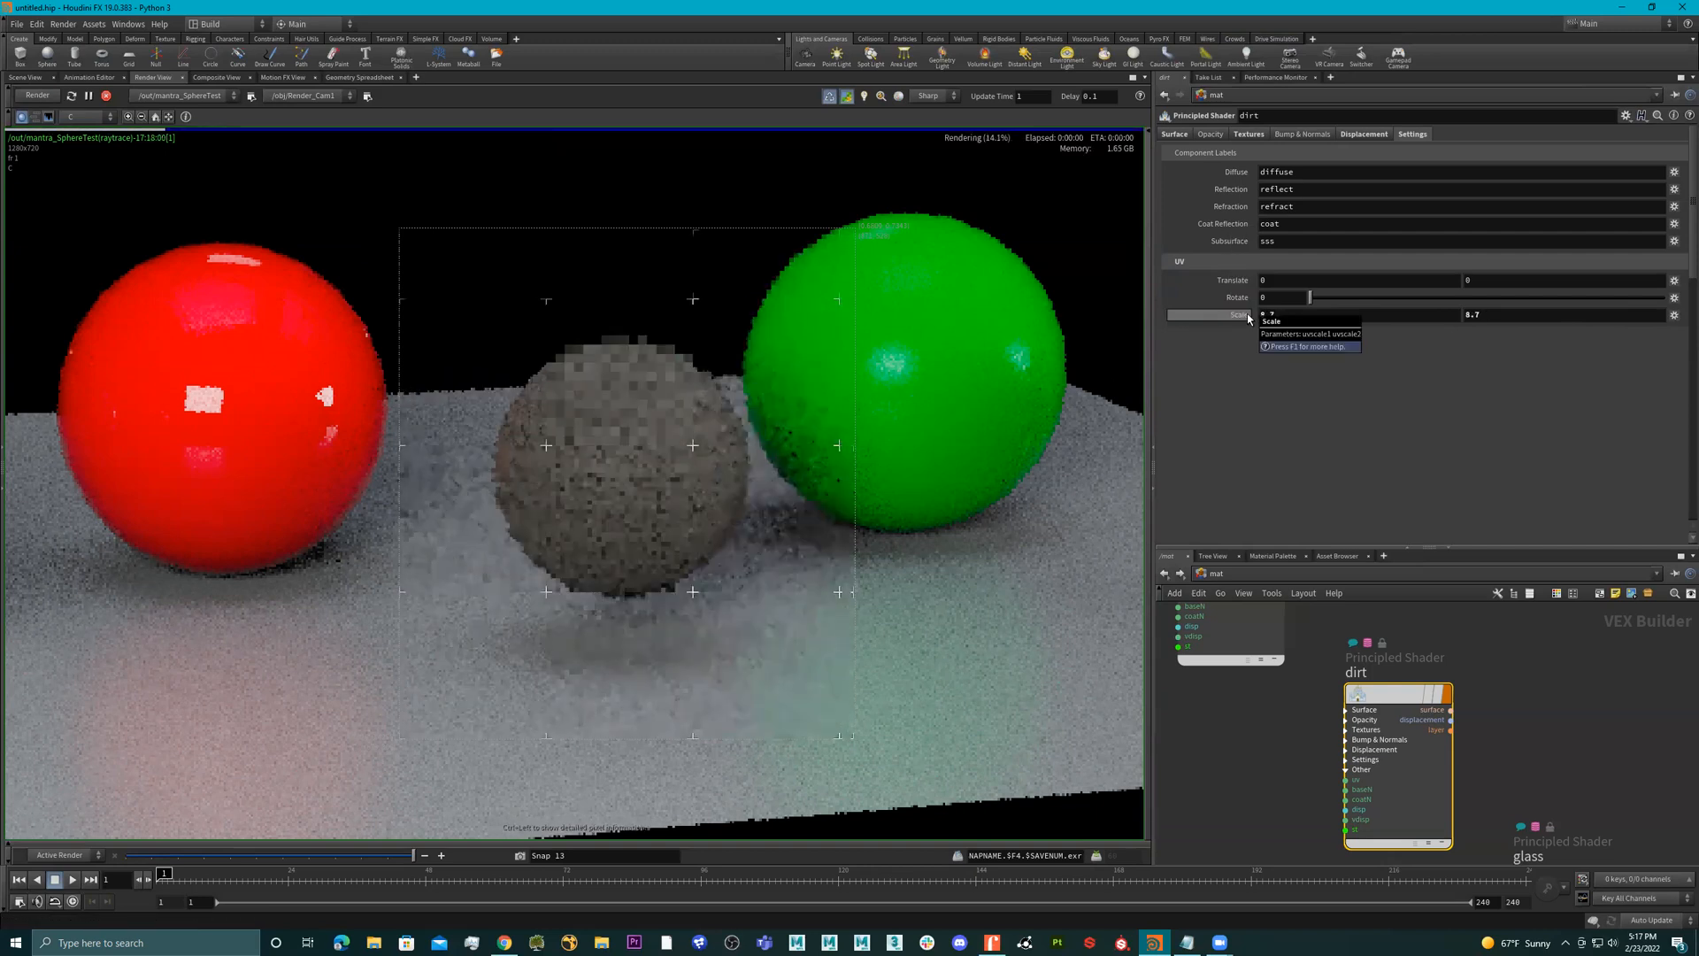
# - Raise dirt's UV scale through 88.7, 218.7 and 2418.7 to 2421, and try a UV rotation before resetting it to 0
pyautogui.moveTo(1239, 316); pyautogui.dragTo(1295, 267, button='middle')
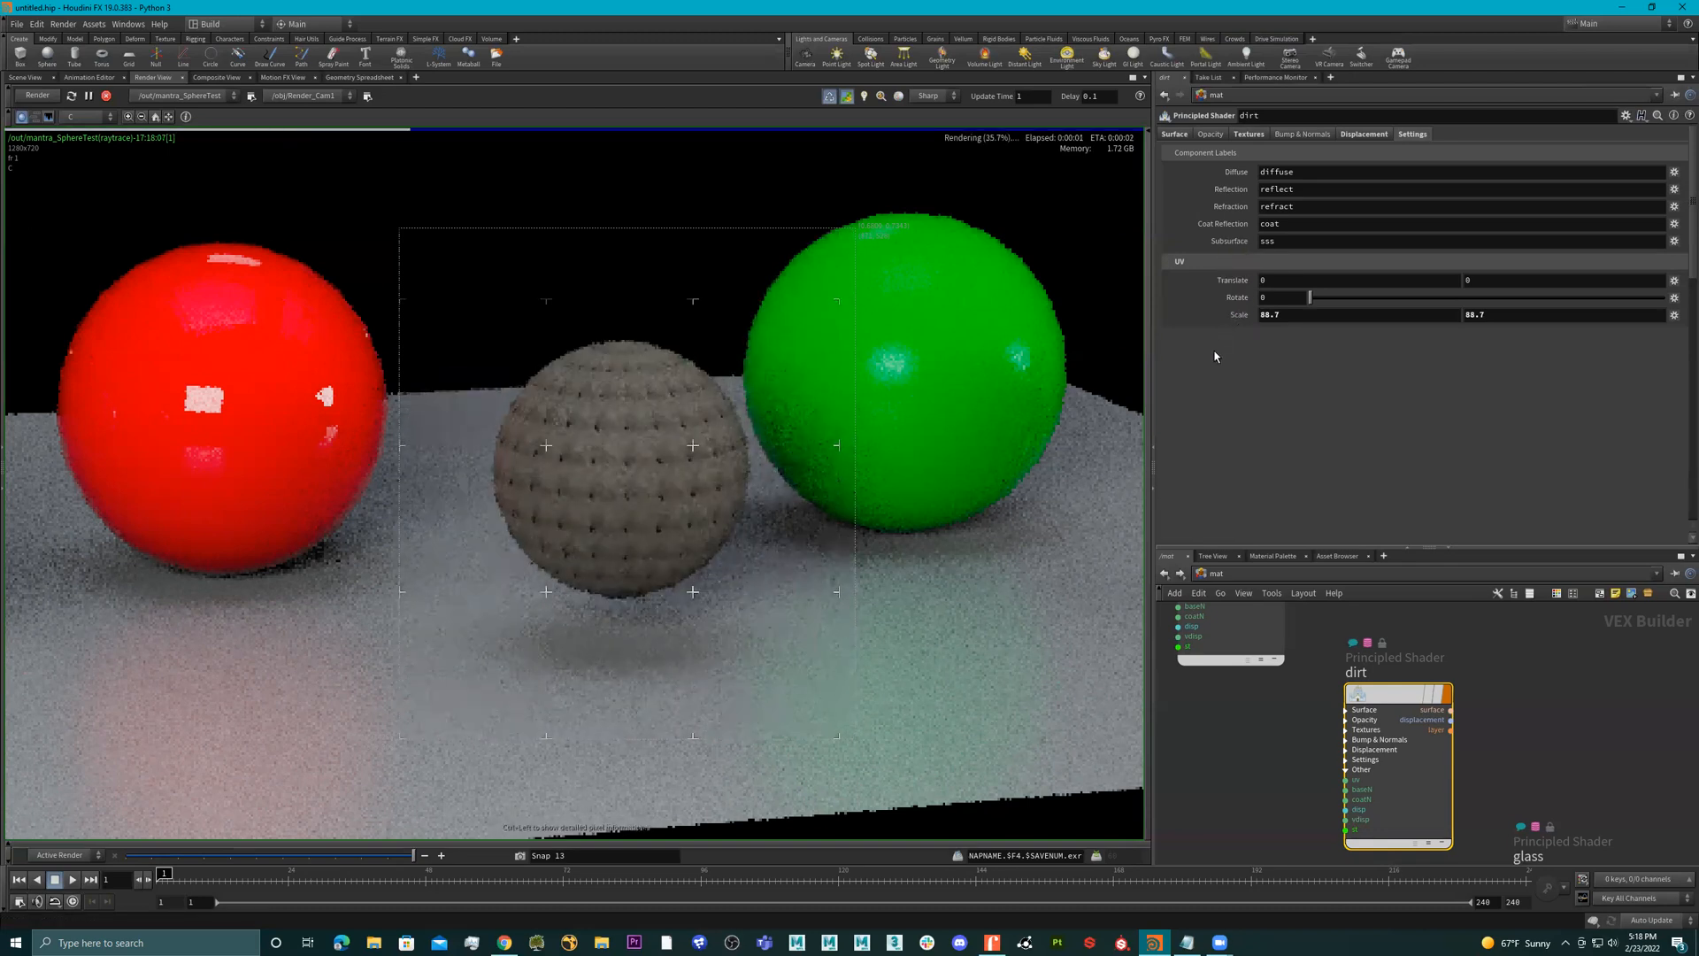
pyautogui.moveTo(1237, 317); pyautogui.dragTo(1331, 264, button='middle')
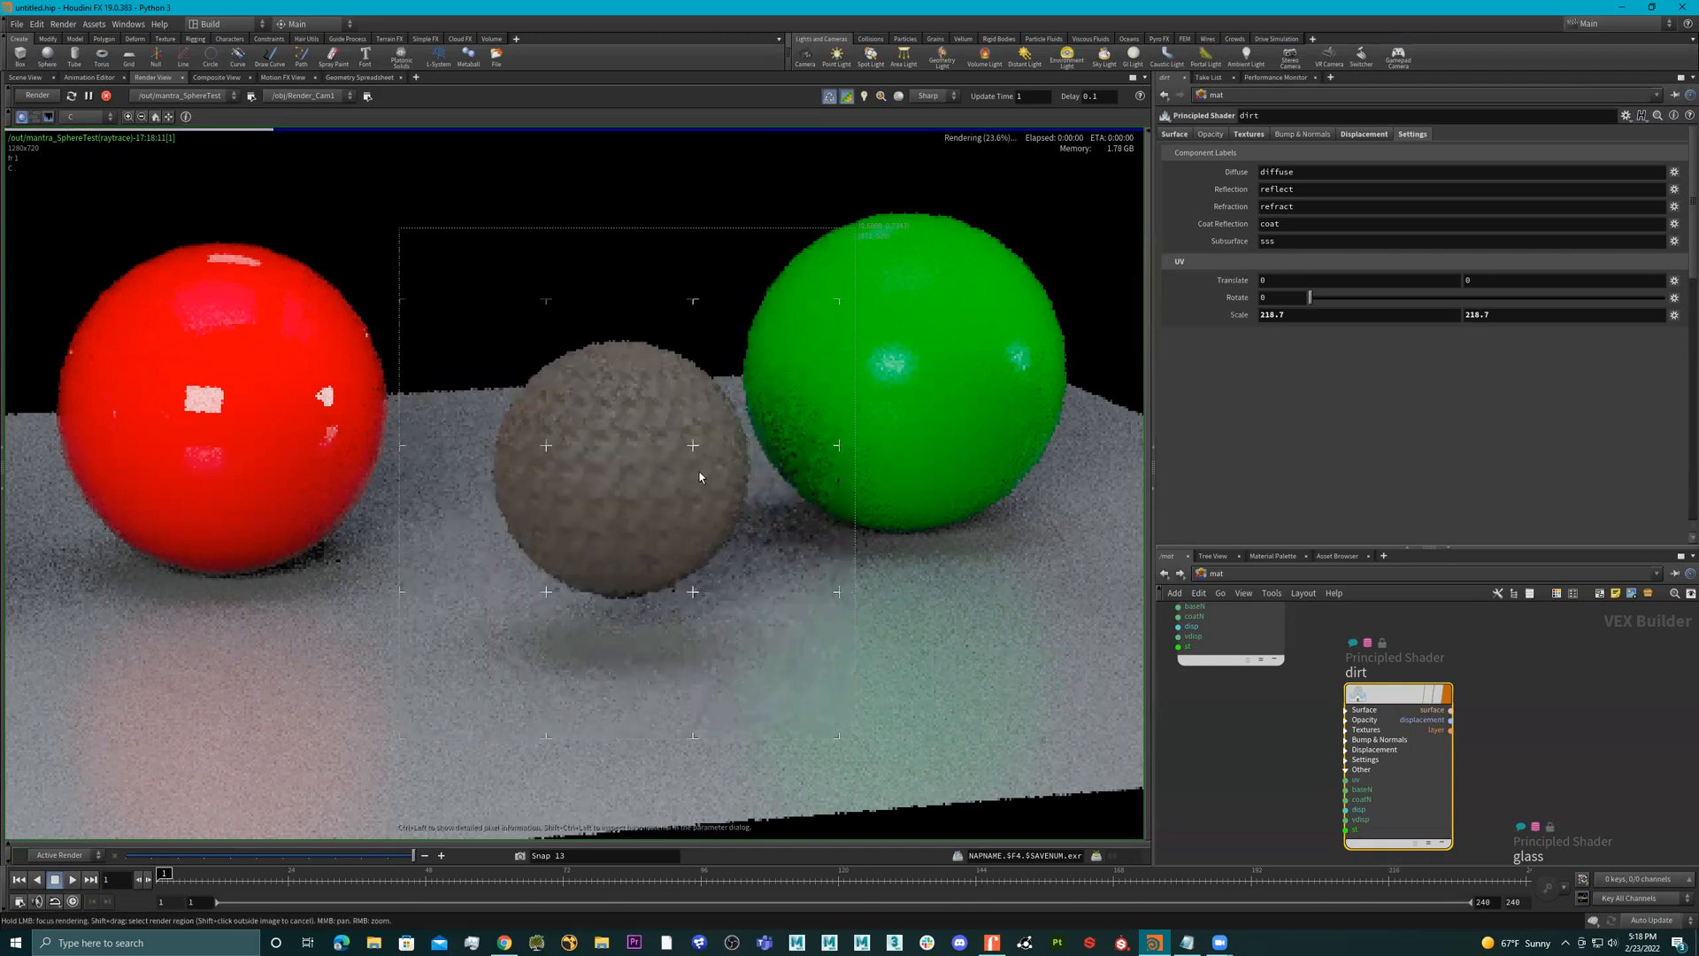
pyautogui.moveTo(1237, 315); pyautogui.dragTo(1281, 239, button='middle')
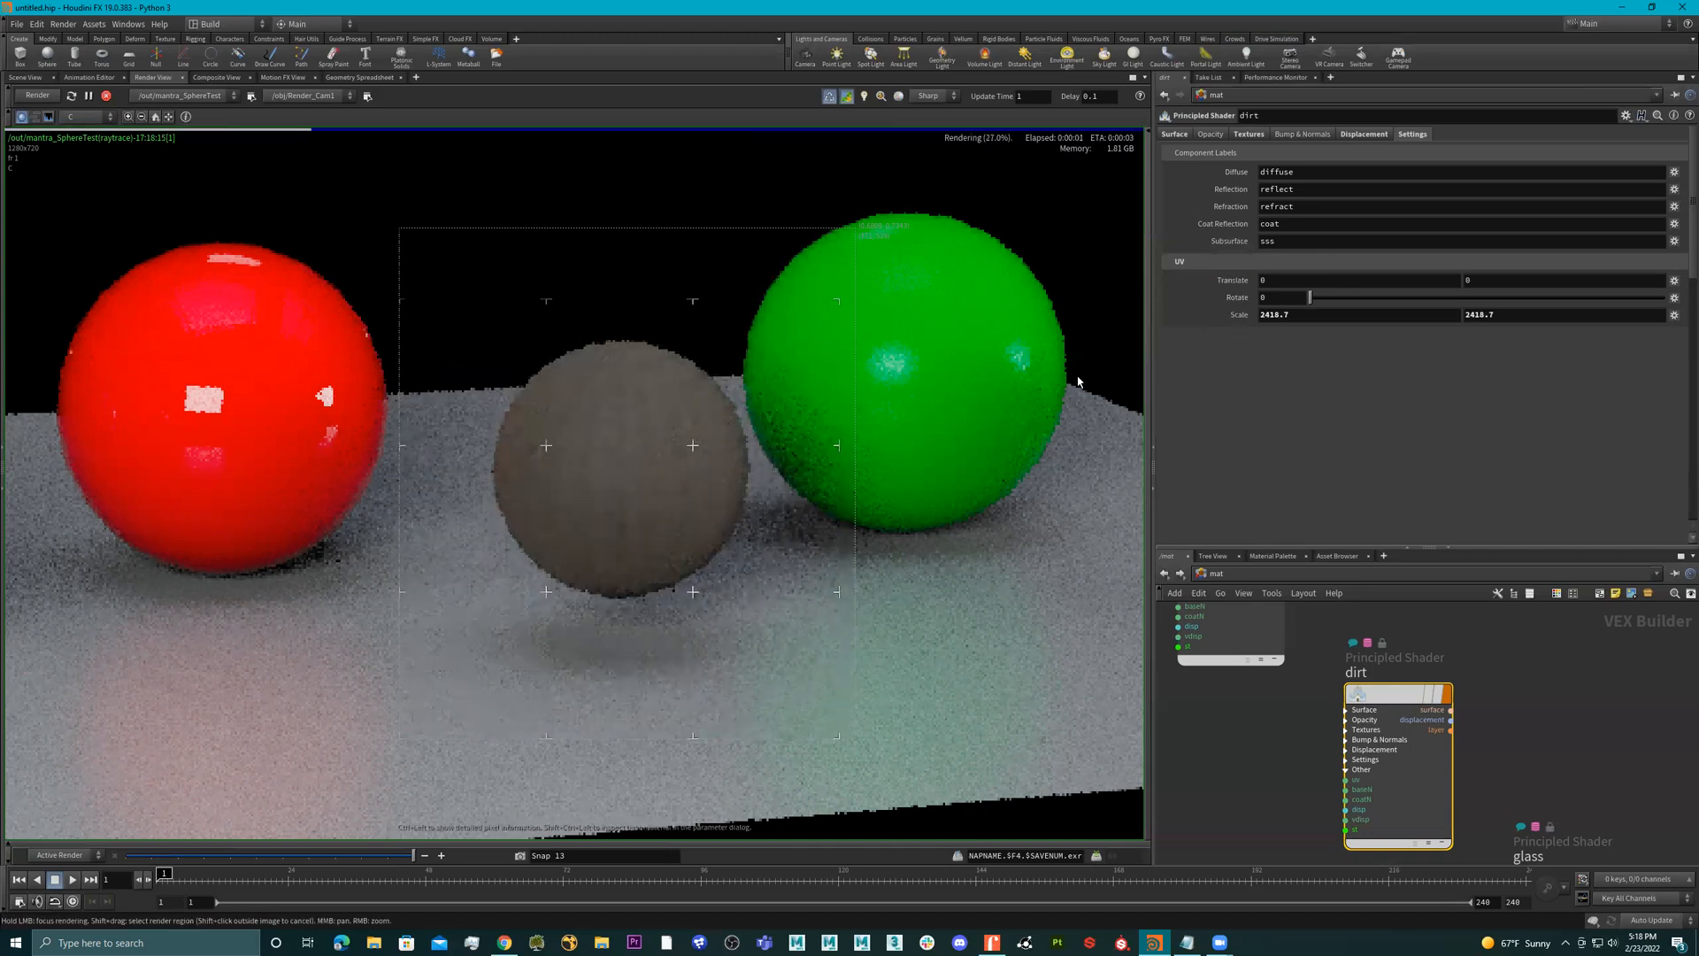
pyautogui.moveTo(1237, 314); pyautogui.dragTo(1155, 314, button='middle')
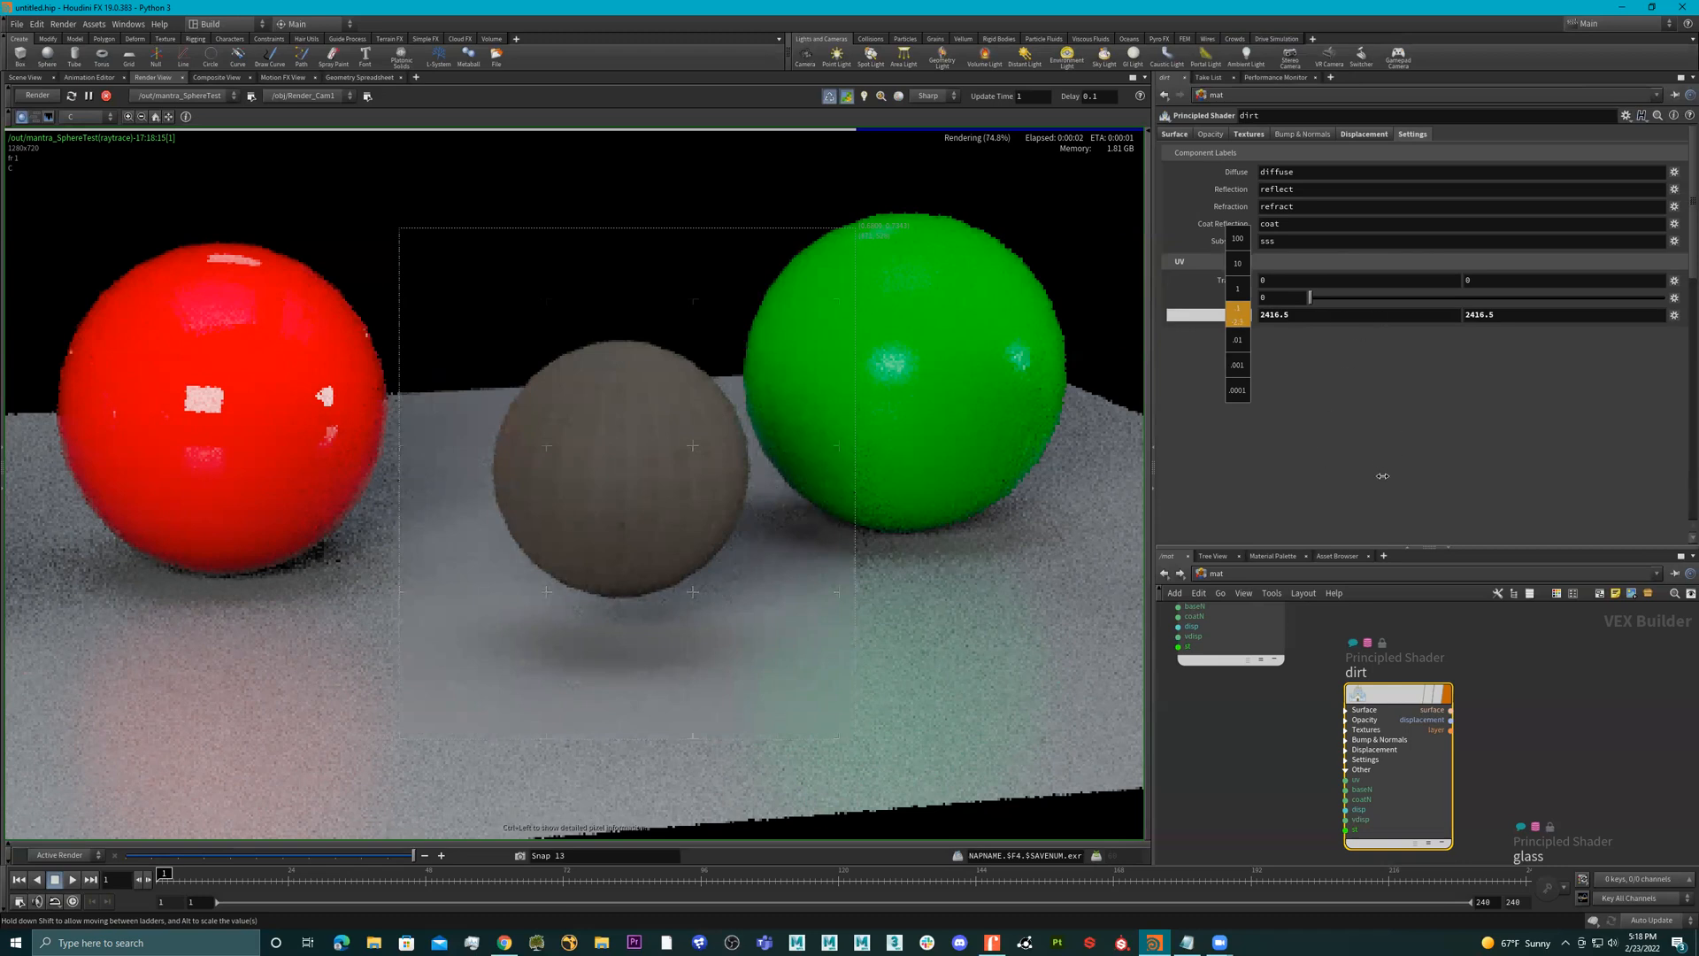
pyautogui.moveTo(1382, 476); pyautogui.dragTo(1407, 476, button='middle')
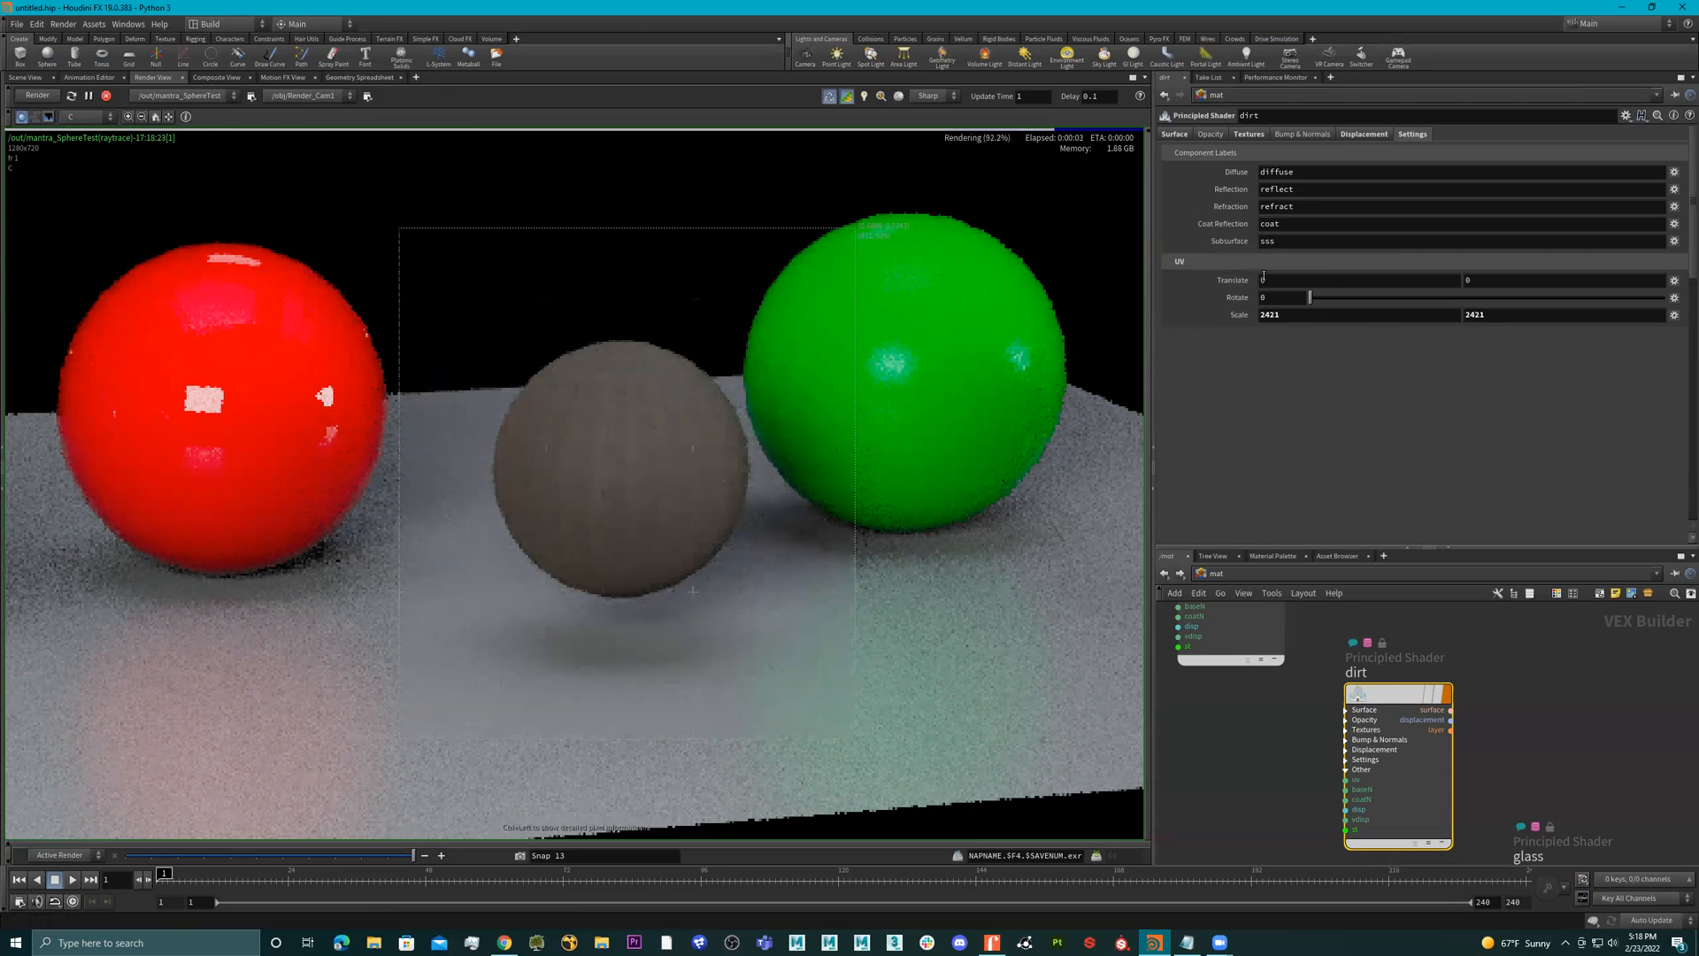
pyautogui.moveTo(1309, 297); pyautogui.dragTo(1387, 297)
pyautogui.keyDown('ctrl'); pyautogui.middleClick(1237, 297); pyautogui.keyUp('ctrl')
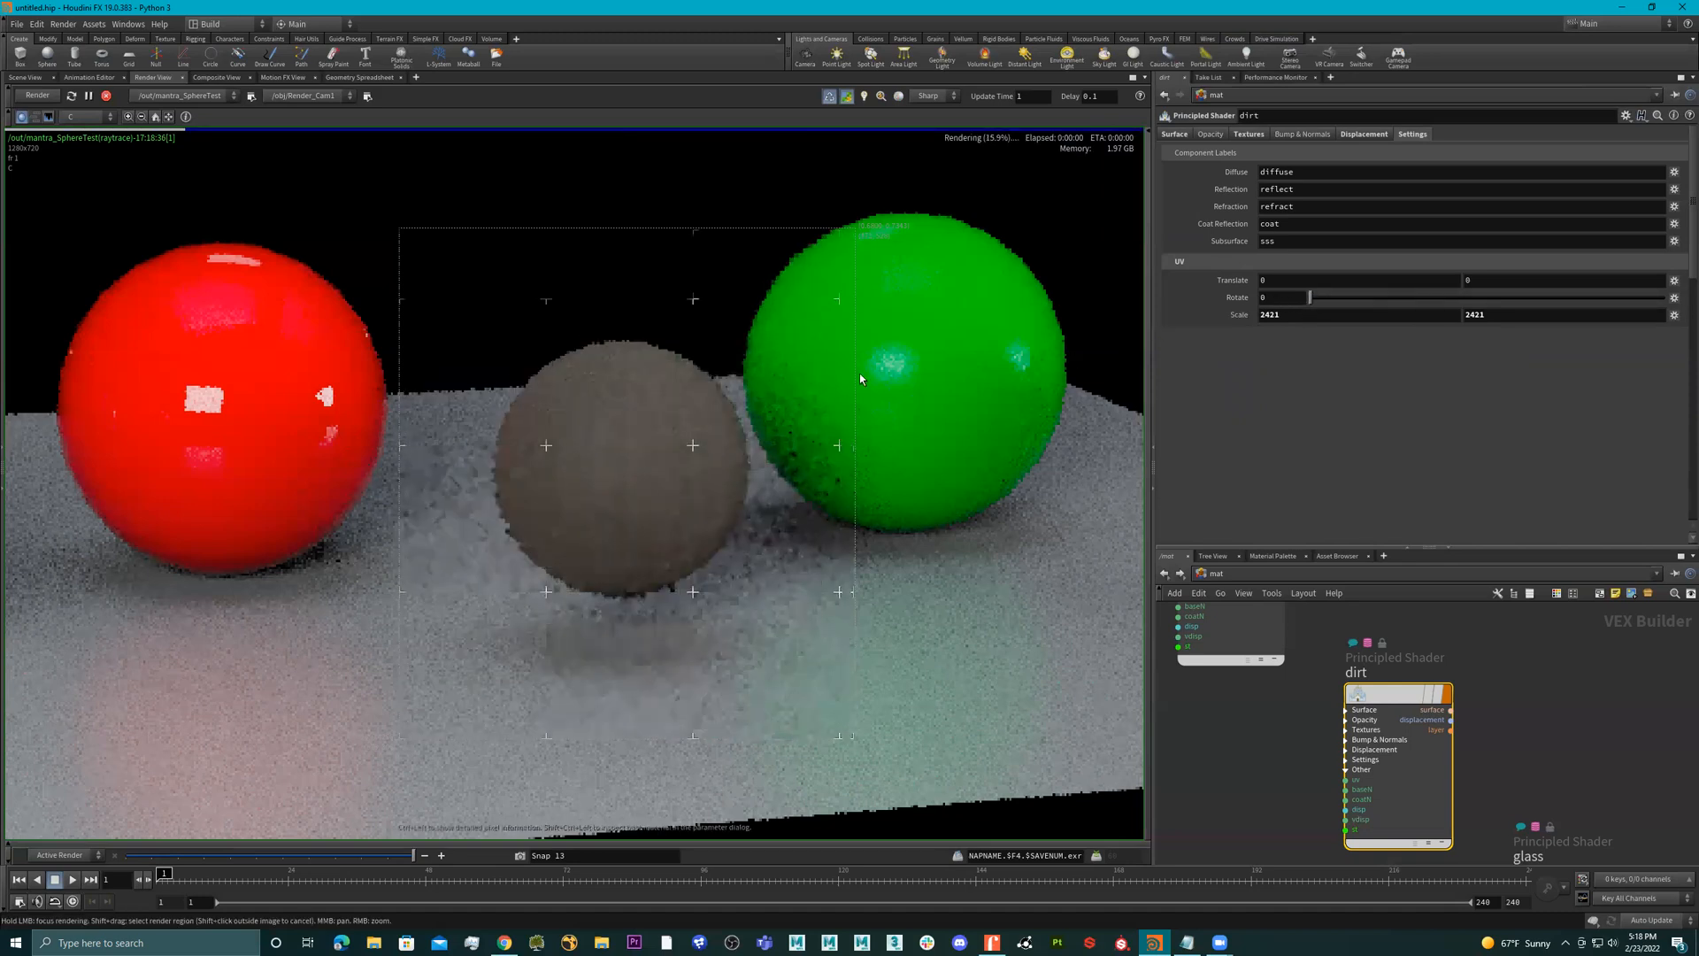
# - Limit the render to a region around the gold sphere
pyautogui.scroll(-3, 1497, 731)
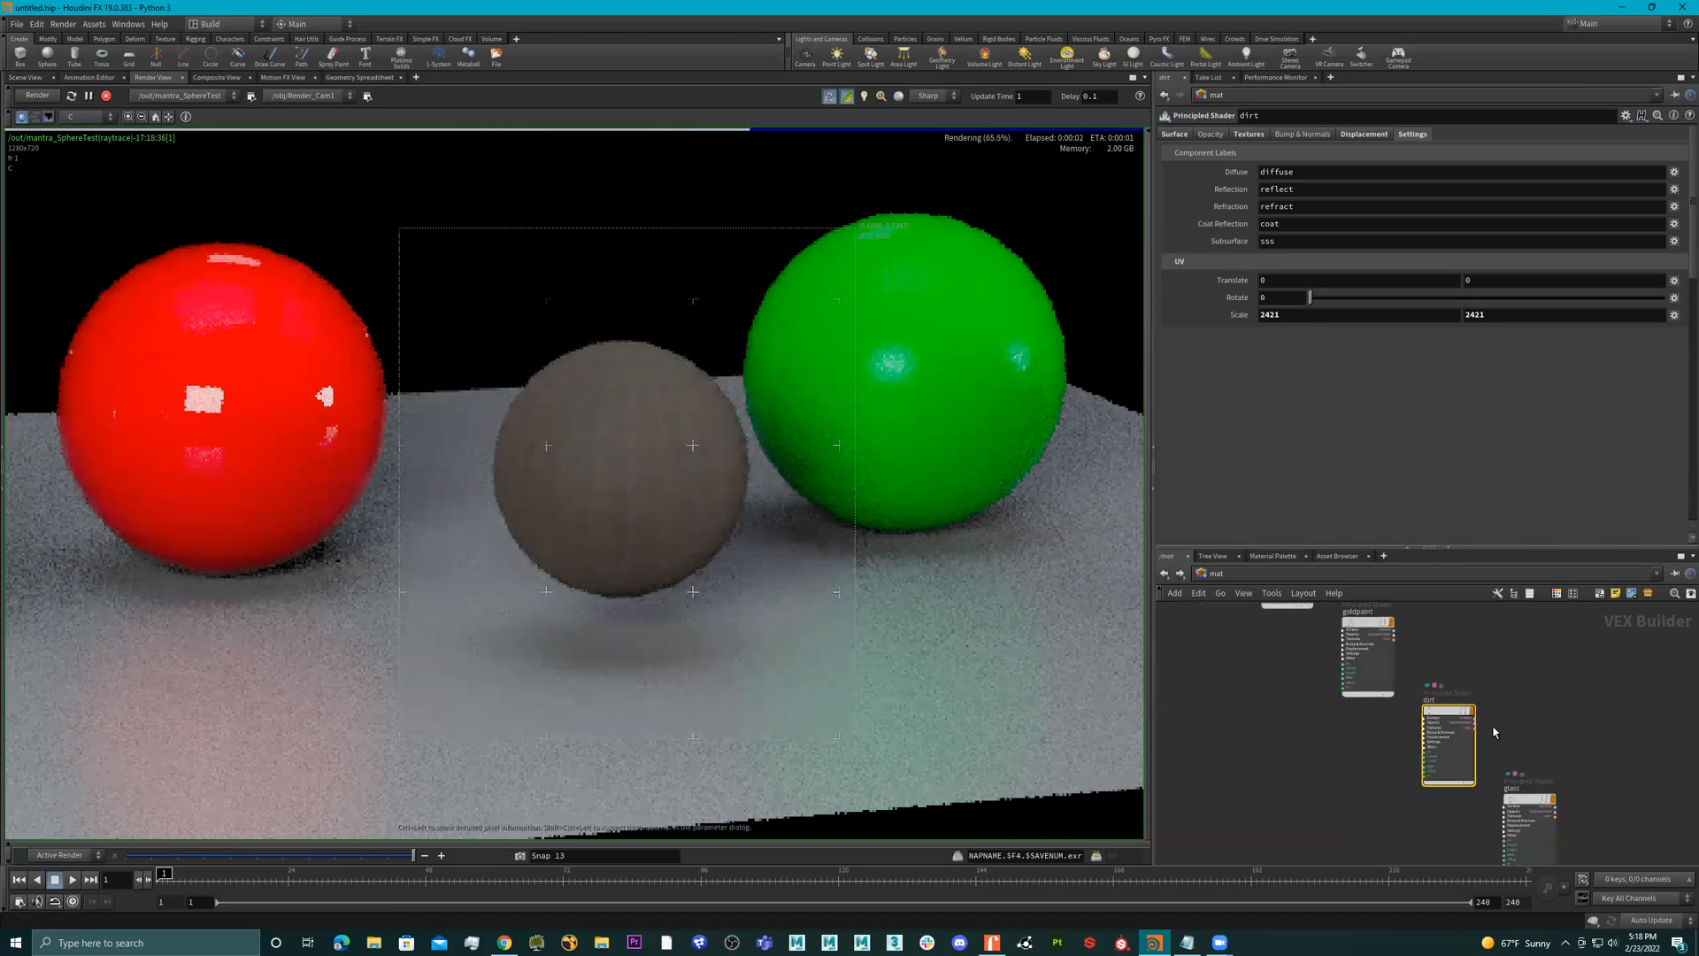
pyautogui.scroll(-1, 853, 563)
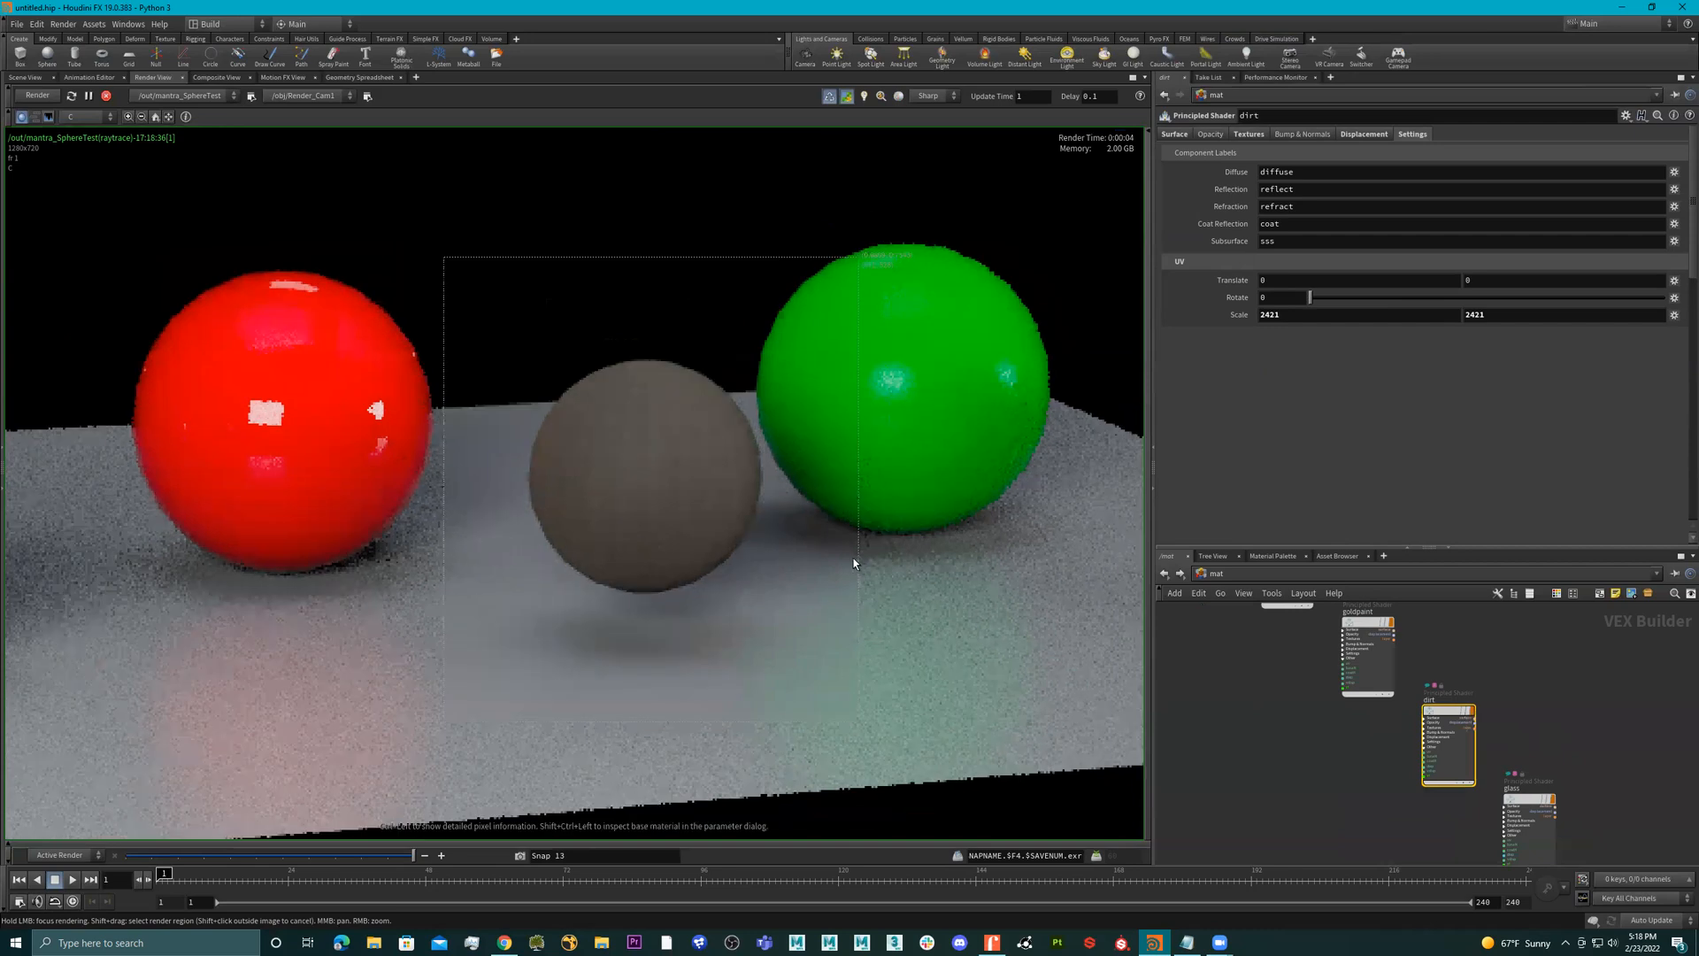
pyautogui.scroll(-3, 853, 562)
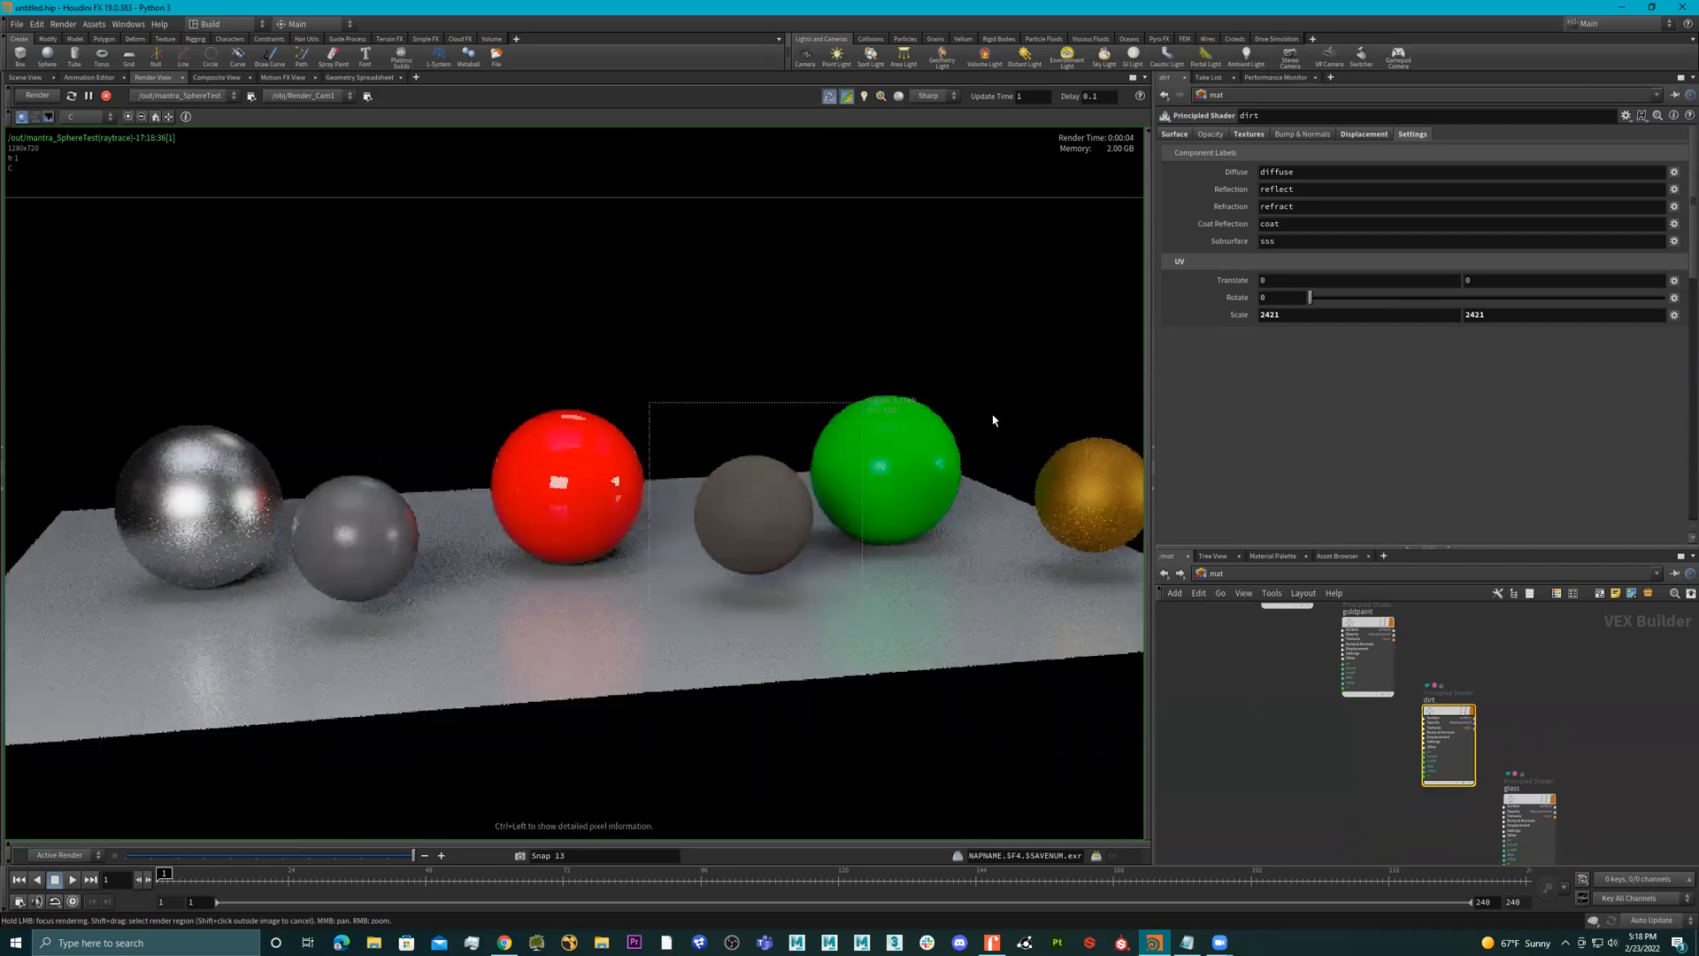
pyautogui.moveTo(1020, 449)
pyautogui.mouseDown(button='middle')
pyautogui.moveTo(846, 434)
pyautogui.moveTo(646, 452)
pyautogui.mouseUp(button='middle')
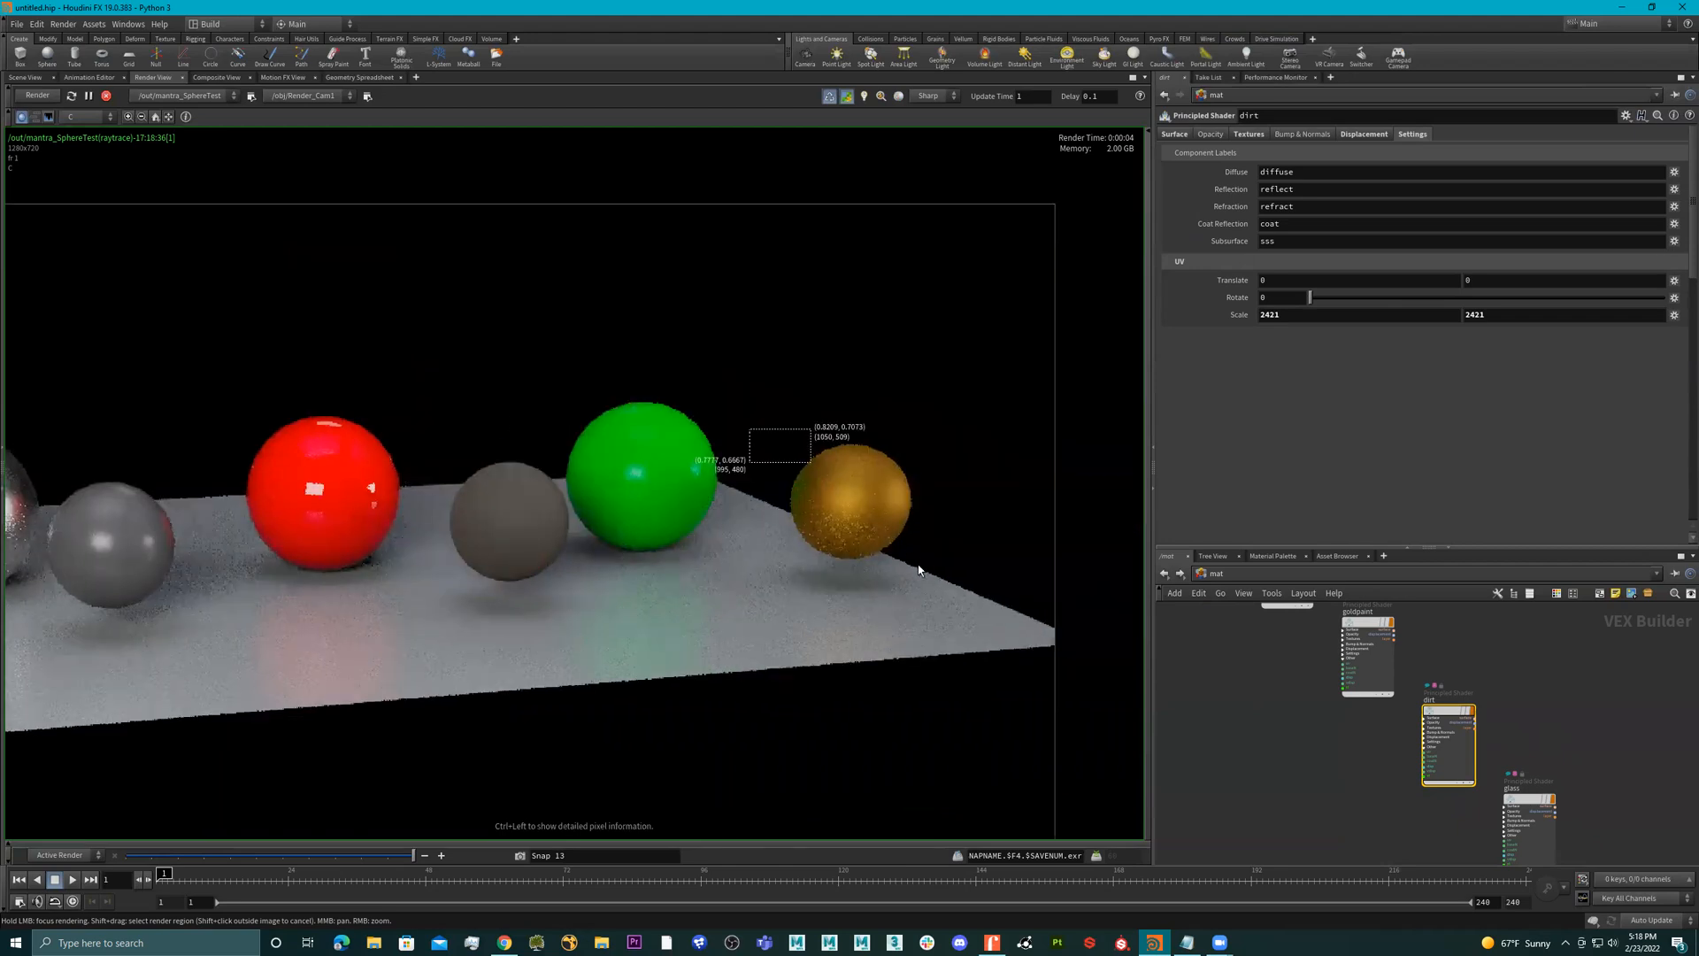
pyautogui.keyDown('shift'); pyautogui.moveTo(946, 589); pyautogui.dragTo(749, 431); pyautogui.keyUp('shift')
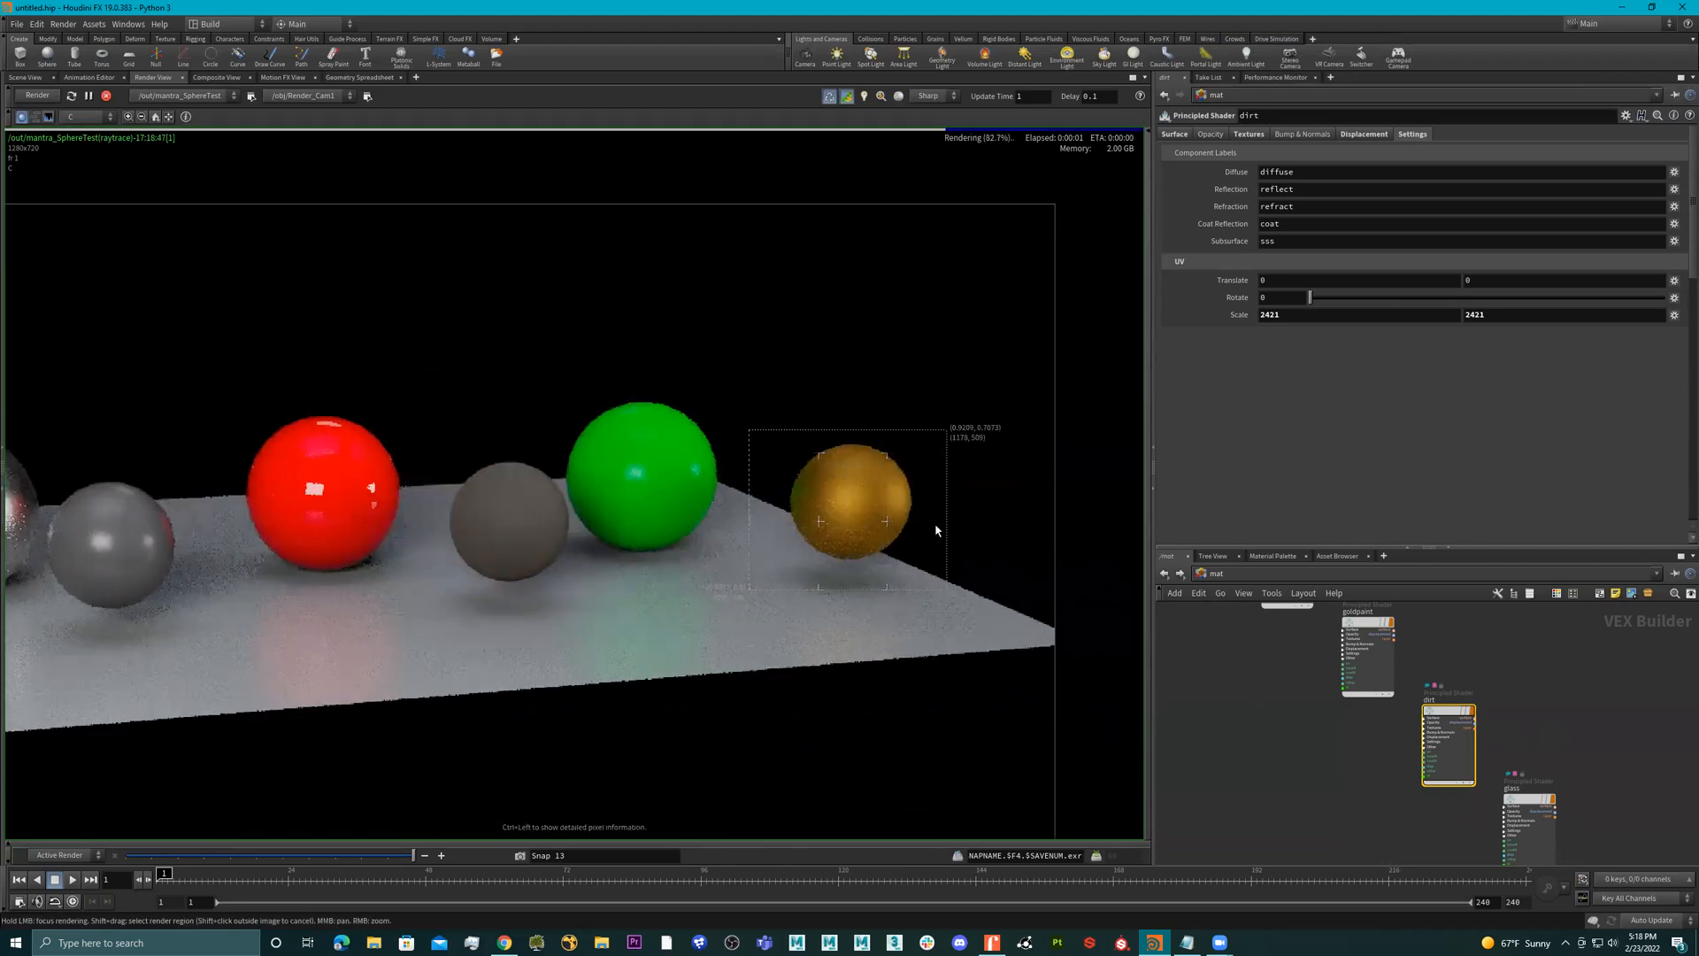
# - Set the specular roughness of the goldpaint shader to 0.39
pyautogui.moveTo(1518, 698); pyautogui.dragTo(1526, 741, button='middle')
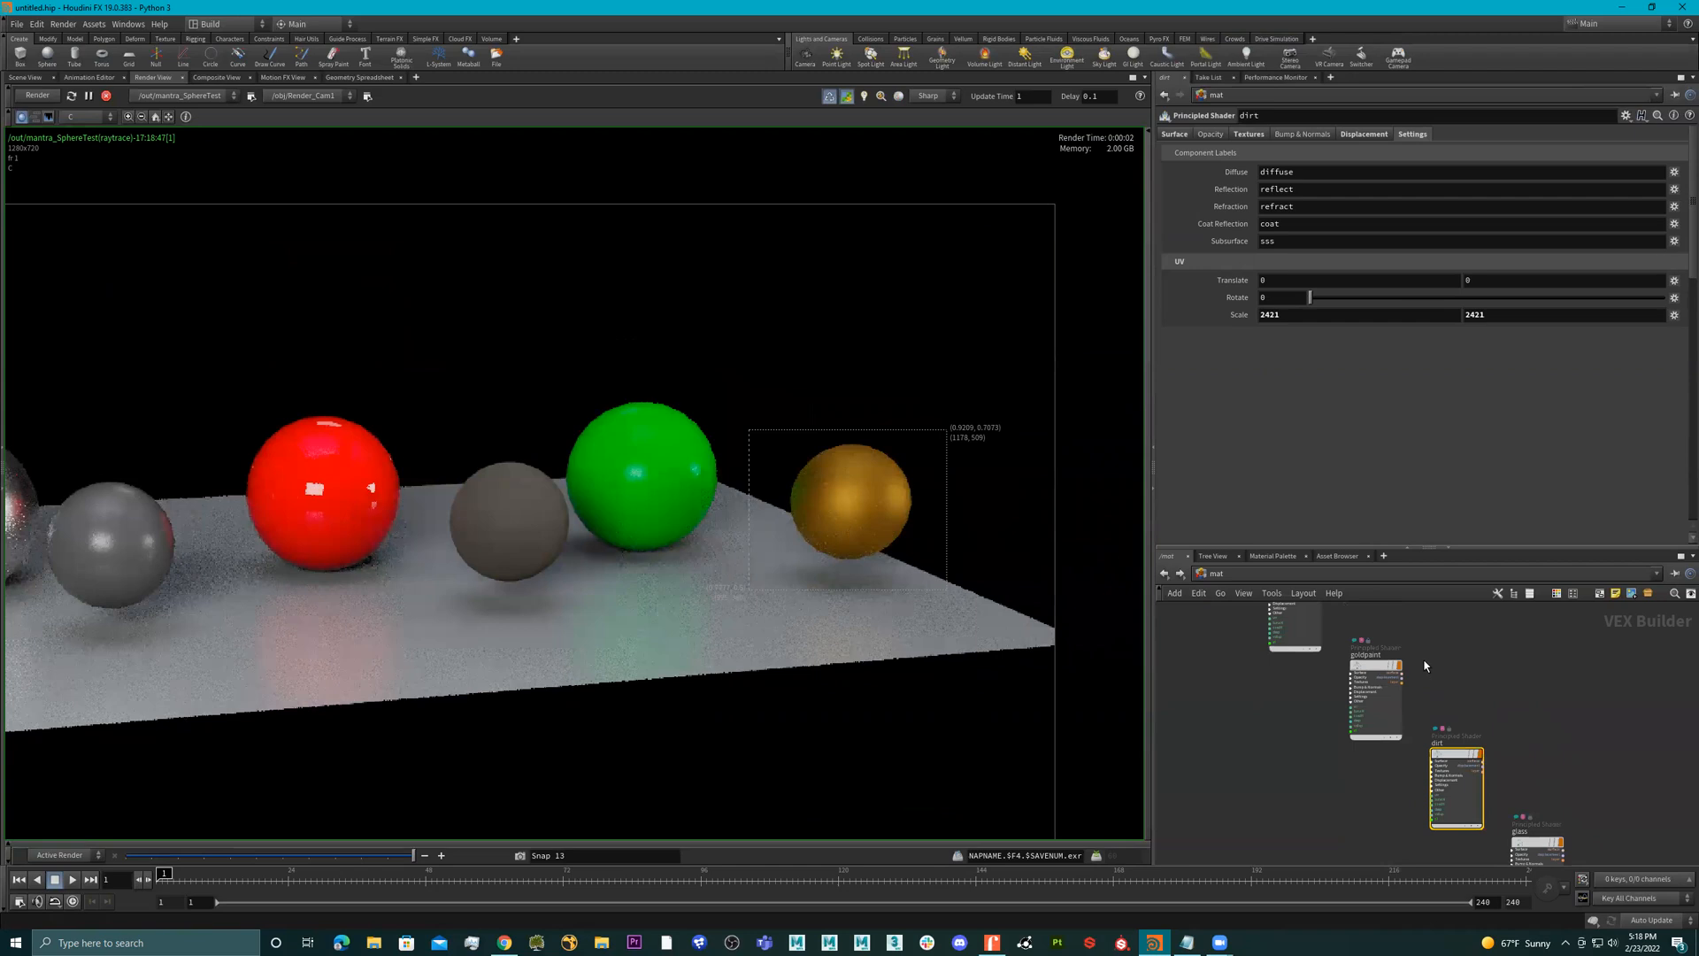
pyautogui.click(1364, 687)
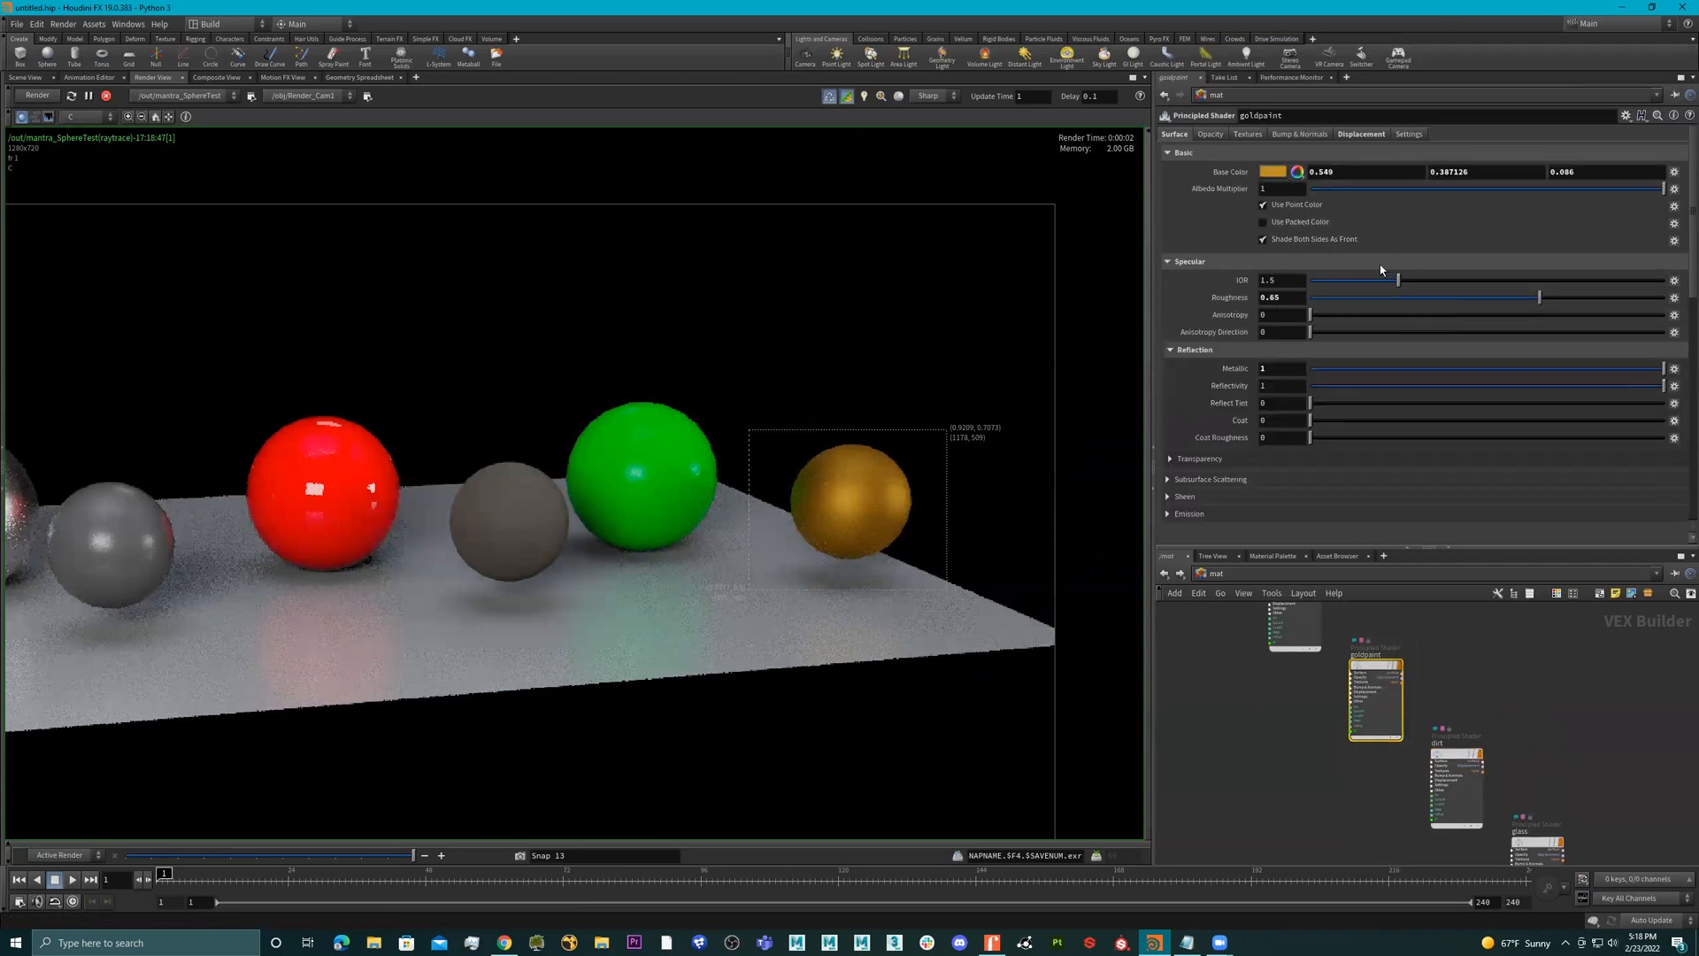
pyautogui.scroll(2, 820, 463)
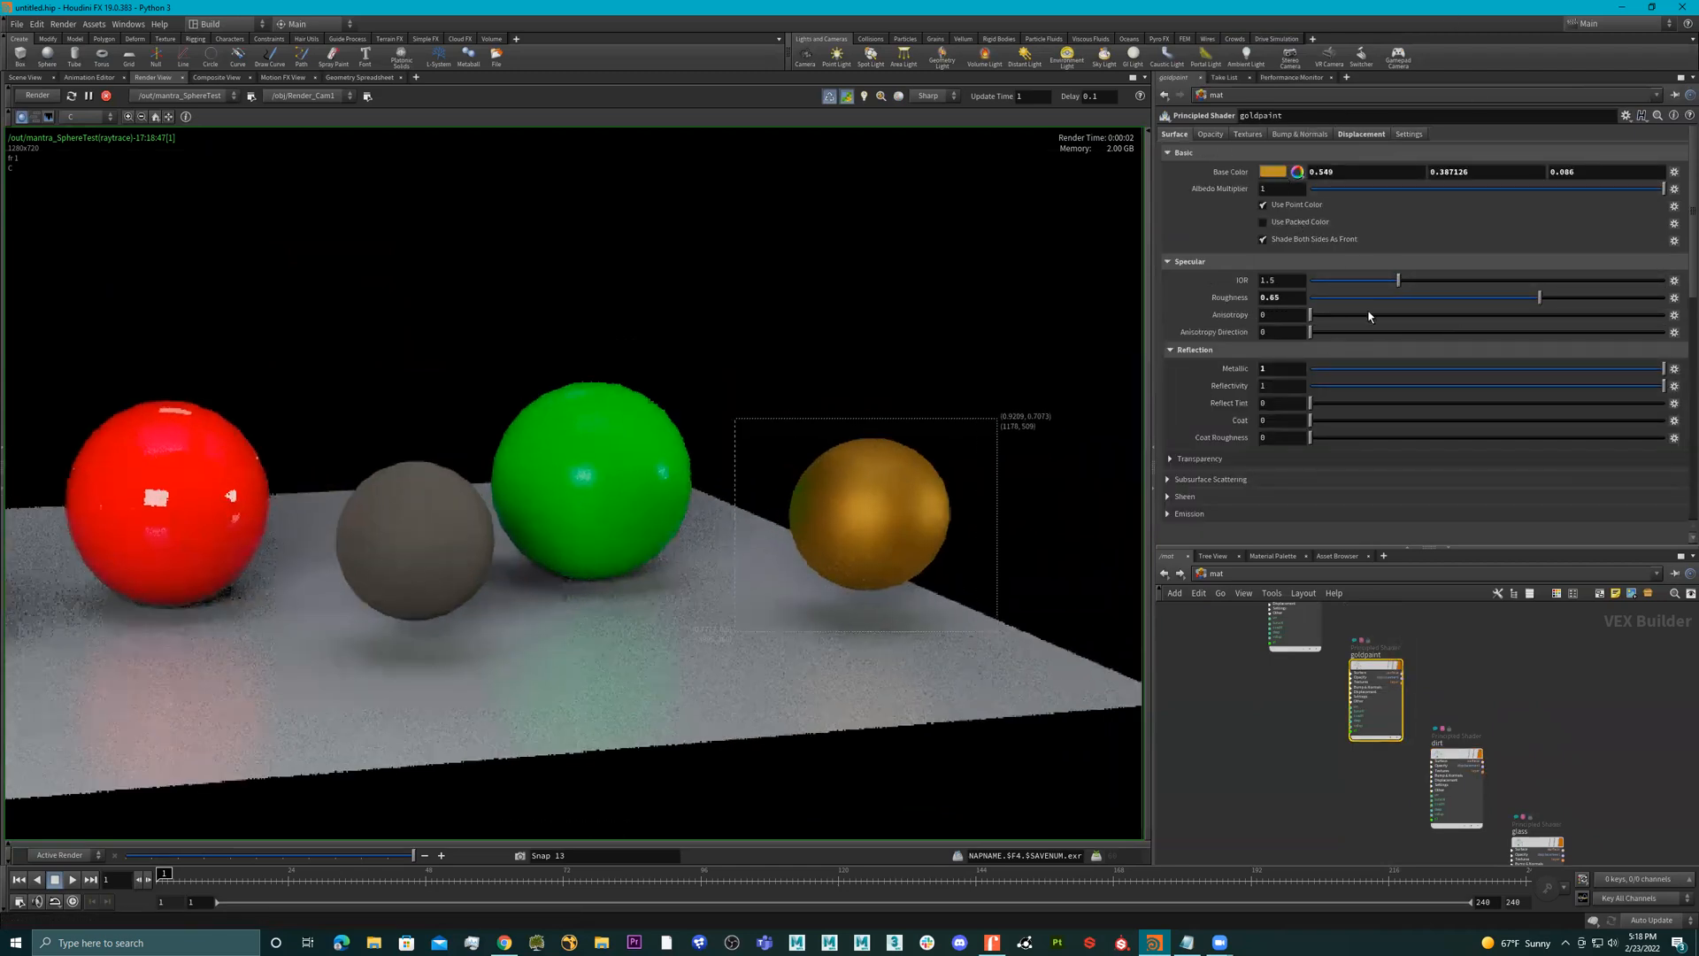
pyautogui.moveTo(1271, 301); pyautogui.dragTo(1397, 307)
pyautogui.write('39')
pyautogui.press('Return')
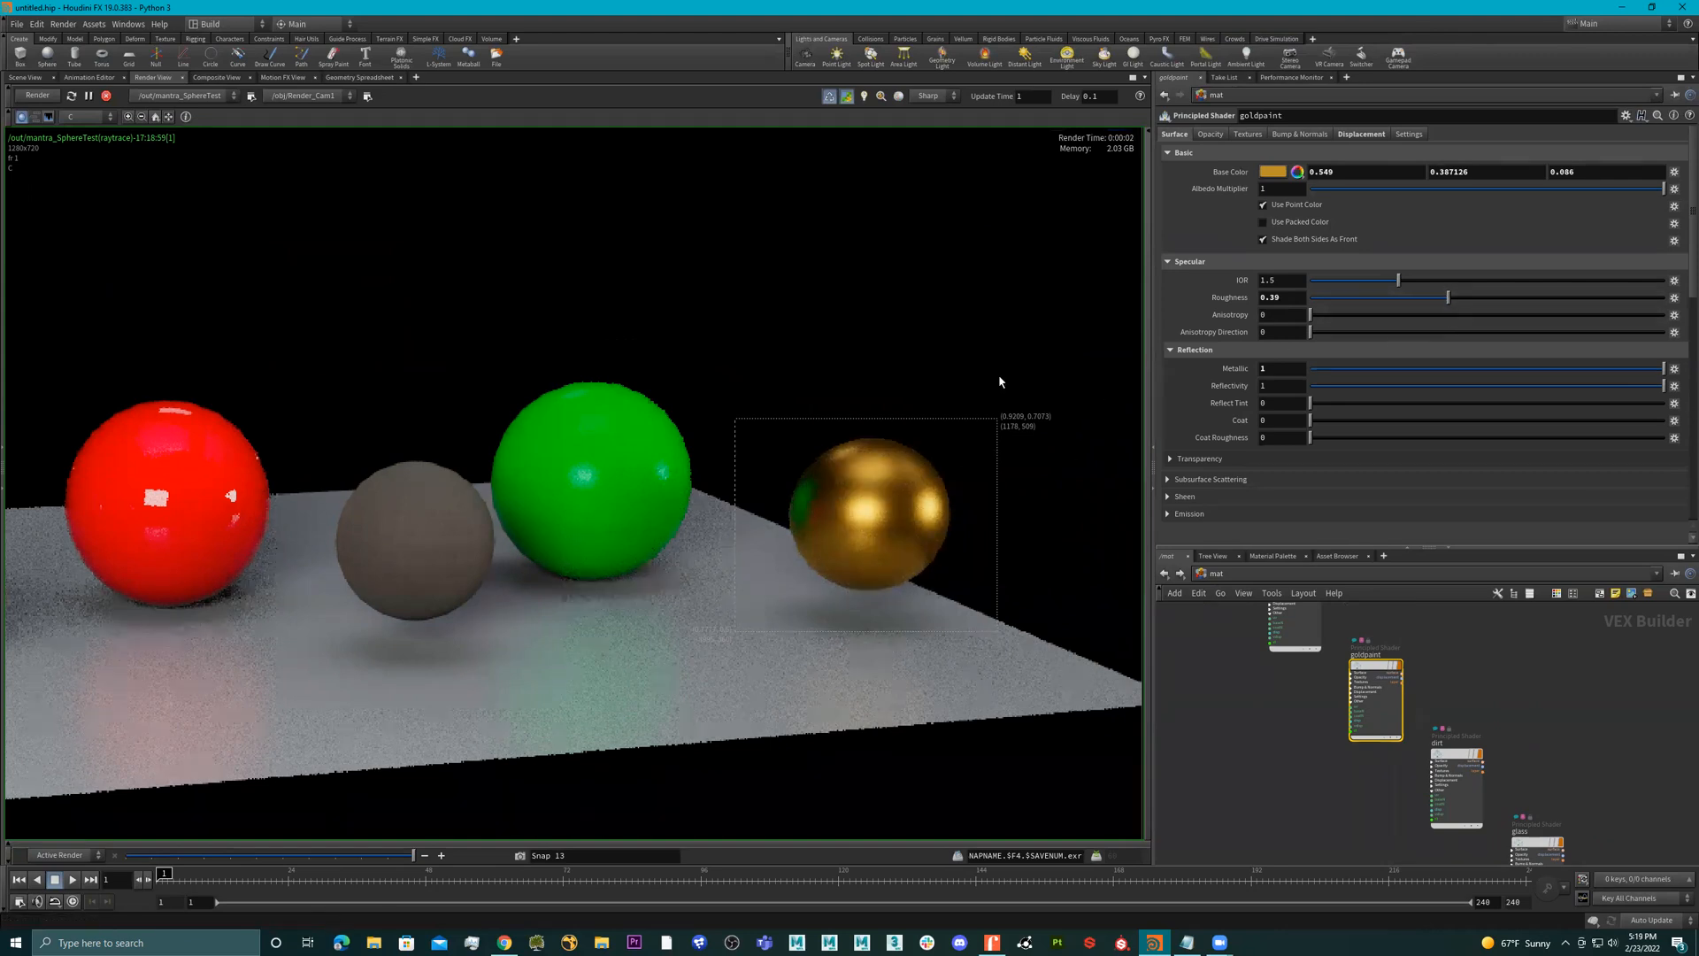
# - Raise the goldpaint shader's specular roughness to 0.437, and try a metallic value of 0 before restoring it to 1
pyautogui.moveTo(1430, 301); pyautogui.dragTo(1469, 301)
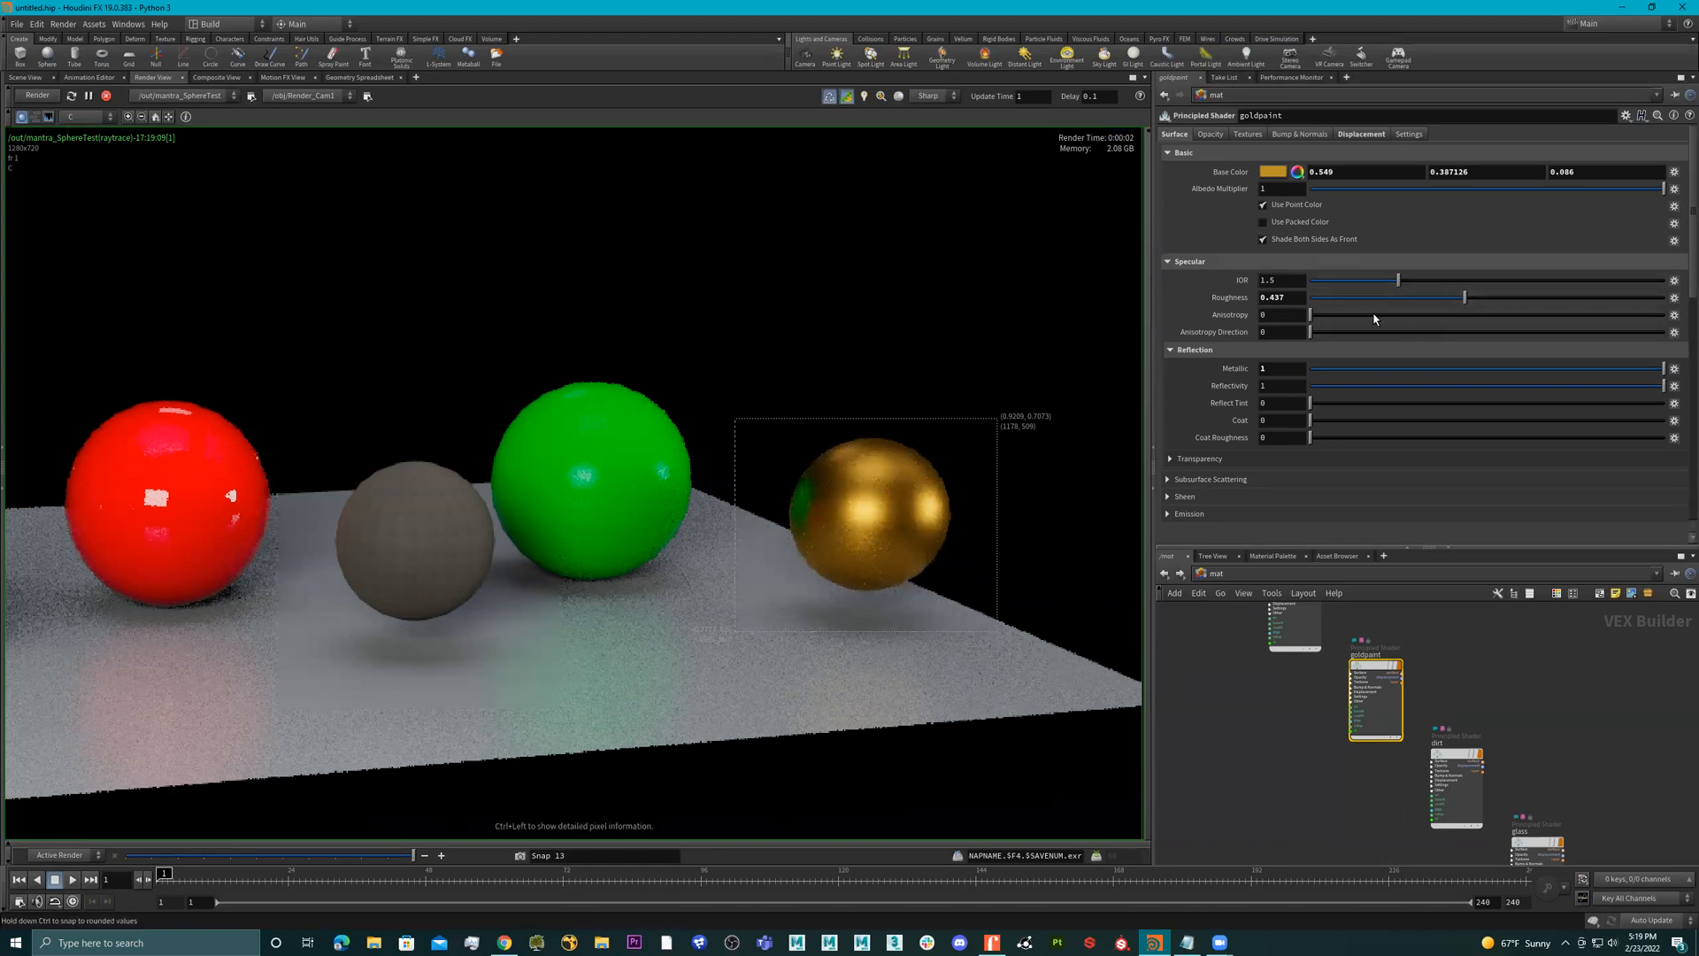
pyautogui.moveTo(1584, 369); pyautogui.dragTo(1288, 365)
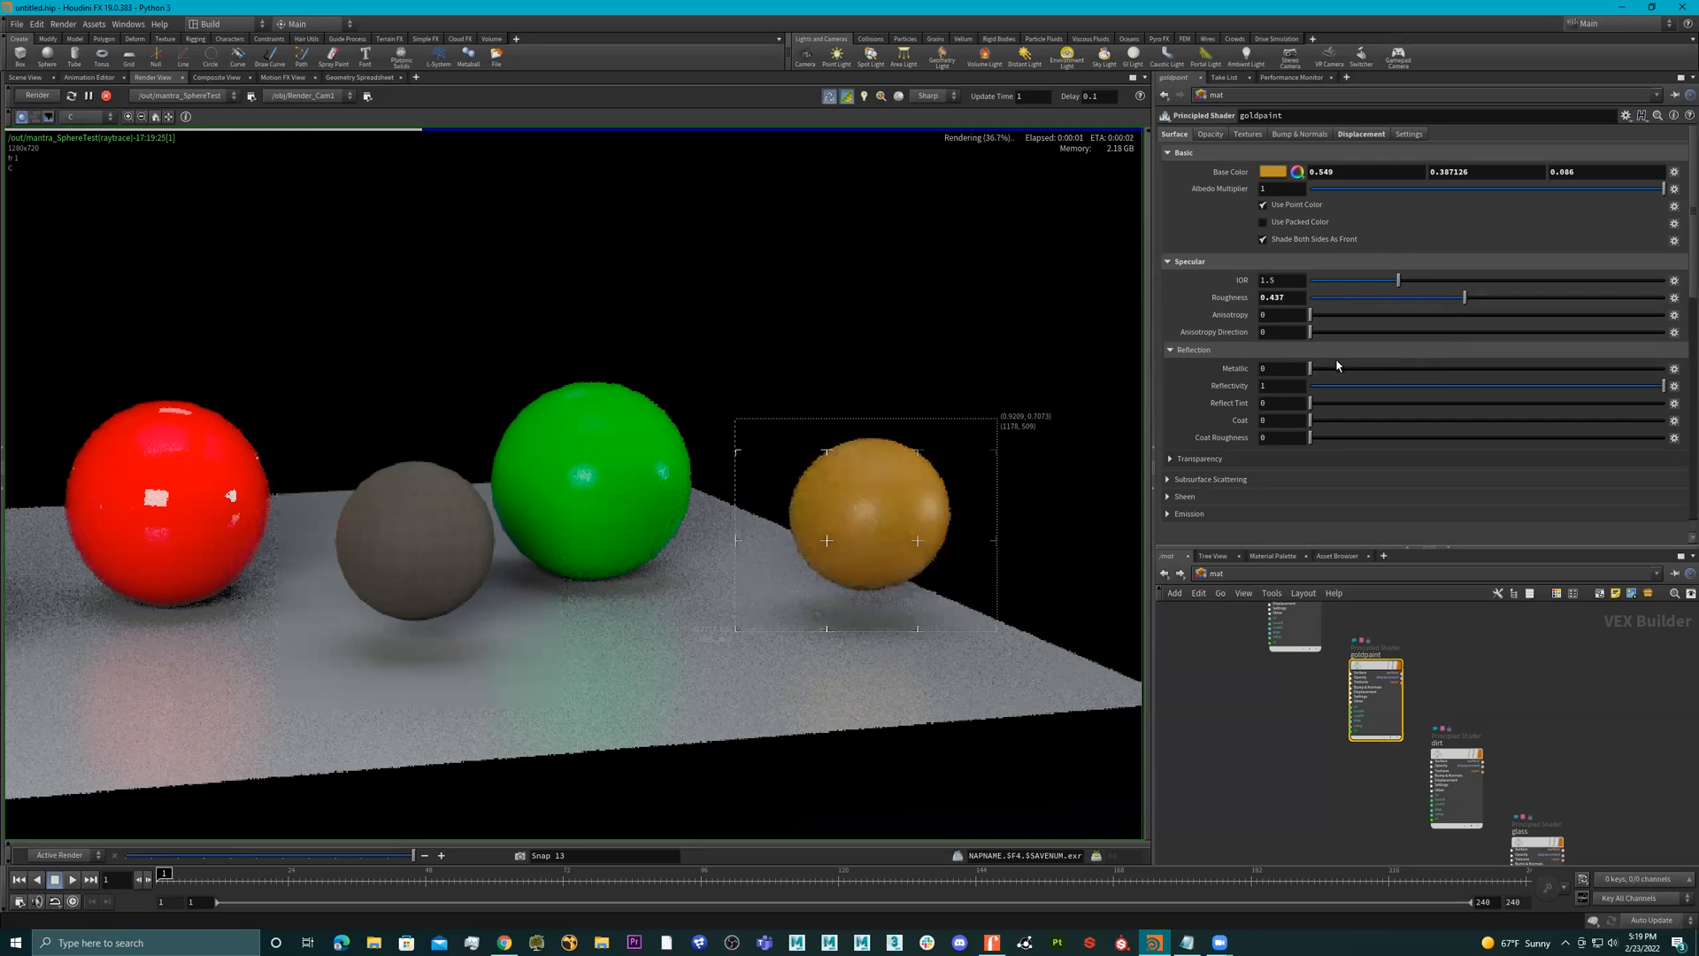
pyautogui.moveTo(1339, 367); pyautogui.dragTo(1671, 370)
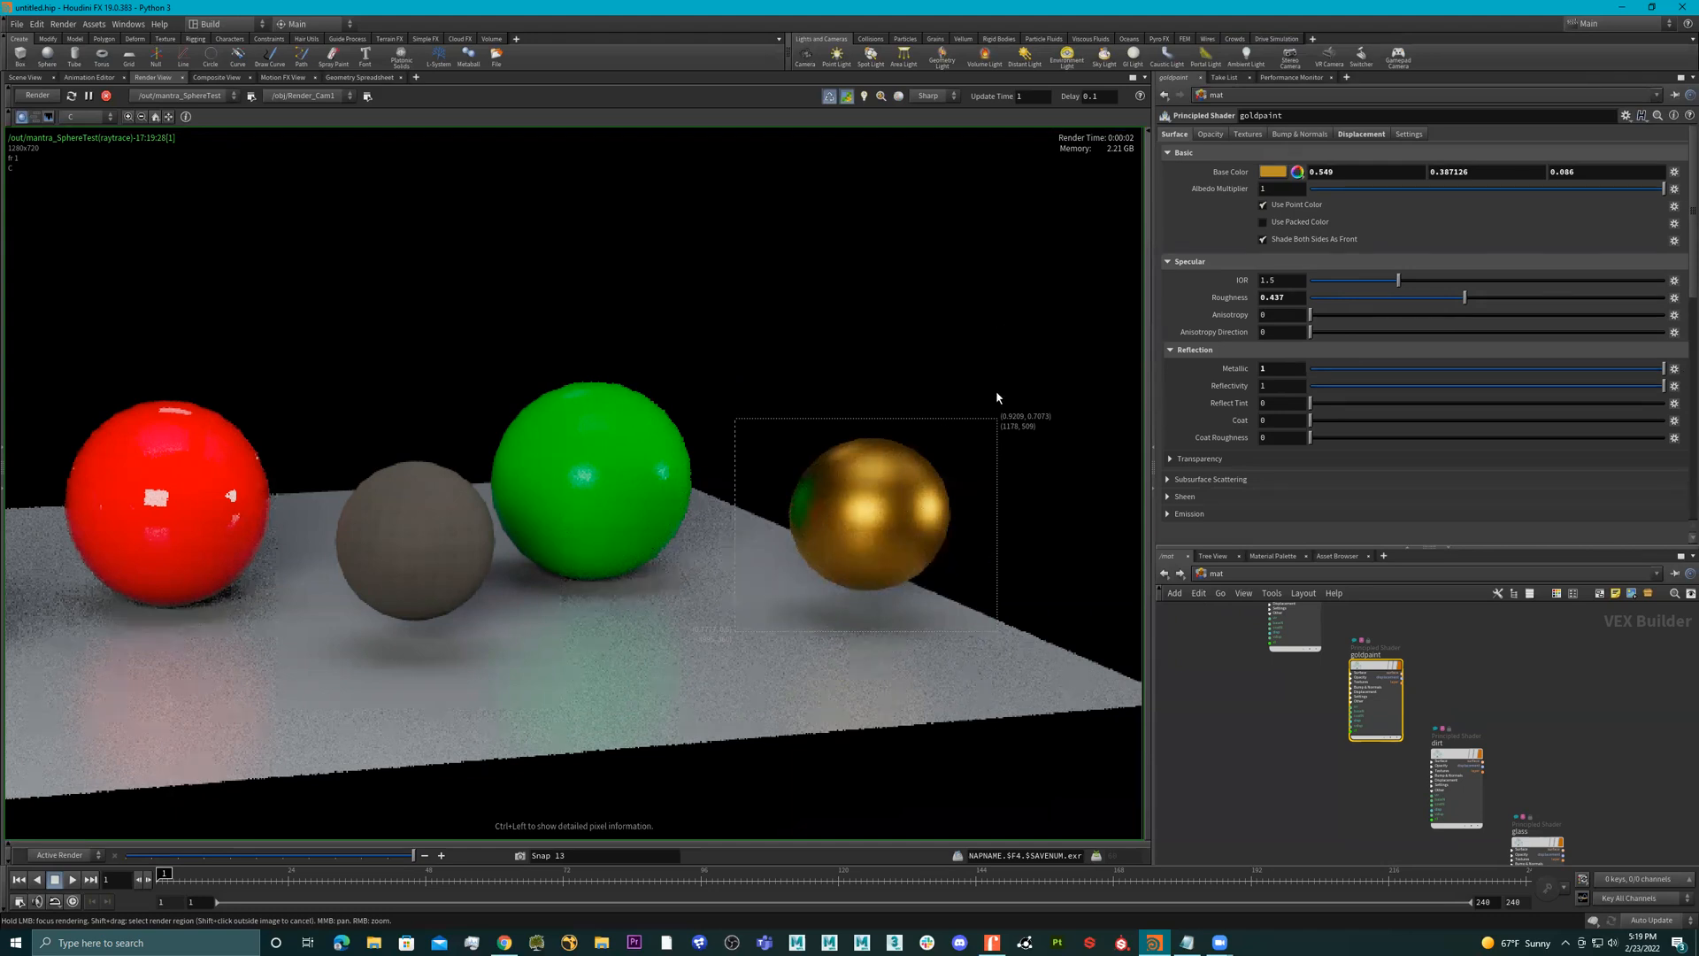
# - Limit the render to a region around the small grey sphere between the metal and red spheres
pyautogui.moveTo(809, 483); pyautogui.dragTo(443, 475, button='right')
pyautogui.moveTo(443, 475); pyautogui.dragTo(625, 480, button='middle')
pyautogui.moveTo(625, 480); pyautogui.dragTo(717, 436, button='right')
pyautogui.keyDown('shift'); pyautogui.moveTo(457, 429); pyautogui.dragTo(714, 635); pyautogui.keyUp('shift')
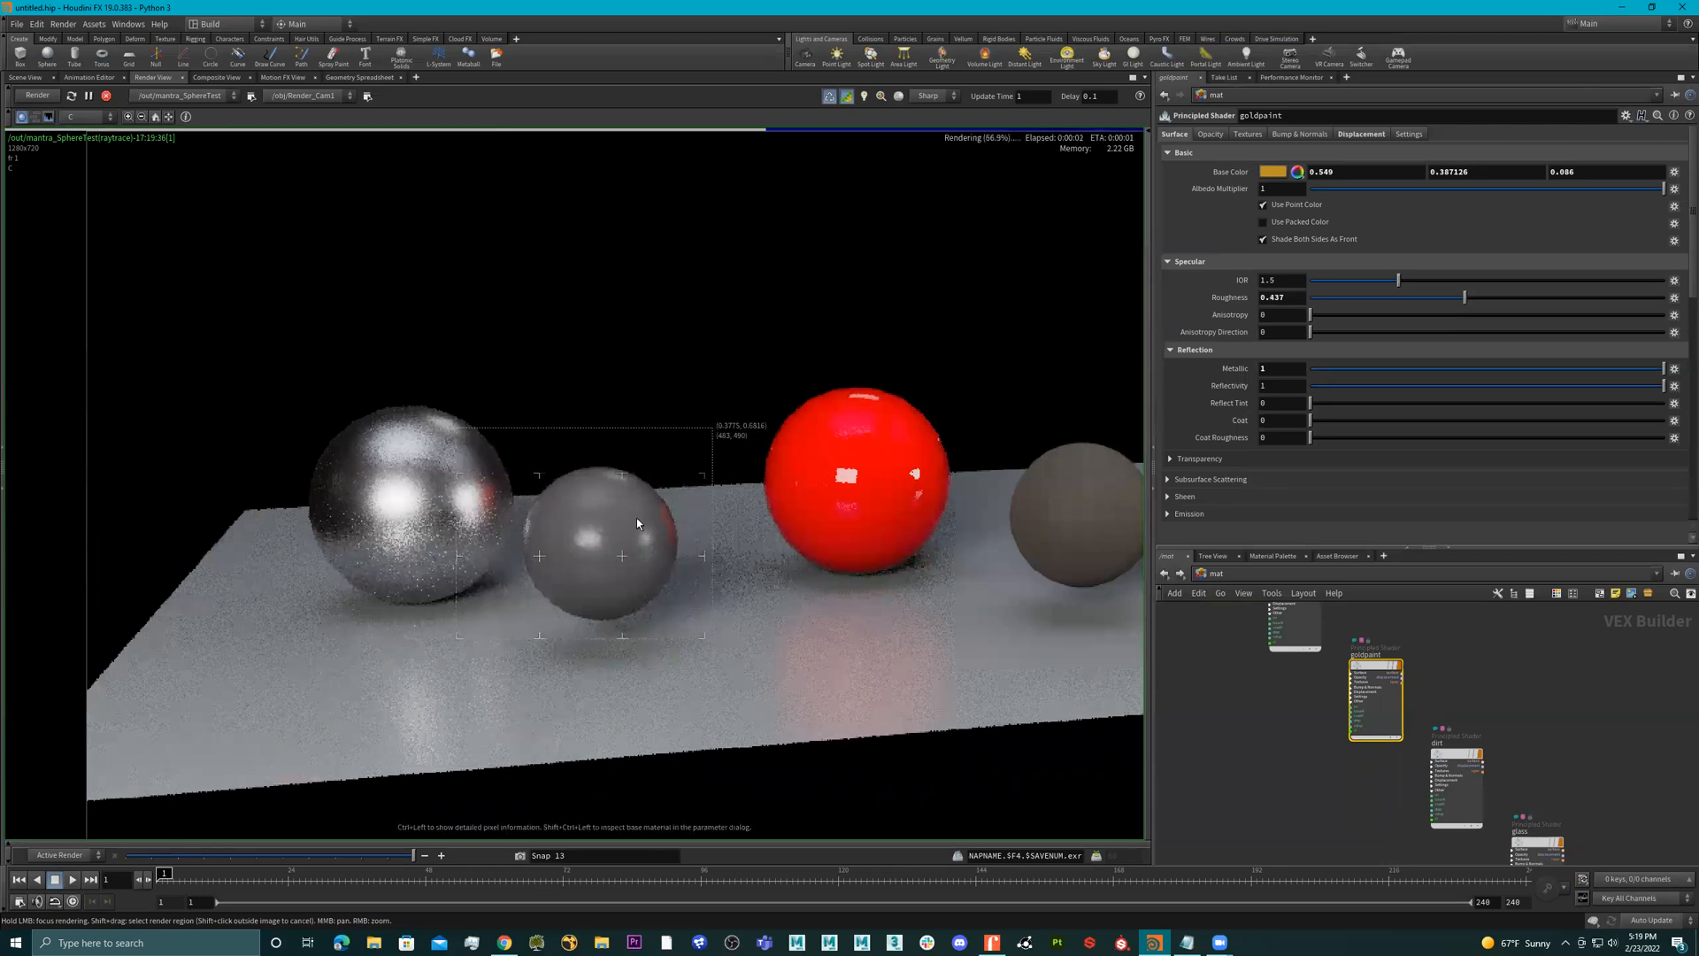
# - Duplicate the glass shader node and place the copy beside the original
pyautogui.scroll(-3, 1575, 742)
pyautogui.moveTo(1575, 744); pyautogui.dragTo(1529, 712, button='middle')
pyautogui.scroll(3, 1529, 709)
pyautogui.moveTo(1498, 708); pyautogui.dragTo(1487, 783)
pyautogui.moveTo(1564, 724); pyautogui.dragTo(1490, 678, button='middle')
pyautogui.scroll(2, 1448, 705)
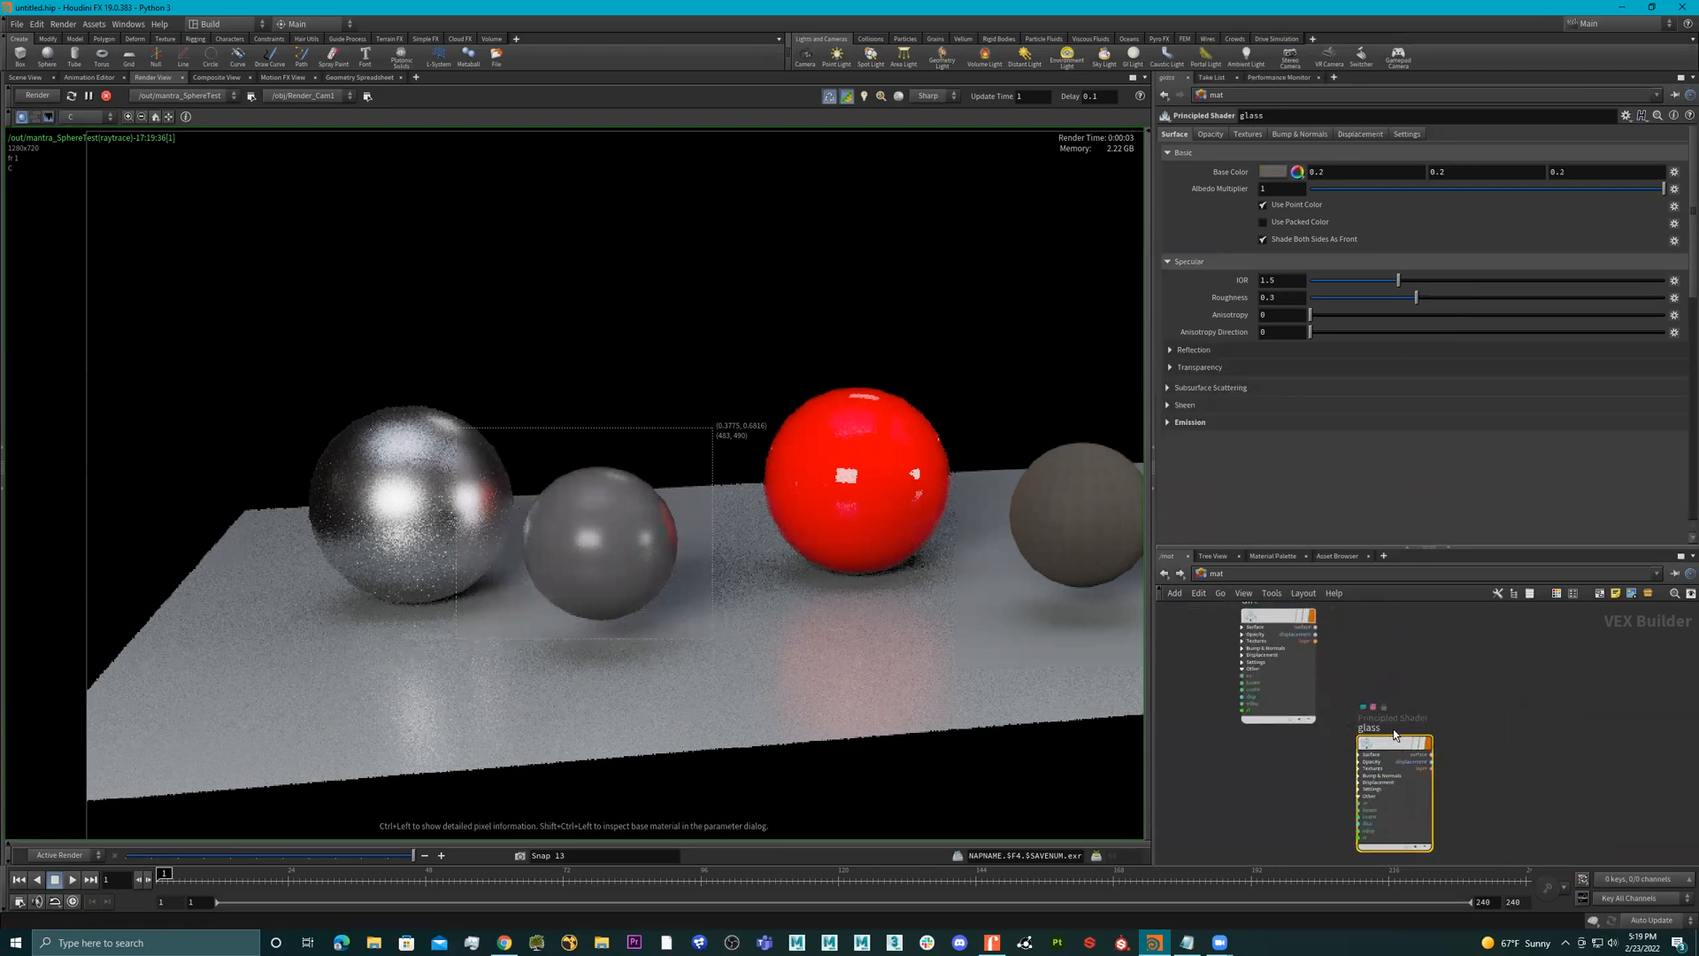
pyautogui.keyDown('alt'); pyautogui.moveTo(1388, 743); pyautogui.dragTo(1570, 752); pyautogui.keyUp('alt')
pyautogui.moveTo(1607, 721); pyautogui.dragTo(1505, 702, button='middle')
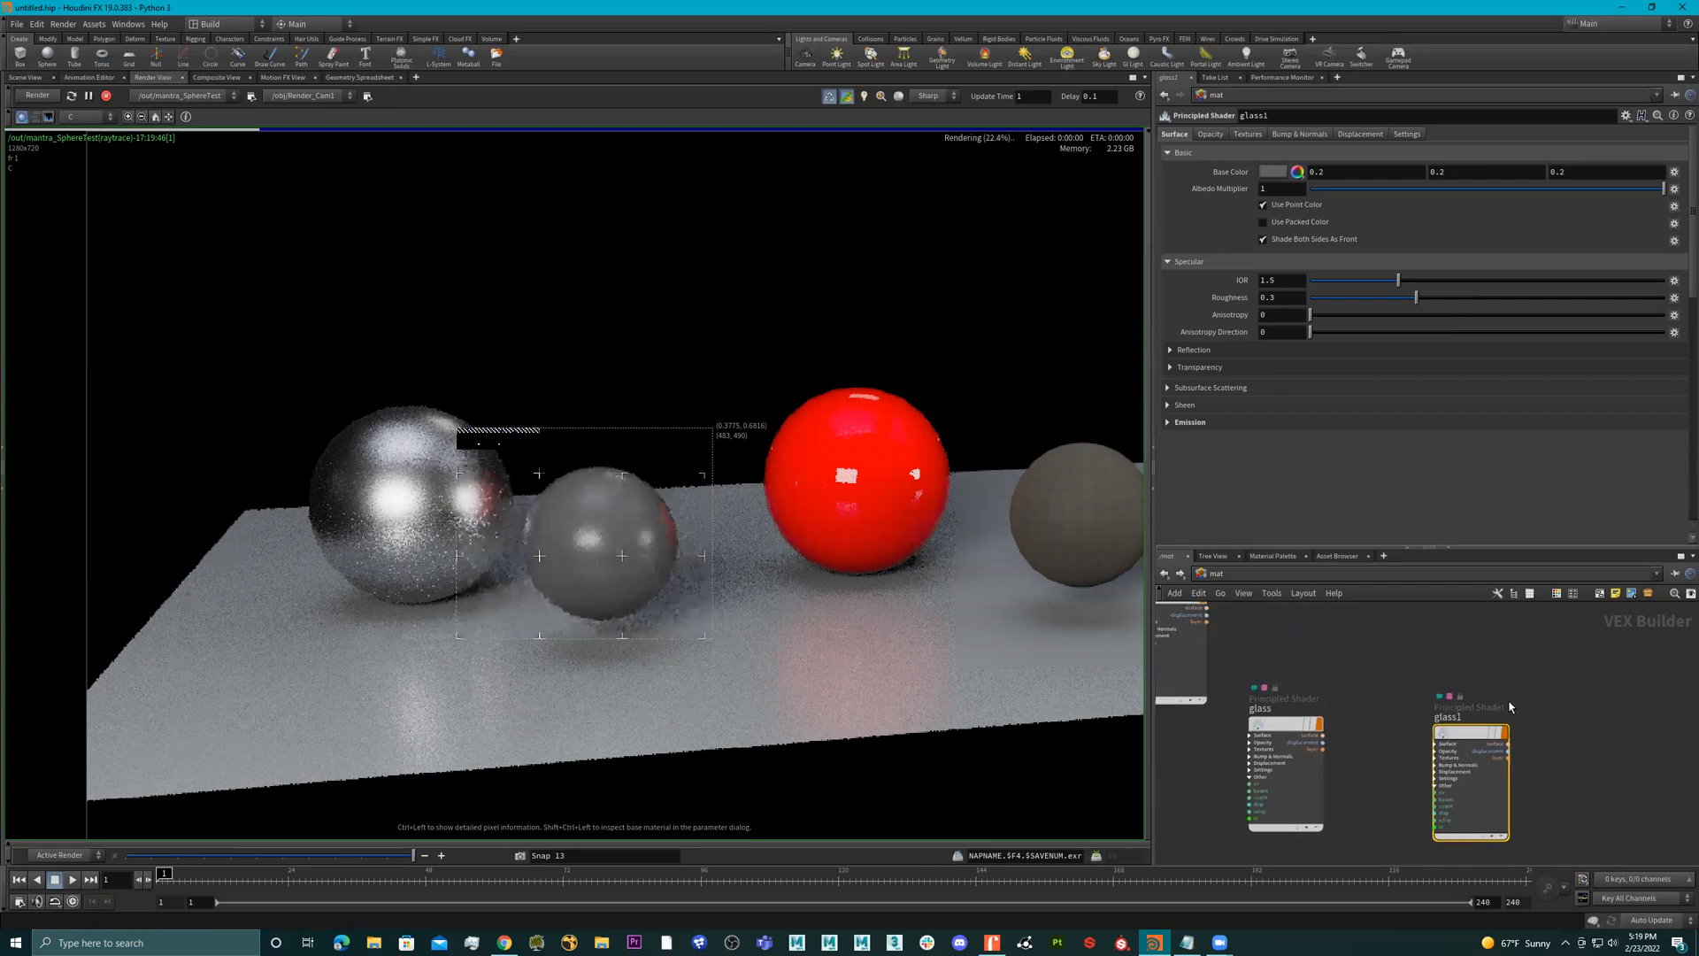
# - Rename the copied glass shader as glass_houdini
pyautogui.scroll(3, 1505, 705)
pyautogui.click(1428, 727)
pyautogui.press('Delete')
pyautogui.write('_houd9i')
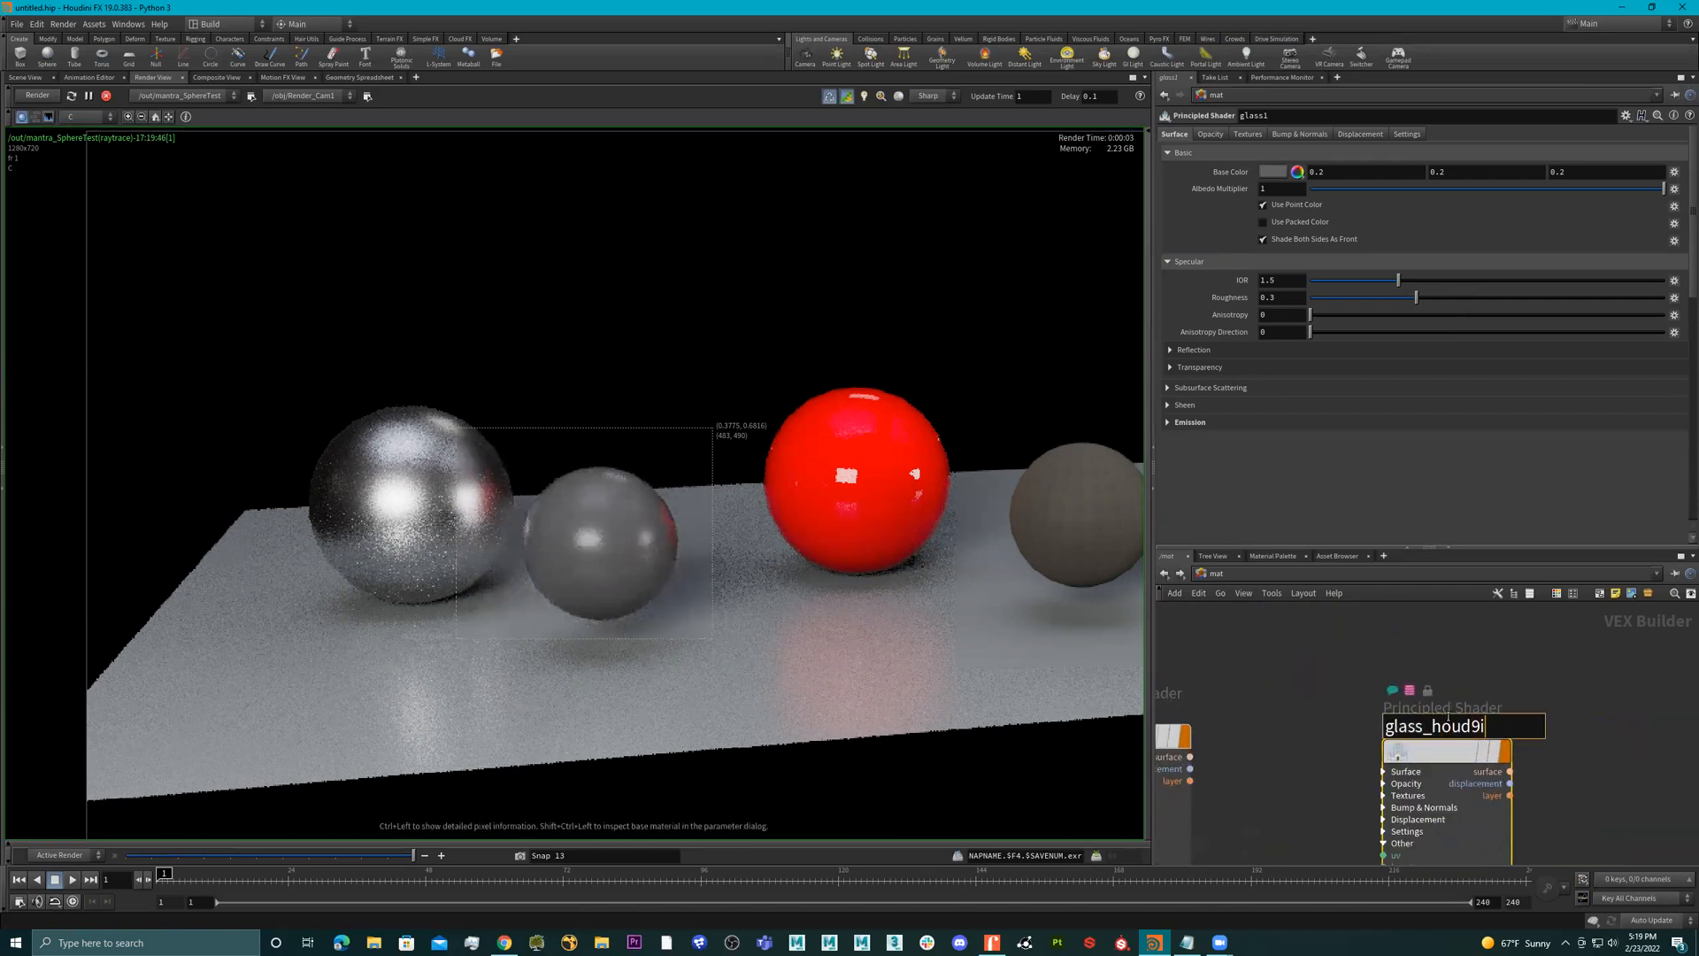
pyautogui.write('niini')
pyautogui.press('Return')
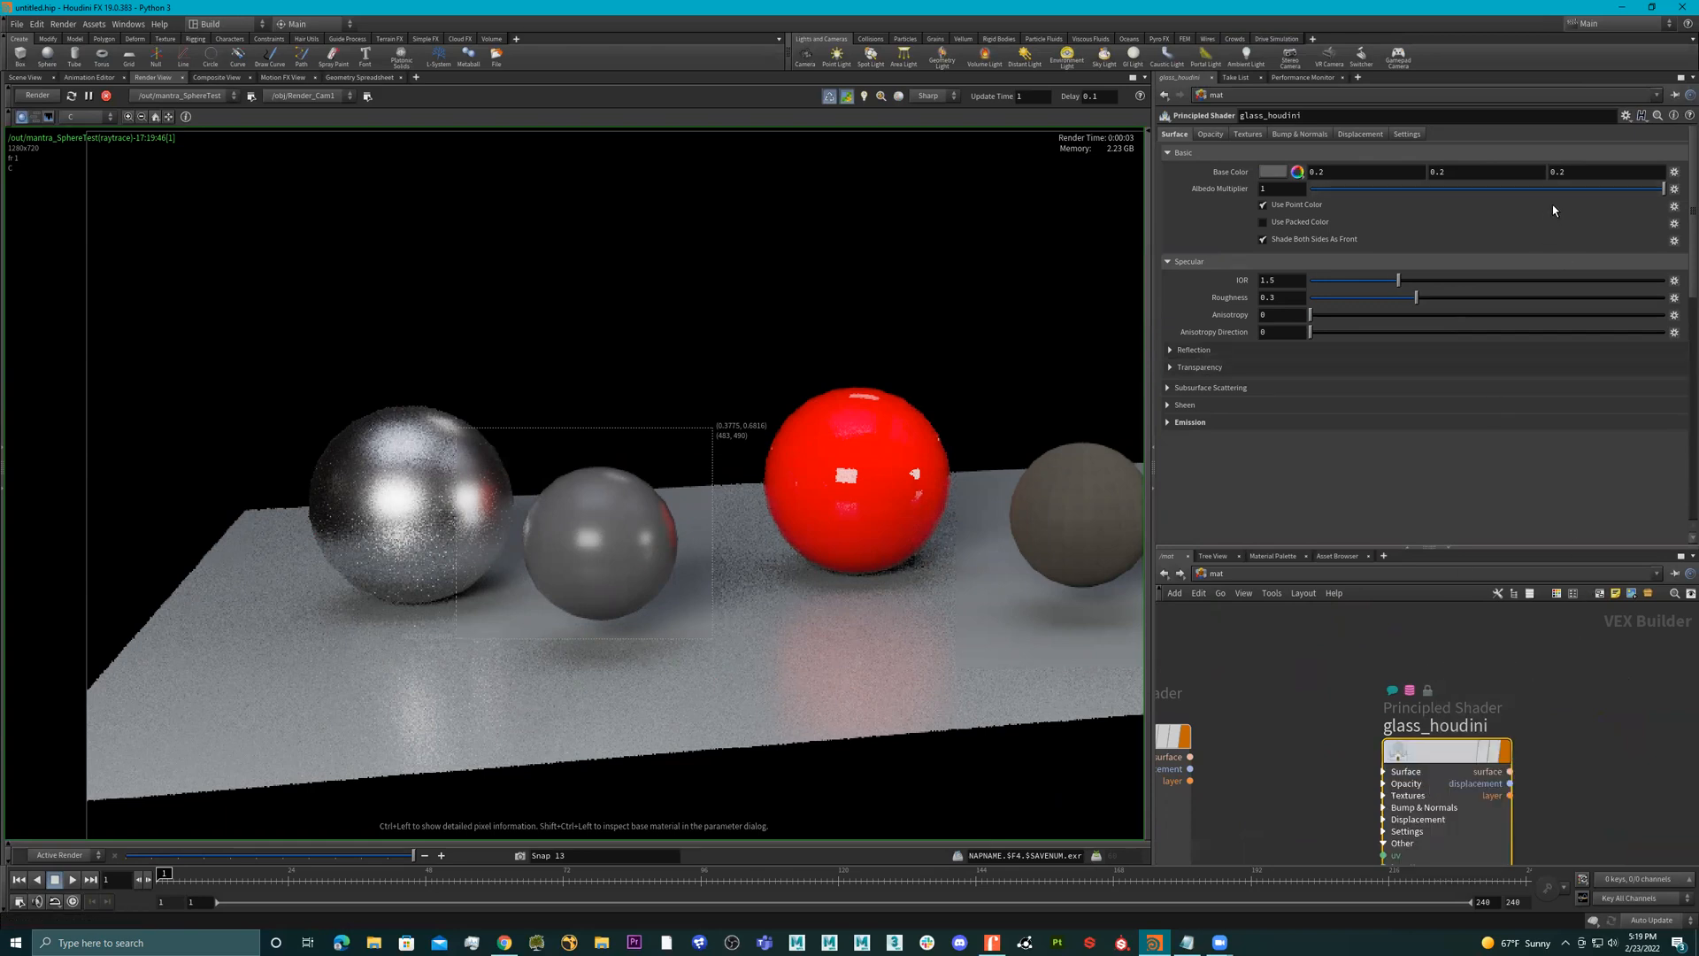
# - Apply the Rough Glass preset to the glass_houdini shader
pyautogui.click(1626, 116)
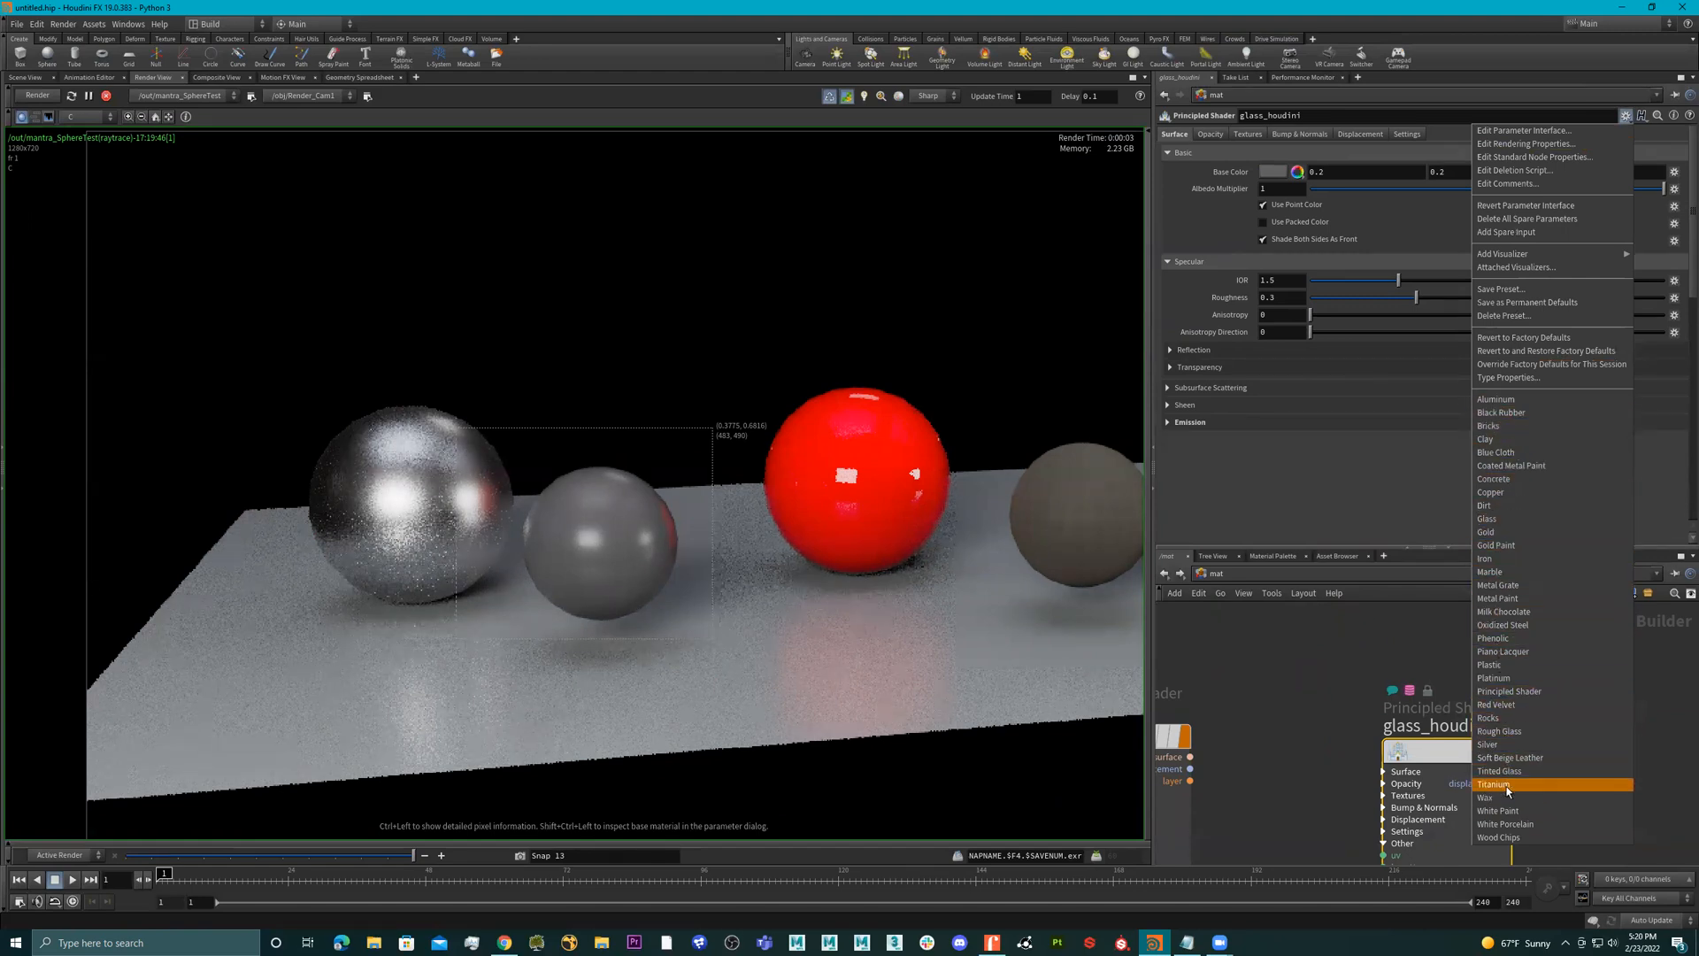
pyautogui.click(1501, 732)
pyautogui.scroll(-1, 1342, 626)
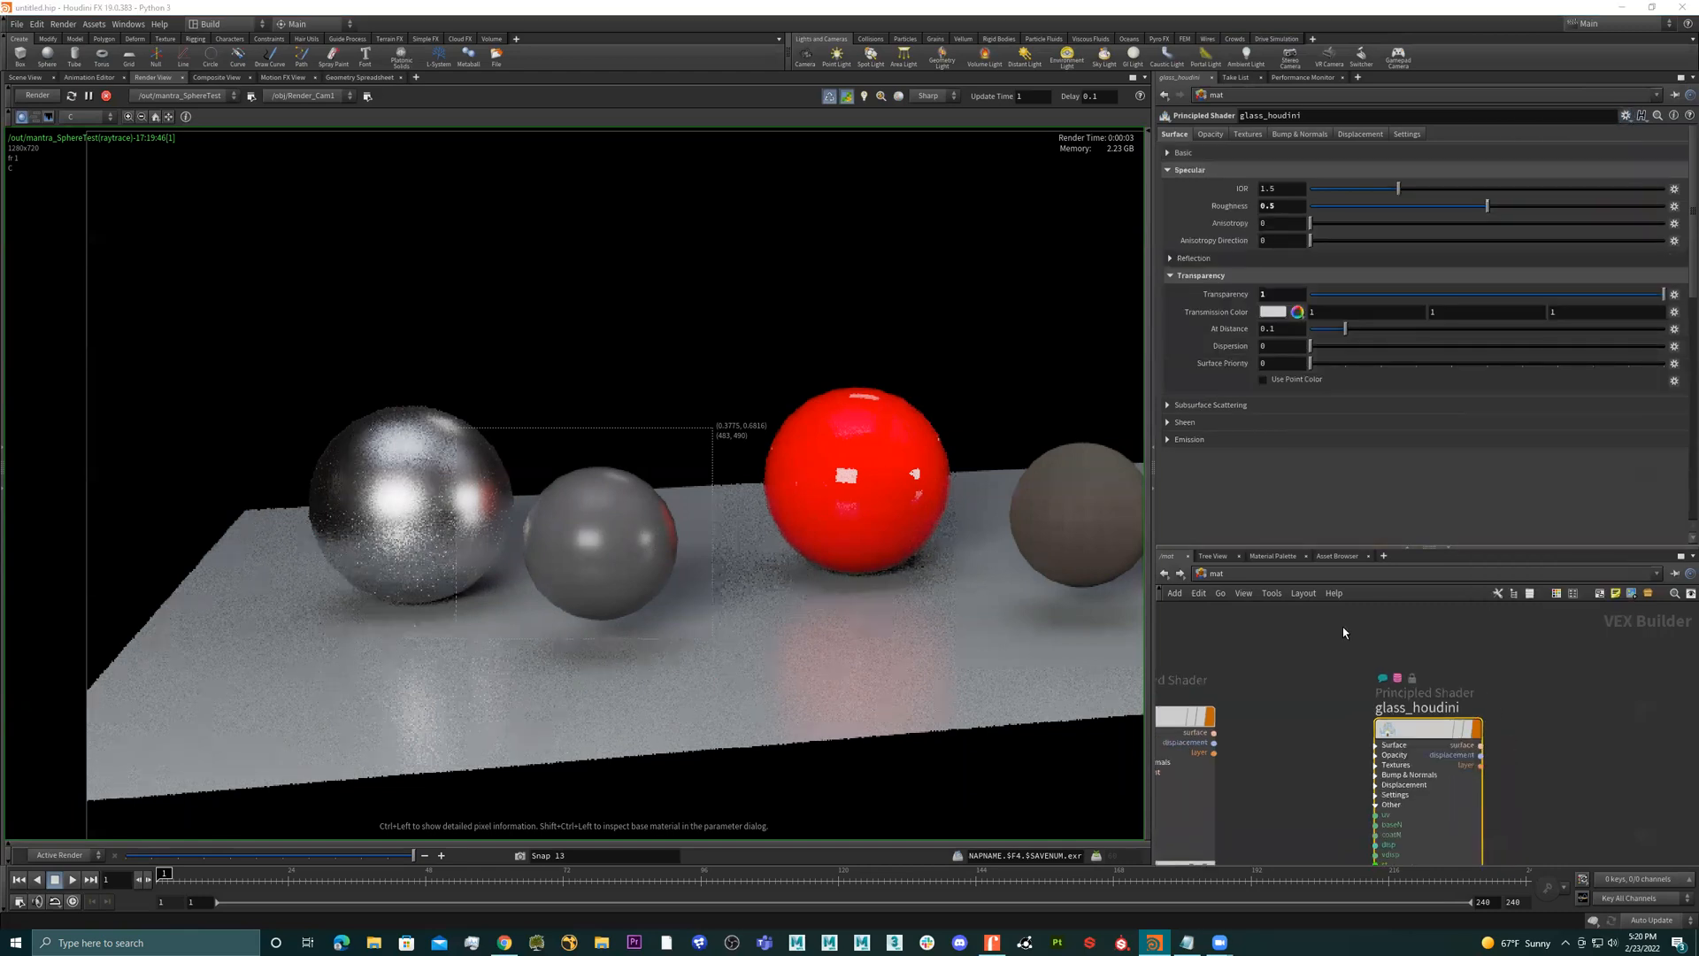
# - Select the original glass shader and restart the Mantra render
pyautogui.scroll(-2, 1342, 627)
pyautogui.moveTo(1342, 637); pyautogui.dragTo(1418, 655, button='middle')
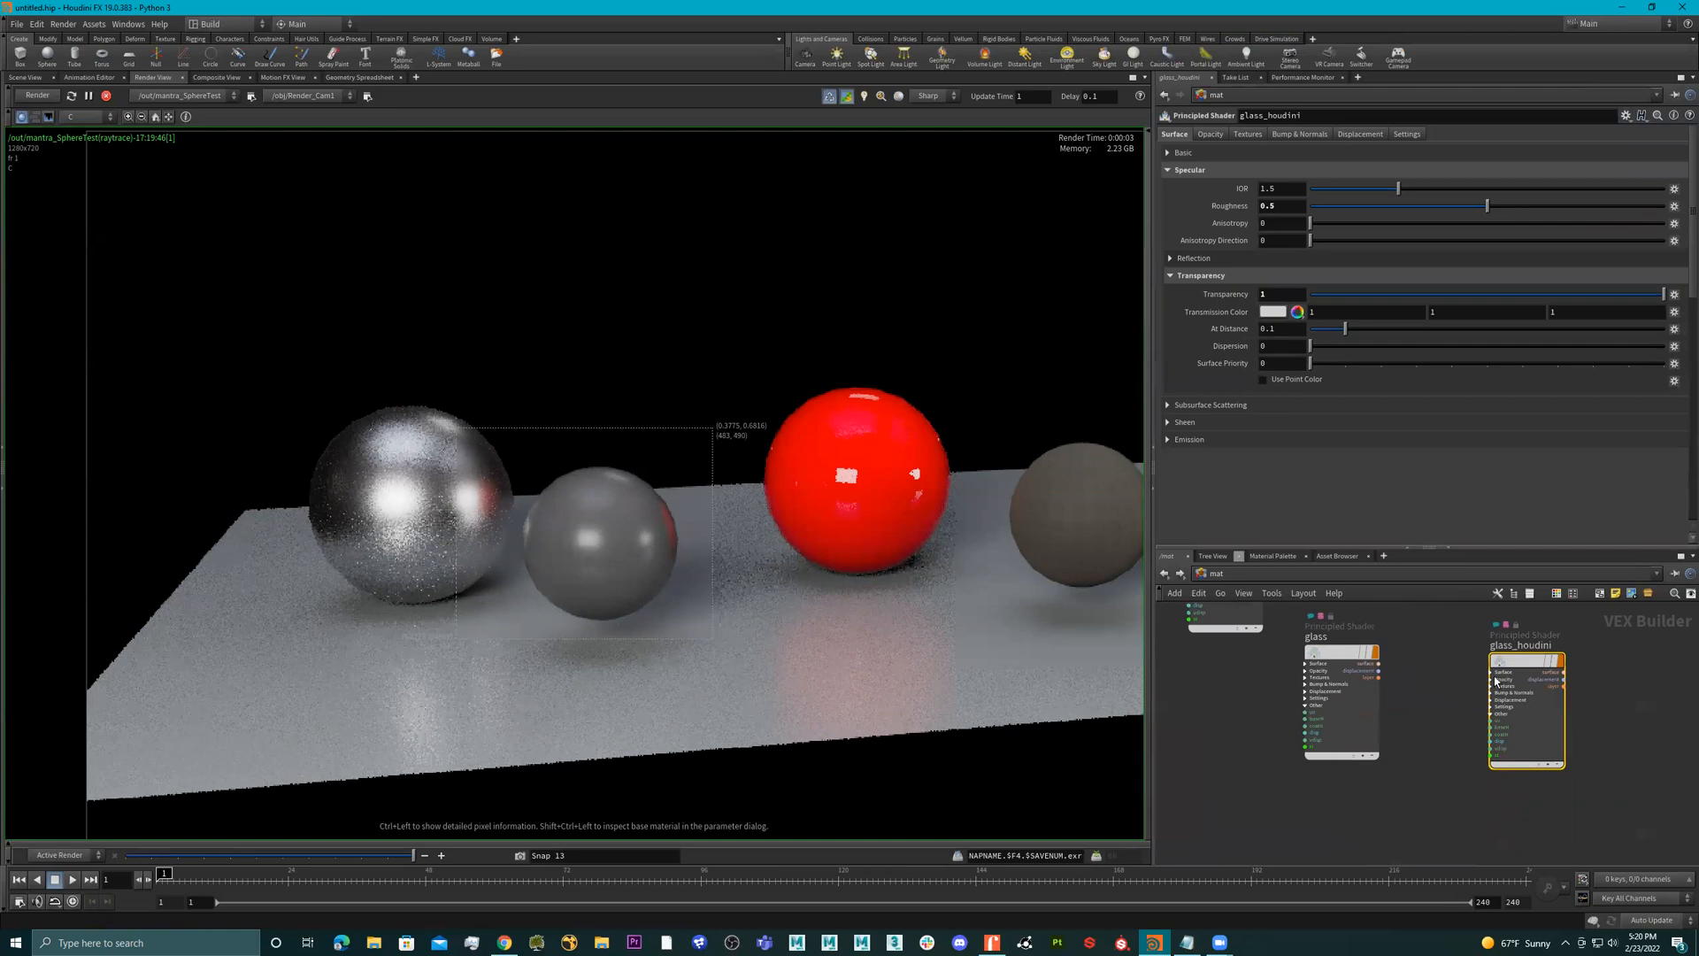
pyautogui.scroll(2, 1423, 673)
pyautogui.click(1367, 686)
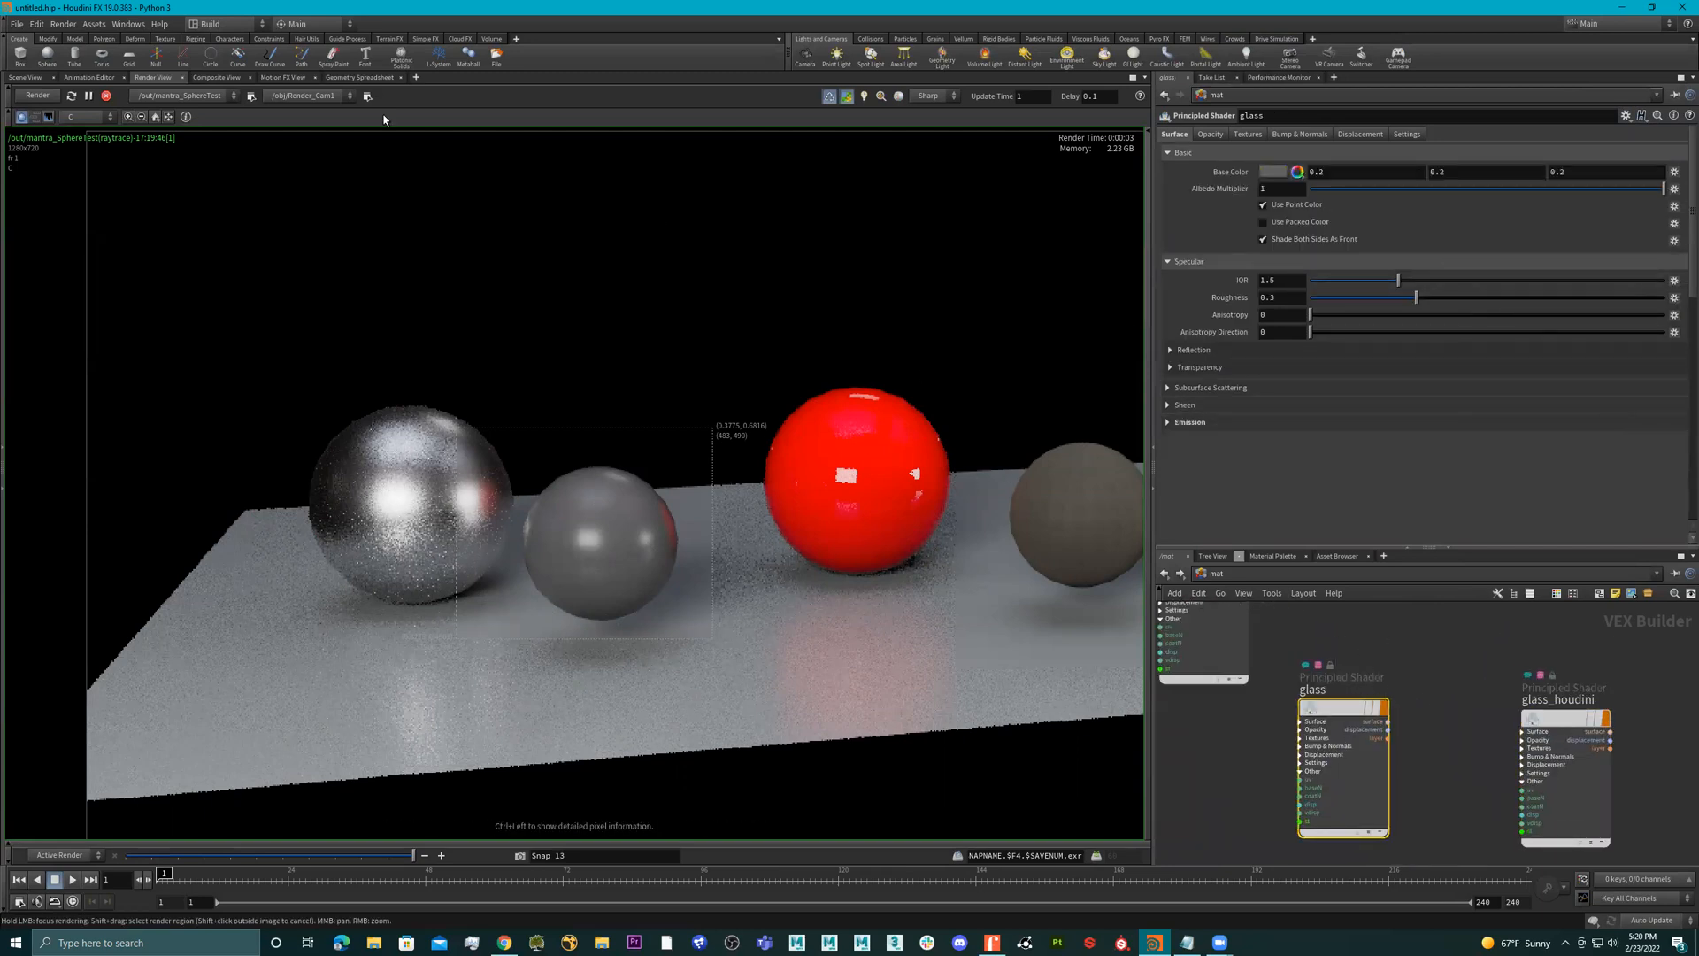
pyautogui.click(106, 96)
pyautogui.click(37, 95)
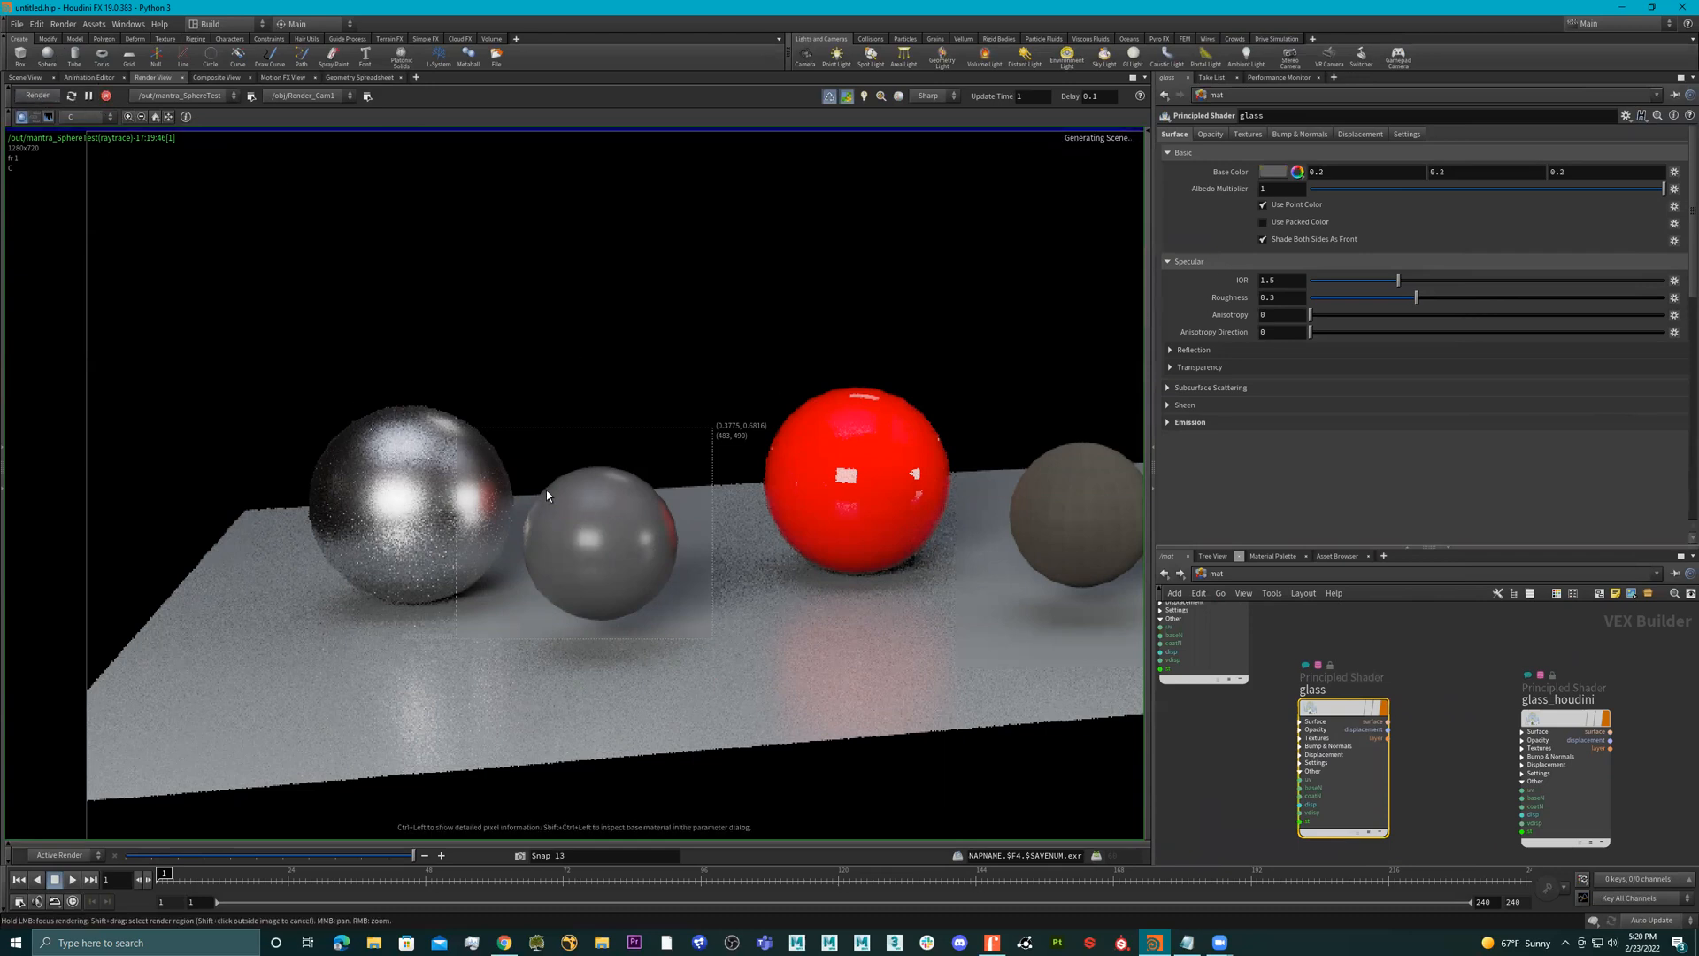
# - Raise the glass shader's transparency through 0.711 and 0.985 to 1
pyautogui.click(1200, 367)
pyautogui.moveTo(1310, 386); pyautogui.dragTo(1667, 386)
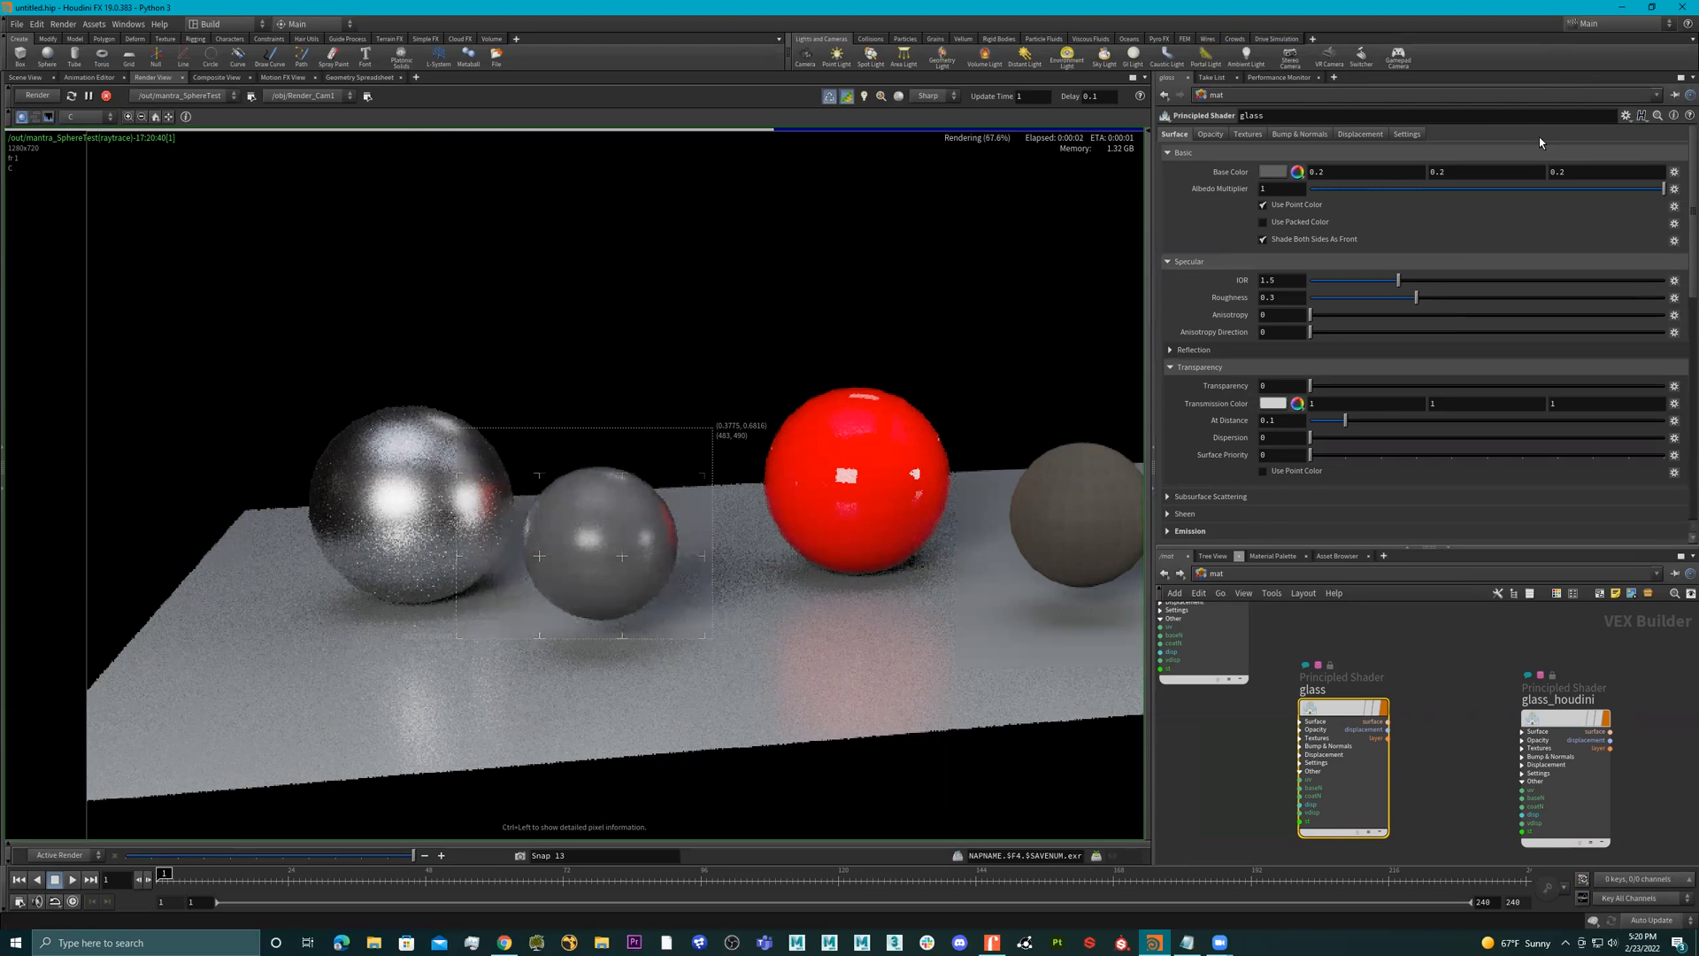
pyautogui.moveTo(1345, 385); pyautogui.dragTo(1529, 385)
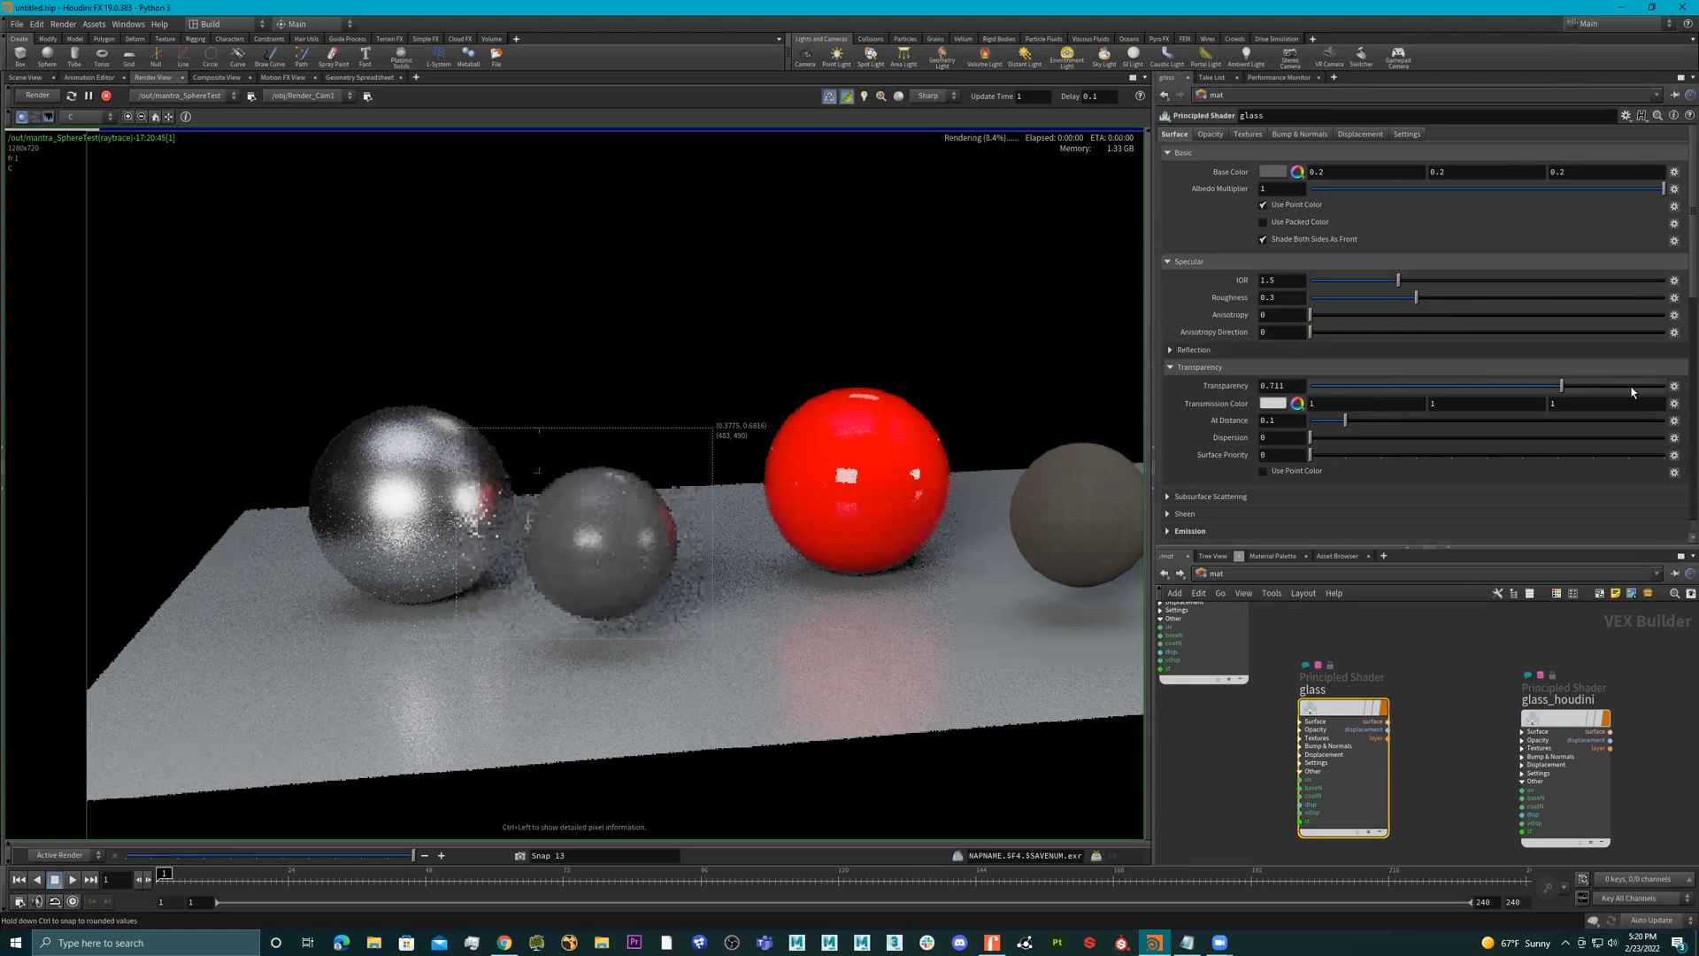
pyautogui.moveTo(1562, 386); pyautogui.dragTo(1637, 387)
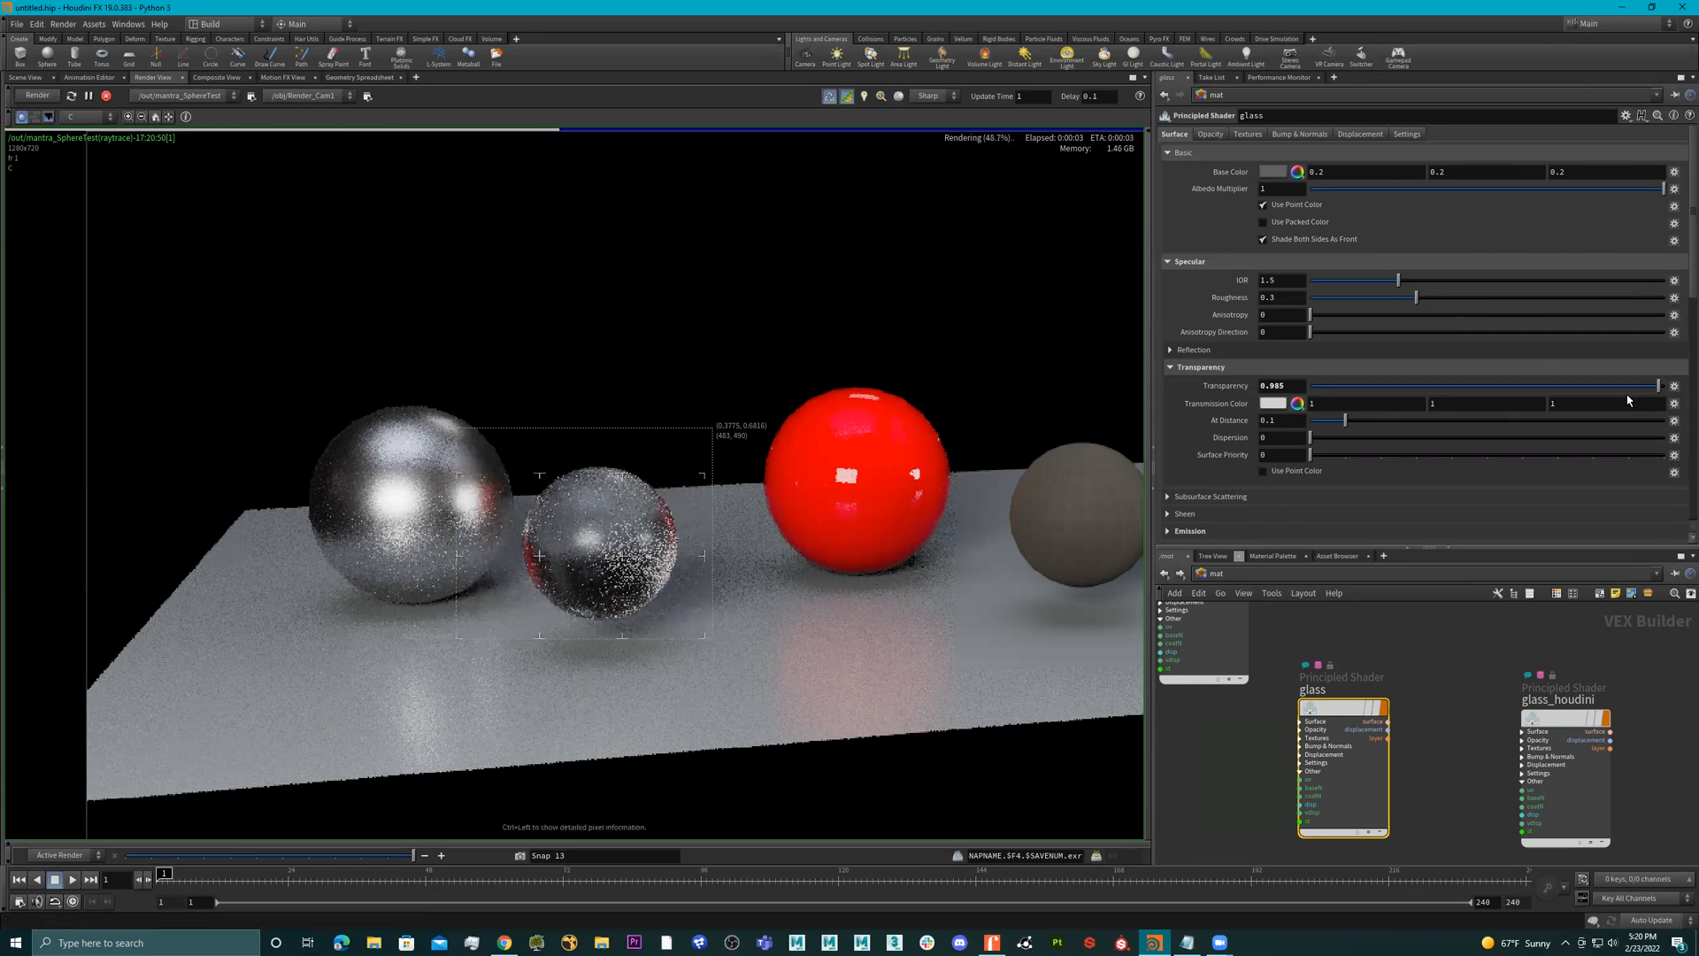
pyautogui.moveTo(1658, 387); pyautogui.dragTo(1668, 386)
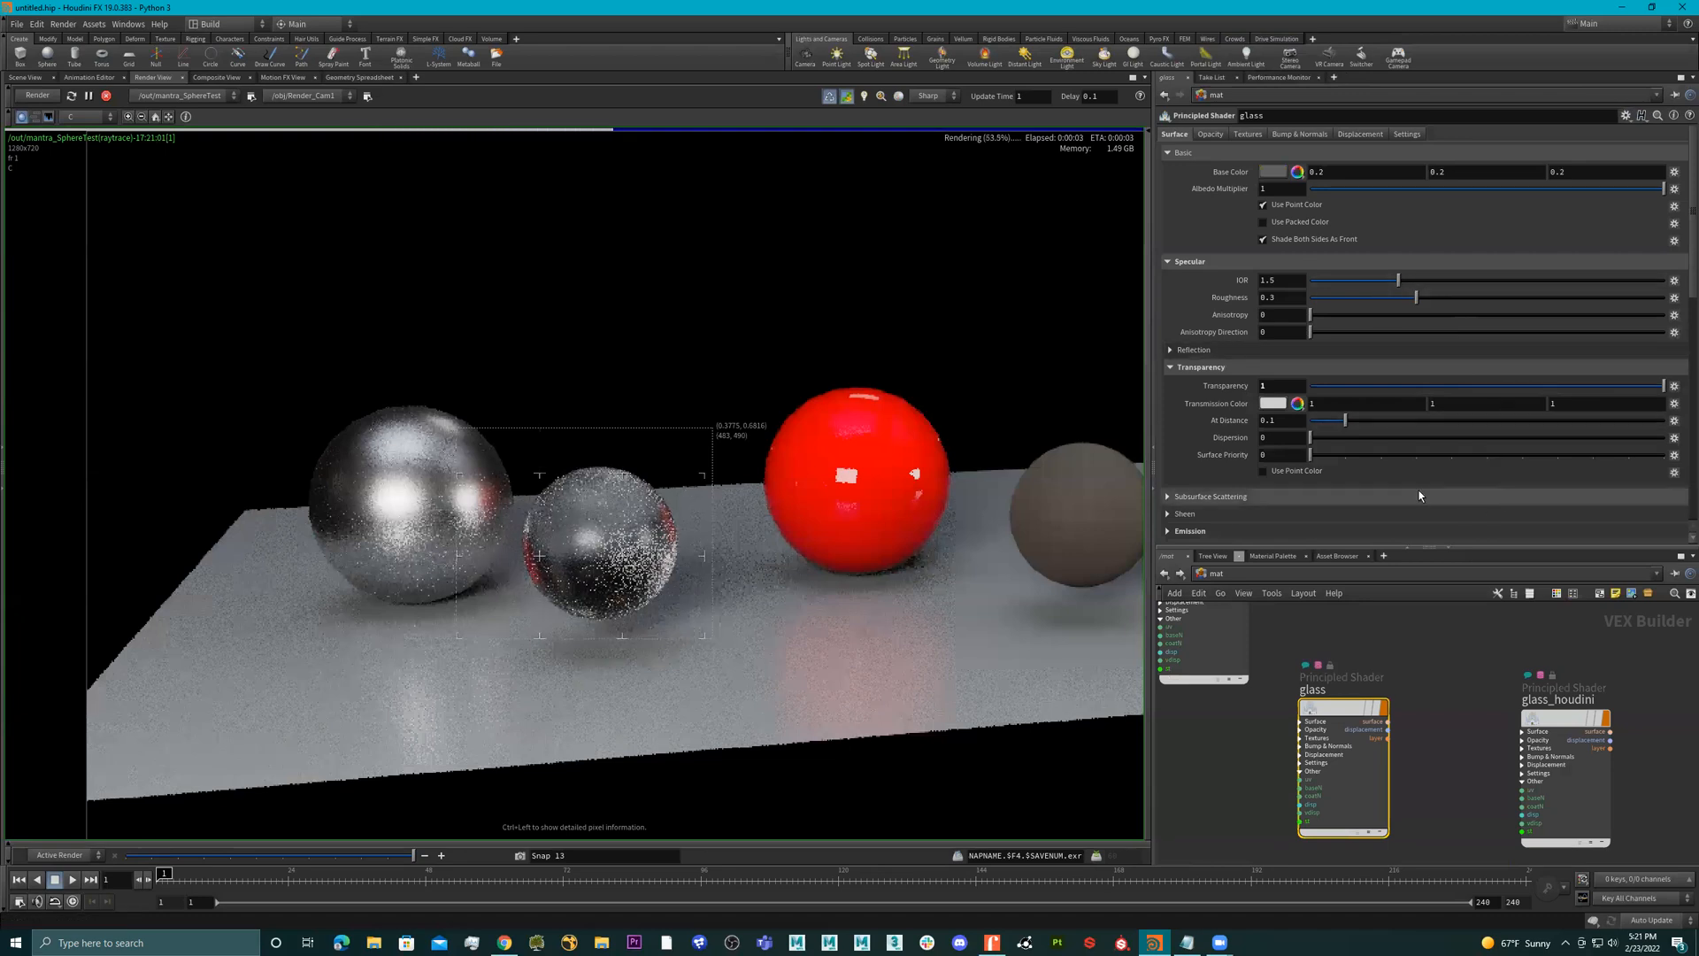
pyautogui.scroll(-2, 1398, 486)
pyautogui.scroll(2, 1395, 486)
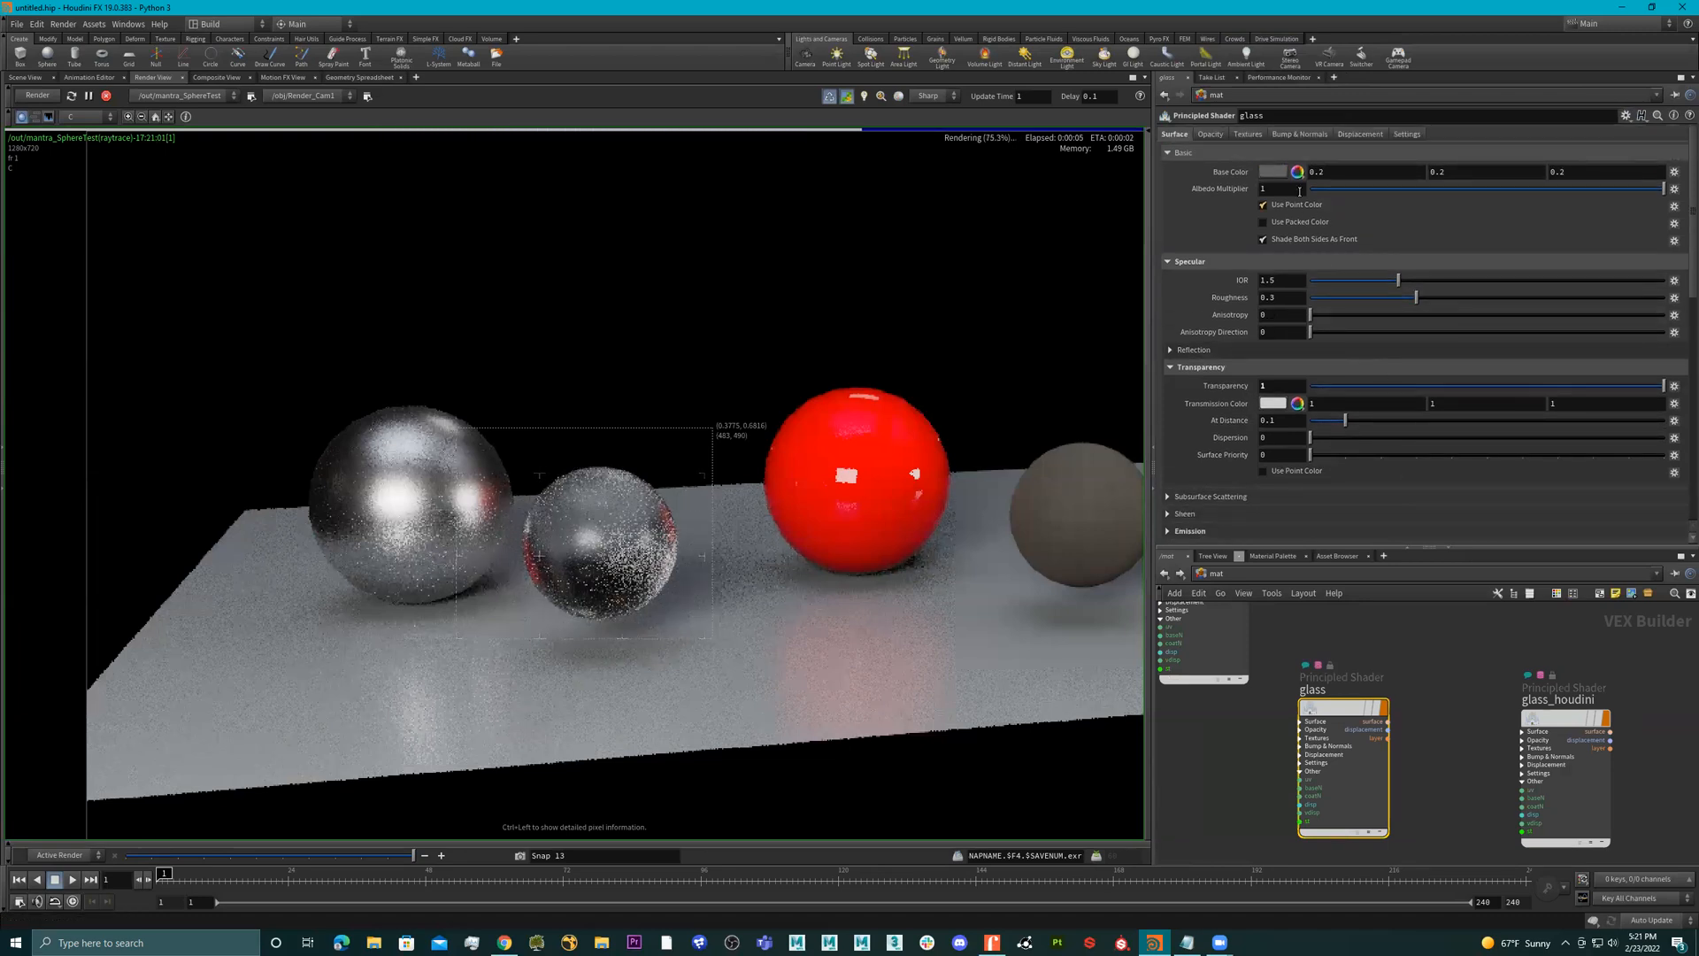
# - Try enabling fake caustics on the glass shader and turn them off again
pyautogui.click(1210, 135)
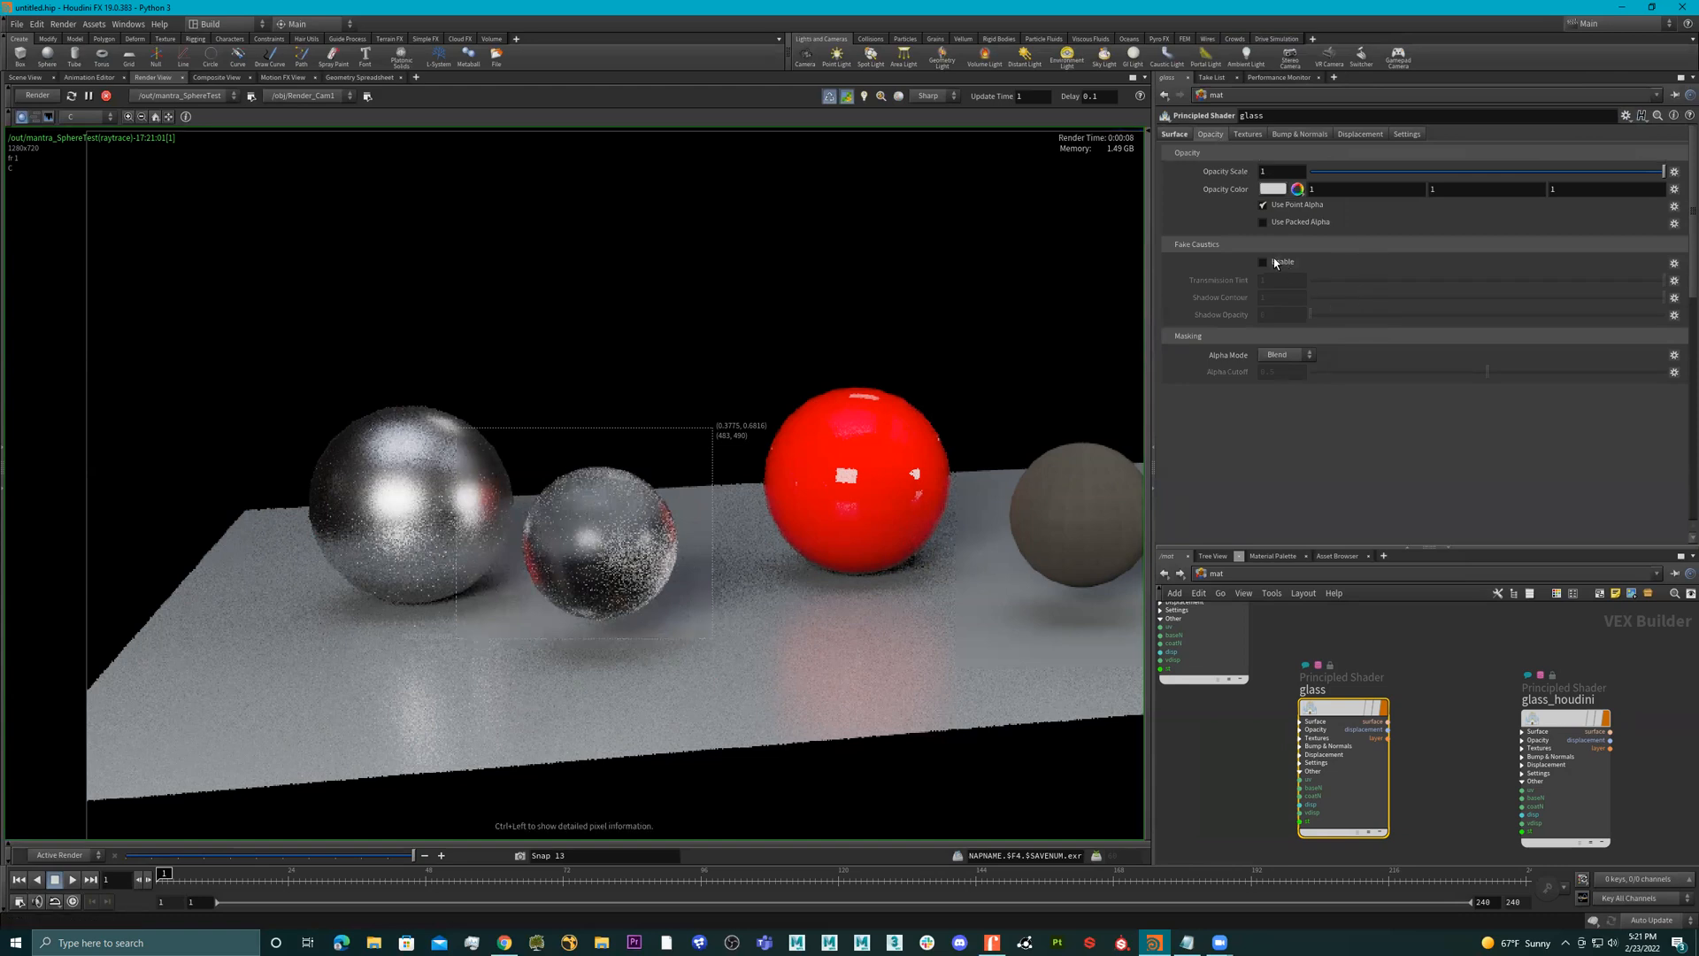
pyautogui.moveTo(1274, 263)
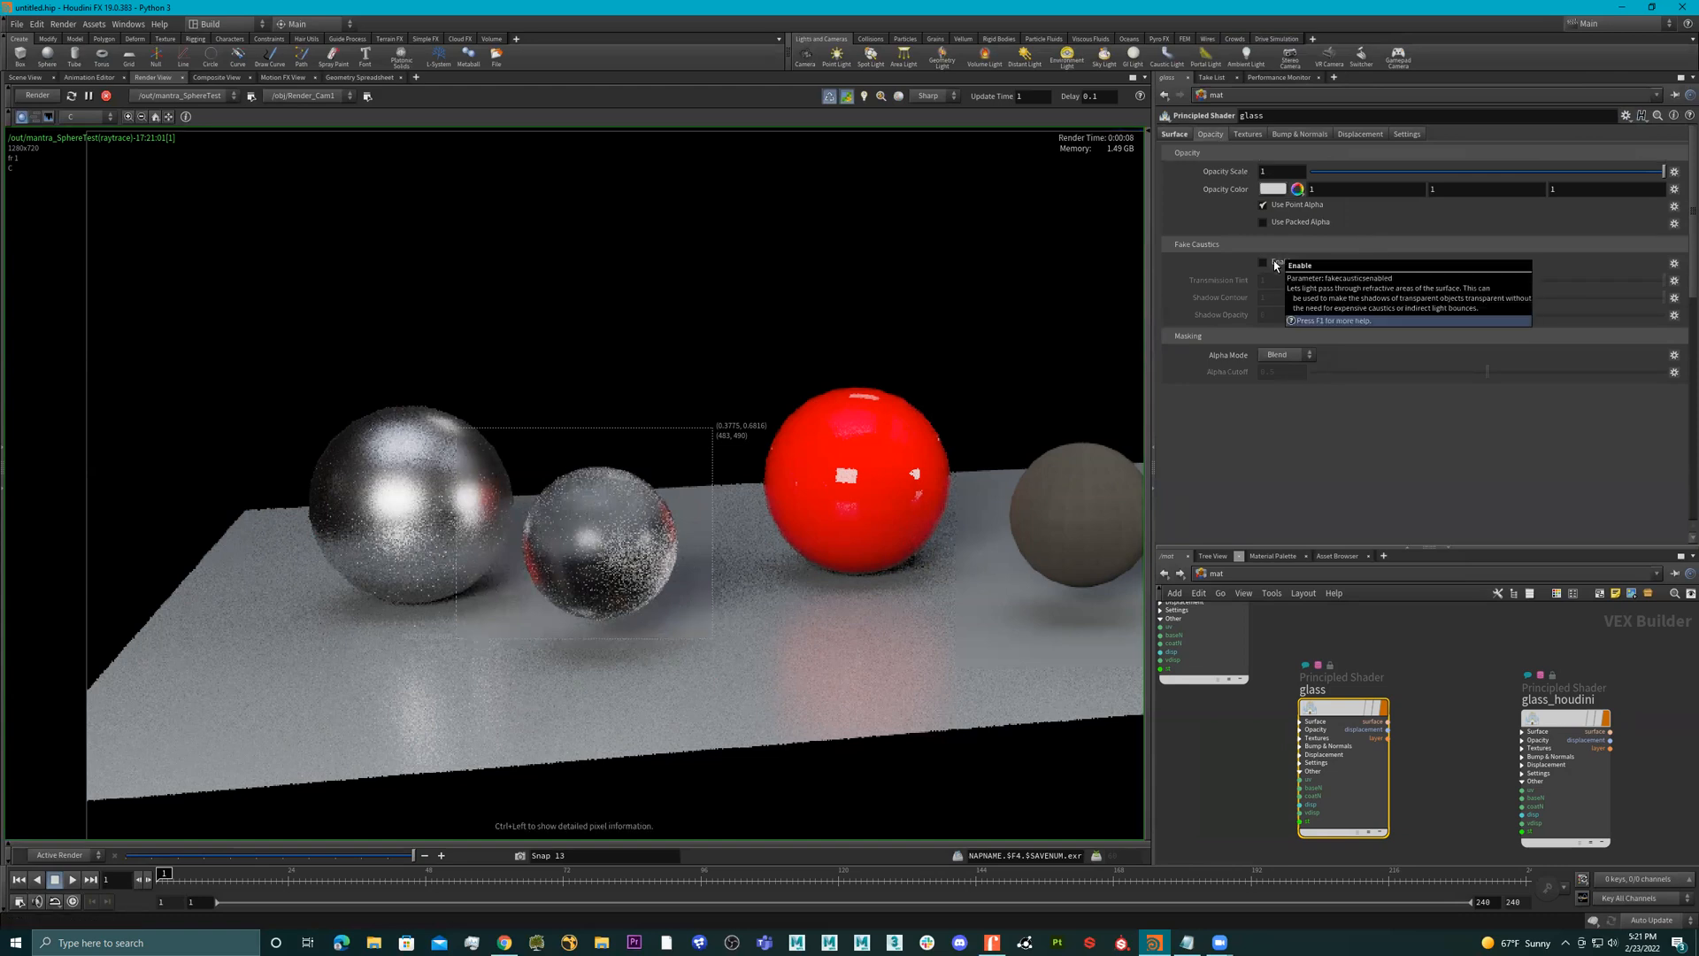
pyautogui.click(1289, 263)
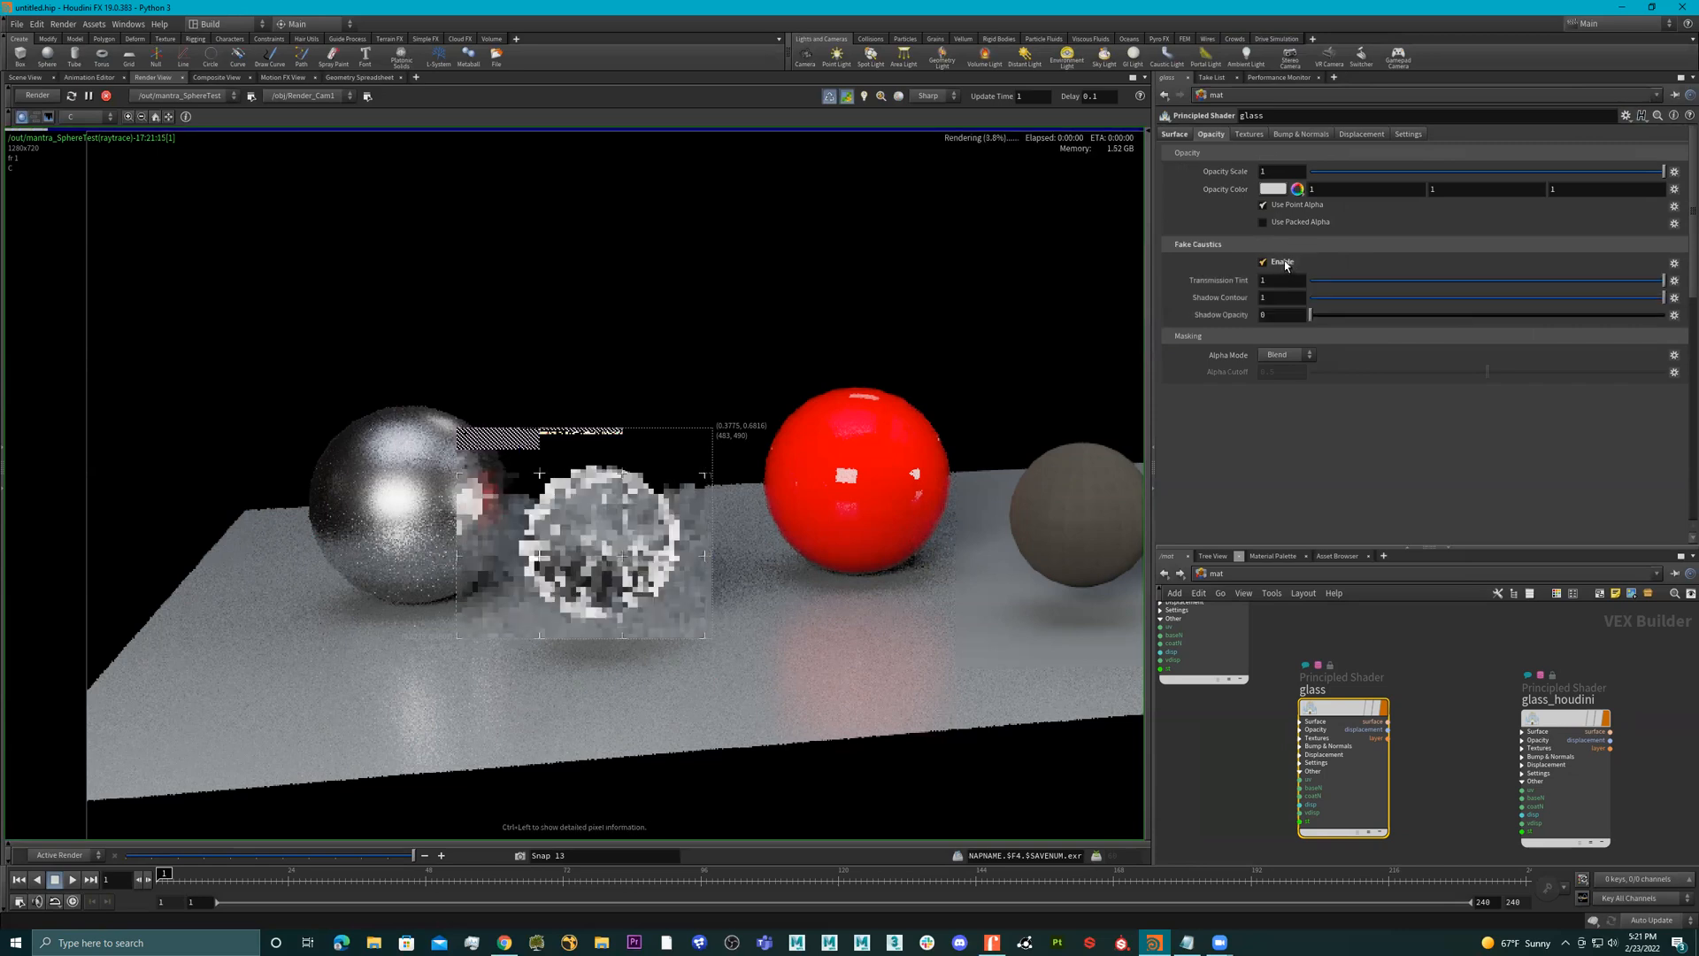
pyautogui.moveTo(1287, 270)
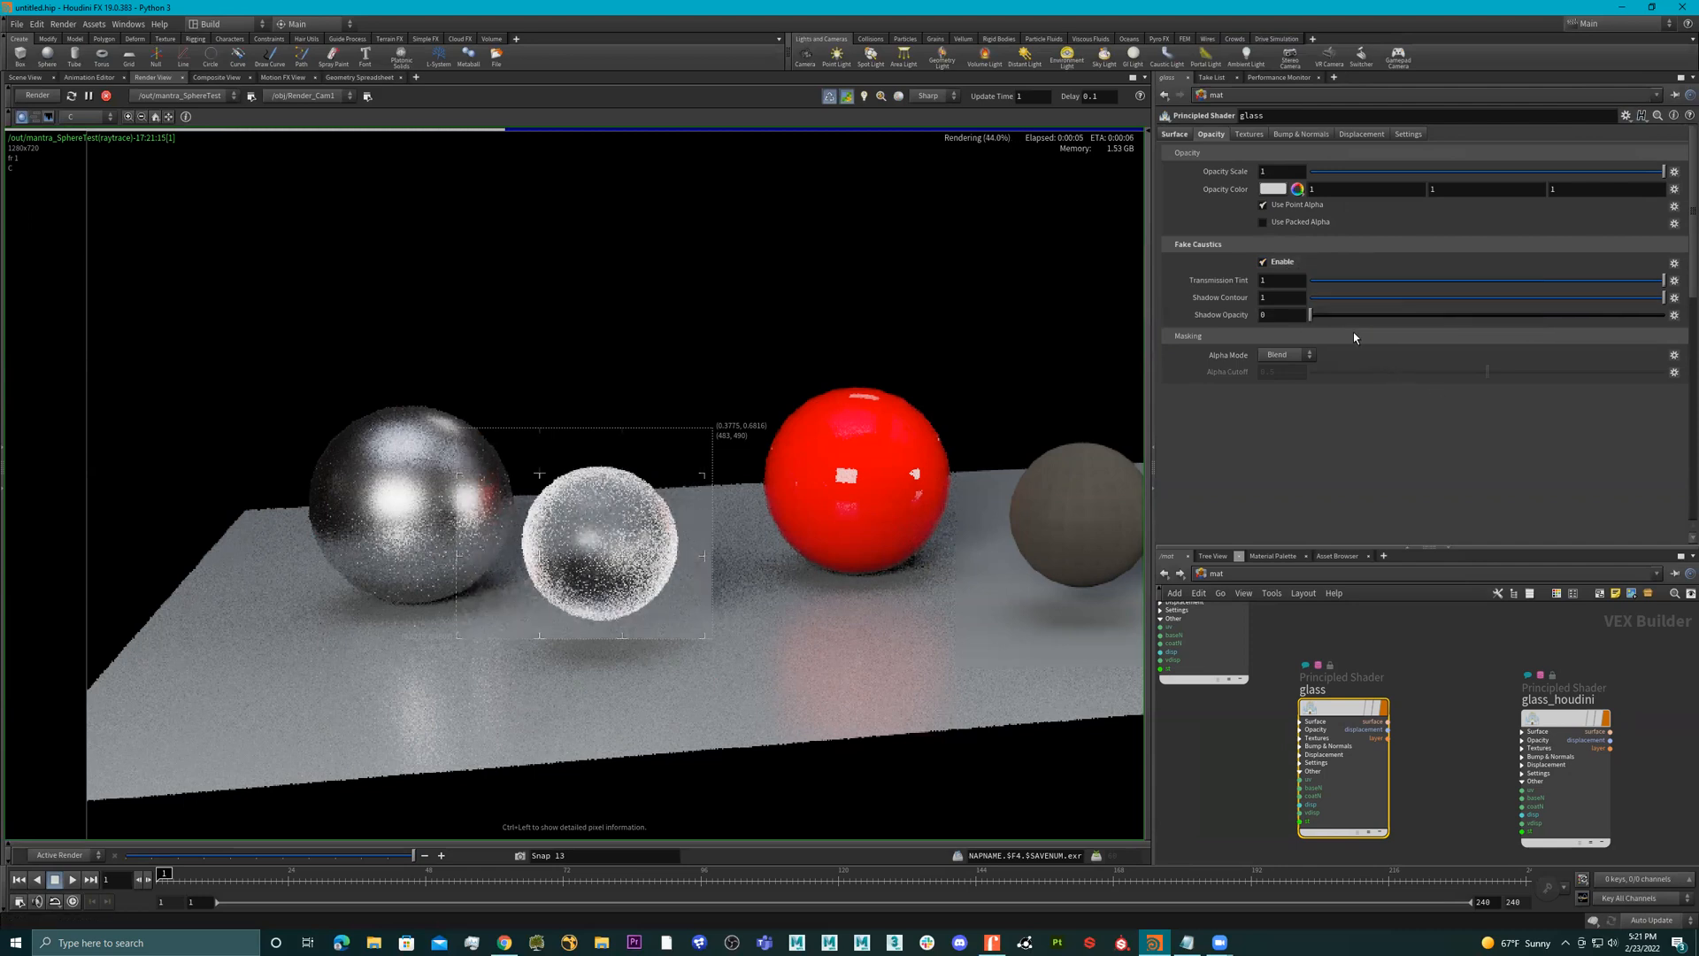
pyautogui.click(1288, 263)
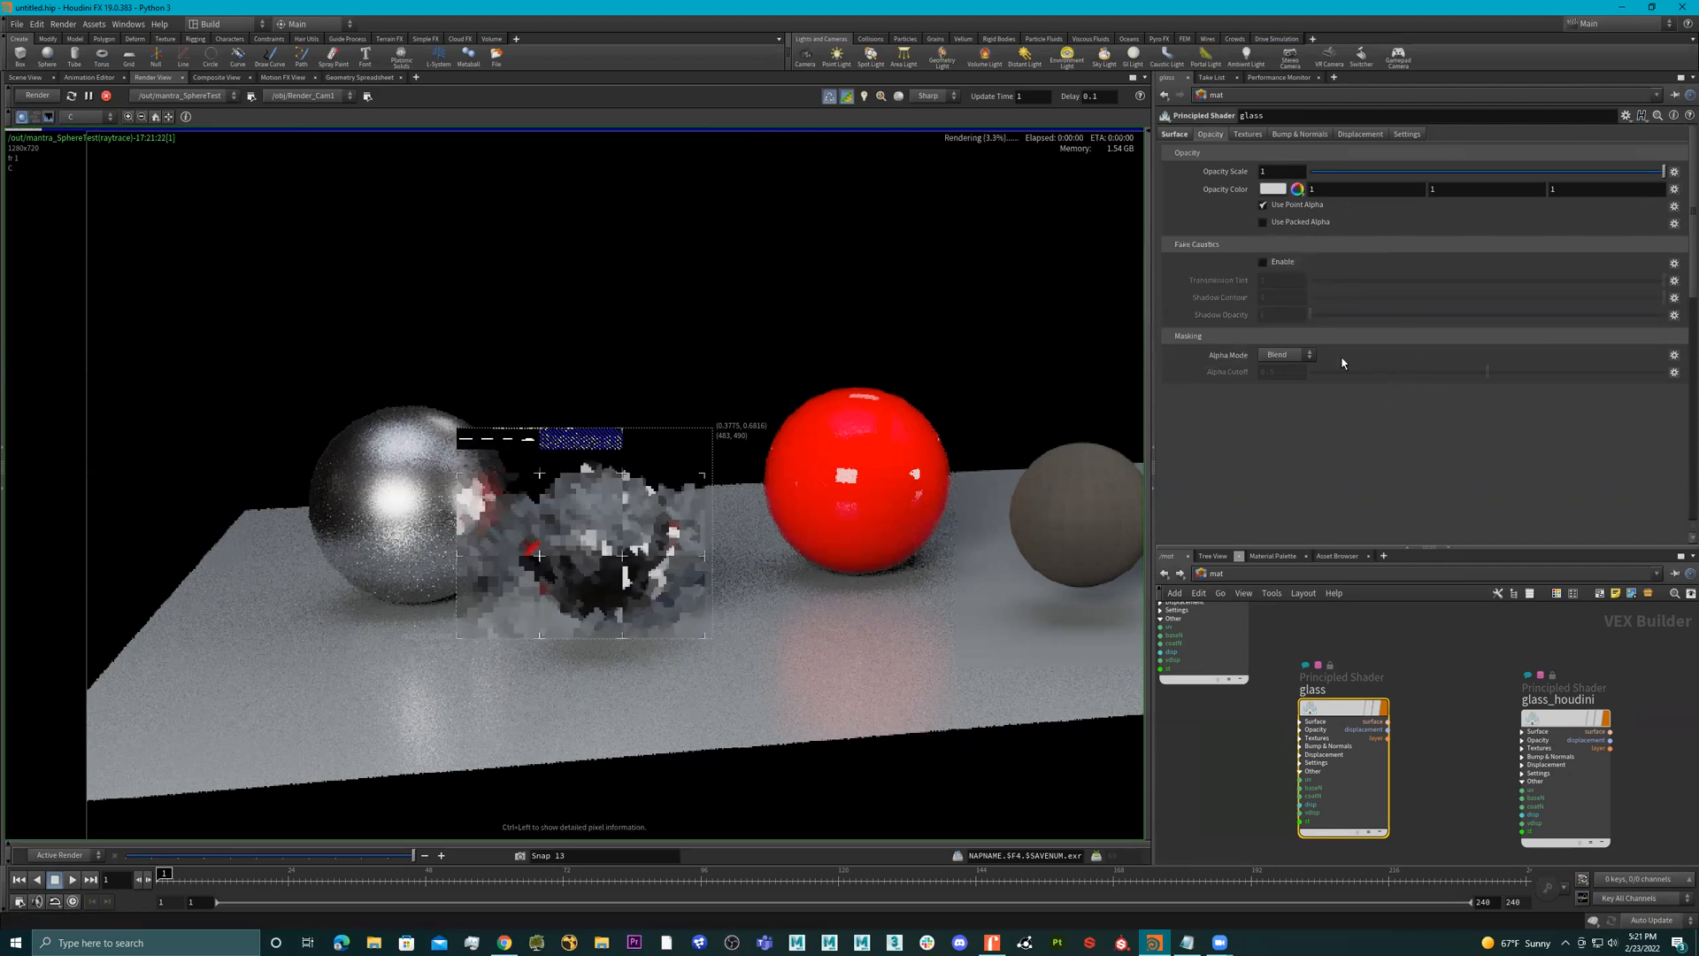
# - Set the glass shader's specular roughness to 0
pyautogui.click(1176, 135)
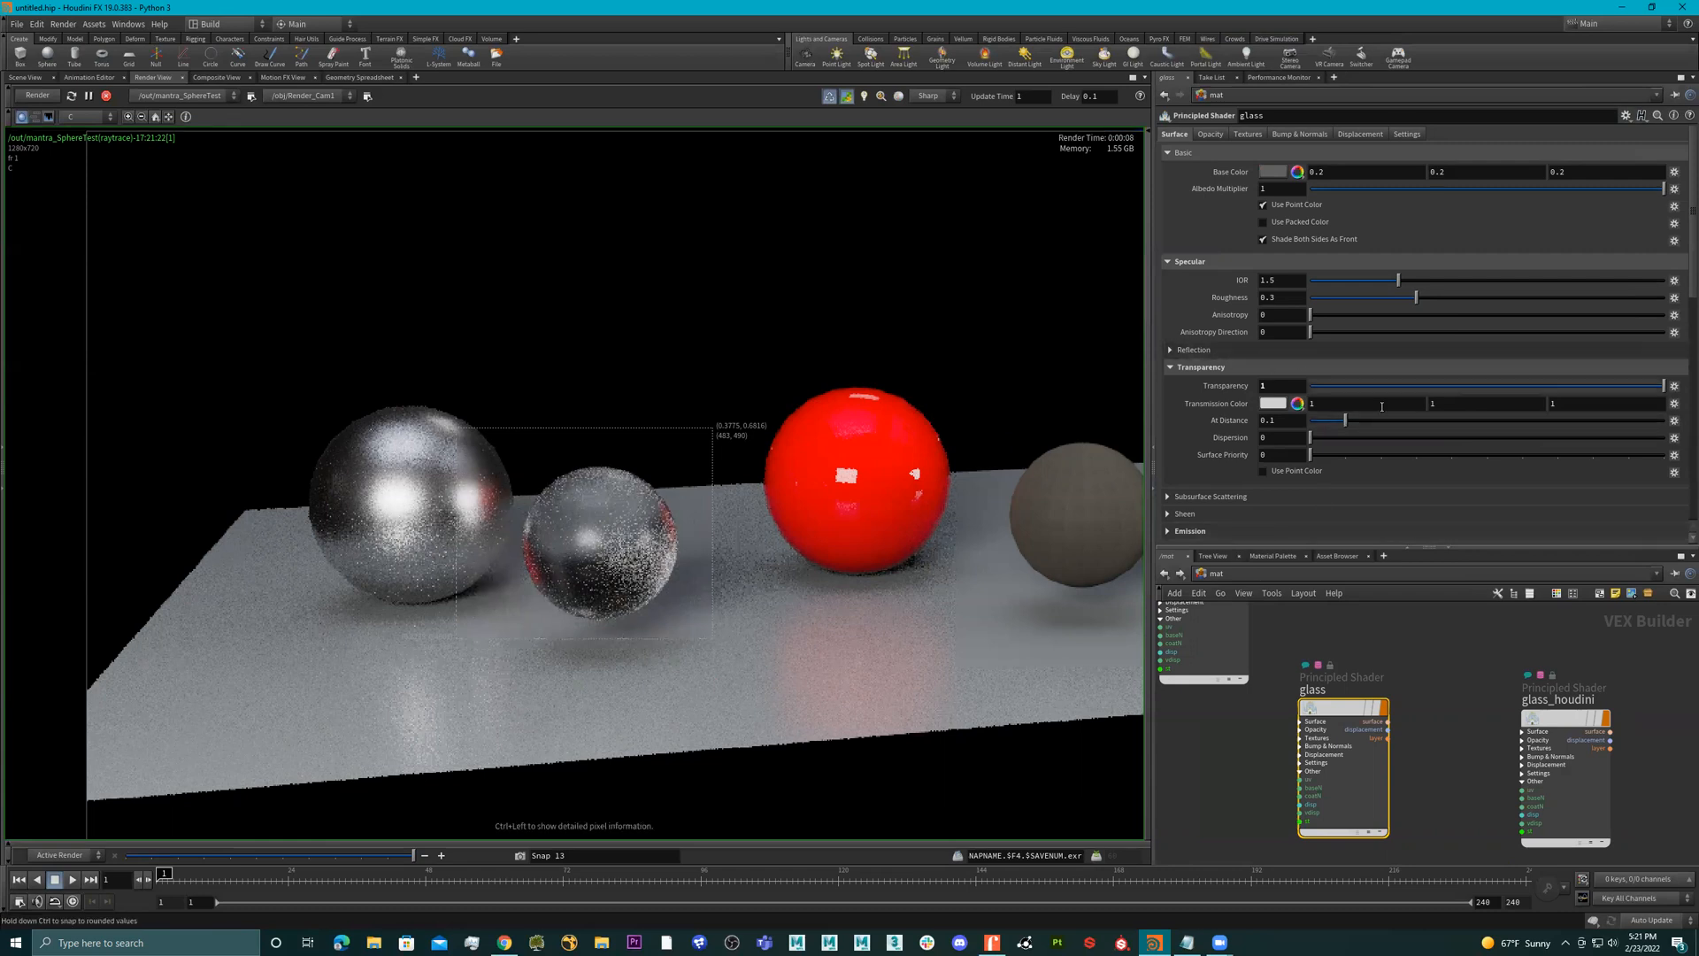
pyautogui.moveTo(1416, 297); pyautogui.dragTo(1277, 301)
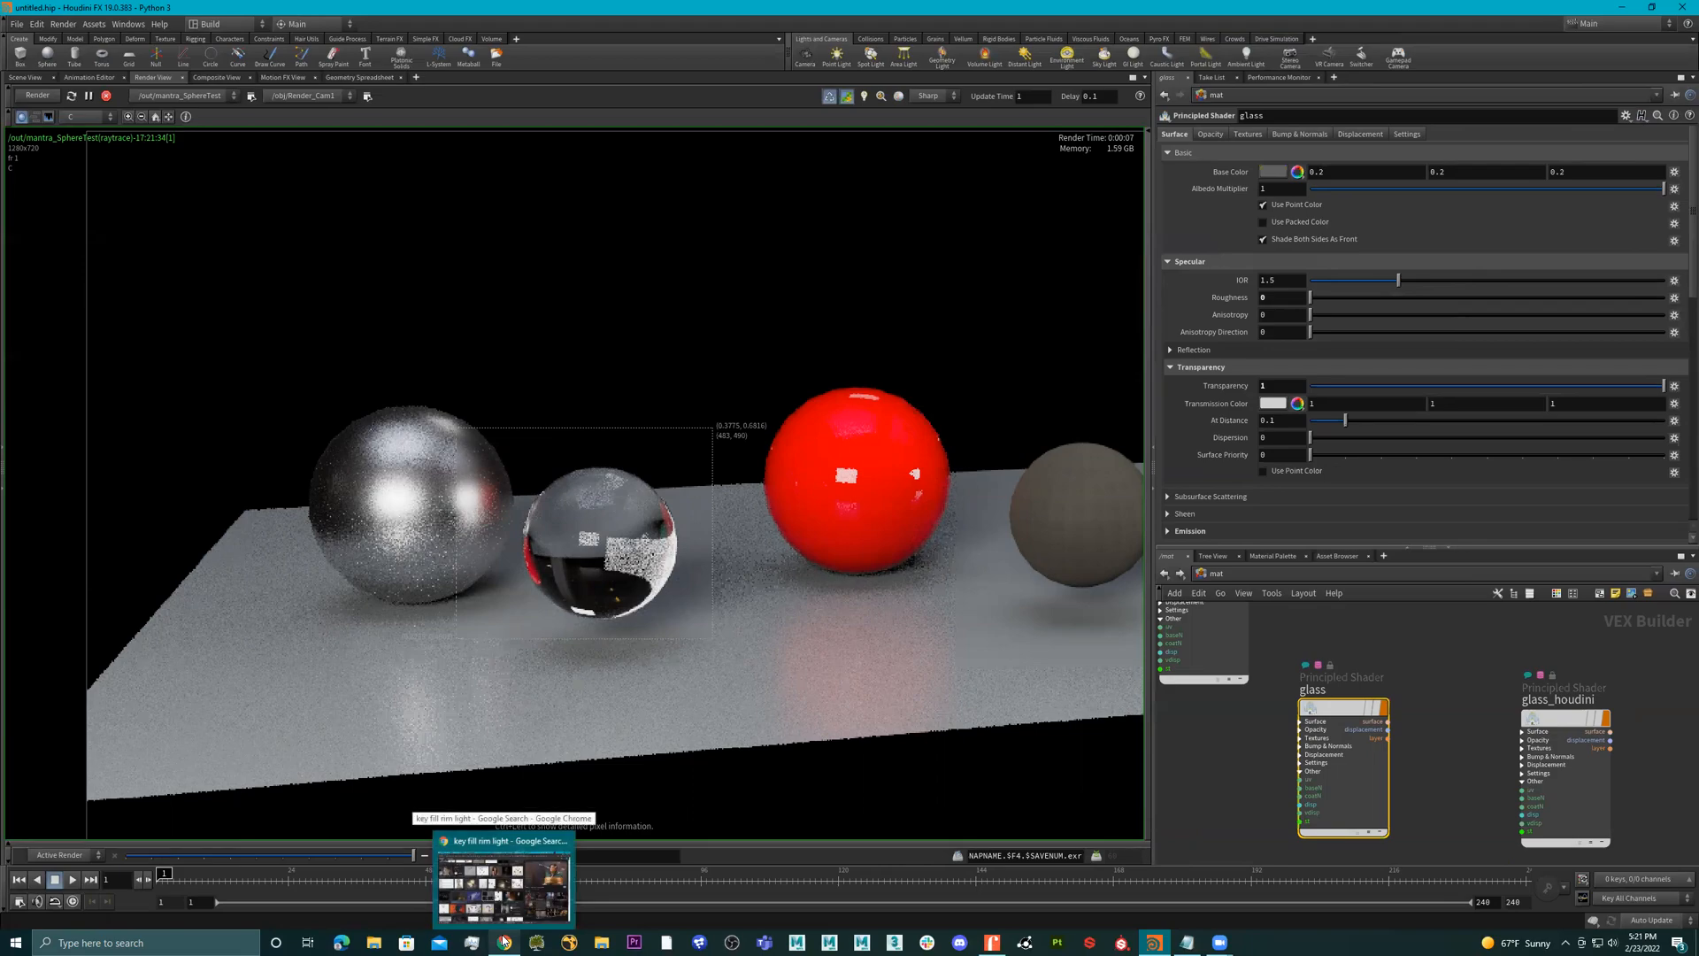
# - Switch to Chrome and search Google for "ior glass"
pyautogui.click(505, 876)
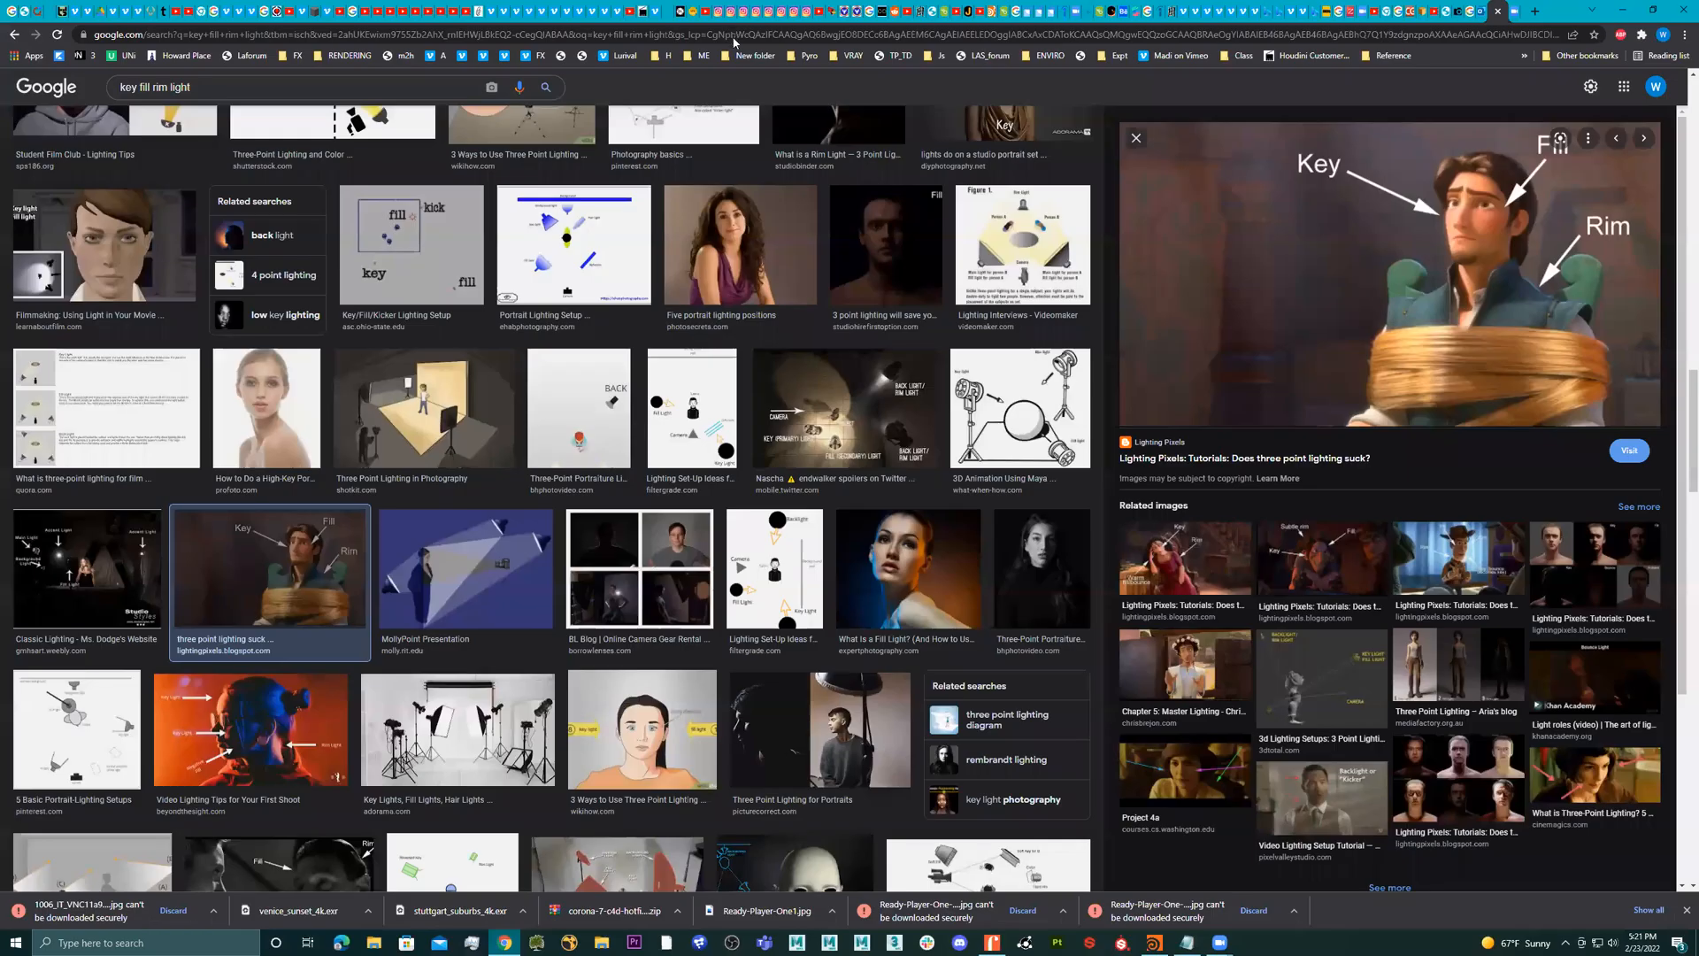
pyautogui.click(733, 36)
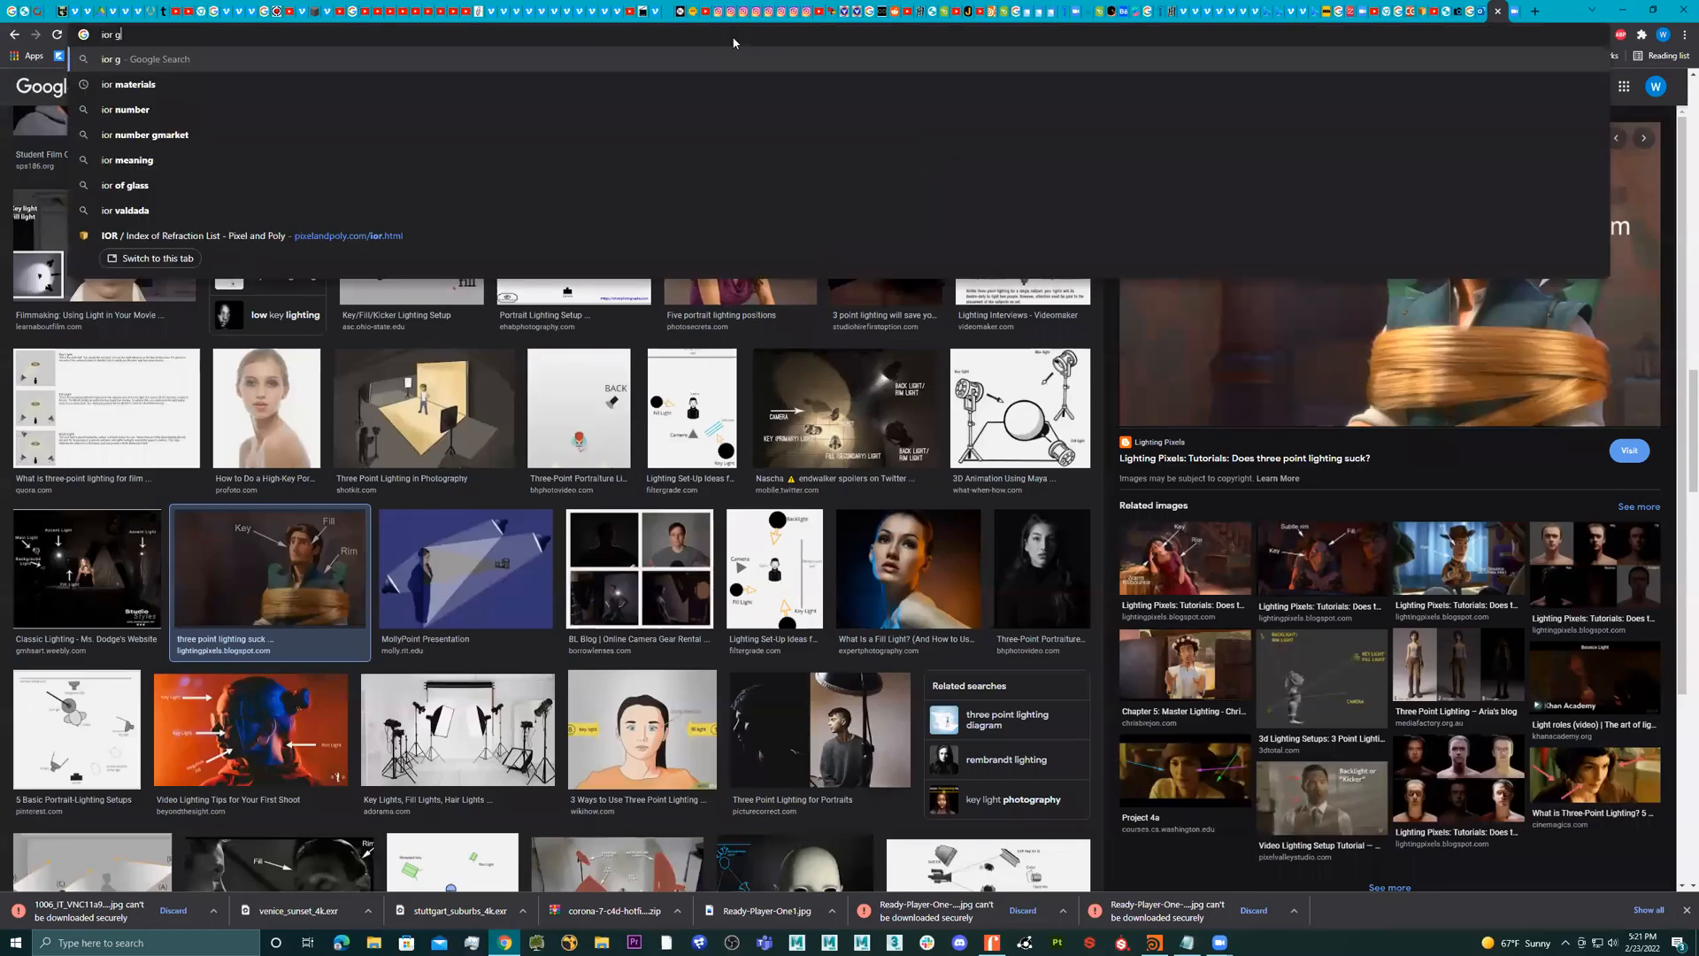
pyautogui.write('ior glass')
pyautogui.press('Return')
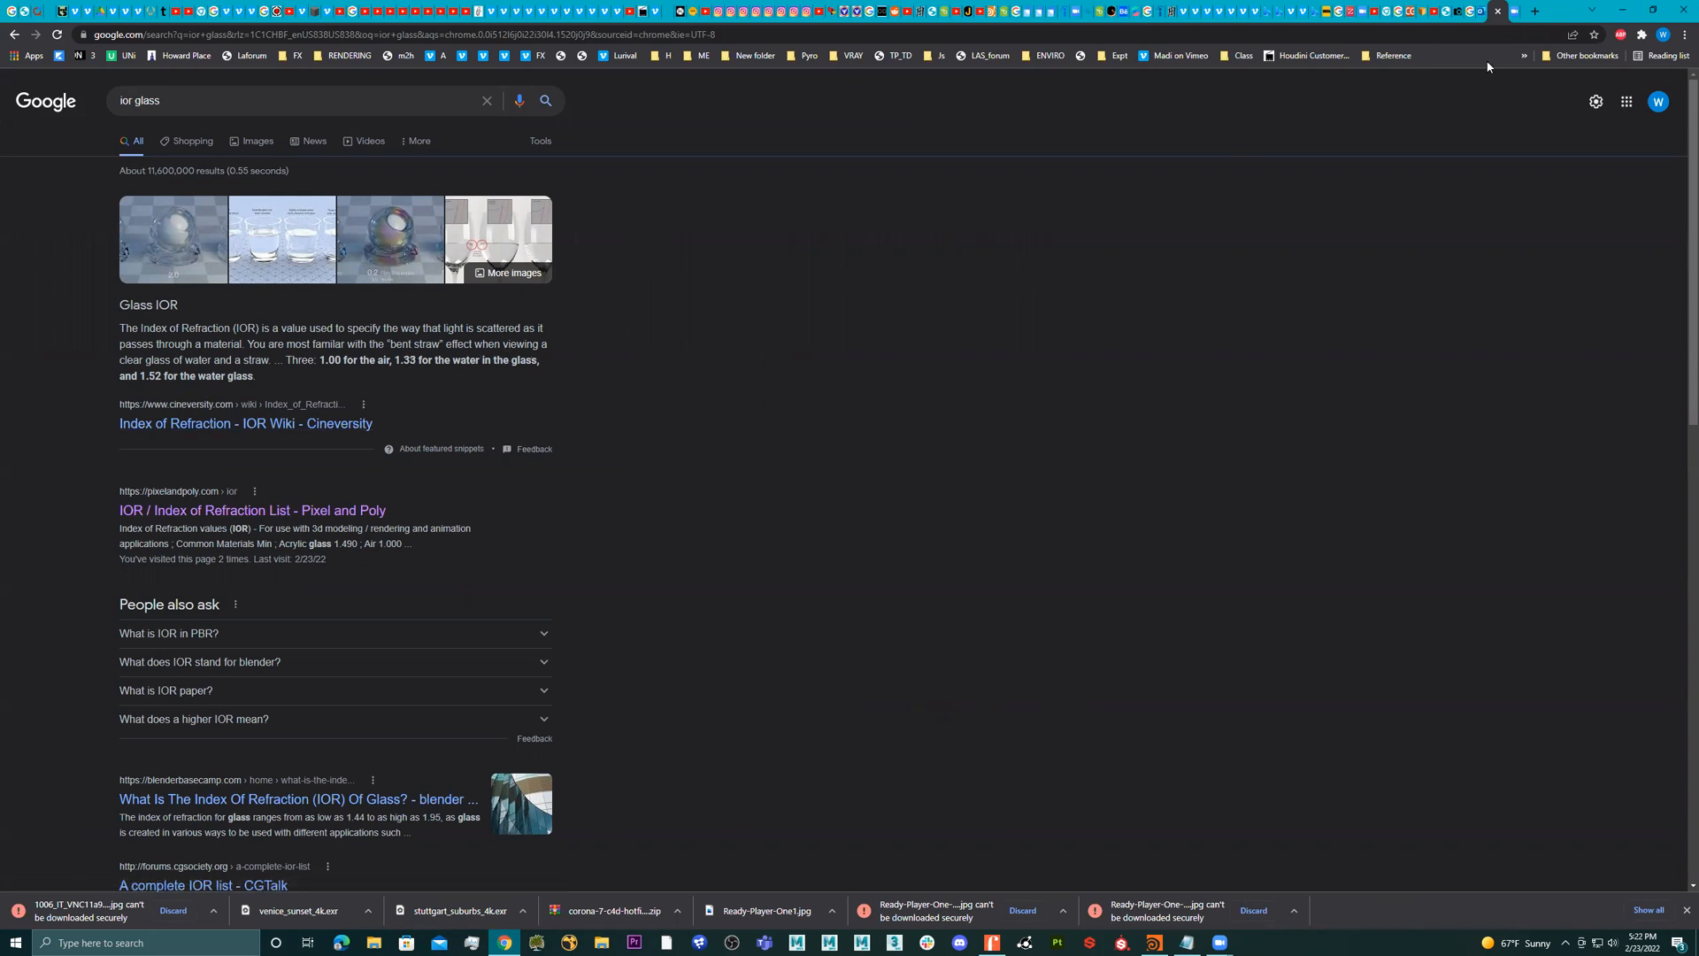
# - Return to Houdini and set the glass shader's IOR to 1.52
pyautogui.click(1616, 7)
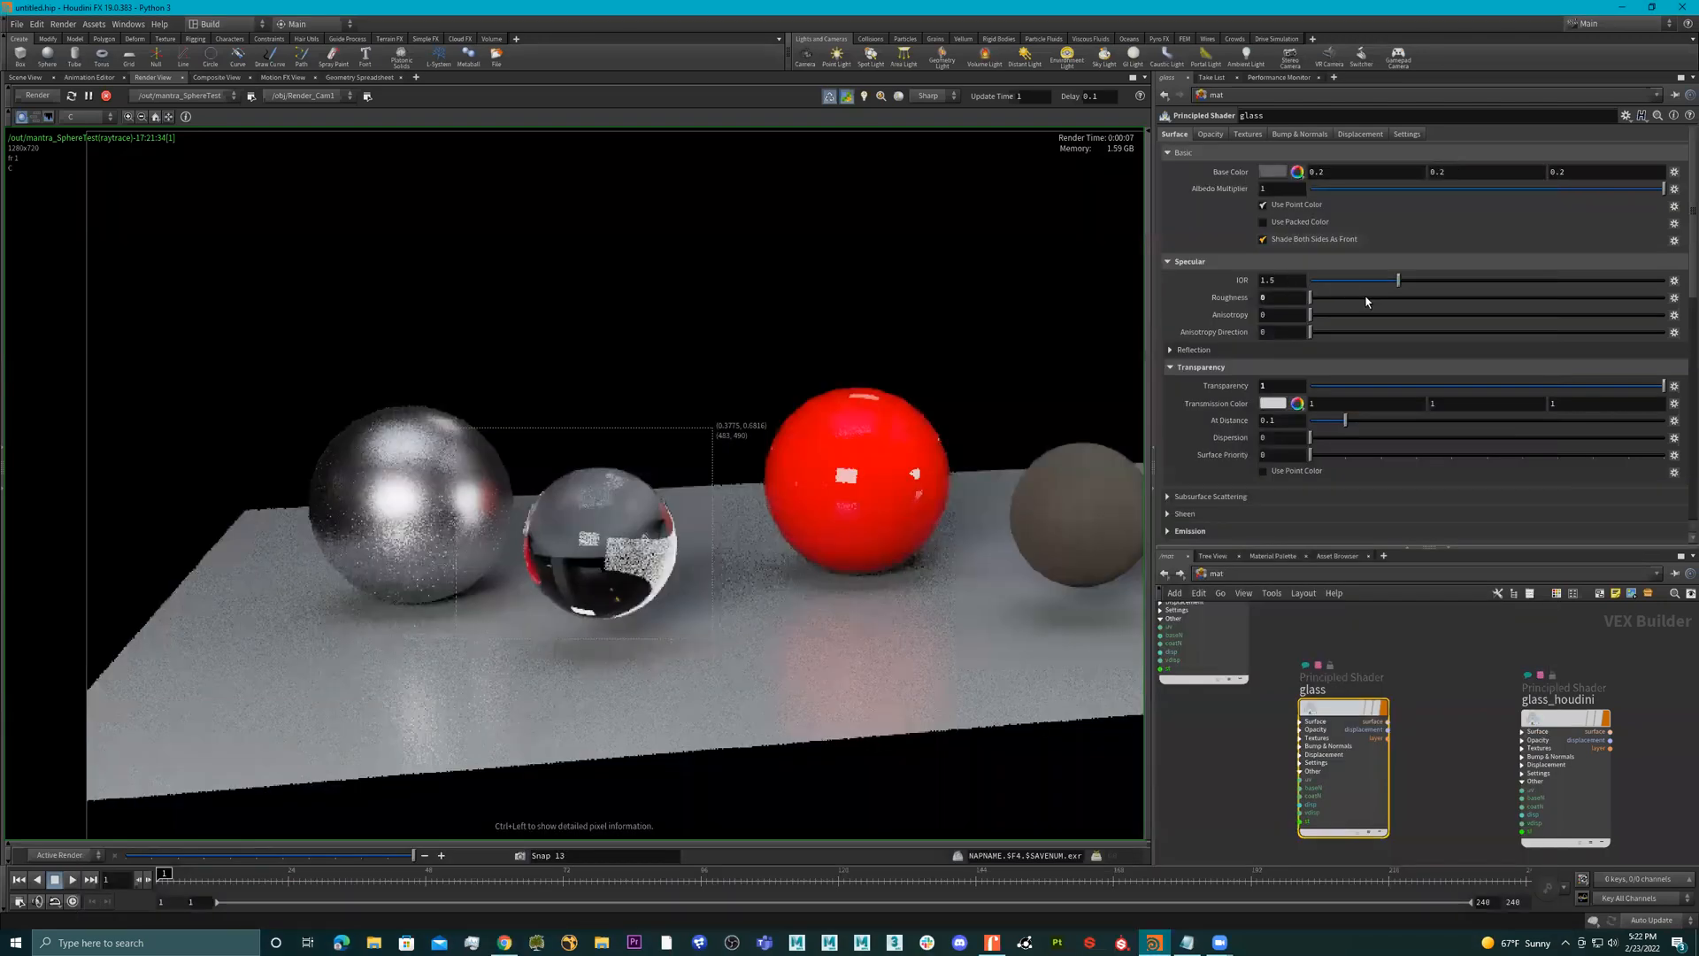
pyautogui.write('2')
pyautogui.press('Return')
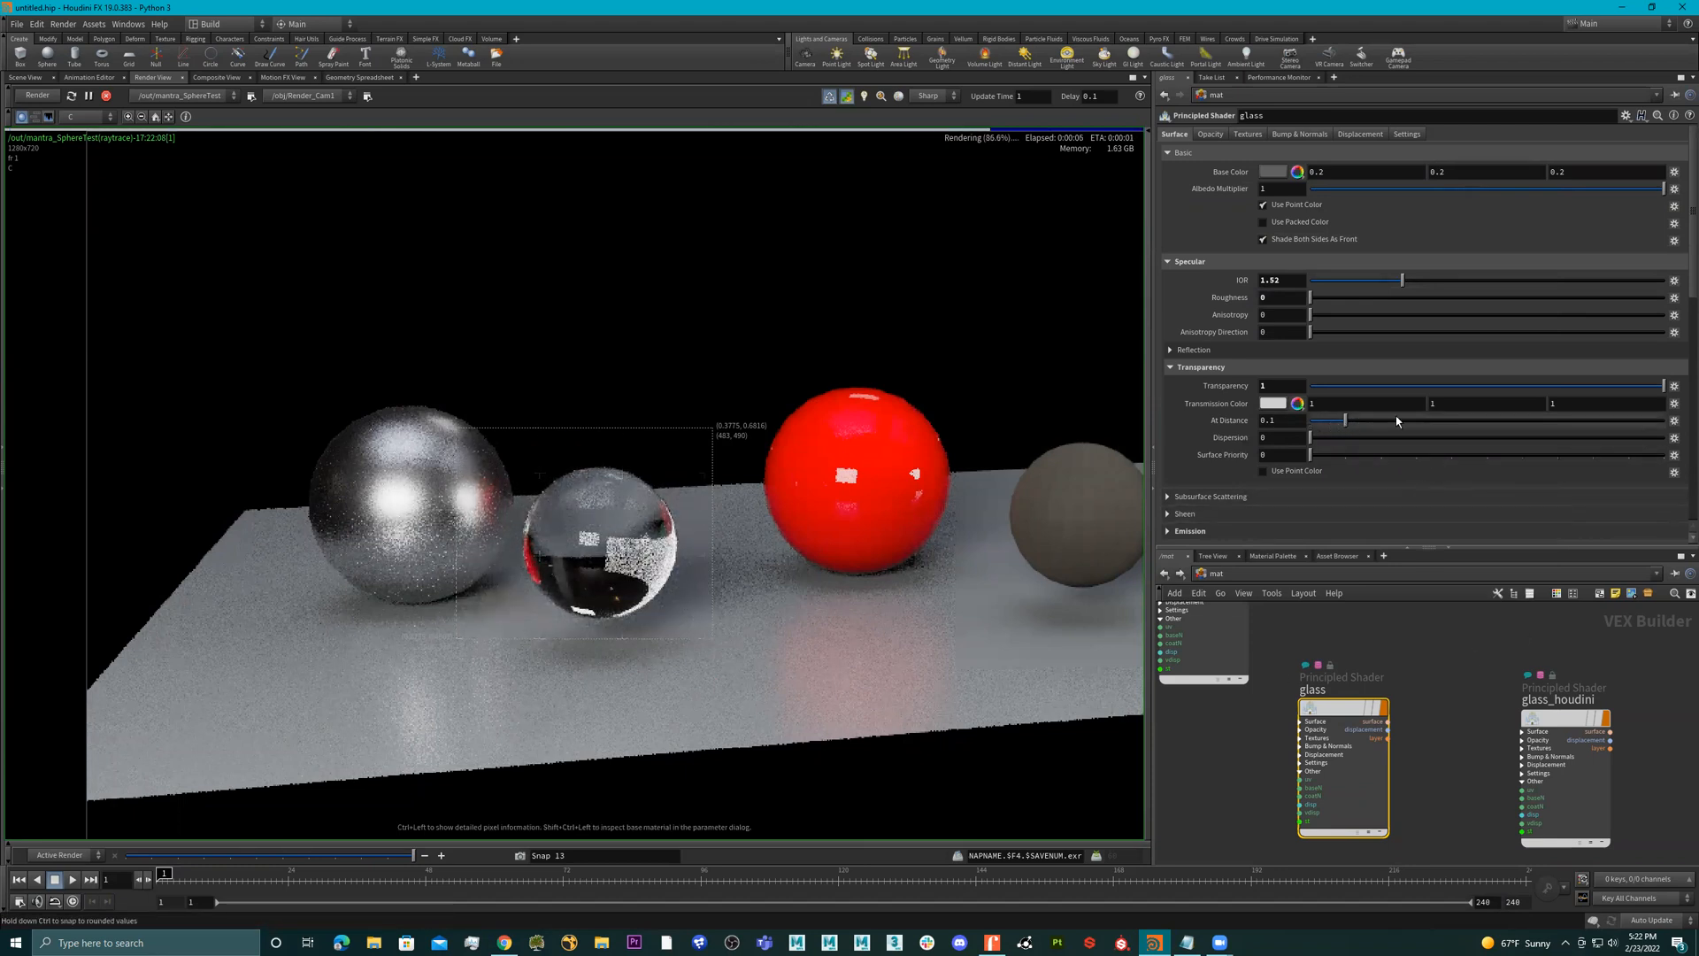
# - Try a transmission At Distance of 0.668 on the glass shader and undo the change
pyautogui.click(1546, 424)
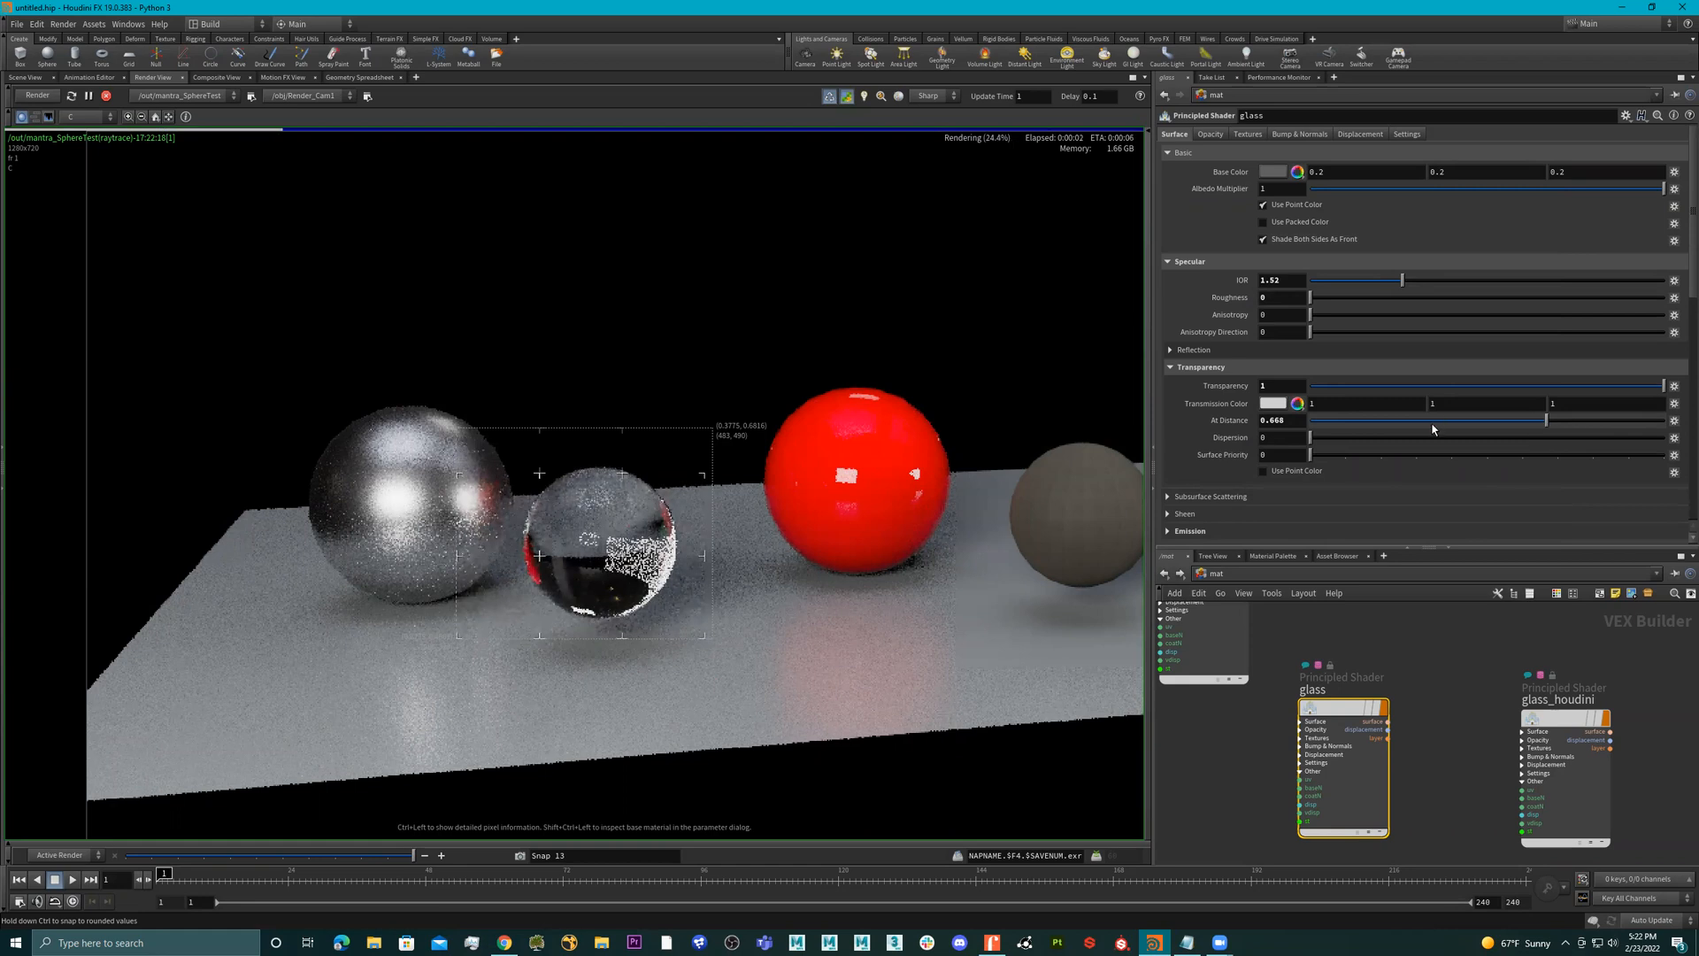
pyautogui.hotkey('ctrl', 'z')
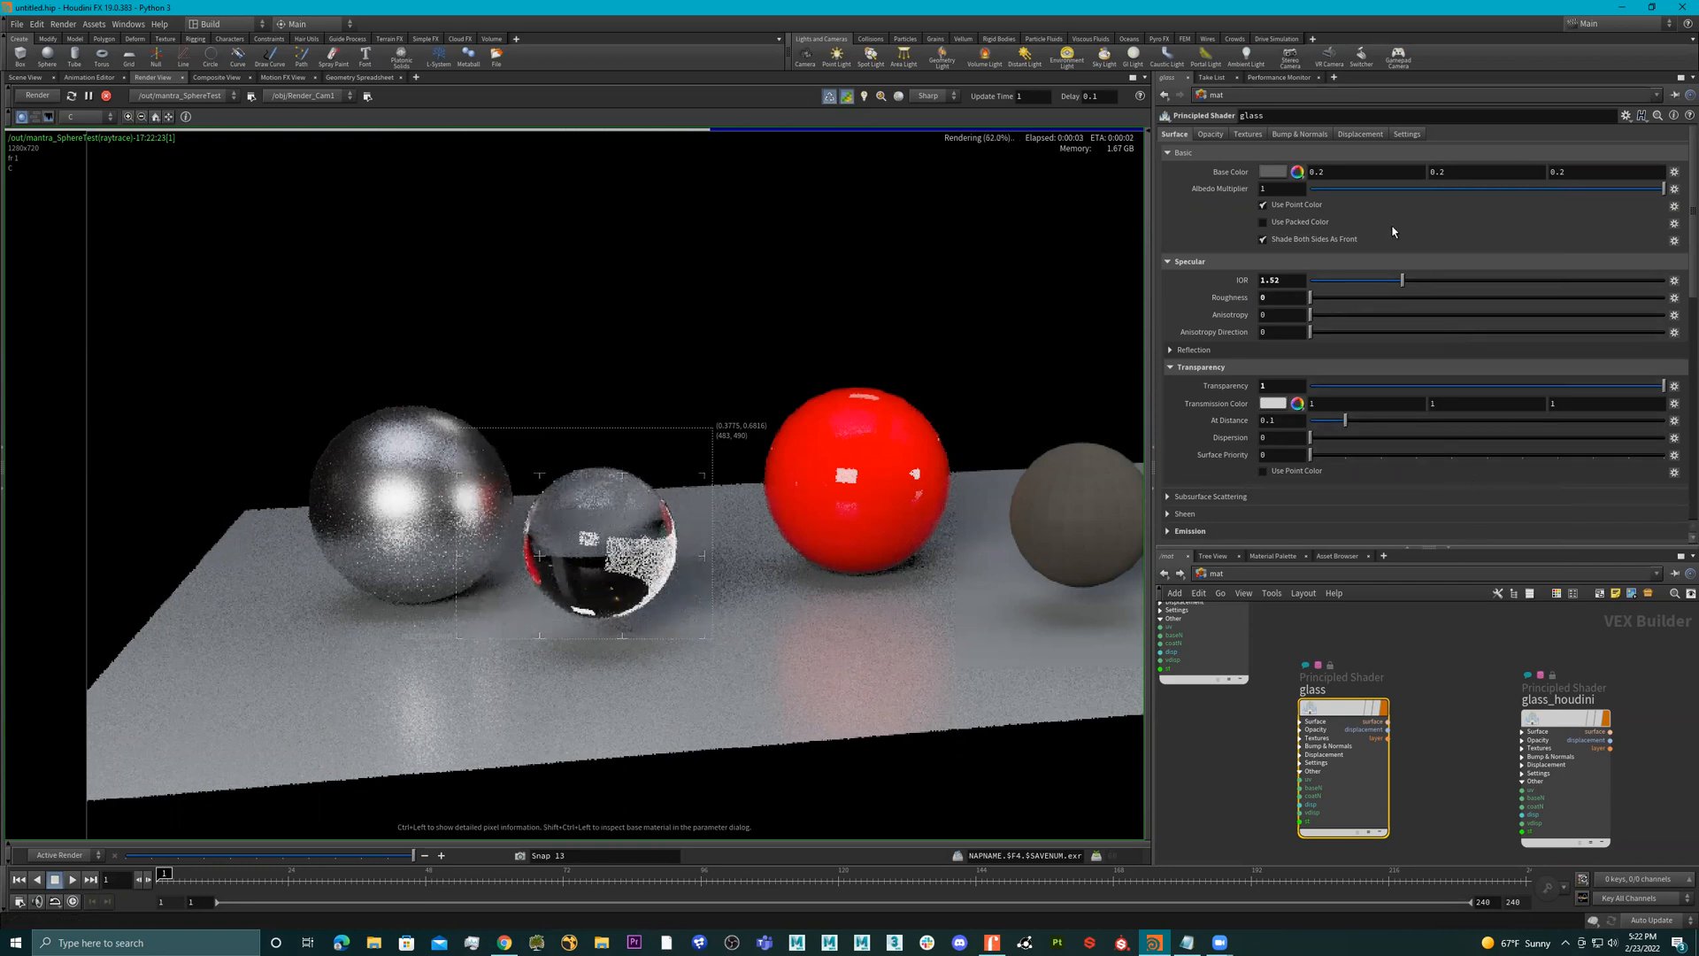
# - Check the opacity and texture settings of the glass shader
pyautogui.click(1214, 134)
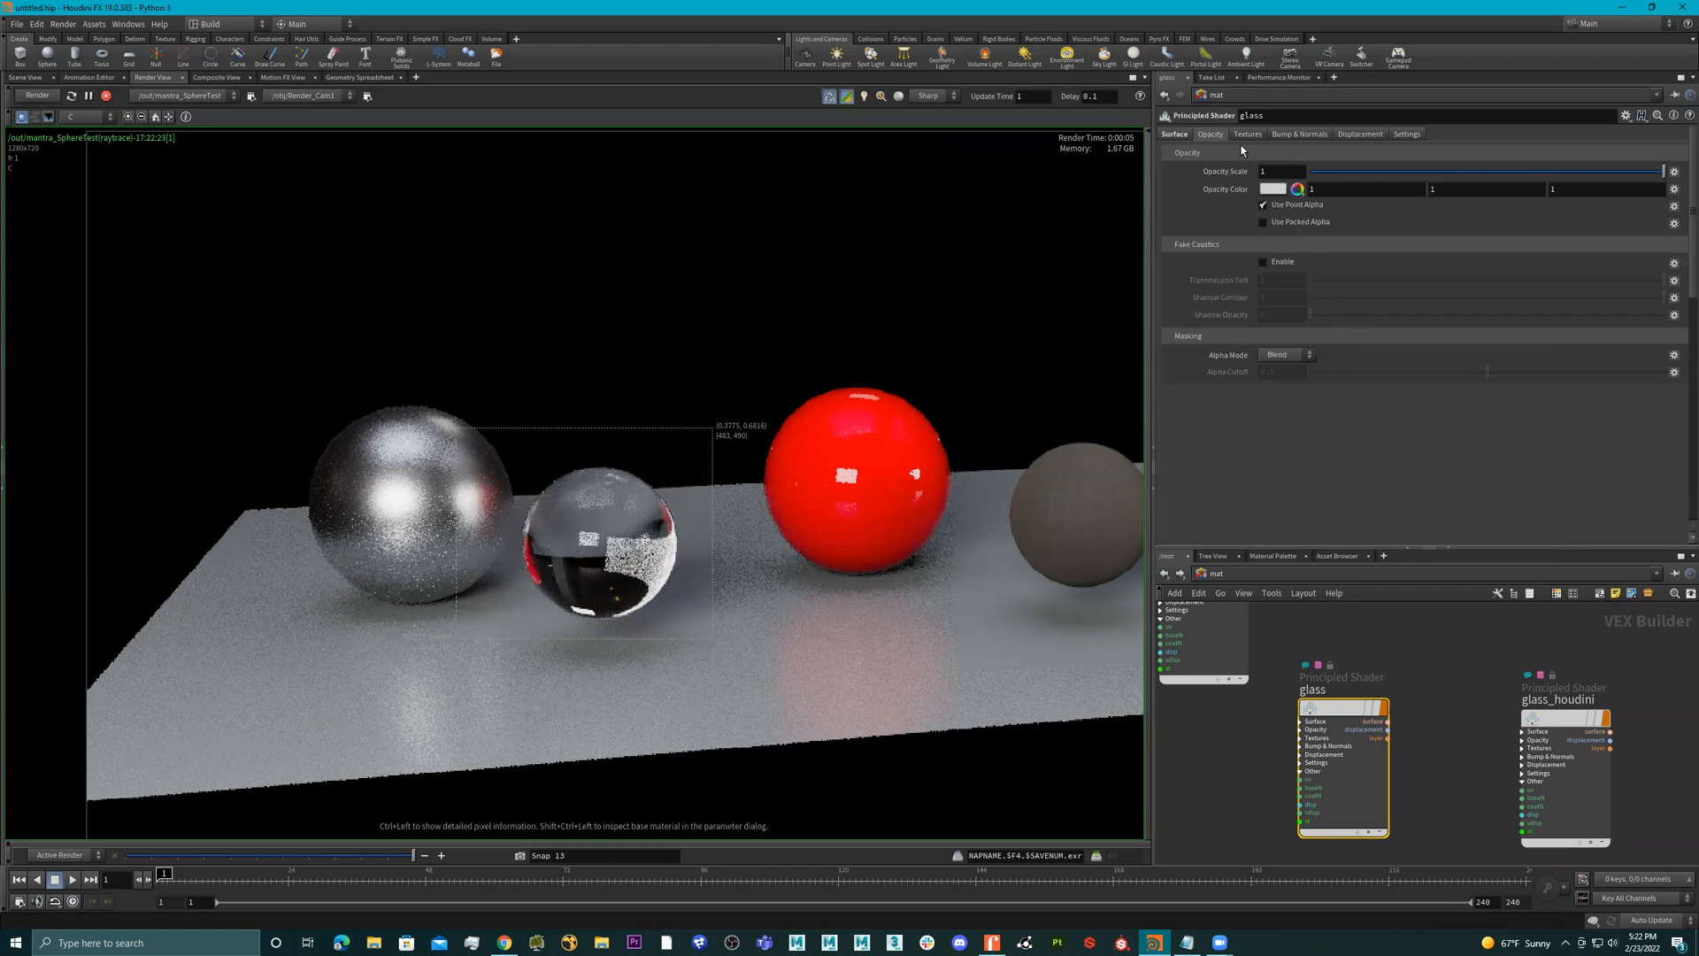
pyautogui.click(1251, 135)
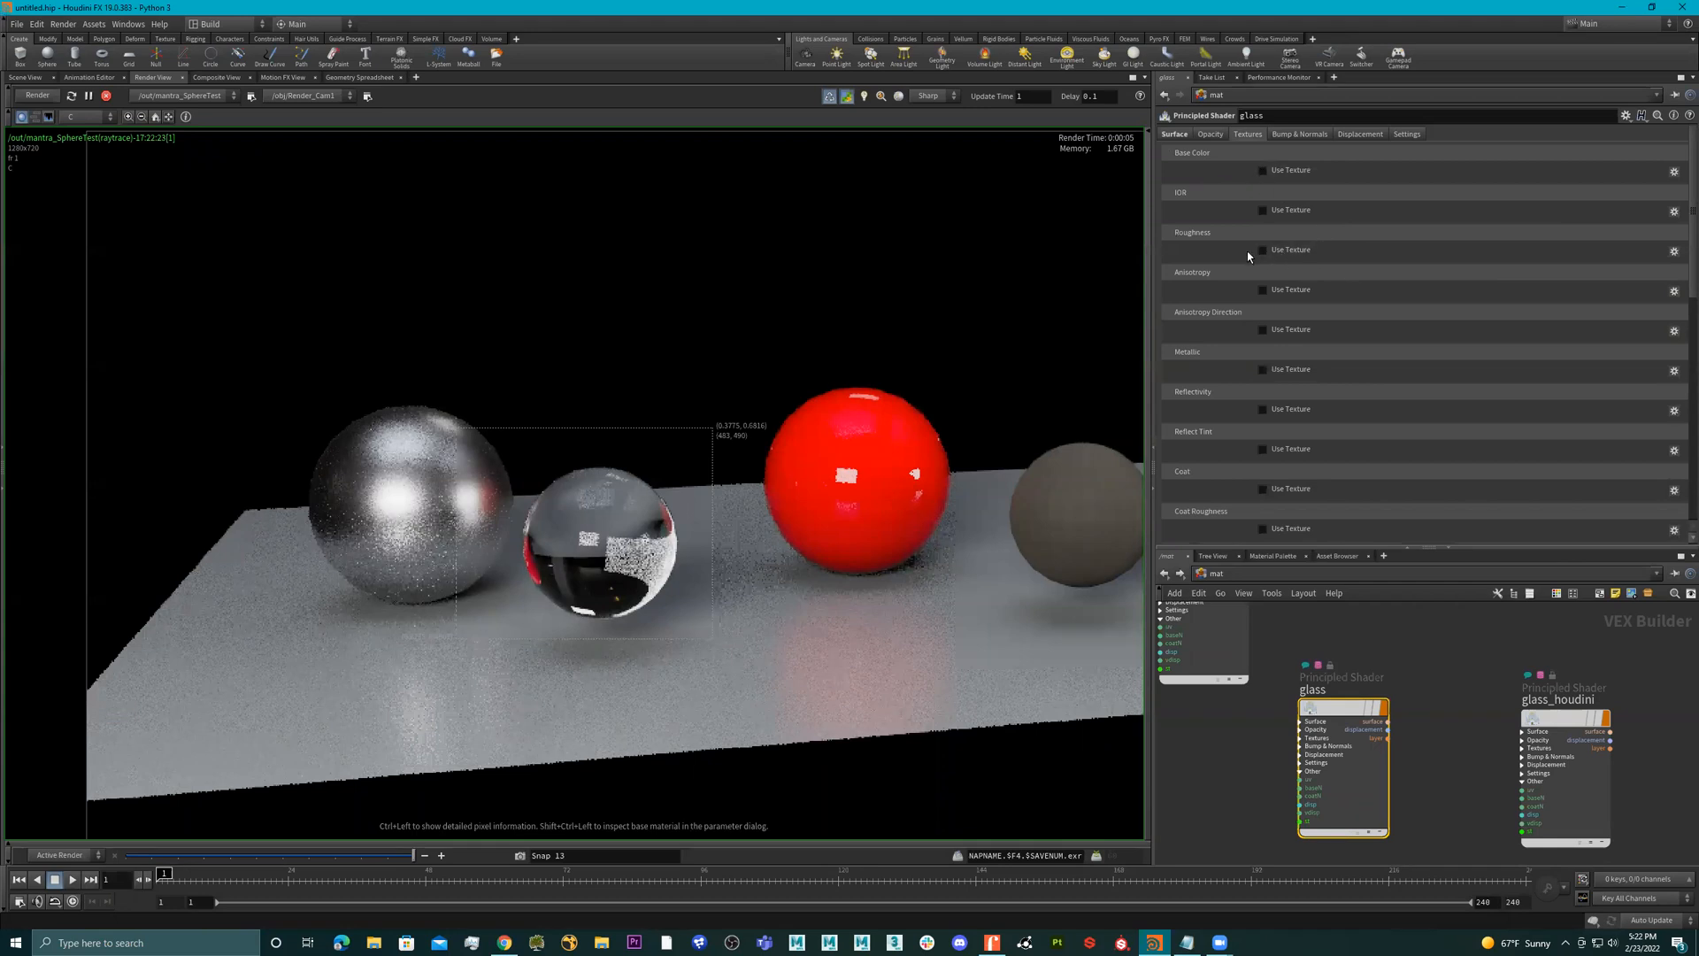
pyautogui.click(1210, 136)
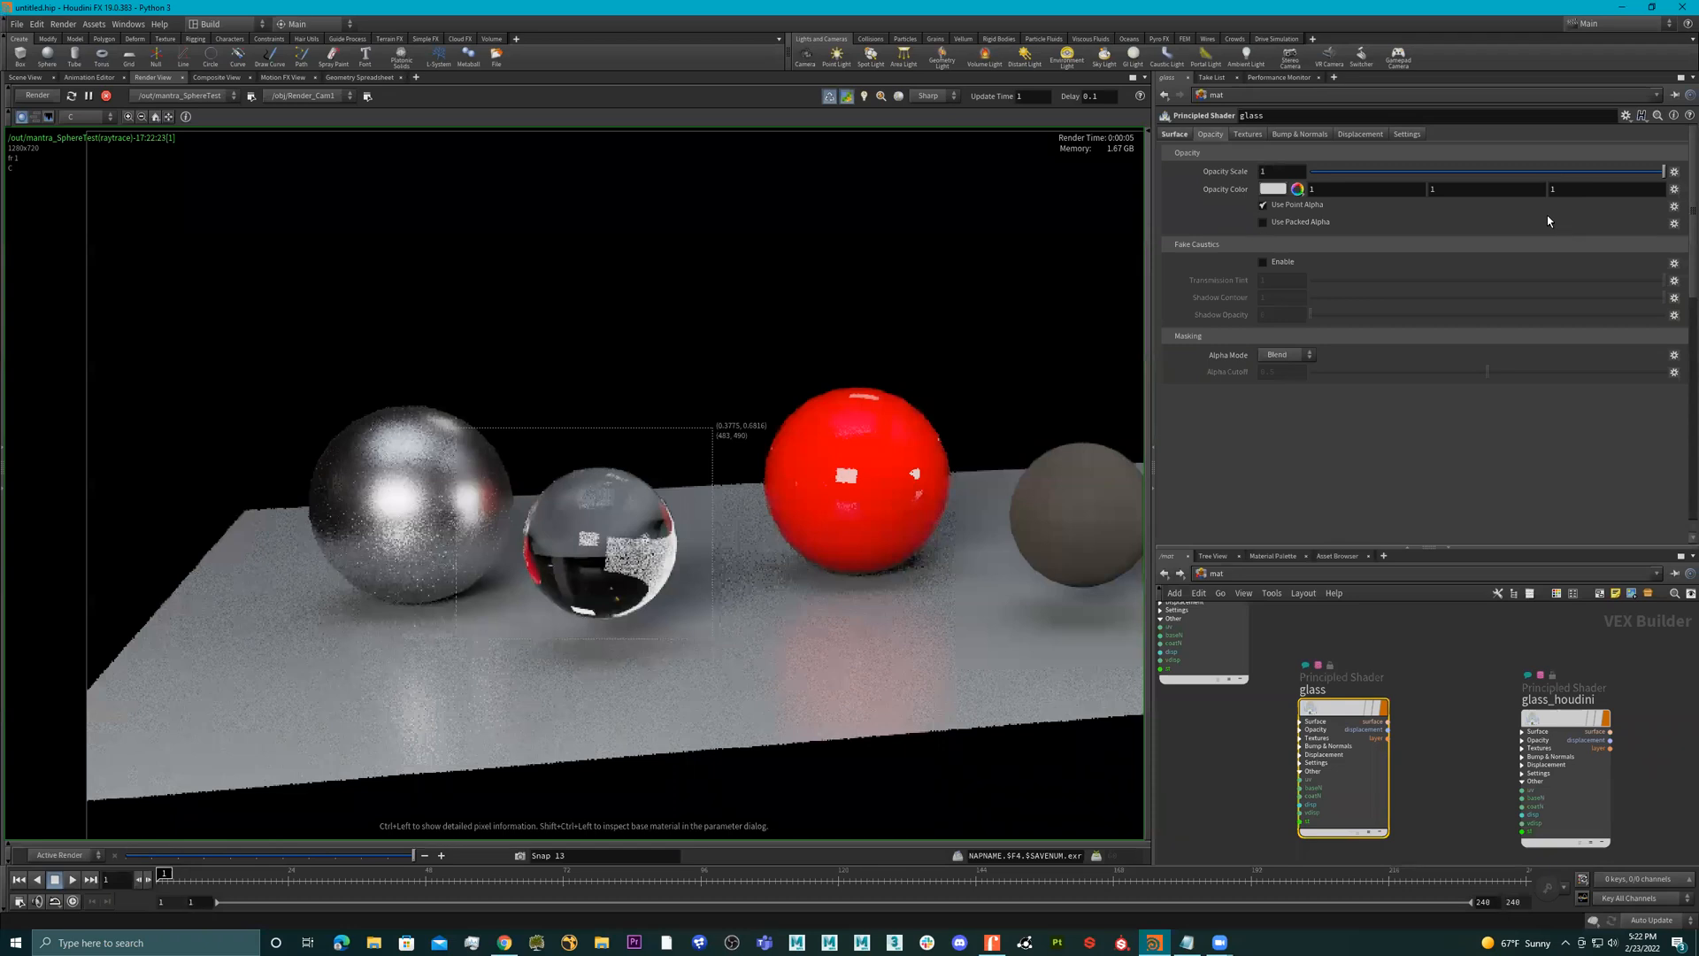
# - Try an opacity scale of 0.561 on the glass shader, restoring it to 1
pyautogui.click(1507, 171)
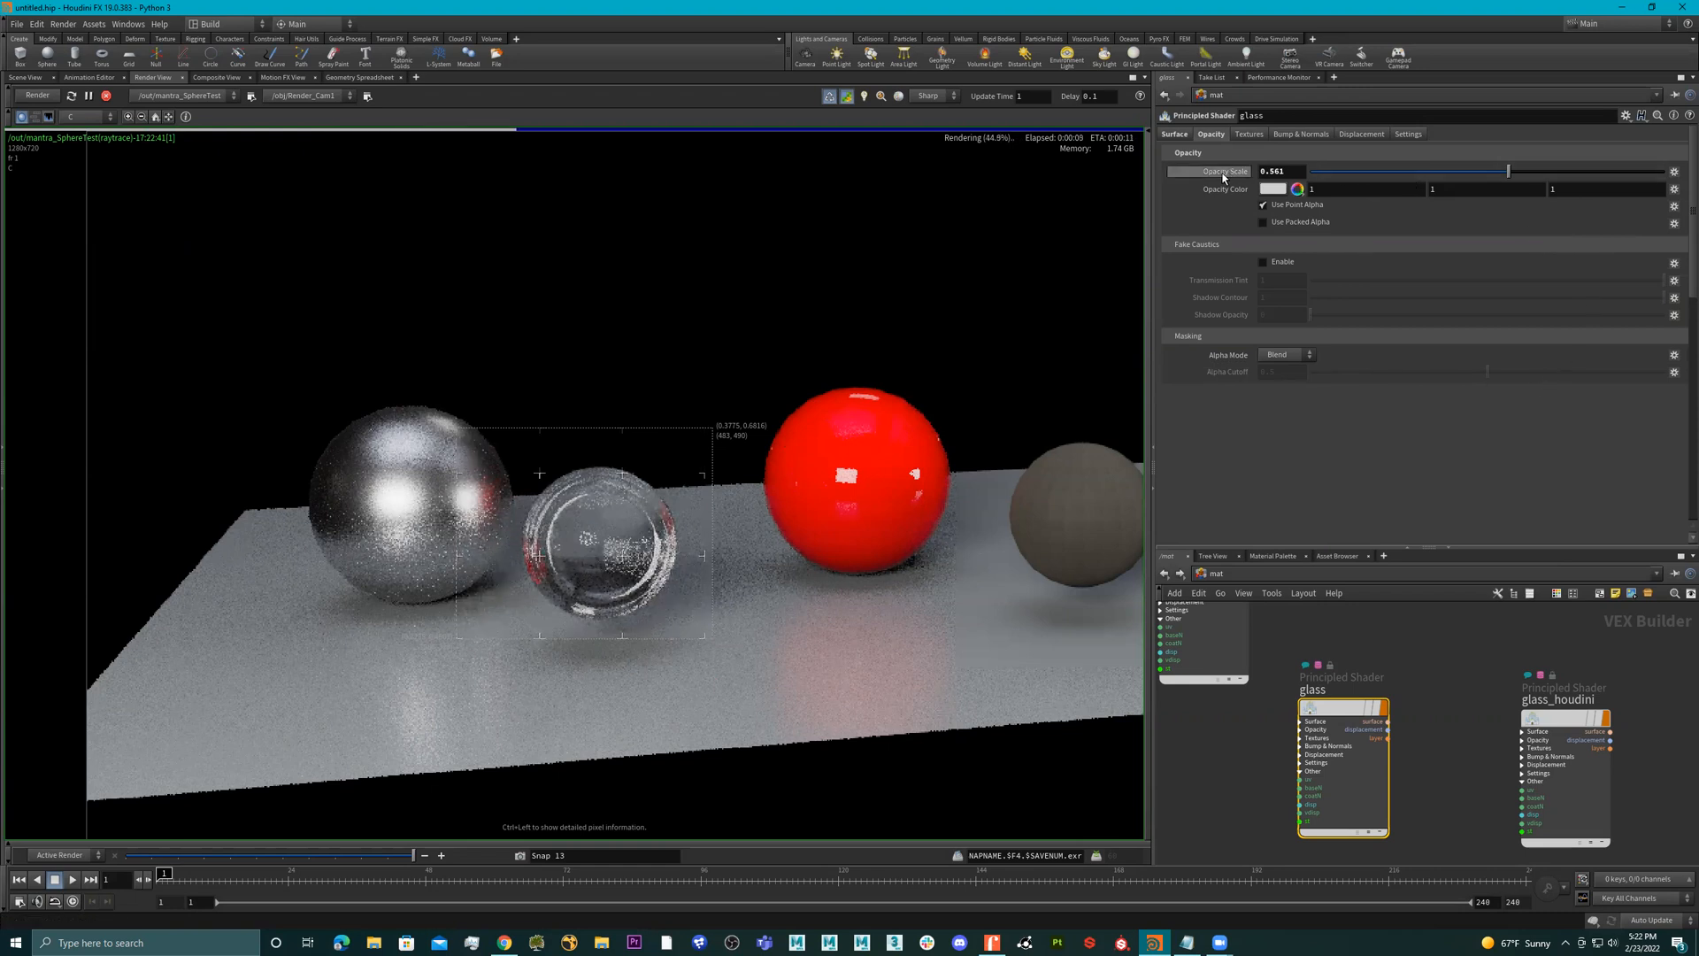
pyautogui.moveTo(1313, 171); pyautogui.dragTo(1664, 171)
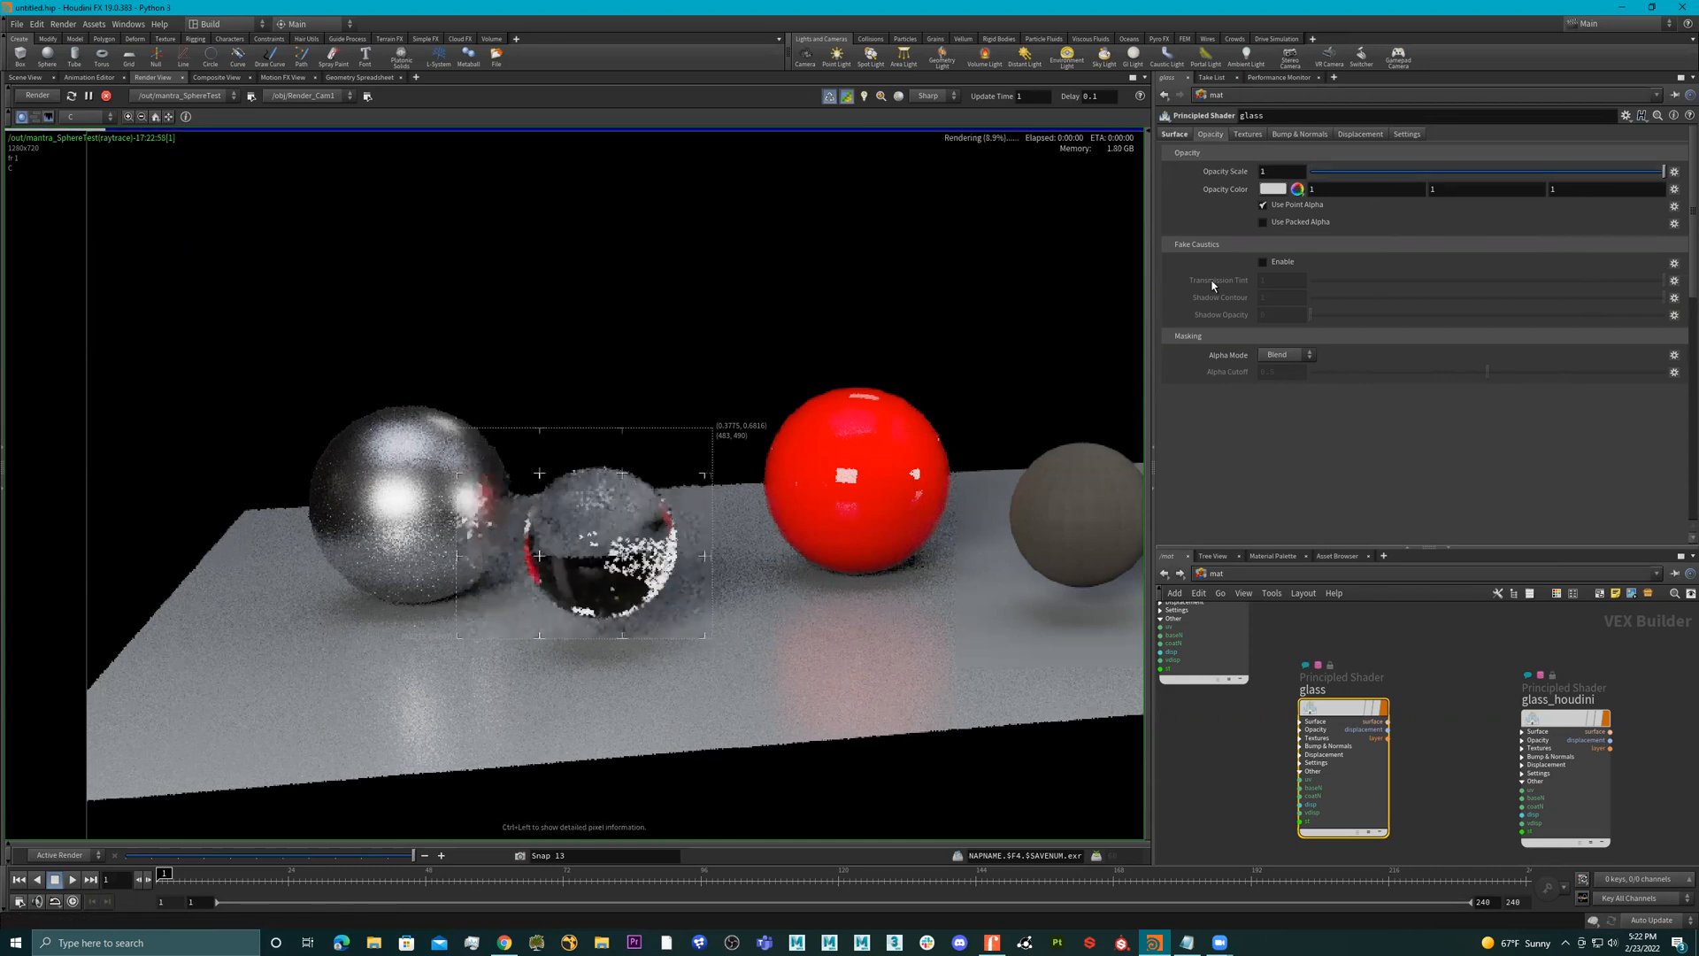
# - Try a surface reflectivity of 0.388 on the glass shader
pyautogui.click(1176, 134)
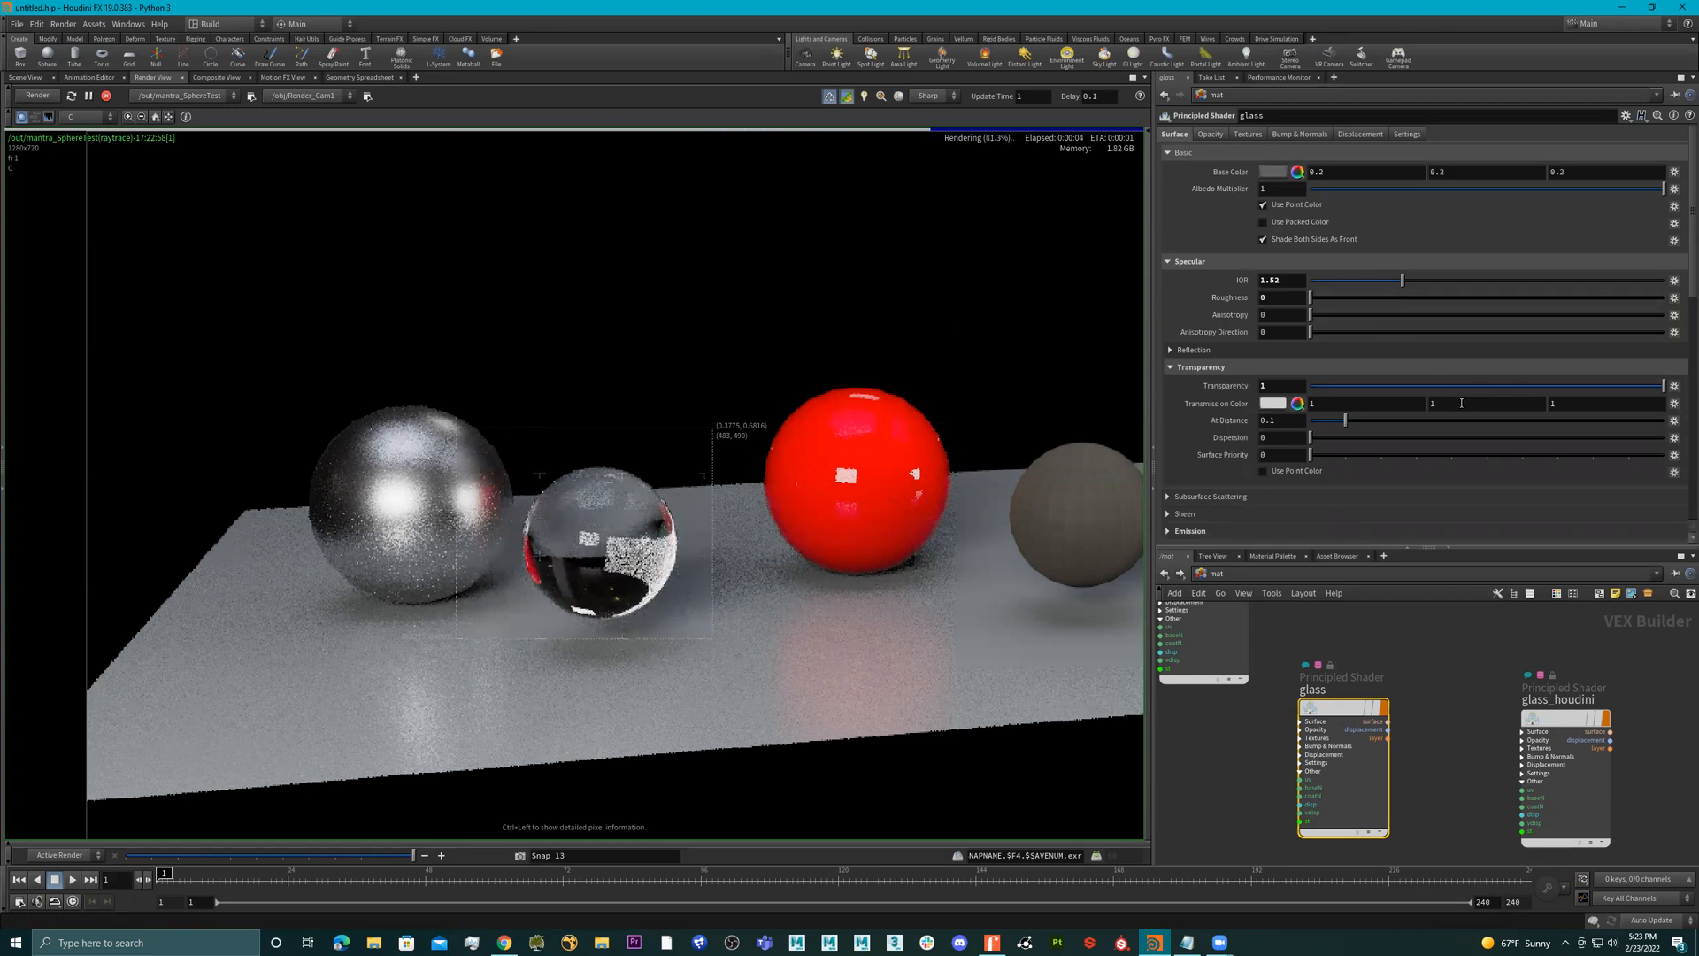
pyautogui.click(1287, 353)
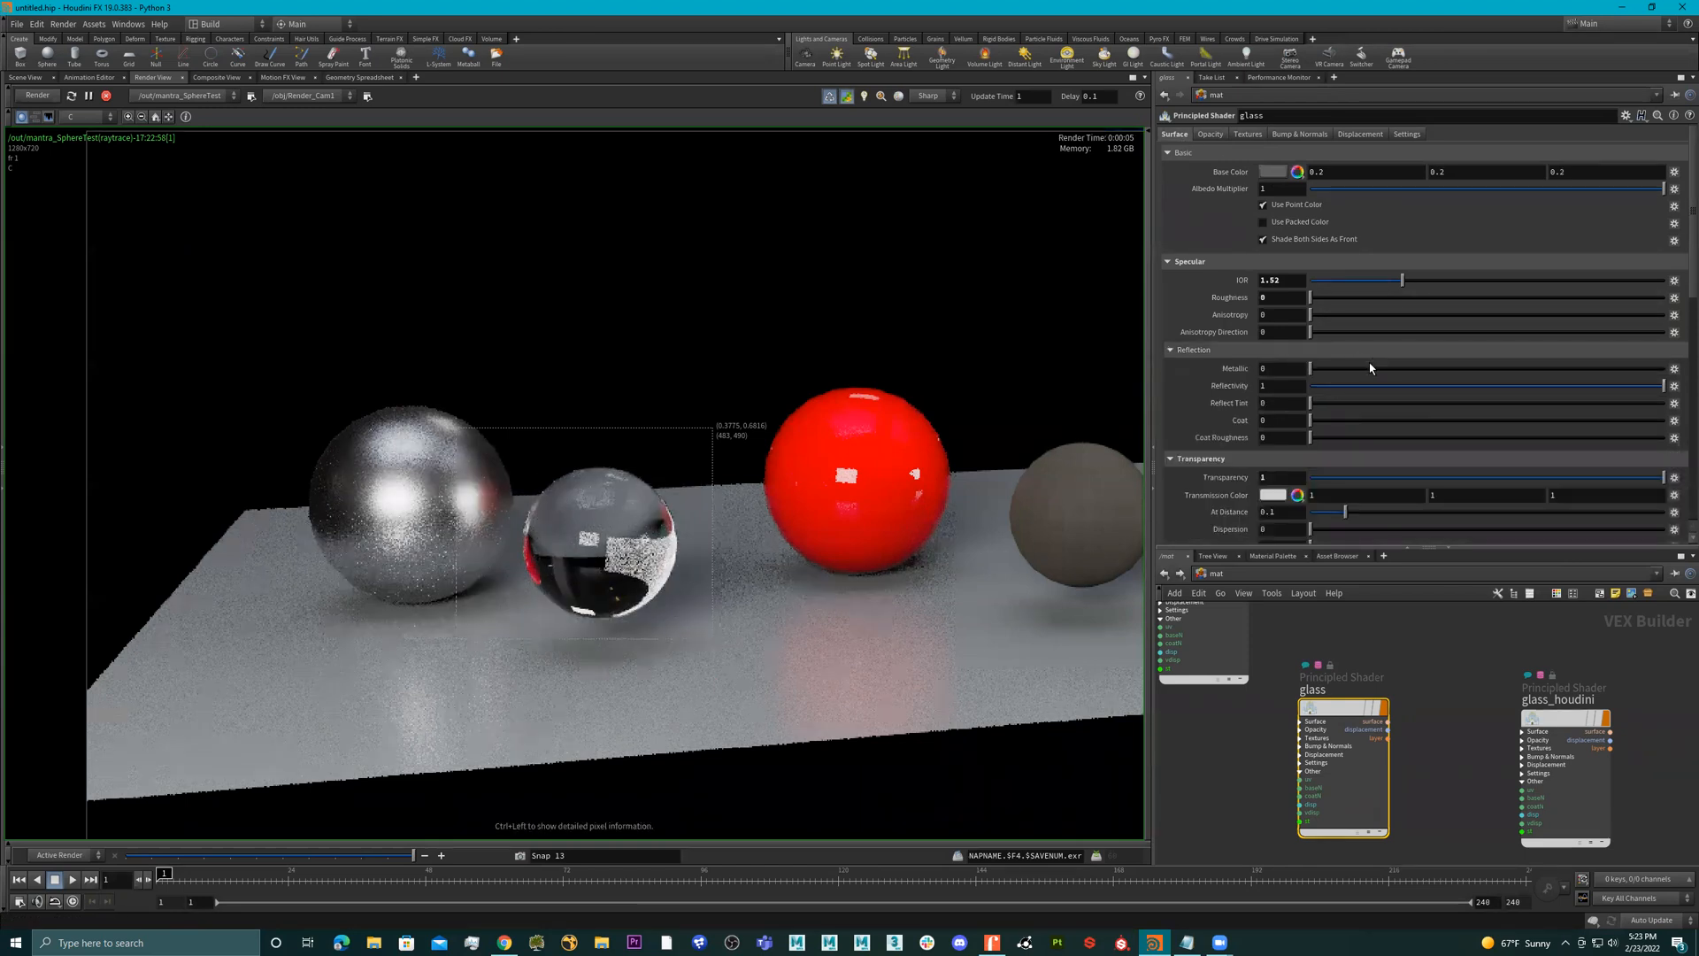
pyautogui.click(1447, 386)
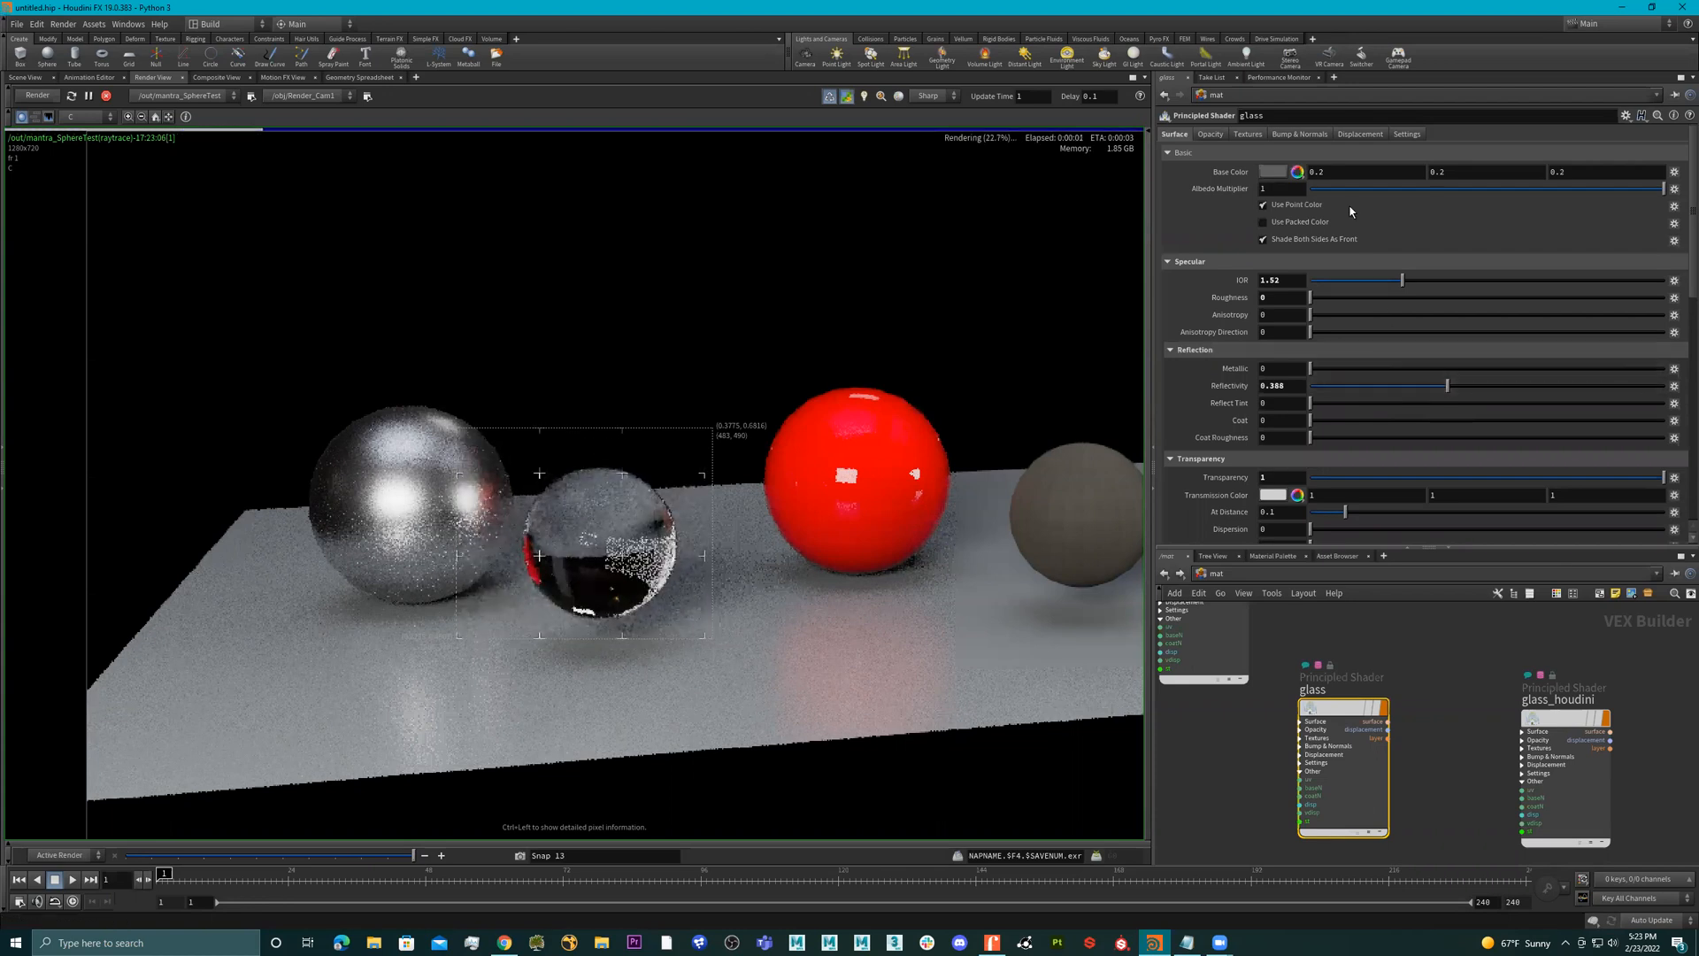
# - Change the glass shader's base color to white, with all three channels at 1
pyautogui.click(1297, 172)
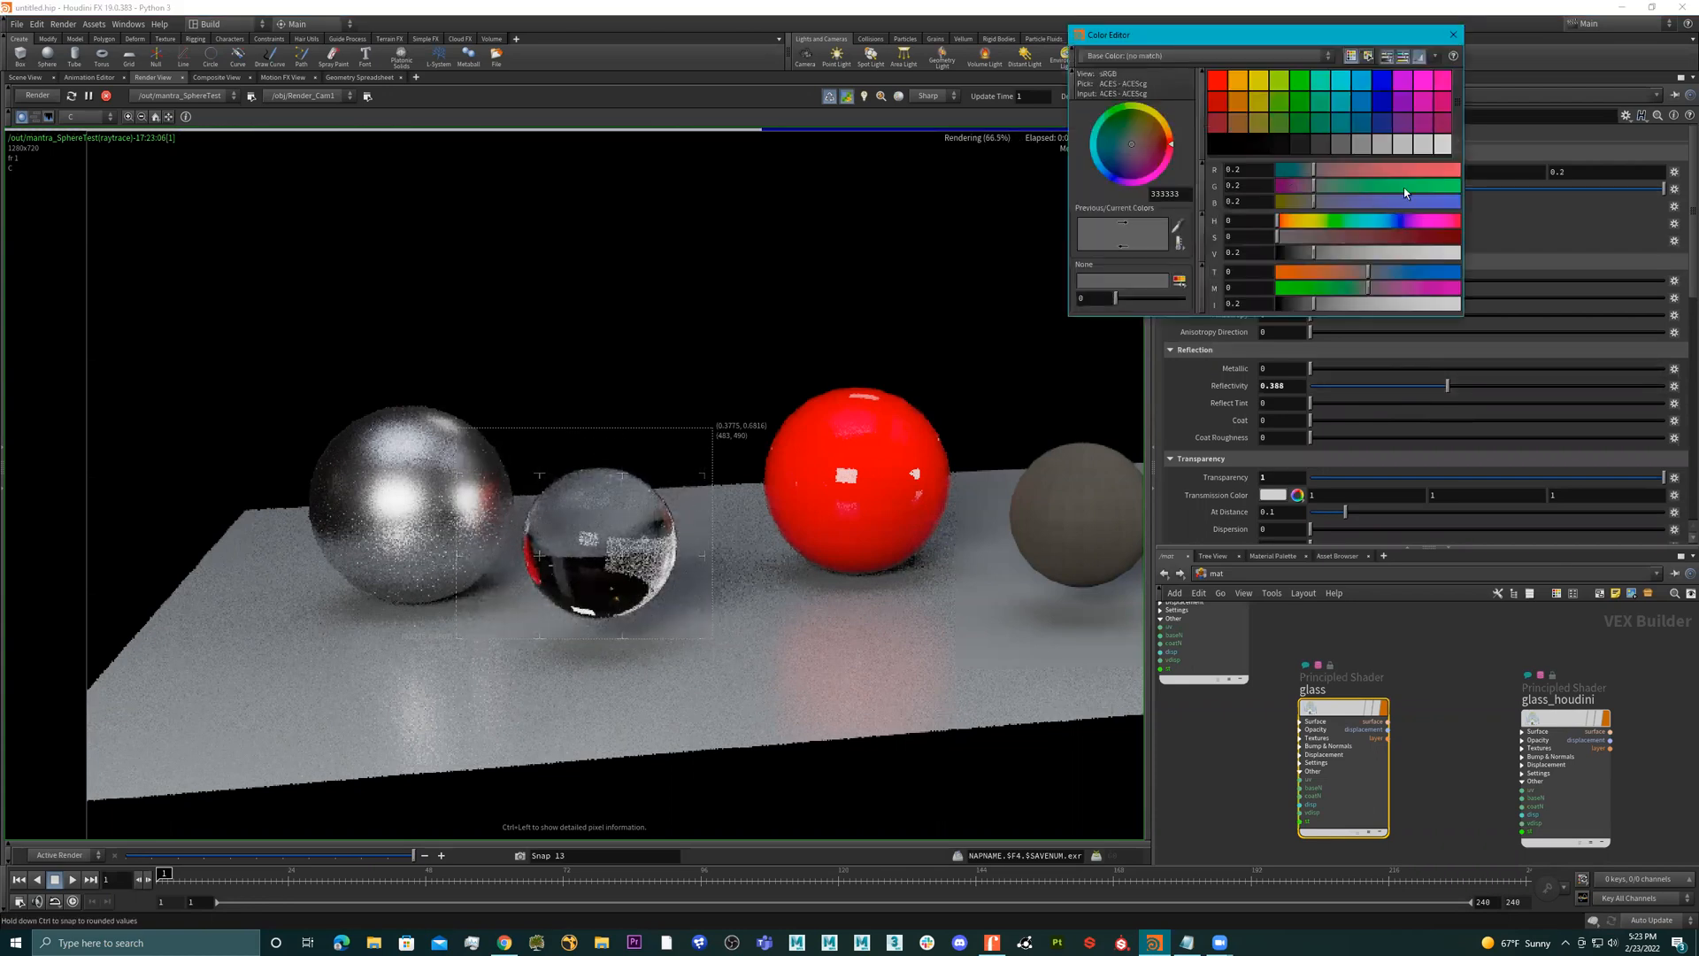
pyautogui.click(1443, 146)
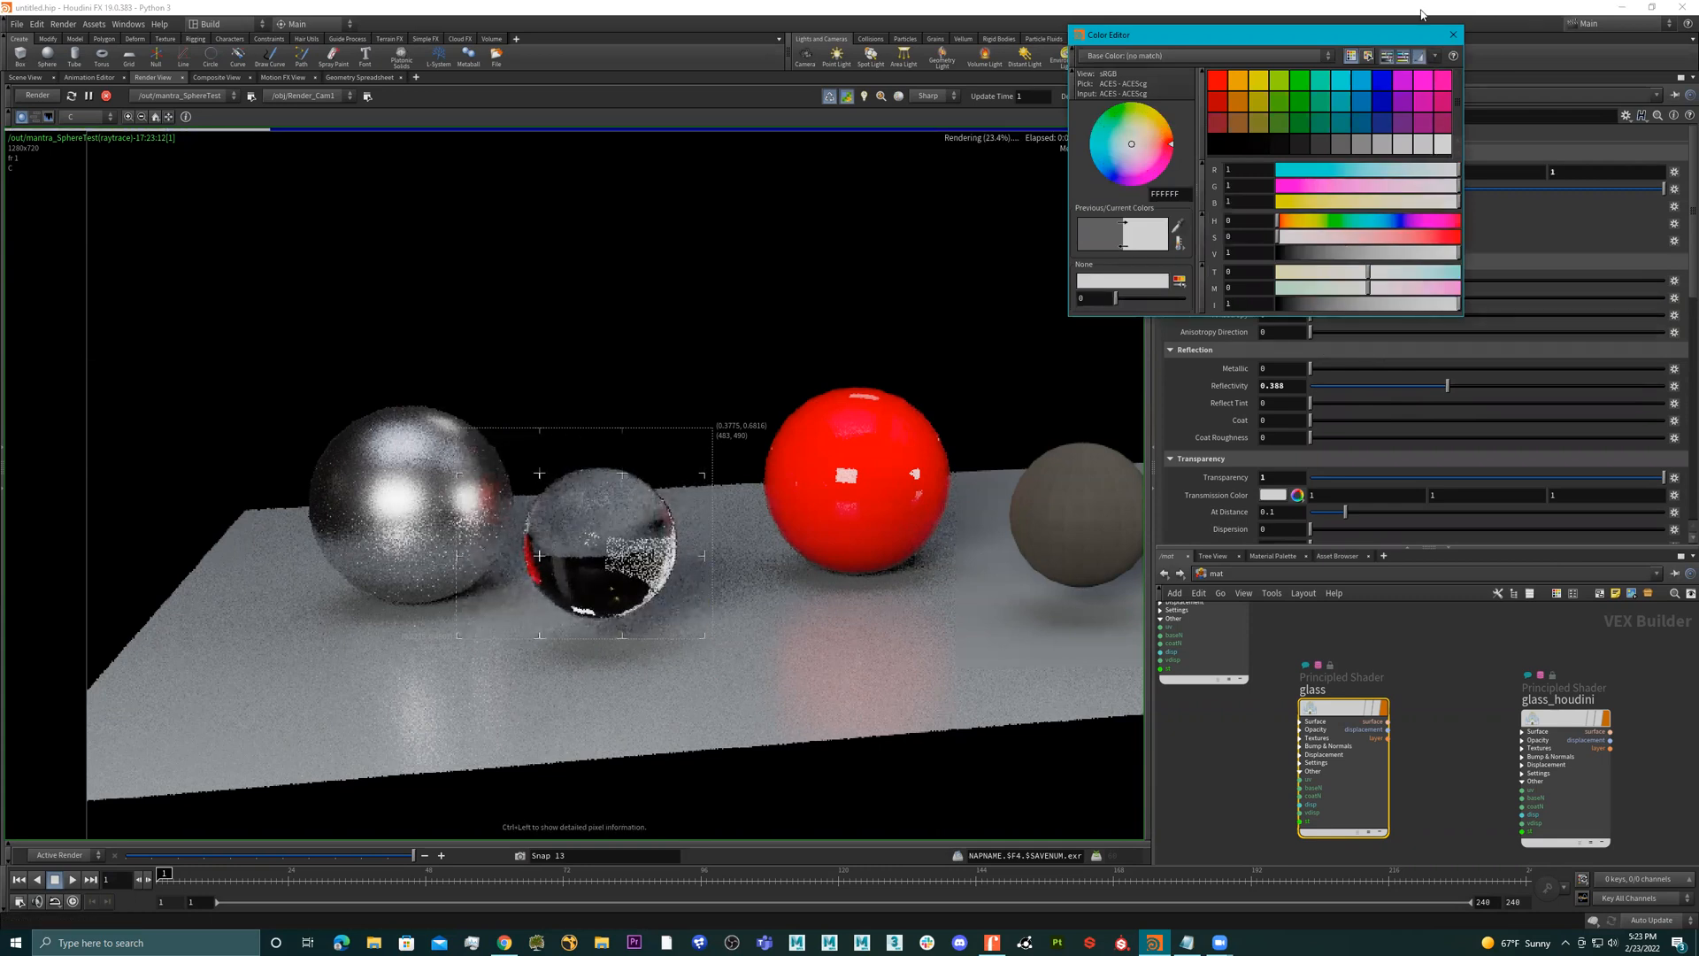
pyautogui.click(1452, 34)
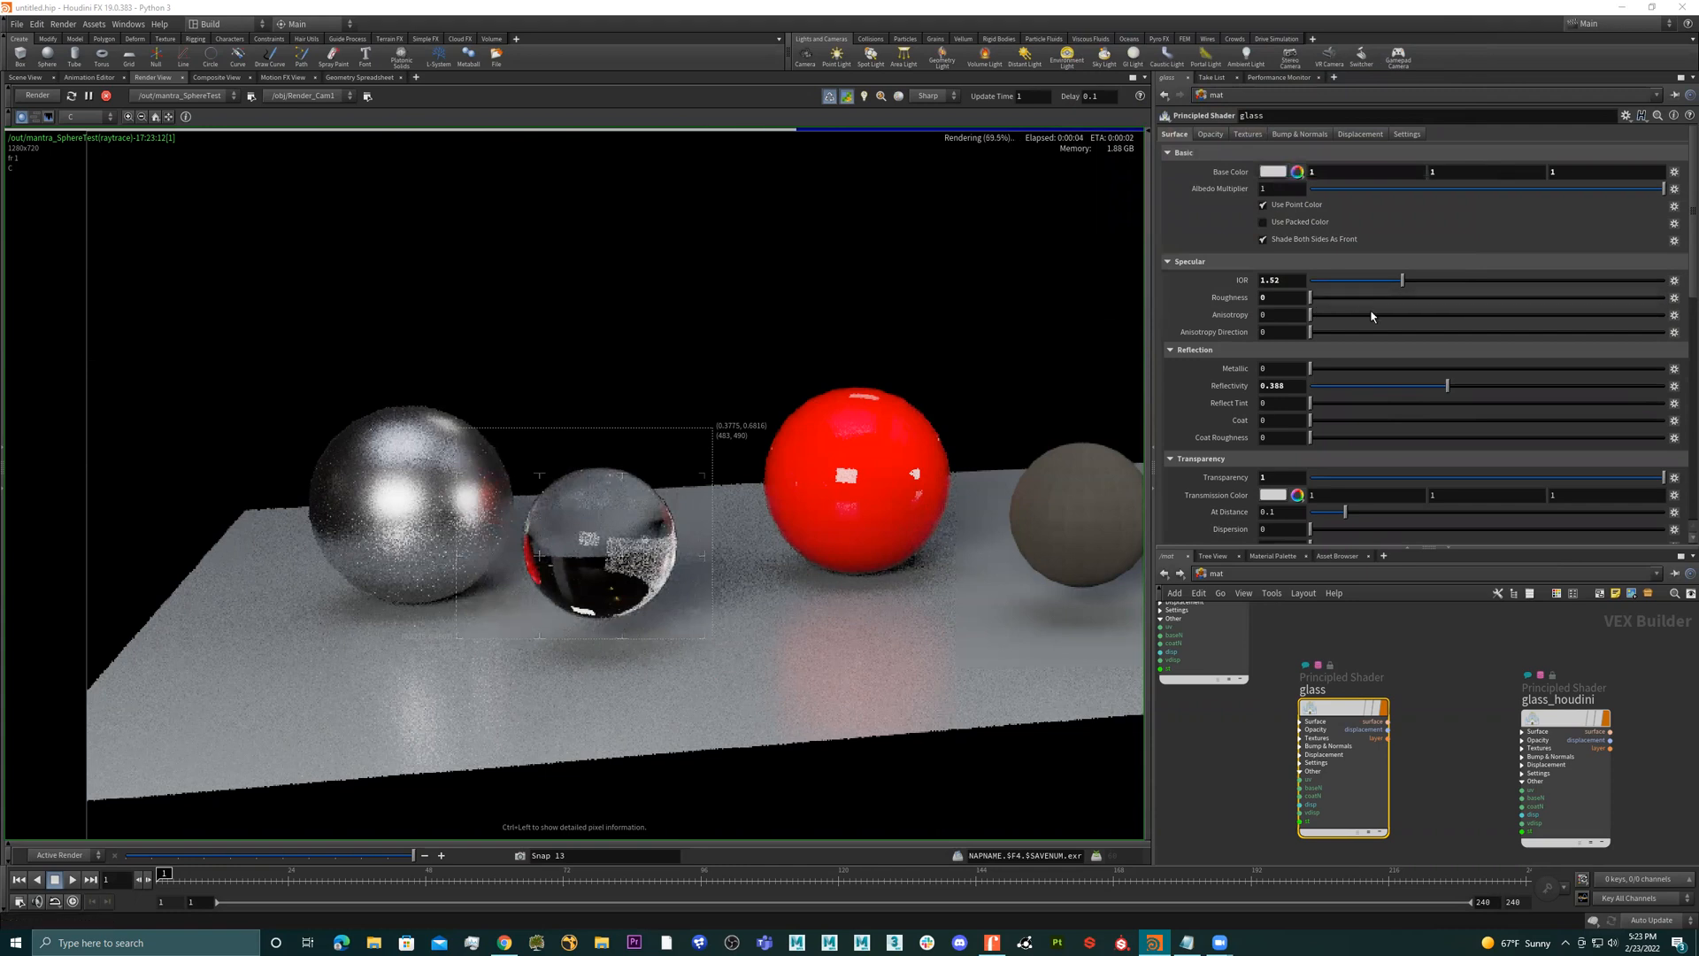
# - Try a very low reflectivity of 0.024 on the glass shader and settle on 0.887
pyautogui.click(1320, 386)
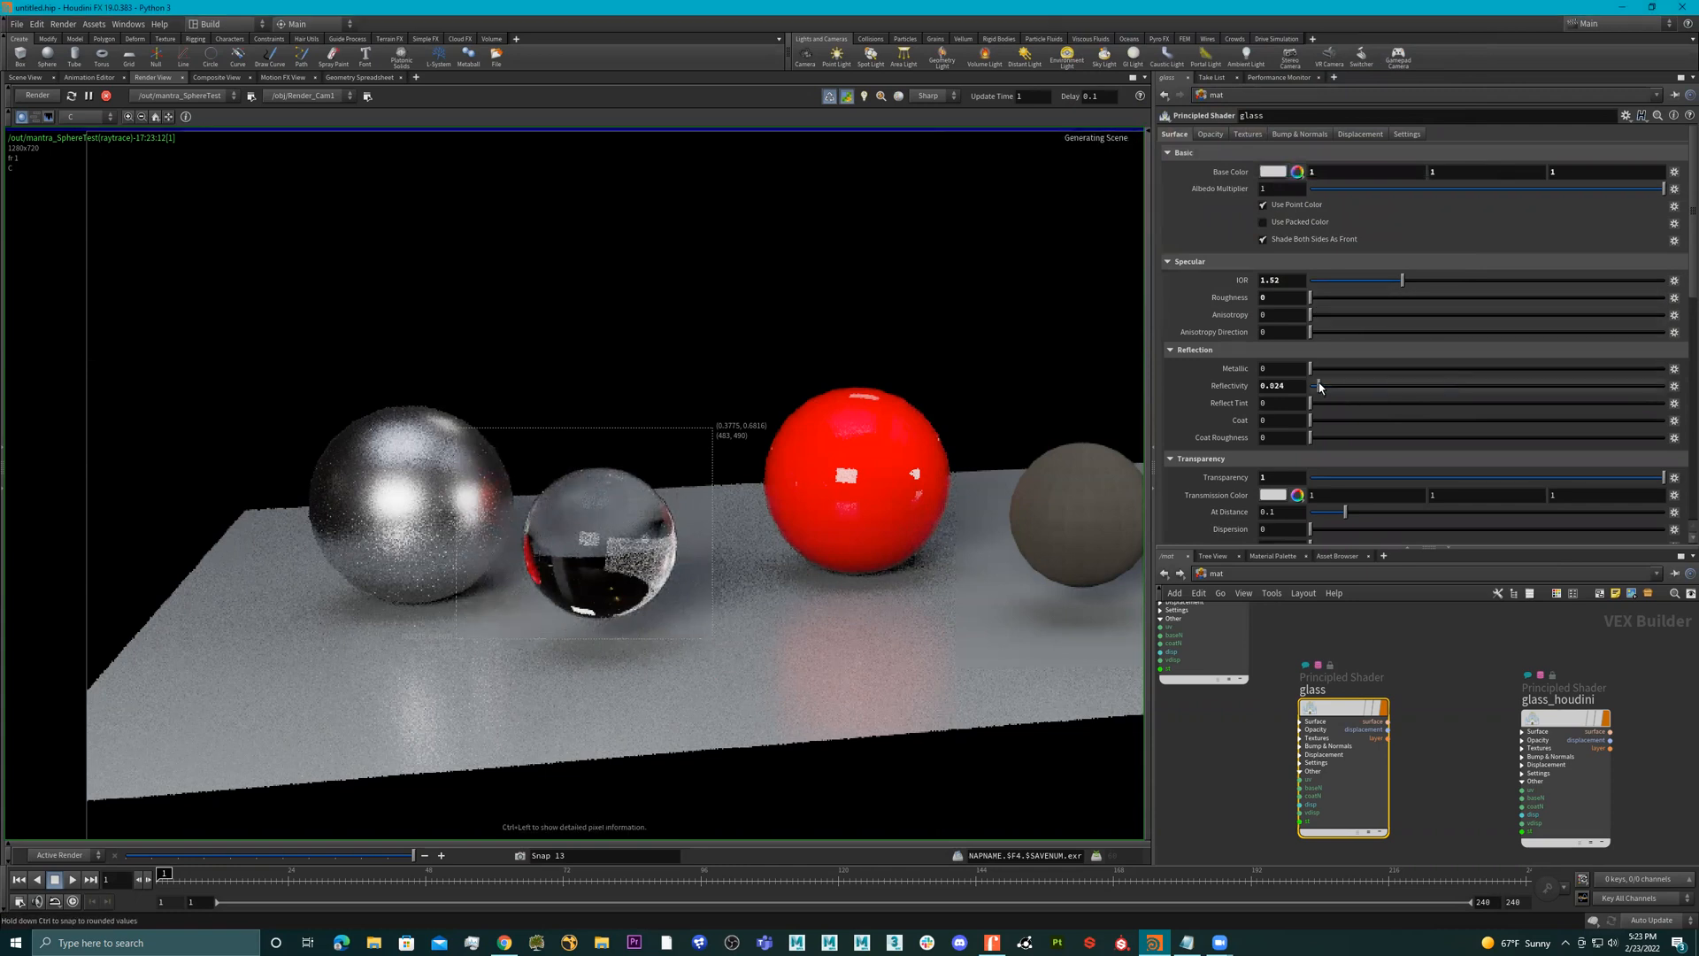
pyautogui.click(1623, 387)
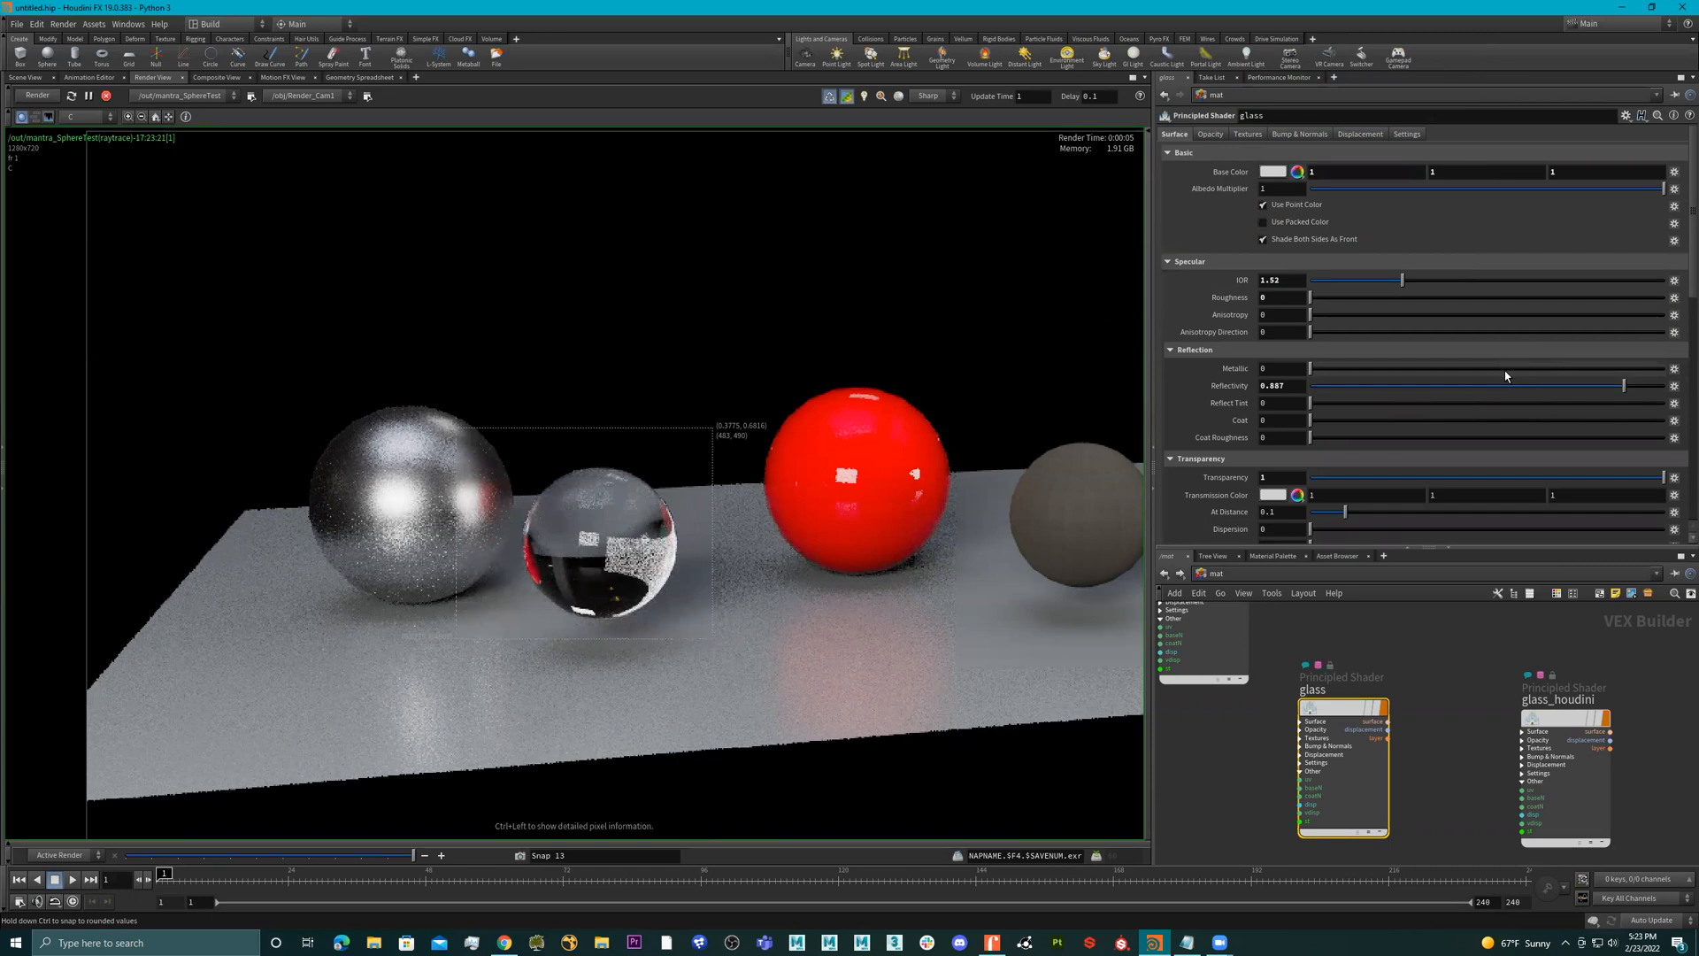
pyautogui.scroll(-2, 1517, 385)
pyautogui.scroll(-2, 1515, 392)
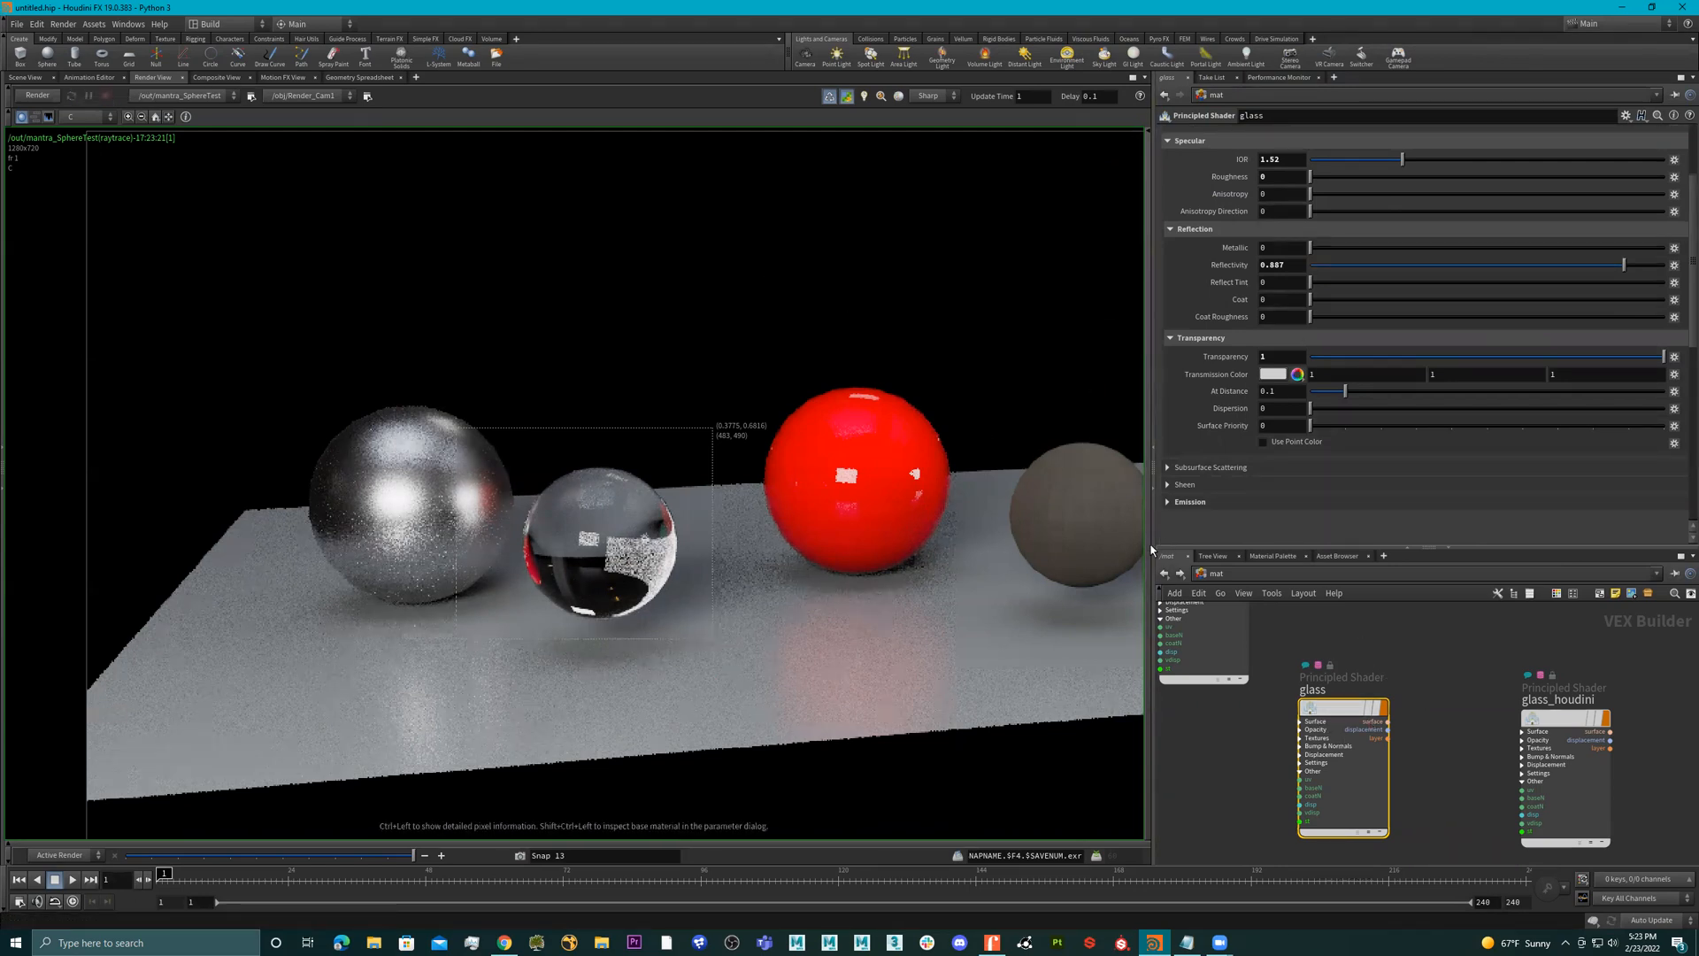
# - Return to the sphere_SetupV2 geometry network and bring the spheres into view in the 3D scene
pyautogui.click(1164, 573)
pyautogui.scroll(4, 1521, 736)
pyautogui.click(1385, 716)
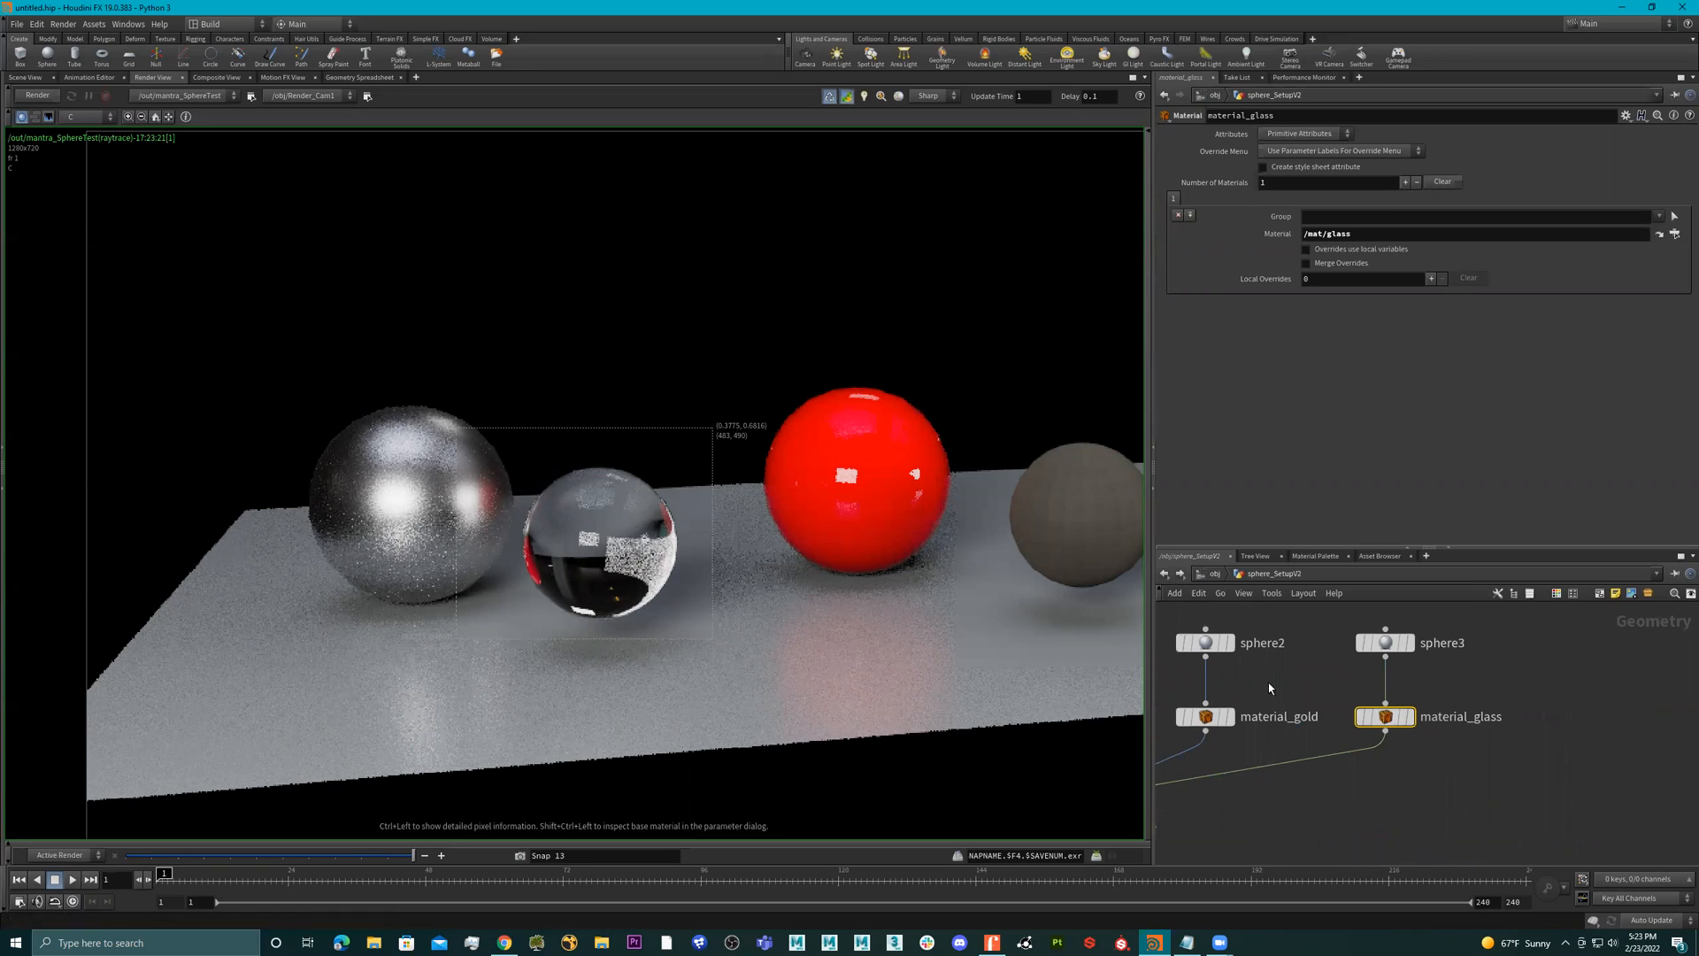
pyautogui.scroll(-4, 1516, 733)
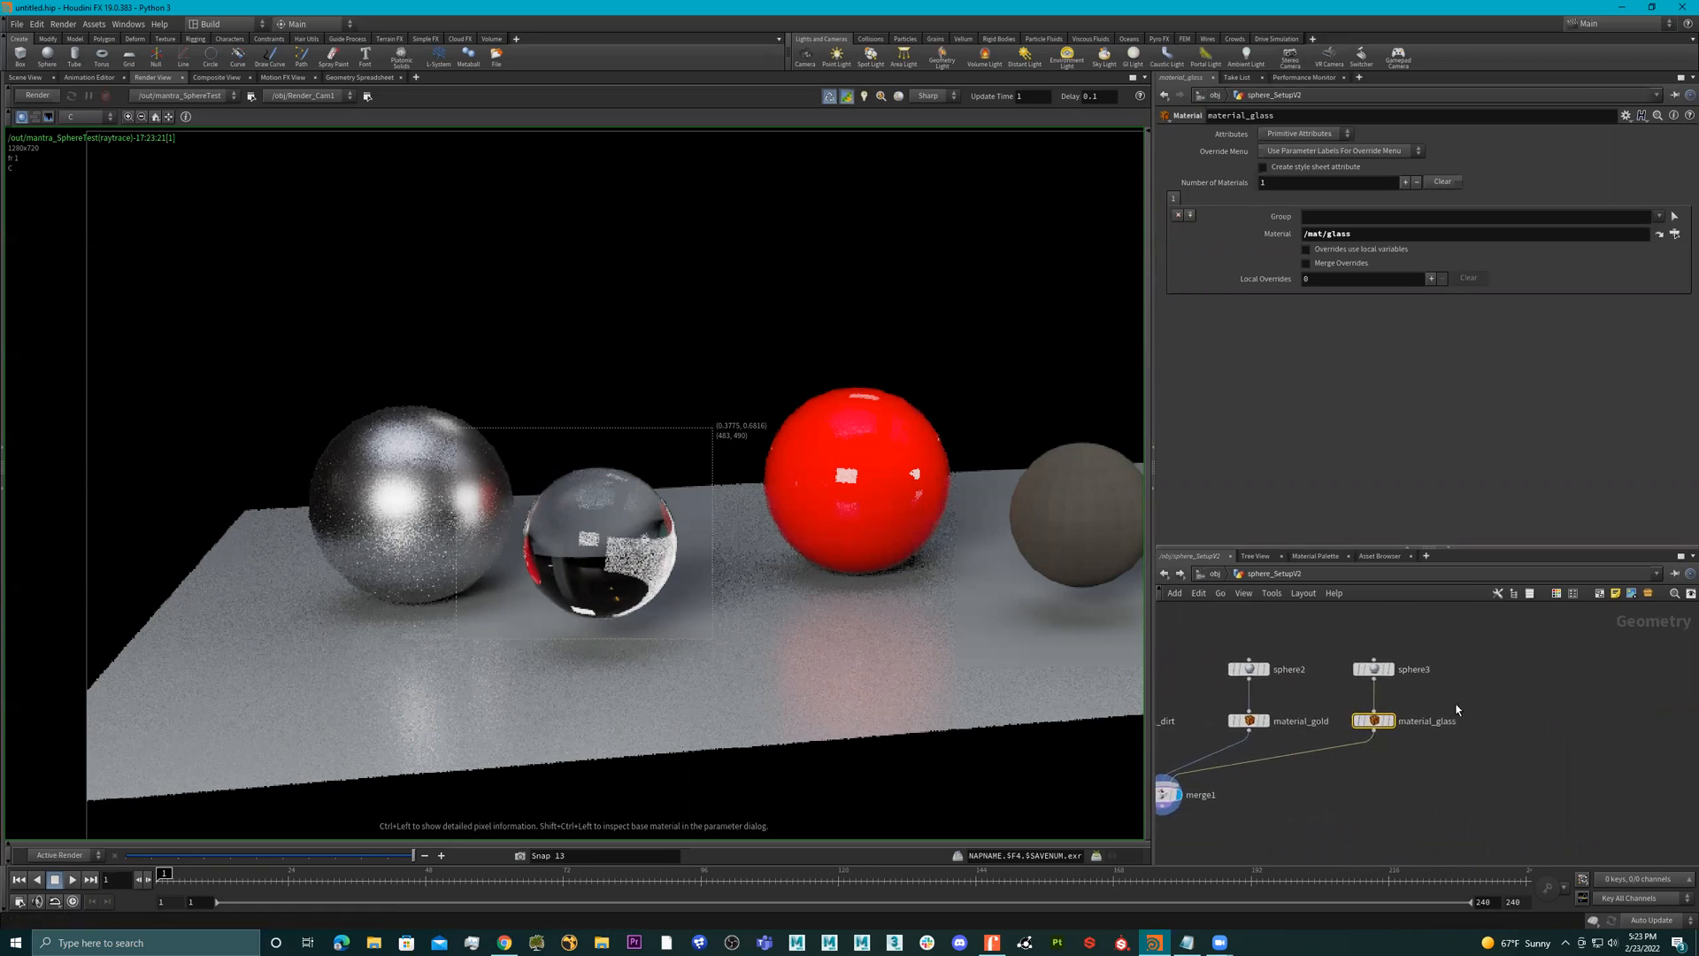
pyautogui.scroll(-2, 1452, 666)
pyautogui.moveTo(1465, 680); pyautogui.dragTo(1481, 710, button='middle')
pyautogui.scroll(3, 1452, 693)
pyautogui.moveTo(1458, 655); pyautogui.dragTo(1385, 801)
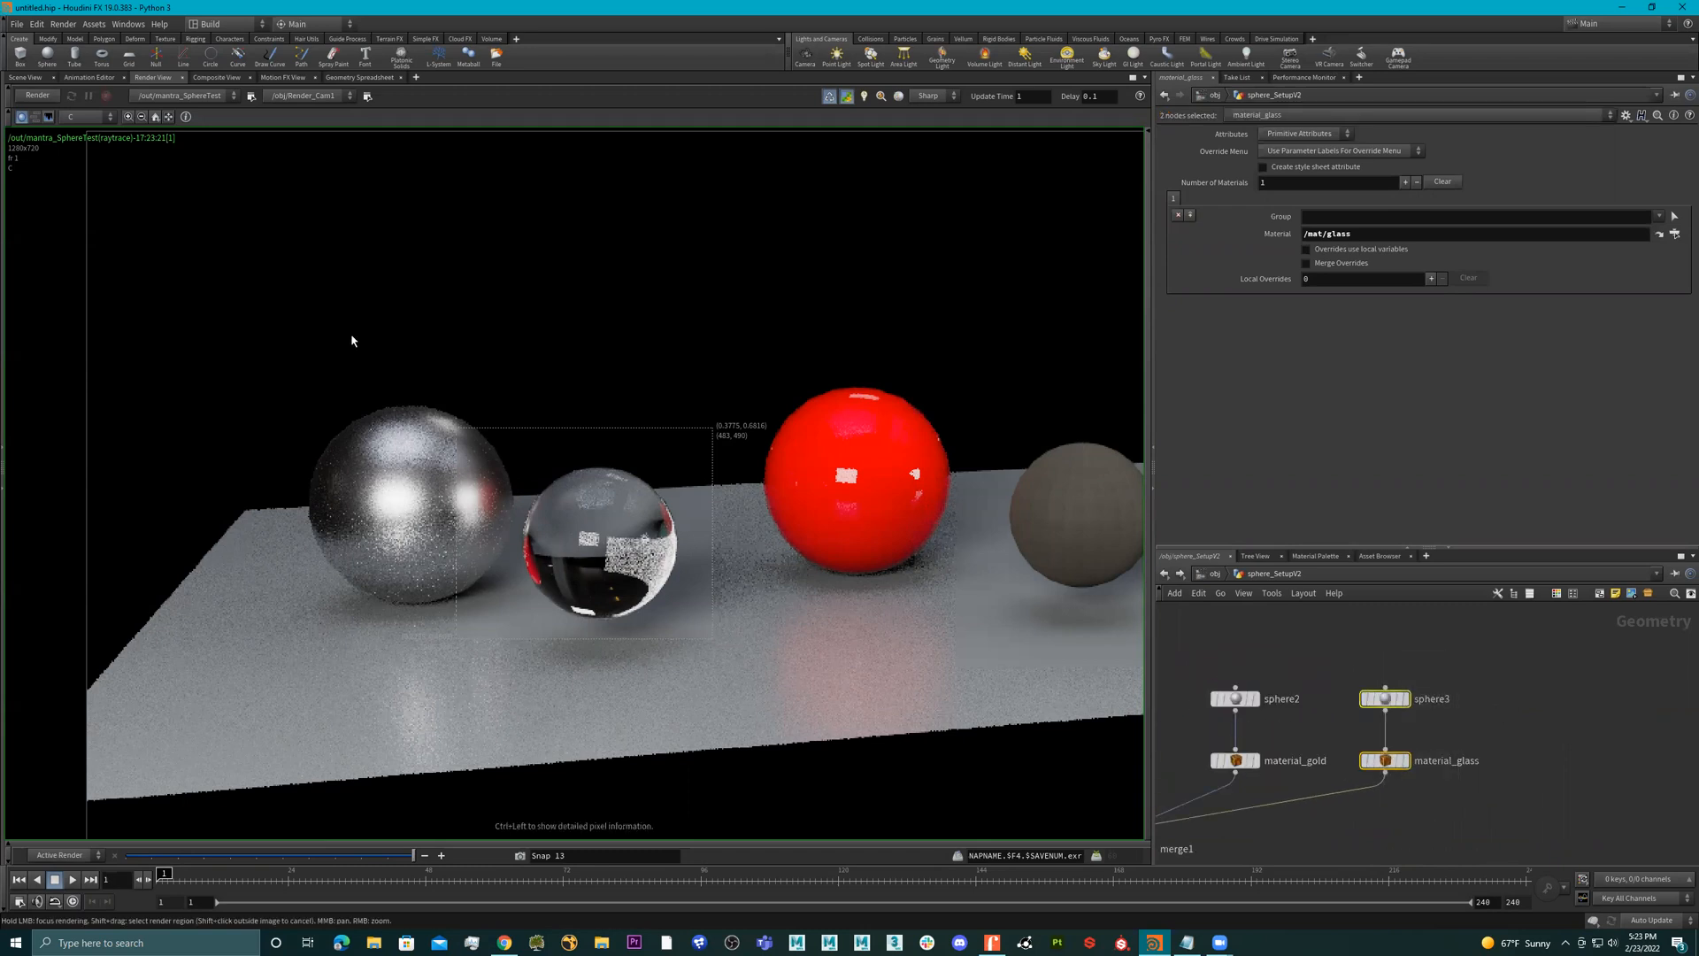
pyautogui.click(25, 77)
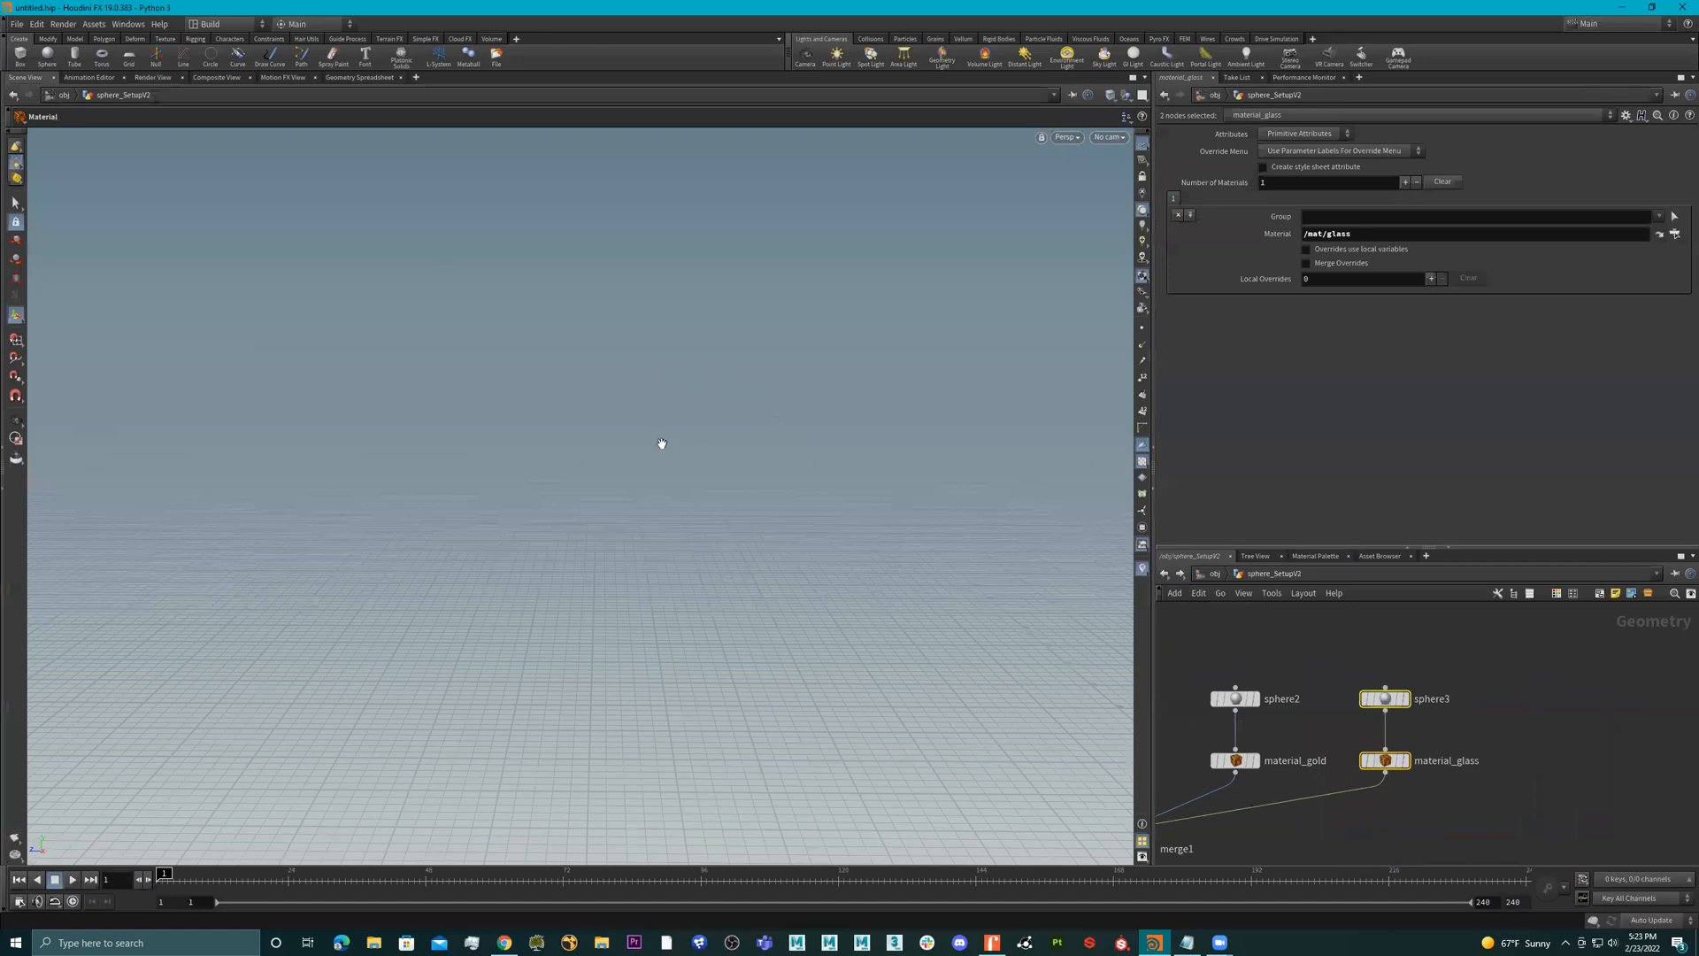
pyautogui.keyDown('alt'); pyautogui.moveTo(743, 427); pyautogui.dragTo(792, 449, button='right'); pyautogui.keyUp('alt')
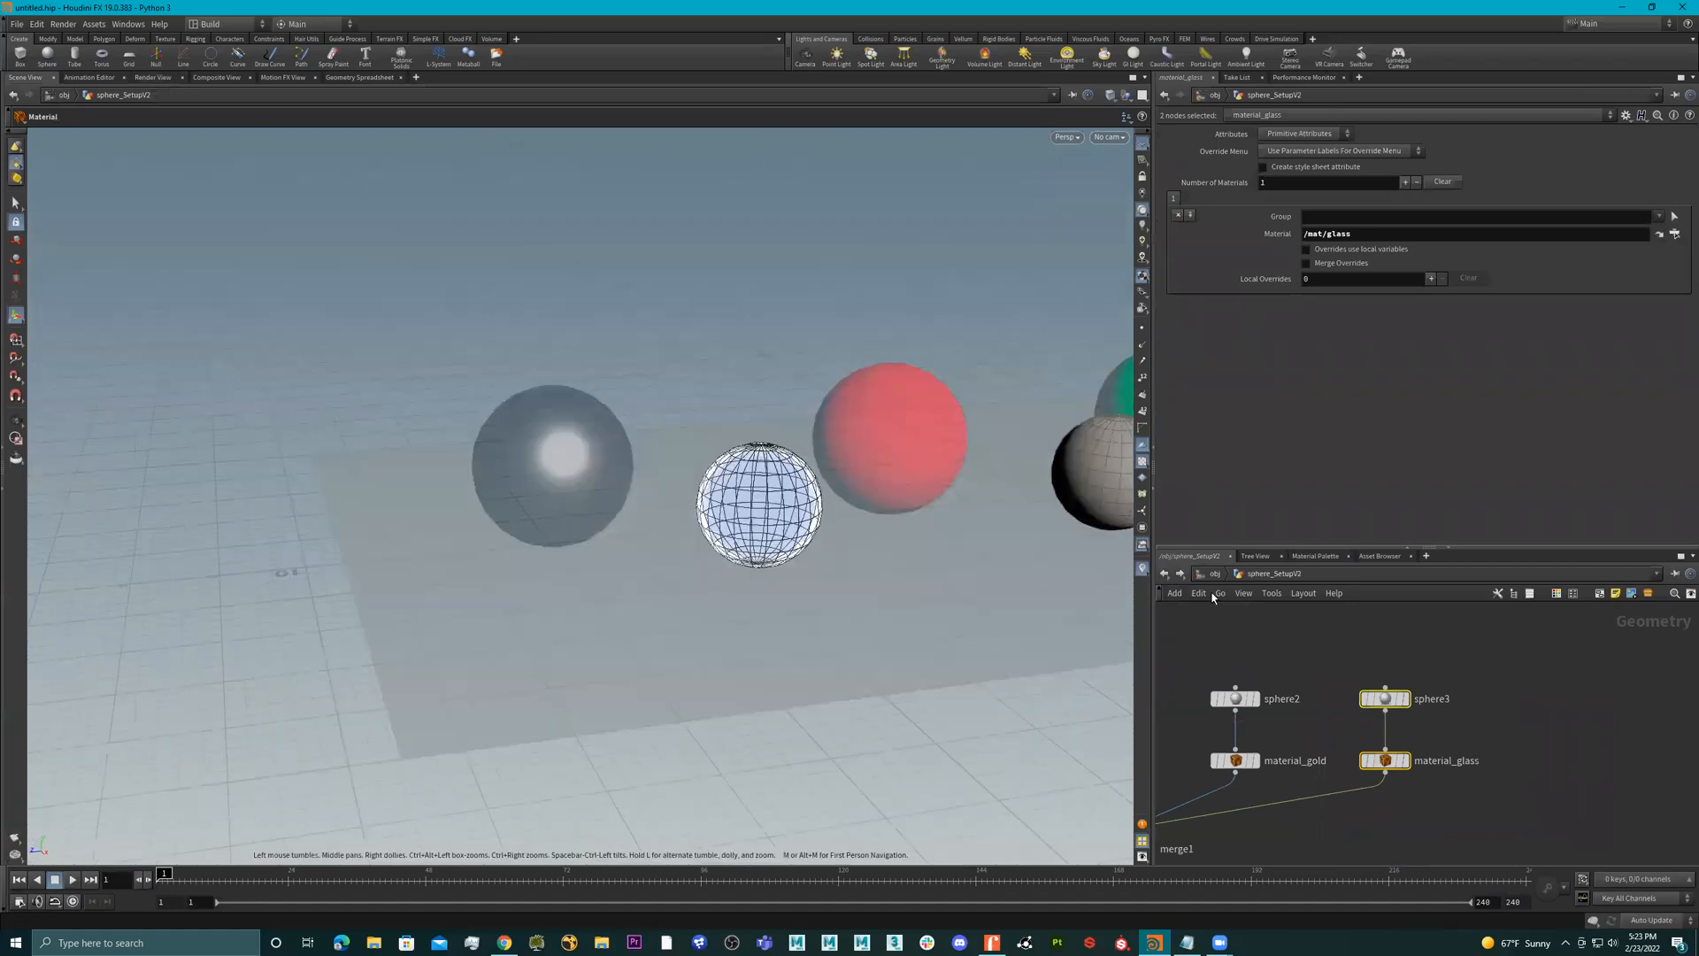
# - Duplicate the sphere3 and material_glass nodes and rename the copied material node material_glass_Thick
pyautogui.moveTo(1455, 657); pyautogui.dragTo(1360, 823)
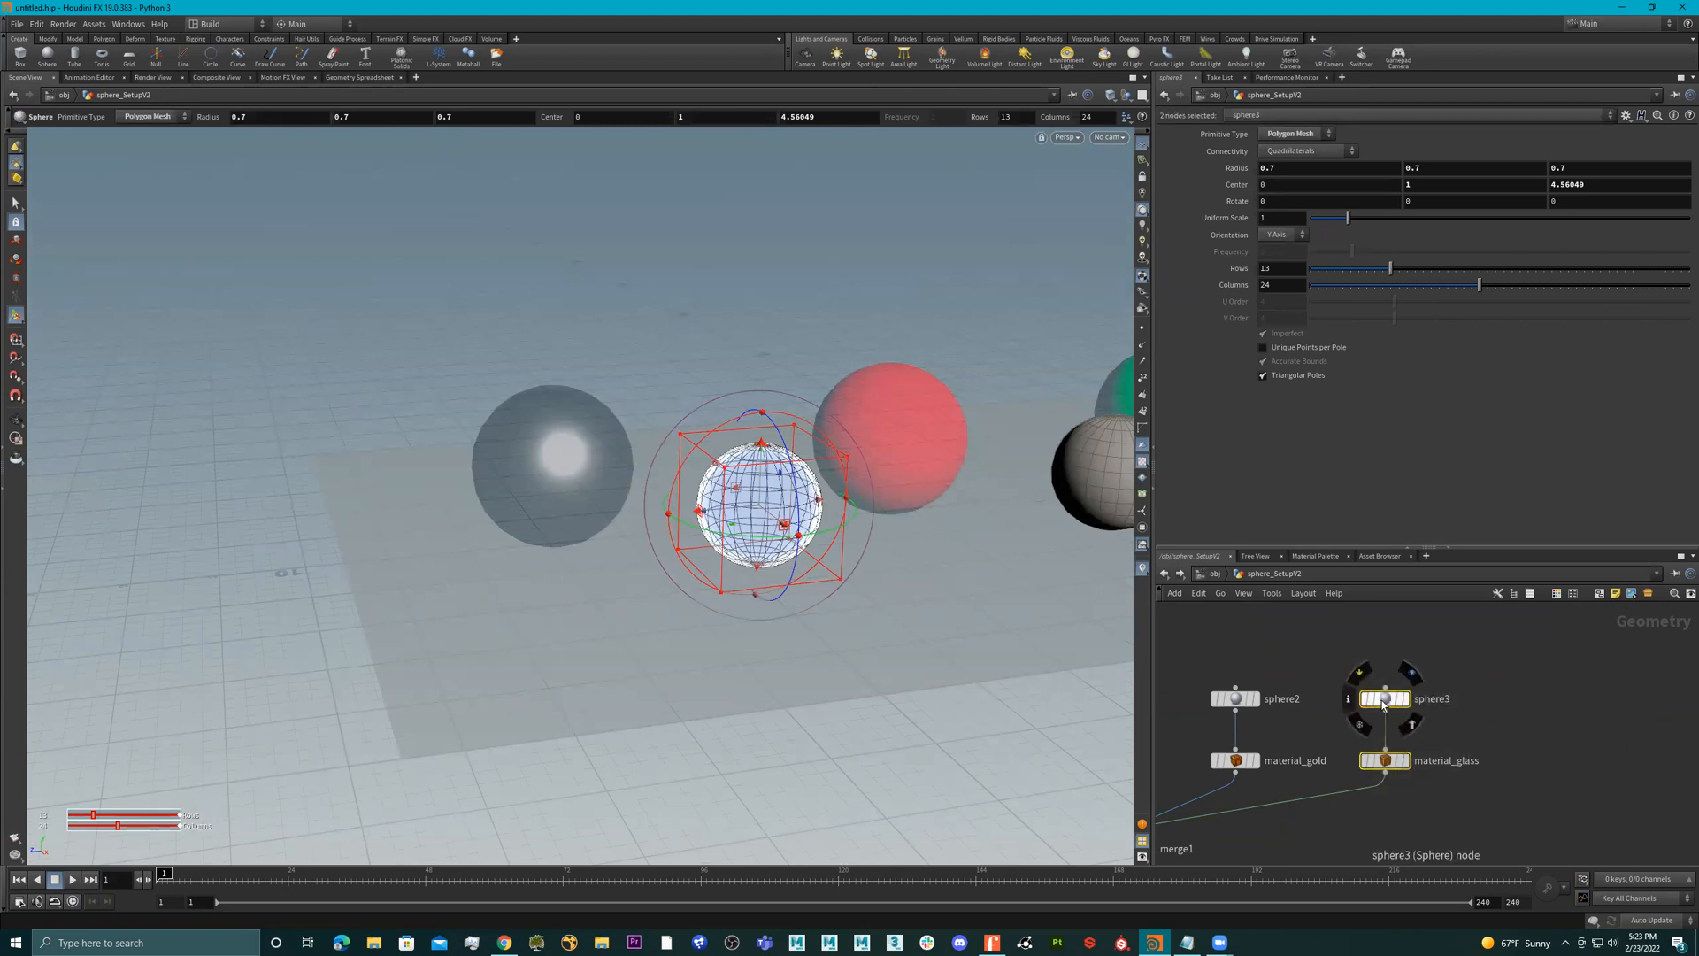
pyautogui.keyDown('alt'); pyautogui.moveTo(1385, 703); pyautogui.dragTo(1563, 706); pyautogui.keyUp('alt')
pyautogui.scroll(3, 1653, 793)
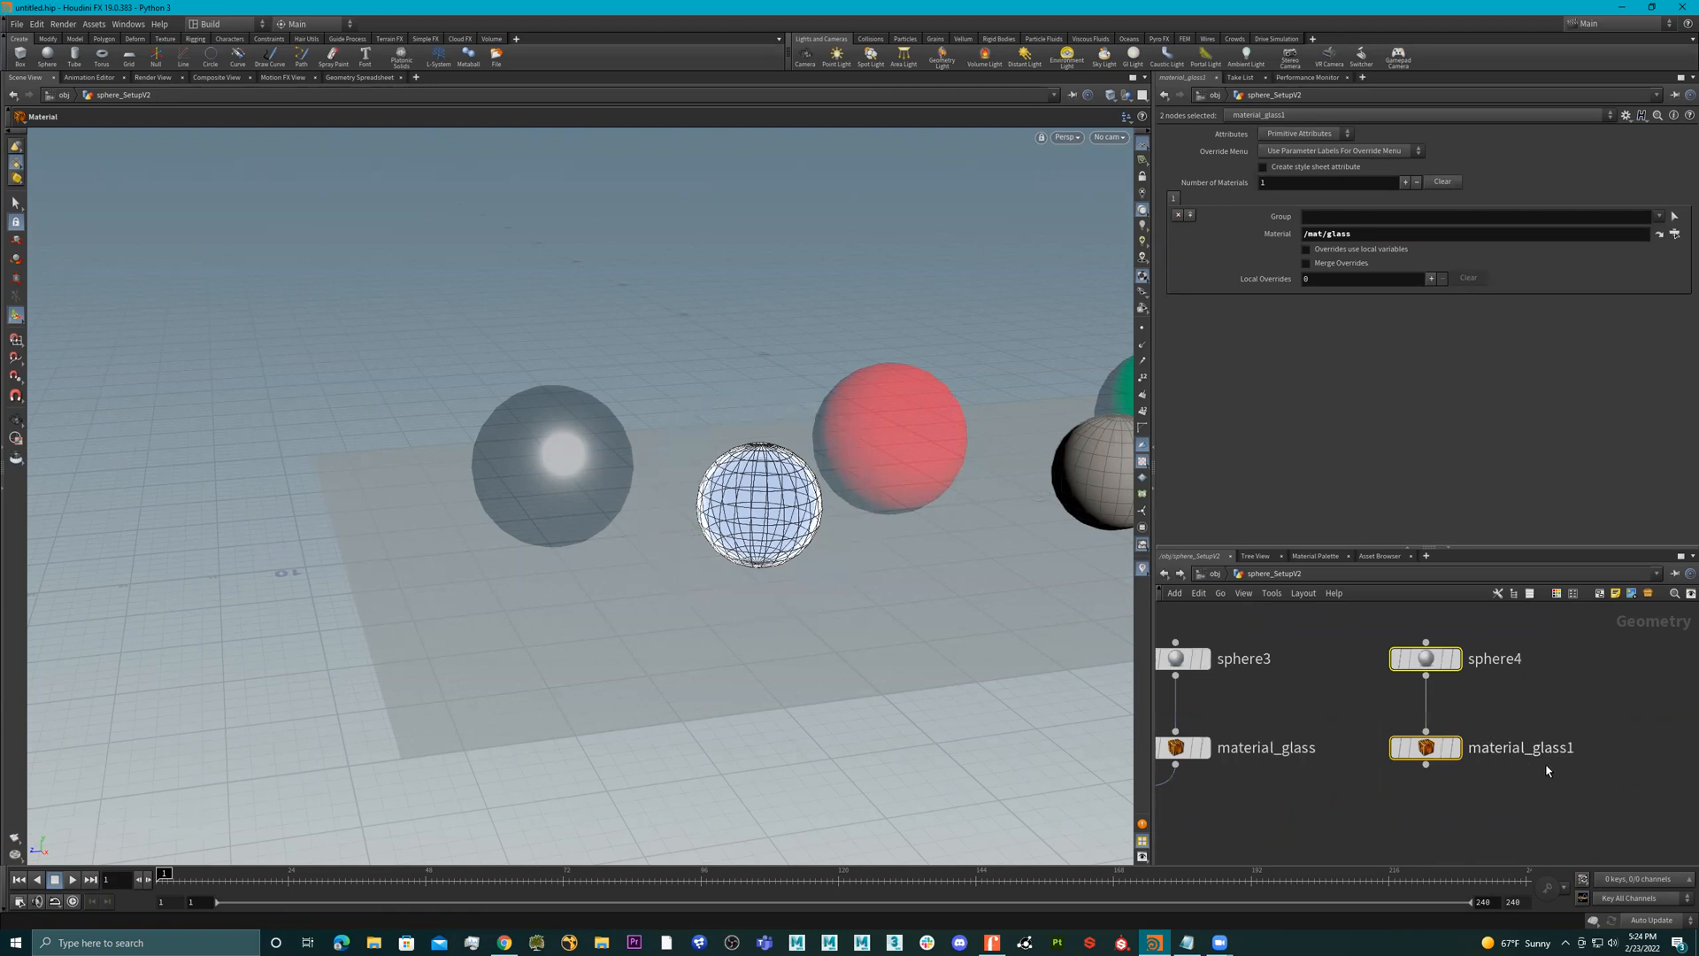
pyautogui.doubleClick(1574, 751)
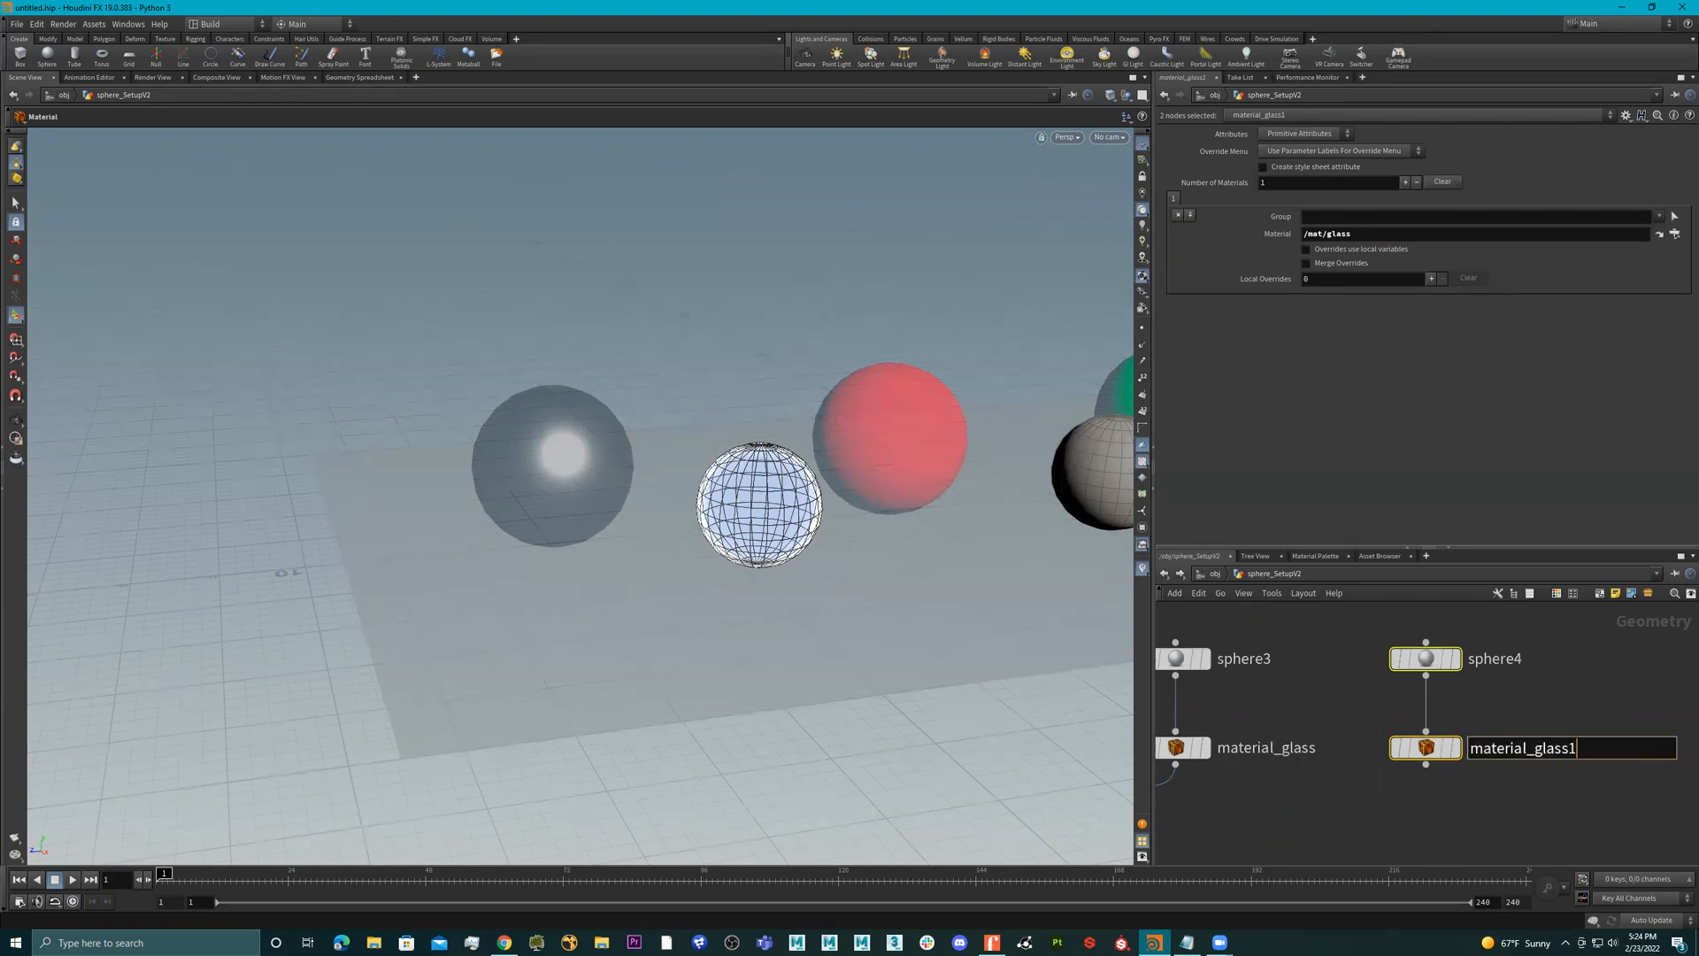
pyautogui.write('_Thick')
pyautogui.press('Return')
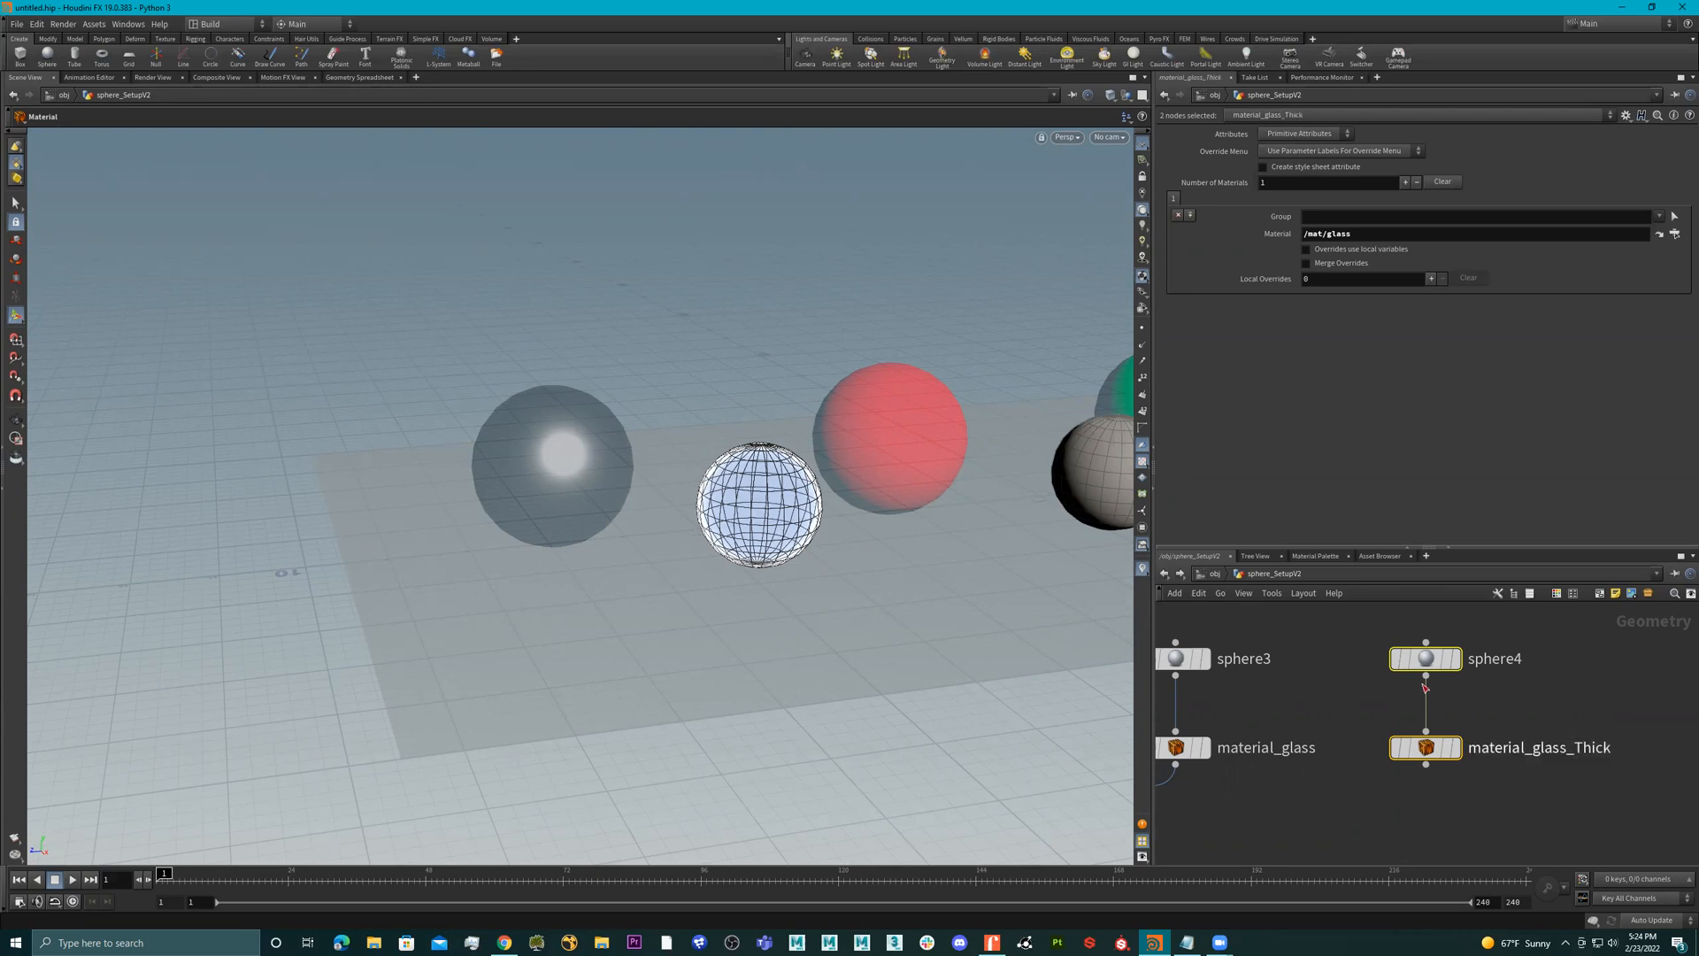
# - Connect the output of material_glass_Thick to the merge1 node
pyautogui.scroll(-3, 1515, 718)
pyautogui.moveTo(1528, 704); pyautogui.dragTo(1420, 777)
pyautogui.moveTo(1434, 777); pyautogui.dragTo(1552, 761, button='middle')
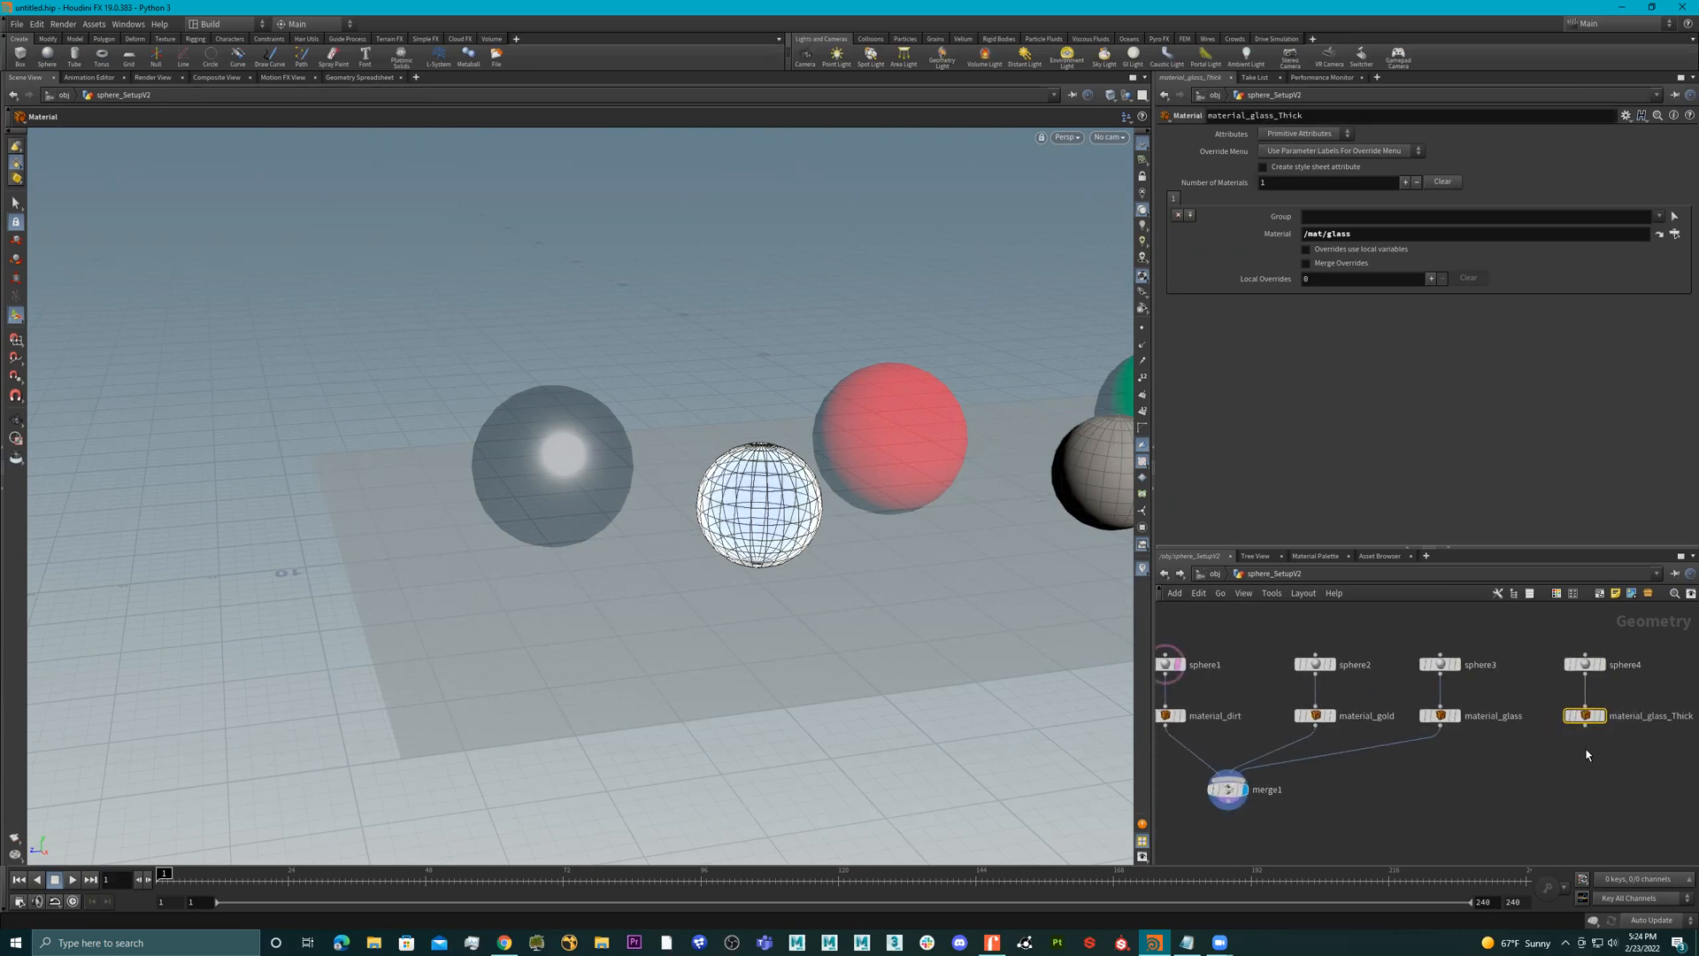
pyautogui.click(1585, 726)
pyautogui.click(1256, 780)
pyautogui.scroll(2, 1256, 781)
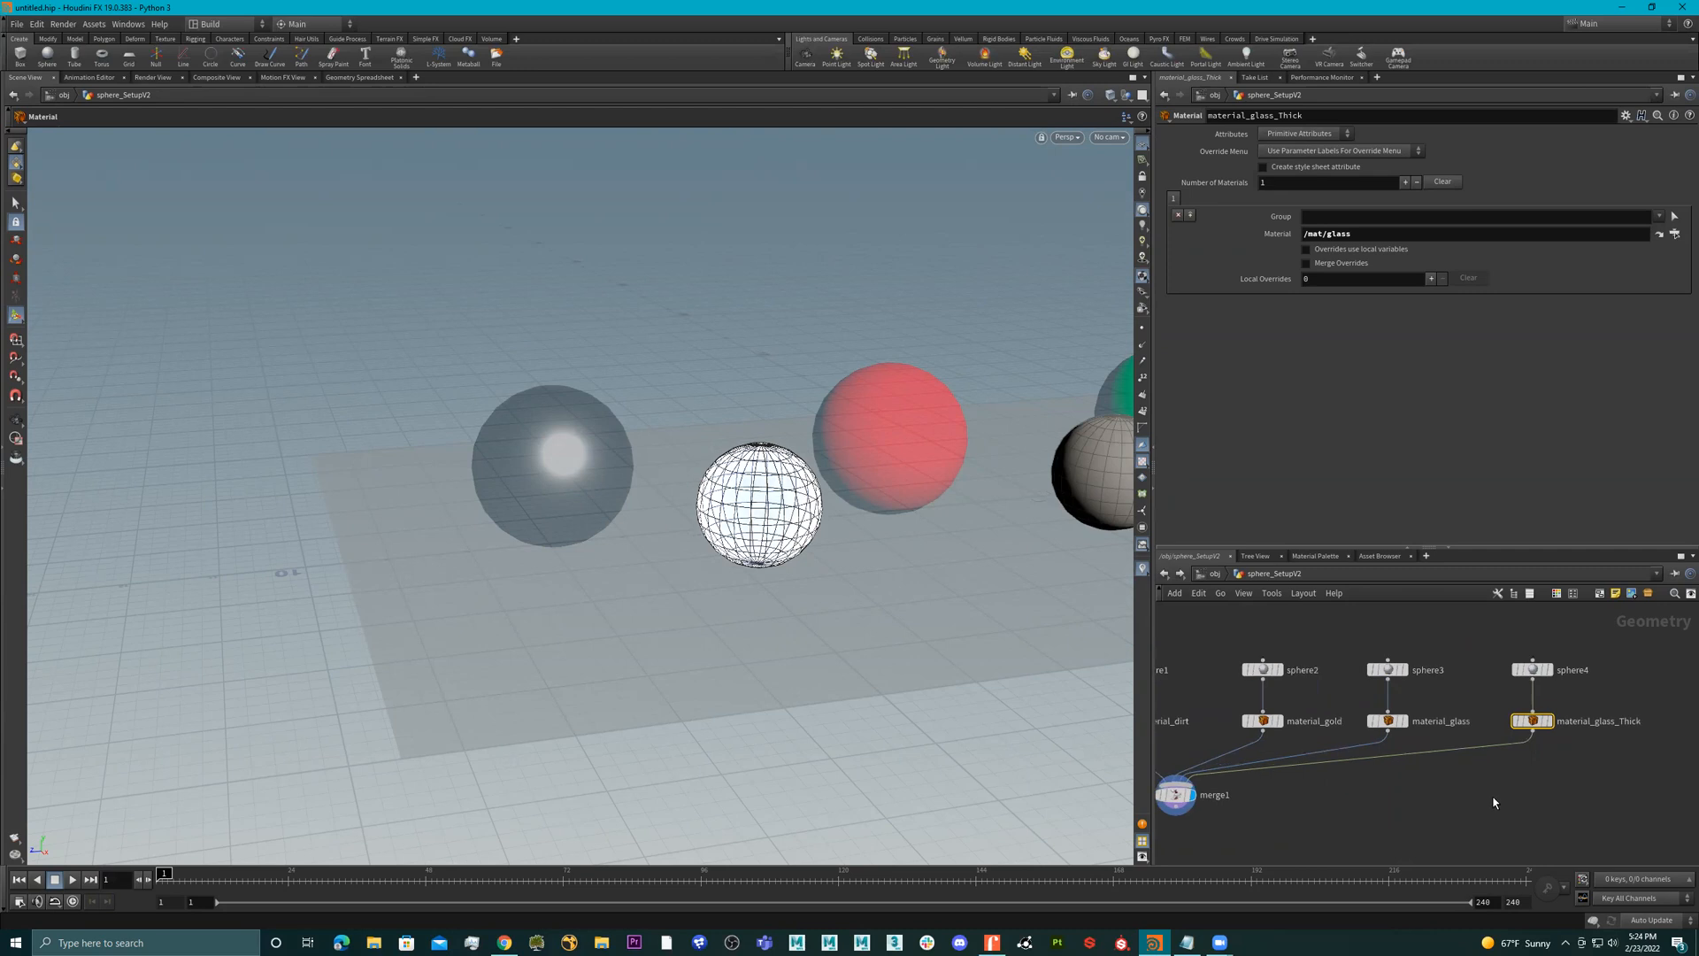
# - Move sphere4 farther above material_glass_Thick and make sphere4 the displayed node
pyautogui.scroll(3, 1515, 672)
pyautogui.moveTo(1515, 674); pyautogui.dragTo(1521, 639)
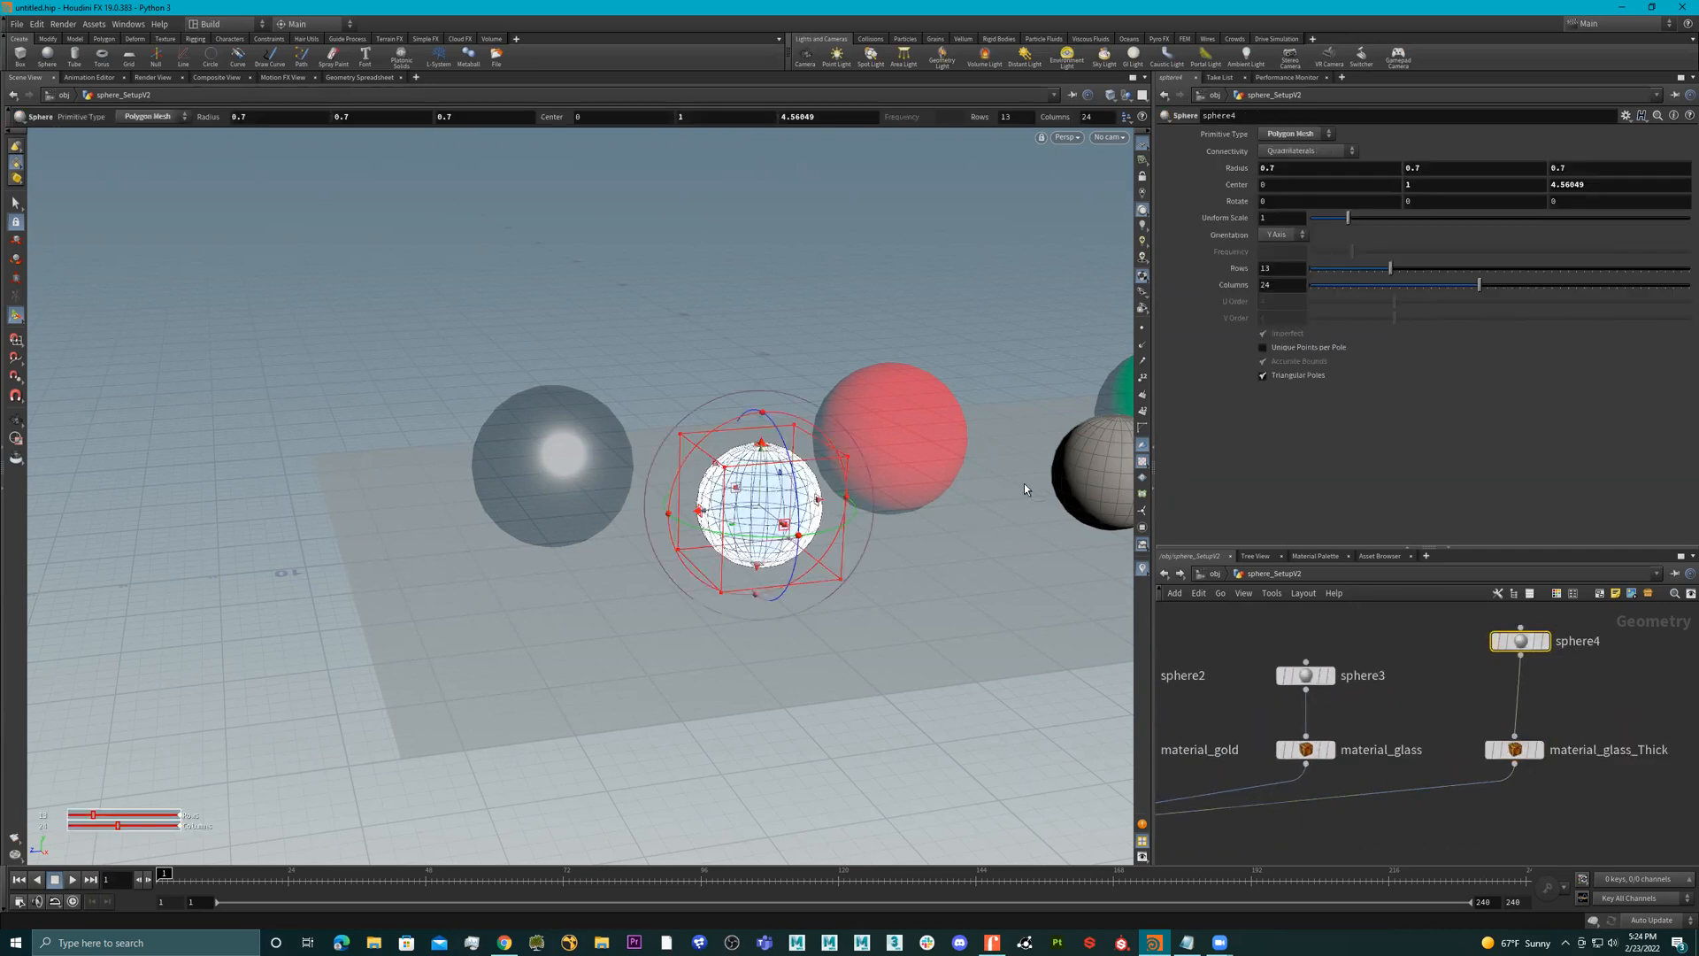
pyautogui.click(1545, 642)
pyautogui.keyDown('alt'); pyautogui.moveTo(838, 462); pyautogui.dragTo(1141, 462, button='right'); pyautogui.keyUp('alt')
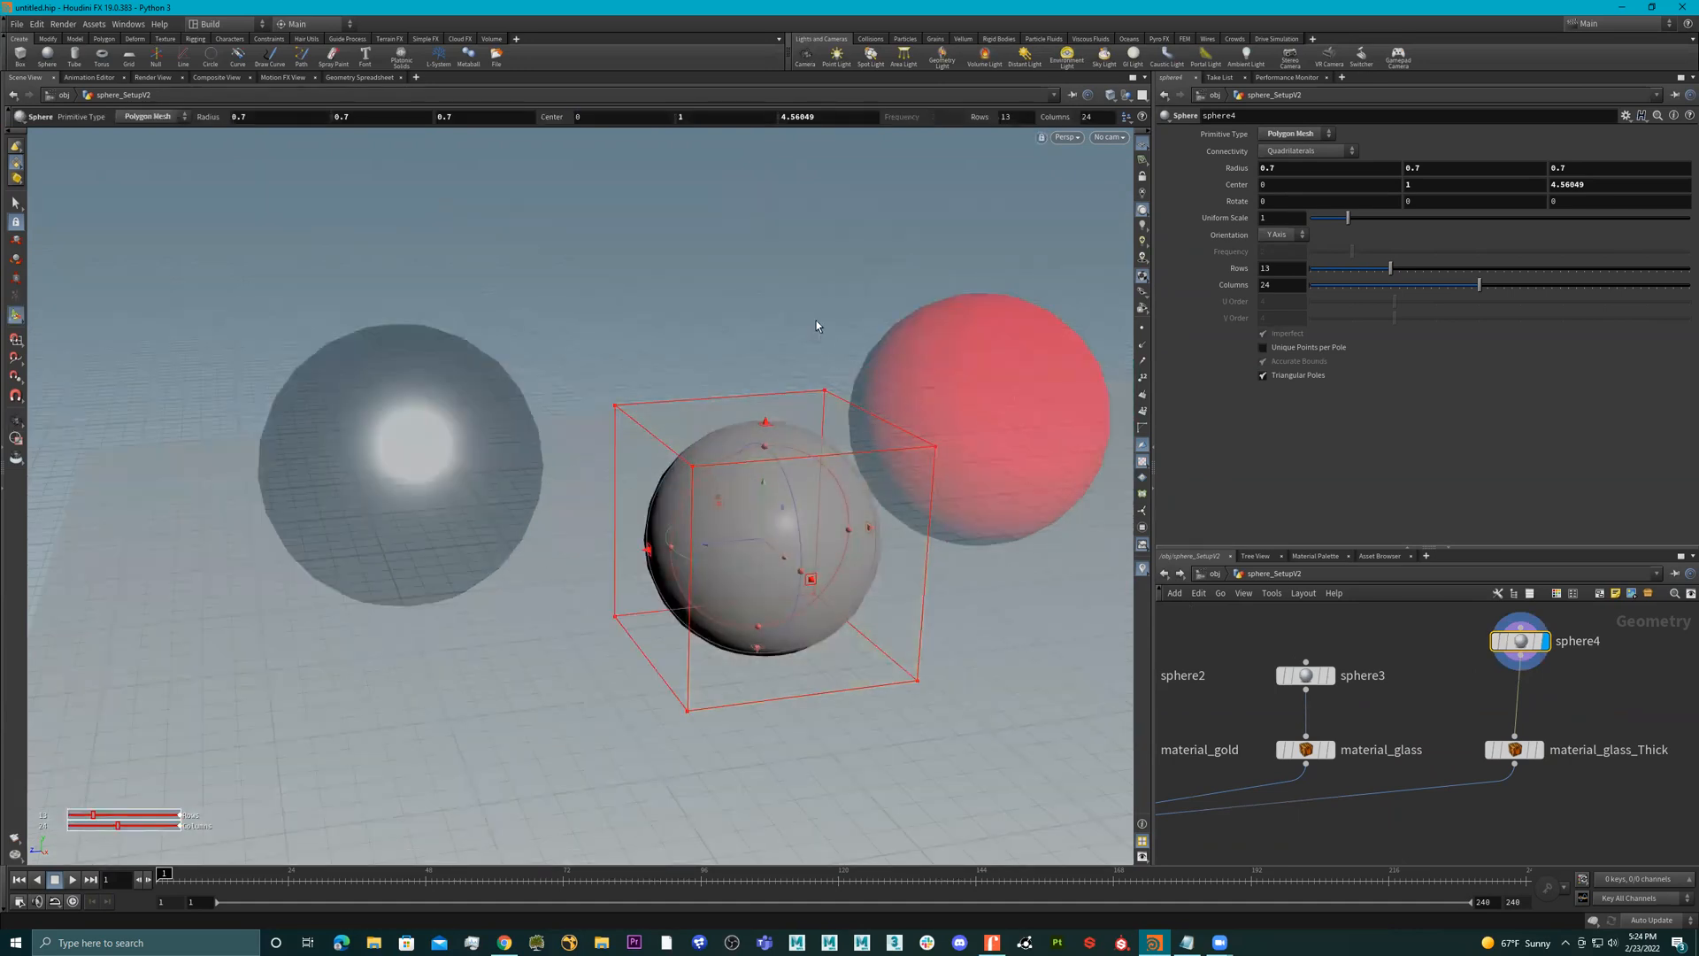
pyautogui.press('Tab')
pyautogui.write('p')
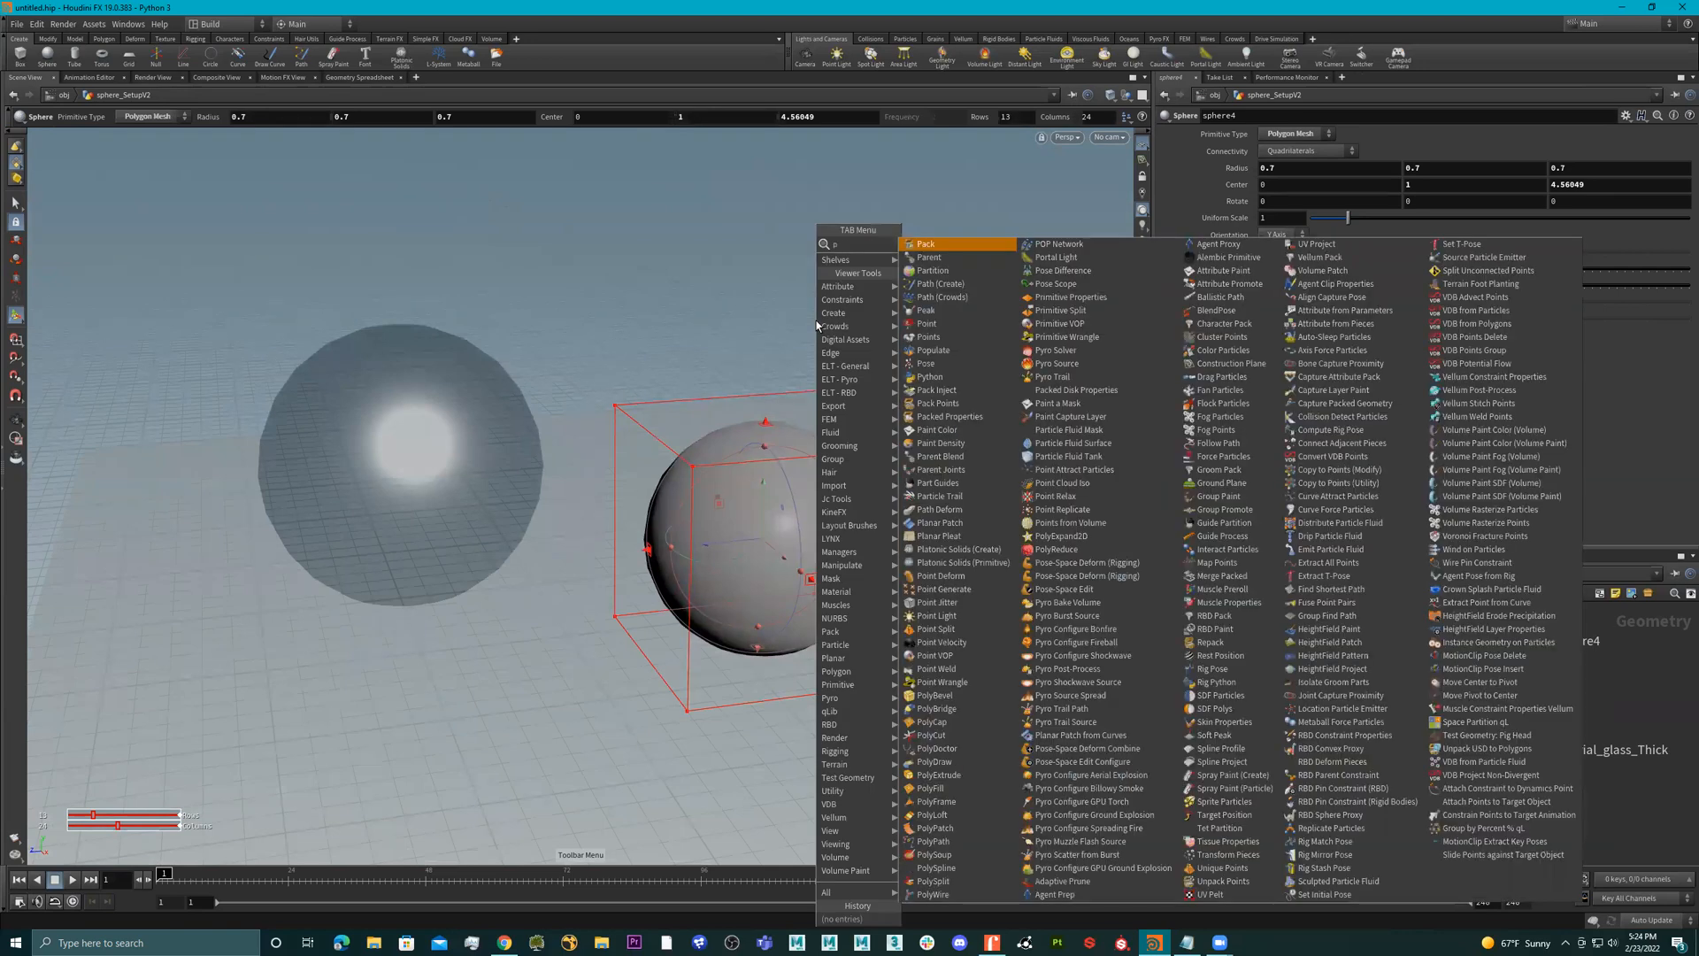
pyautogui.write('oly')
pyautogui.press('Down')
pyautogui.press('Down')
pyautogui.press('Down')
pyautogui.press('Down')
pyautogui.press('Down')
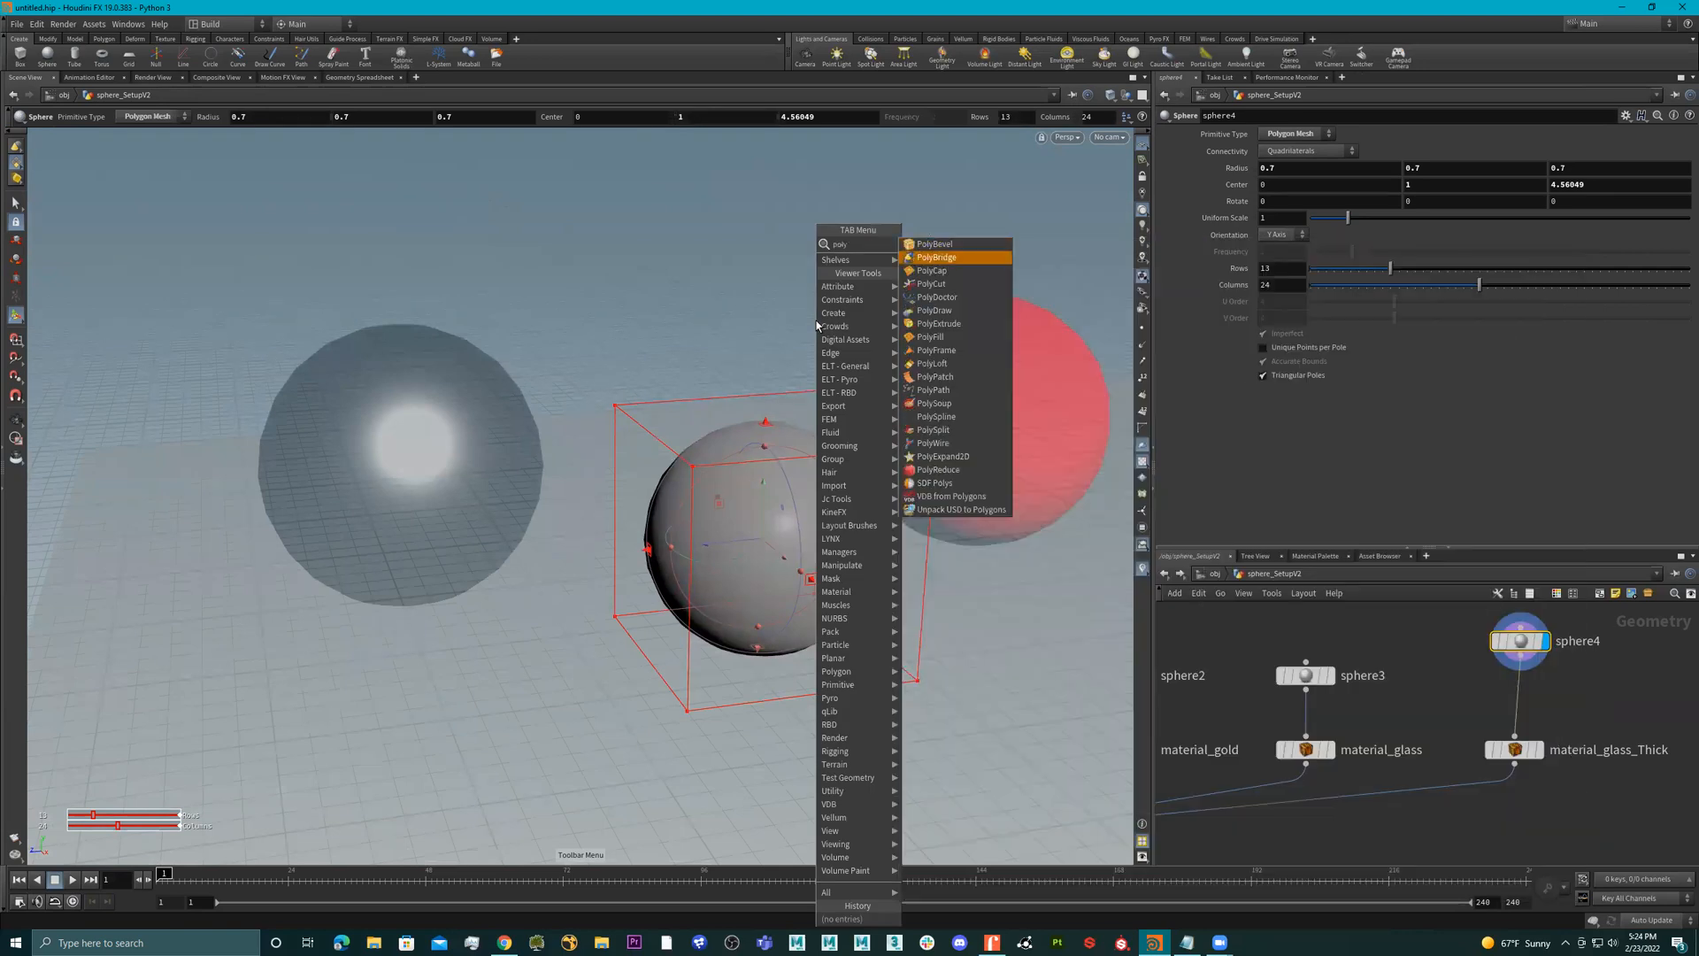
pyautogui.press('Down')
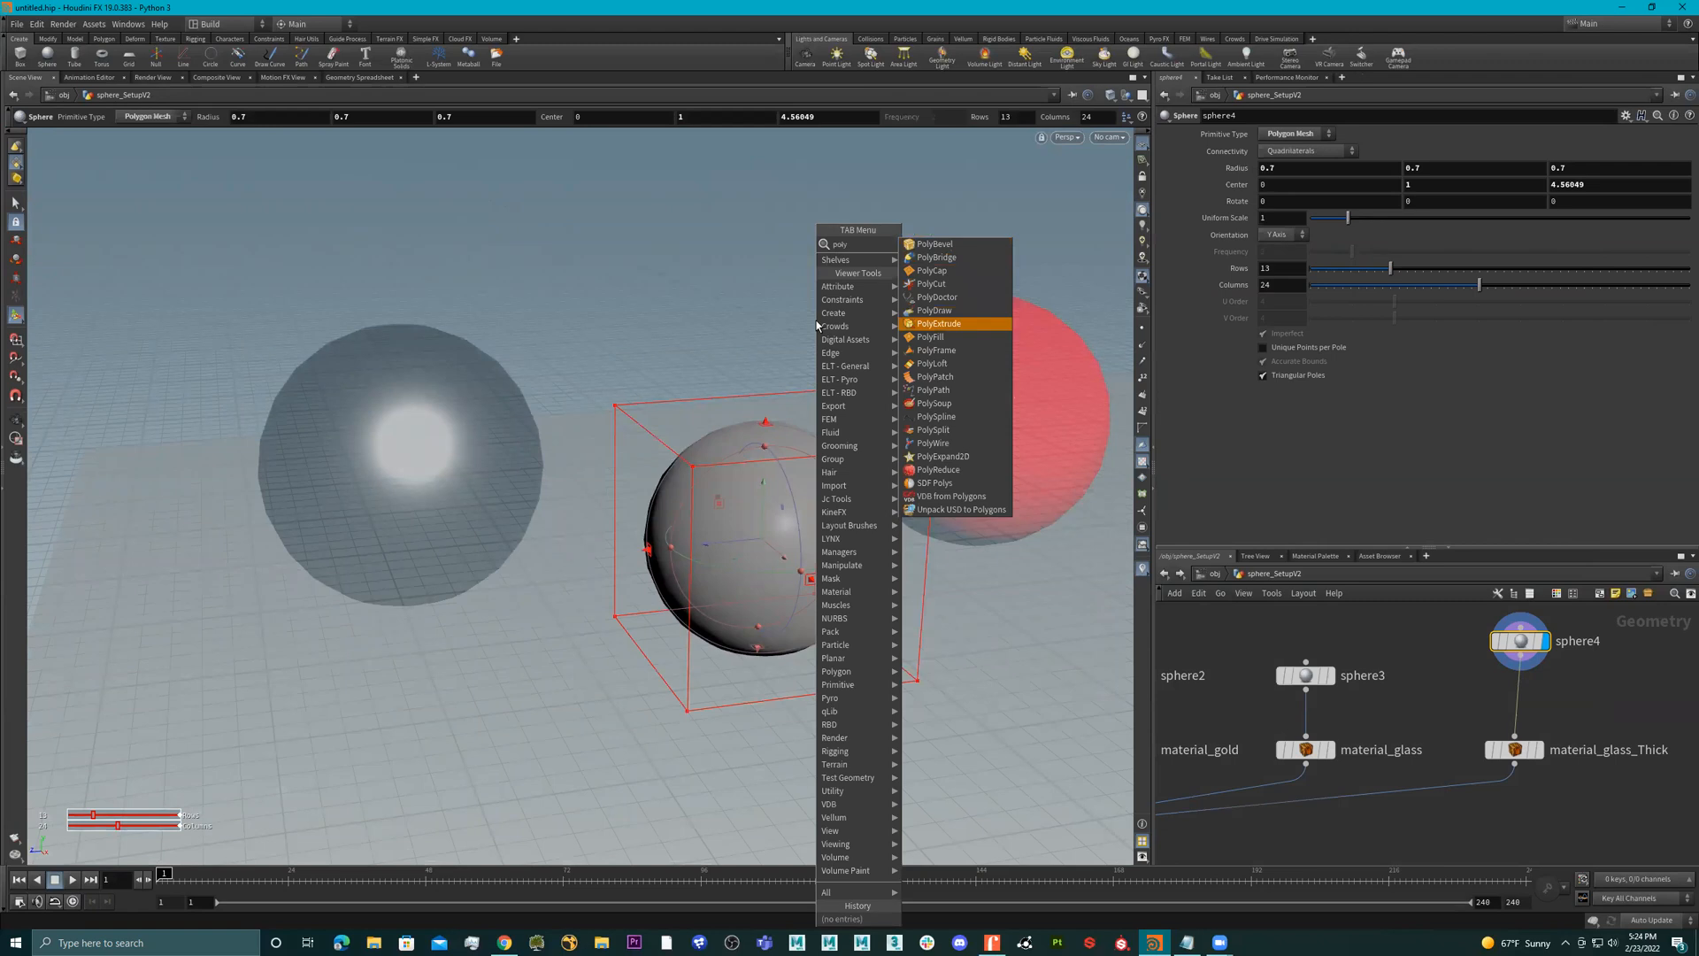
pyautogui.press('Return')
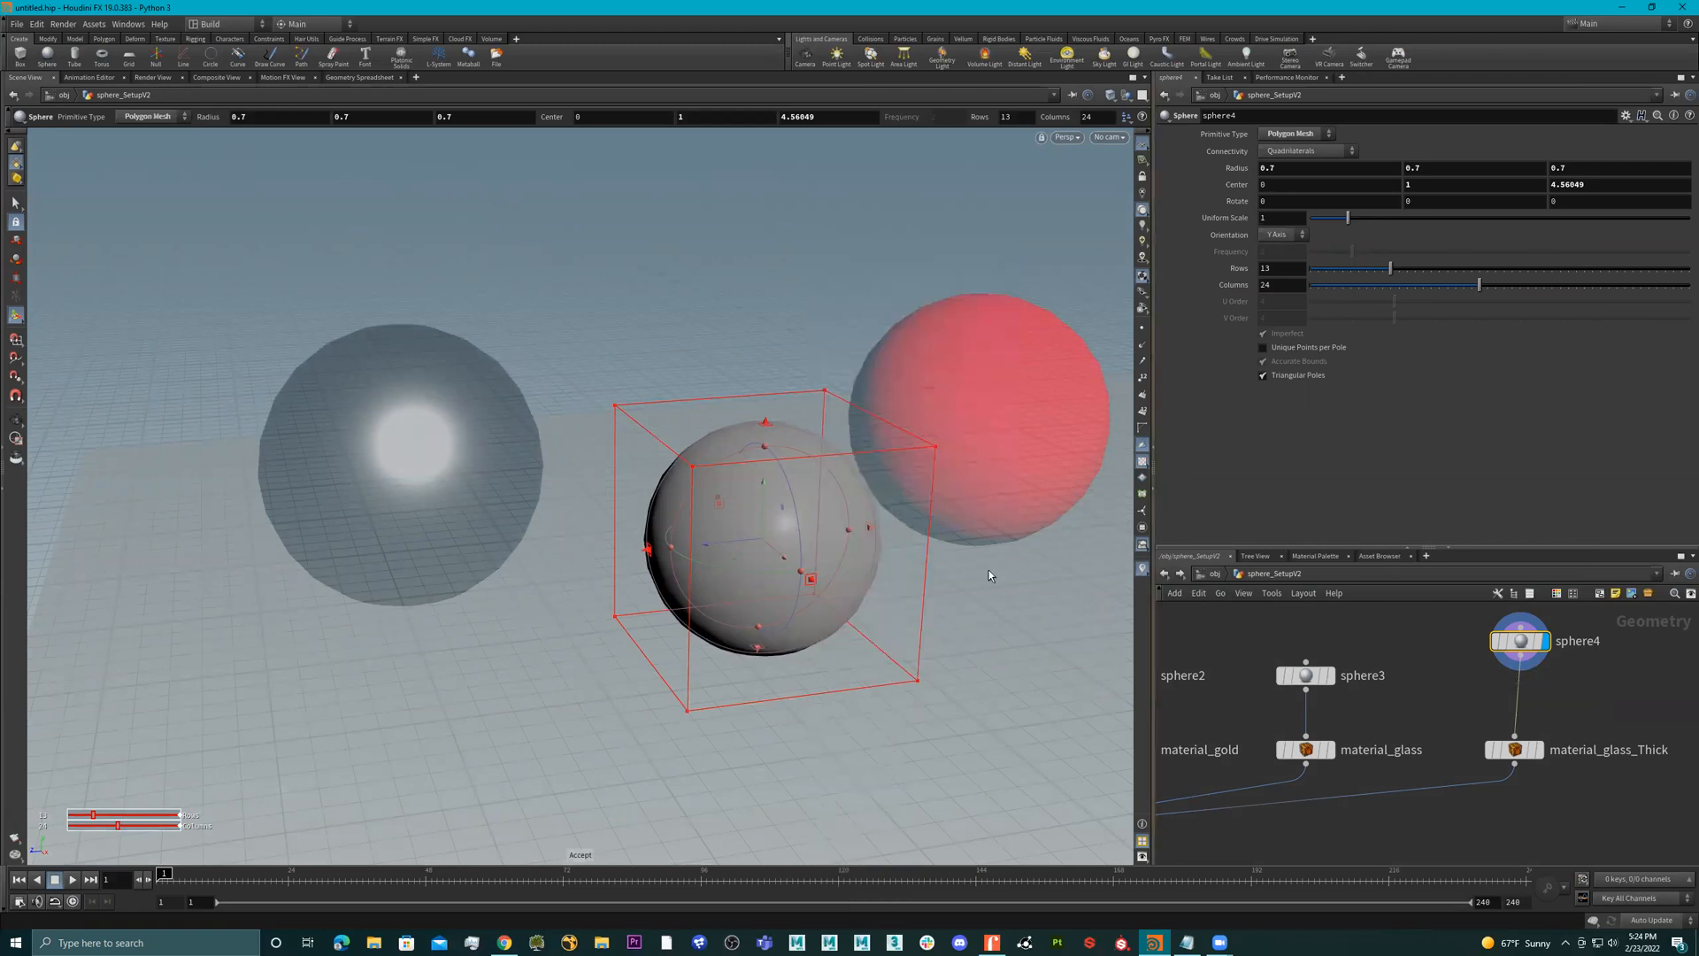
pyautogui.press('Escape')
pyautogui.keyDown('alt'); pyautogui.moveTo(947, 409); pyautogui.dragTo(902, 409, button='right'); pyautogui.keyUp('alt')
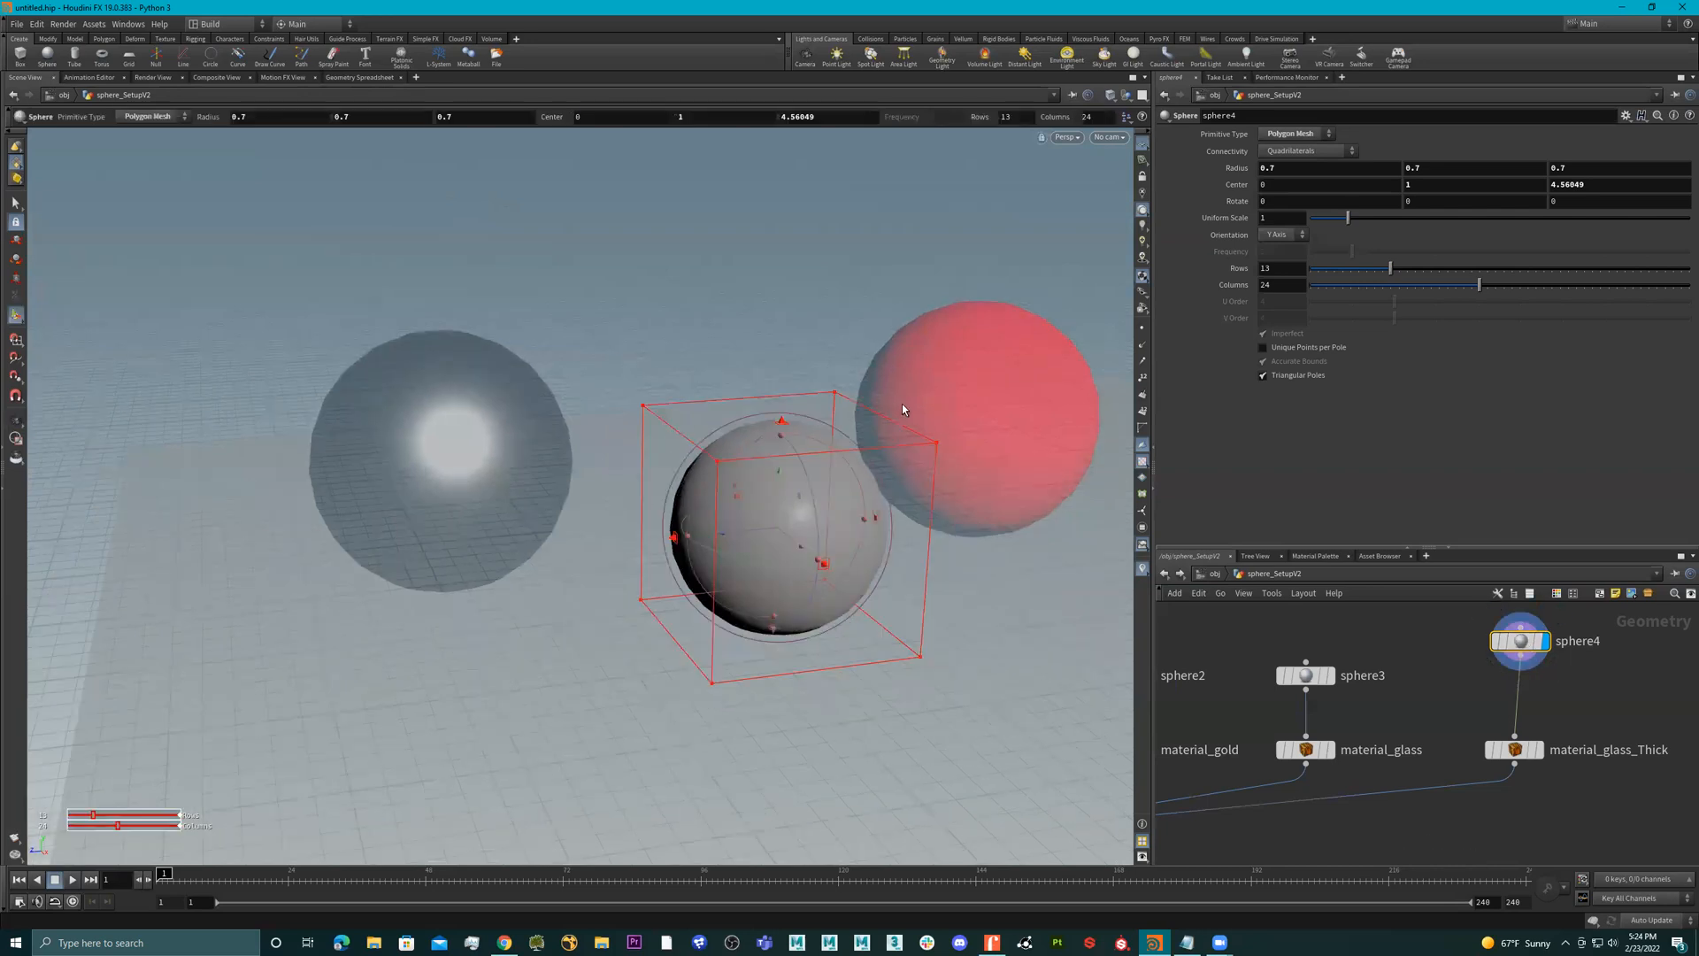
pyautogui.press('Tab')
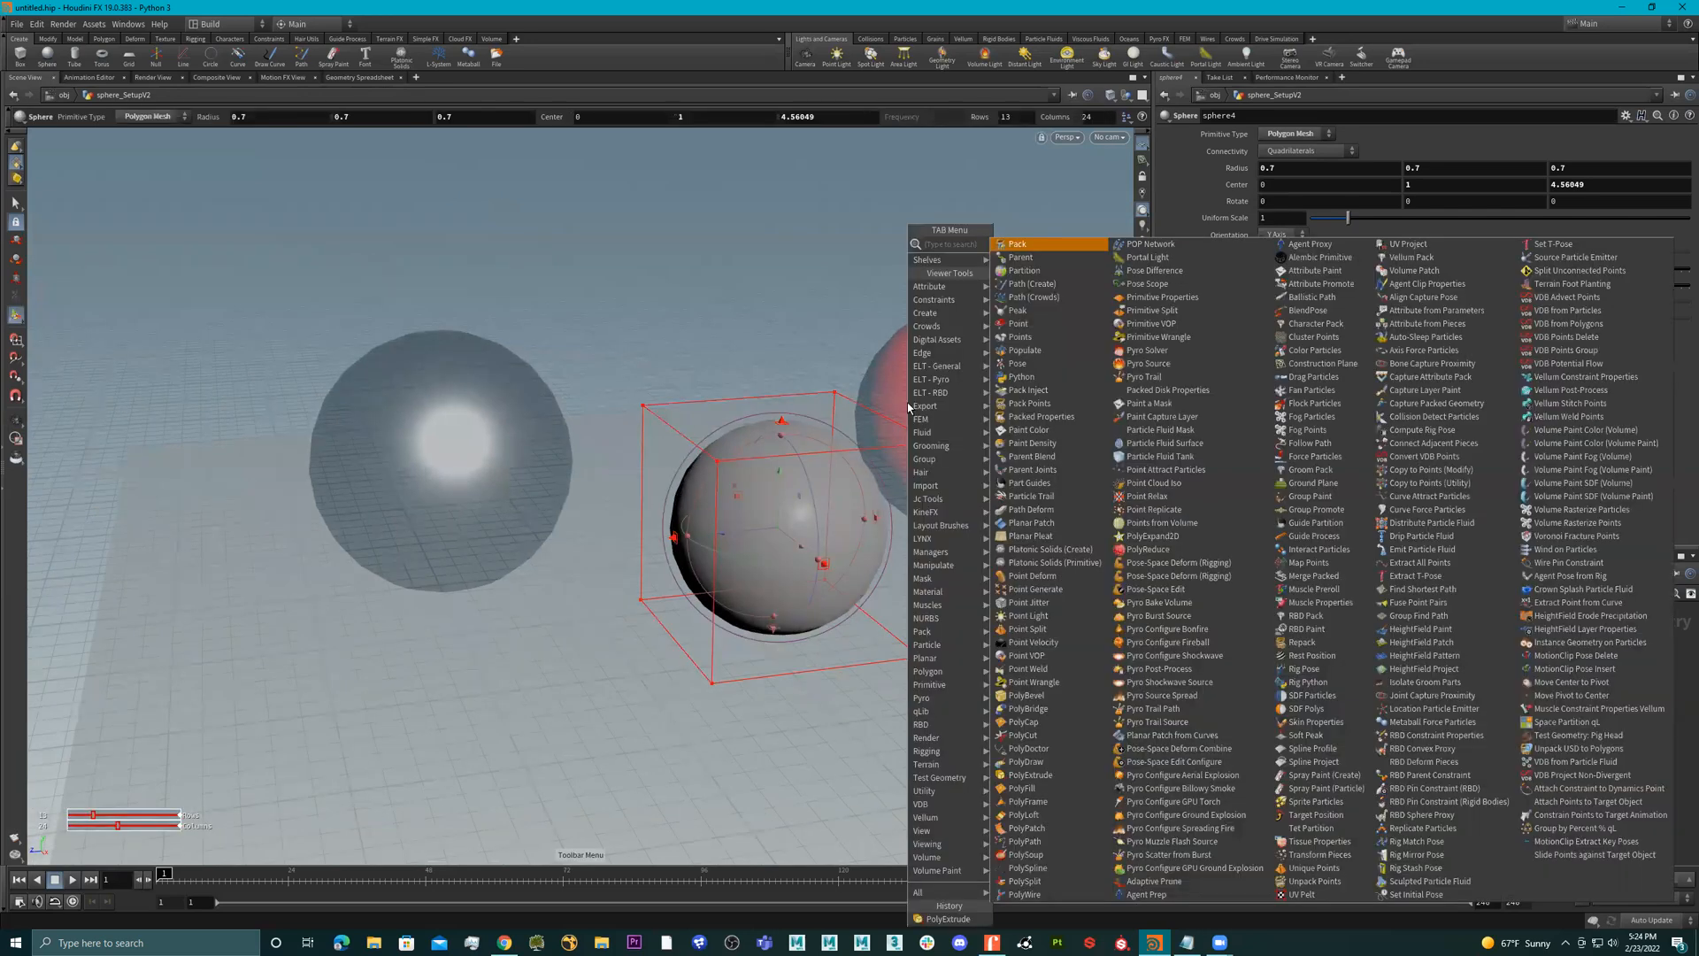
pyautogui.write('polyex')
pyautogui.press('Return')
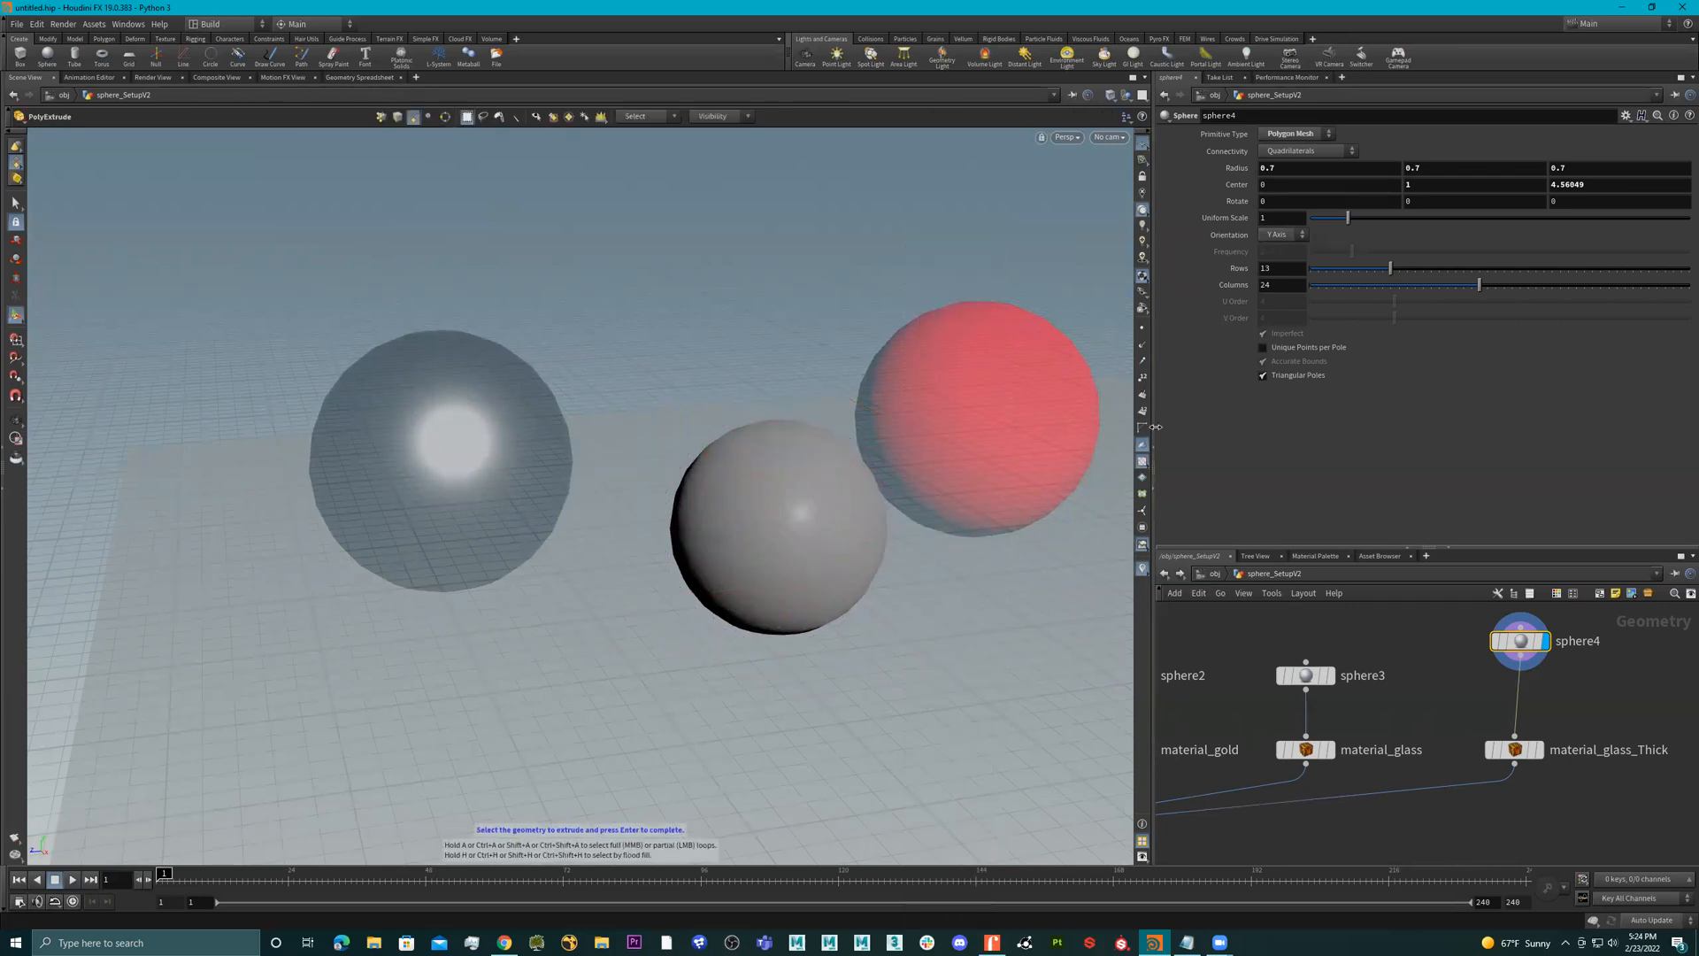
pyautogui.keyDown('alt'); pyautogui.moveTo(948, 455); pyautogui.dragTo(784, 463, button='right'); pyautogui.keyUp('alt')
pyautogui.keyDown('alt'); pyautogui.moveTo(984, 378); pyautogui.dragTo(938, 460); pyautogui.keyUp('alt')
pyautogui.scroll(-3, 1474, 706)
pyautogui.scroll(3, 1462, 658)
pyautogui.scroll(4, 1462, 658)
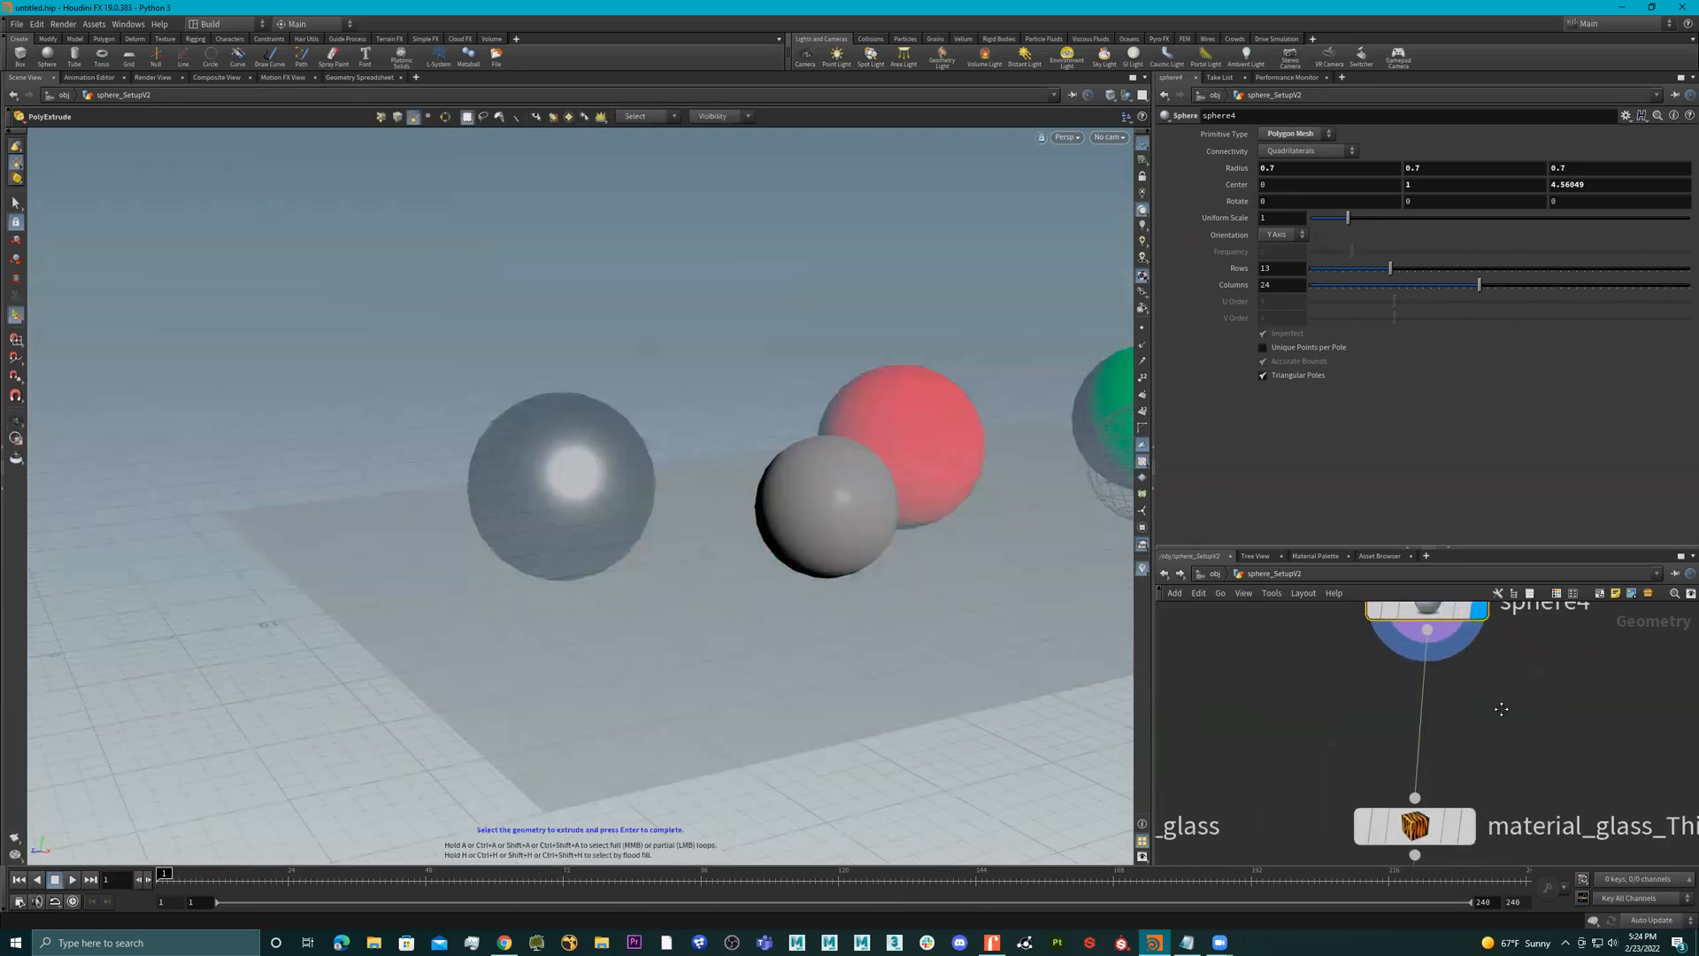
# - Insert a displayed PolyExtrude node between sphere4 and material_glass_Thick
pyautogui.press('Tab')
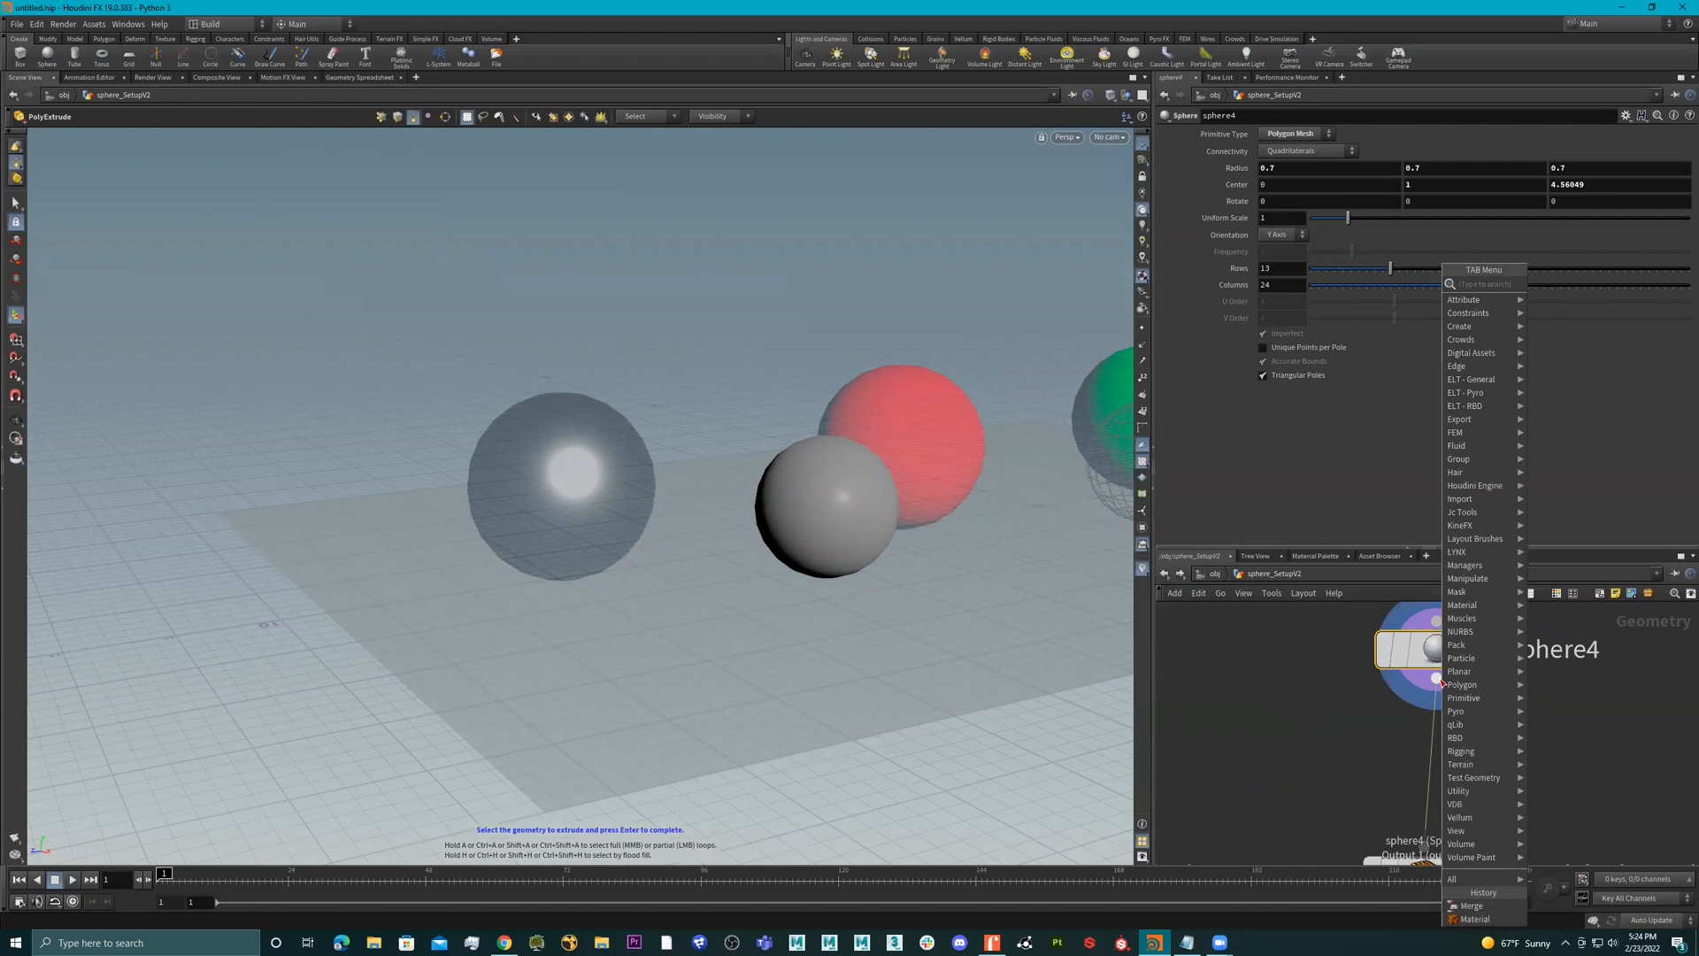
pyautogui.write('p')
pyautogui.press('Escape')
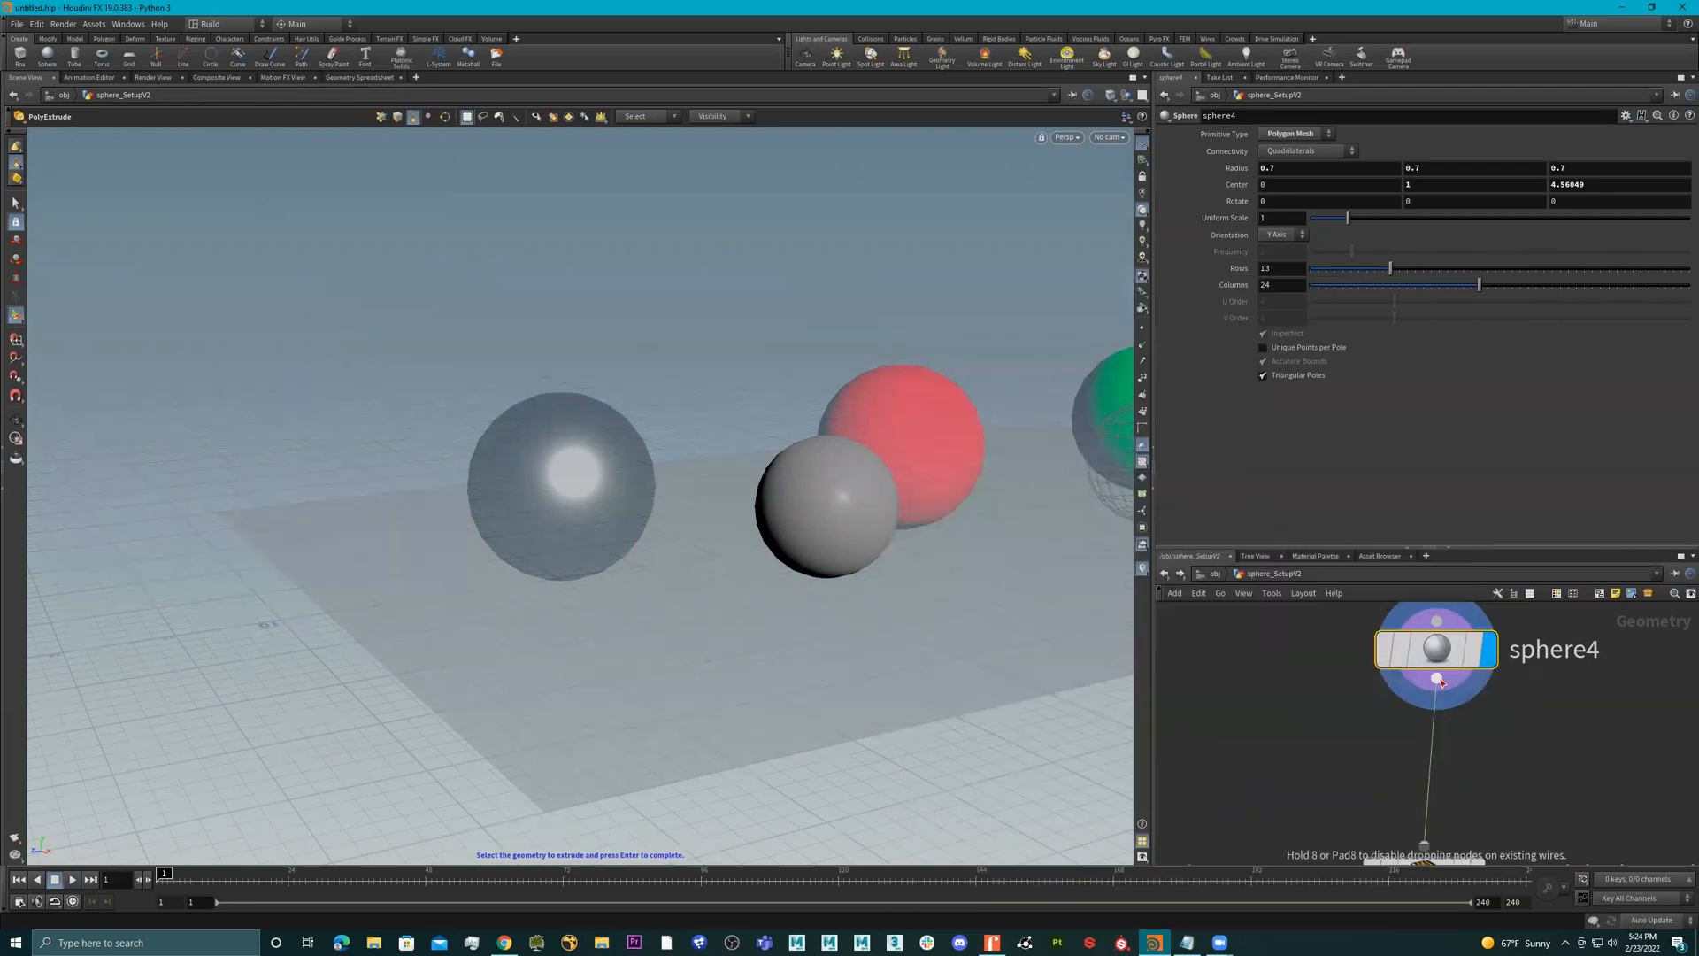
pyautogui.press('Return')
pyautogui.click(1489, 770)
pyautogui.press('Escape')
pyautogui.moveTo(980, 584); pyautogui.dragTo(895, 515)
pyautogui.press('Return')
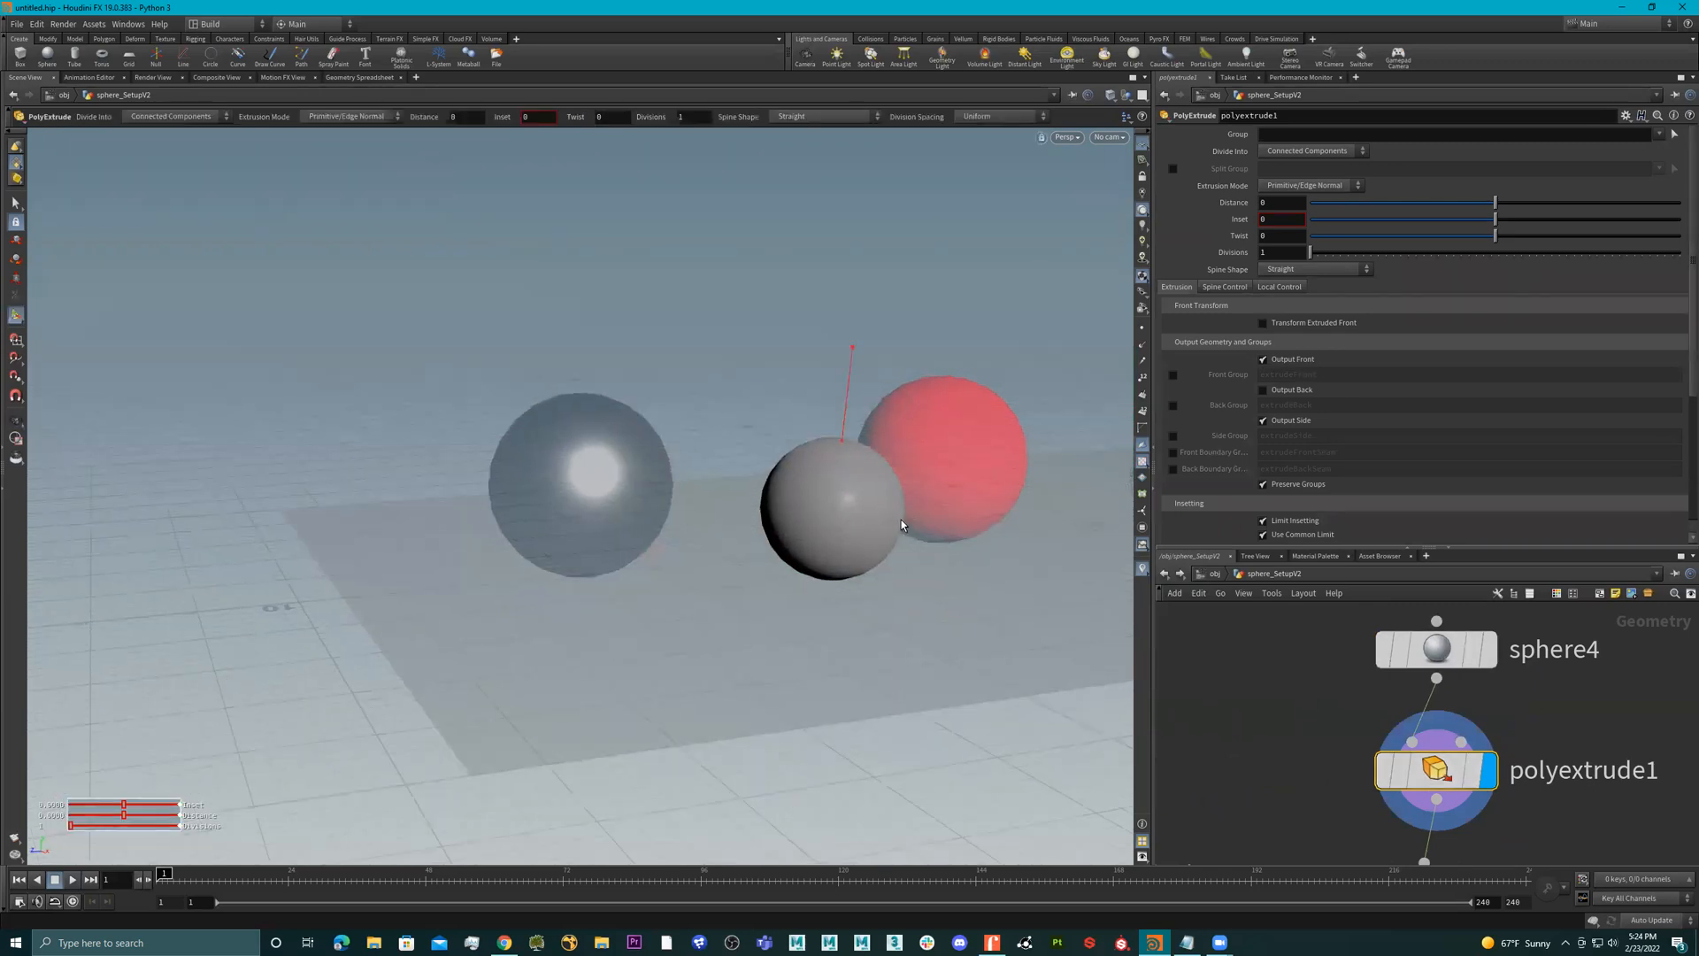
# - Switch the viewport to wireframe and test PolyExtrude distances, settling on a Distance of 0.081
pyautogui.press('w')
pyautogui.scroll(3, 903, 483)
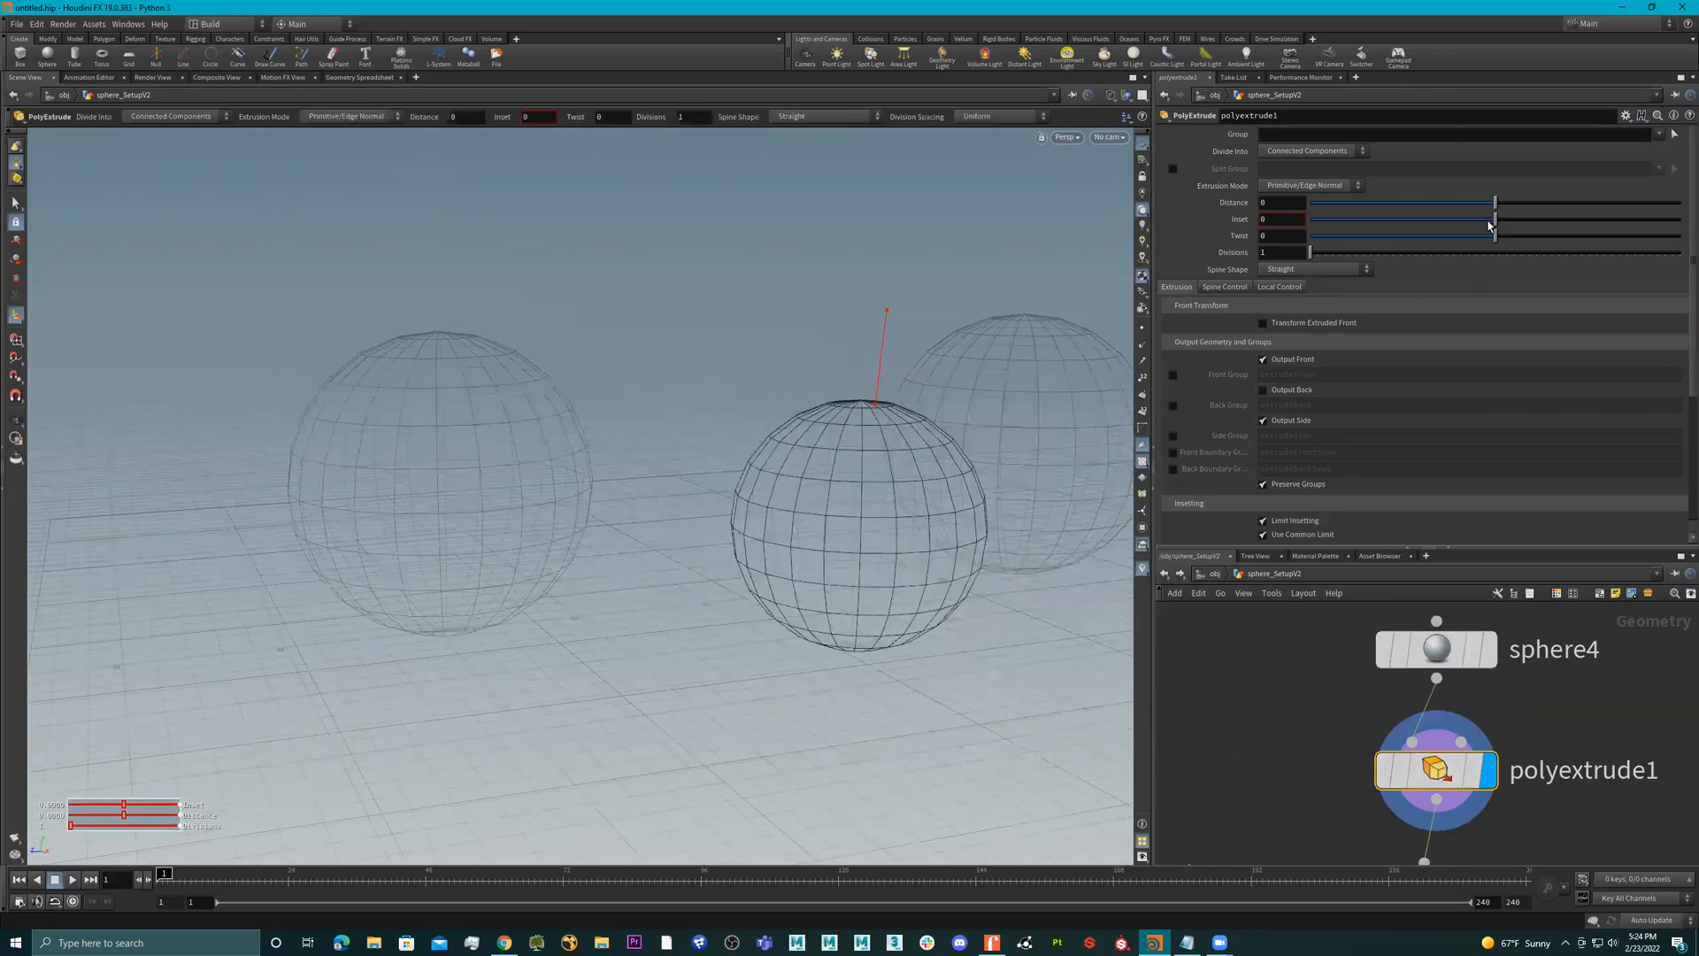
pyautogui.moveTo(1493, 202); pyautogui.dragTo(1602, 216)
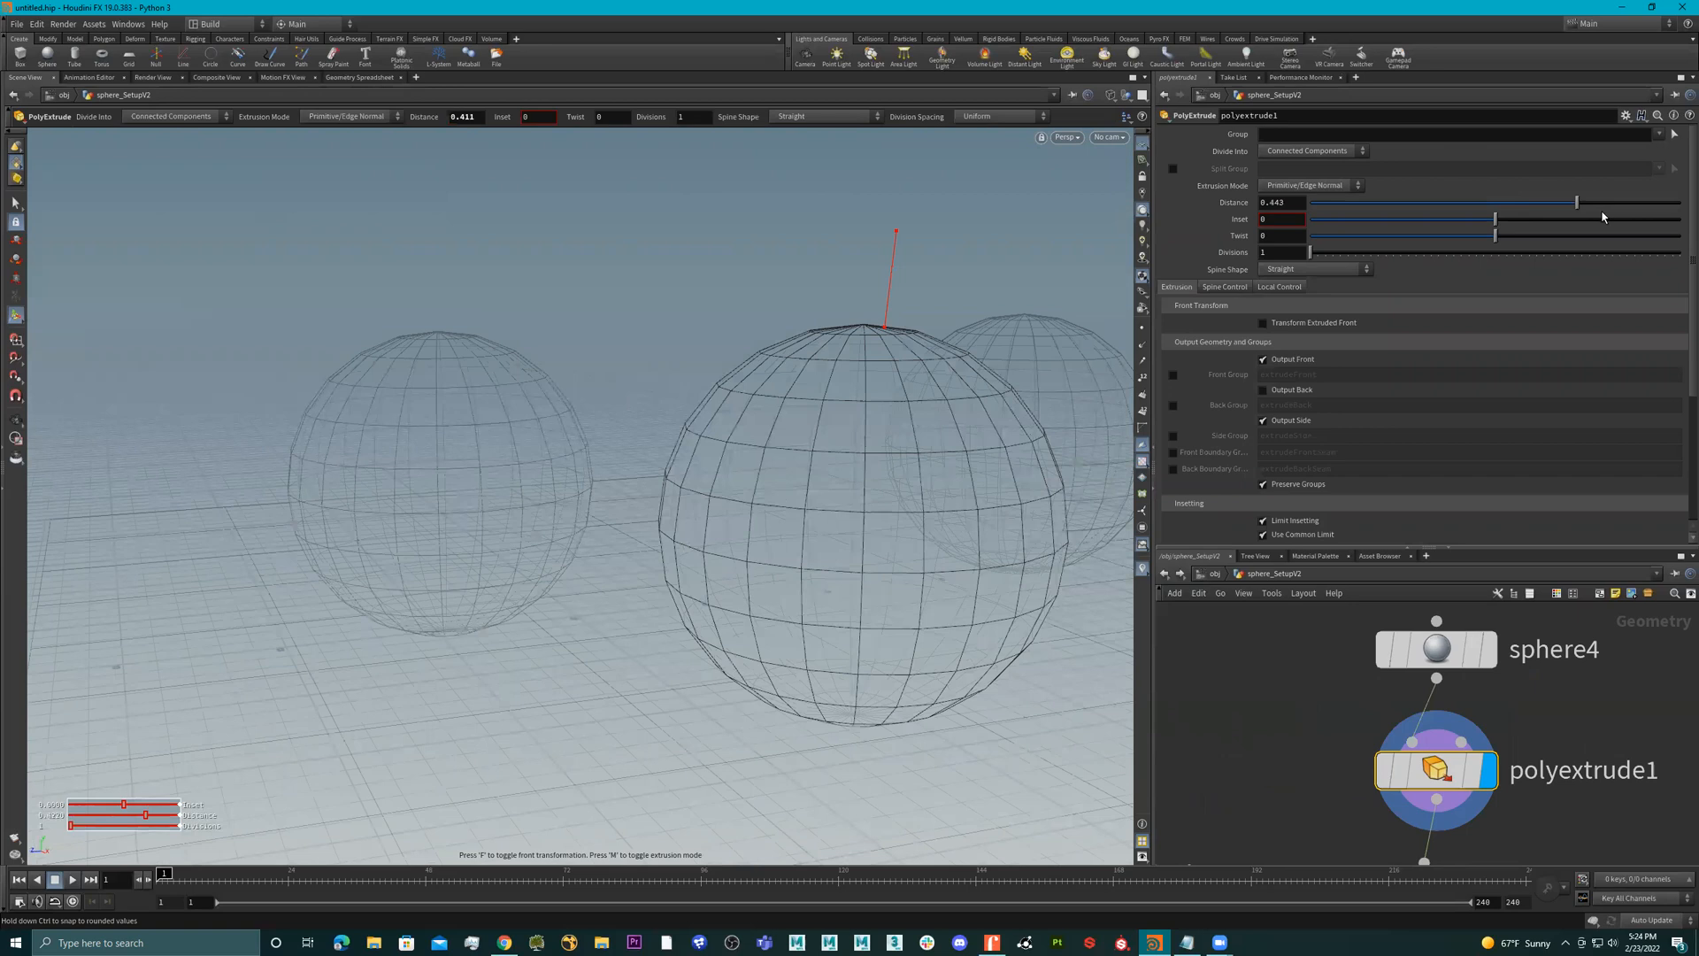
pyautogui.hotkey('ctrl', 'z')
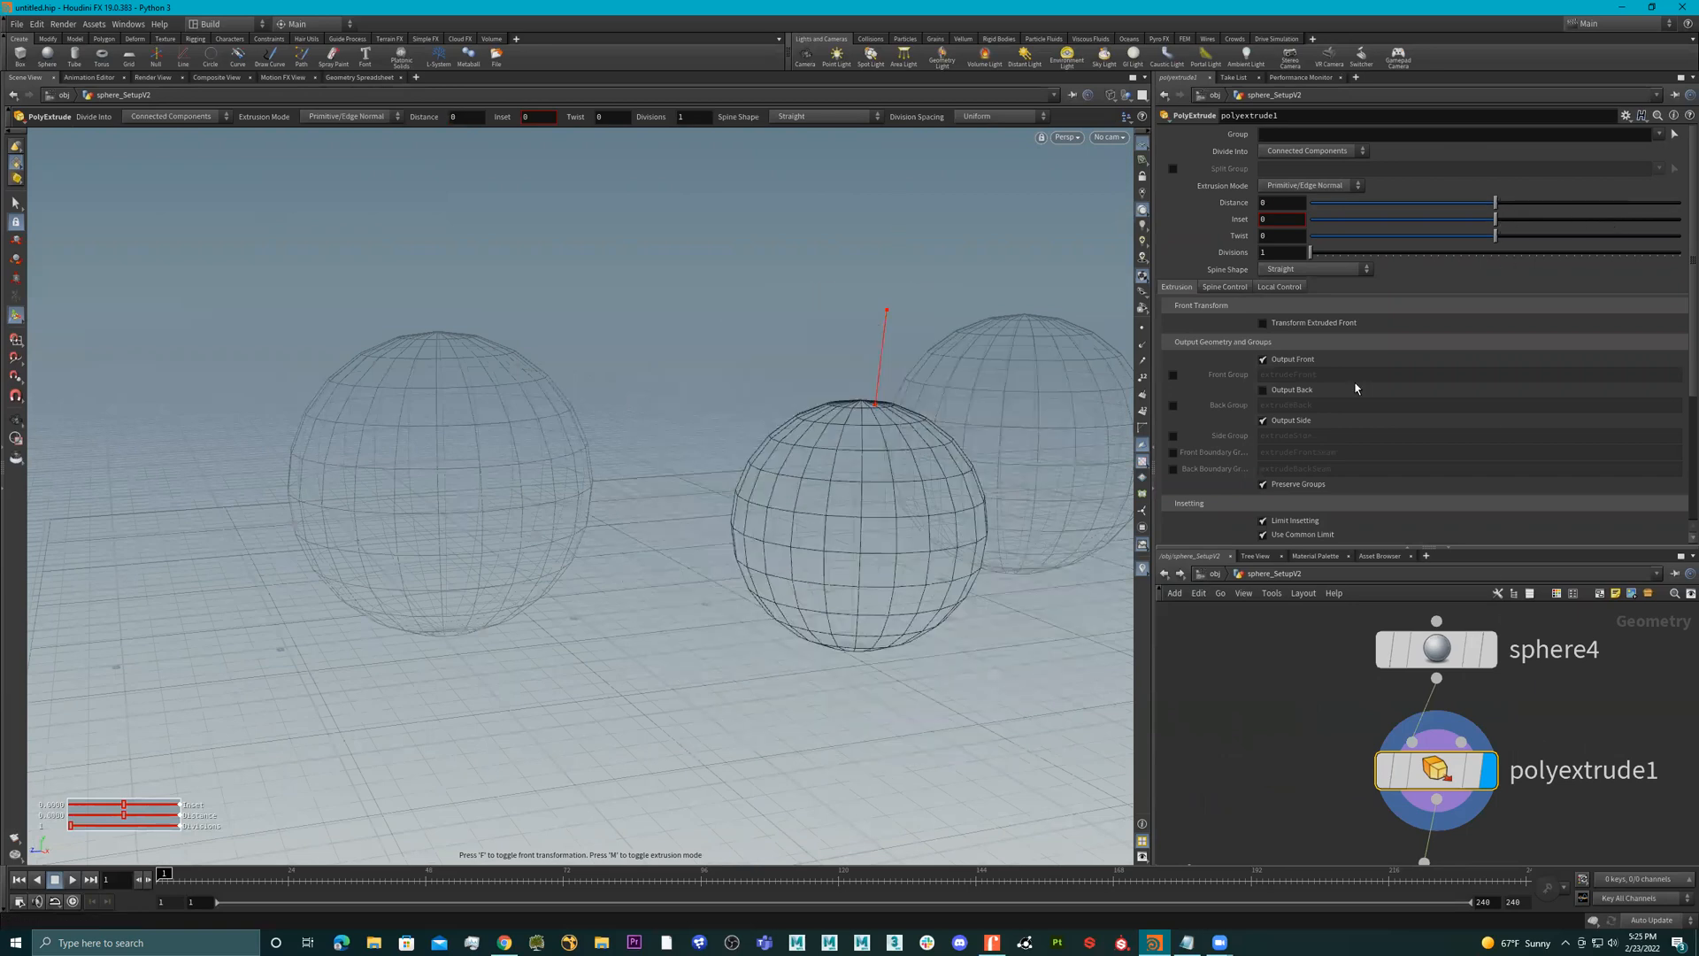
pyautogui.moveTo(1498, 227)
pyautogui.mouseDown()
pyautogui.moveTo(1557, 221)
pyautogui.moveTo(1482, 219)
pyautogui.mouseUp()
pyautogui.hotkey('ctrl', 'z')
pyautogui.moveTo(1496, 210); pyautogui.dragTo(1533, 231)
pyautogui.hotkey('ctrl', 'z')
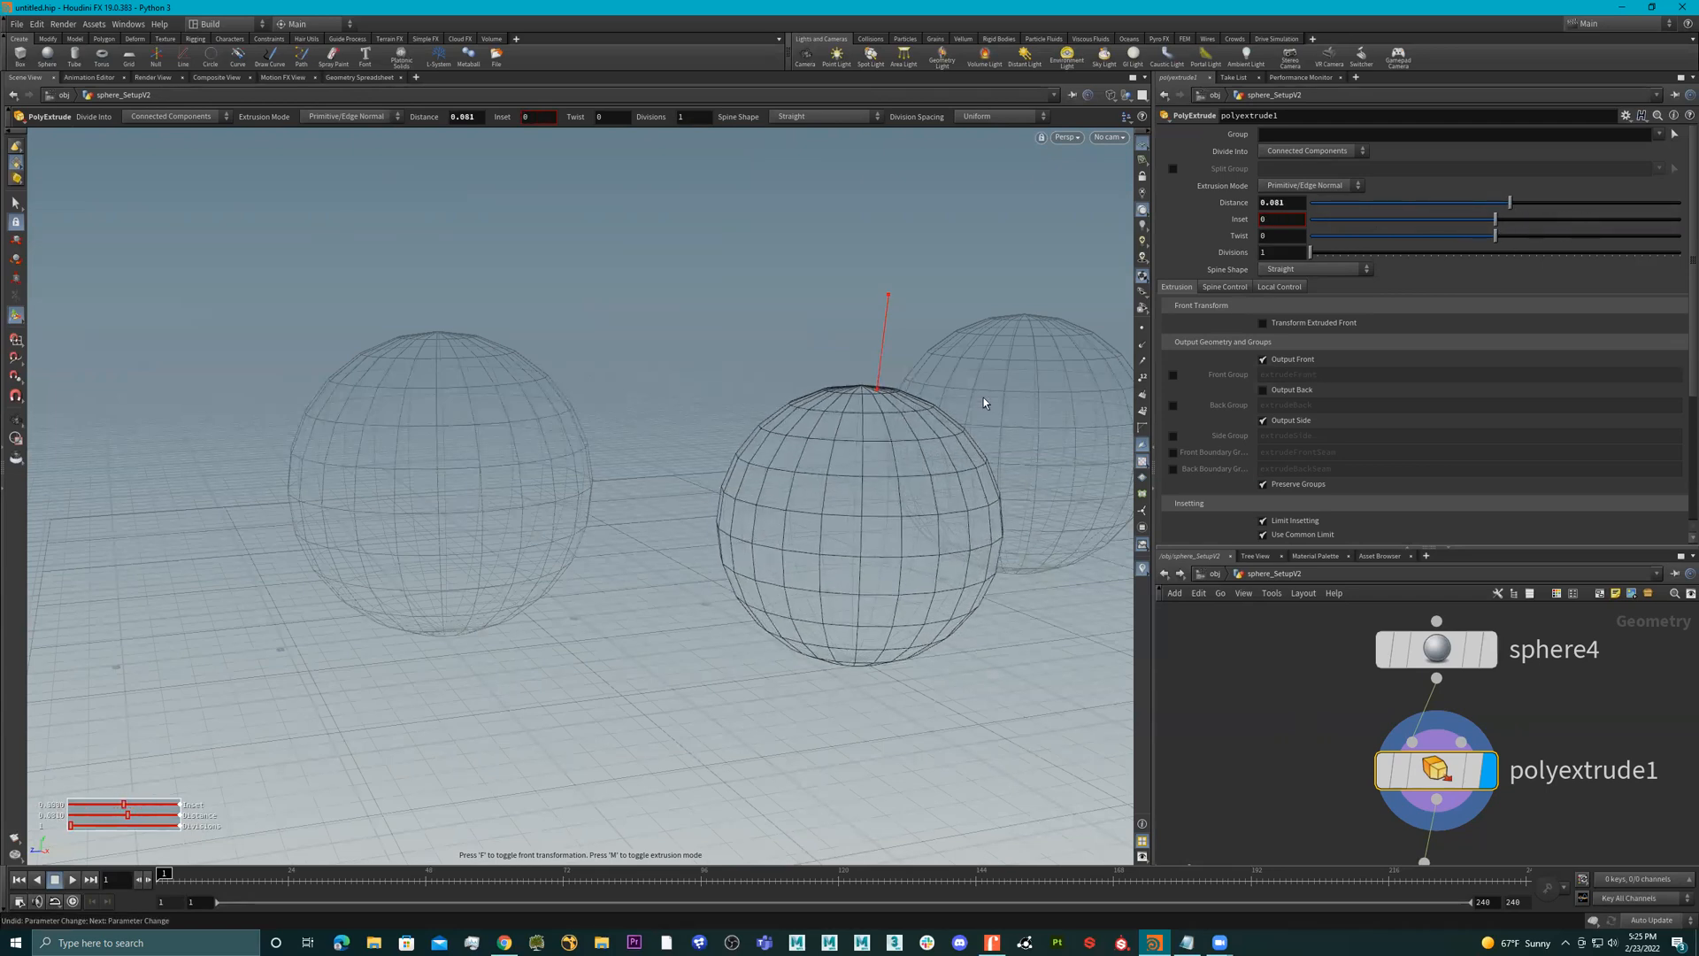
# - Examine the extruded shell up close in wireframe and compare it with the original sphere4 geometry
pyautogui.press('Escape')
pyautogui.moveTo(858, 358); pyautogui.dragTo(873, 361)
pyautogui.scroll(2, 885, 389)
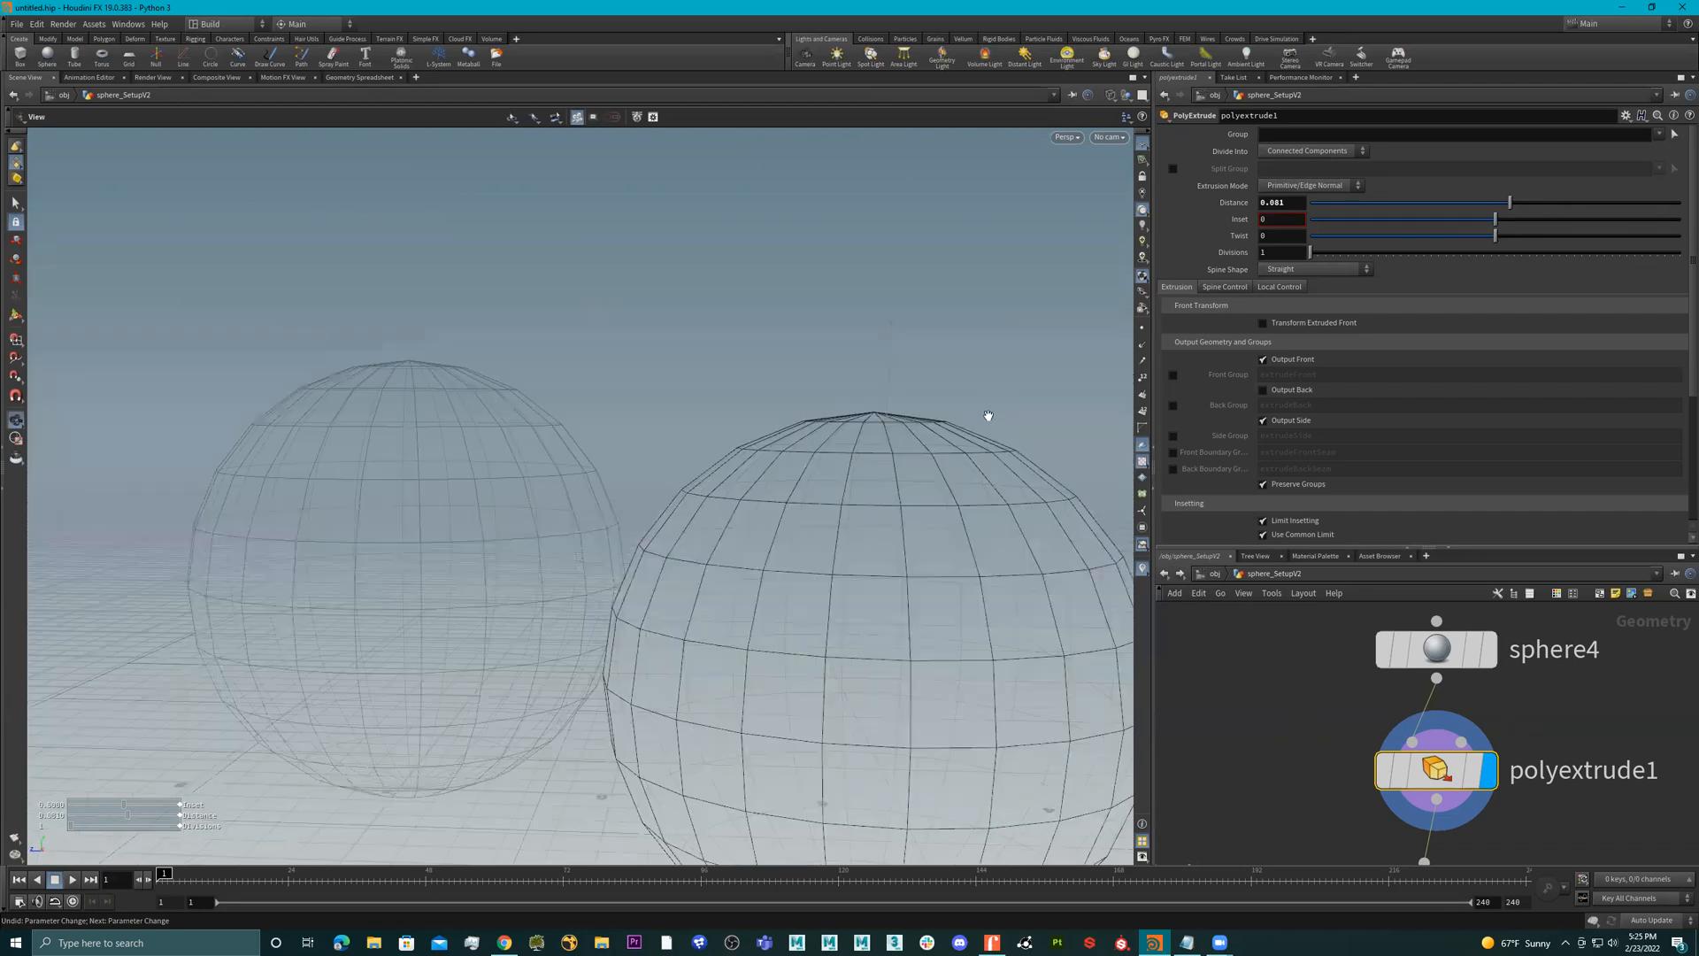
pyautogui.press('Return')
pyautogui.press('Escape')
pyautogui.moveTo(938, 447); pyautogui.dragTo(1057, 311)
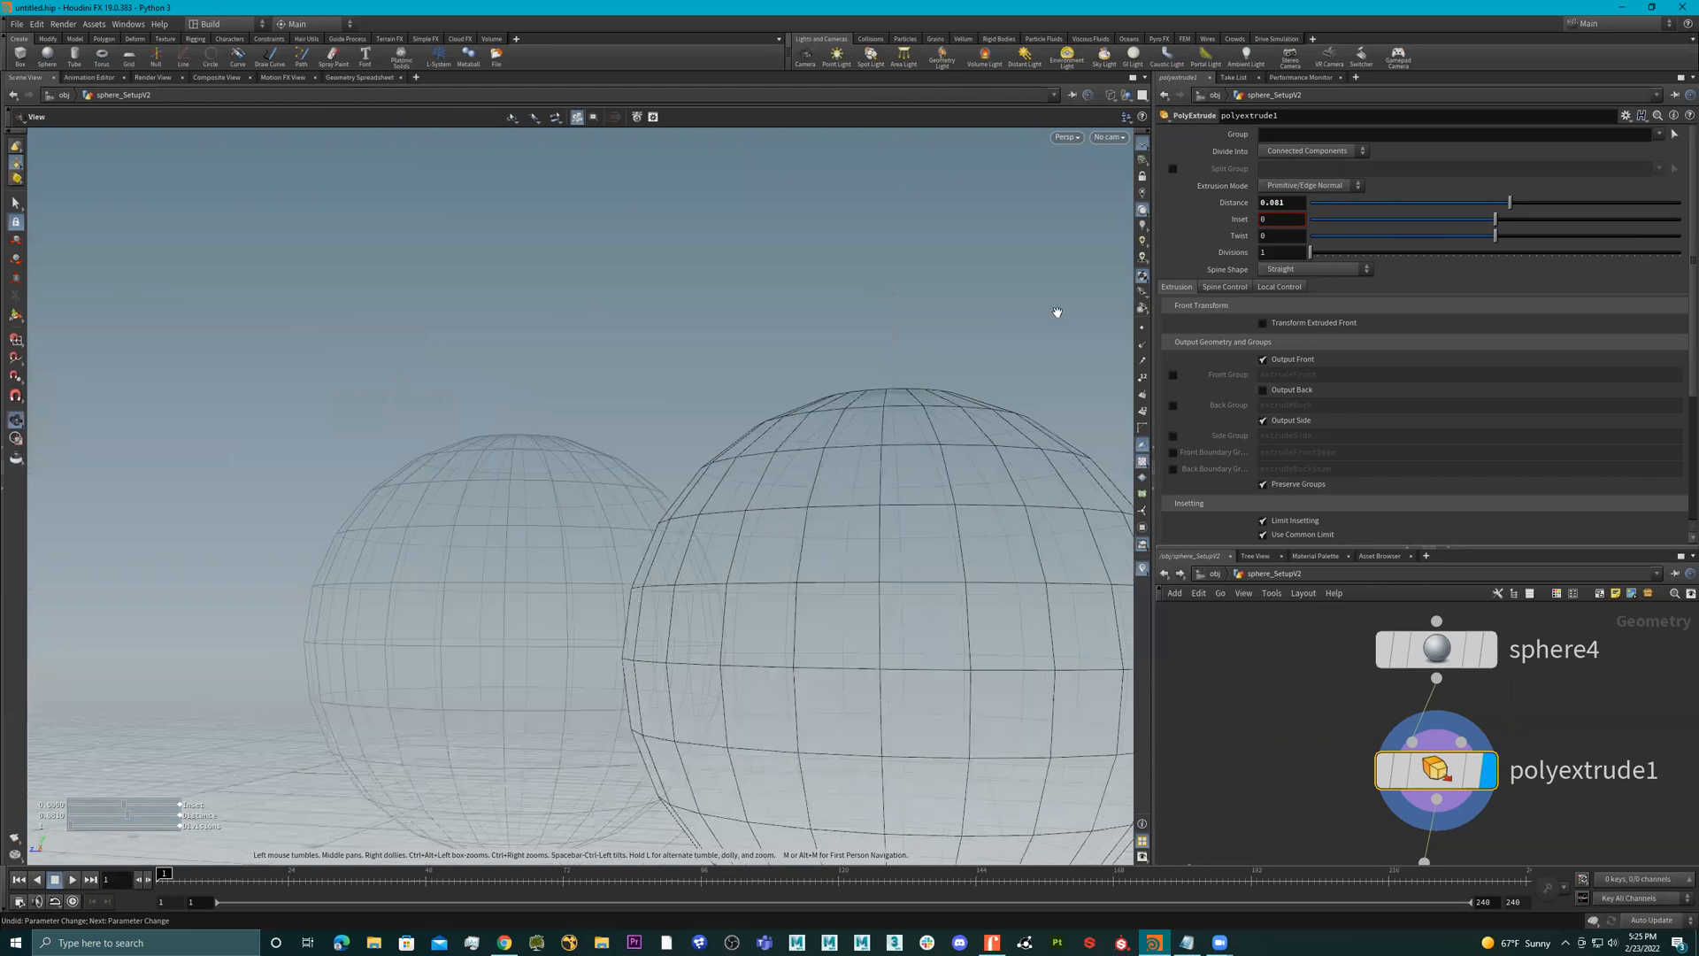
pyautogui.moveTo(1510, 204)
pyautogui.mouseDown()
pyautogui.moveTo(1609, 214)
pyautogui.moveTo(1524, 215)
pyautogui.mouseUp()
pyautogui.hotkey('ctrl', 'z')
pyautogui.click(1487, 648)
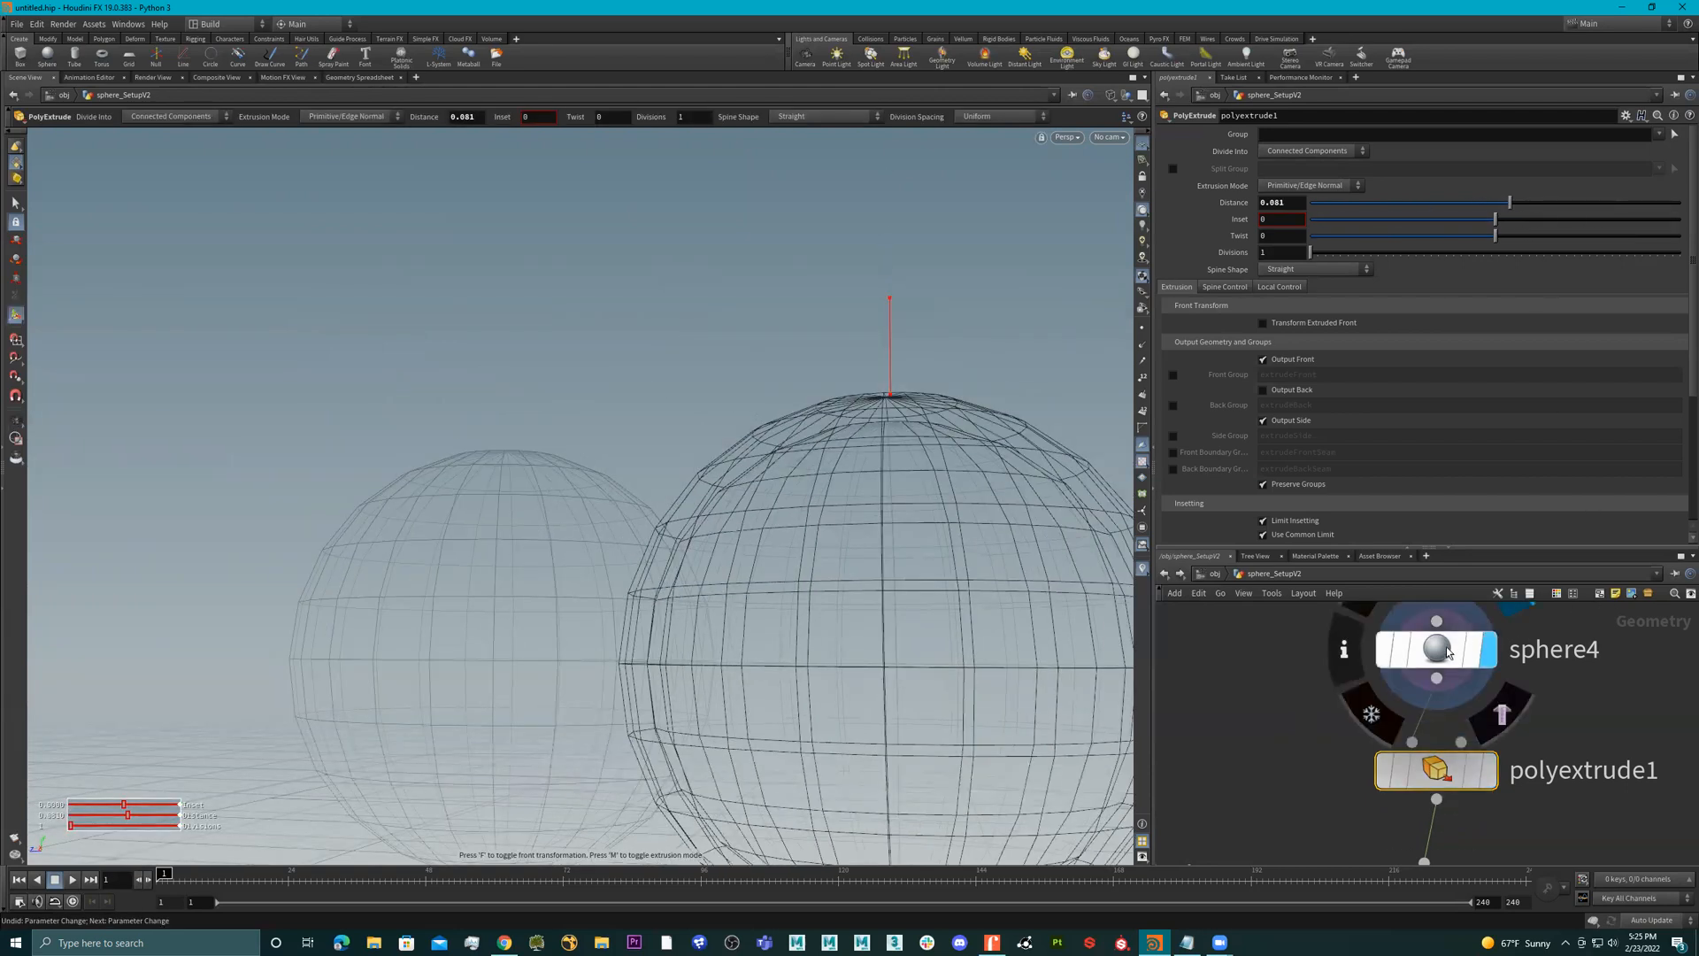
pyautogui.click(1488, 770)
pyautogui.keyDown('alt'); pyautogui.moveTo(939, 491); pyautogui.dragTo(1098, 547); pyautogui.keyUp('alt')
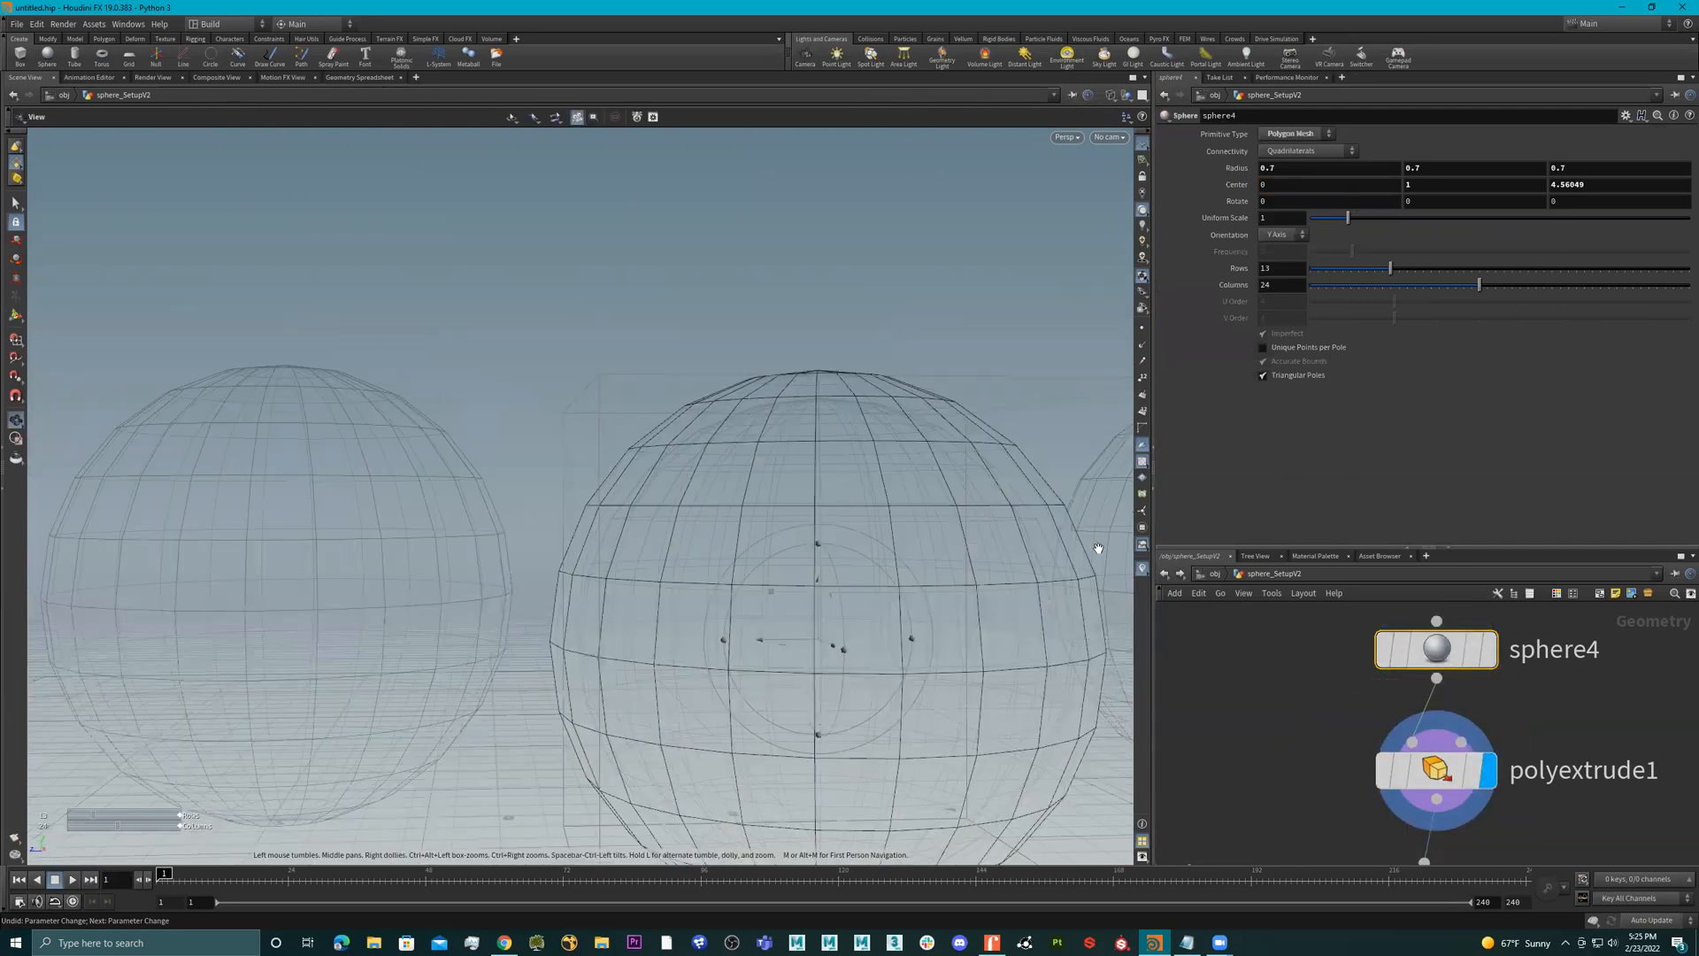
pyautogui.press('Return')
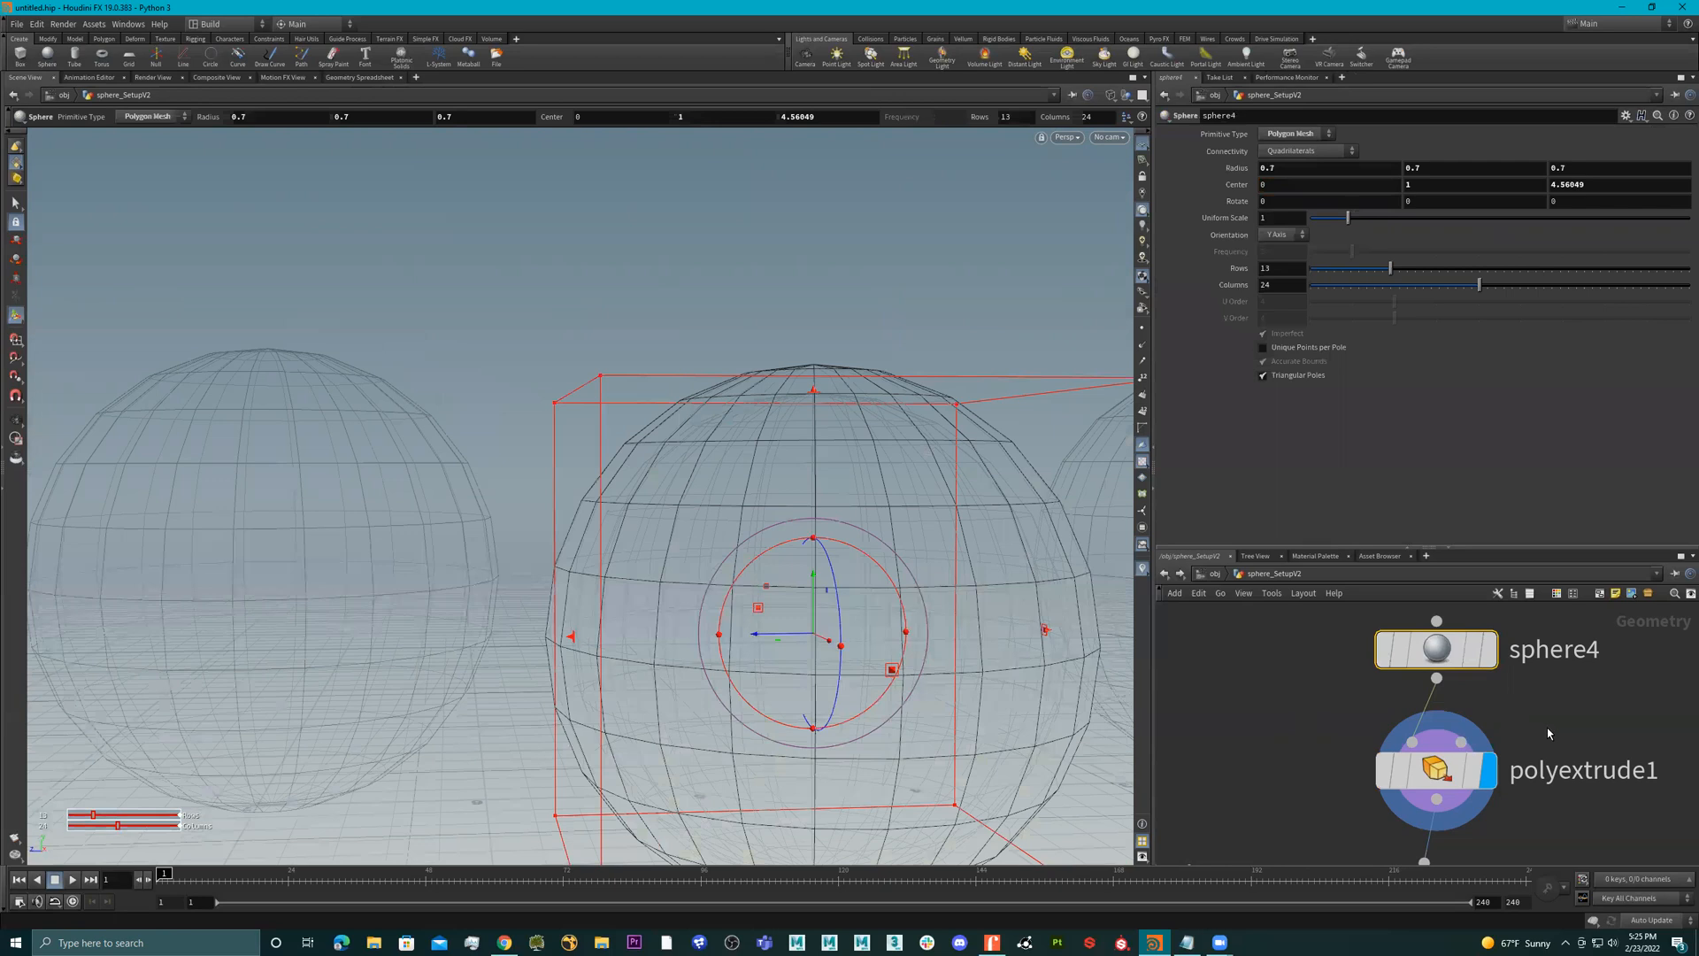
# - Display sphere4 as a template and set the polyextrude1 distance to about 0.022
pyautogui.press('Down')
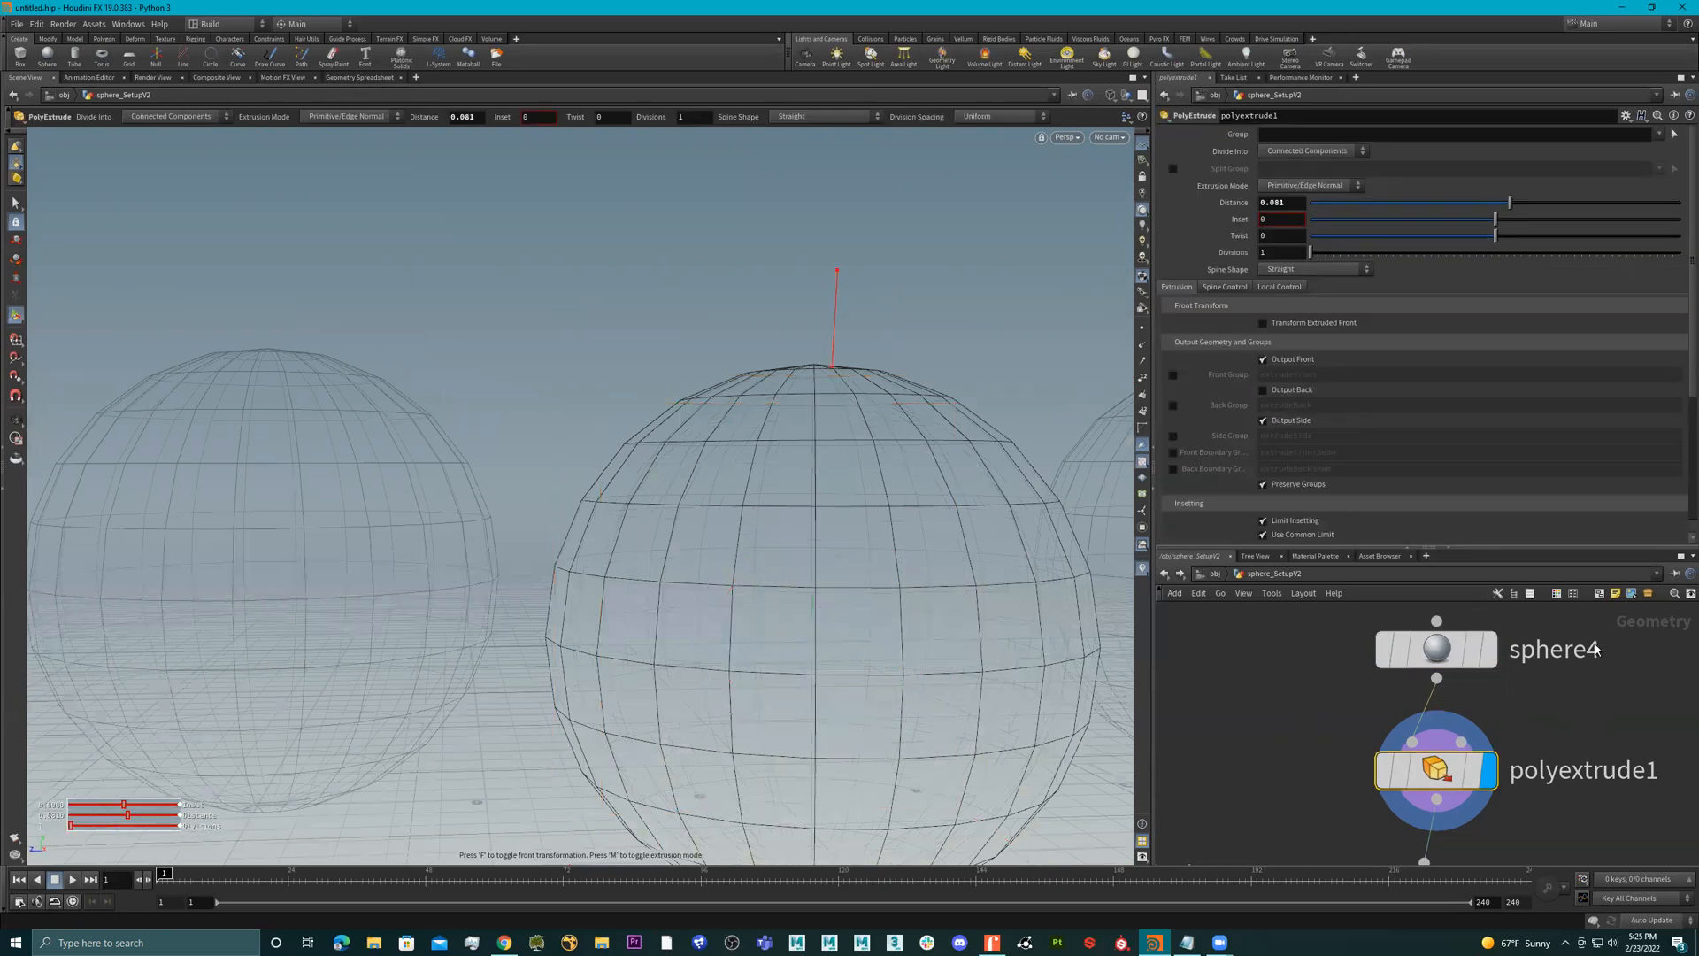
pyautogui.moveTo(837, 284); pyautogui.dragTo(826, 354)
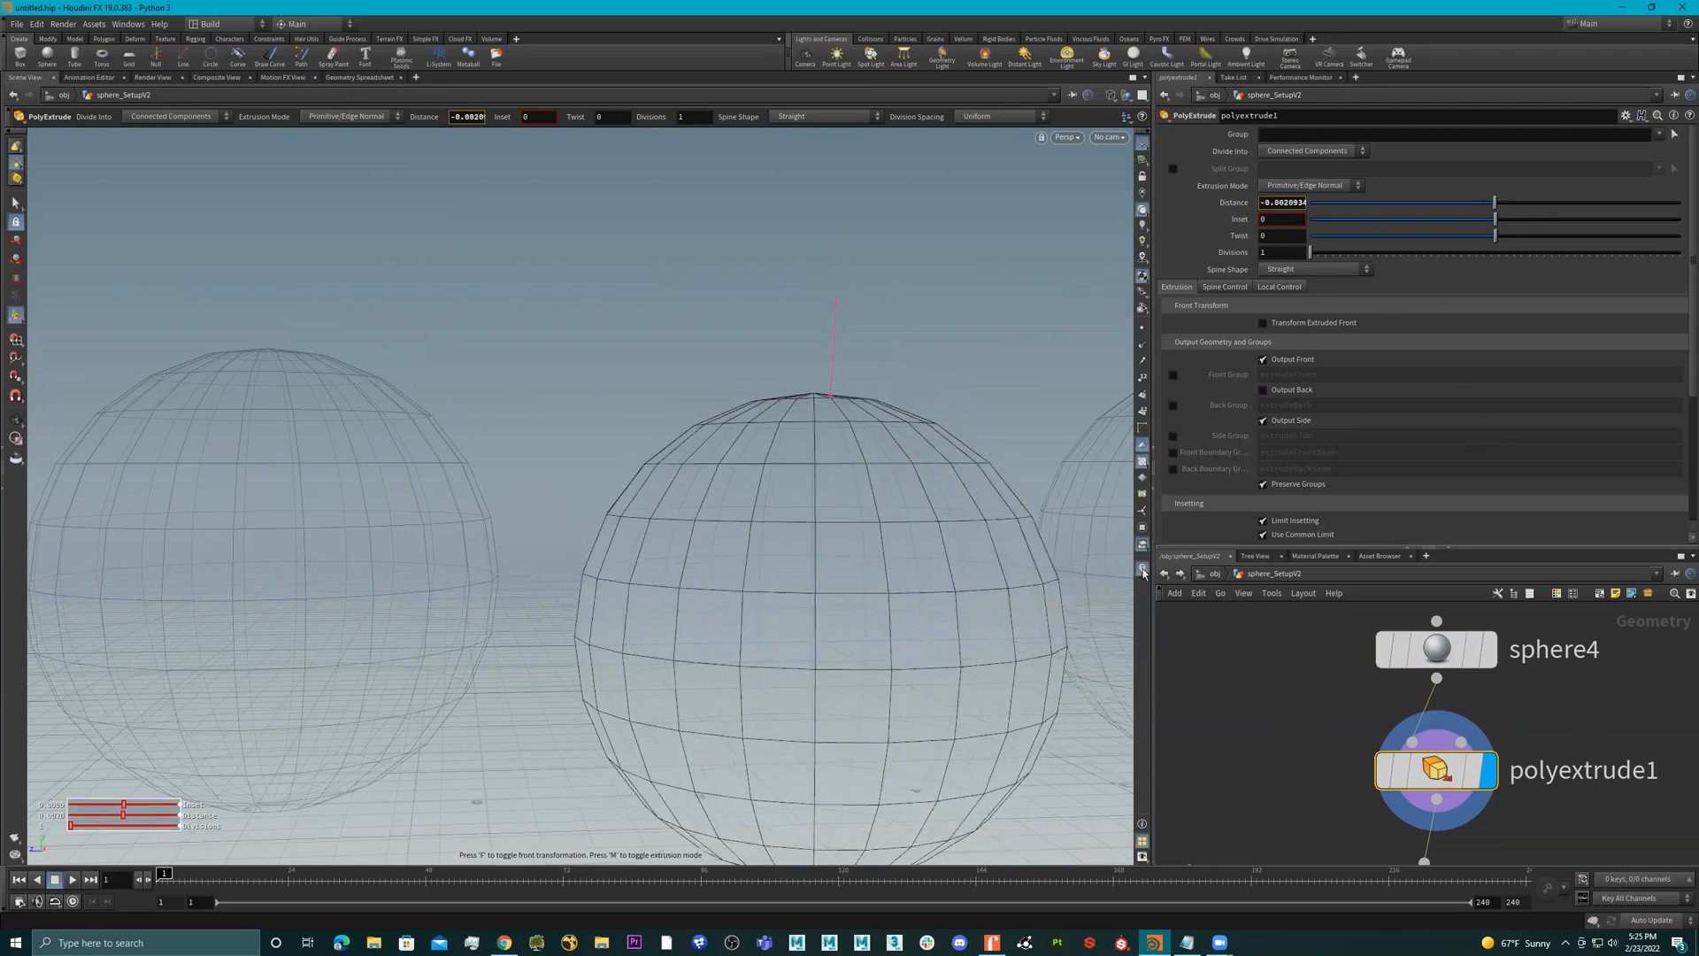
pyautogui.click(1475, 659)
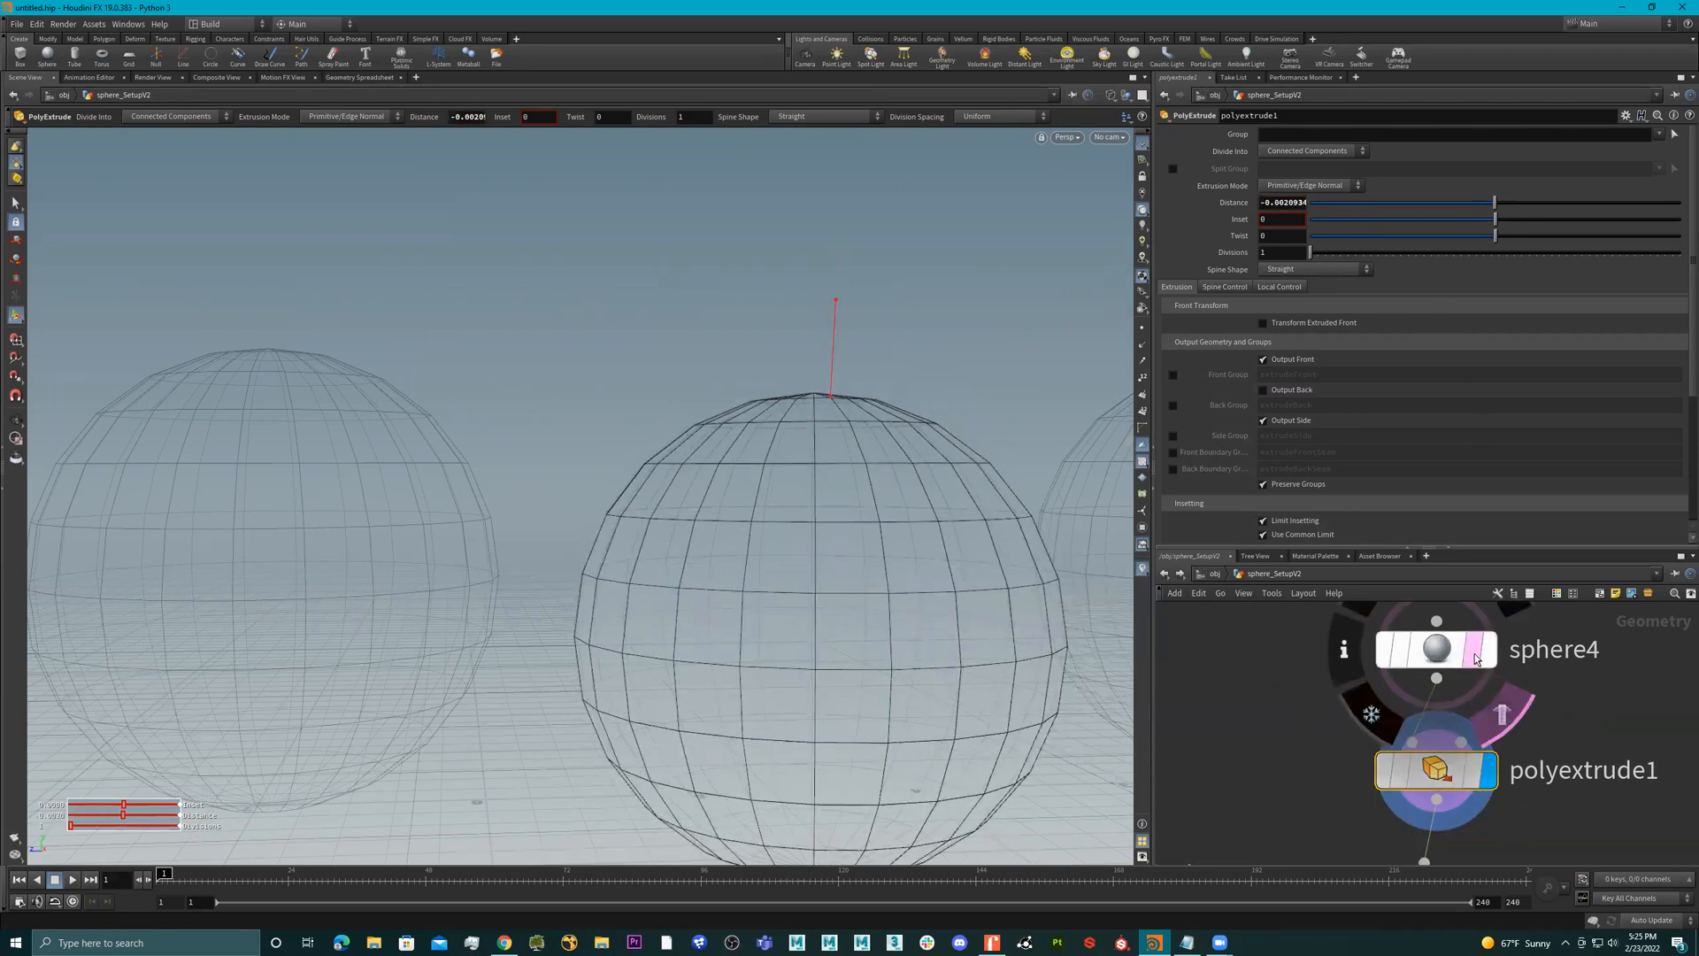
pyautogui.press('Escape')
pyautogui.moveTo(849, 378); pyautogui.dragTo(845, 311)
pyautogui.press('Return')
pyautogui.moveTo(1496, 219); pyautogui.dragTo(1536, 221)
pyautogui.hotkey('ctrl', 'z')
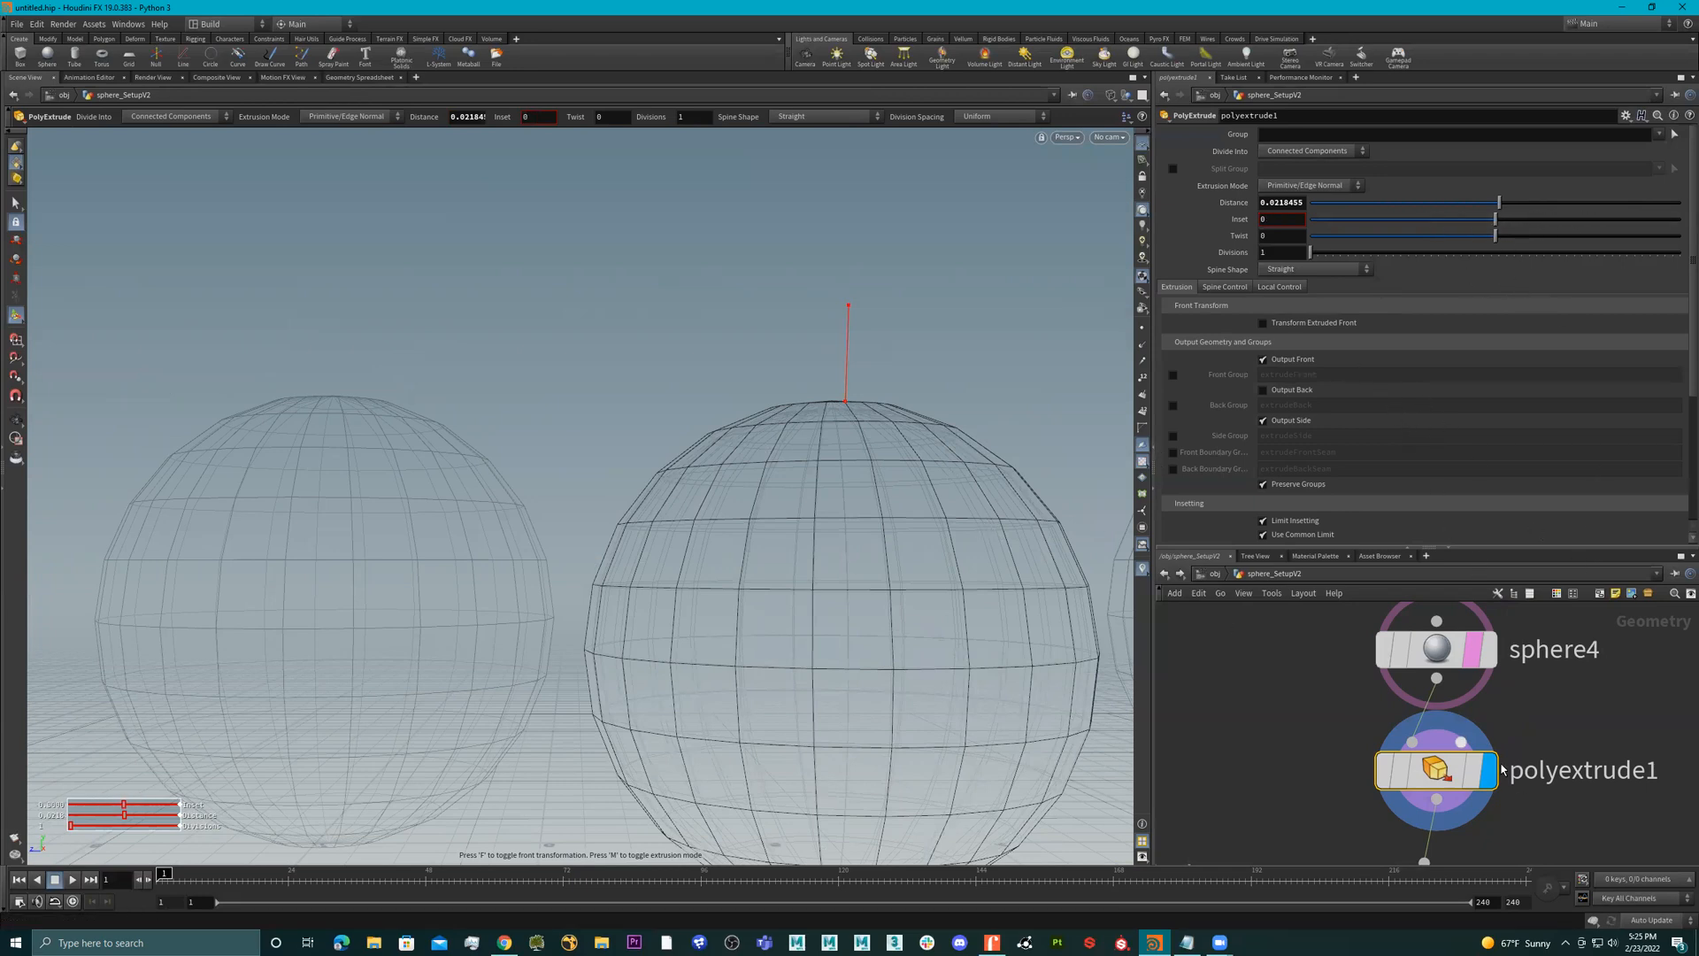
# - Render the scene with Mantra and frame the full row of spheres in the render
pyautogui.scroll(-5, 1501, 770)
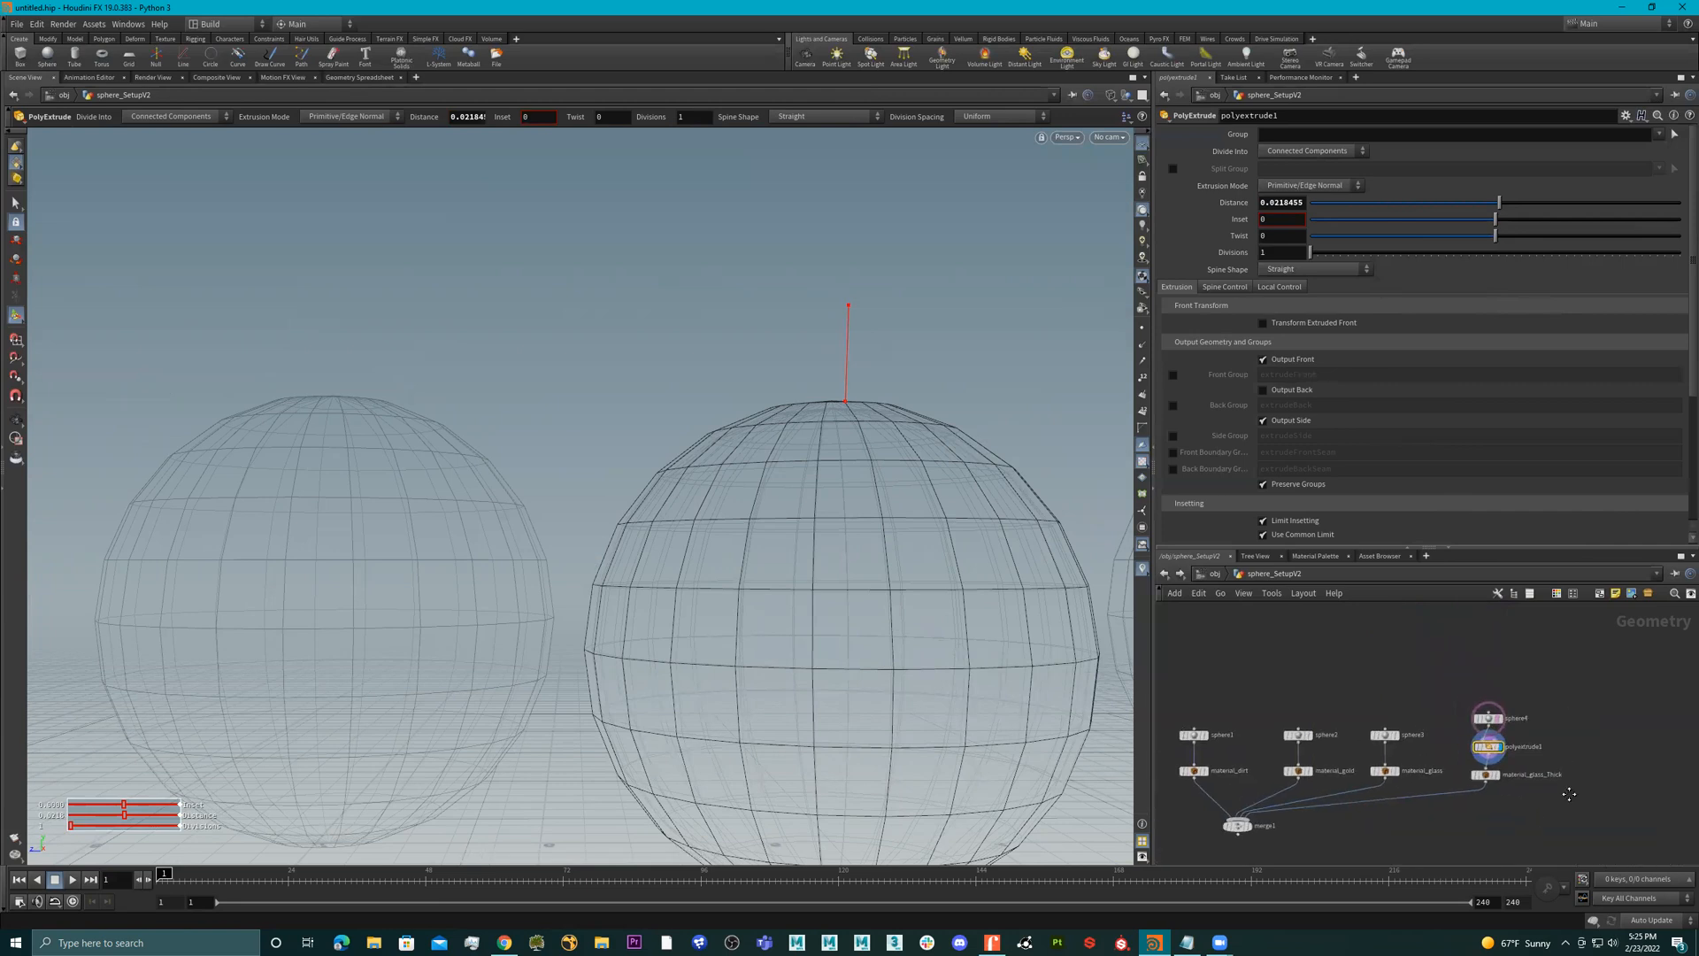
pyautogui.moveTo(1569, 794); pyautogui.dragTo(1619, 760, button='middle')
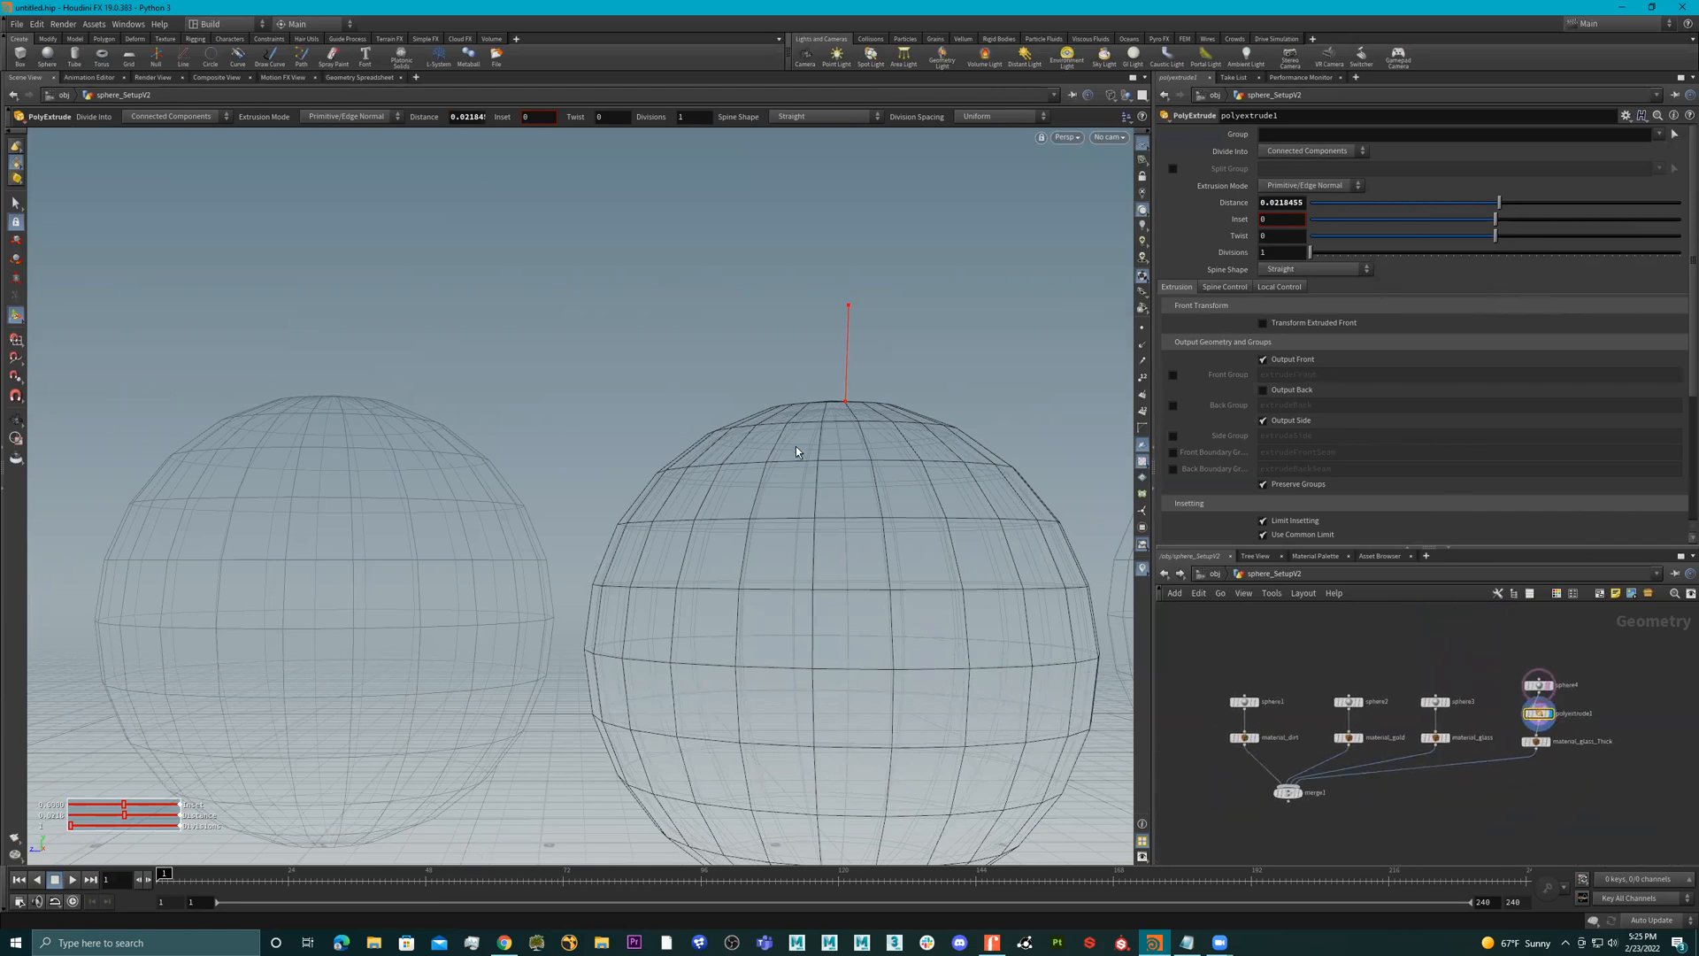
pyautogui.click(152, 78)
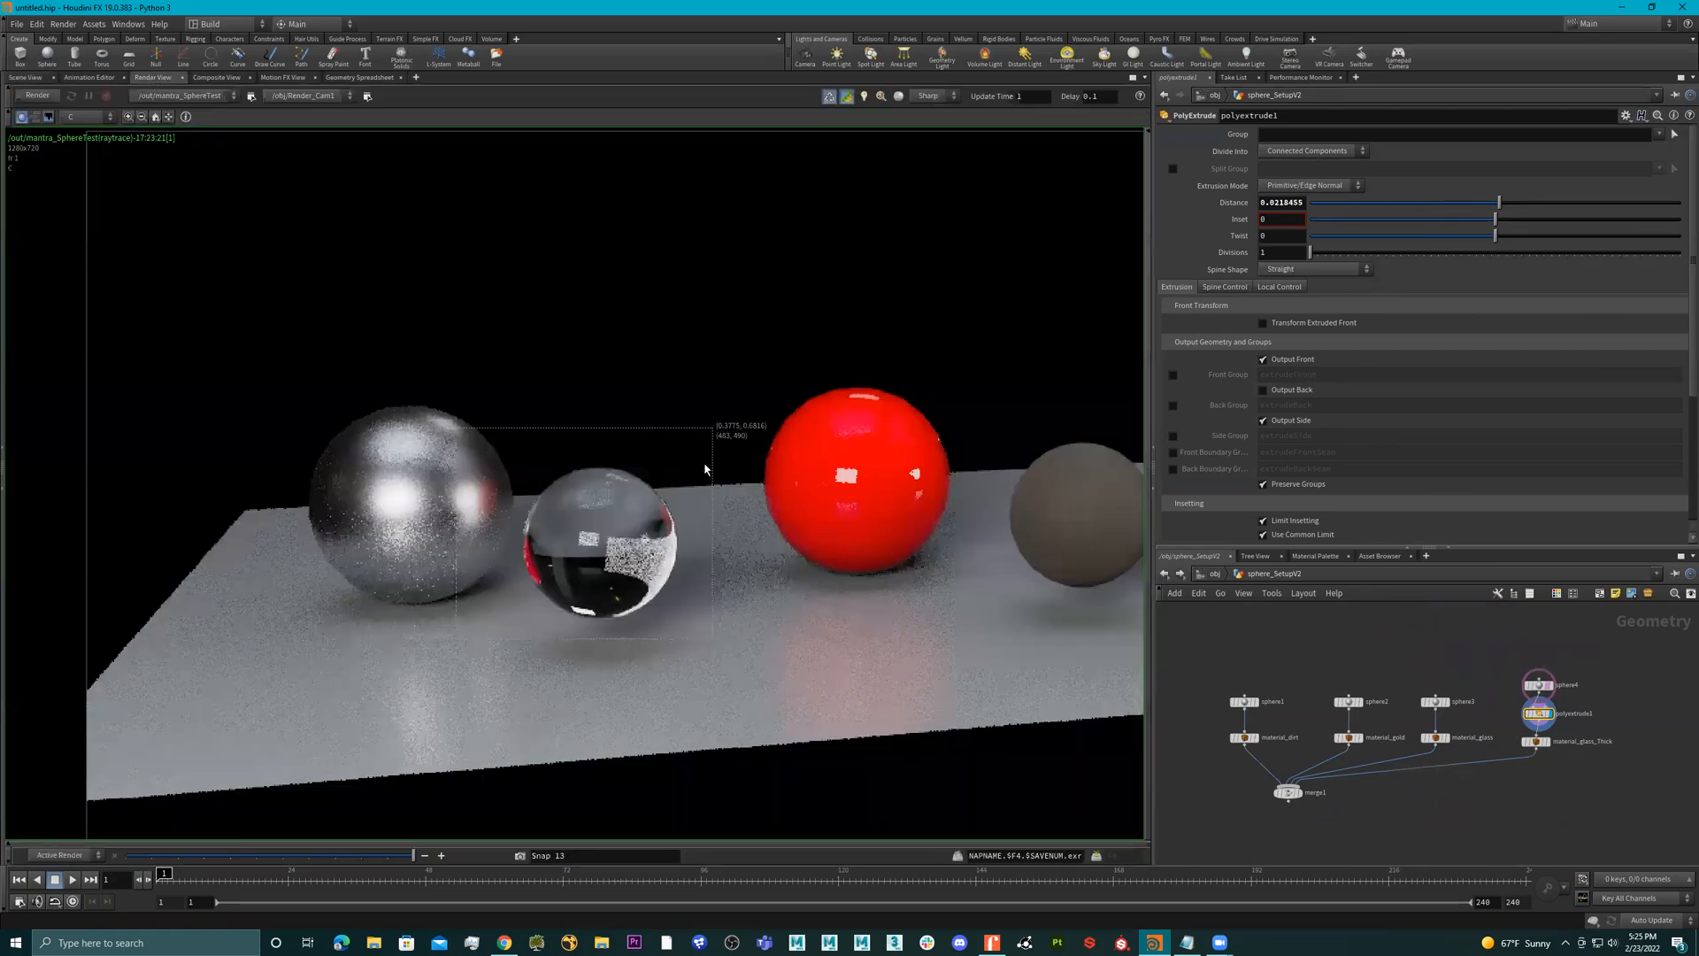
pyautogui.scroll(-4, 879, 588)
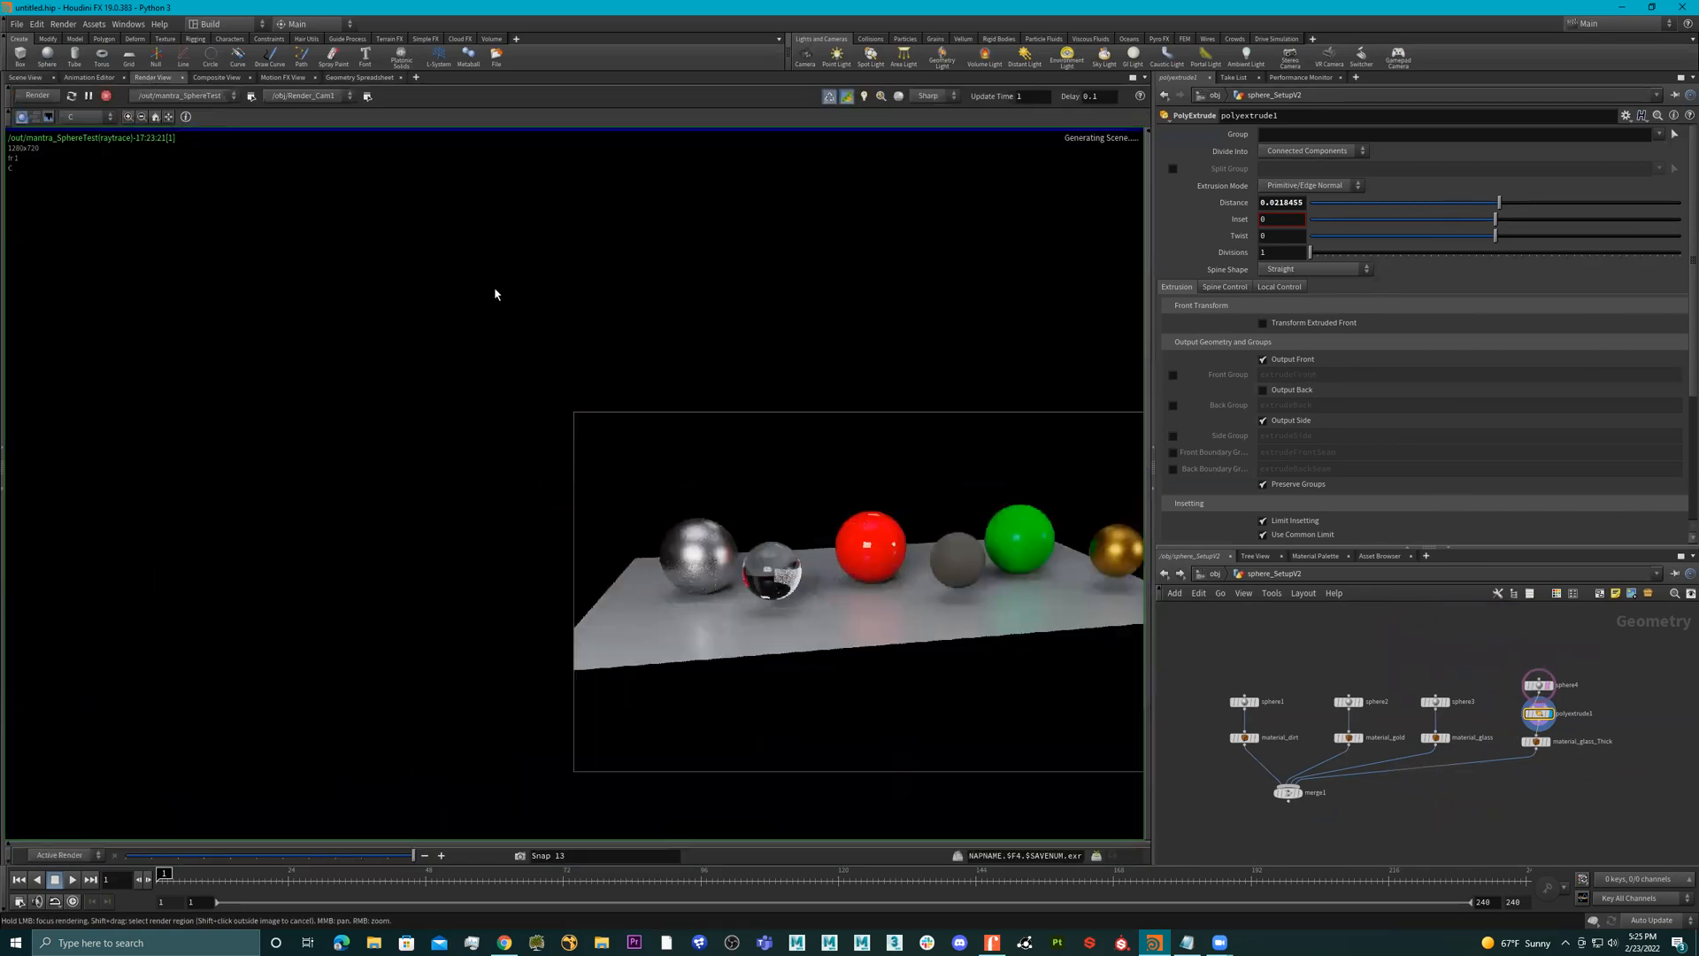
pyautogui.moveTo(942, 560); pyautogui.dragTo(693, 516, button='middle')
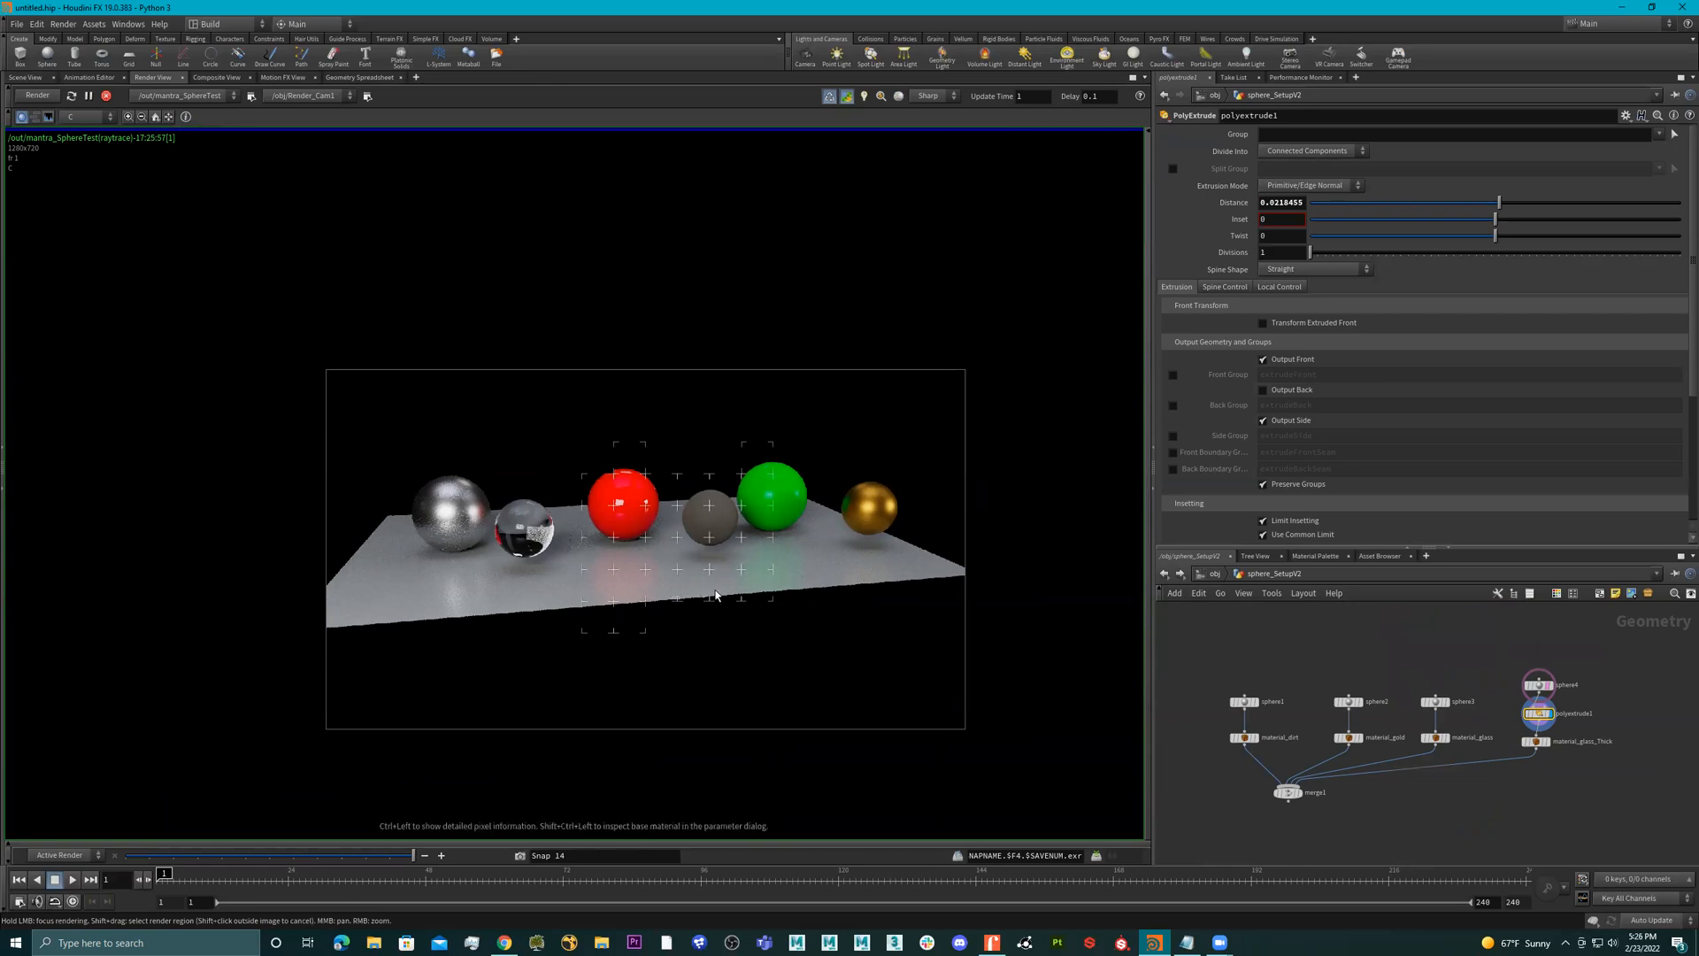
pyautogui.scroll(1, 639, 534)
pyautogui.scroll(2, 639, 534)
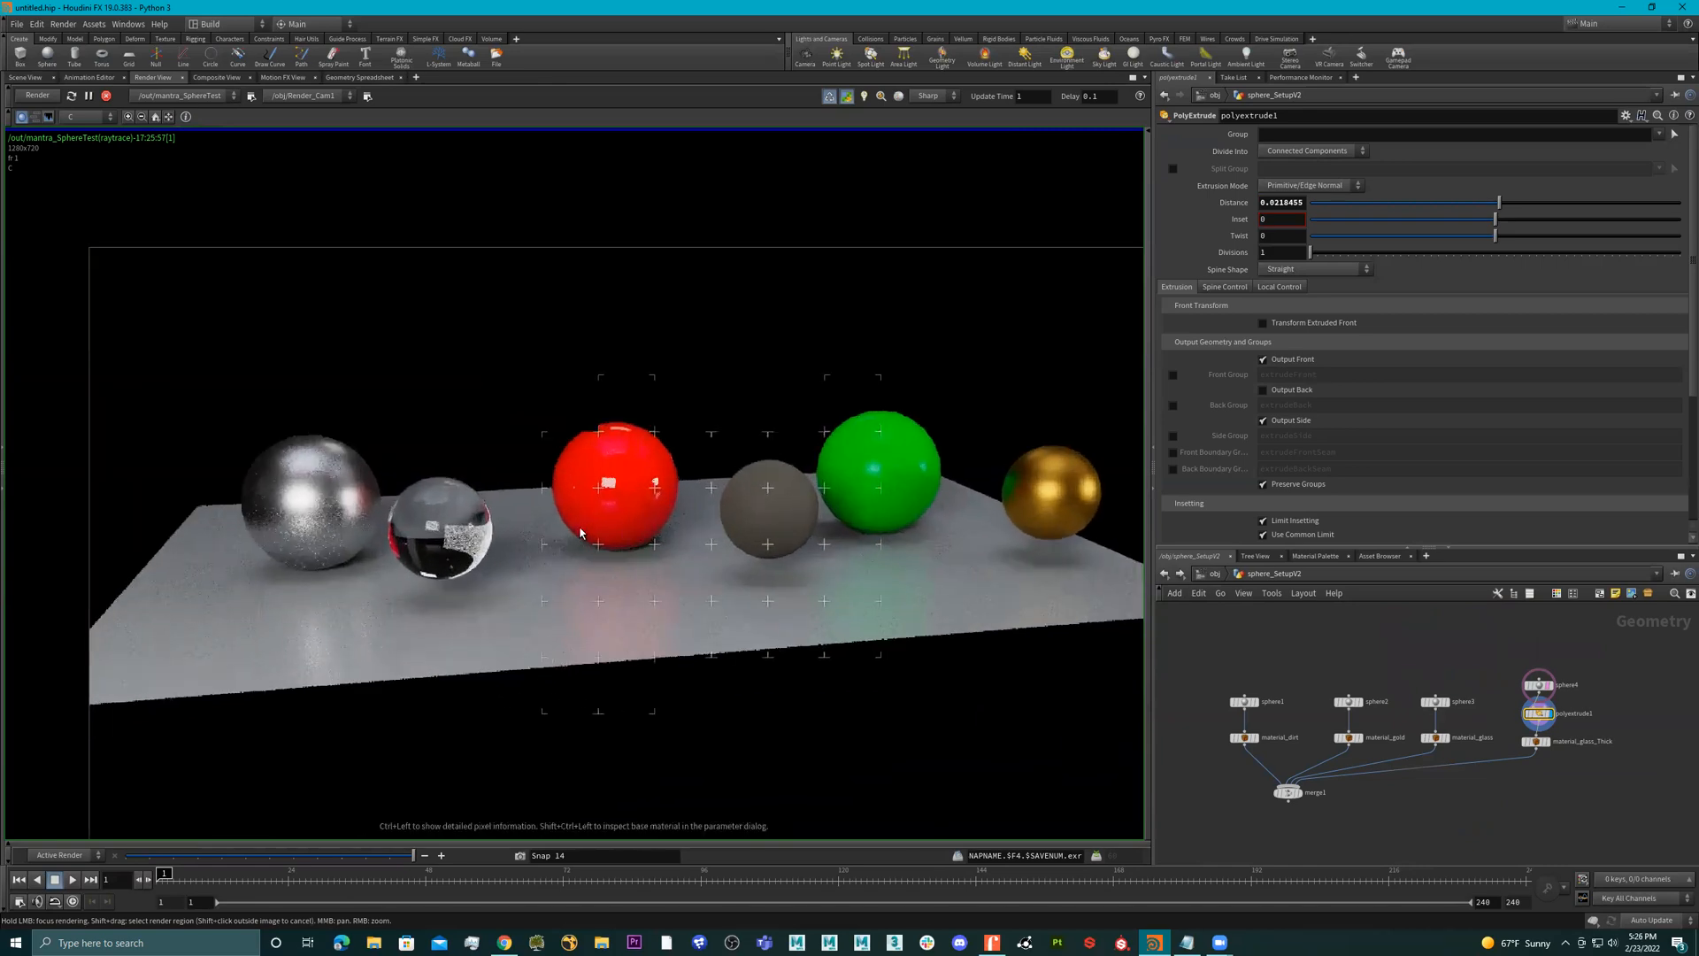
# - Reopen the sphere_SetupV2 network, select sphere4 and stop the running render
pyautogui.click(1215, 574)
pyautogui.doubleClick(1435, 709)
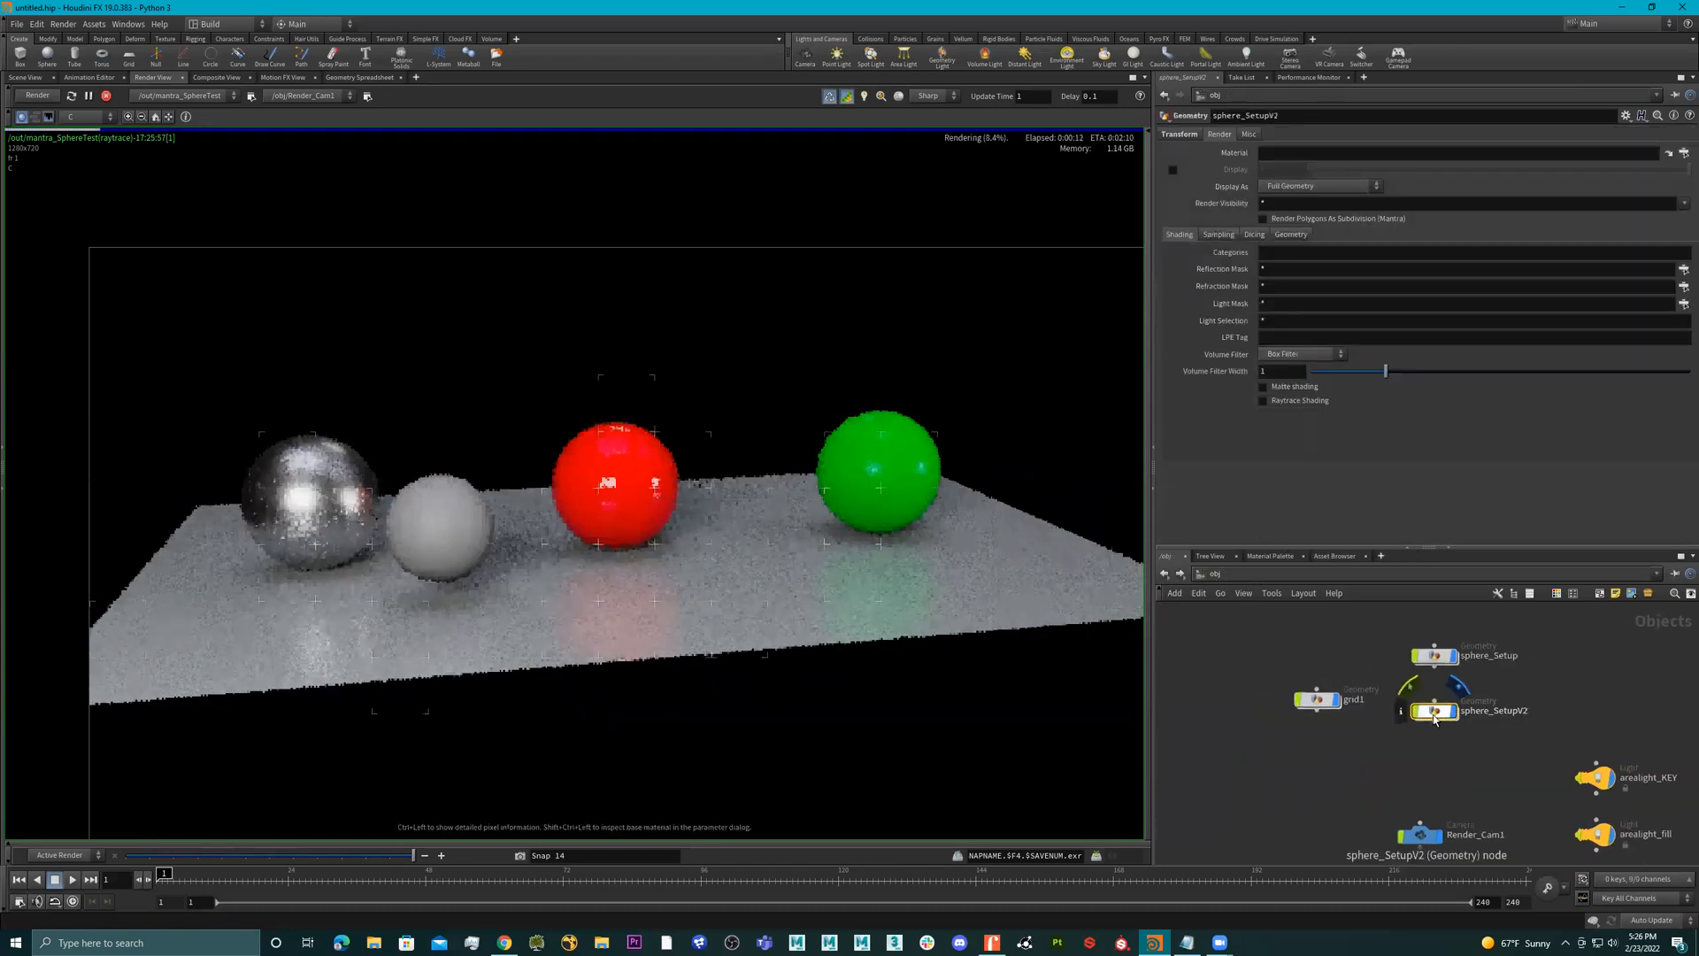
pyautogui.scroll(2, 1605, 683)
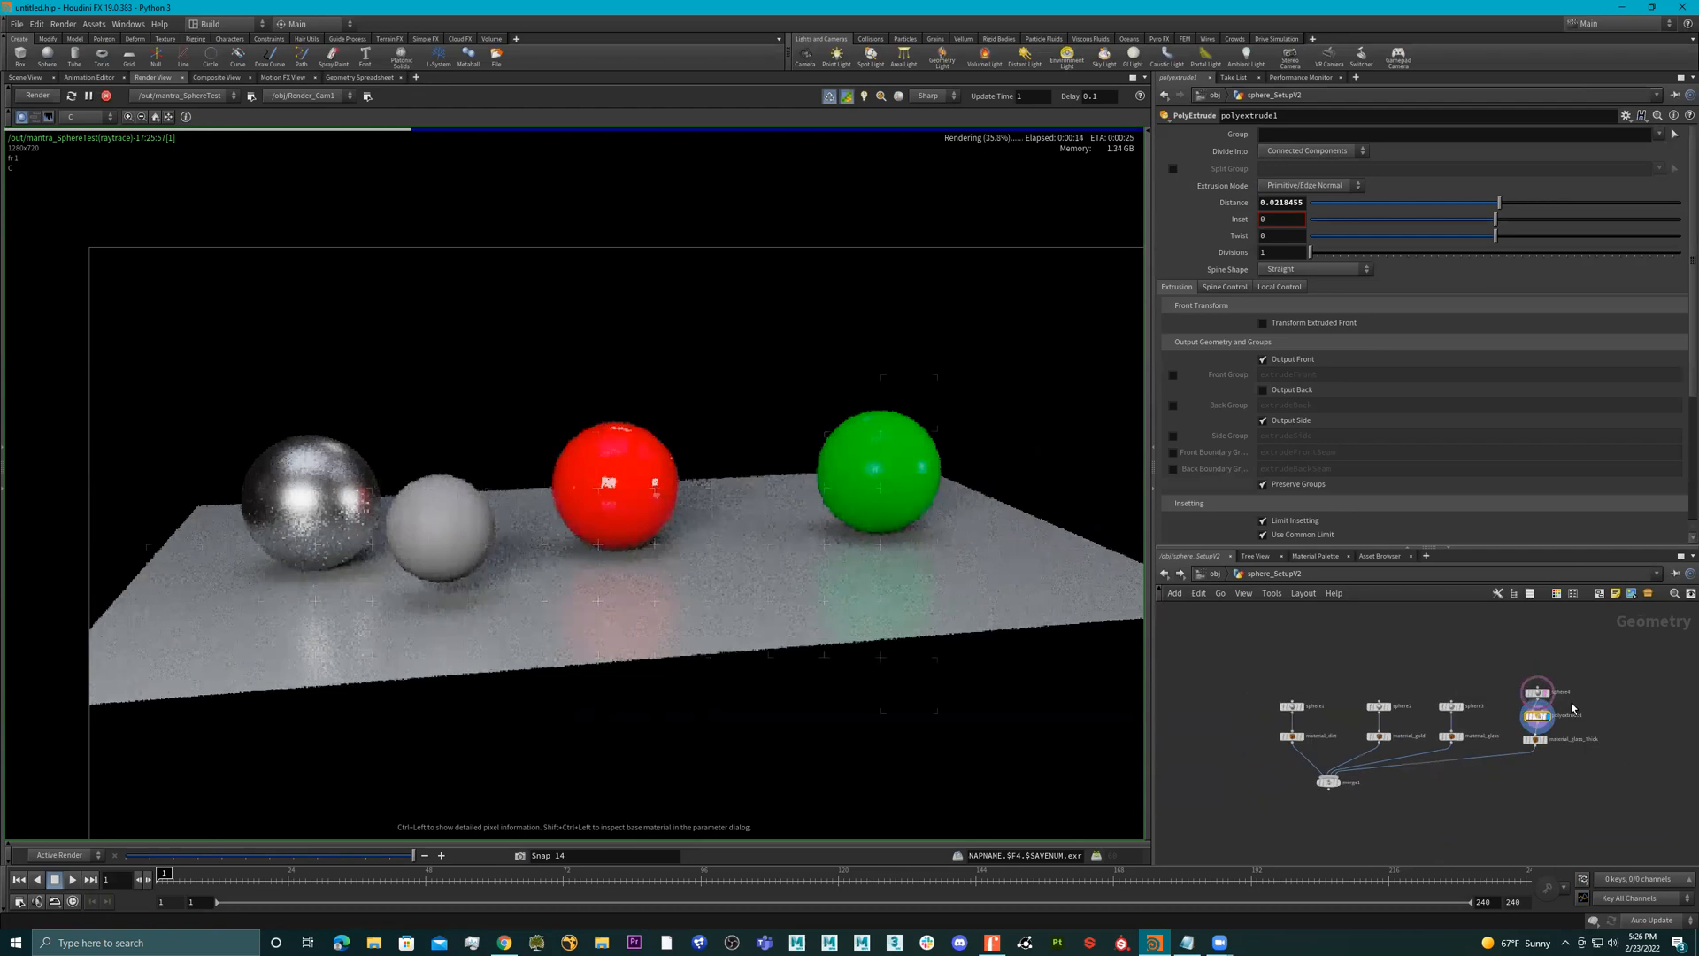
pyautogui.click(1512, 685)
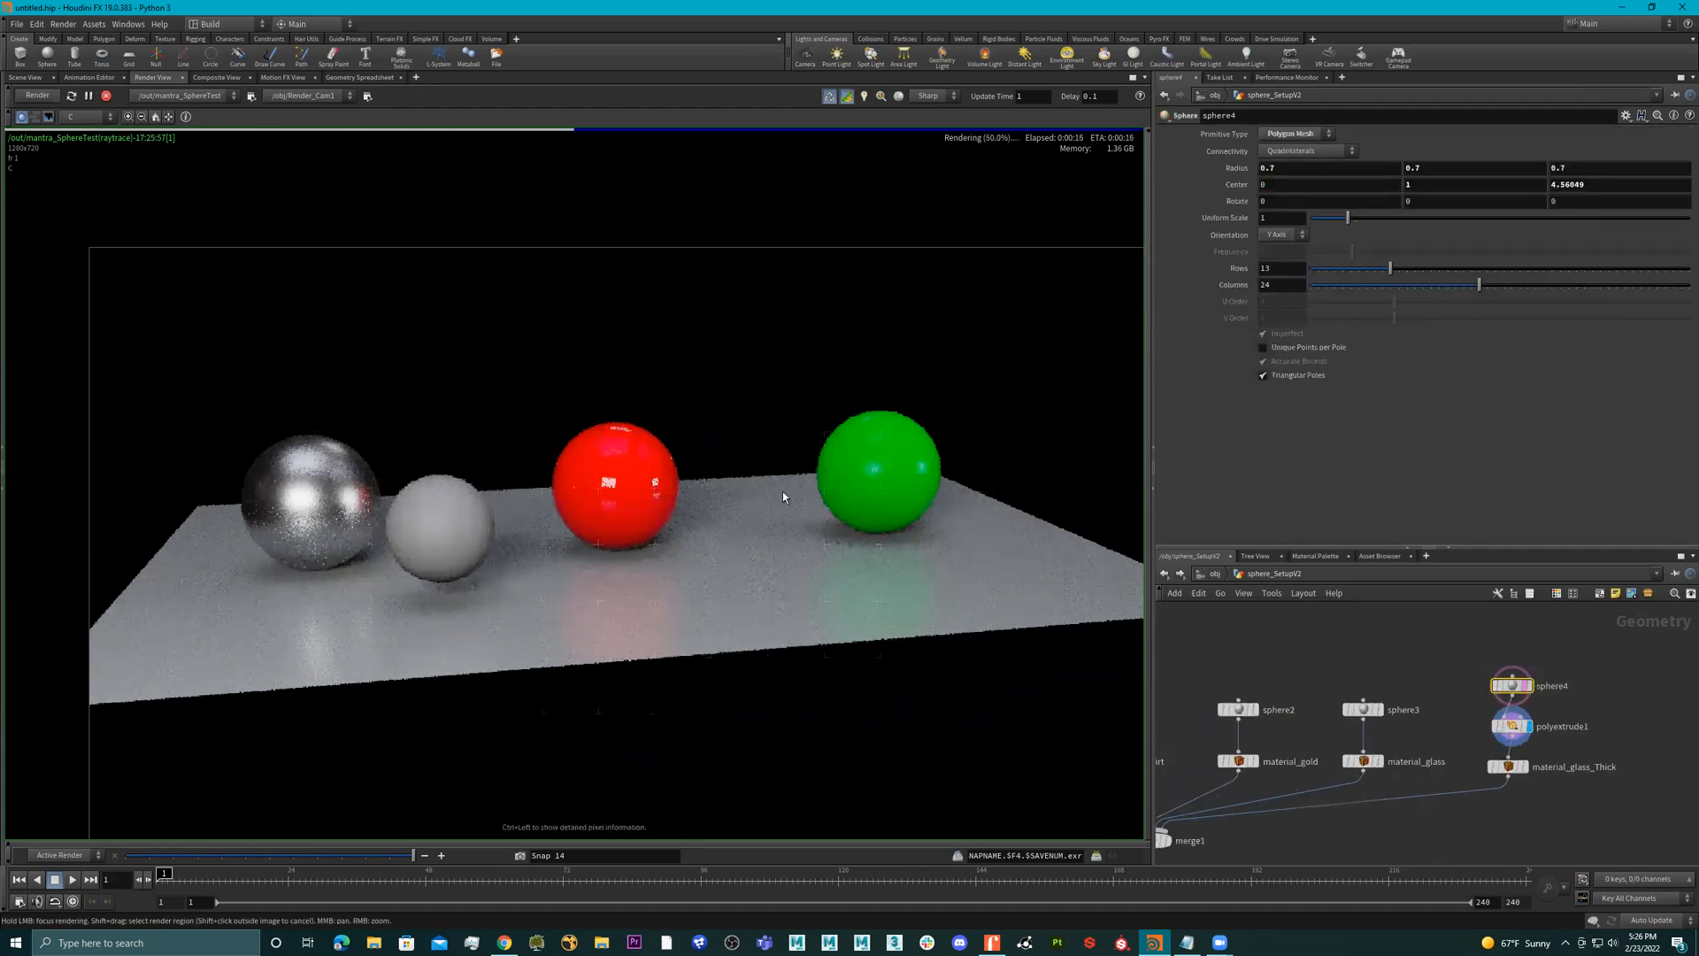
pyautogui.click(106, 95)
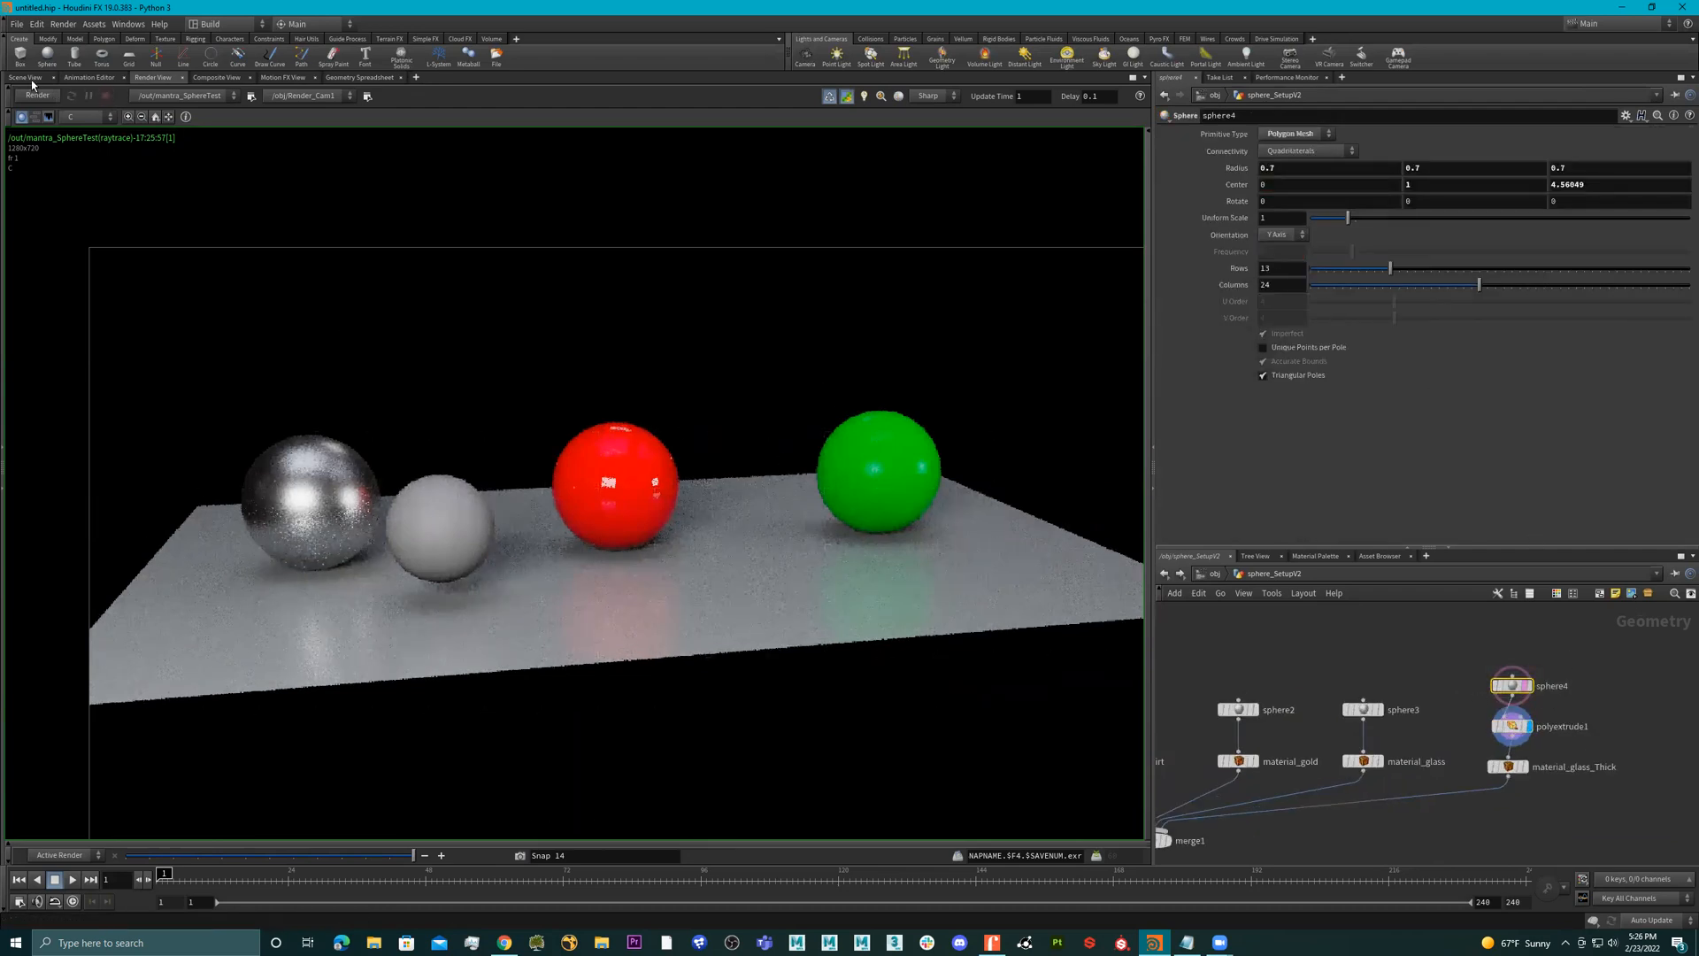
# - Move sphere4 along Z in the scene view to a center of about 6.77, away from the other glass sphere
pyautogui.click(25, 78)
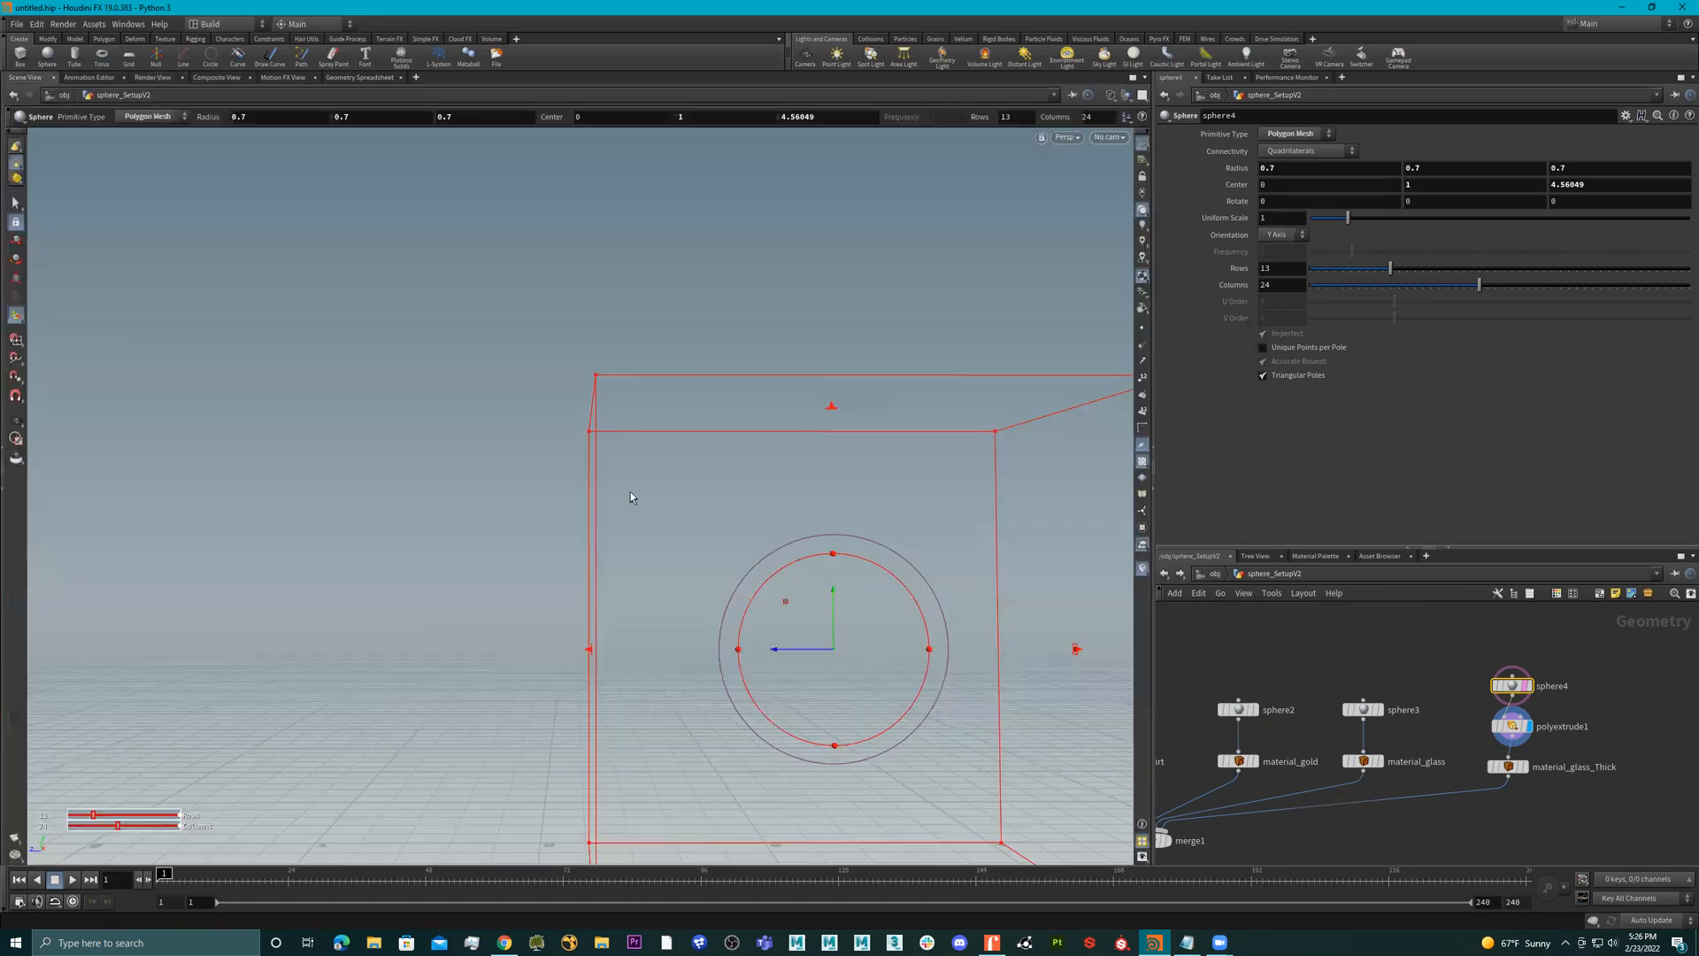
pyautogui.keyDown('alt'); pyautogui.moveTo(604, 613); pyautogui.dragTo(659, 533); pyautogui.keyUp('alt')
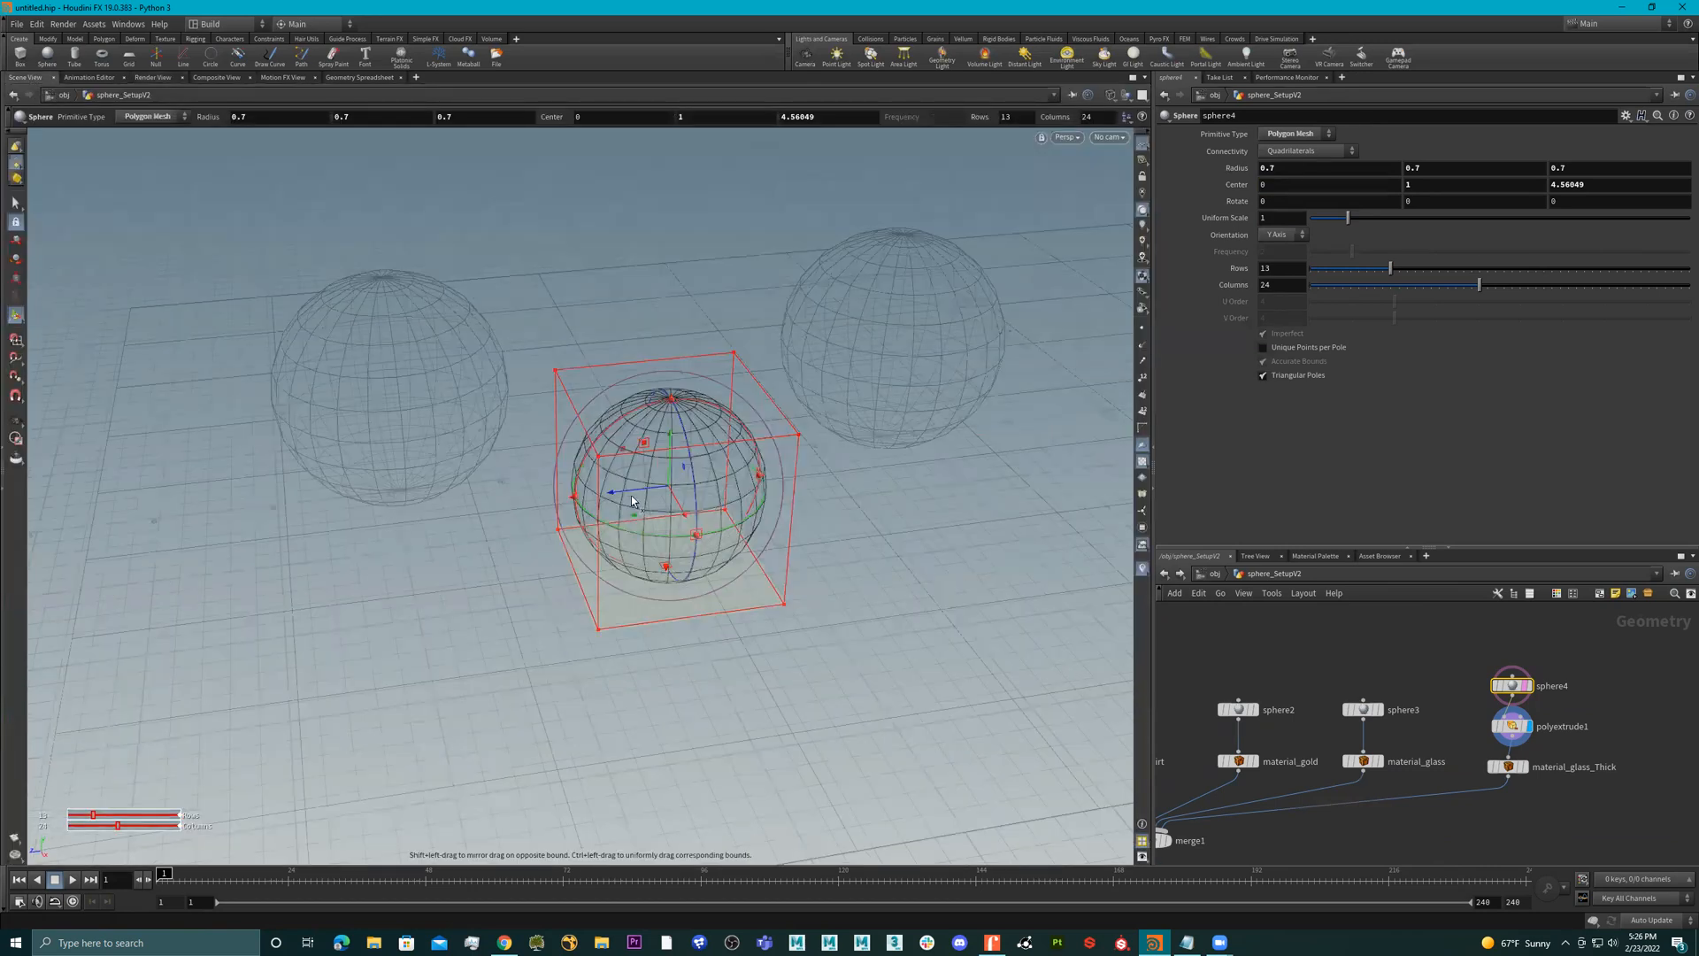
pyautogui.moveTo(849, 491); pyautogui.dragTo(391, 491)
pyautogui.moveTo(350, 496); pyautogui.dragTo(323, 506)
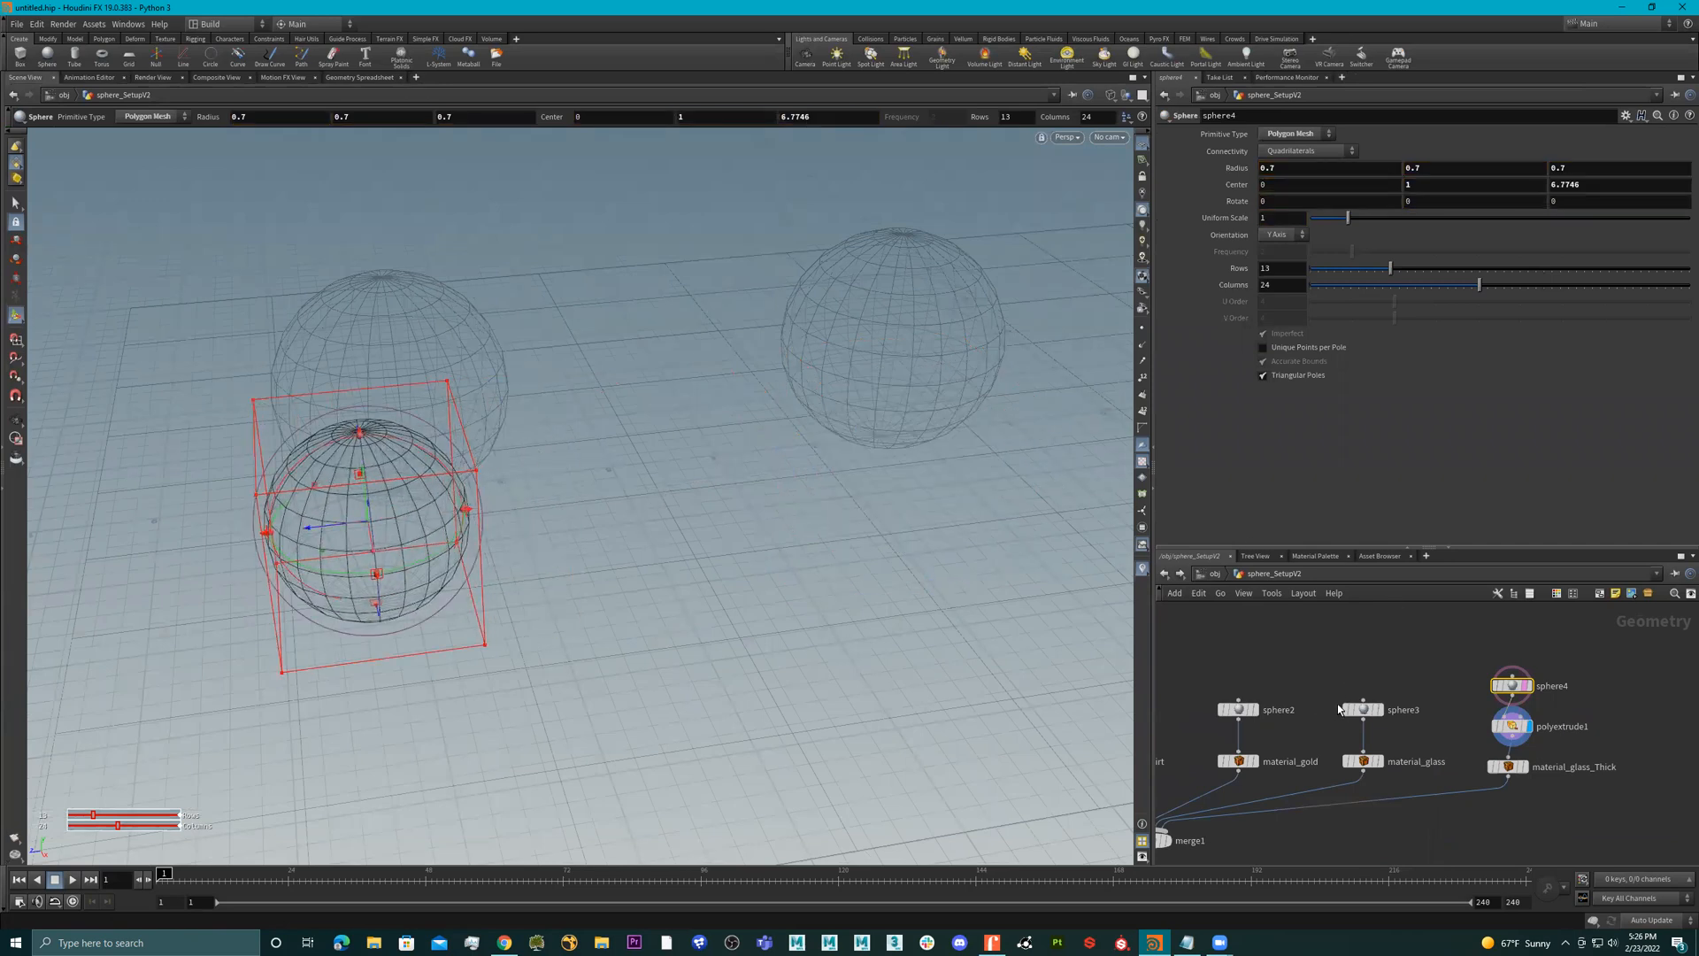
# - Make merge1 the displayed node so that all of the smaller spheres are shown together
pyautogui.scroll(-5, 1338, 709)
pyautogui.scroll(5, 1299, 776)
pyautogui.click(1231, 733)
pyautogui.click(1213, 734)
pyautogui.press('Escape')
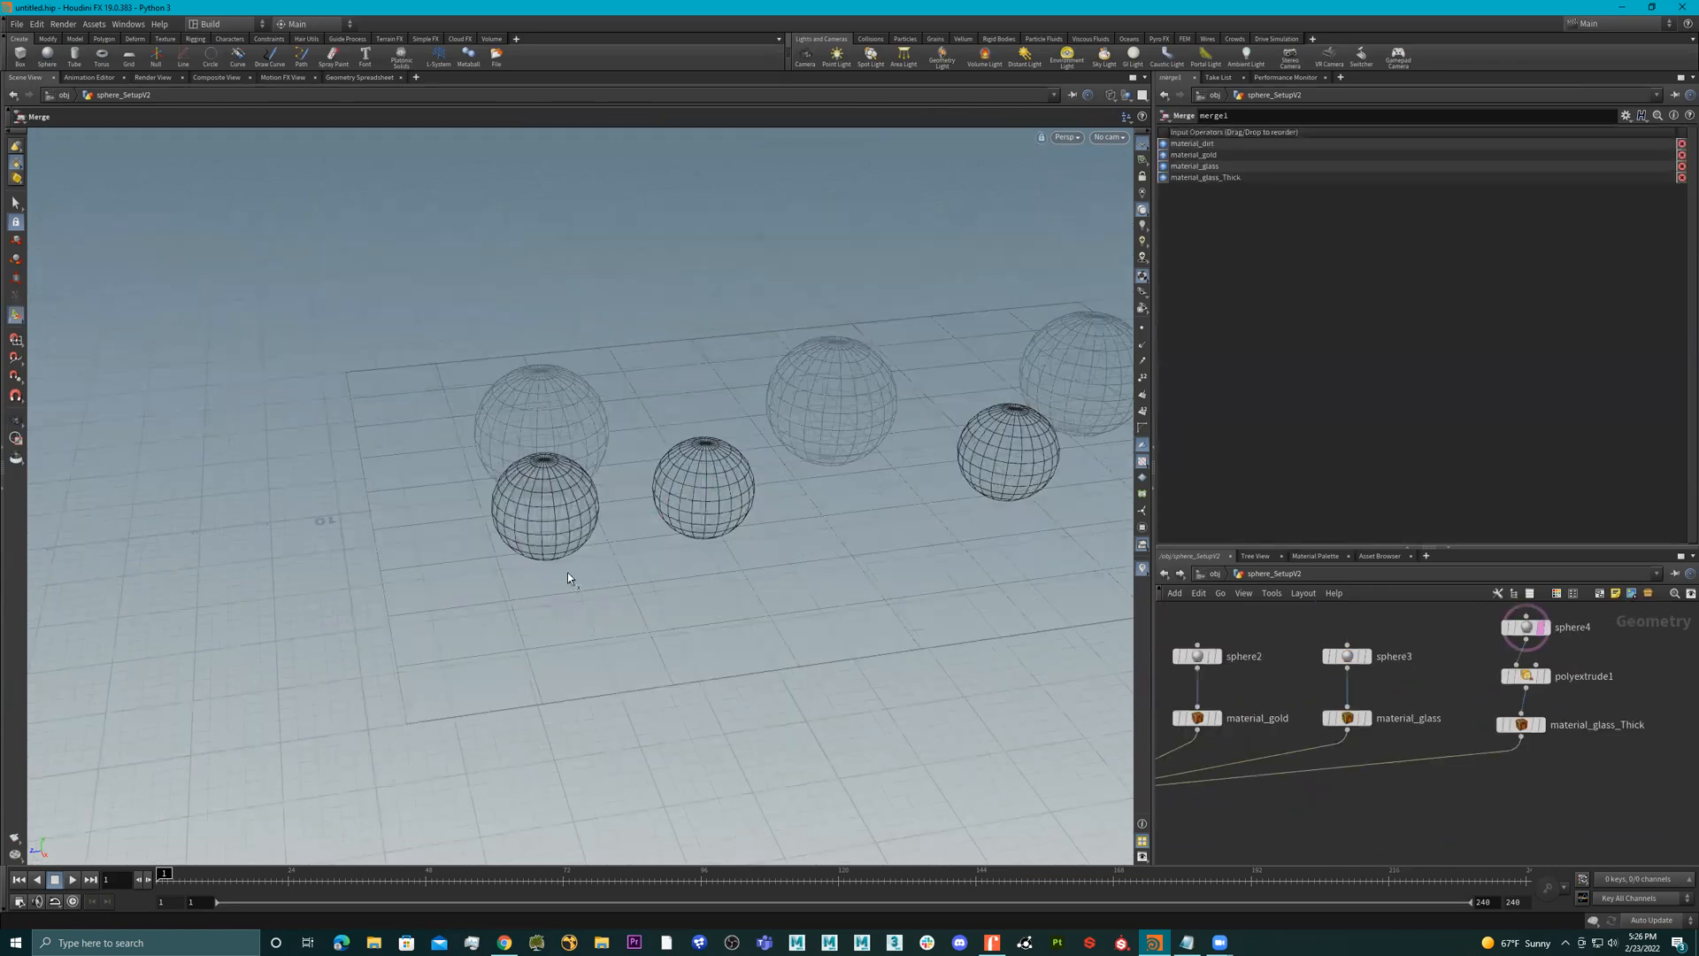
# - Shift sphere4 to a Z center of about 6.6 and check its spacing from the neighbouring spheres
pyautogui.click(550, 513)
pyautogui.moveTo(551, 512)
pyautogui.mouseDown()
pyautogui.moveTo(679, 507)
pyautogui.moveTo(537, 525)
pyautogui.mouseUp()
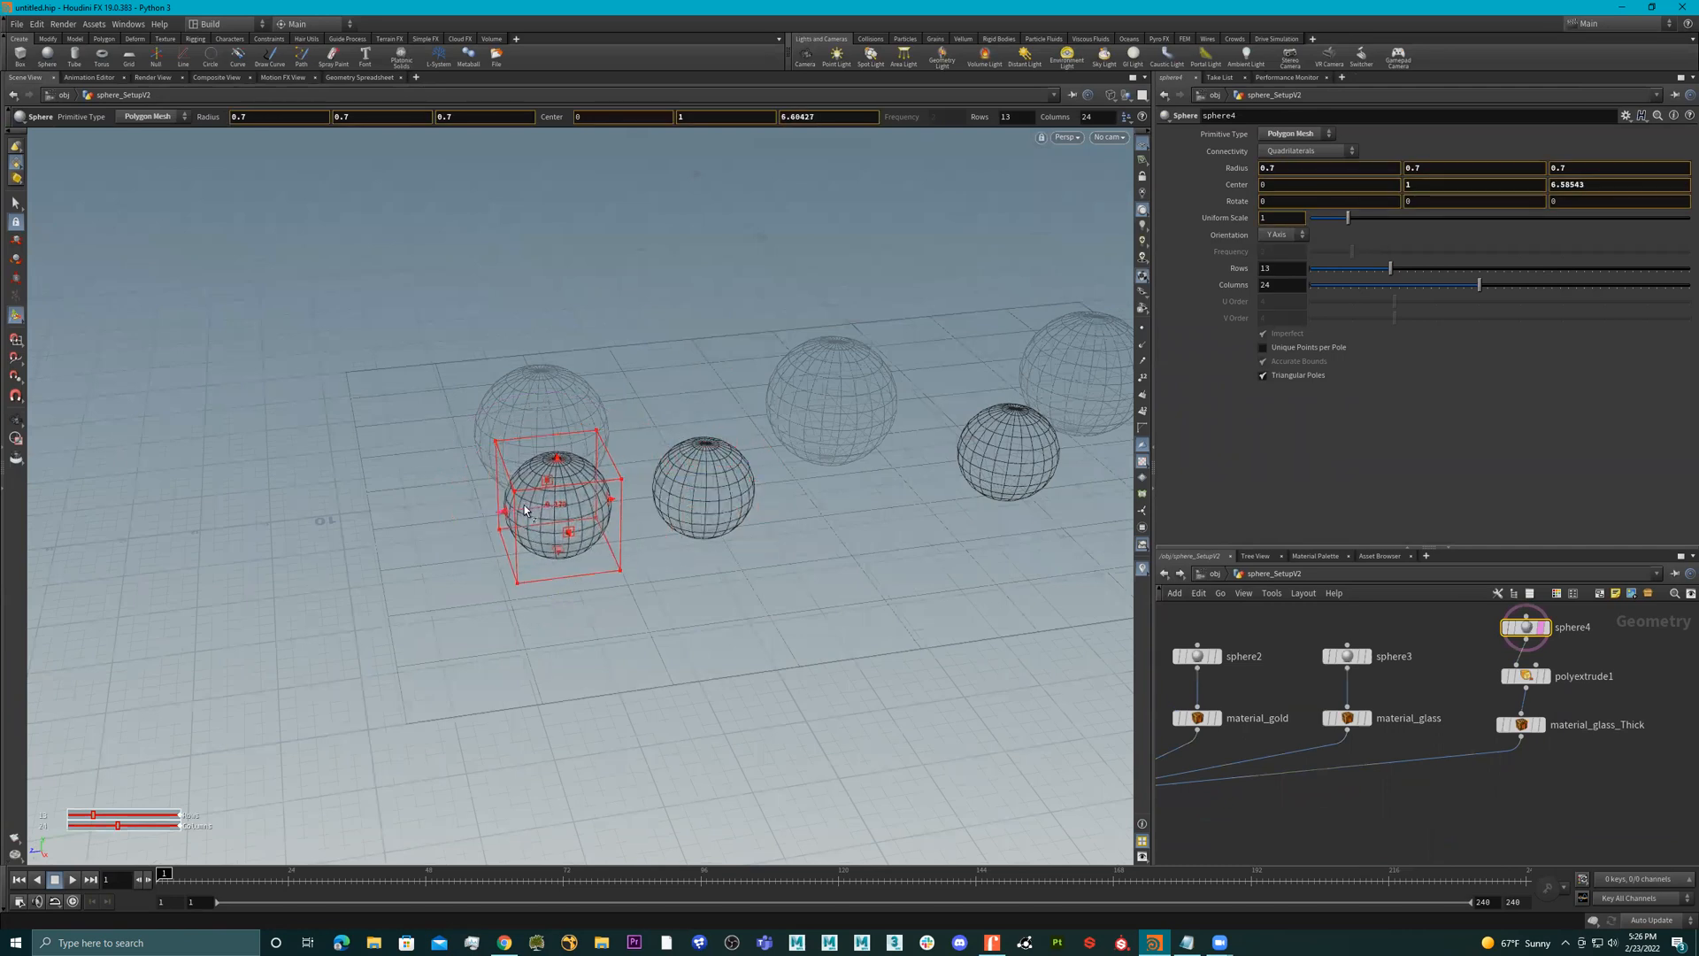
pyautogui.press('Escape')
pyautogui.moveTo(622, 446); pyautogui.dragTo(709, 538)
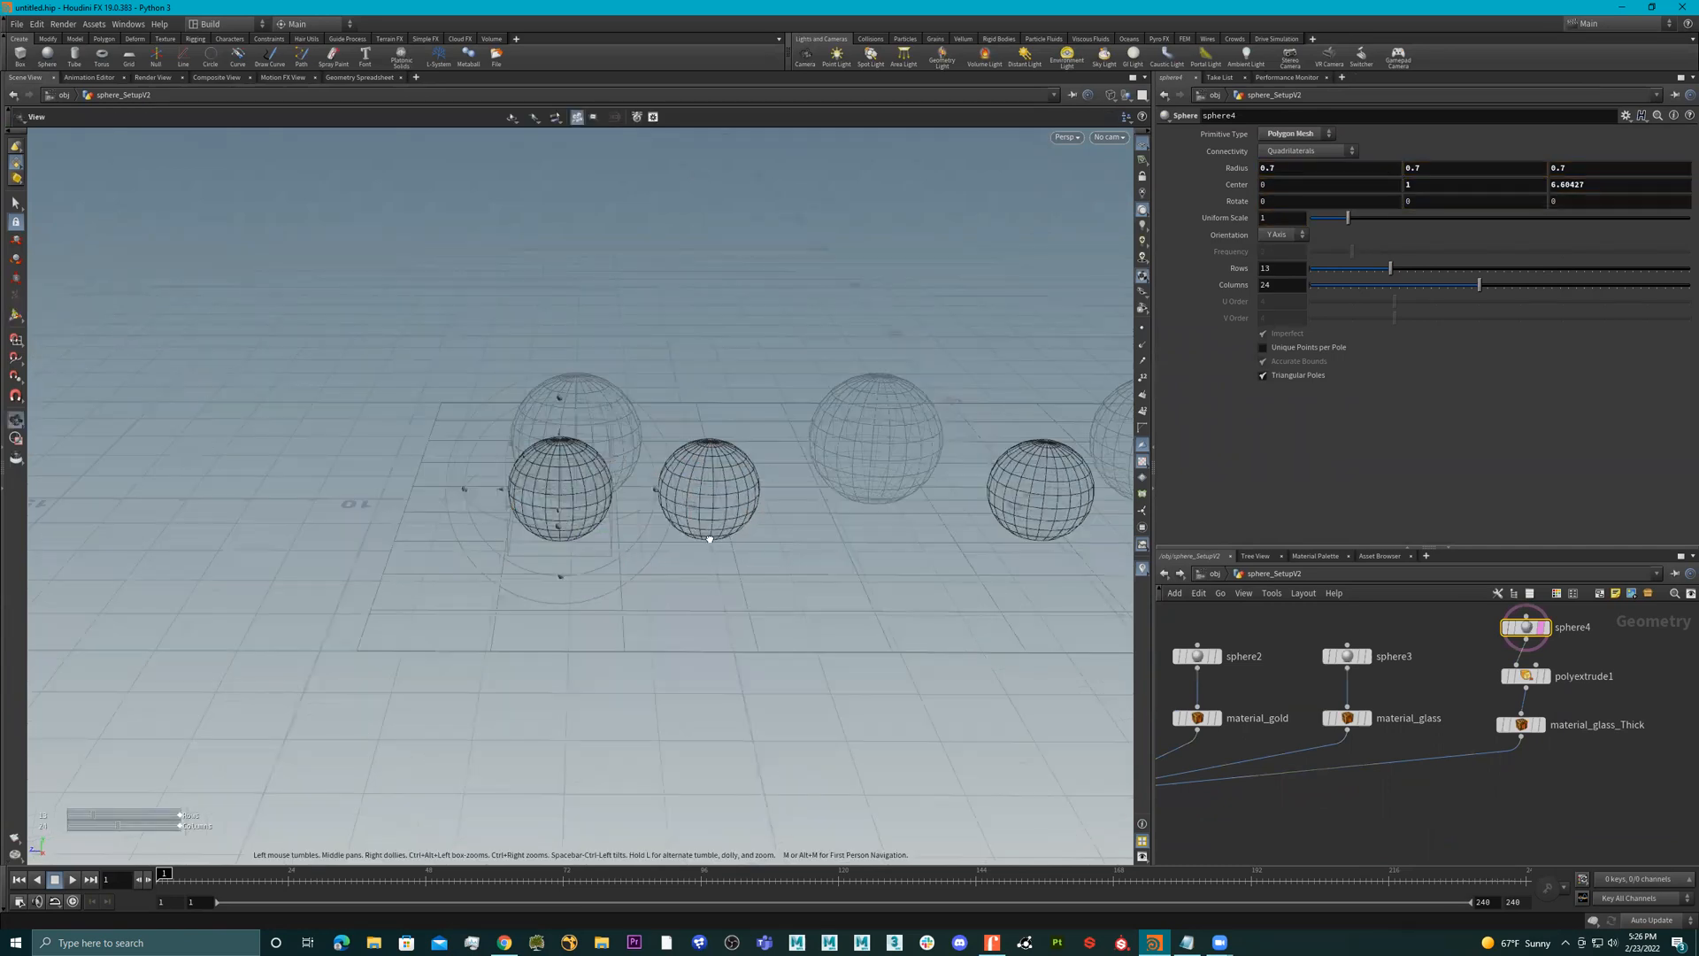
pyautogui.moveTo(665, 442); pyautogui.dragTo(682, 434)
pyautogui.keyDown('alt'); pyautogui.moveTo(788, 489); pyautogui.dragTo(1018, 533); pyautogui.keyUp('alt')
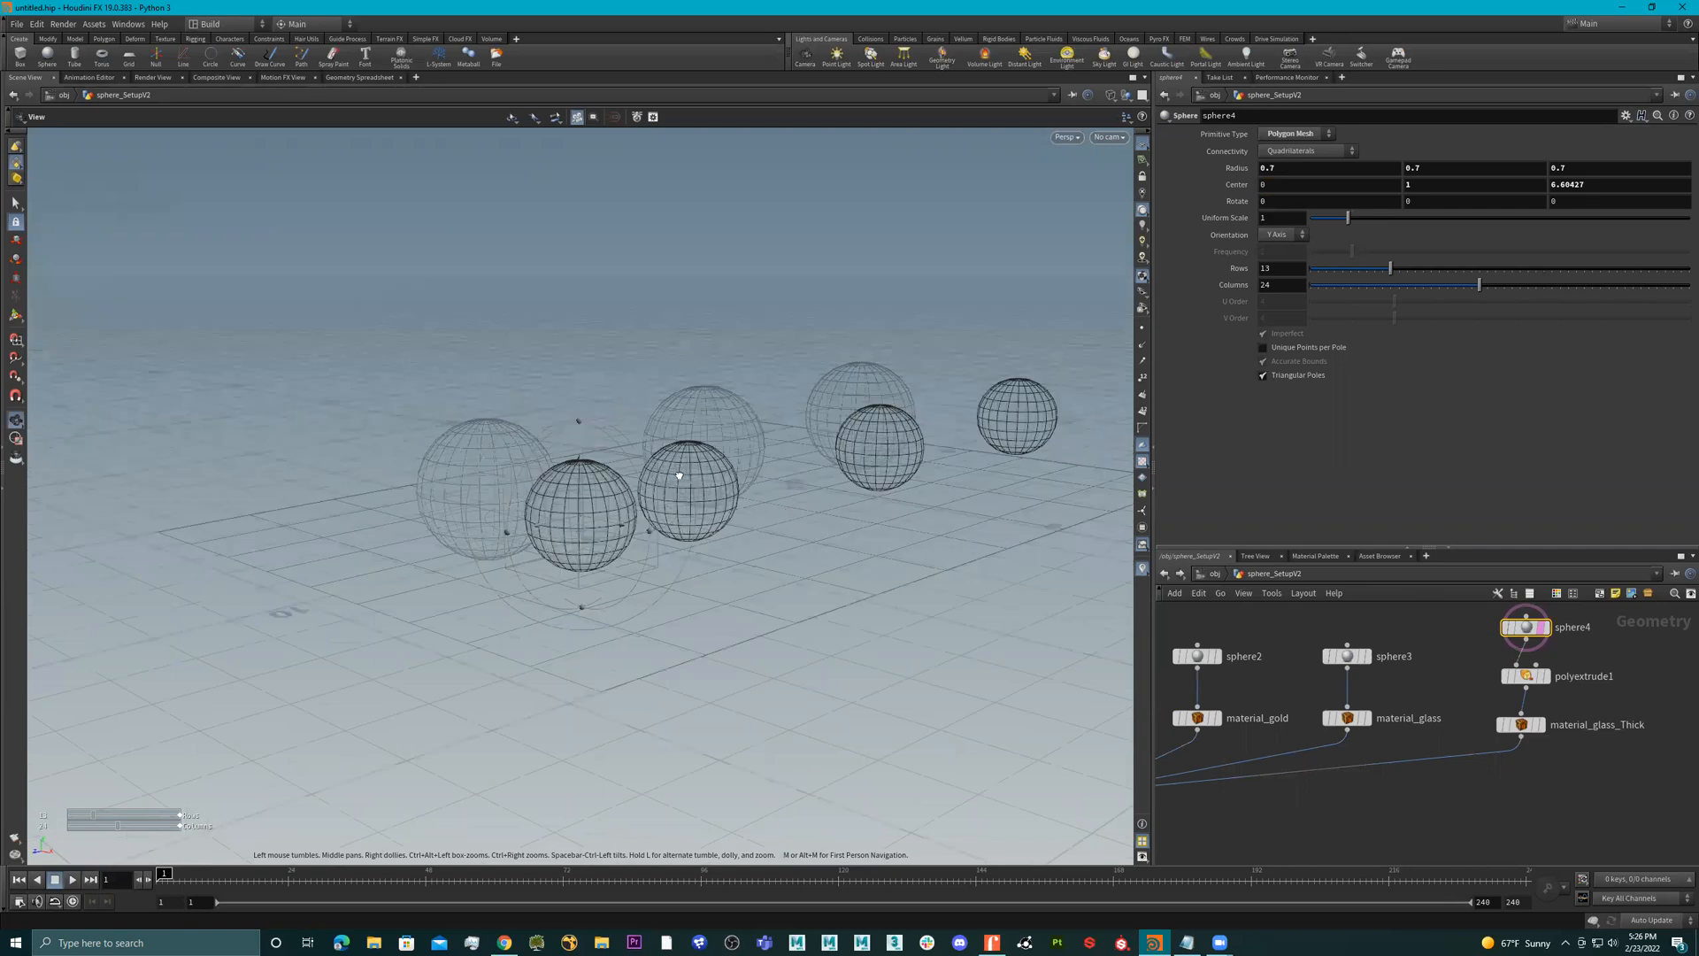
pyautogui.keyDown('alt'); pyautogui.moveTo(856, 501); pyautogui.dragTo(637, 495); pyautogui.keyUp('alt')
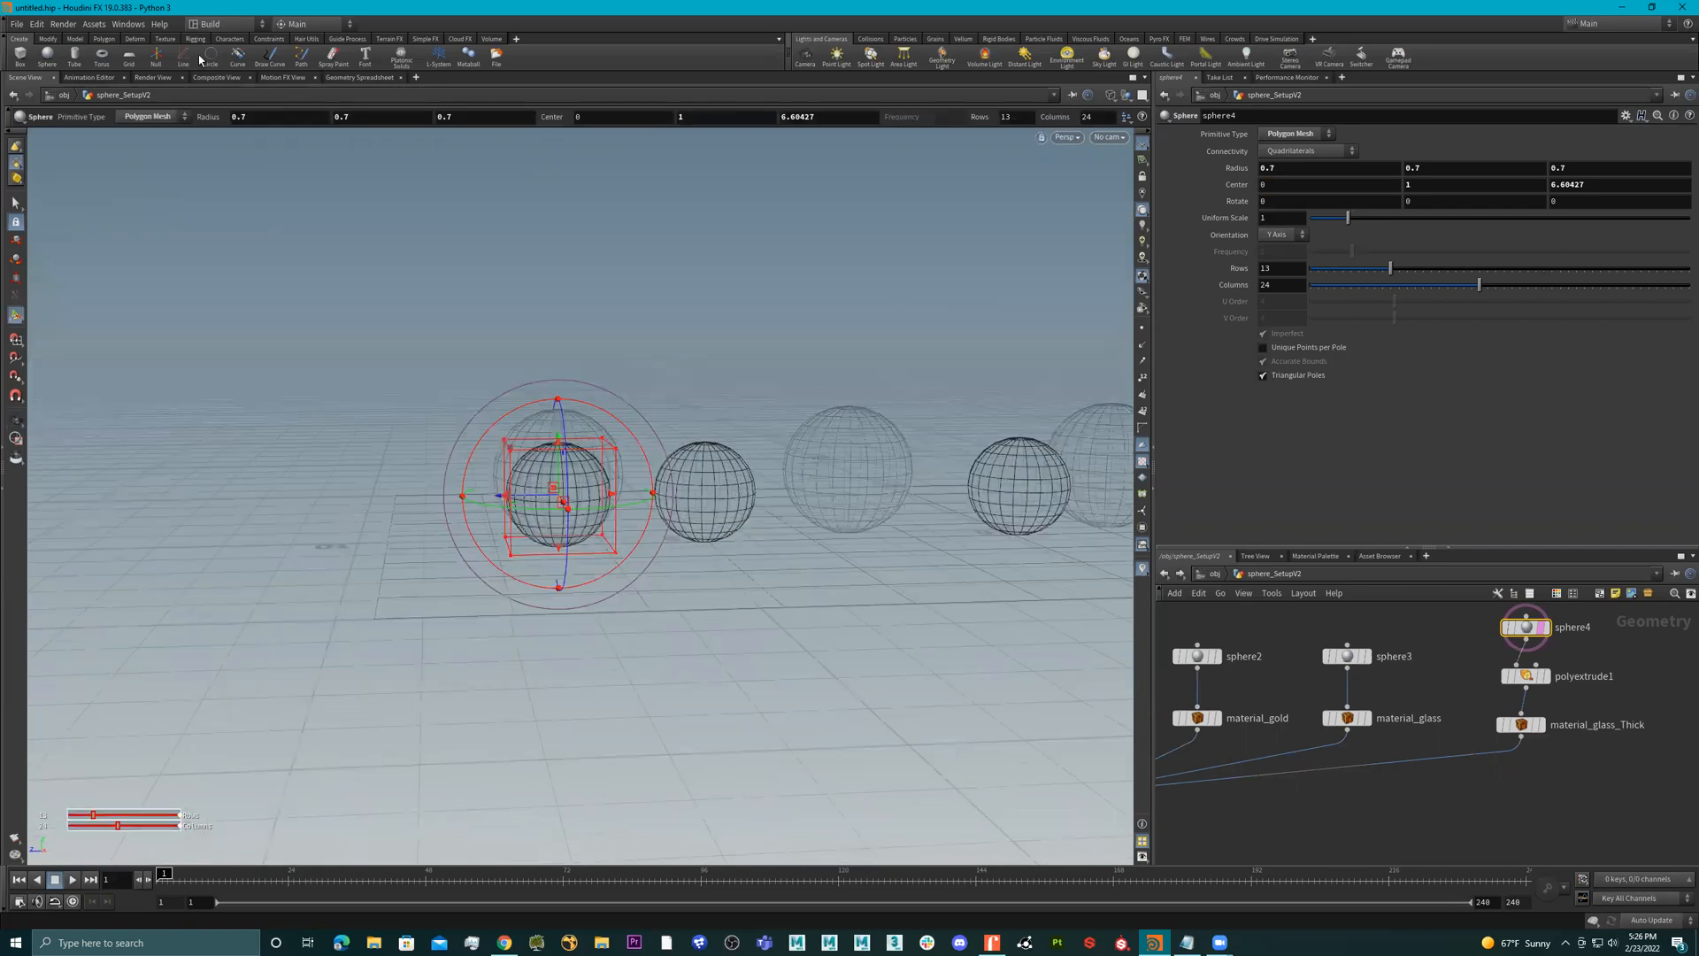
# - Render the scene with Mantra and limit the render region to the two glass spheres for a close comparison
pyautogui.click(153, 78)
pyautogui.click(43, 95)
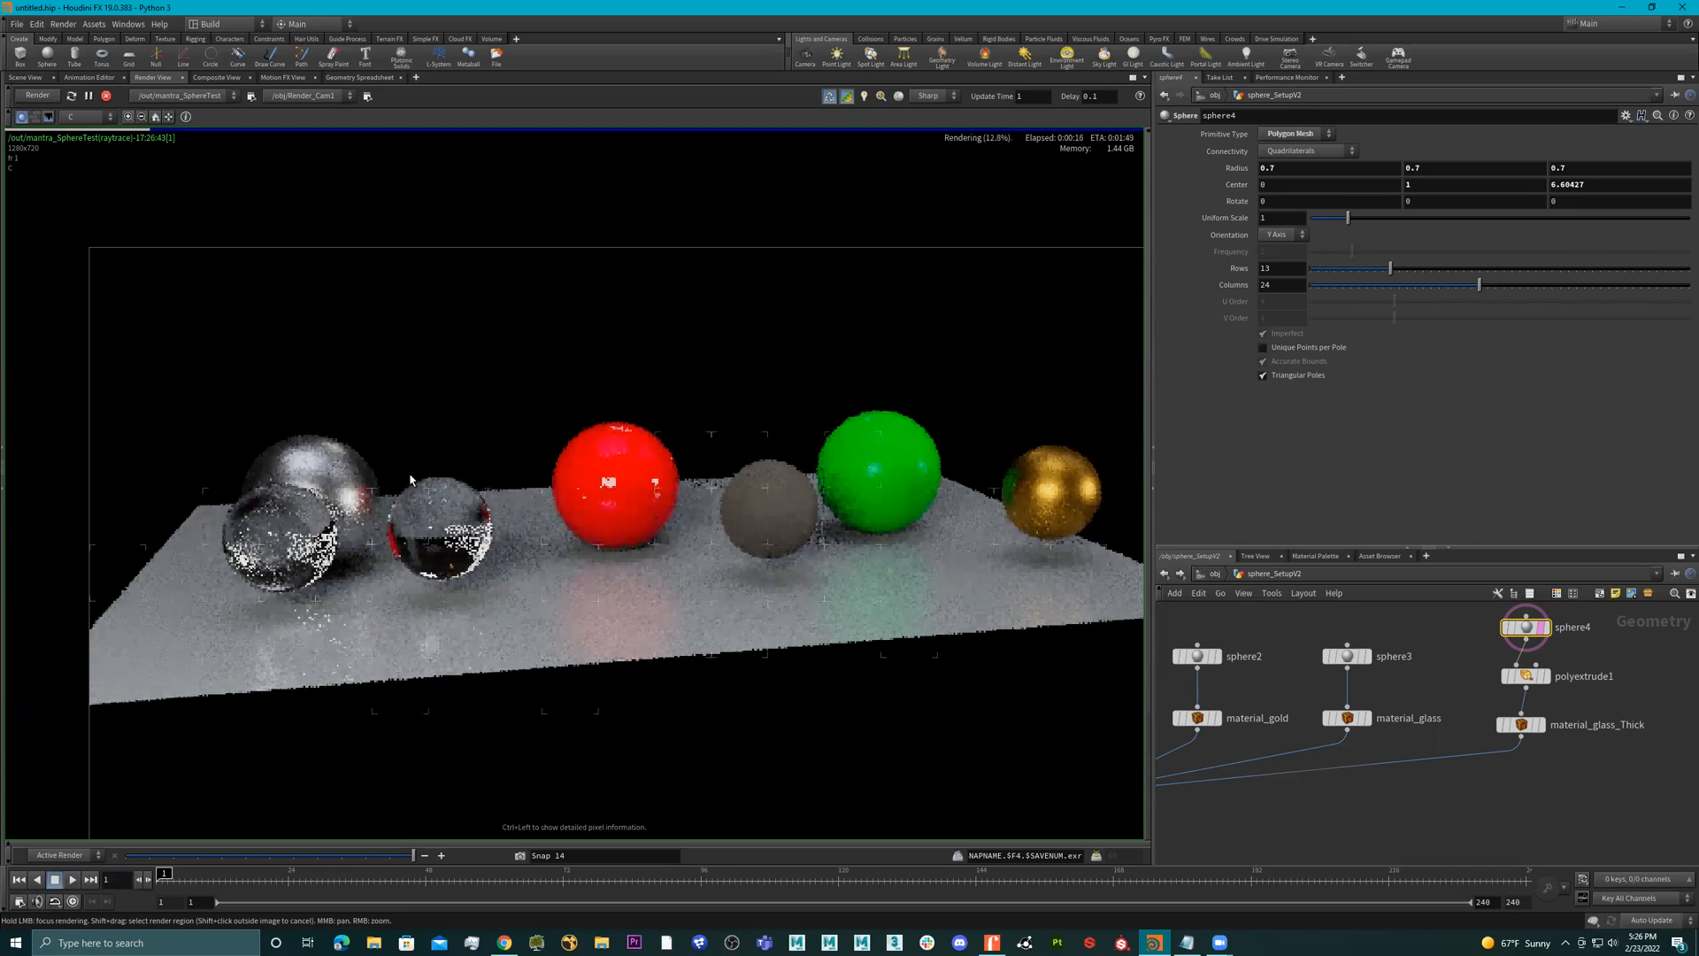
pyautogui.keyDown('shift'); pyautogui.moveTo(519, 437); pyautogui.dragTo(197, 637); pyautogui.keyUp('shift')
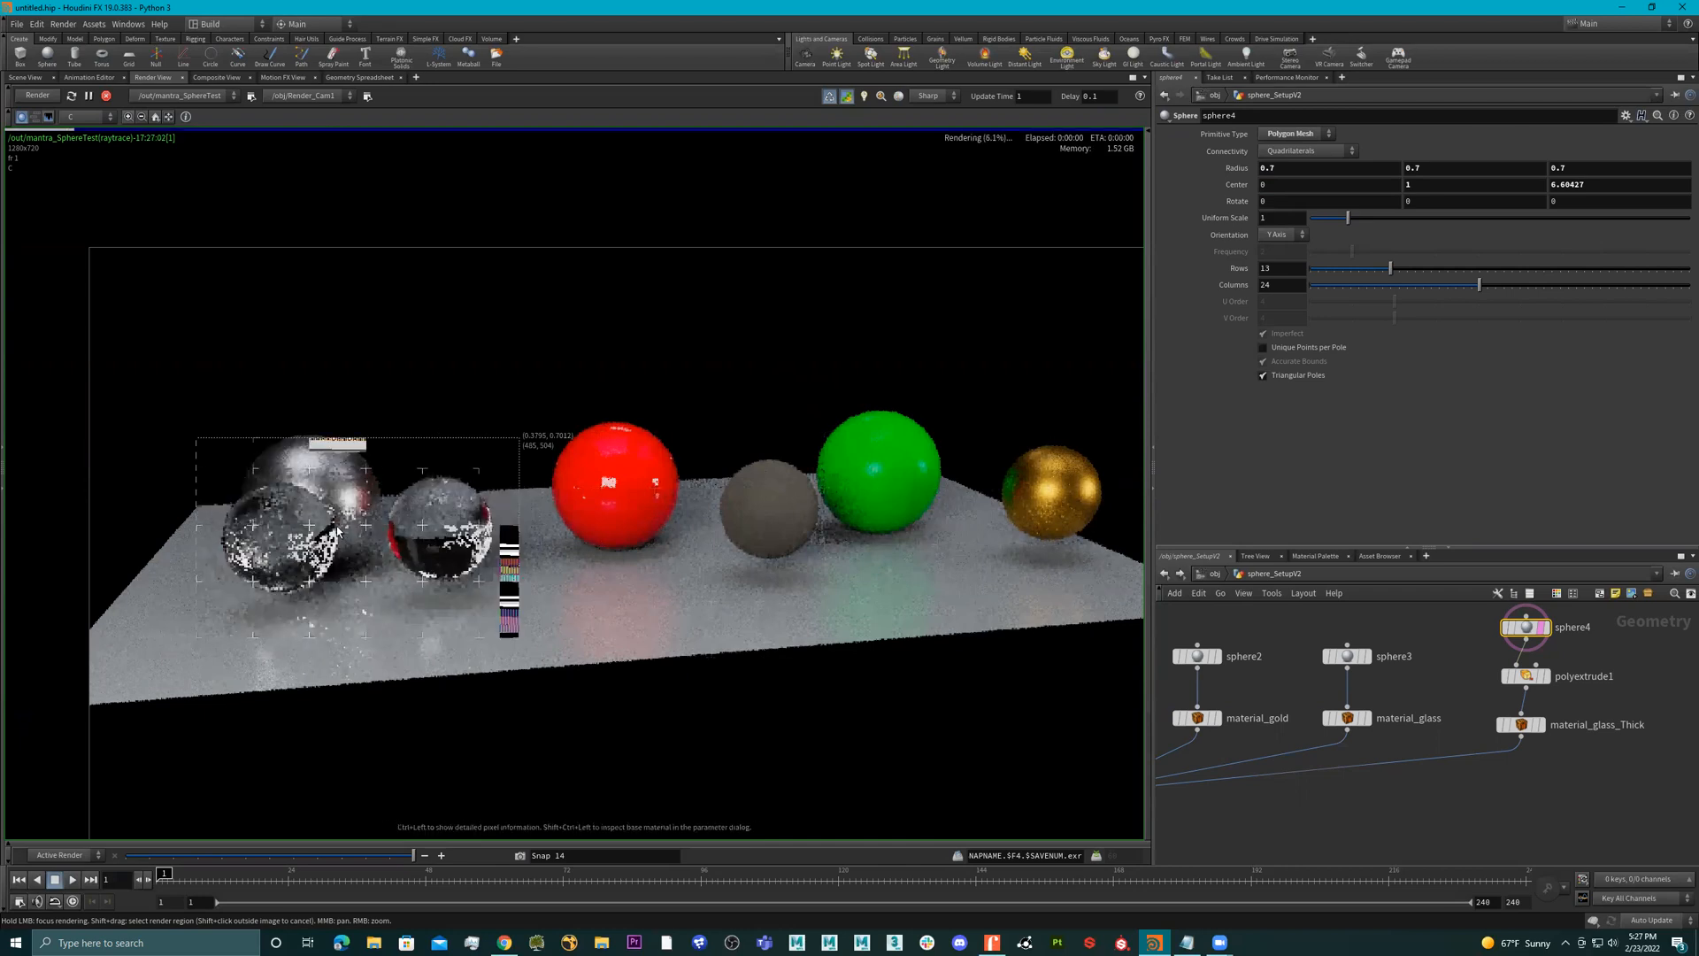
pyautogui.scroll(1, 318, 521)
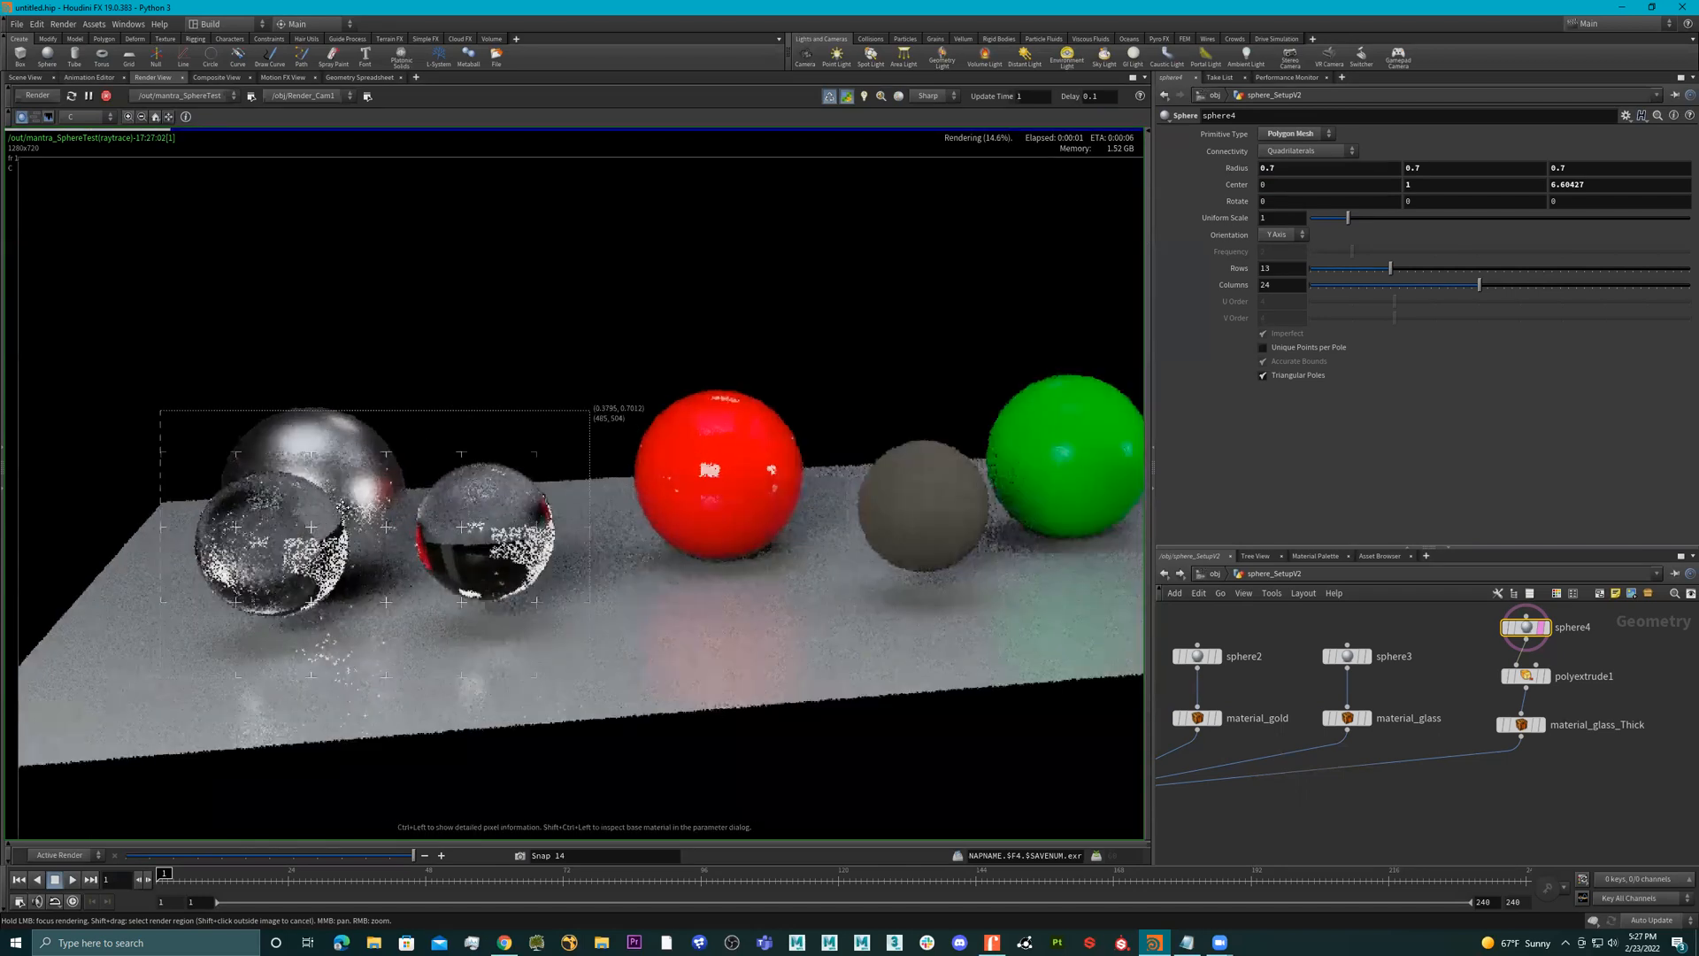
pyautogui.scroll(1, 456, 486)
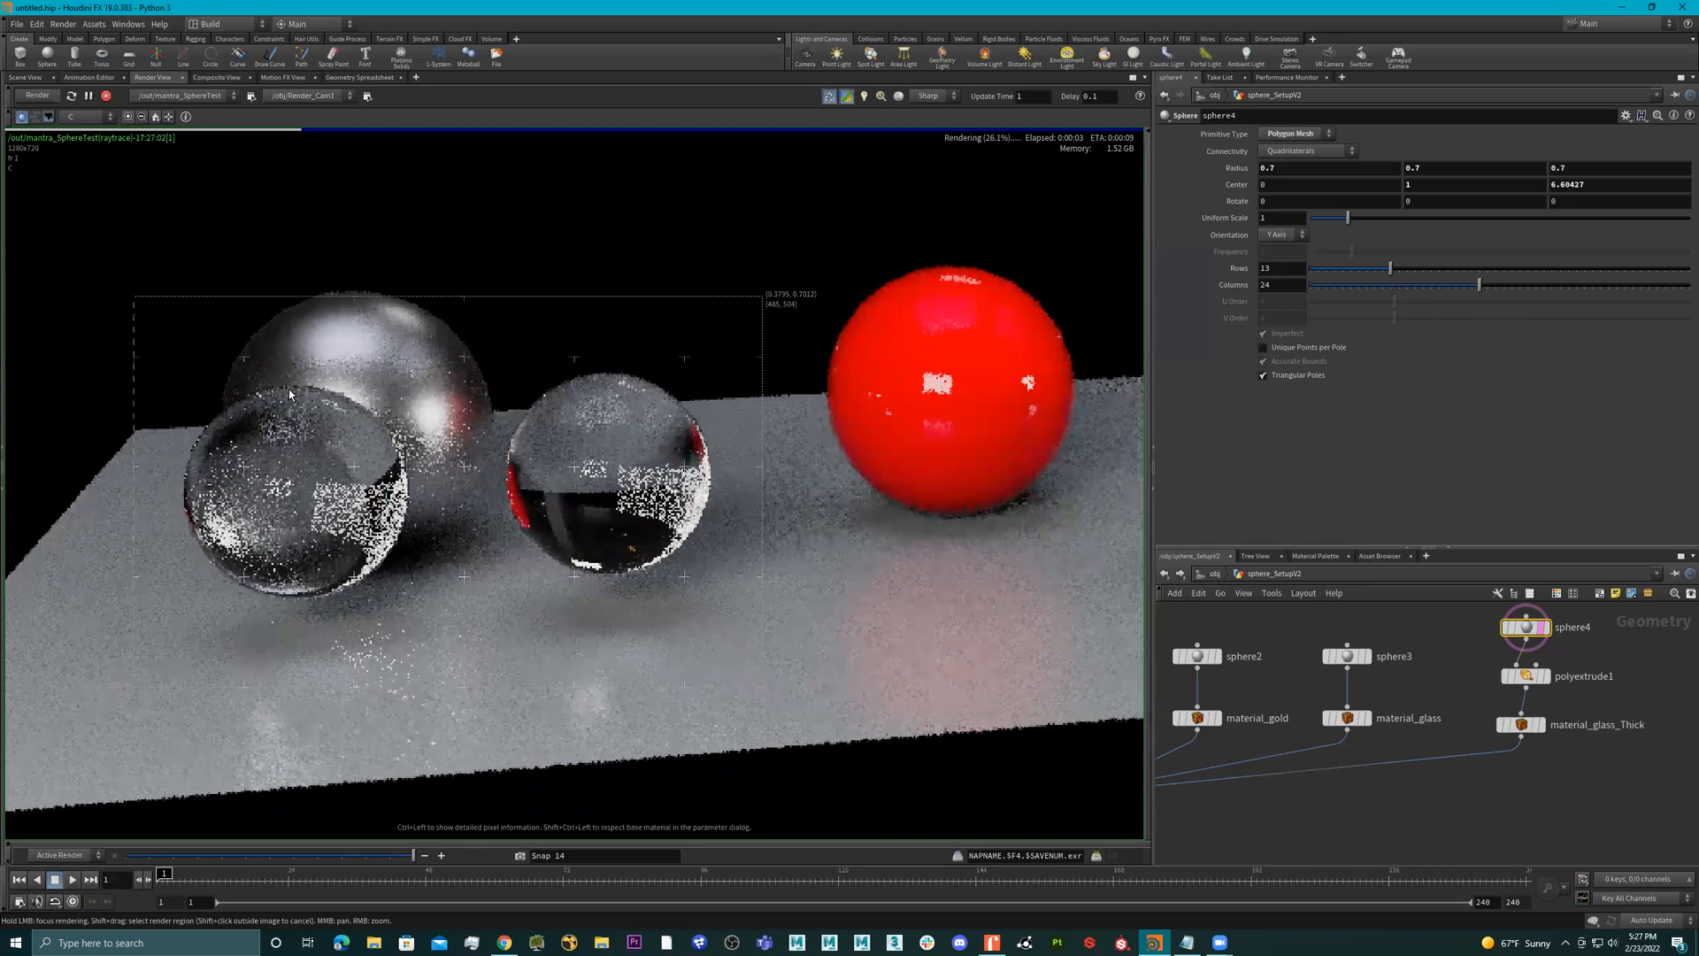
pyautogui.scroll(1, 335, 513)
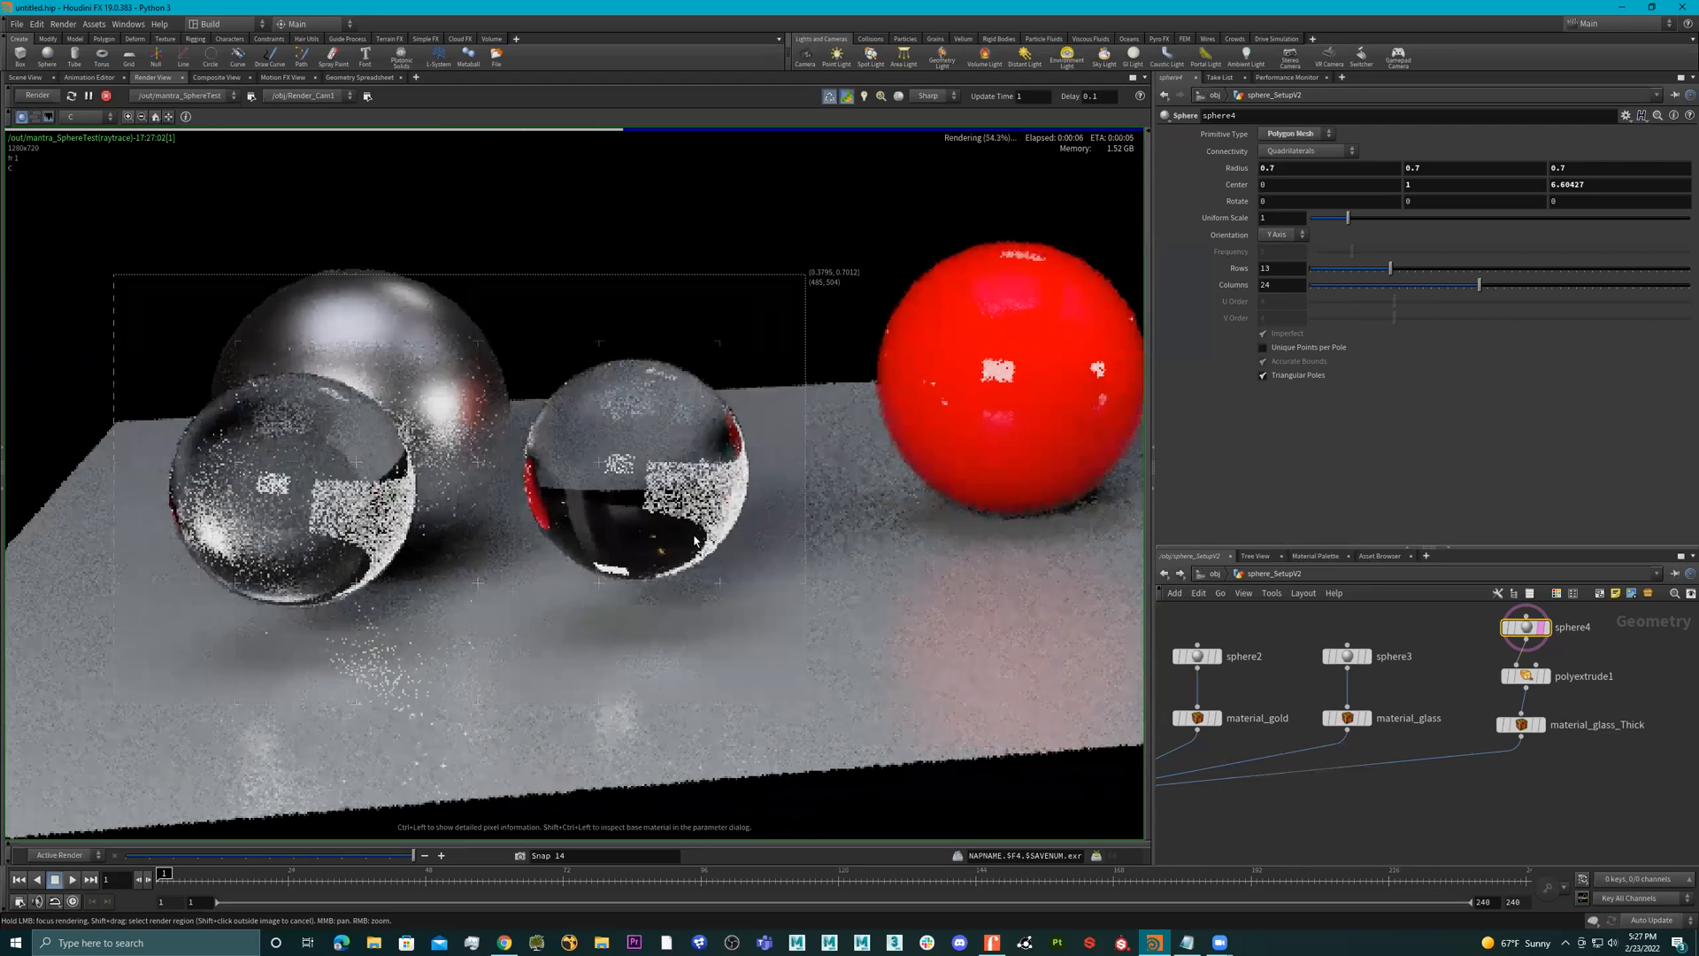
# - Check the material assignment on the material_glass_Thick node and fit the whole network in view
pyautogui.click(1523, 675)
pyautogui.click(1521, 724)
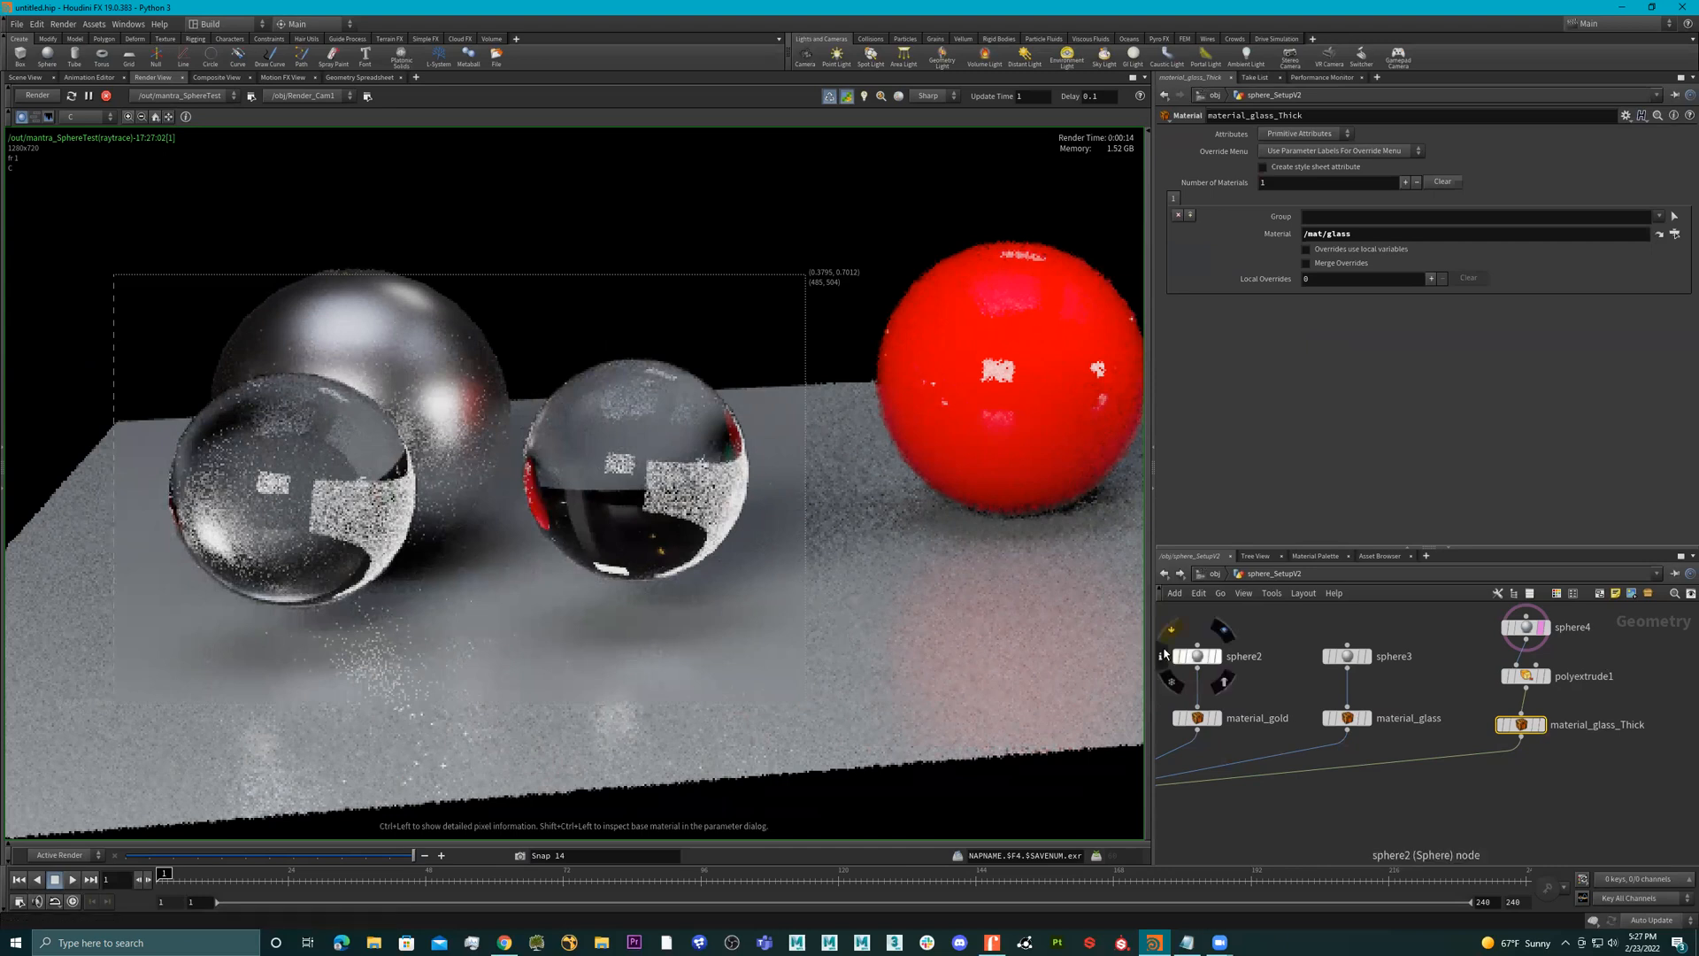
pyautogui.press('h')
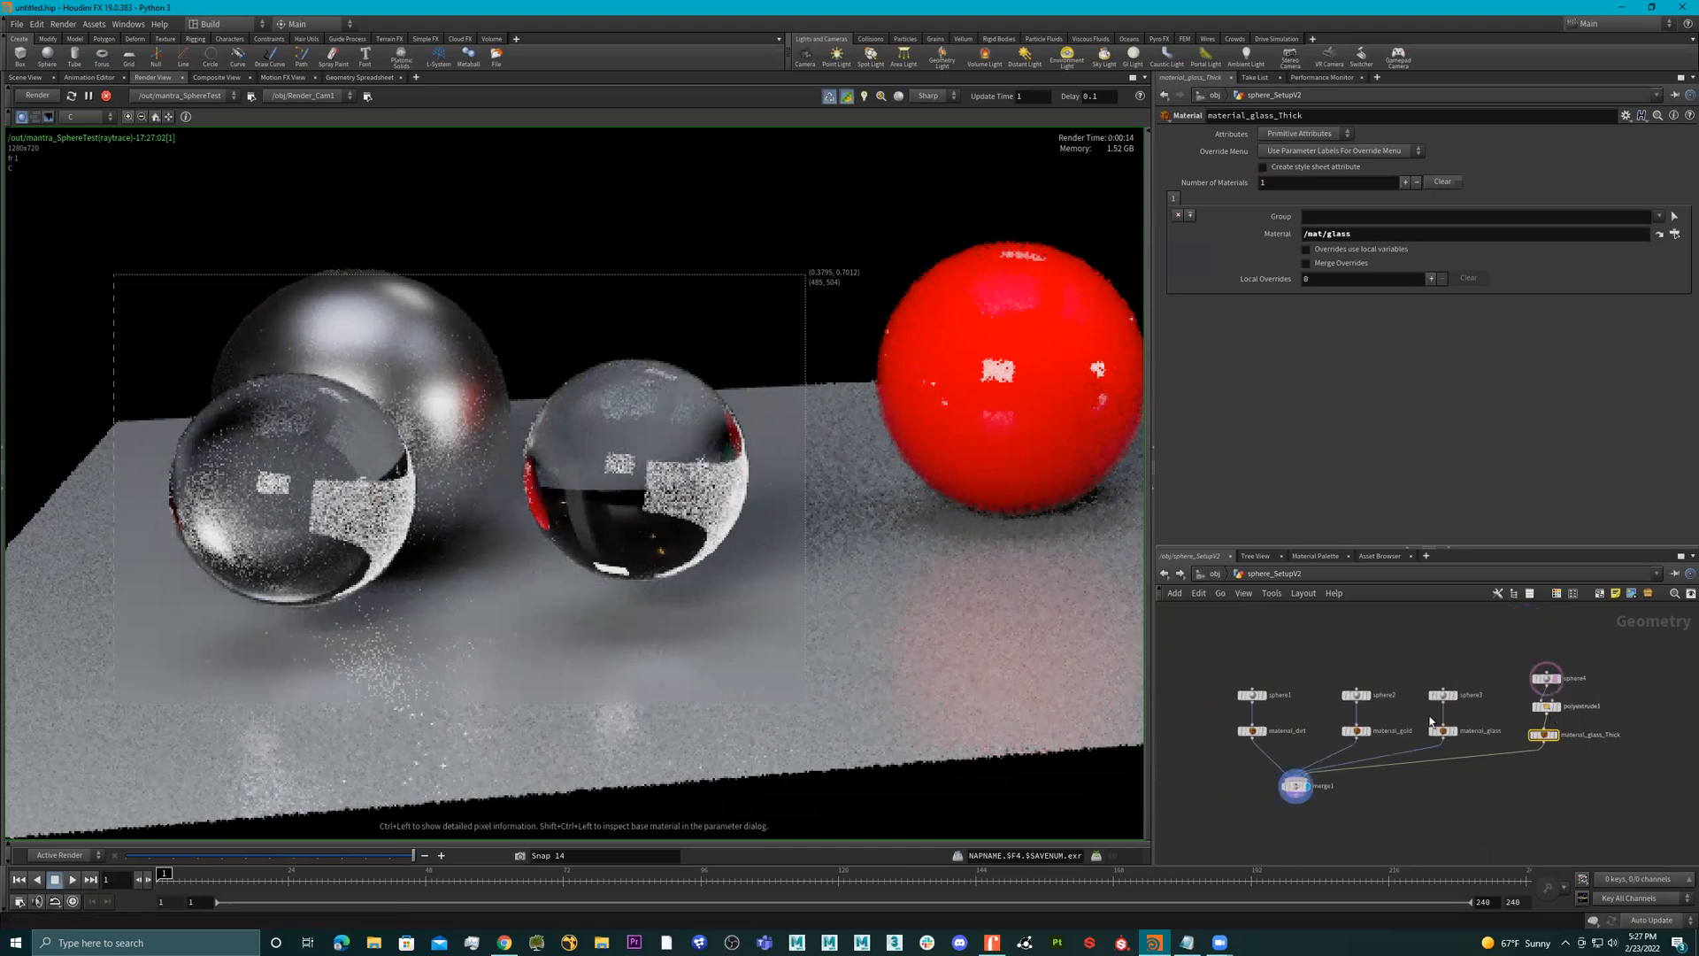